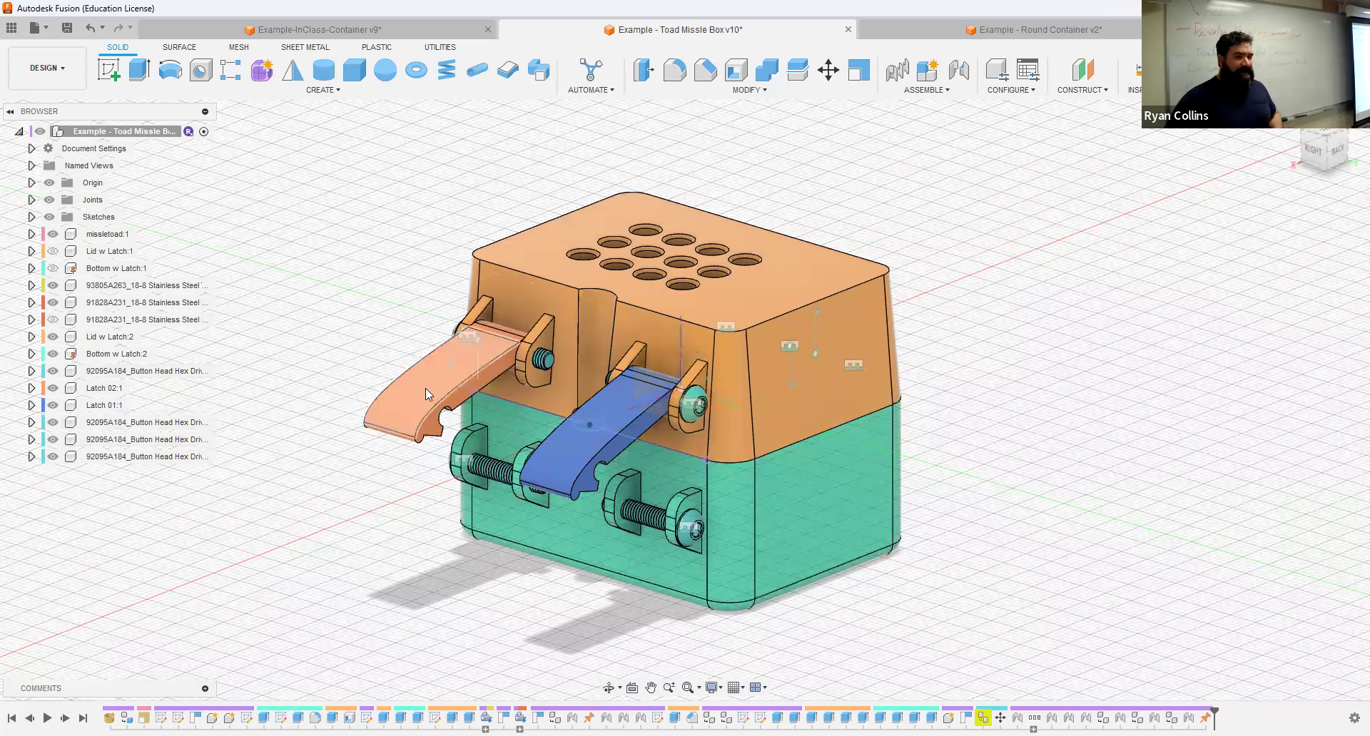
click(589, 455)
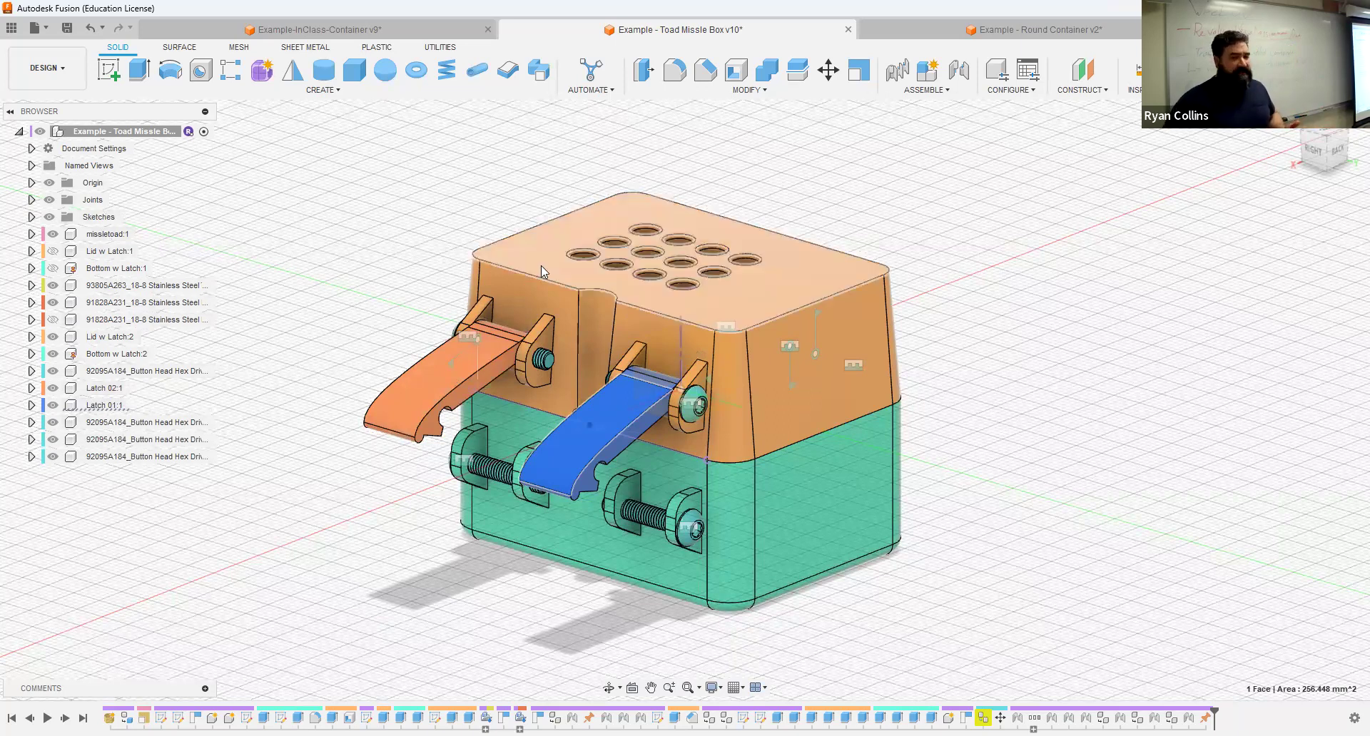
click(325, 187)
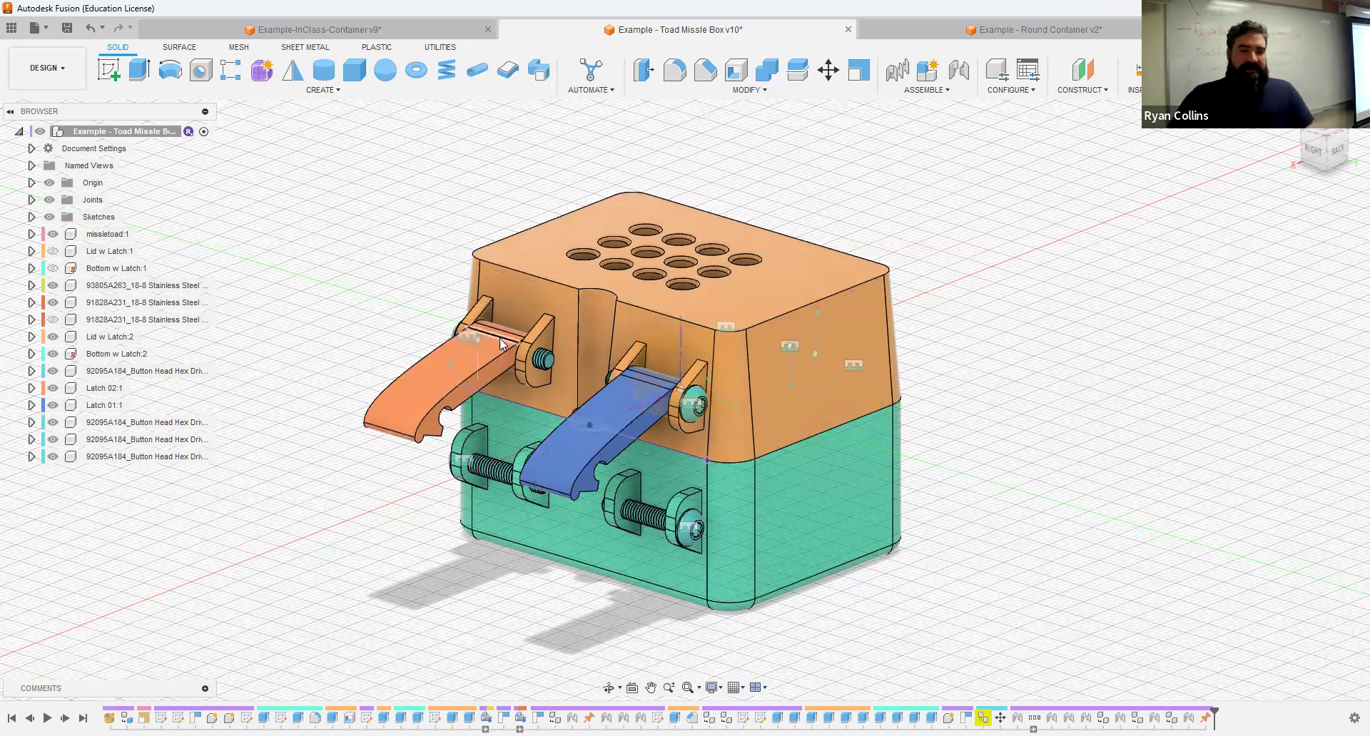
shift+middle_drag(613, 417, 758, 478)
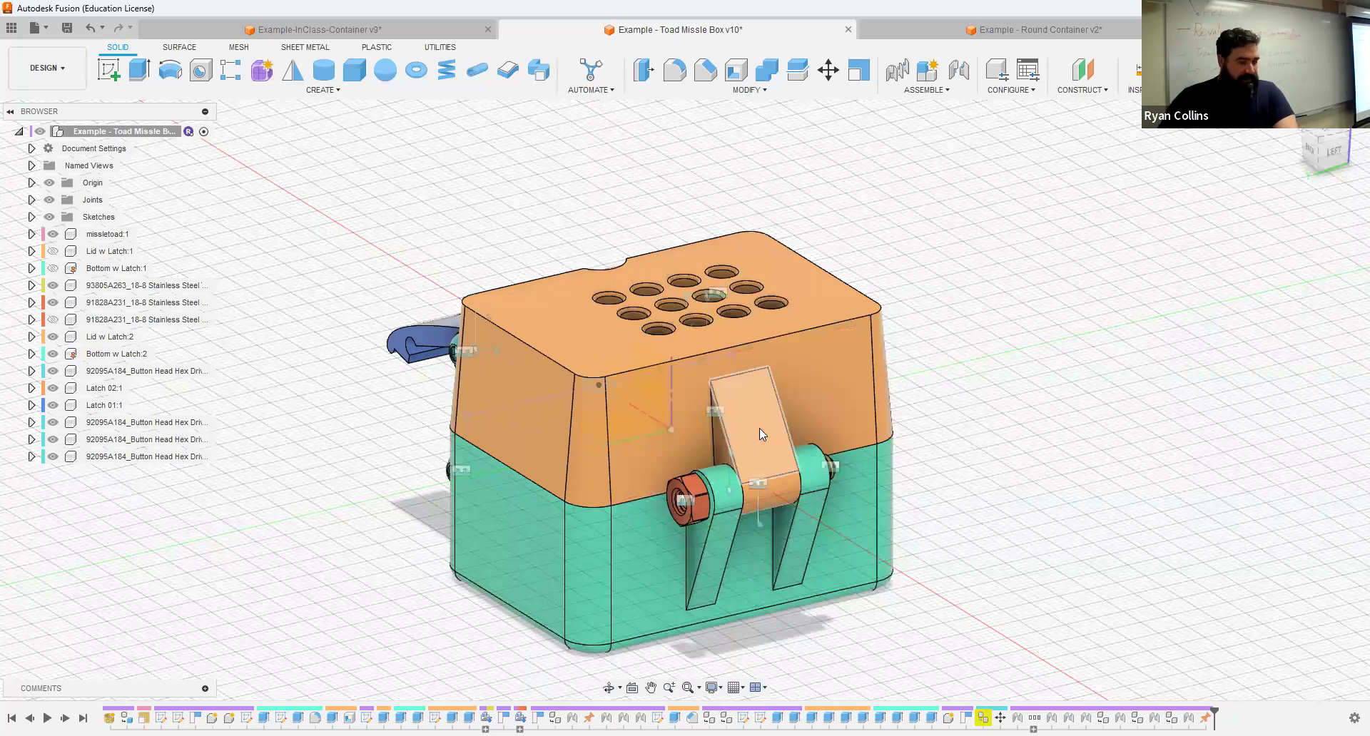
shift+middle_drag(428, 301, 594, 285)
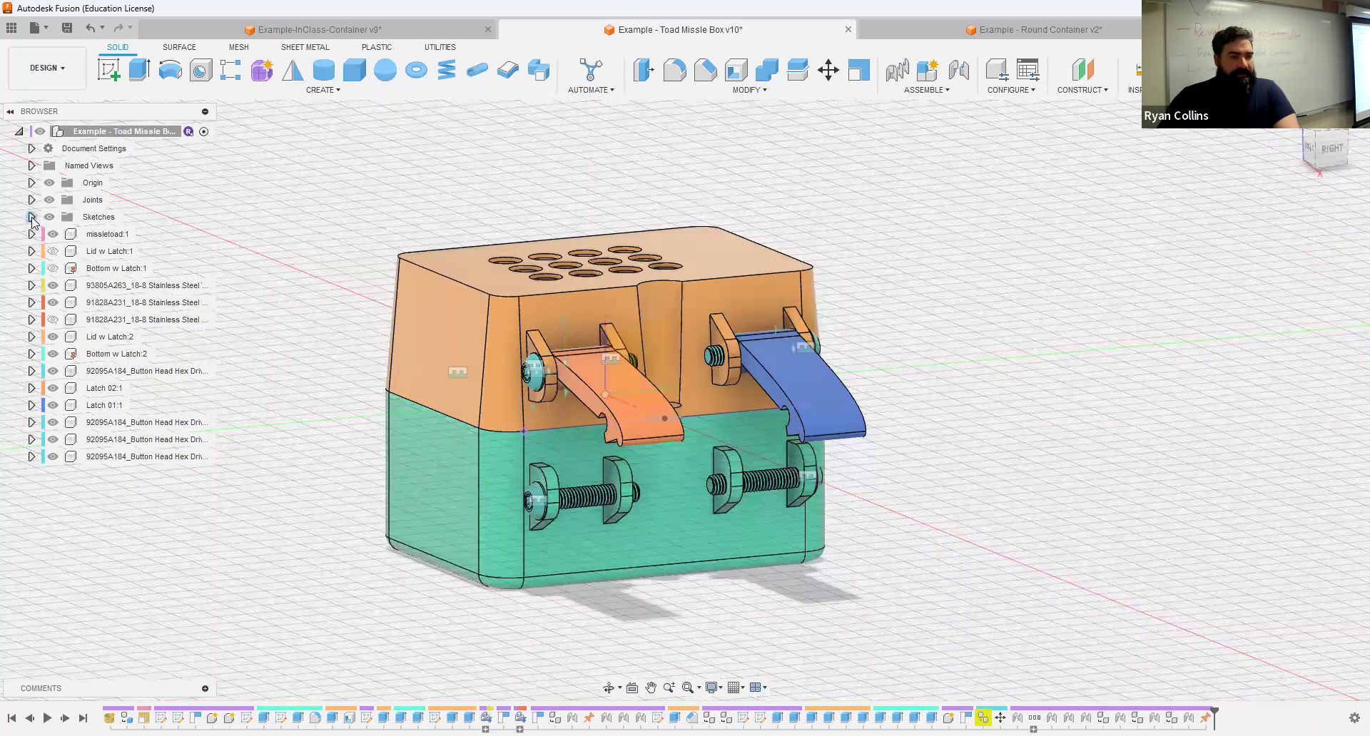
Step: Expand the design's sketches and show the Latch Rib and Latch sketches
click(31, 217)
click(62, 319)
click(62, 337)
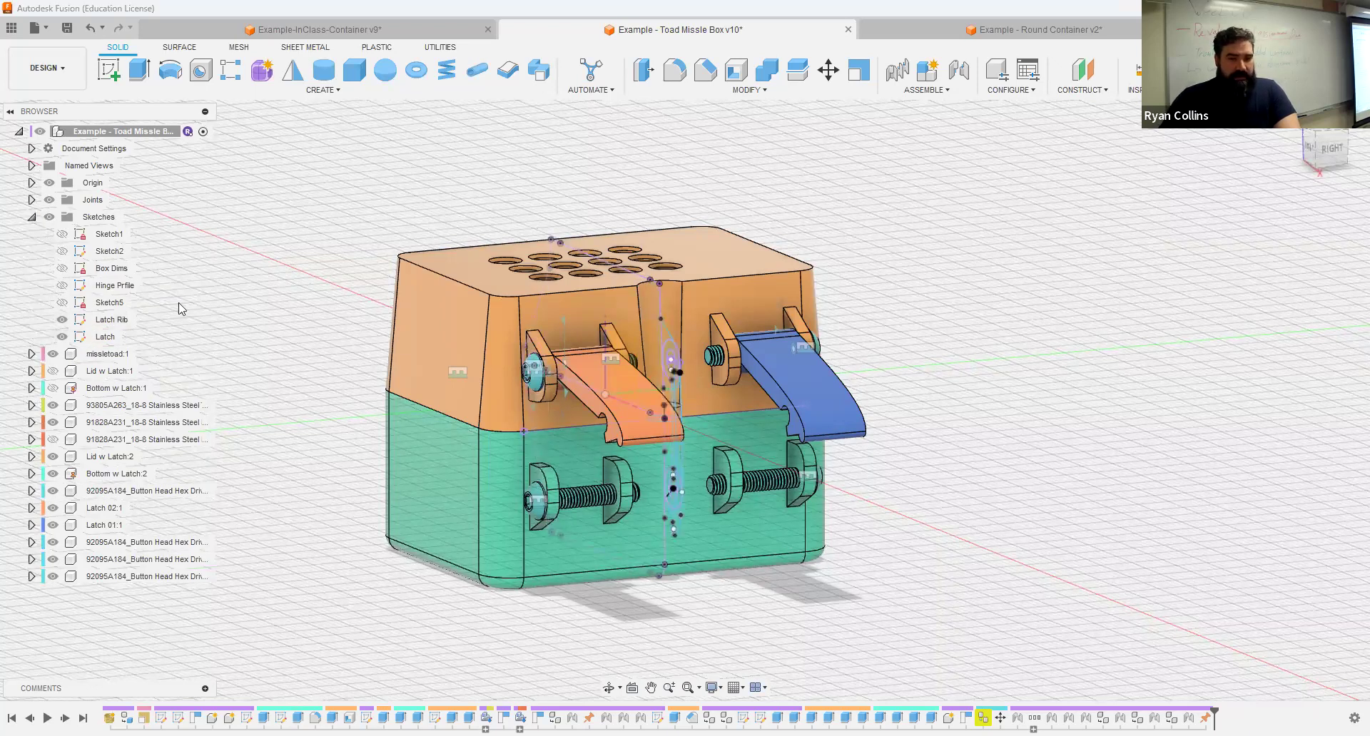
Step: Hide the Lid w Latch:2, Bottom w Latch:2 and missletoad:1 components, keeping the latches and bolts visible
click(51, 508)
click(53, 526)
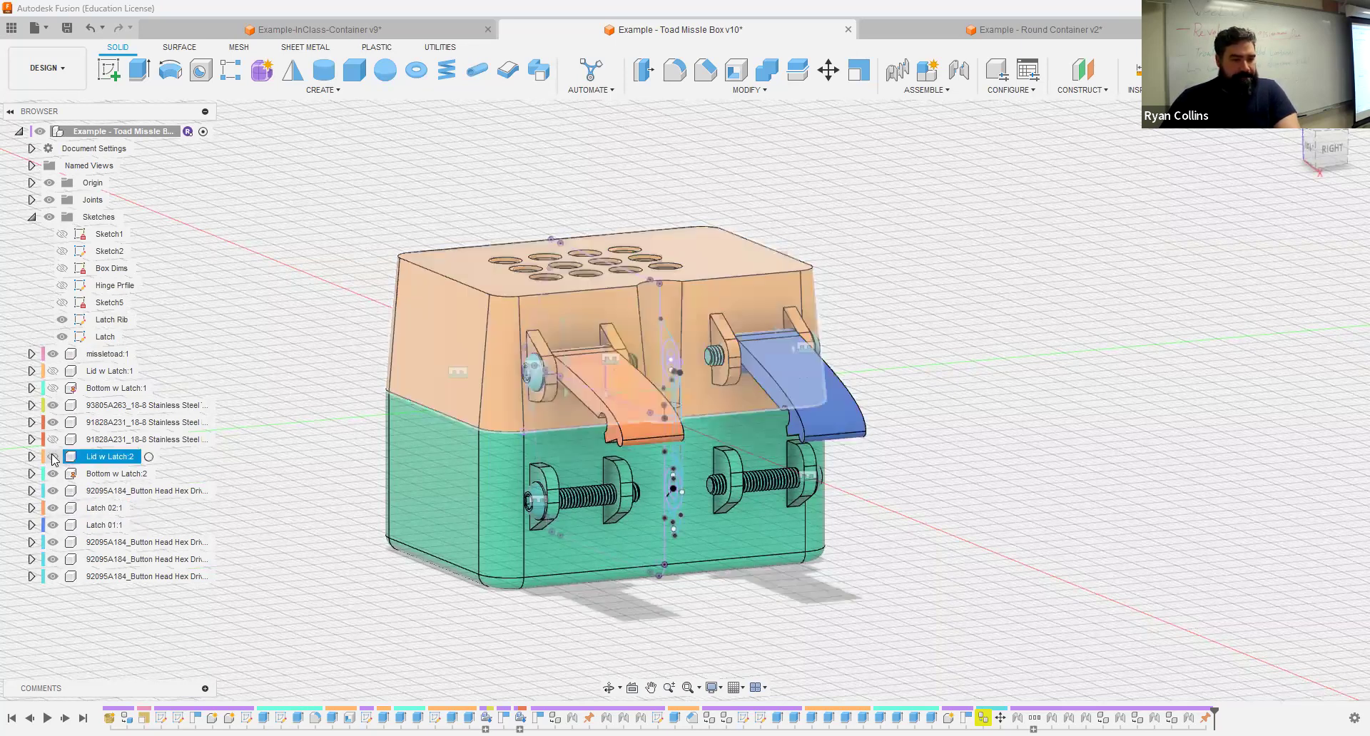
click(53, 456)
click(53, 474)
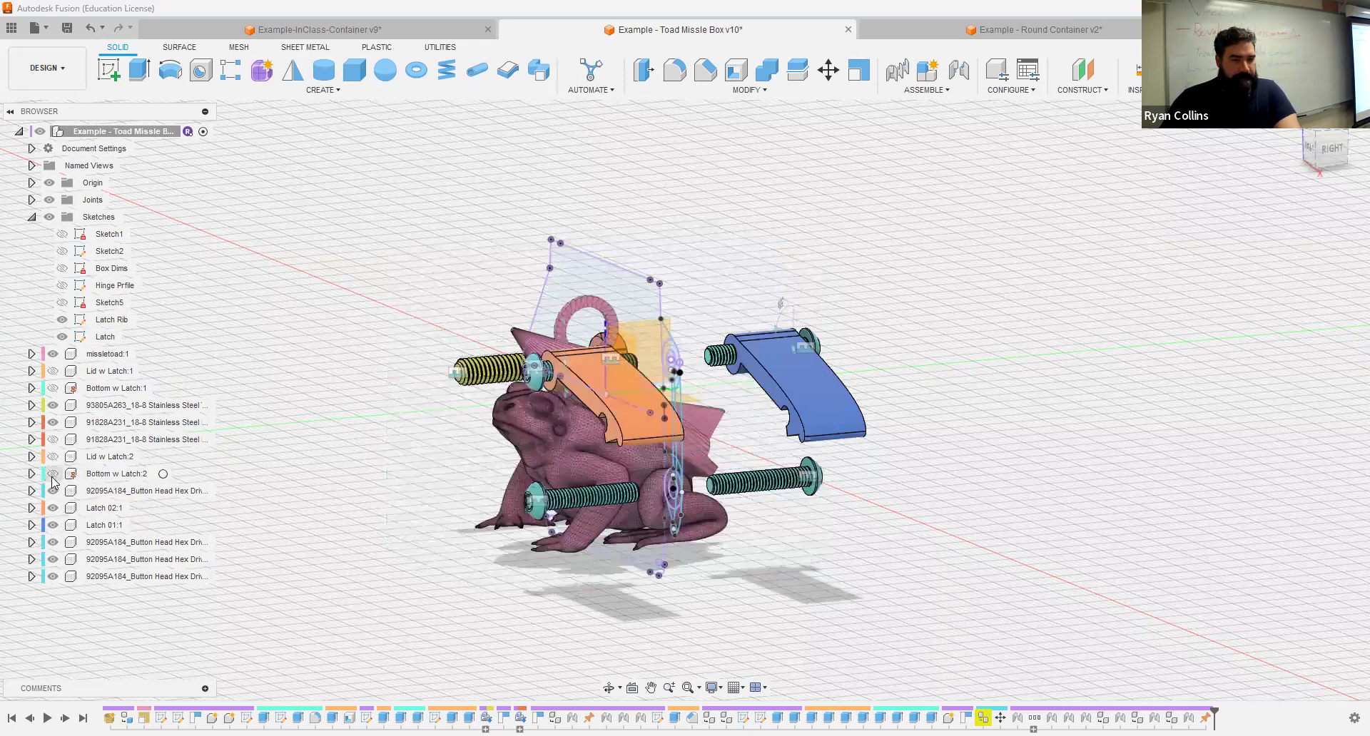
click(53, 354)
Step: Examine the latch and hinge sketch profiles from the front, including how they line up with the bolts
shift+middle_drag(522, 423, 586, 425)
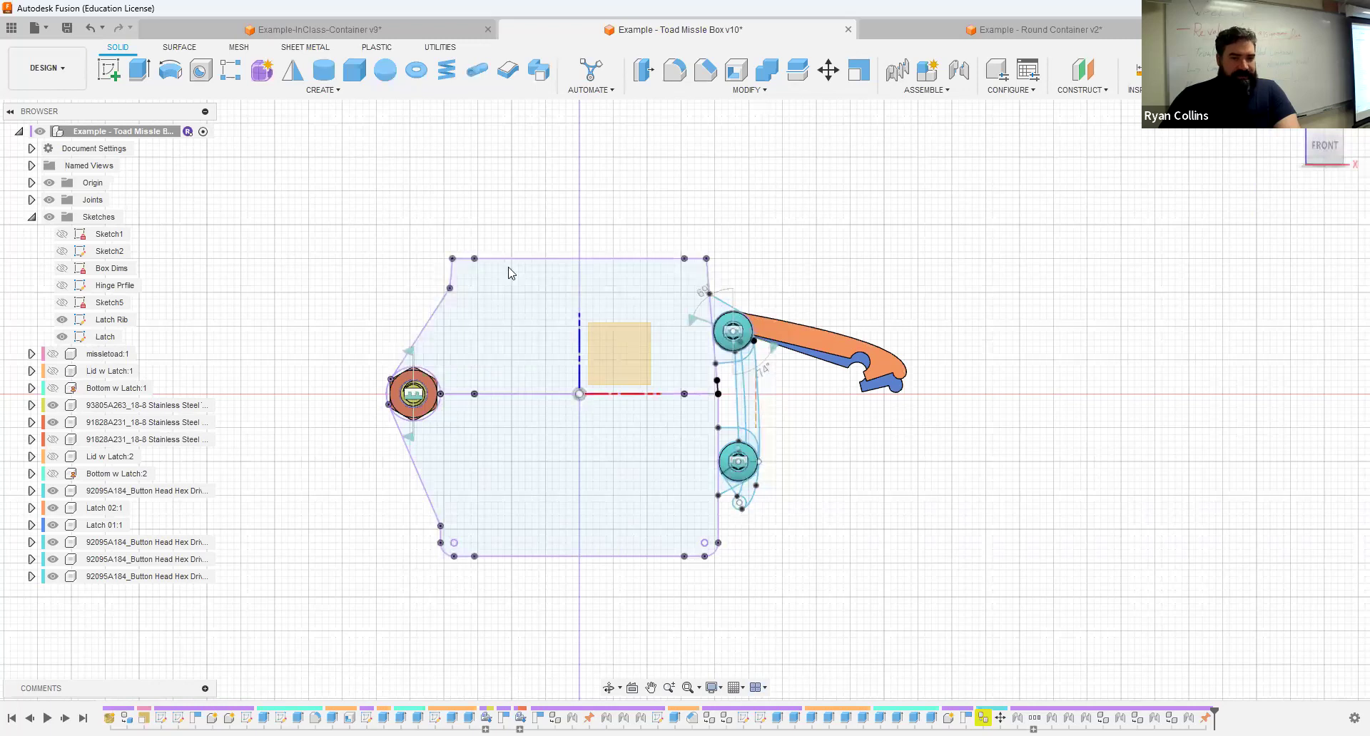
middle_drag(462, 389, 353, 393)
scroll(660, 358, up, 4)
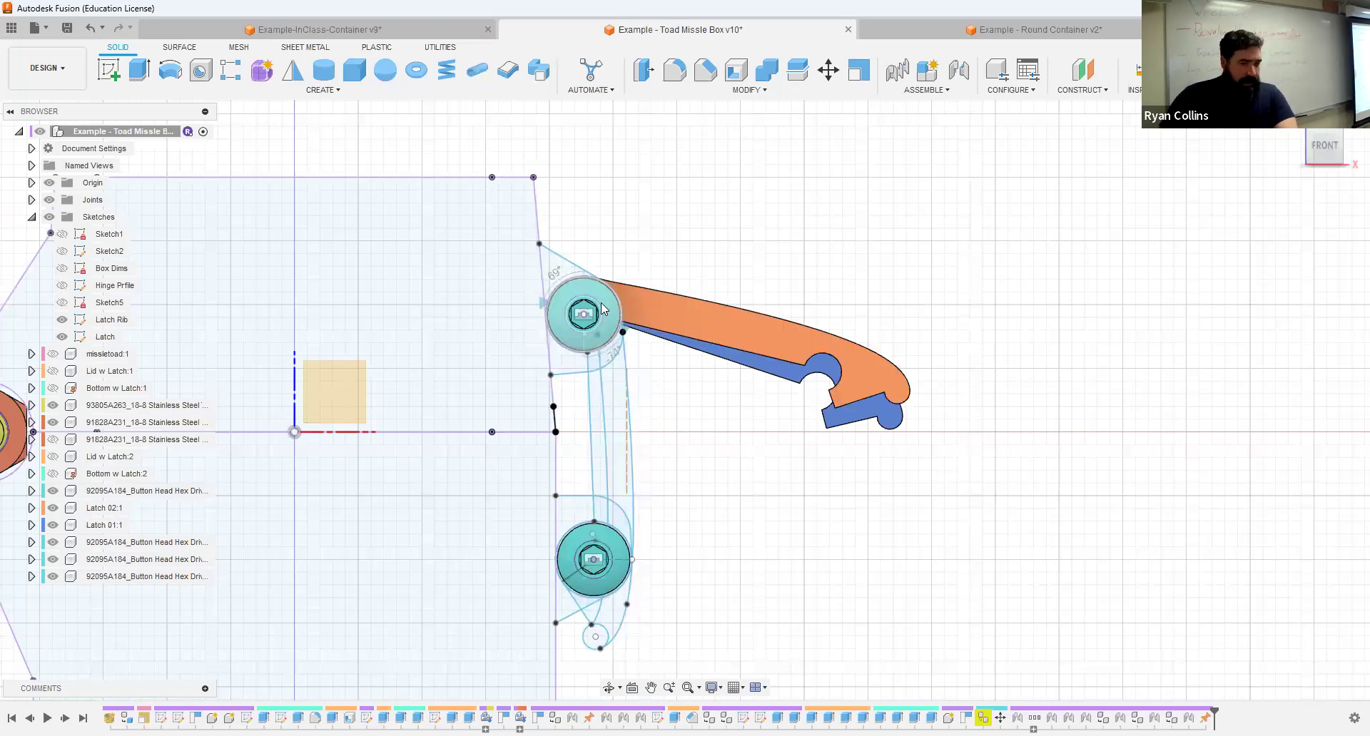
middle_drag(646, 403, 682, 335)
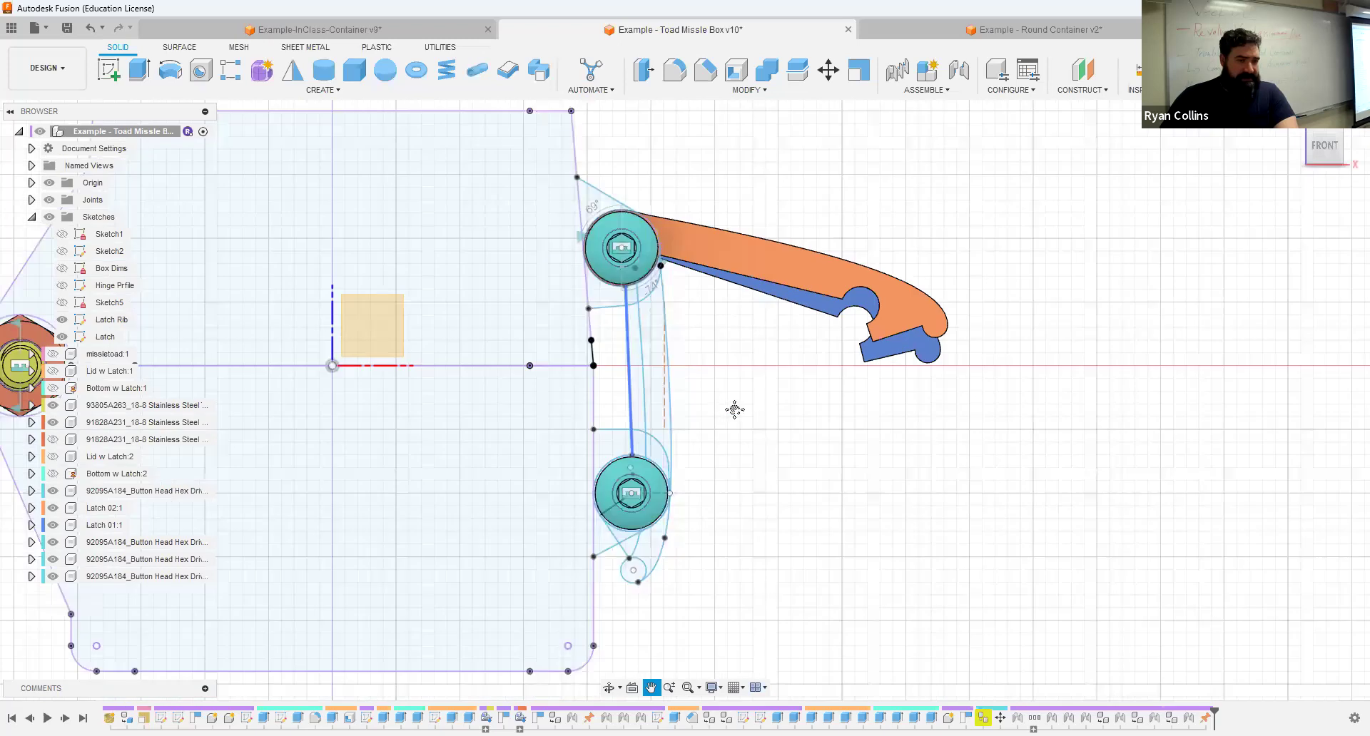
middle_drag(733, 409, 840, 406)
mouse_move(142, 357)
middle_down()
mouse_move(345, 359)
mouse_move(355, 344)
middle_up()
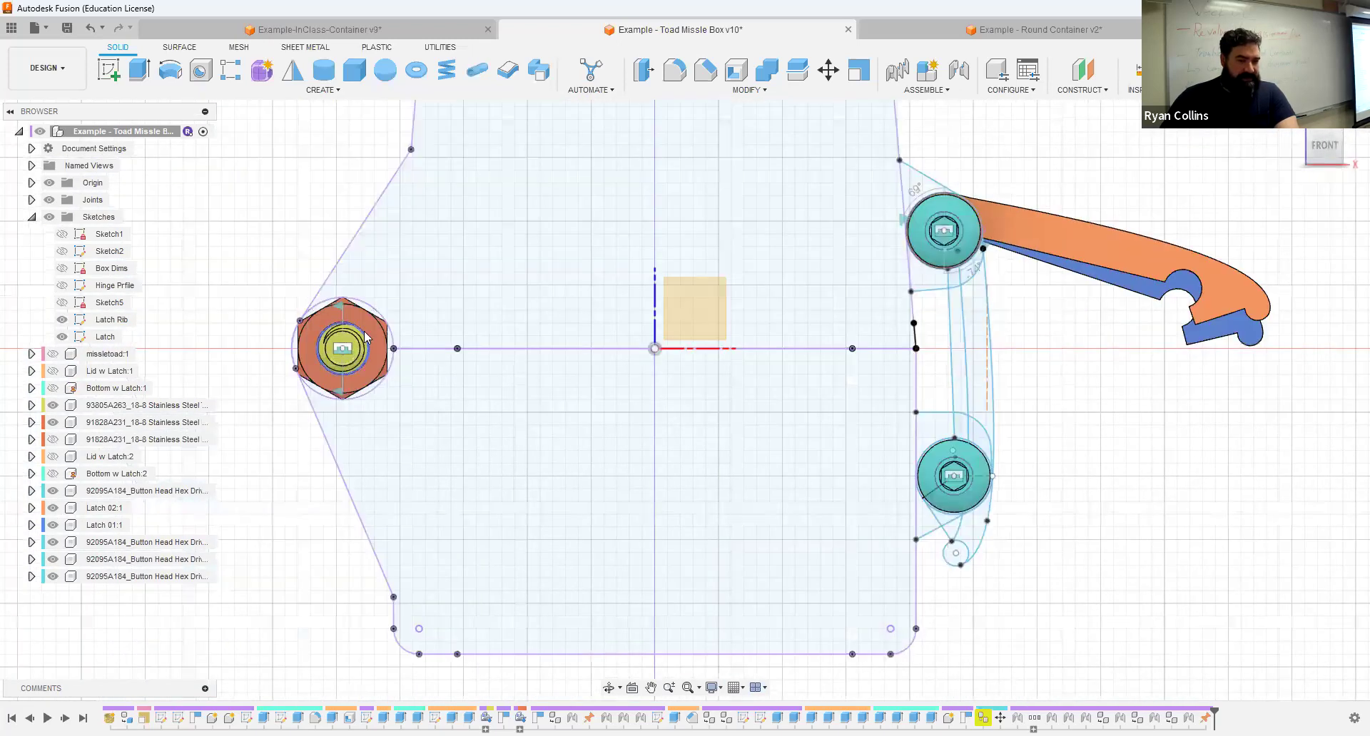
middle_drag(934, 361, 872, 363)
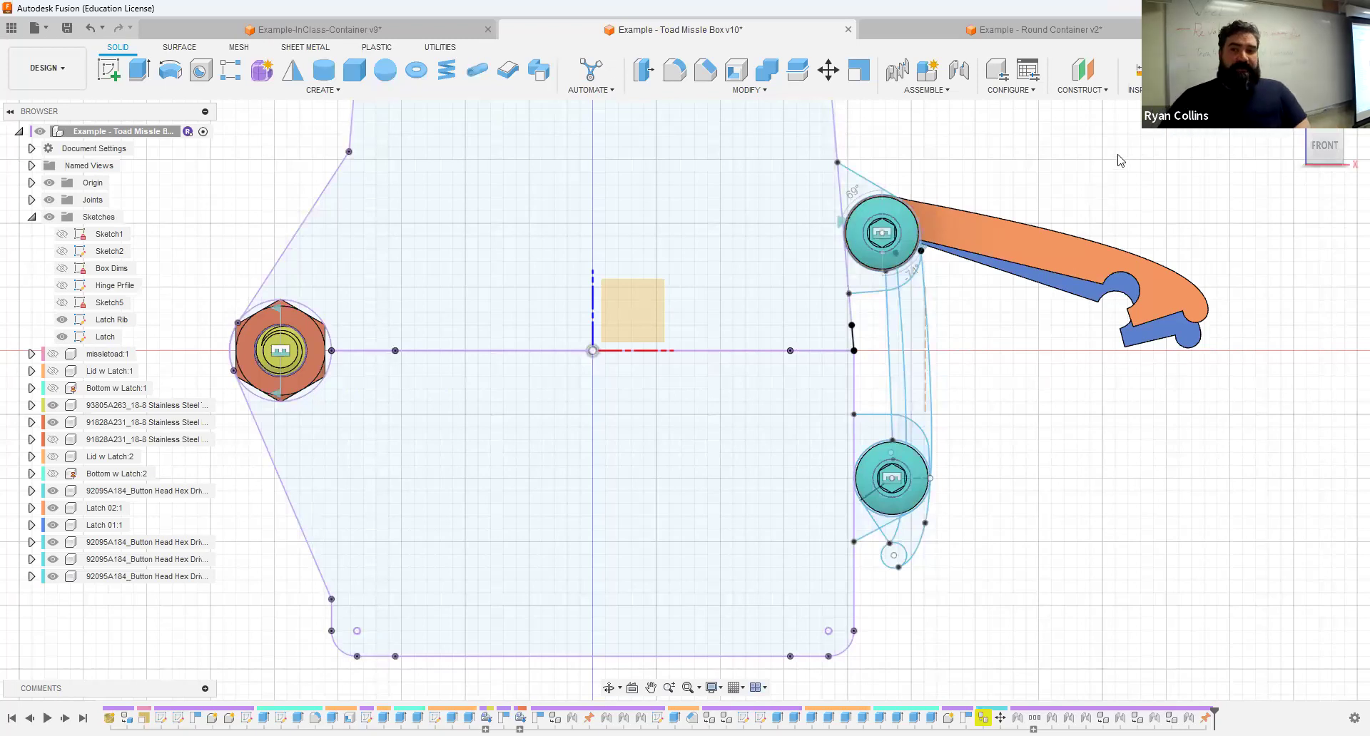
Step: Return to the isometric view, show Lid w Latch:2 and Bottom w Latch:2, and hide the Latch Rib and Latch sketches
click(1297, 117)
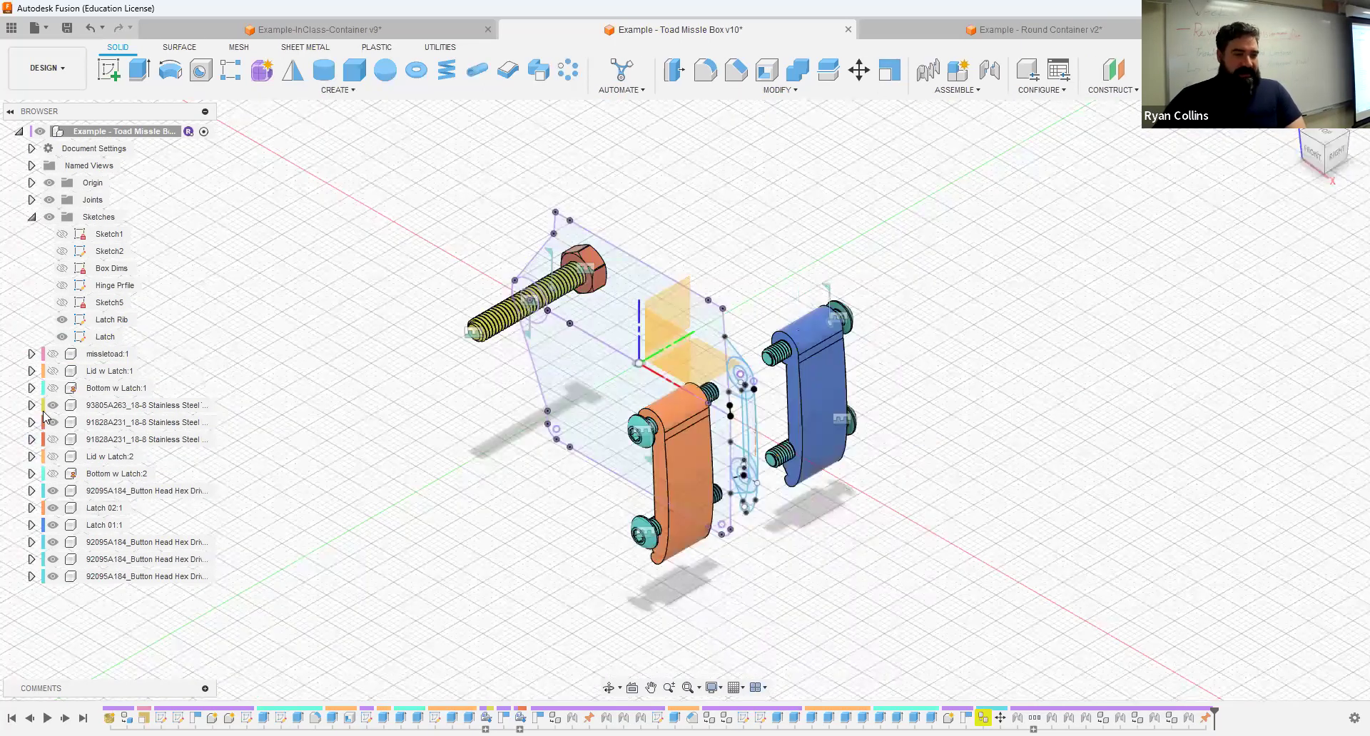
click(52, 474)
shift+middle_drag(830, 432, 834, 430)
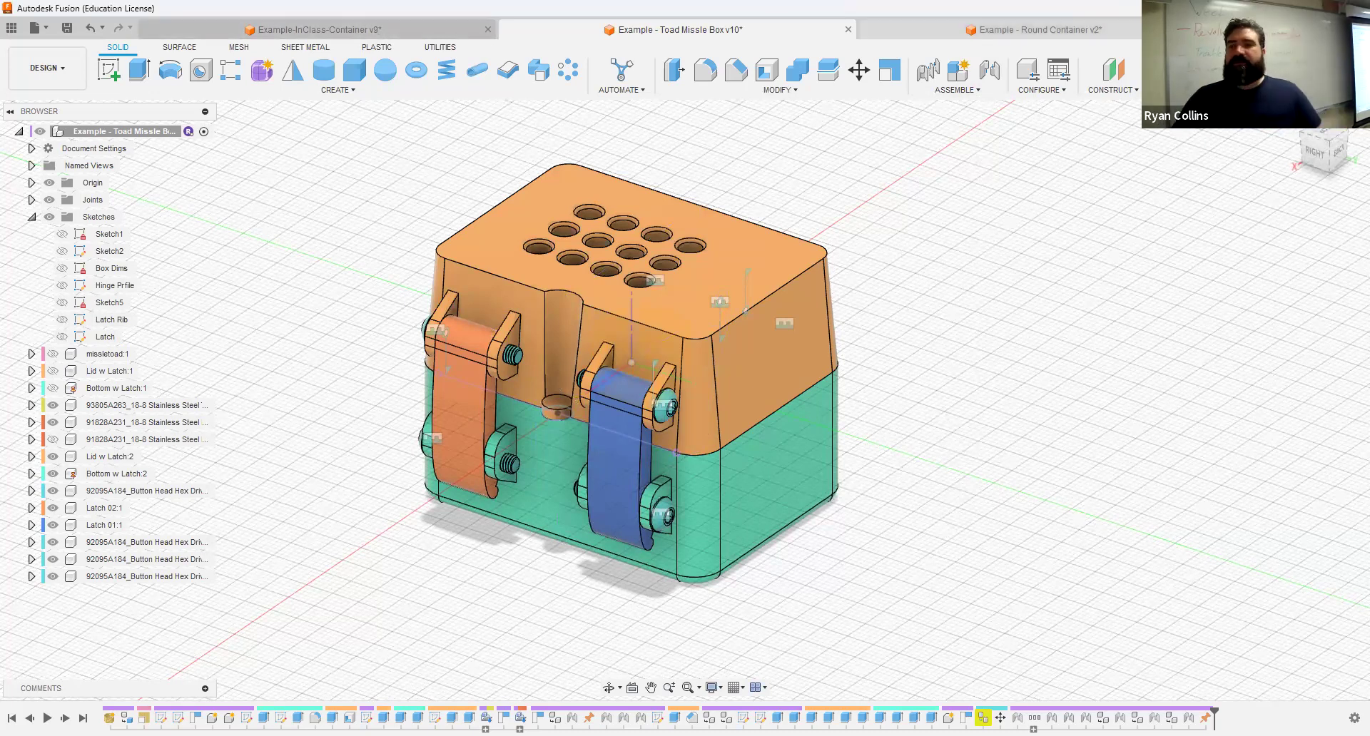
Step: Switch to the Example-InClass-Container v9 document and swing its hinged lid open and closed over the heart
click(1035, 29)
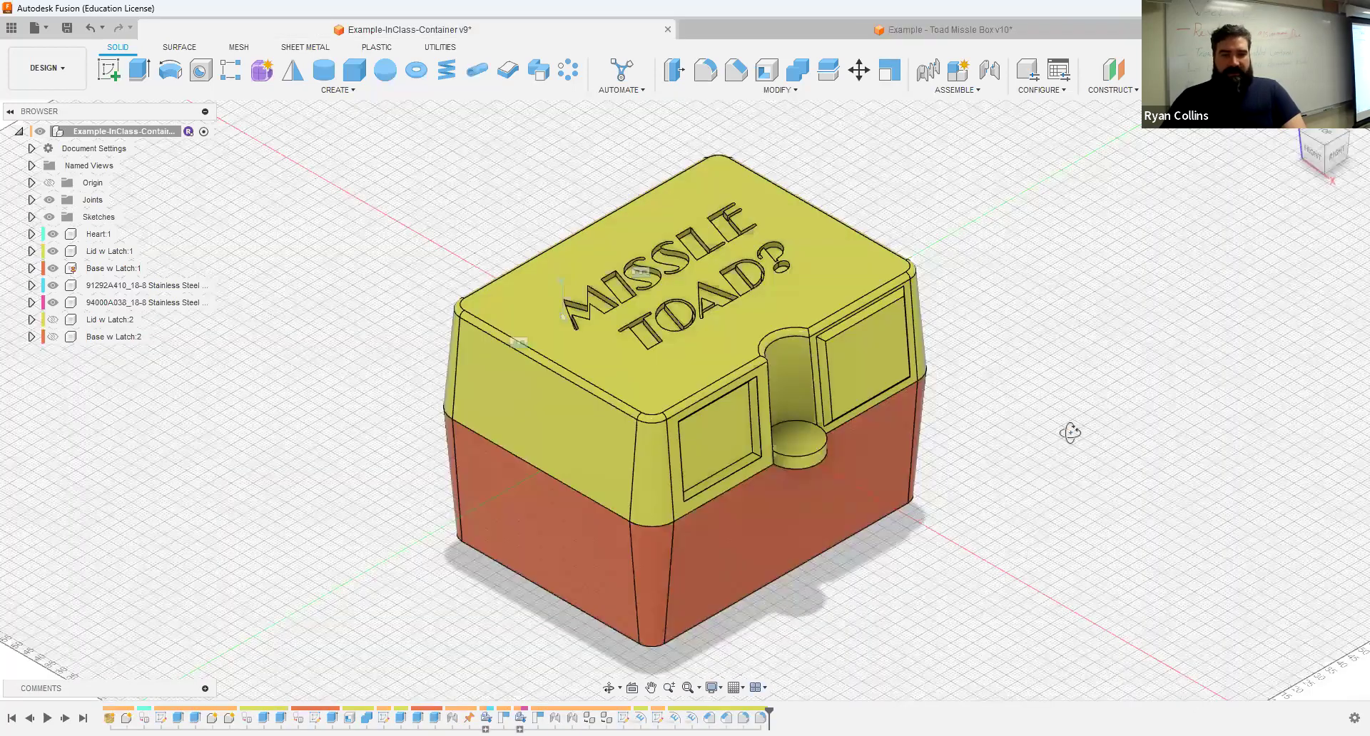
shift+middle_drag(1069, 432, 949, 286)
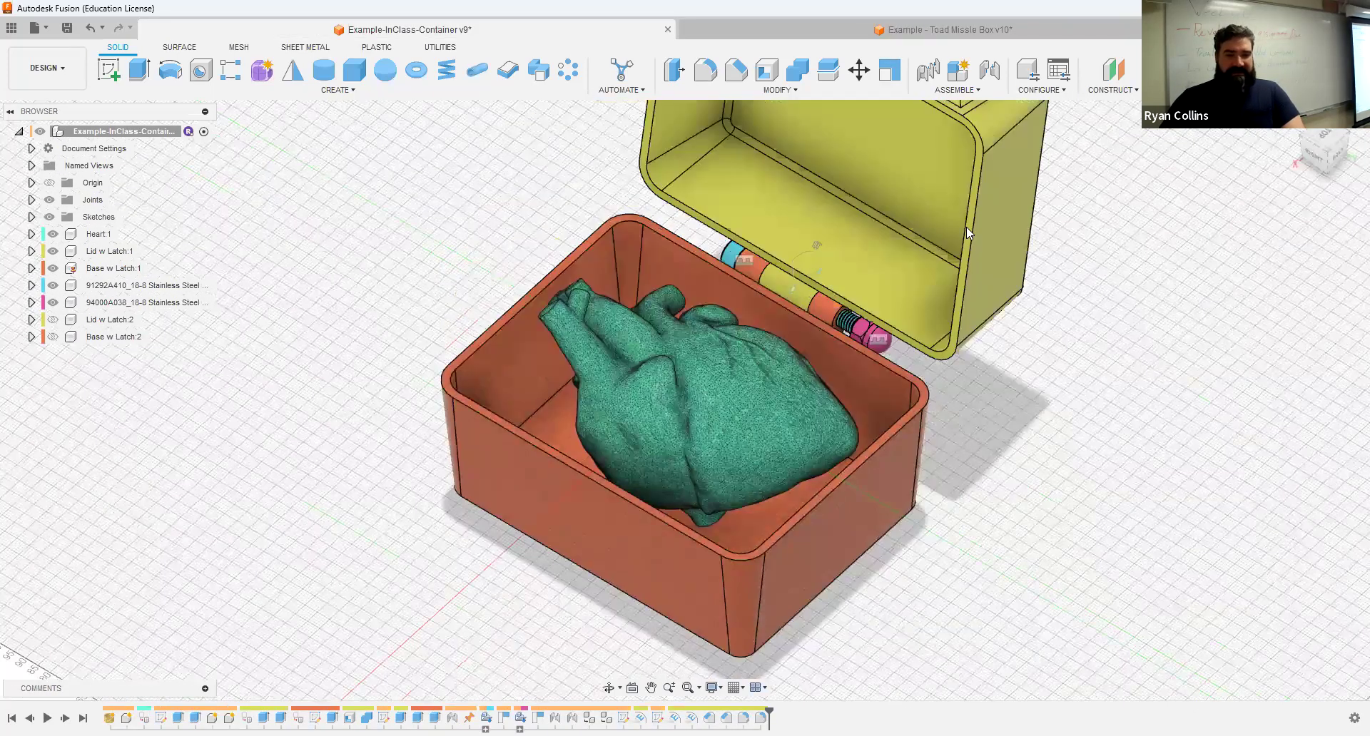
drag(955, 233, 849, 640)
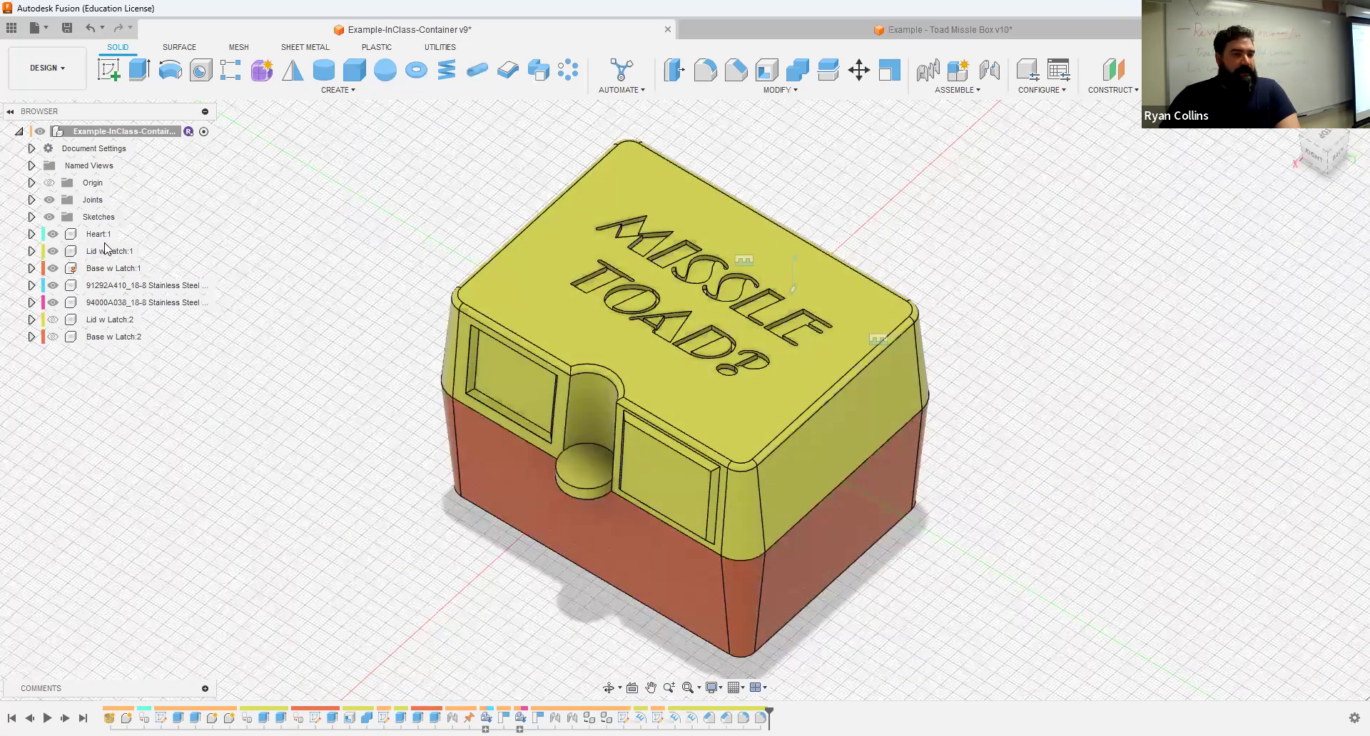
click(576, 396)
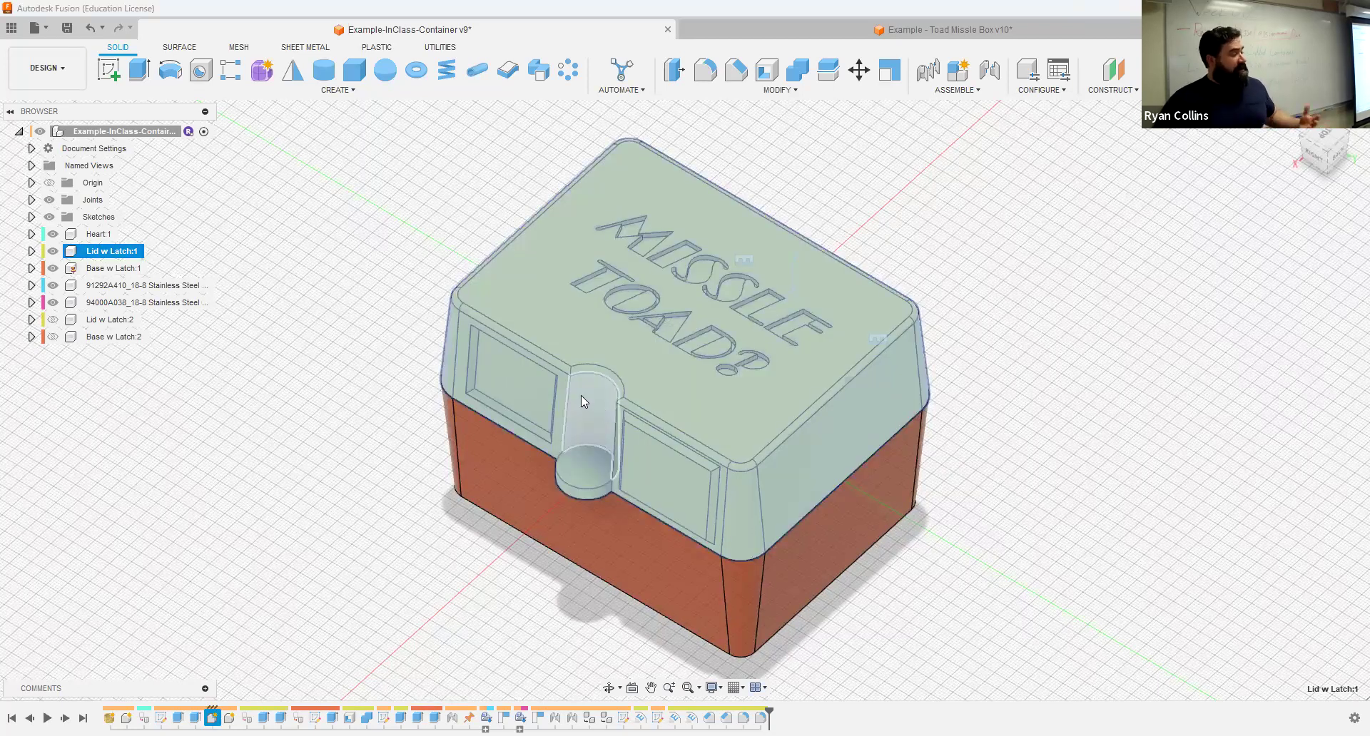
click(278, 499)
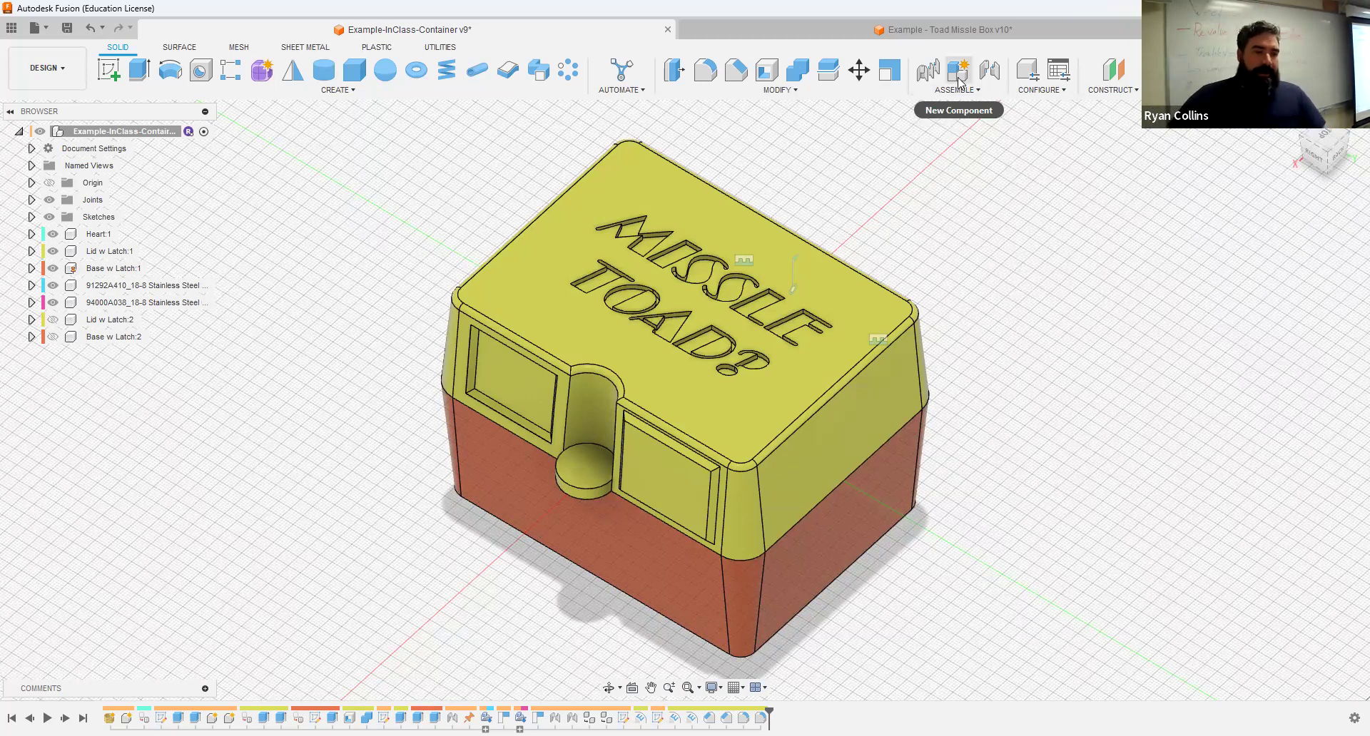
Step: Show the Lid w Latch:2 and Base w Latch:2 components with their contents expanded, and hide Lid w Latch:1
click(51, 337)
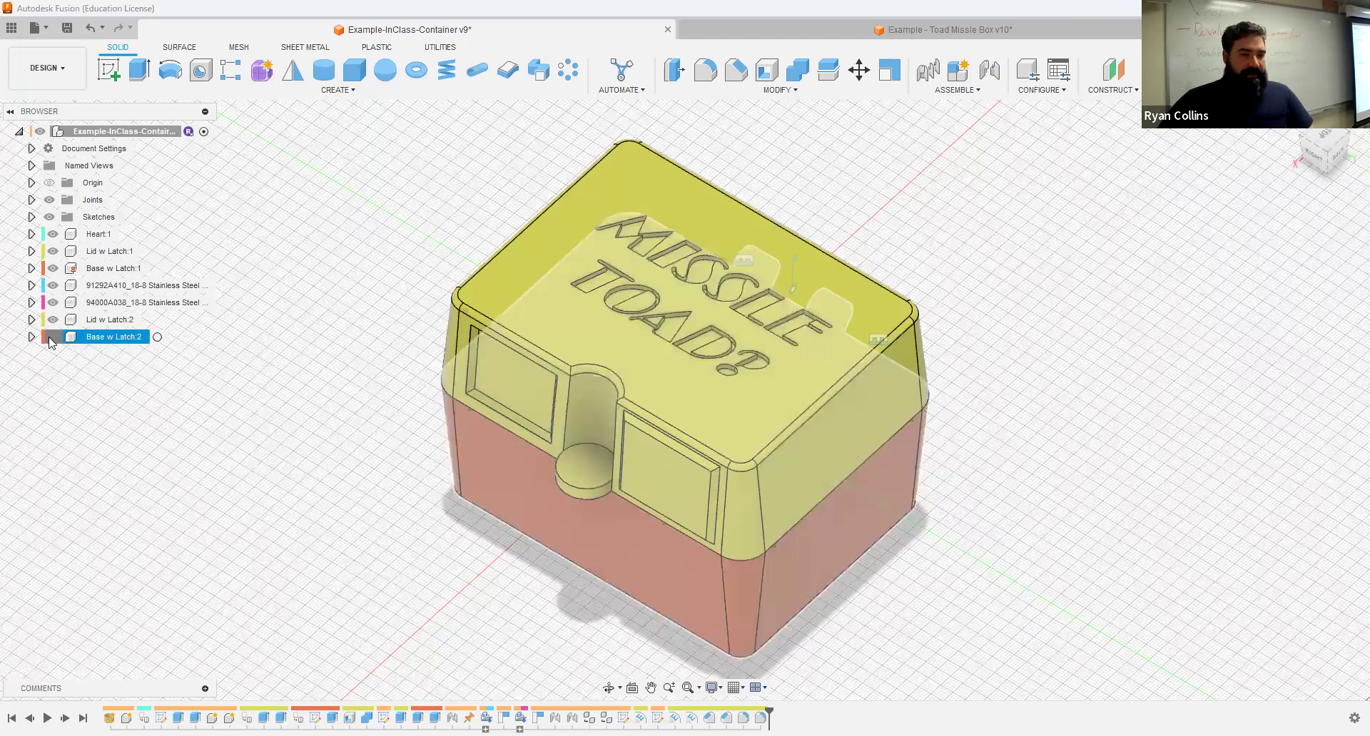
click(31, 320)
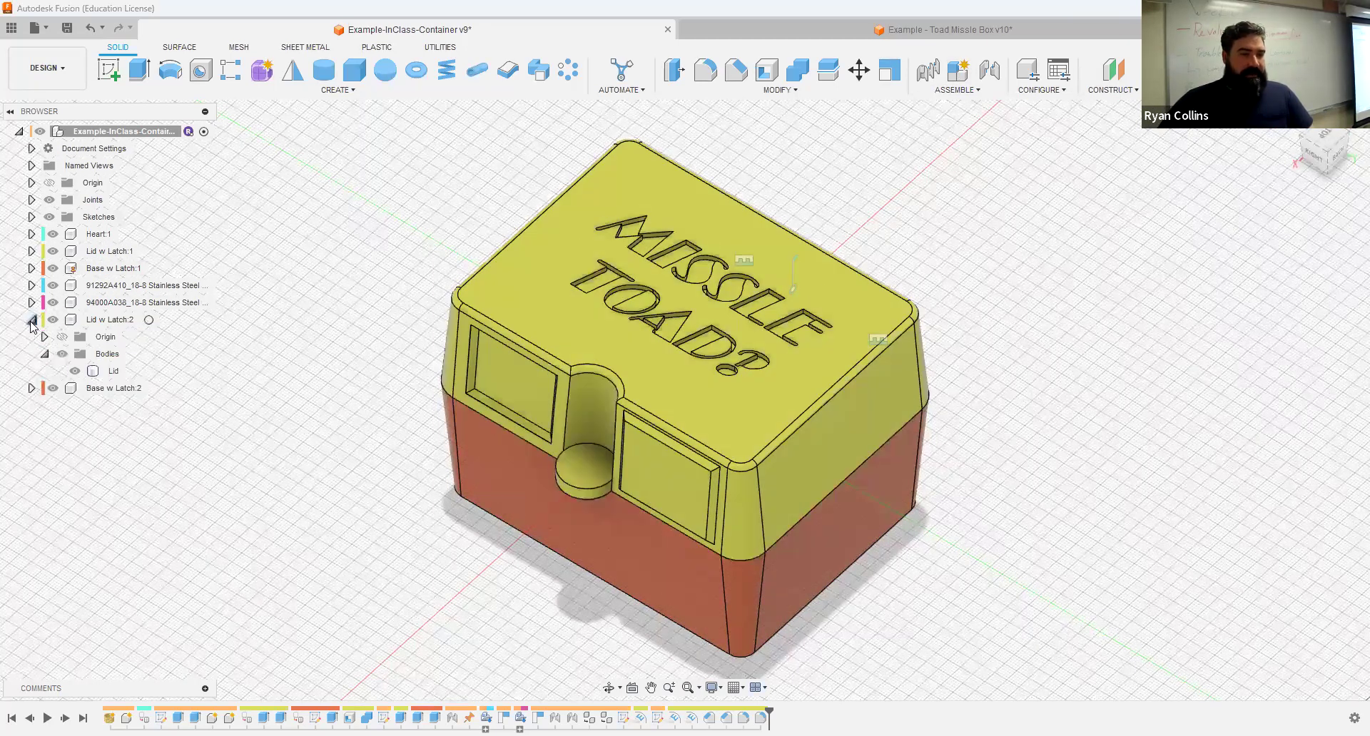
click(32, 389)
click(109, 371)
click(53, 251)
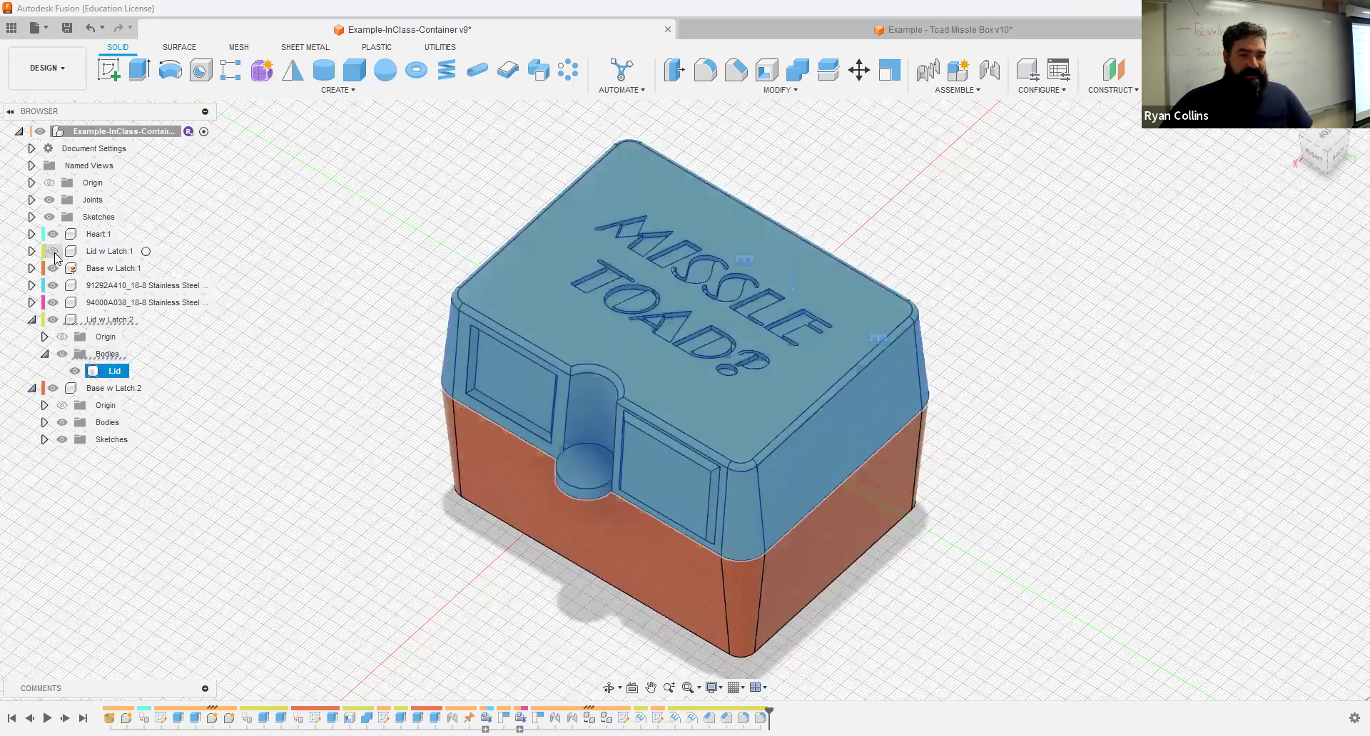
click(266, 376)
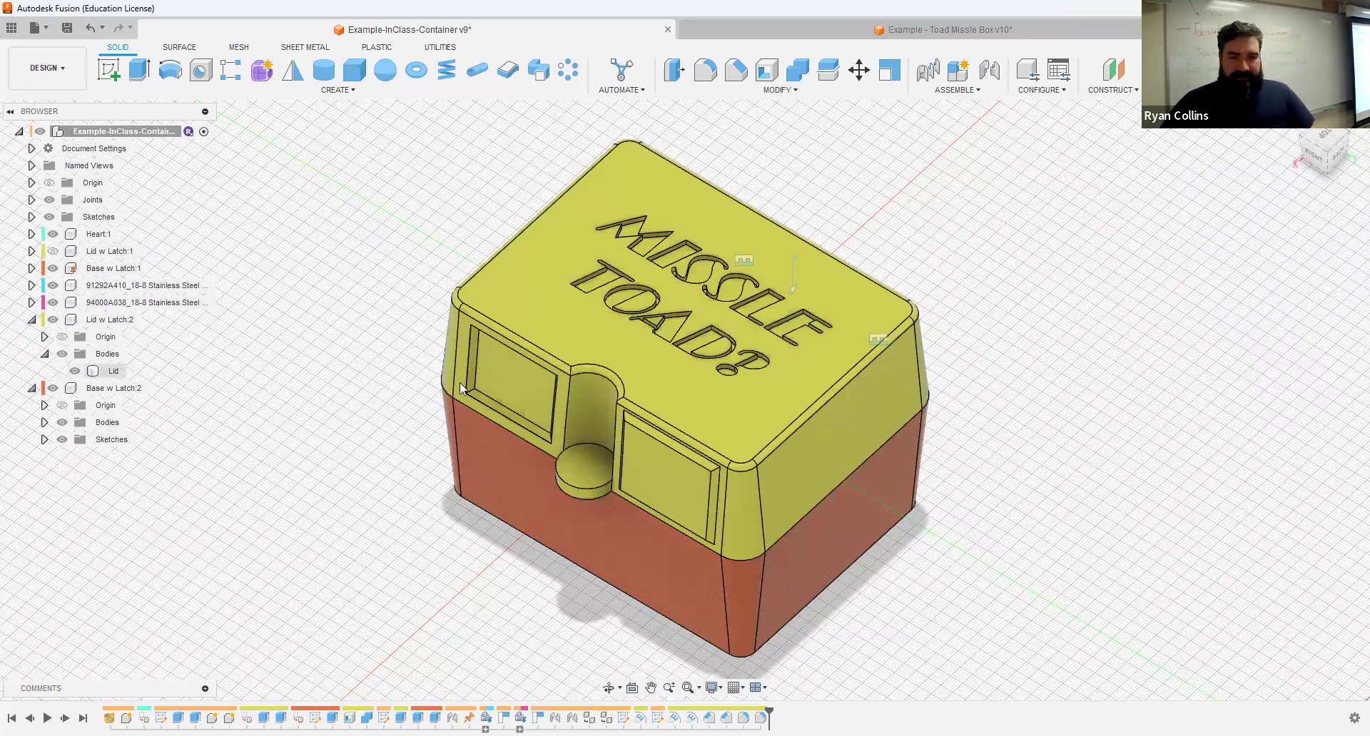
Step: Delete the Lid body from the Lid w Latch:2 component despite its dependent features
click(111, 371)
key(Delete)
click(630, 403)
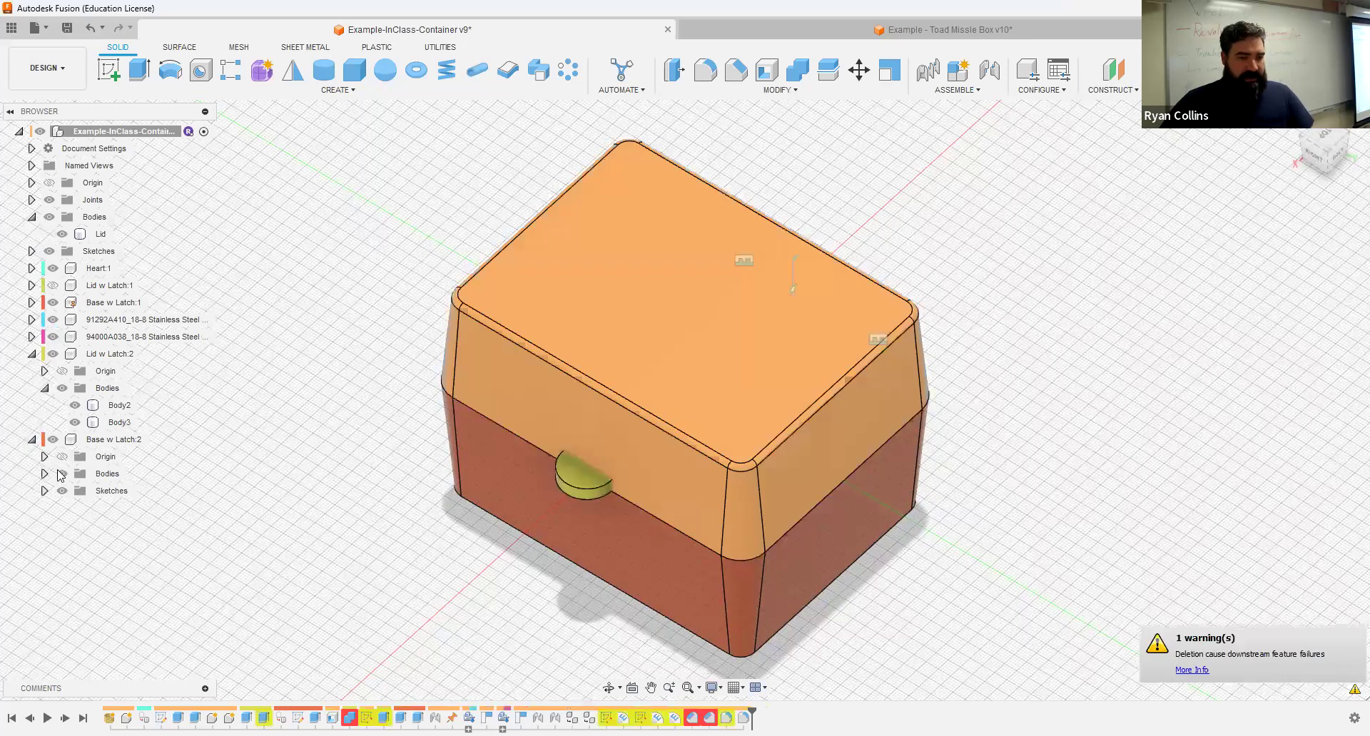
Step: Delete the Base body from the Base w Latch:2 component despite its dependent features
click(44, 474)
click(114, 491)
key(Delete)
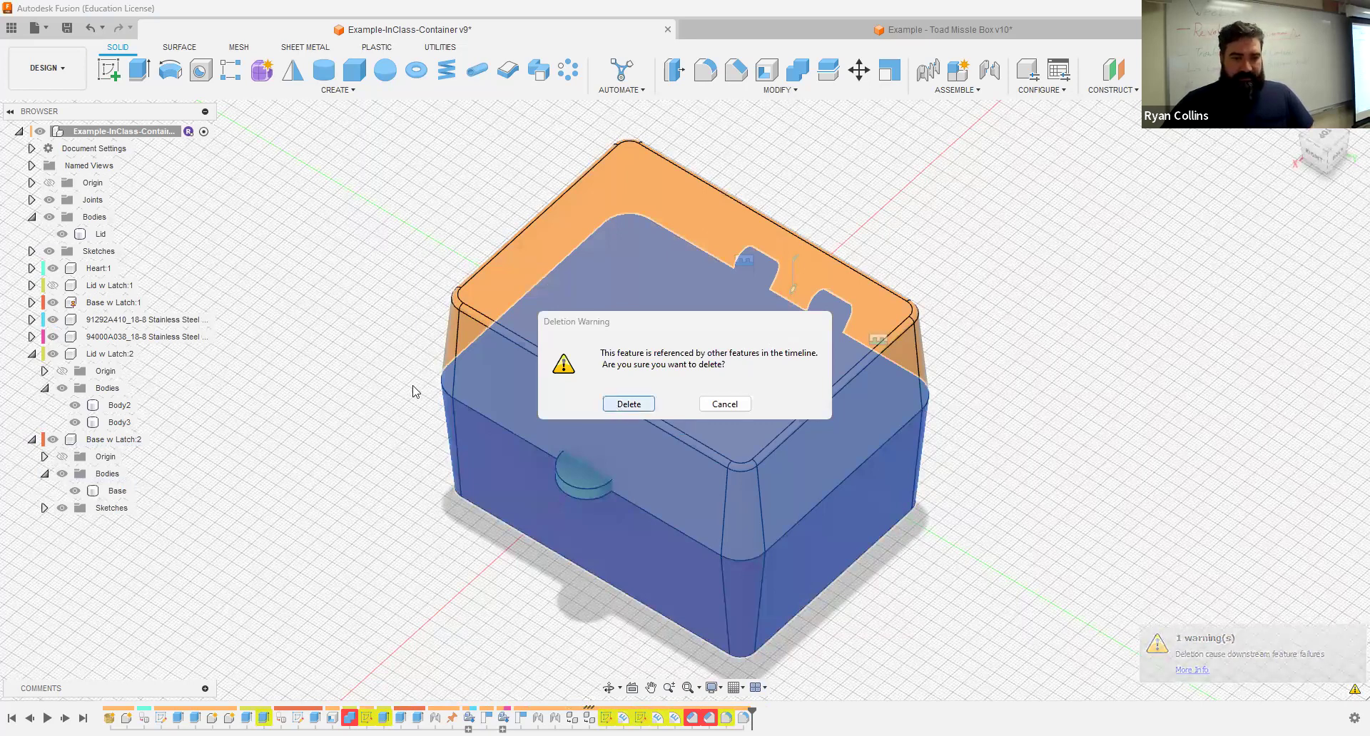
key(Return)
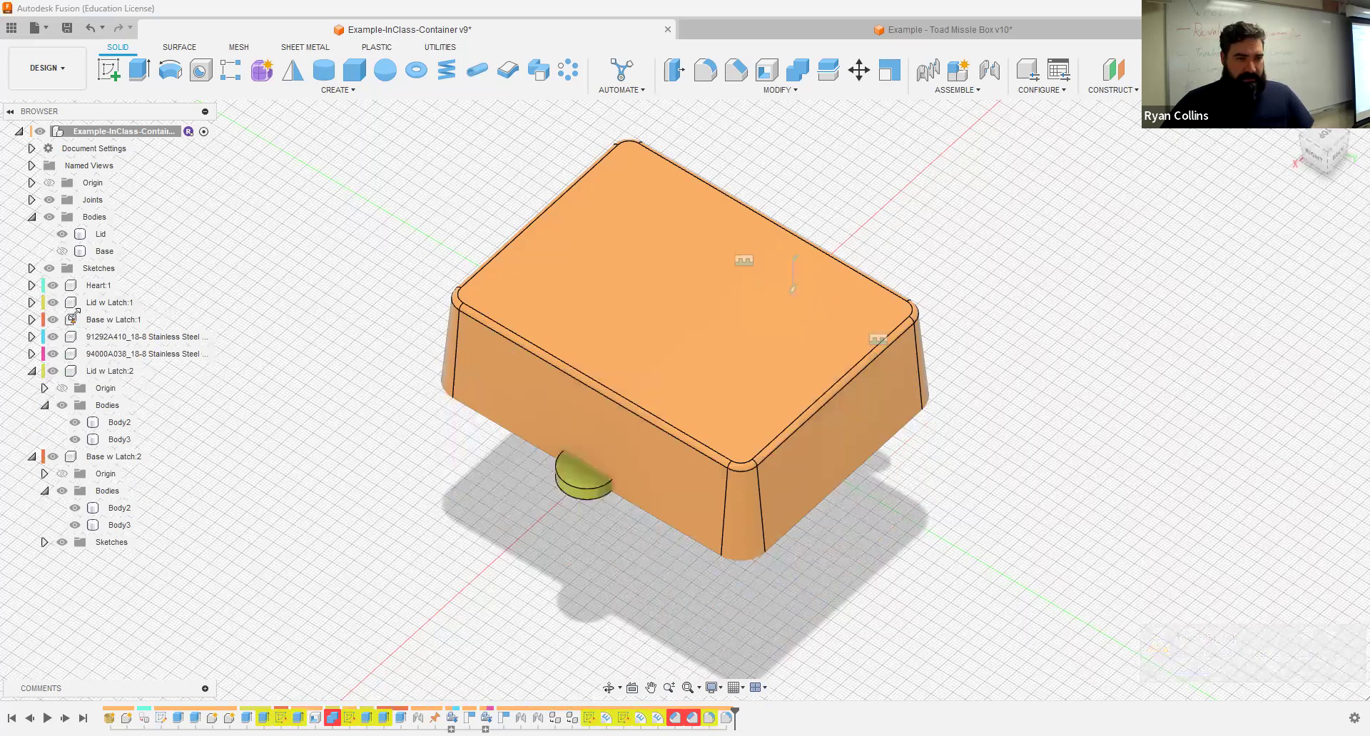
Step: Check the bodies inside Lid w Latch:1 and undo the deletion of the Lid and Base bodies
click(32, 303)
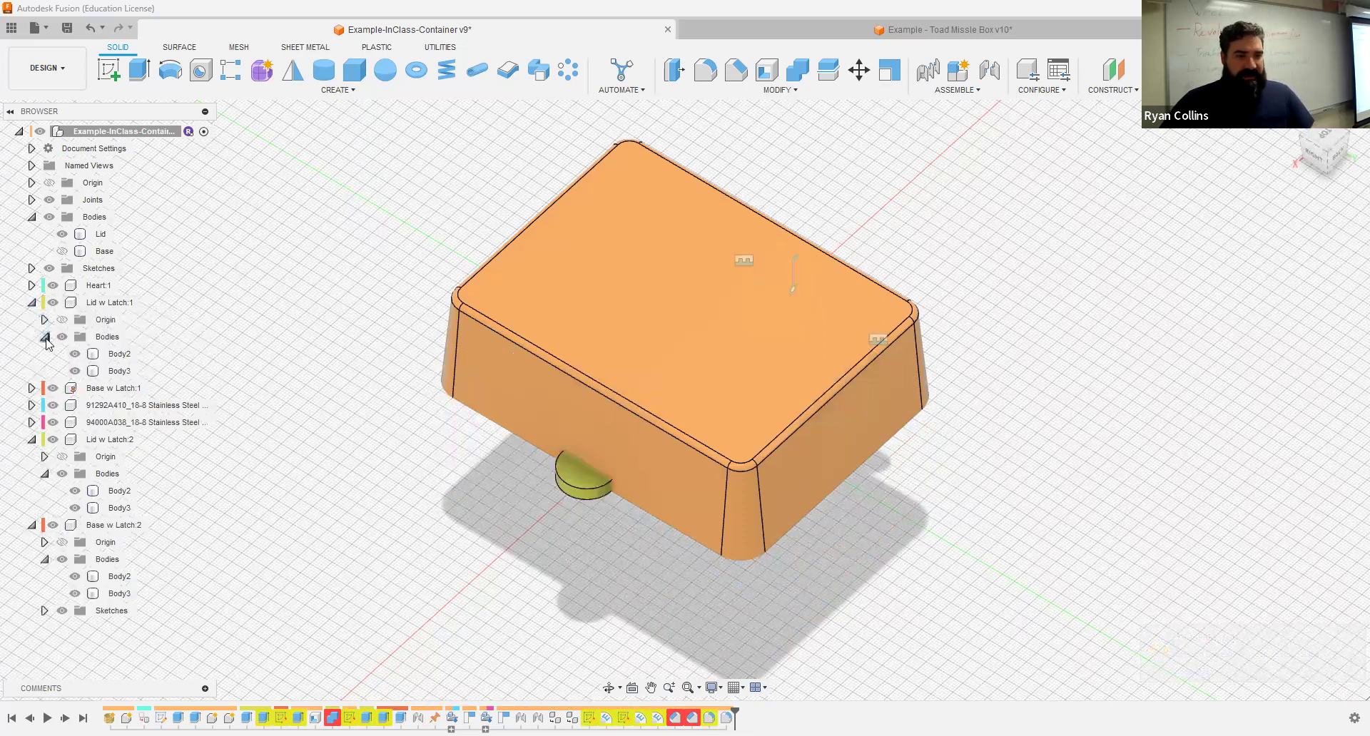
click(126, 368)
click(815, 434)
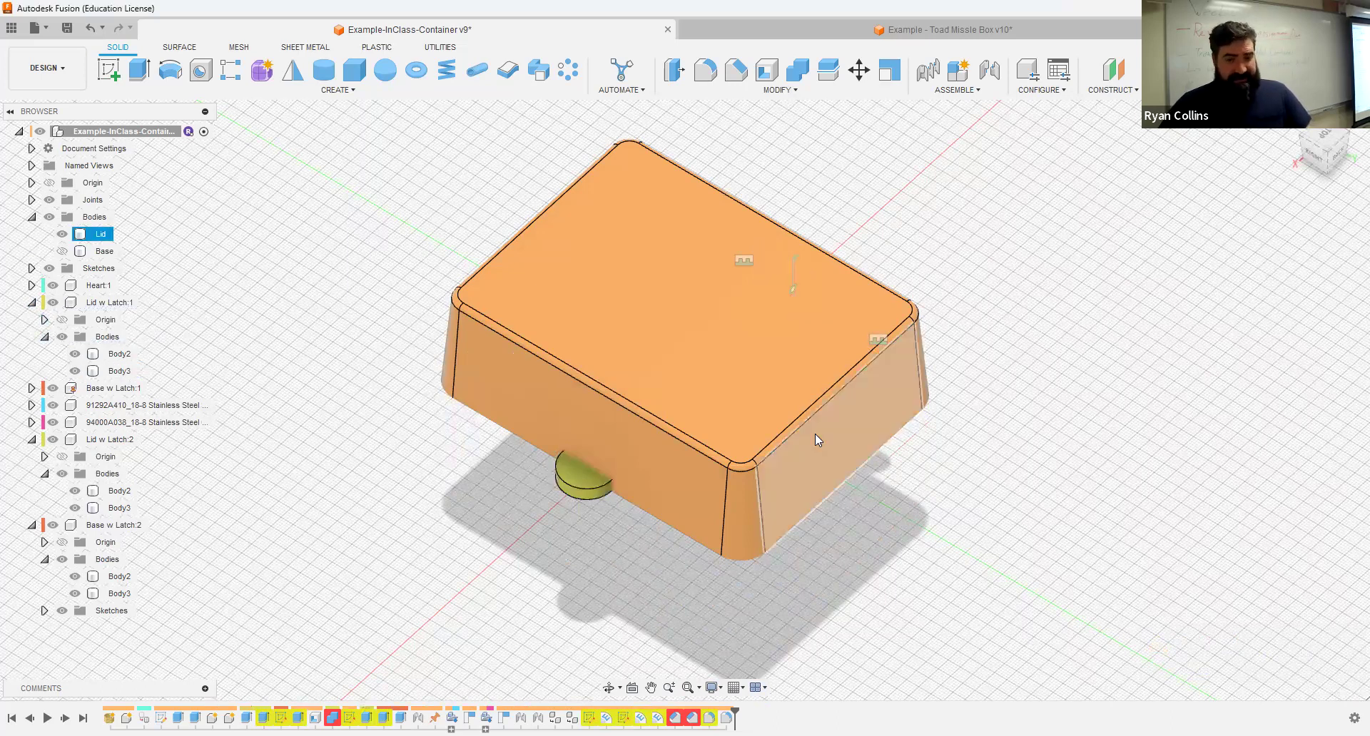
key(ctrl+z)
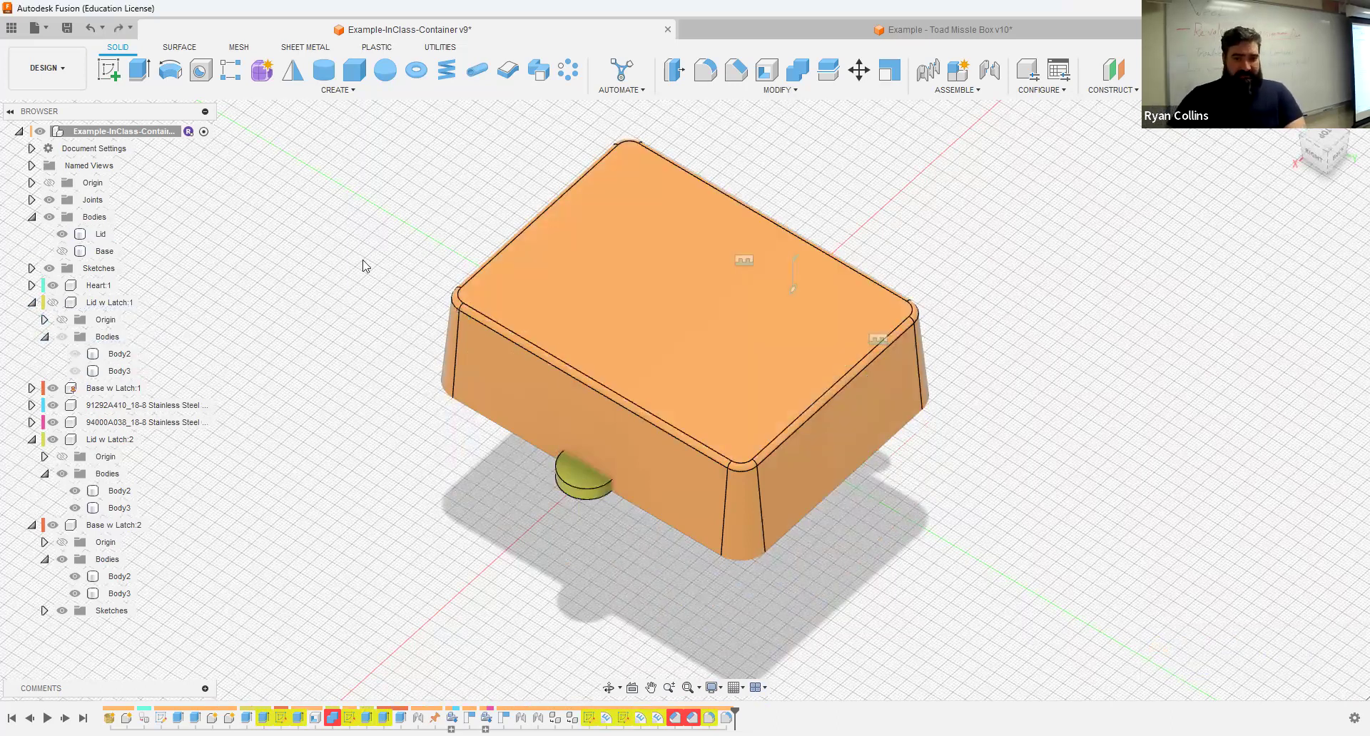
key(ctrl+z)
key(ctrl+z)
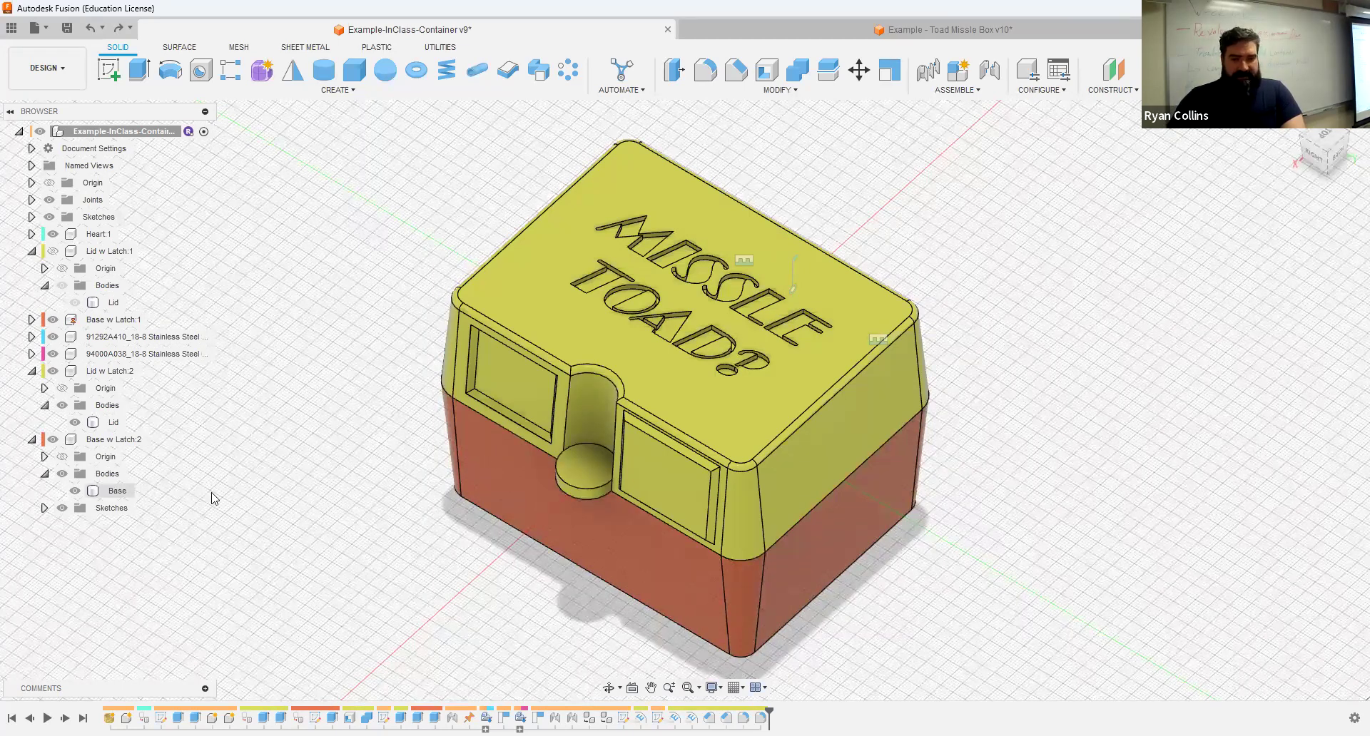
right_click(92, 425)
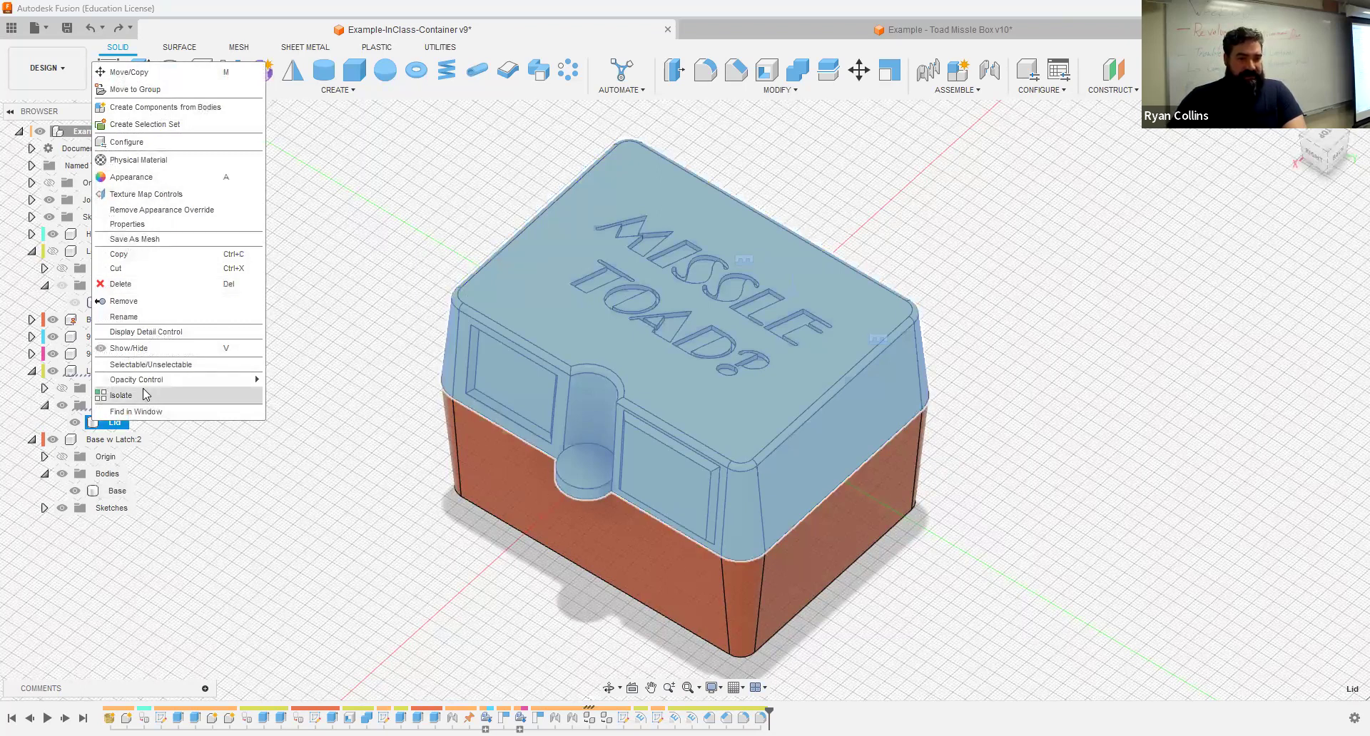
mouse_move(175, 388)
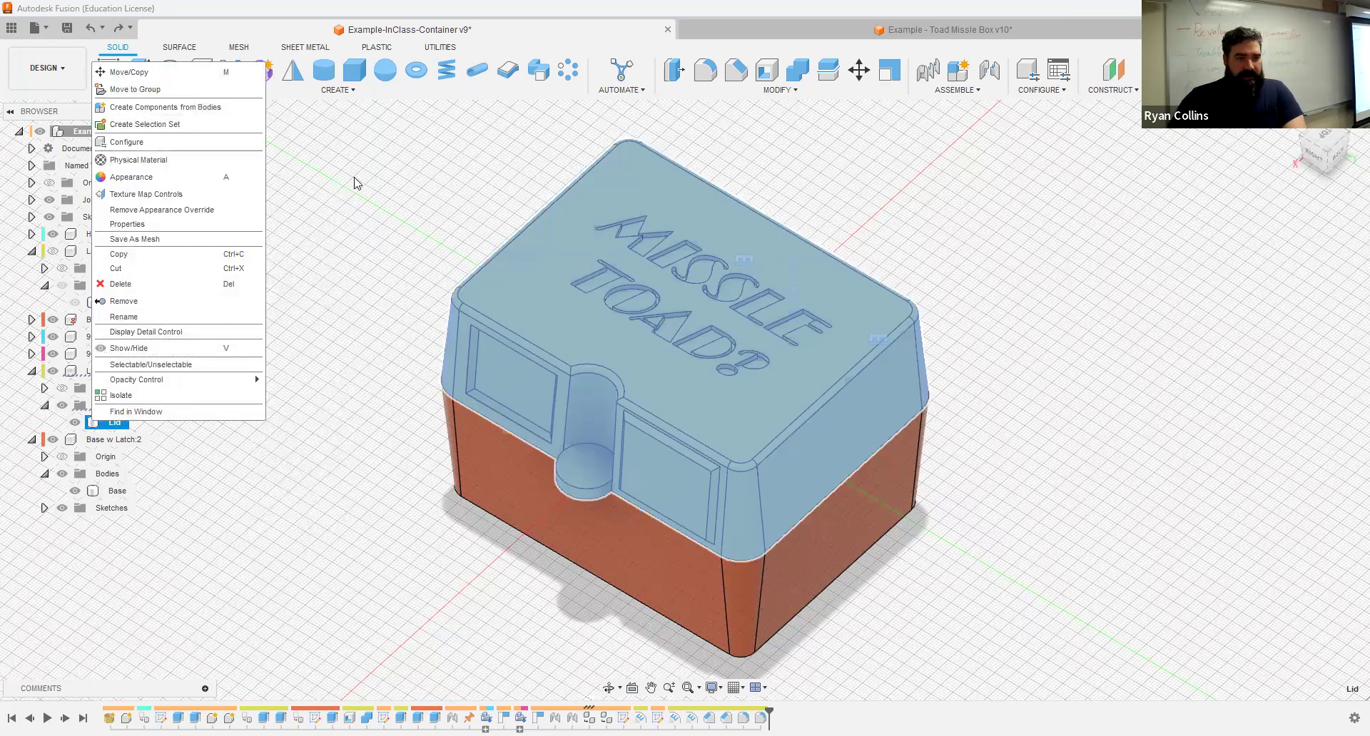
click(307, 303)
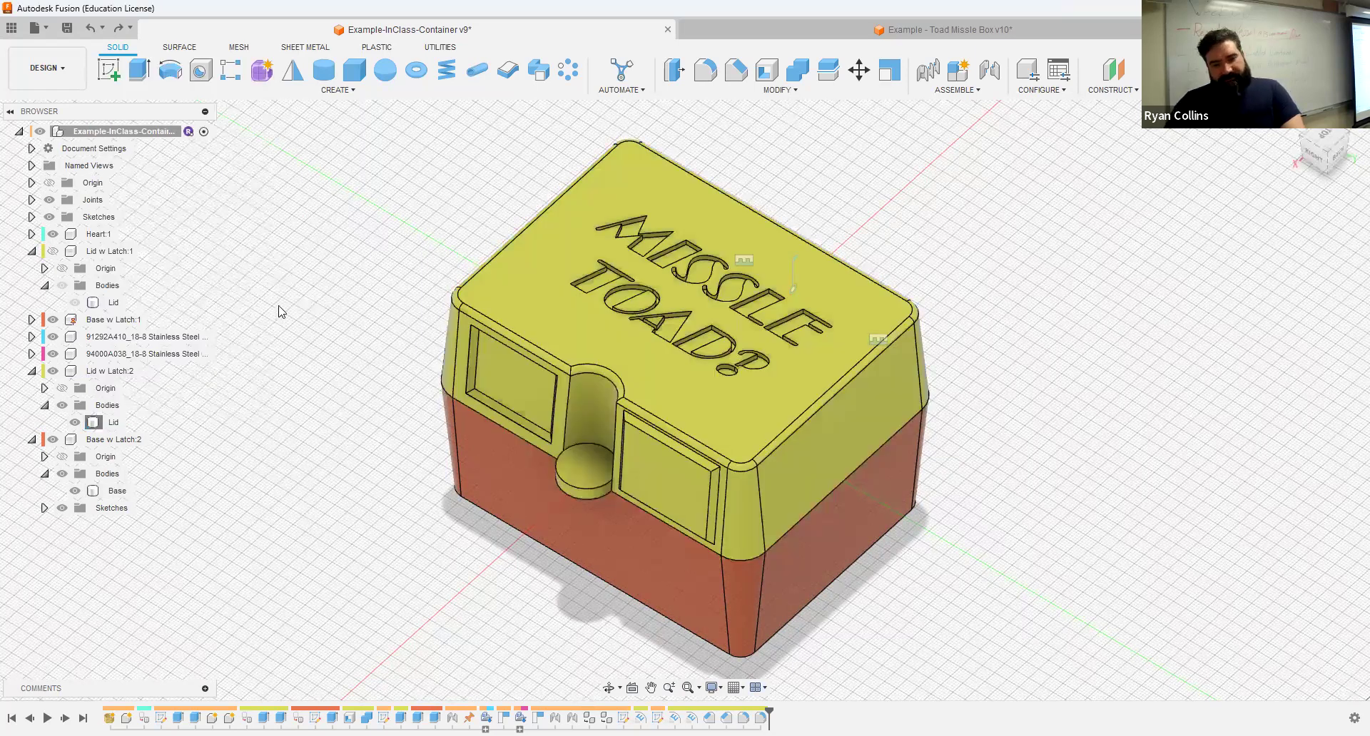
Step: Hide the Lid body of Lid w Latch:2 and the Base body of Base w Latch:2, and toggle the visibility of Lid w Latch:1
click(84, 426)
key(v)
click(75, 491)
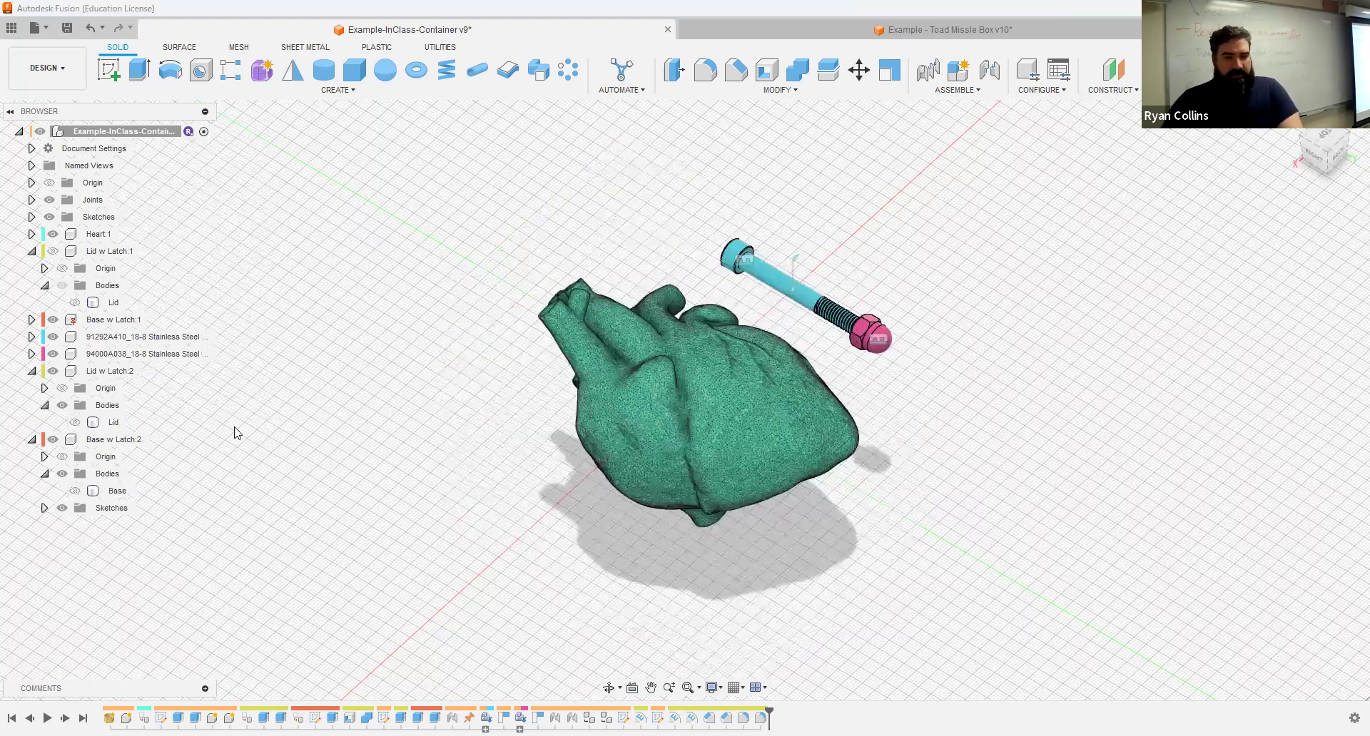
click(57, 254)
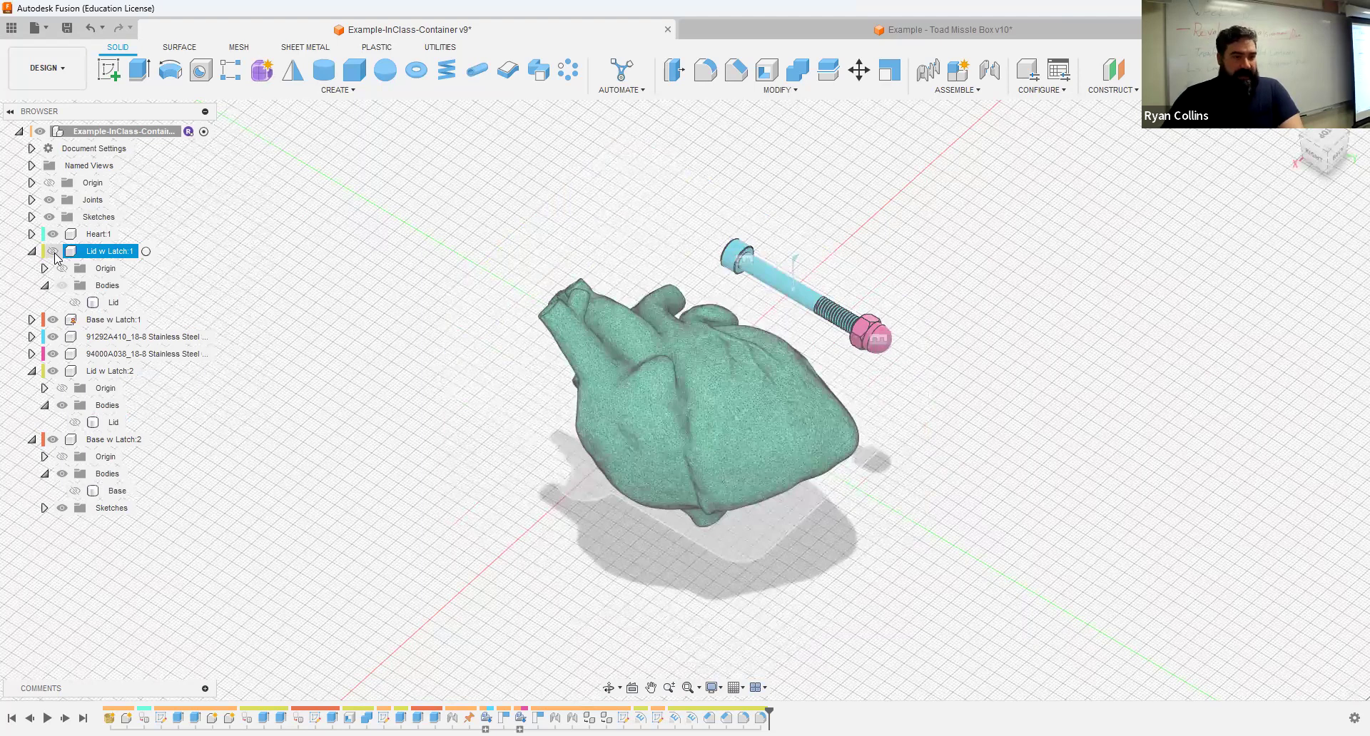
Step: Make the Box Outline sketch visible in the assembly's top-level sketches
key(Escape)
click(31, 216)
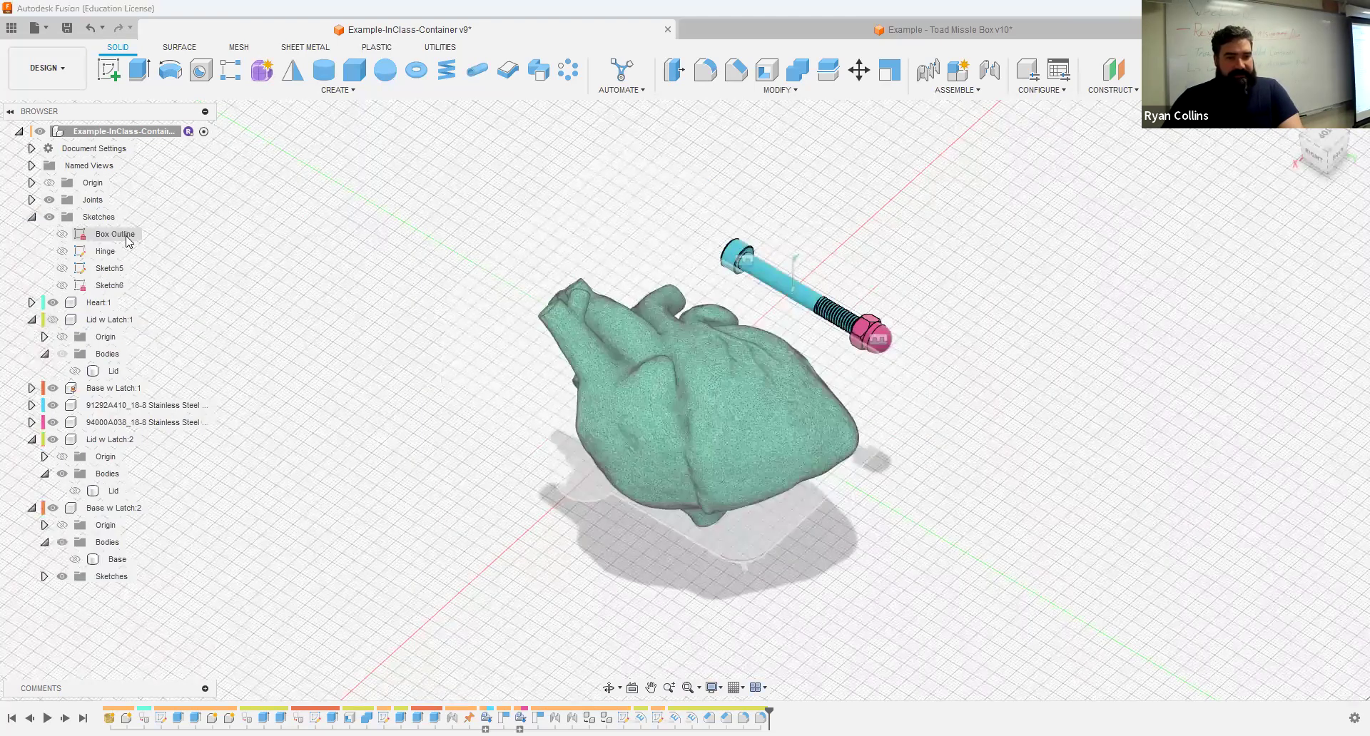
click(114, 234)
click(61, 235)
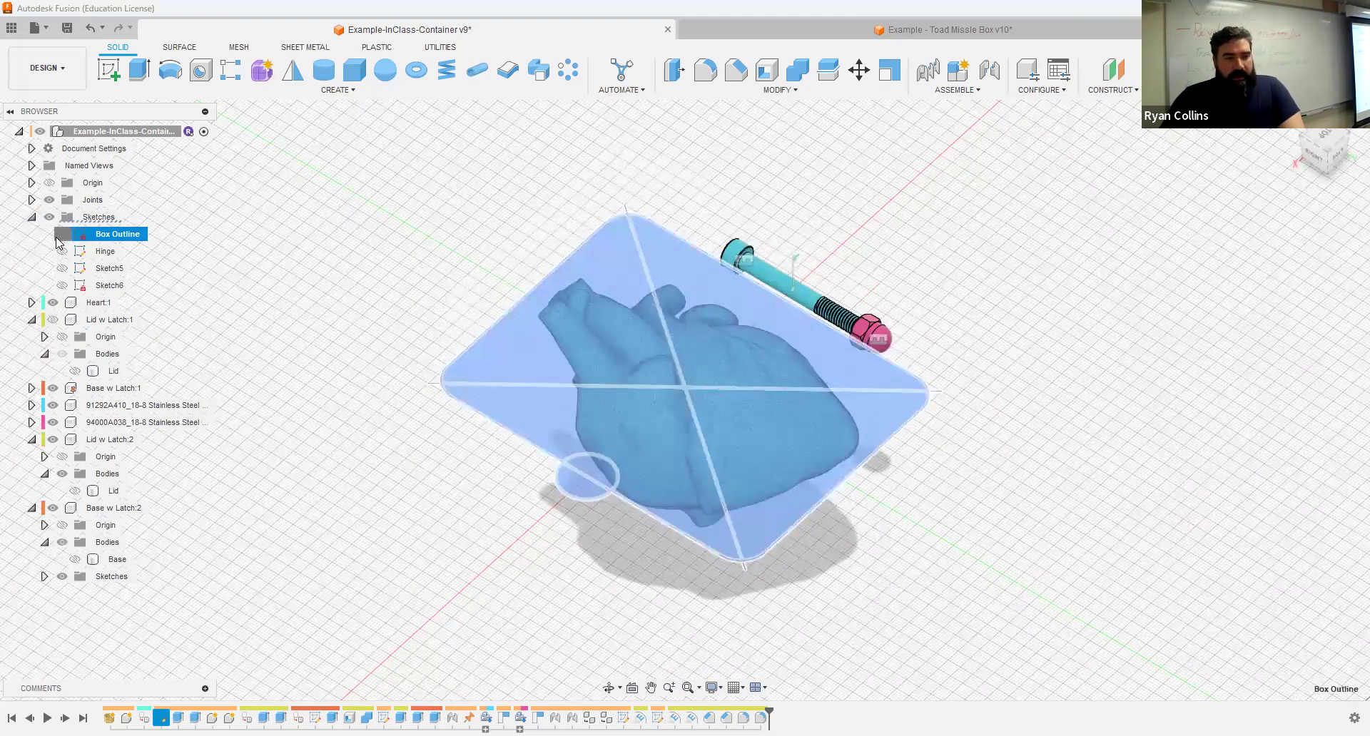
key(Escape)
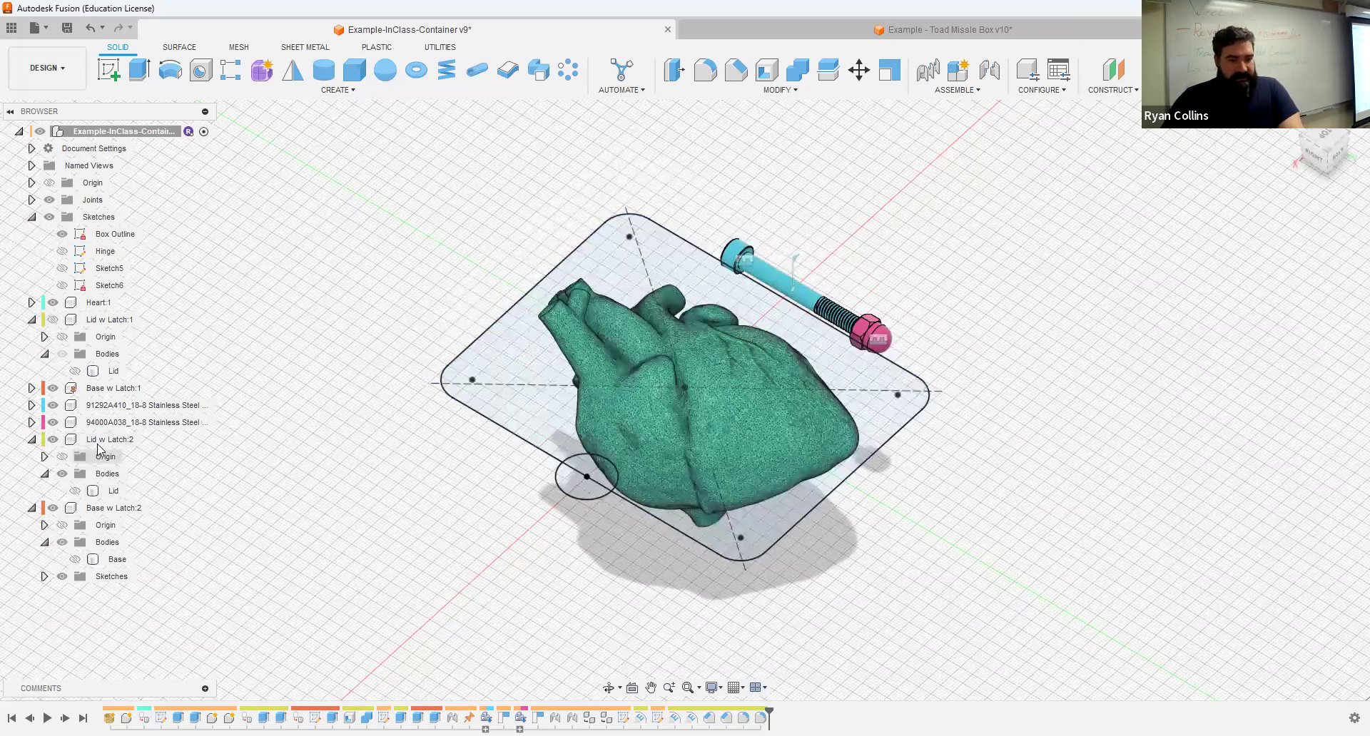
Step: Activate Lid w Latch:2 and extrude both Box Outline profiles 40 mm upward as a new body
click(132, 439)
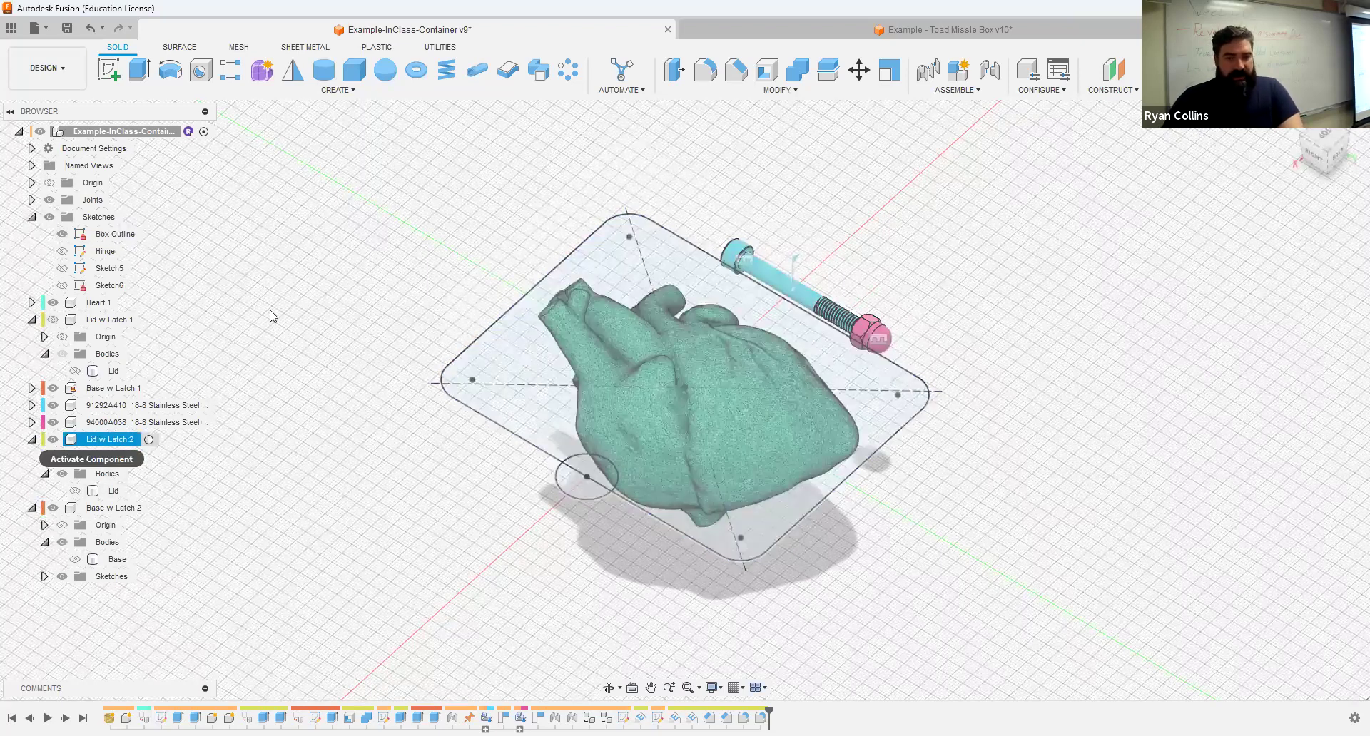
click(148, 440)
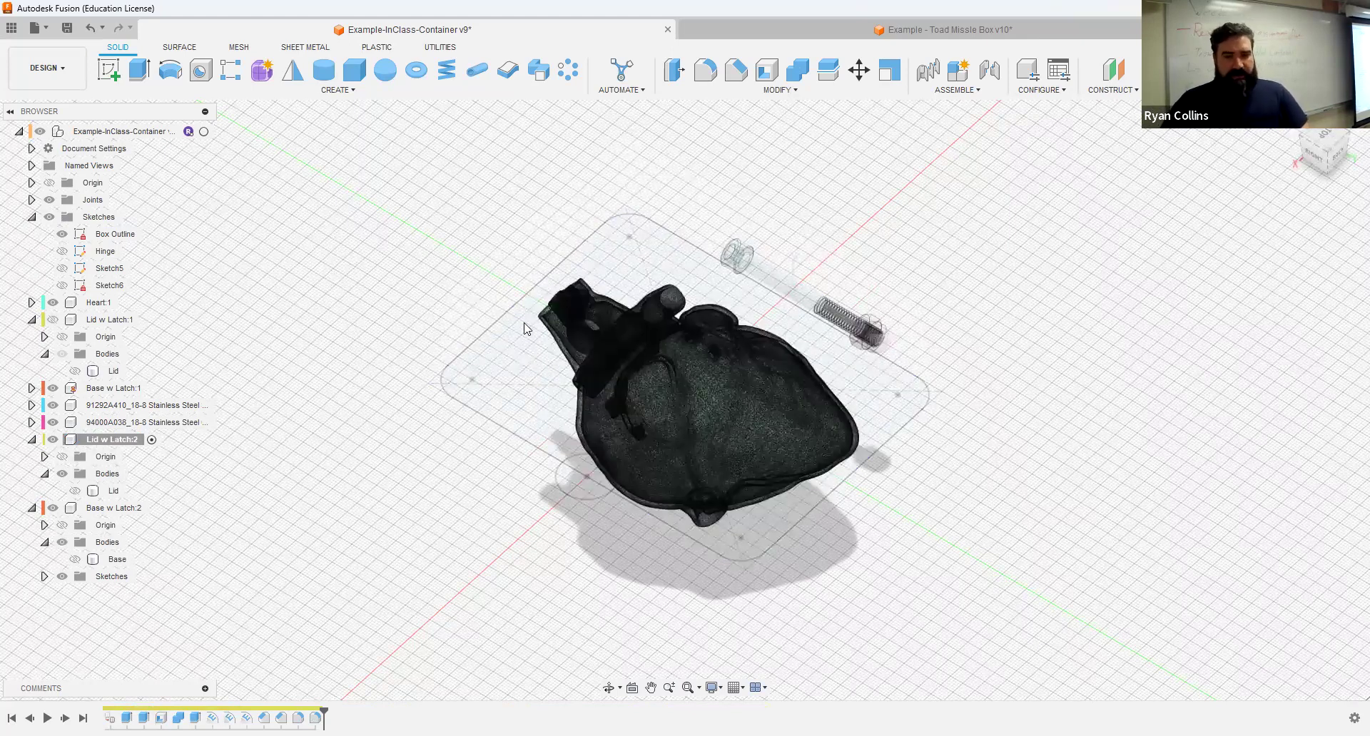
key(e)
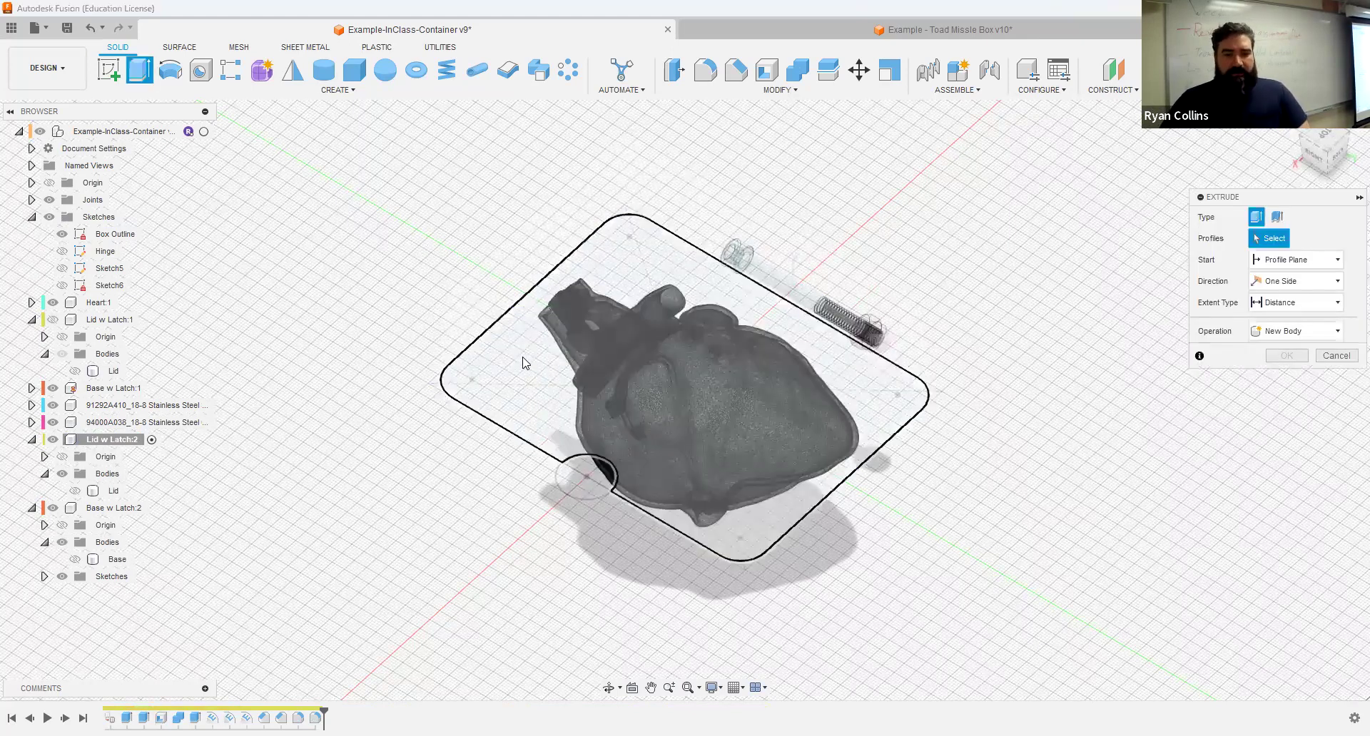
click(583, 468)
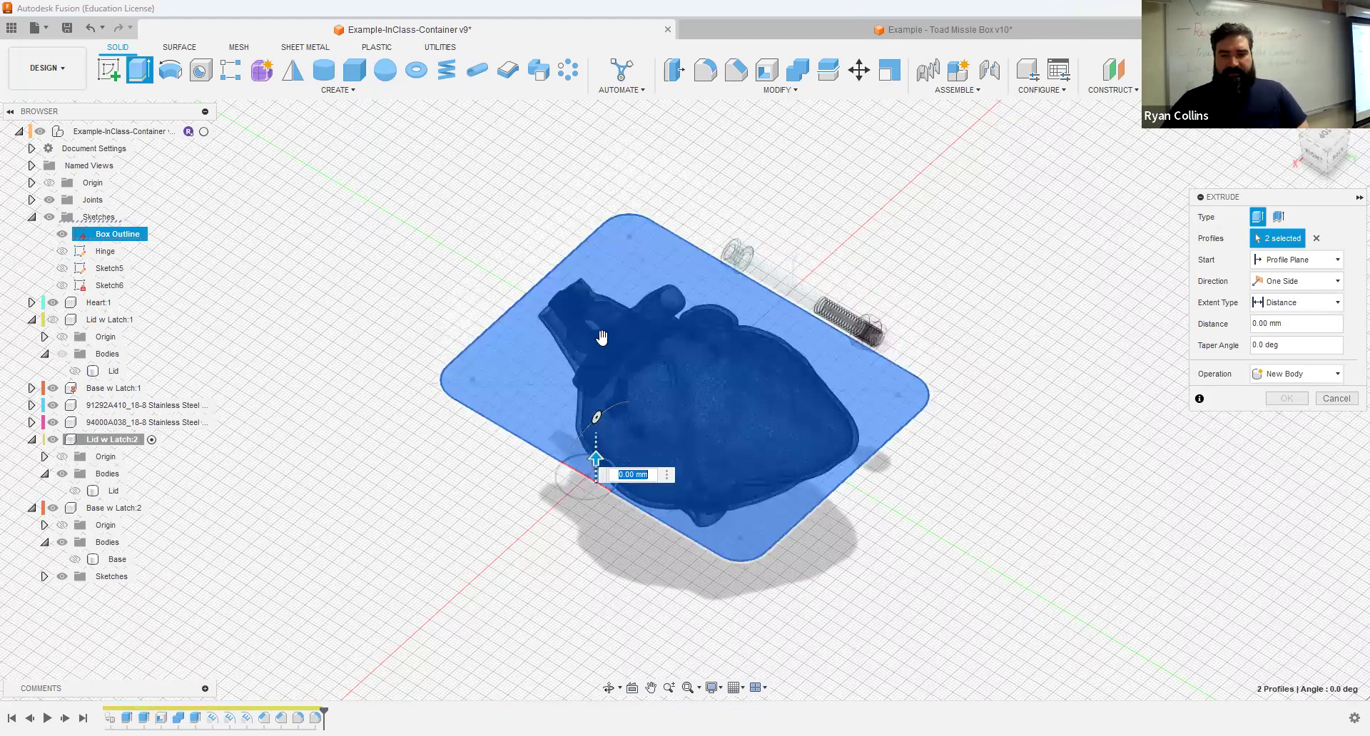
text(40)
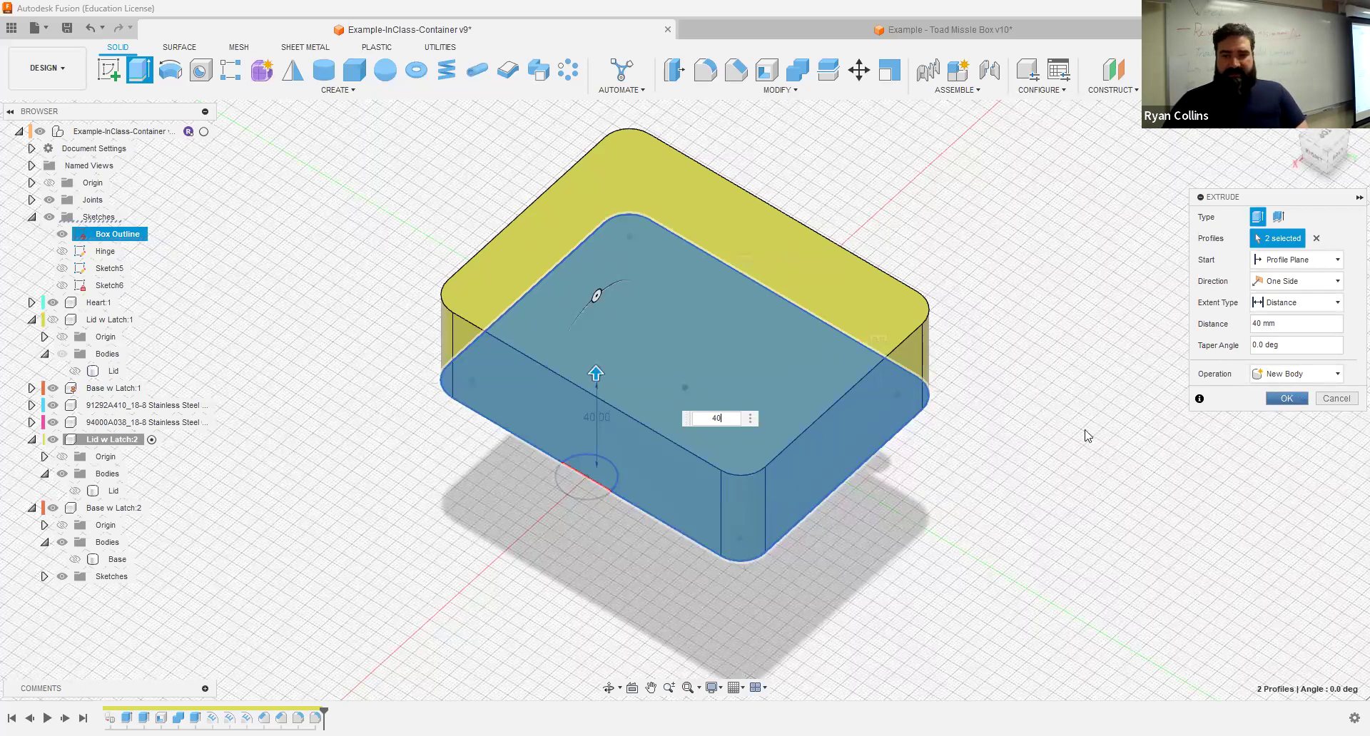
key(Return)
Step: Activate Base w Latch:2 and extrude both Box Outline profiles -50 mm as a new body
click(155, 545)
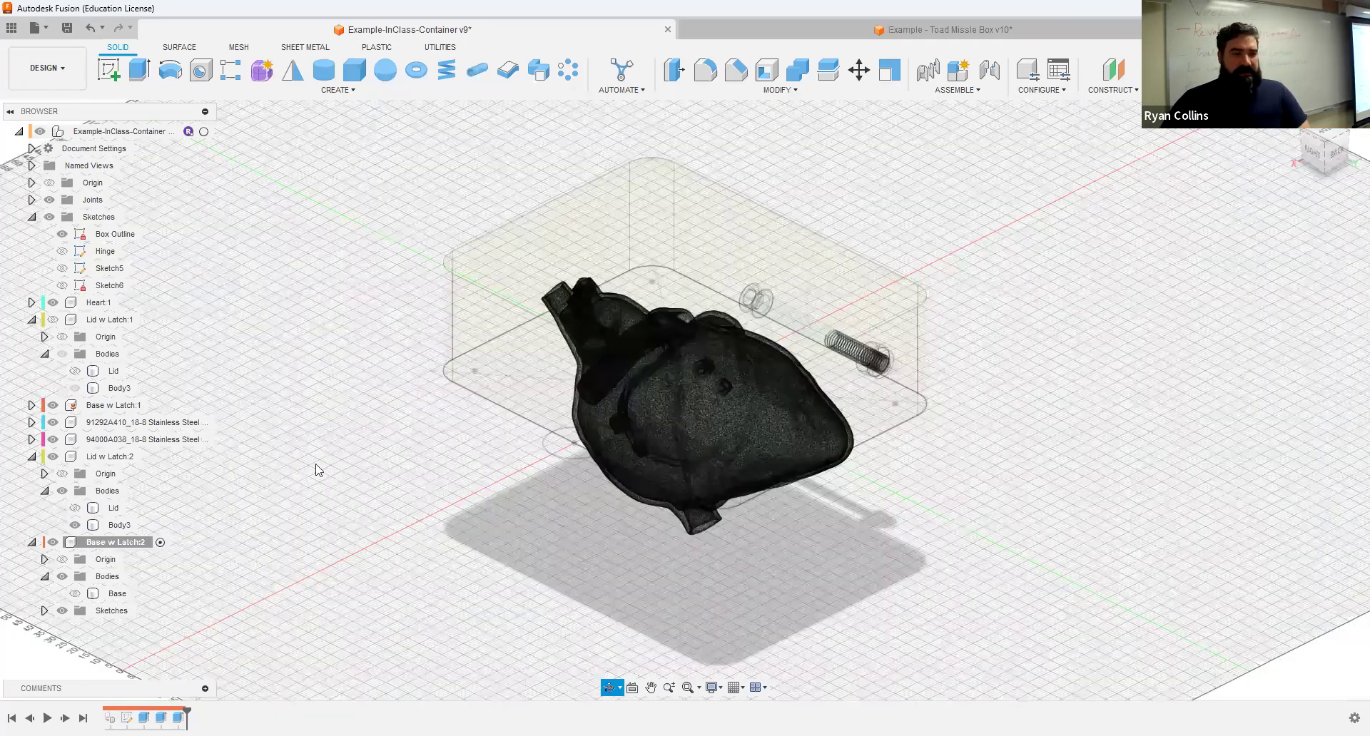
right_click(290, 232)
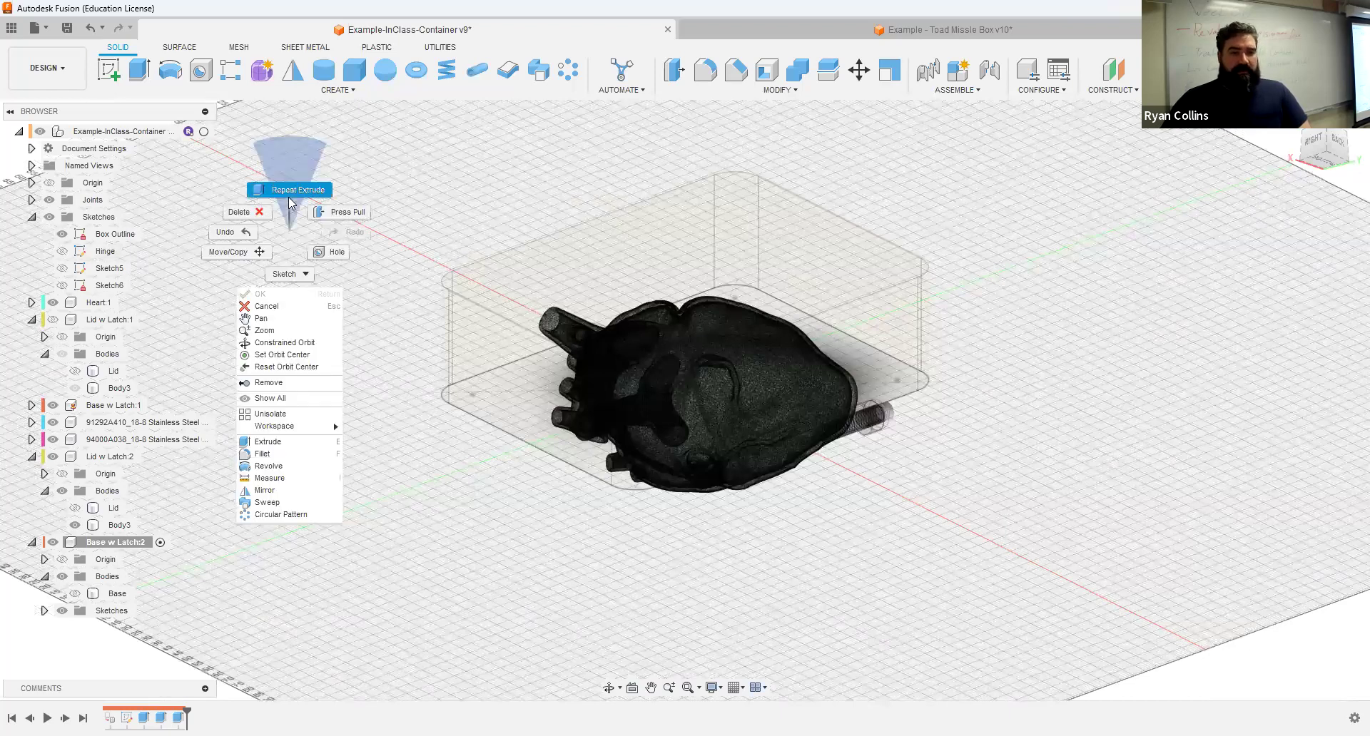
click(289, 197)
click(589, 342)
click(777, 366)
drag(594, 329, 595, 409)
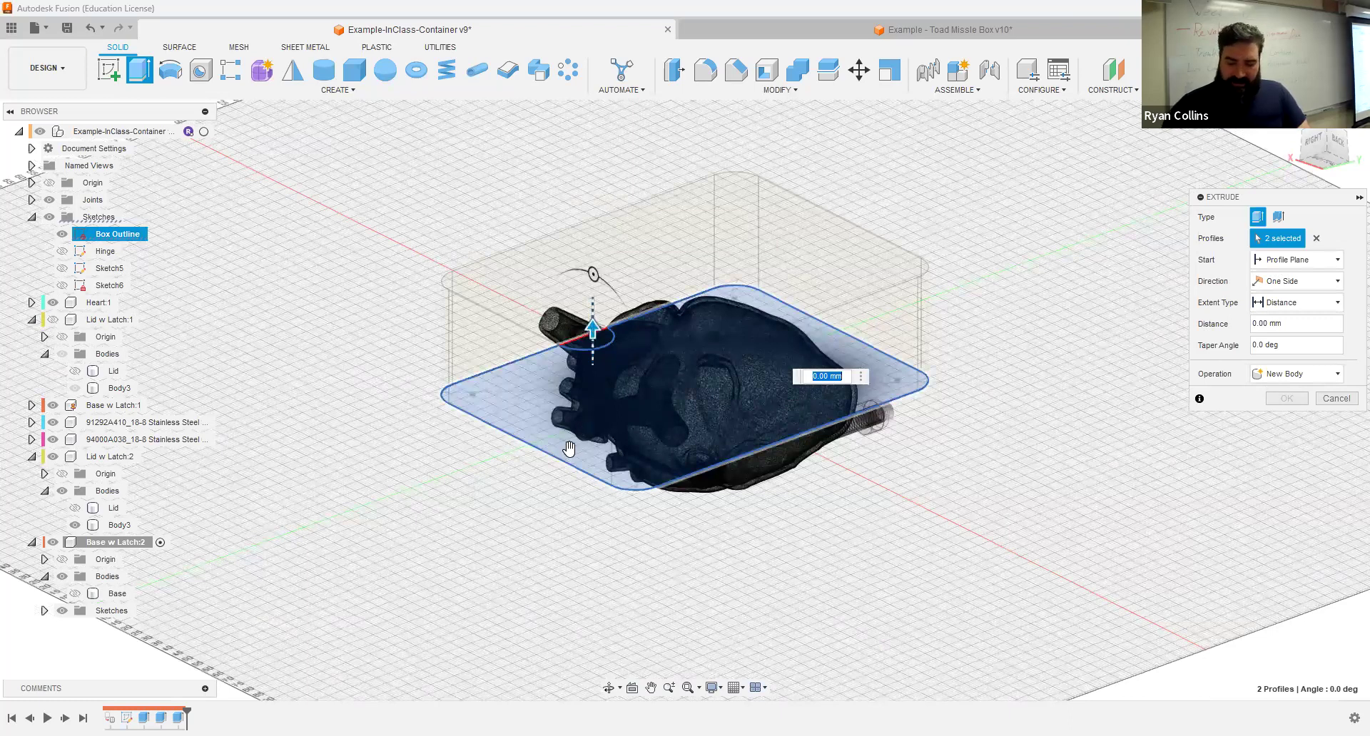
text(-50)
key(Return)
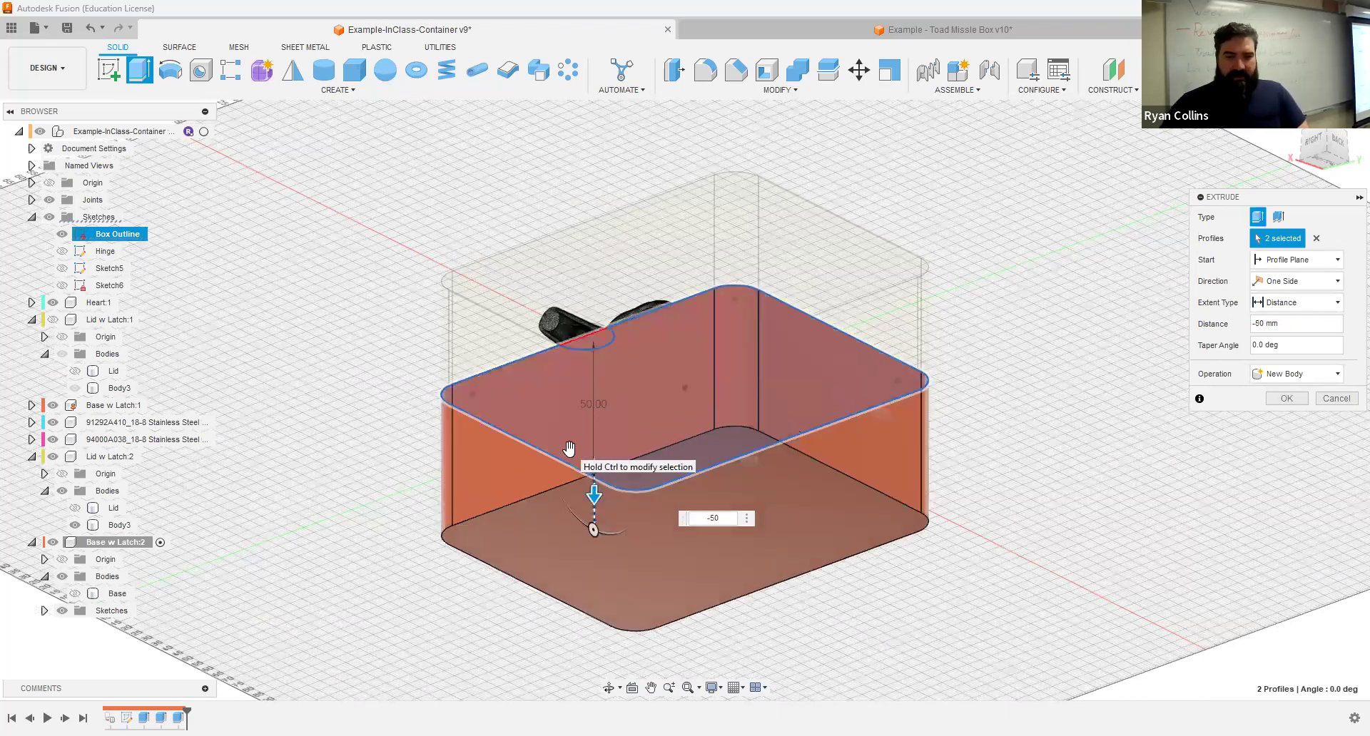
shift+middle_drag(1114, 298, 1108, 371)
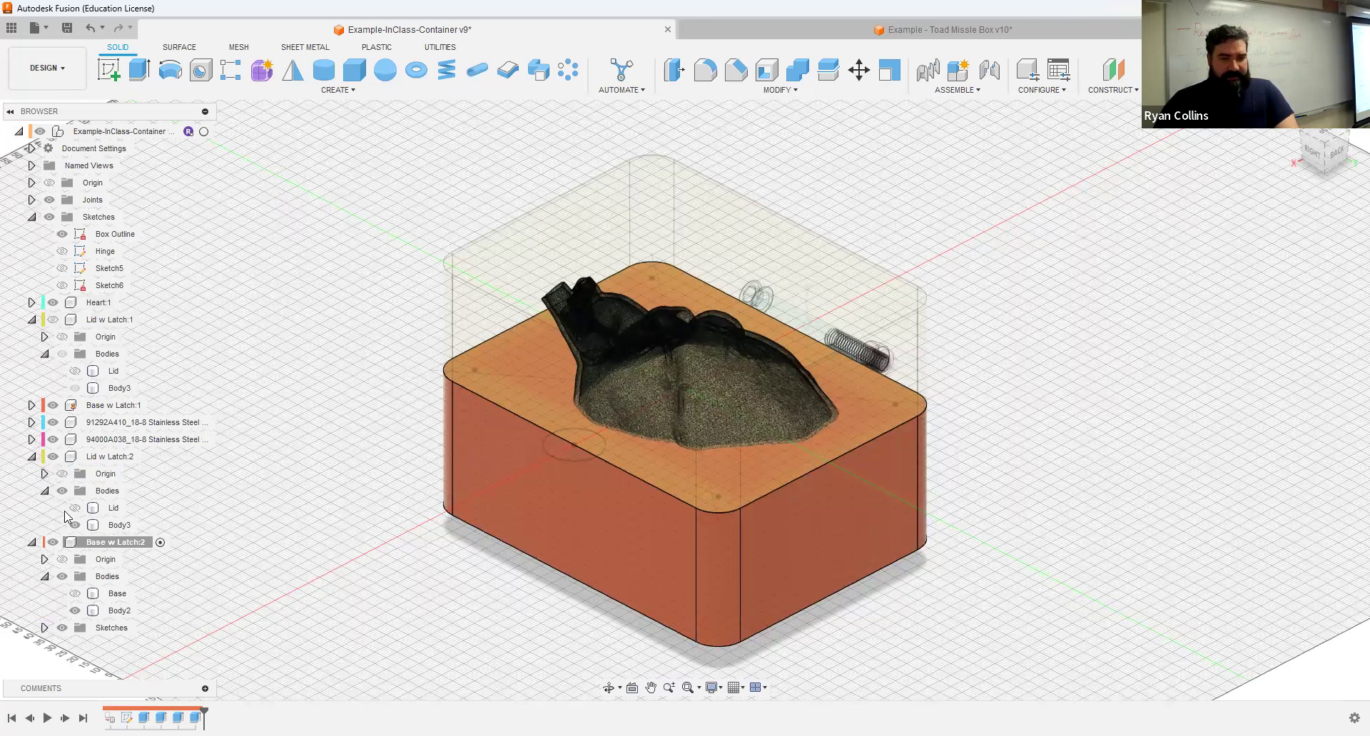
Step: Reactivate the top-level container assembly and hide the Heart and Base w Latch:1 components
click(204, 132)
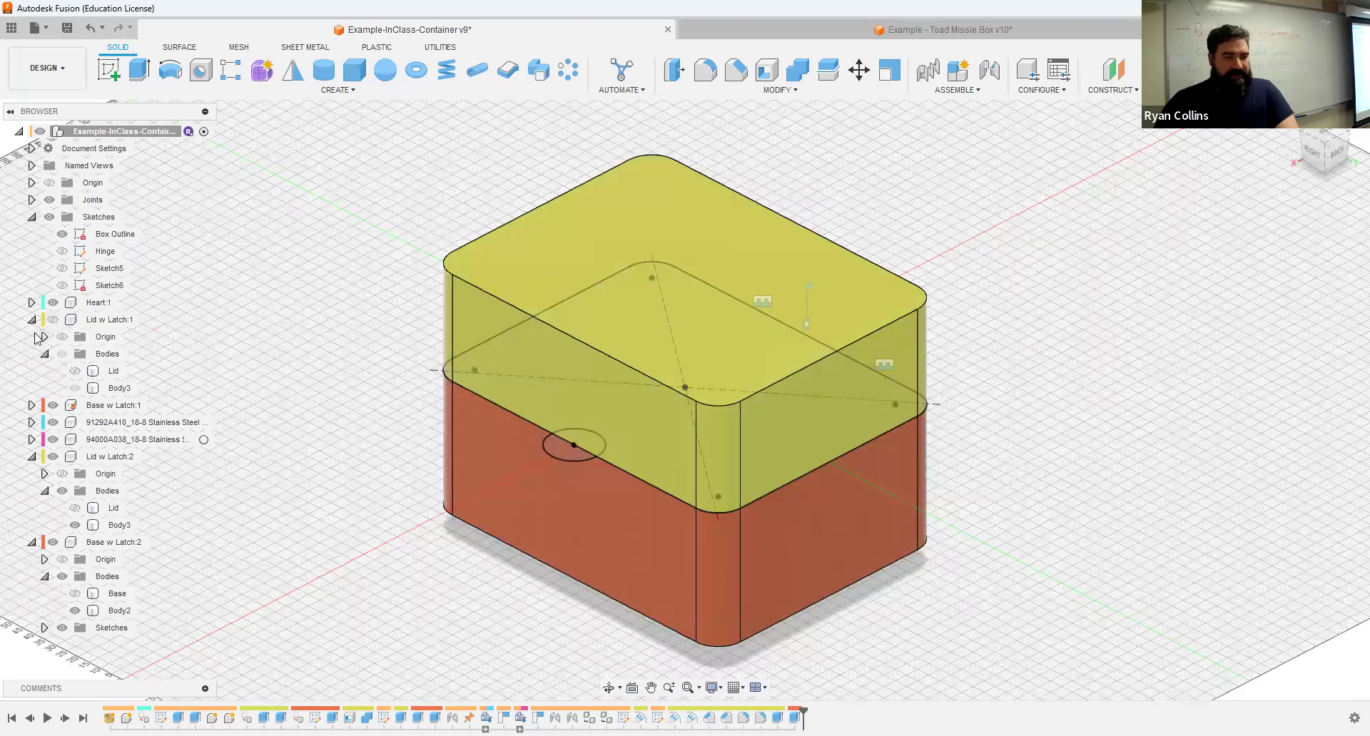
click(32, 321)
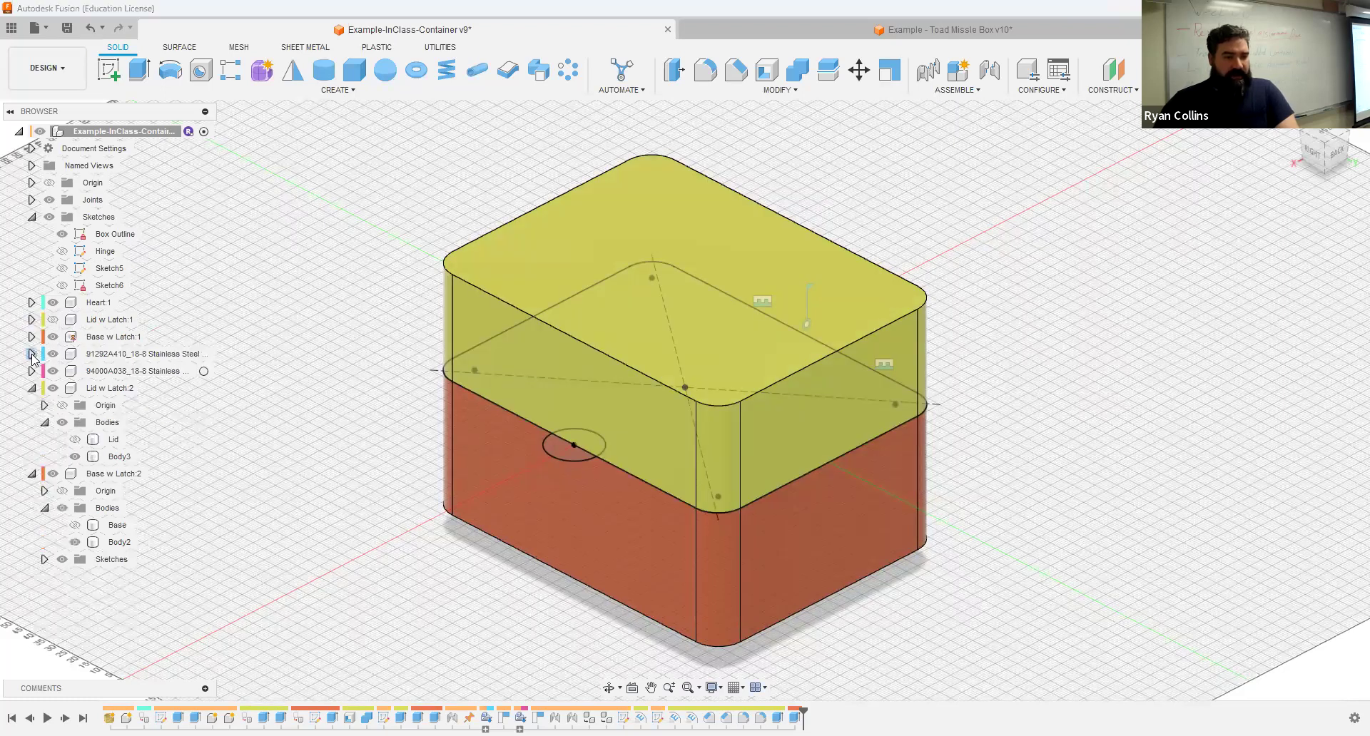
click(52, 303)
shift+middle_drag(1126, 270, 804, 149)
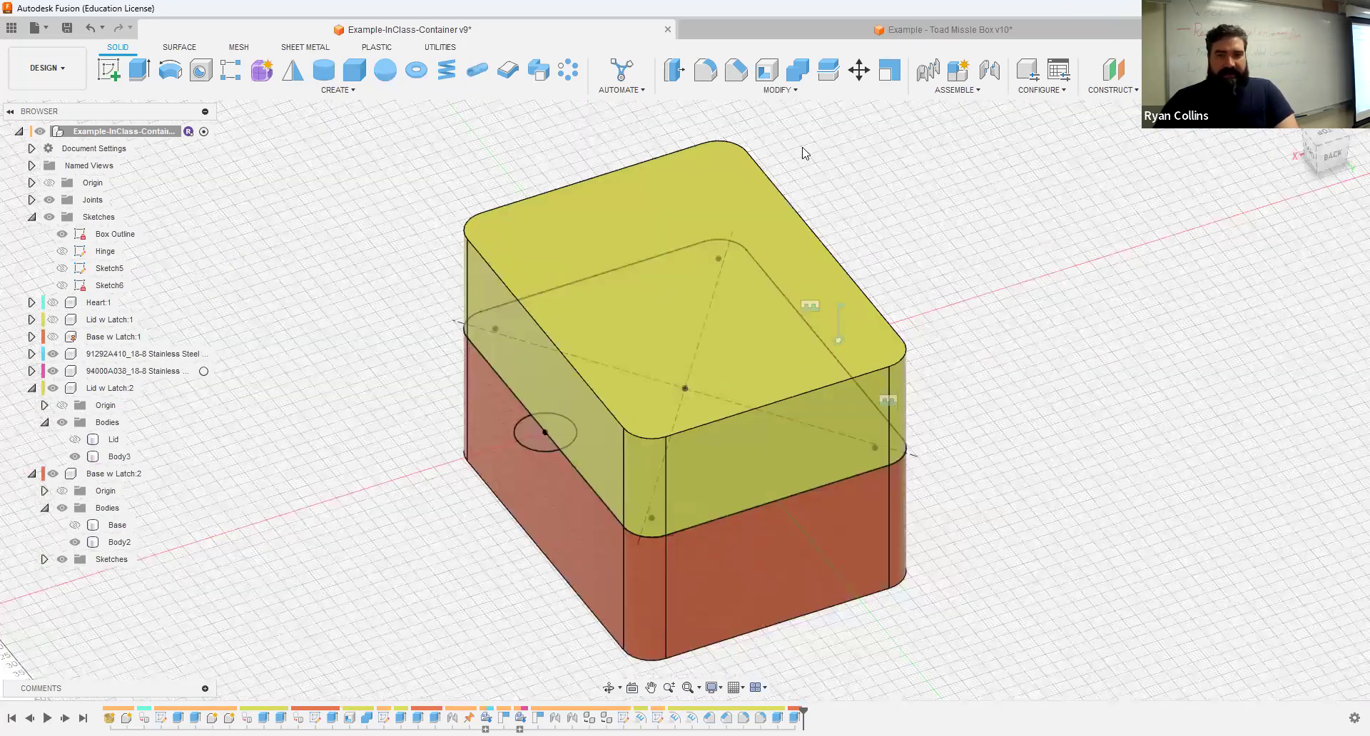
Step: Chamfer the top face of the new lid body with an equal distance of 10 mm
click(738, 73)
click(799, 252)
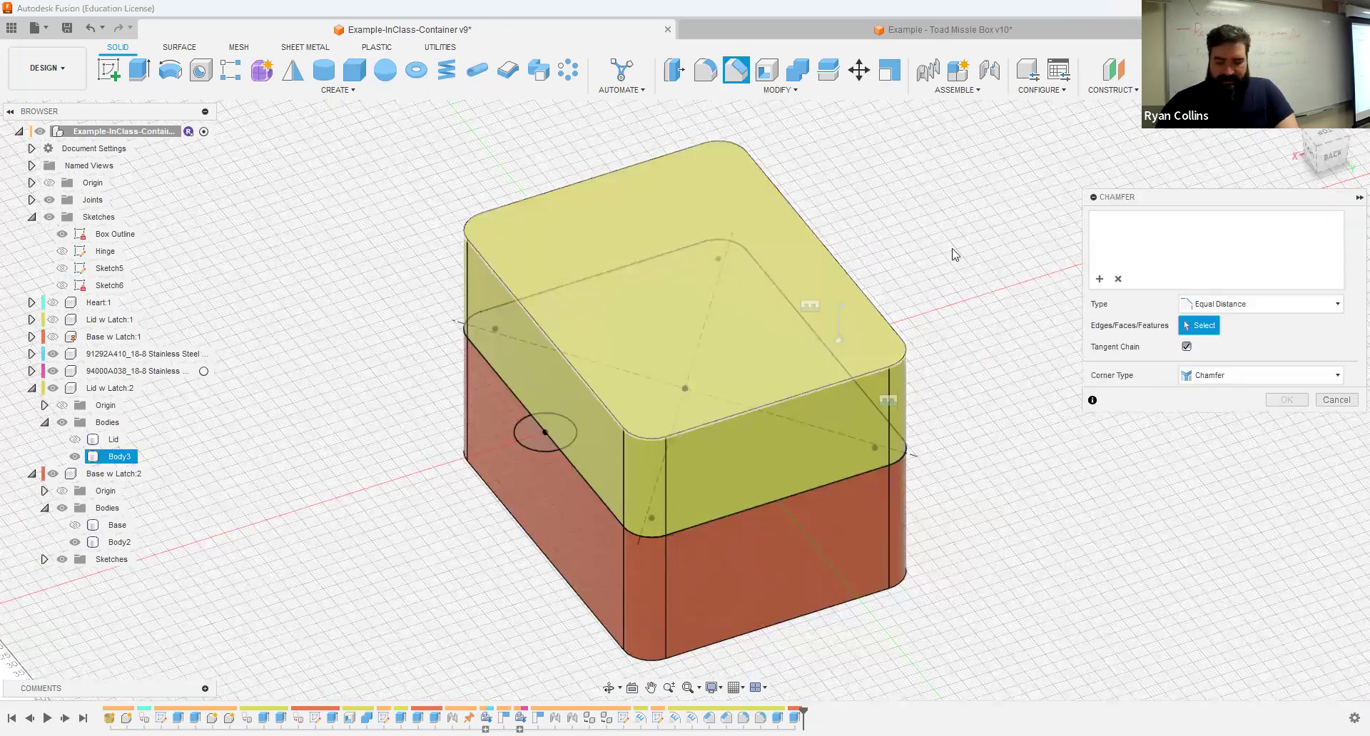
text(1)
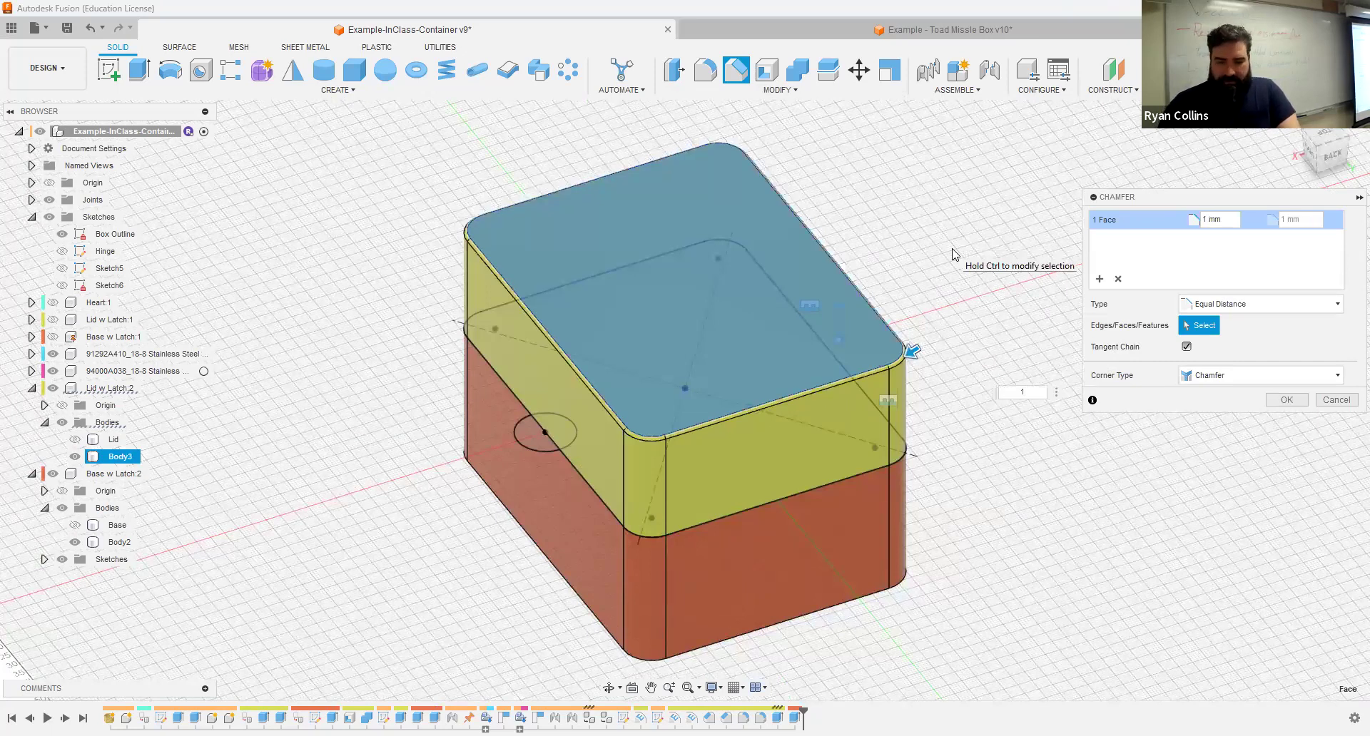
text(0)
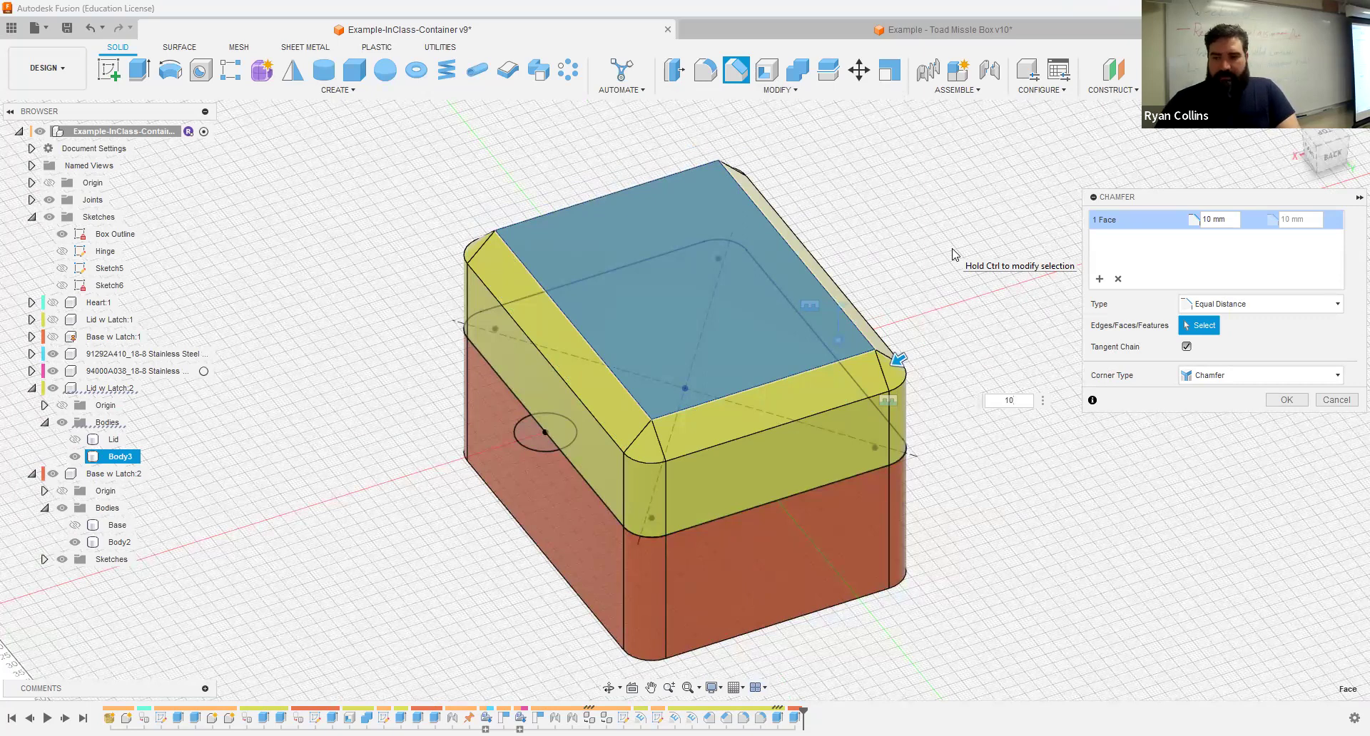
key(Return)
Step: Chamfer the bottom face of the new base body with an equal distance of 10 mm
shift+middle_drag(1056, 331, 1056, 329)
right_click(1055, 329)
click(1068, 284)
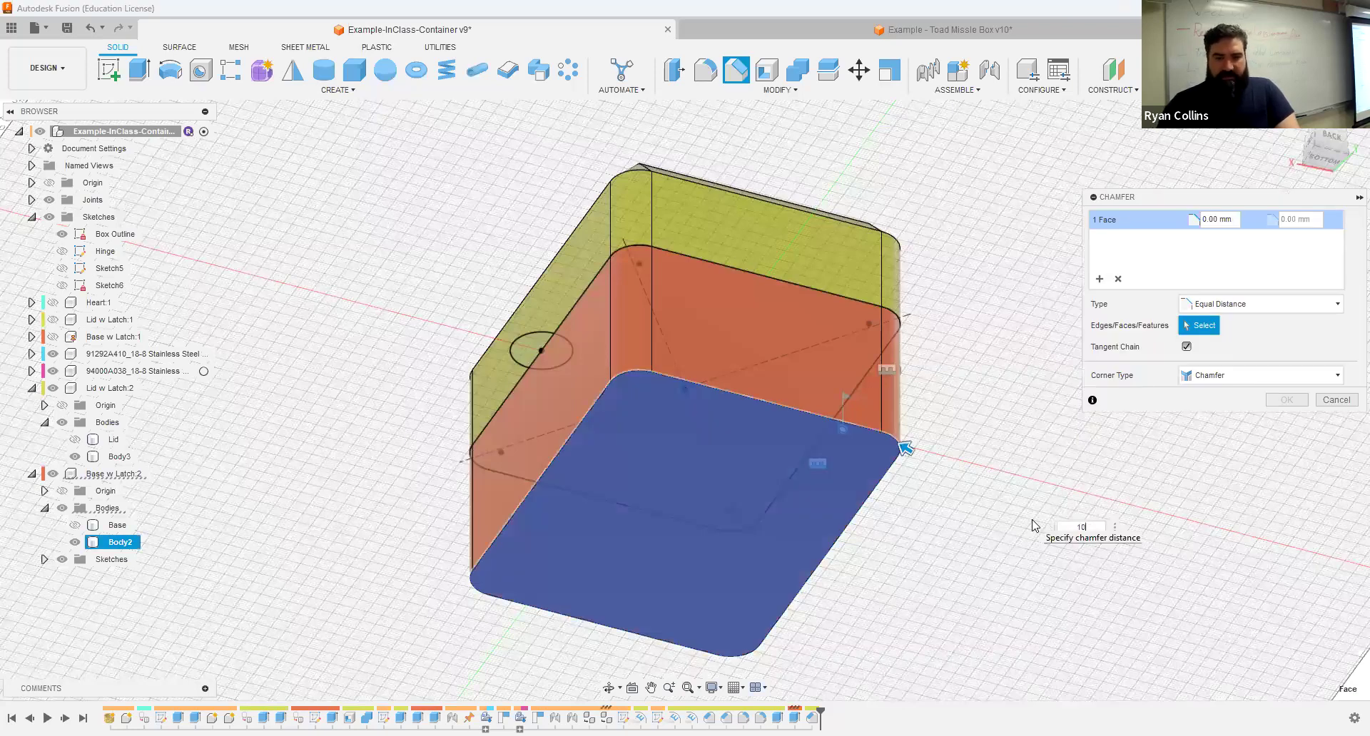
key(Return)
Step: Show the Hinge sketch and examine its hinge and latch outlines against the chamfered lid and base
shift+middle_drag(1058, 431, 300, 436)
shift+middle_drag(321, 389, 517, 397)
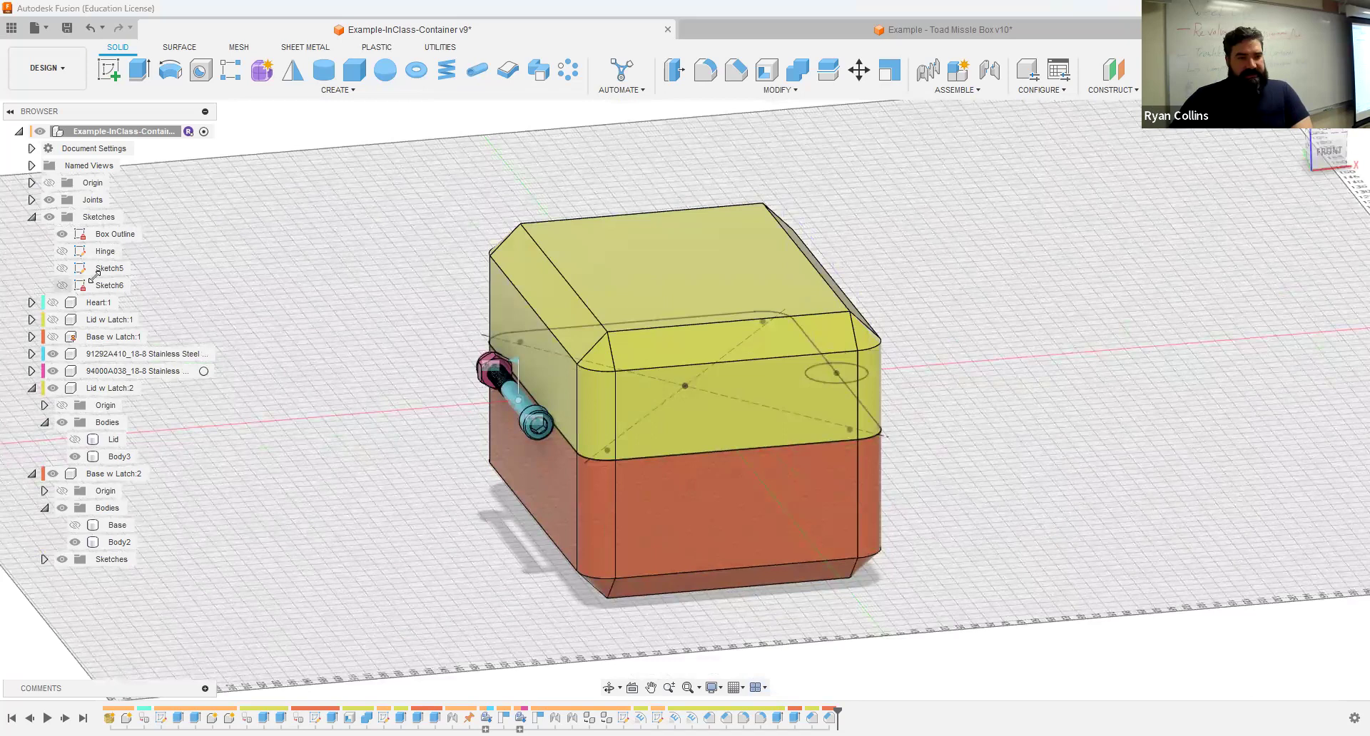
shift+middle_drag(951, 388, 892, 374)
click(64, 251)
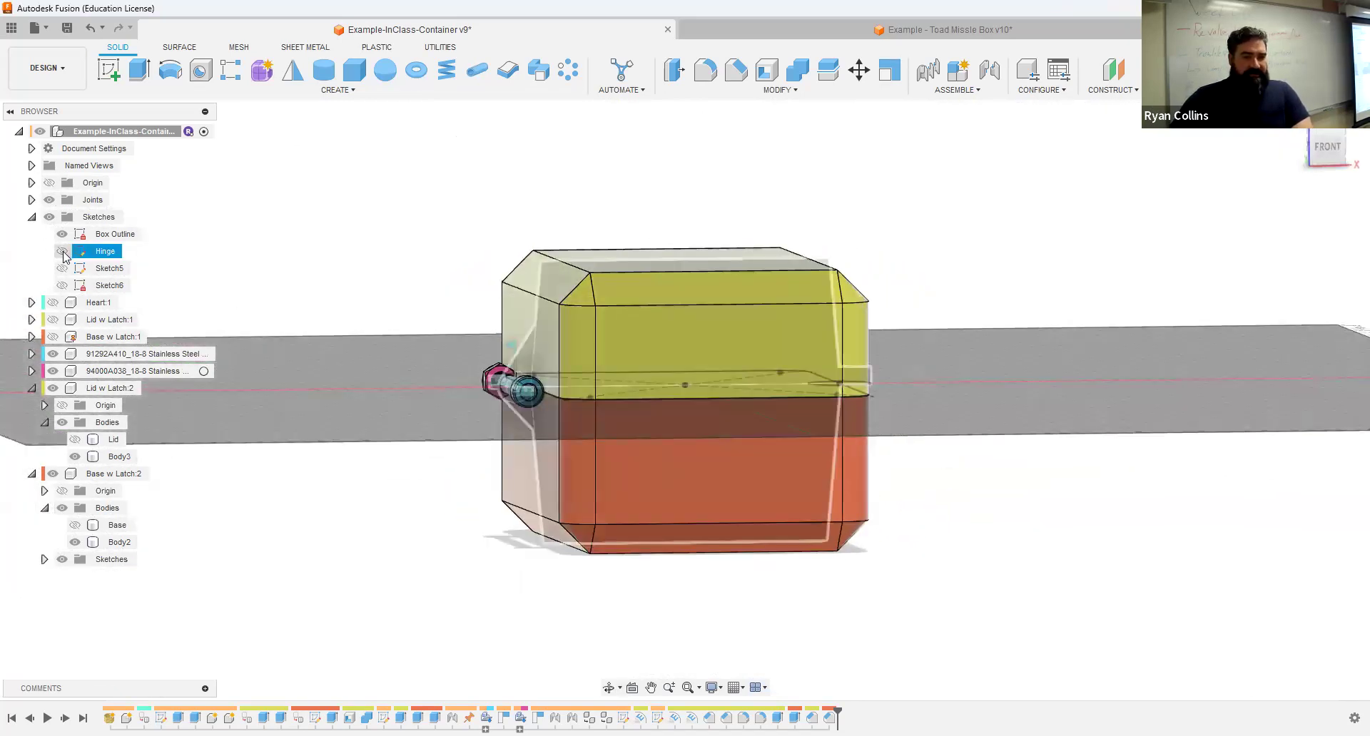
click(63, 251)
scroll(539, 455, up, 5)
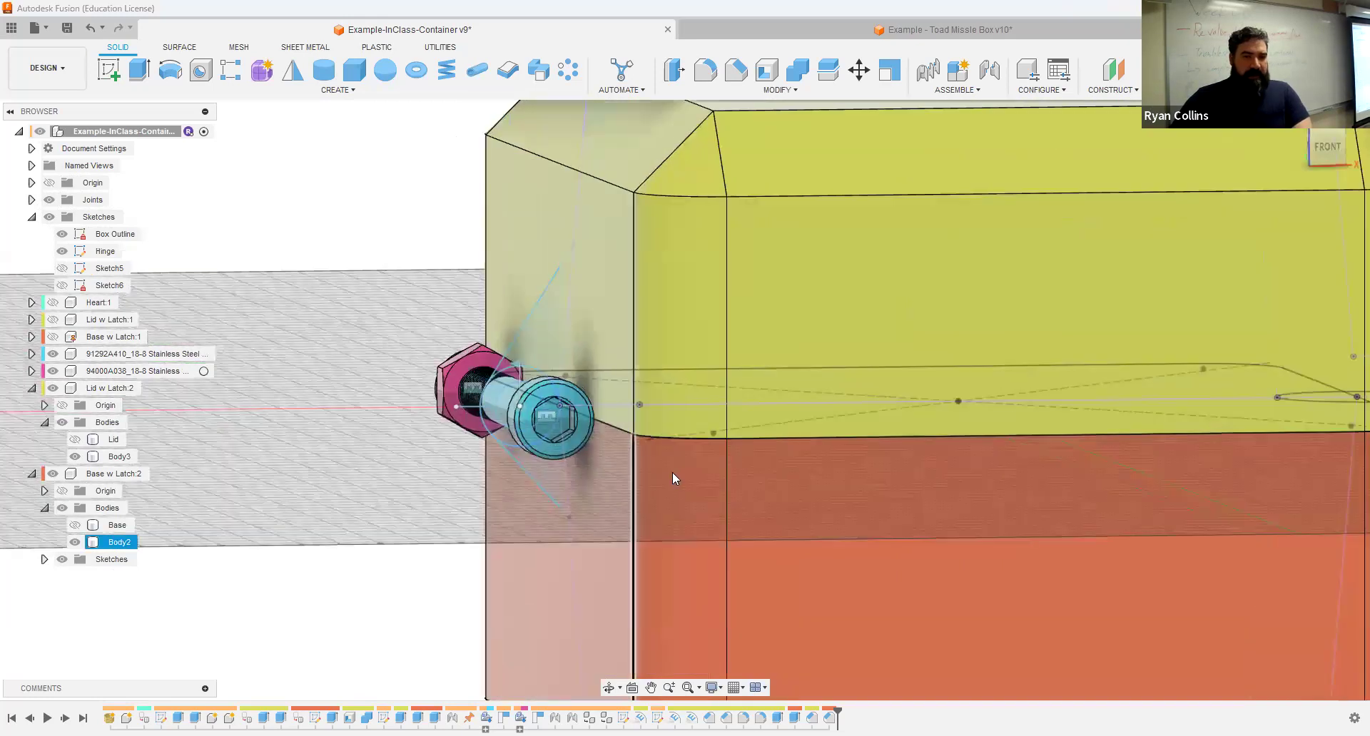
scroll(672, 472, down, 5)
scroll(862, 456, up, 2)
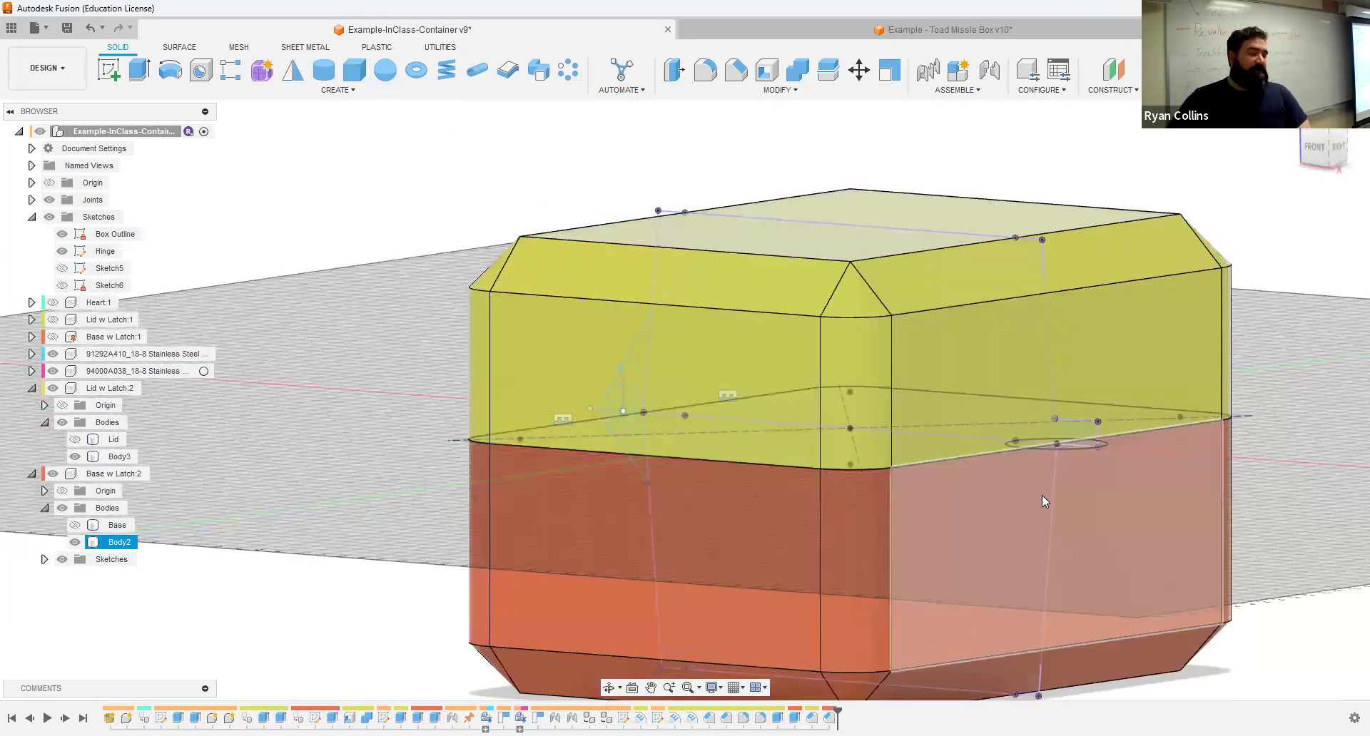
click(788, 445)
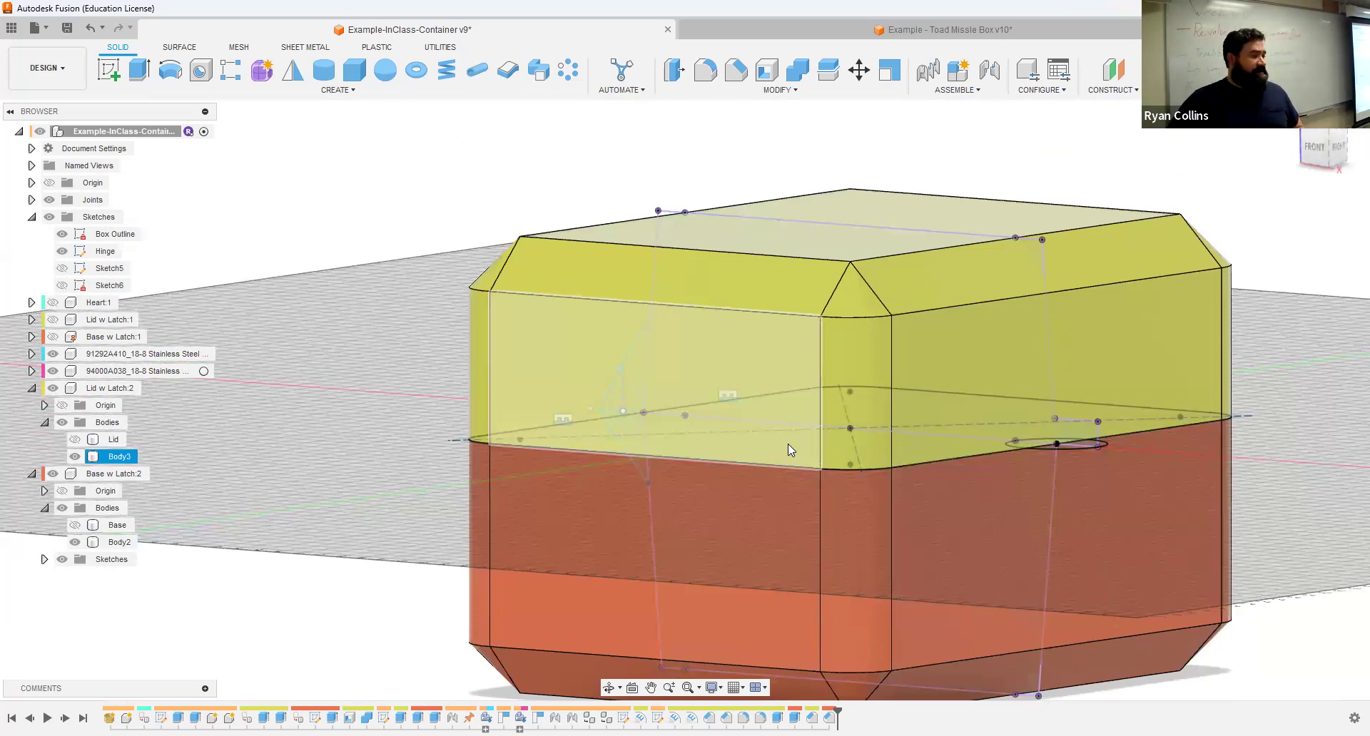
key(Escape)
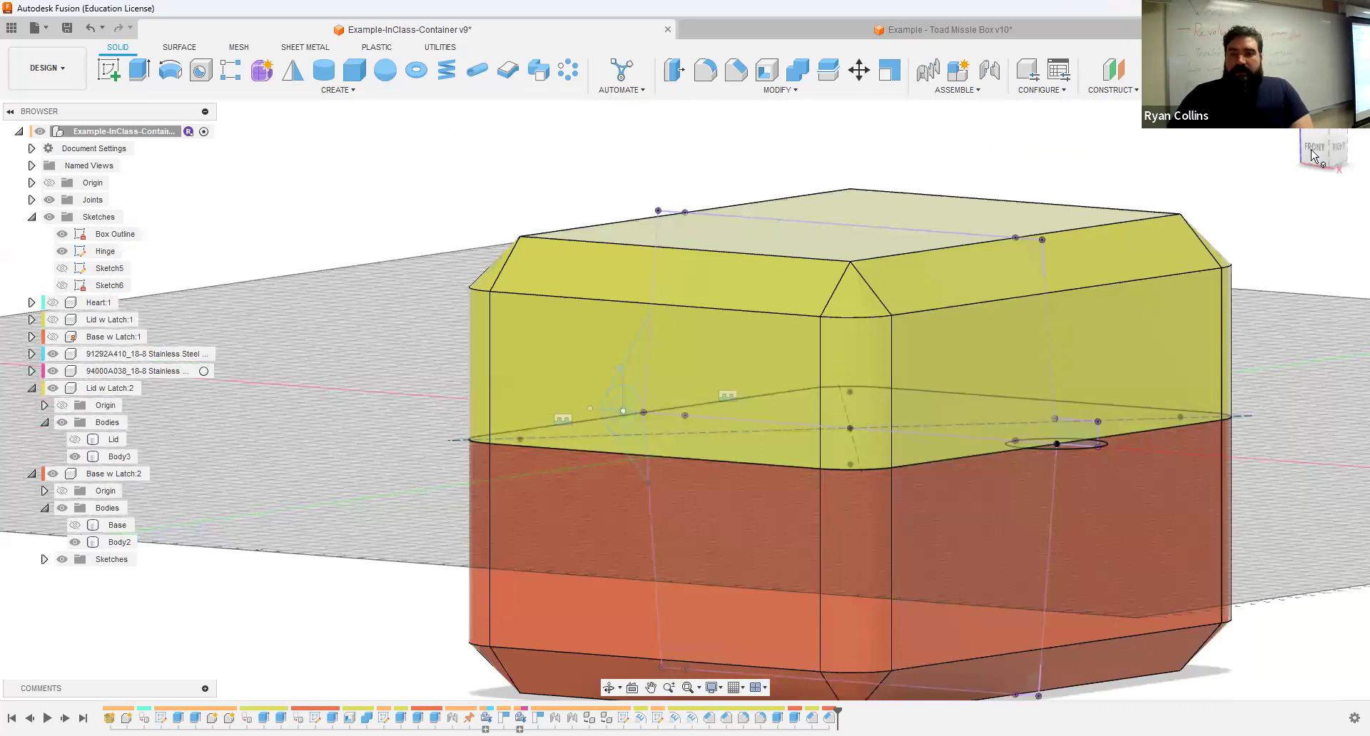
middle_drag(620, 370, 480, 296)
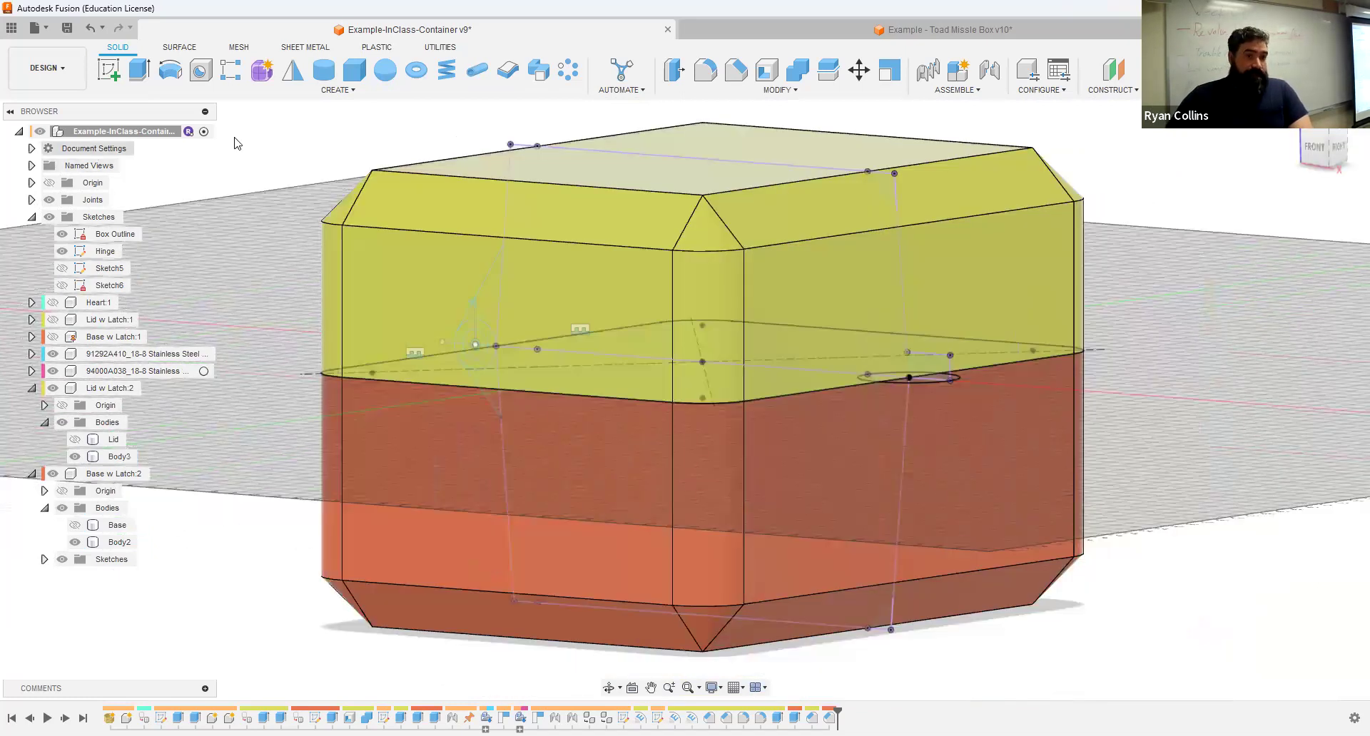
Step: Create a sketch on the front origin plane with the Box Outline and Hinge sketches hidden, hiding Lid w Latch:2 only while picking the plane
click(110, 69)
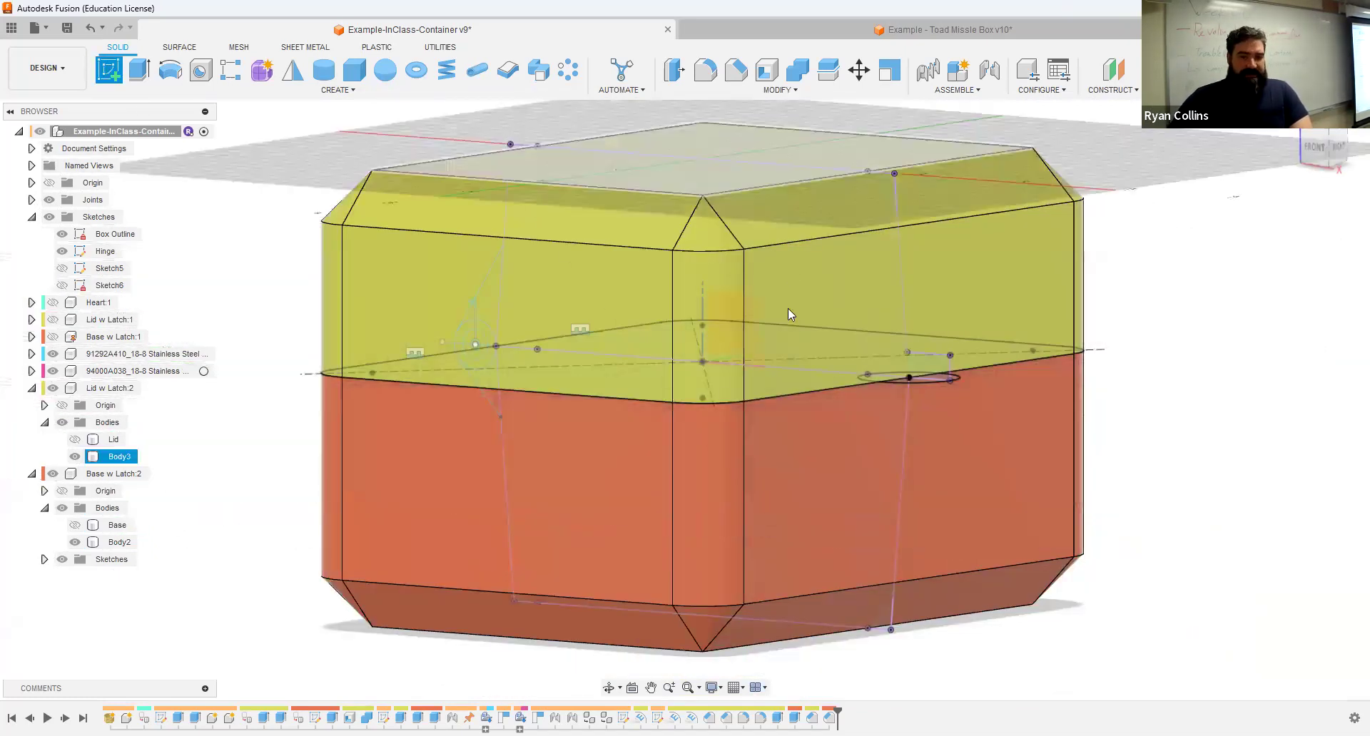
click(1313, 149)
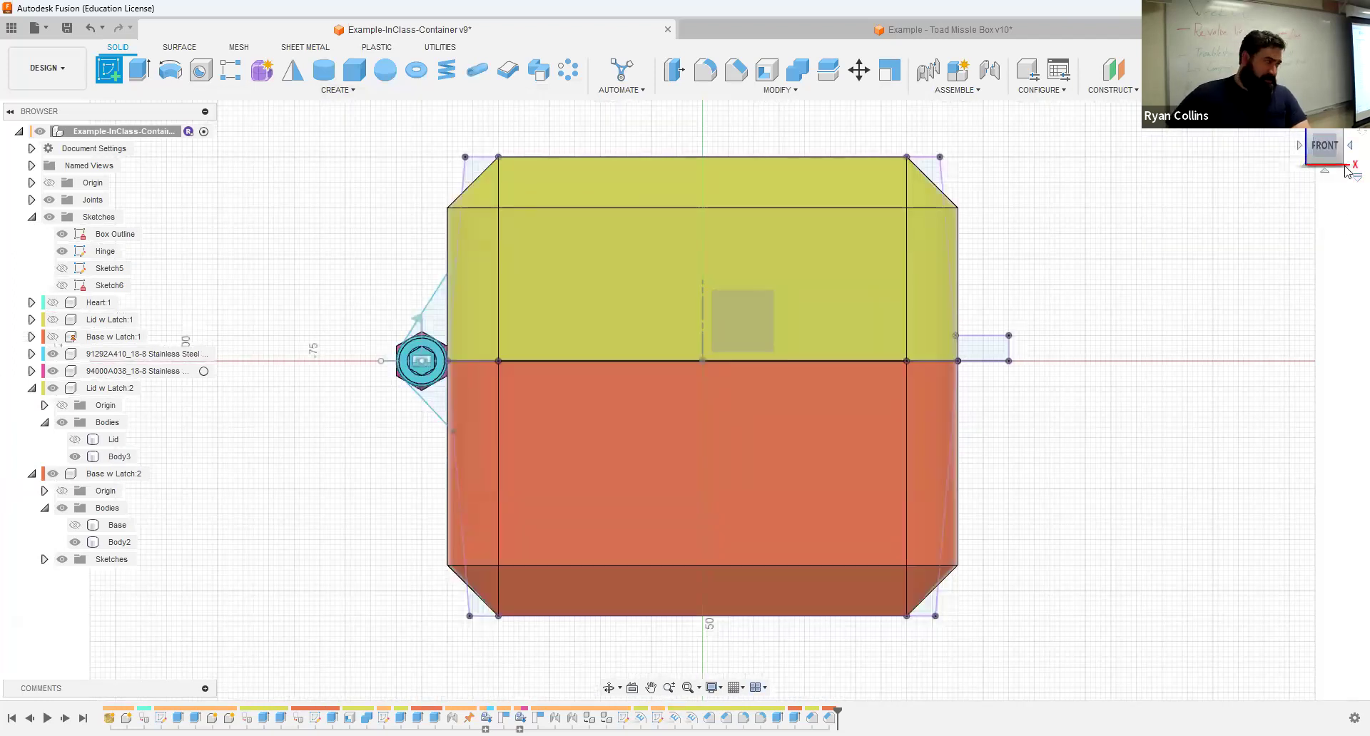
shift+middle_drag(832, 327, 731, 347)
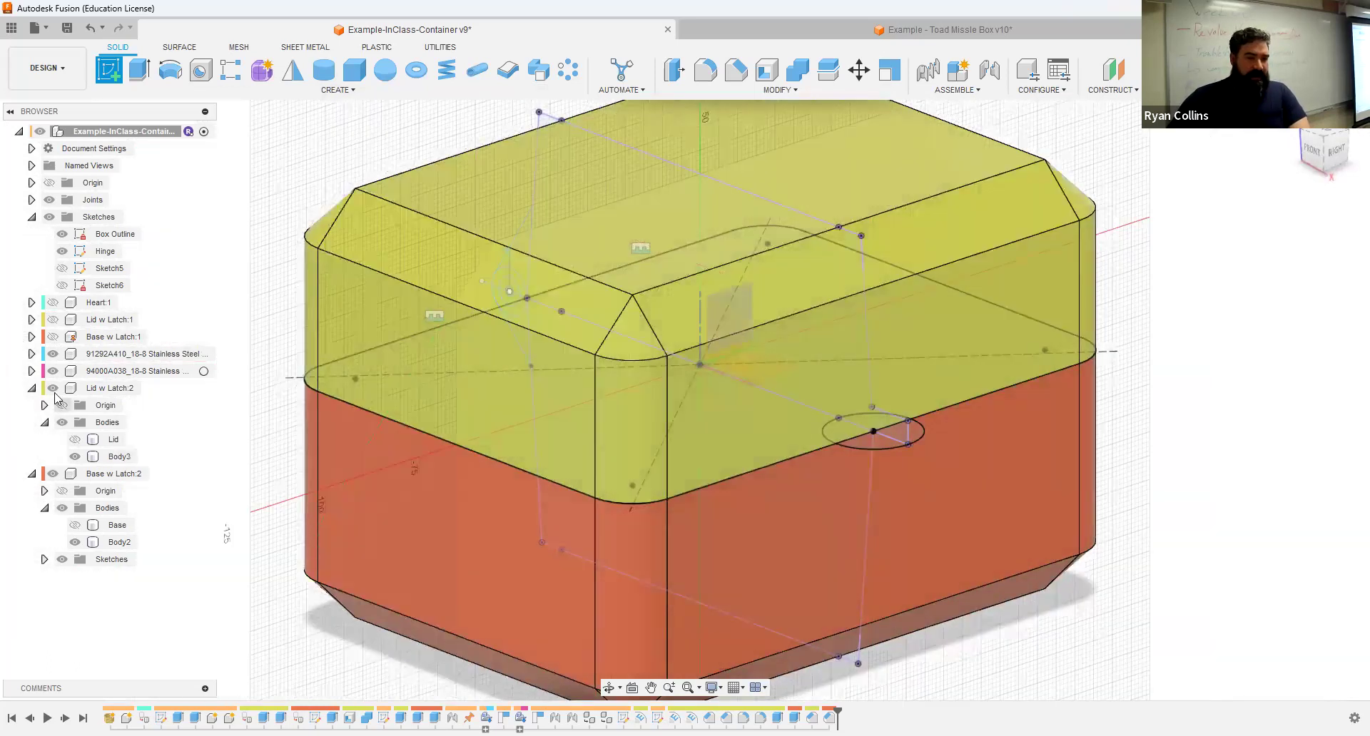
click(53, 389)
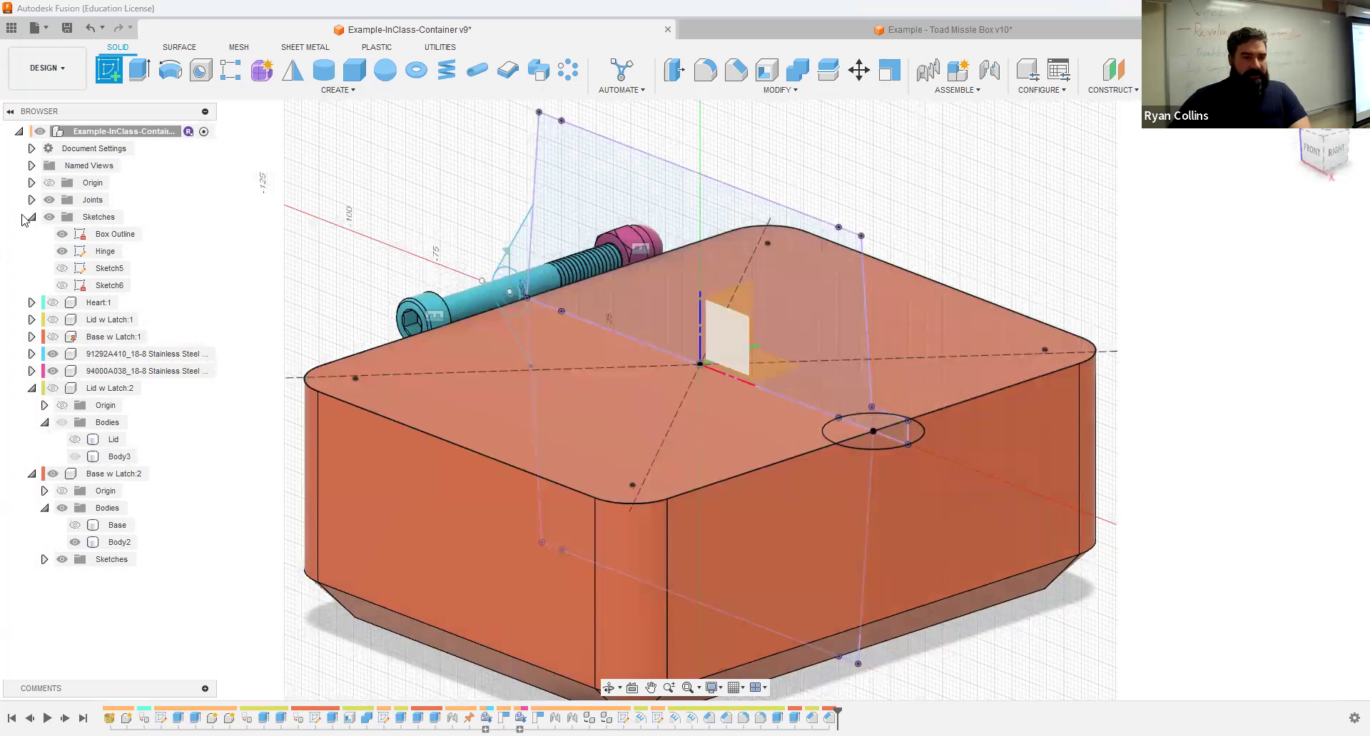
click(62, 234)
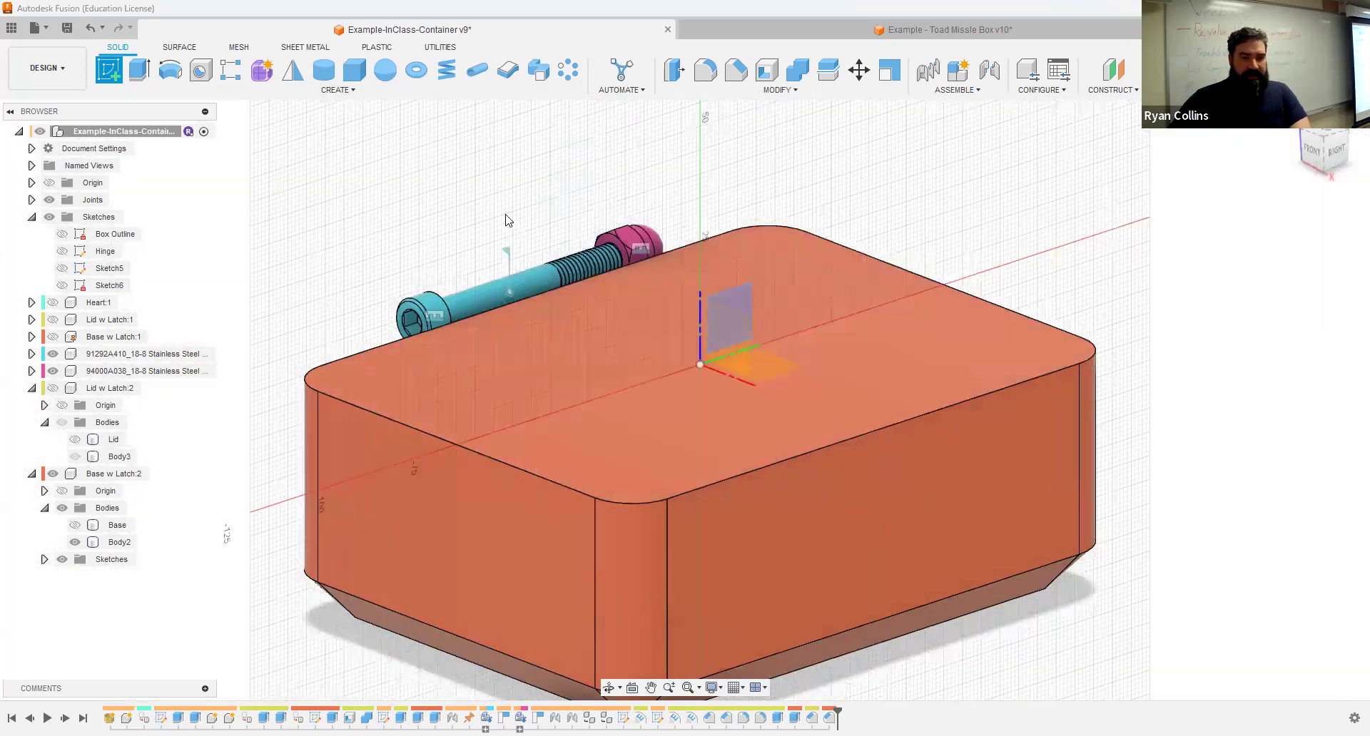
click(740, 328)
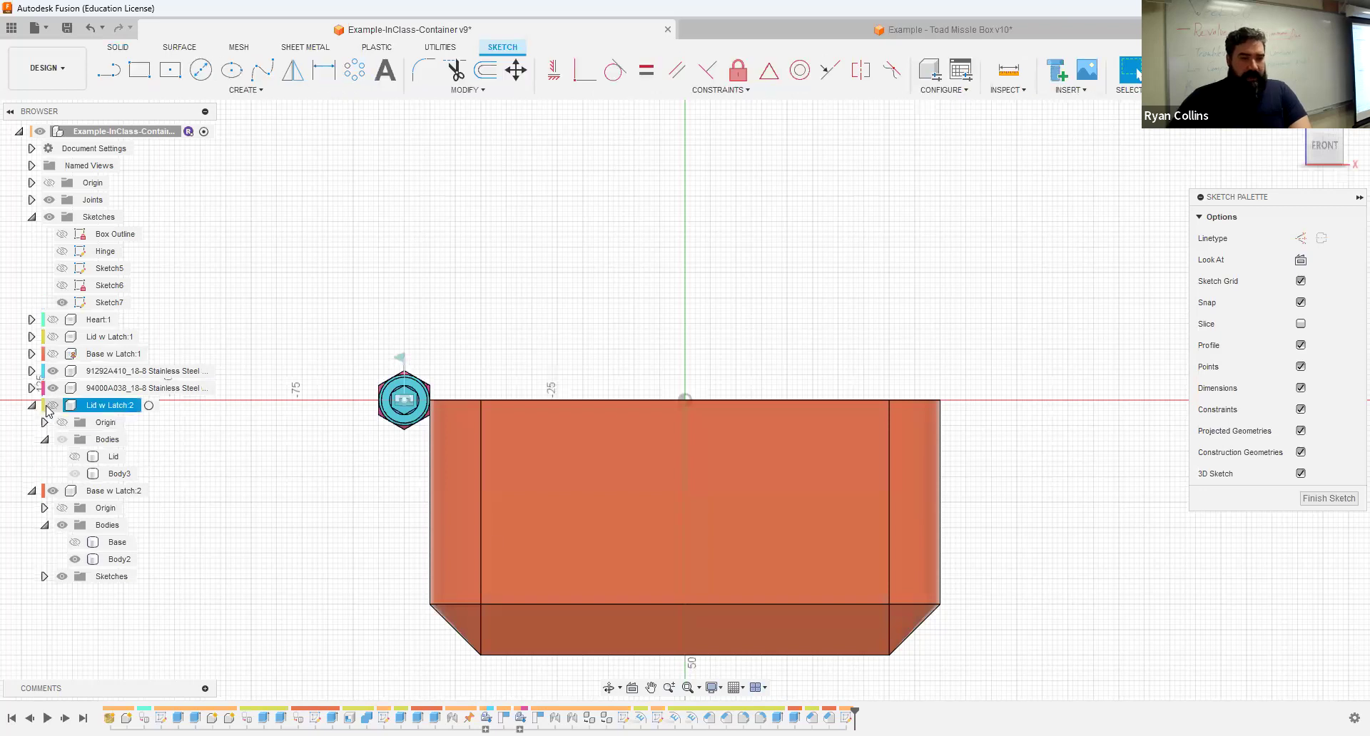
click(51, 405)
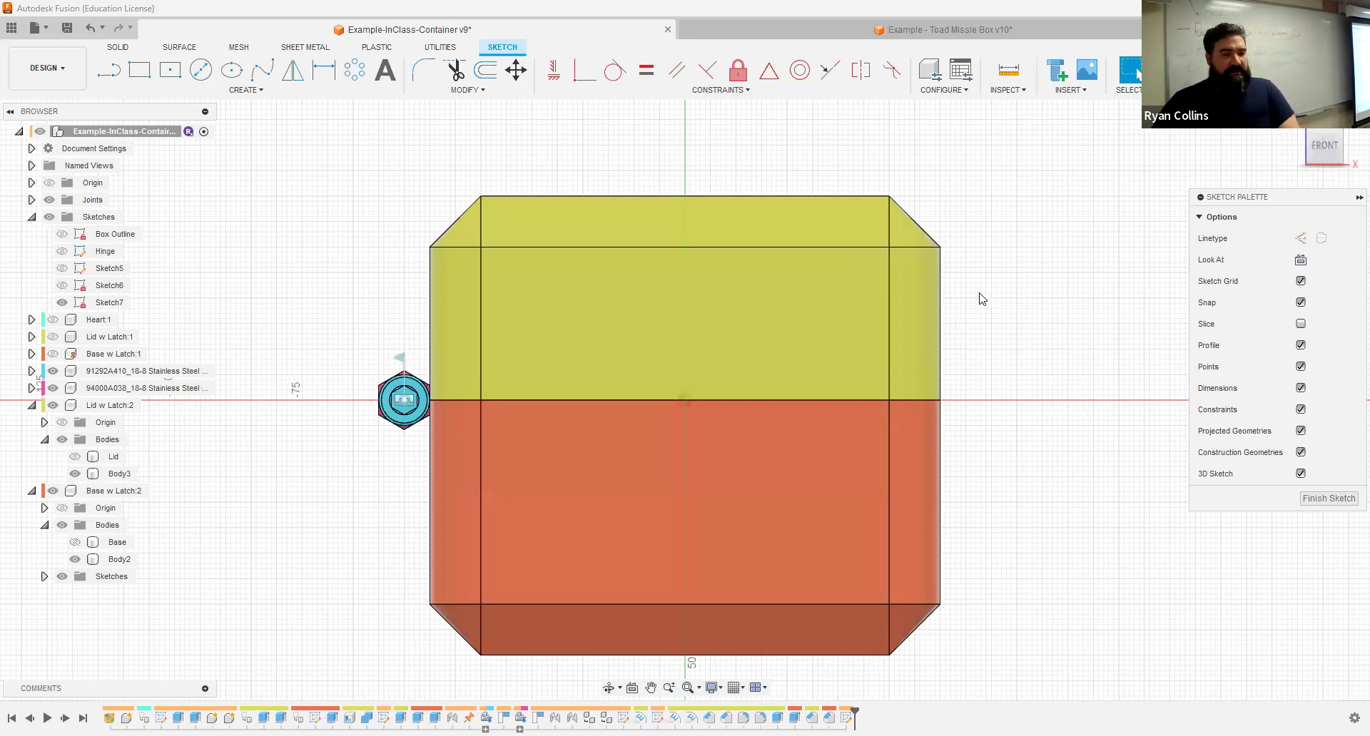
middle_drag(1043, 341, 912, 283)
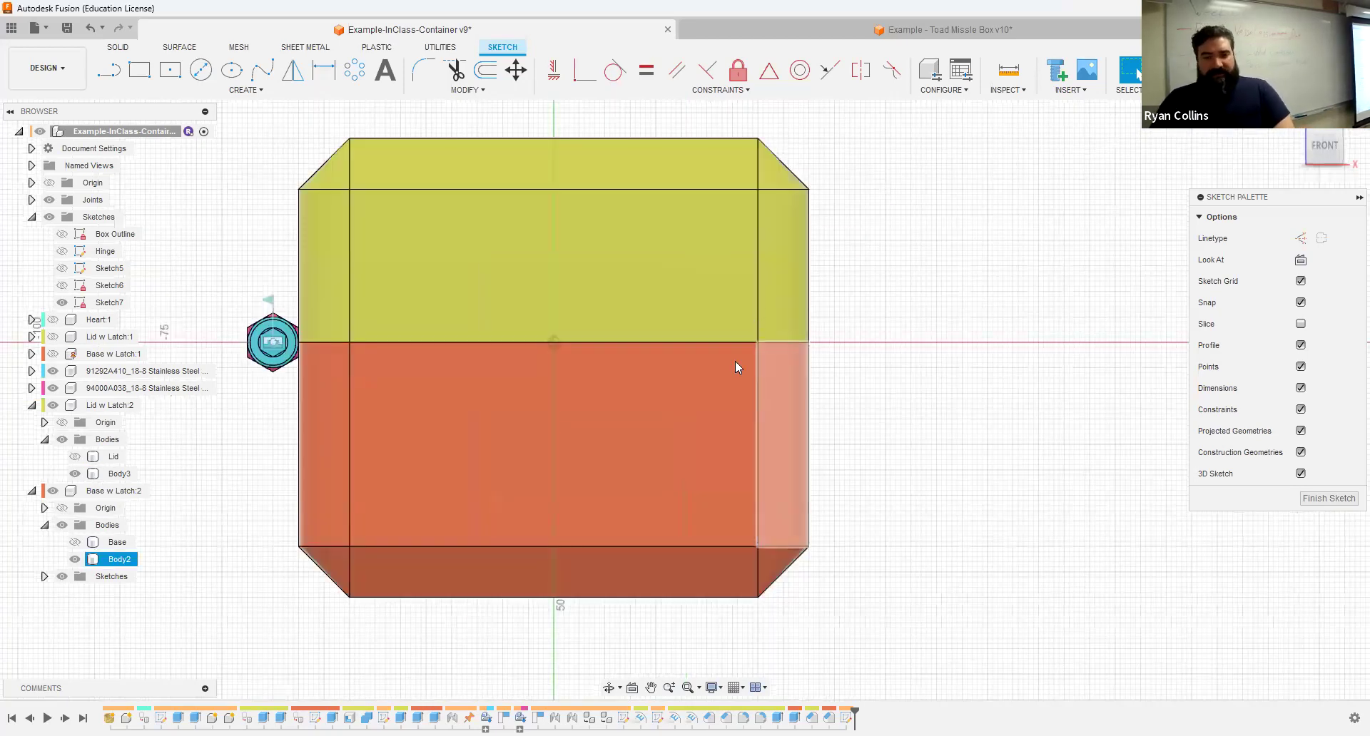
Step: Project the whole lid body and base body into the front-plane sketch using the body selection filter
key(p)
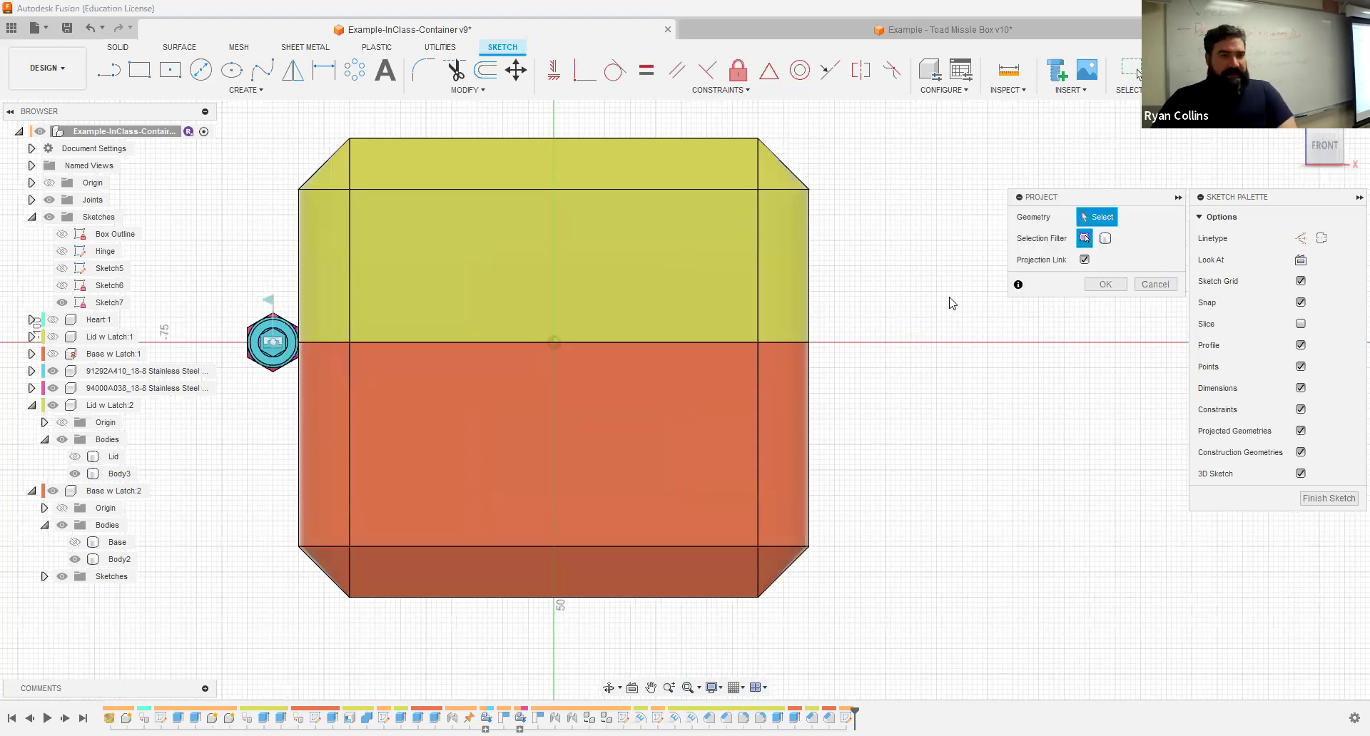
click(246, 90)
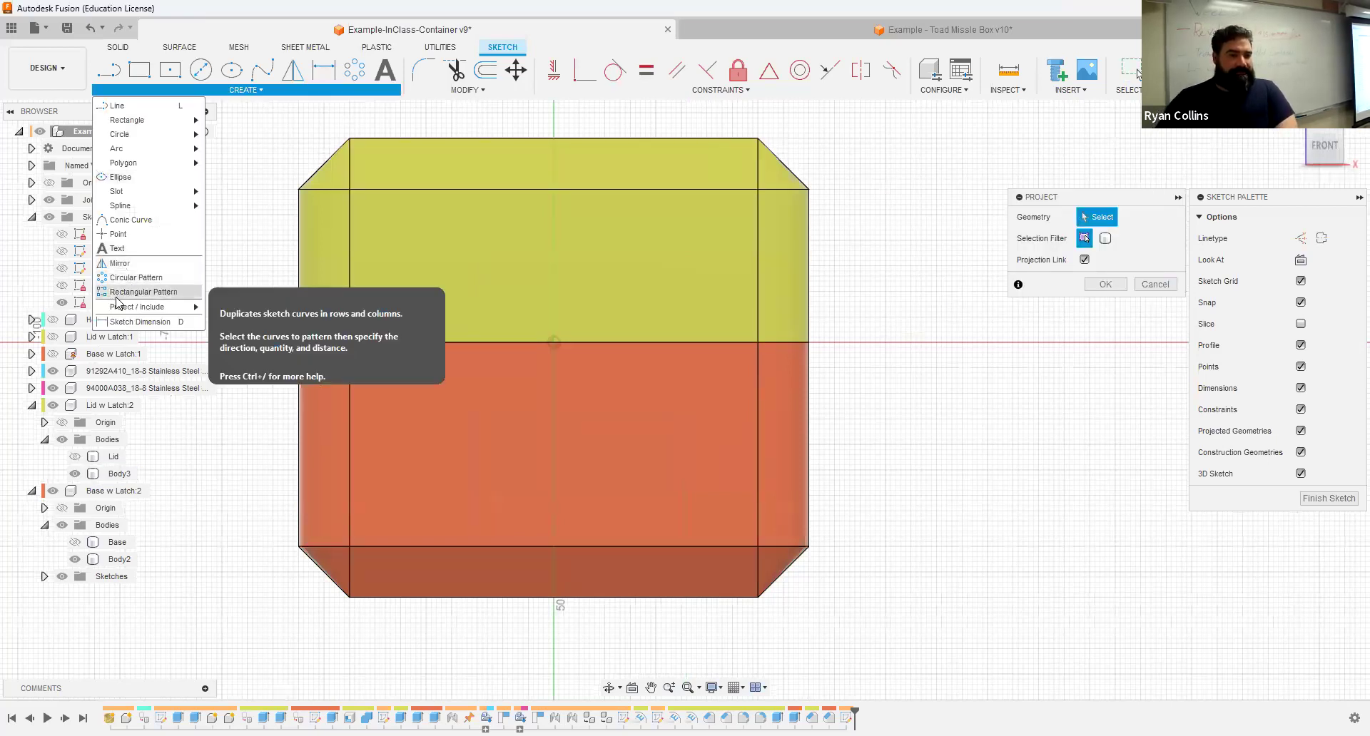
mouse_move(152, 306)
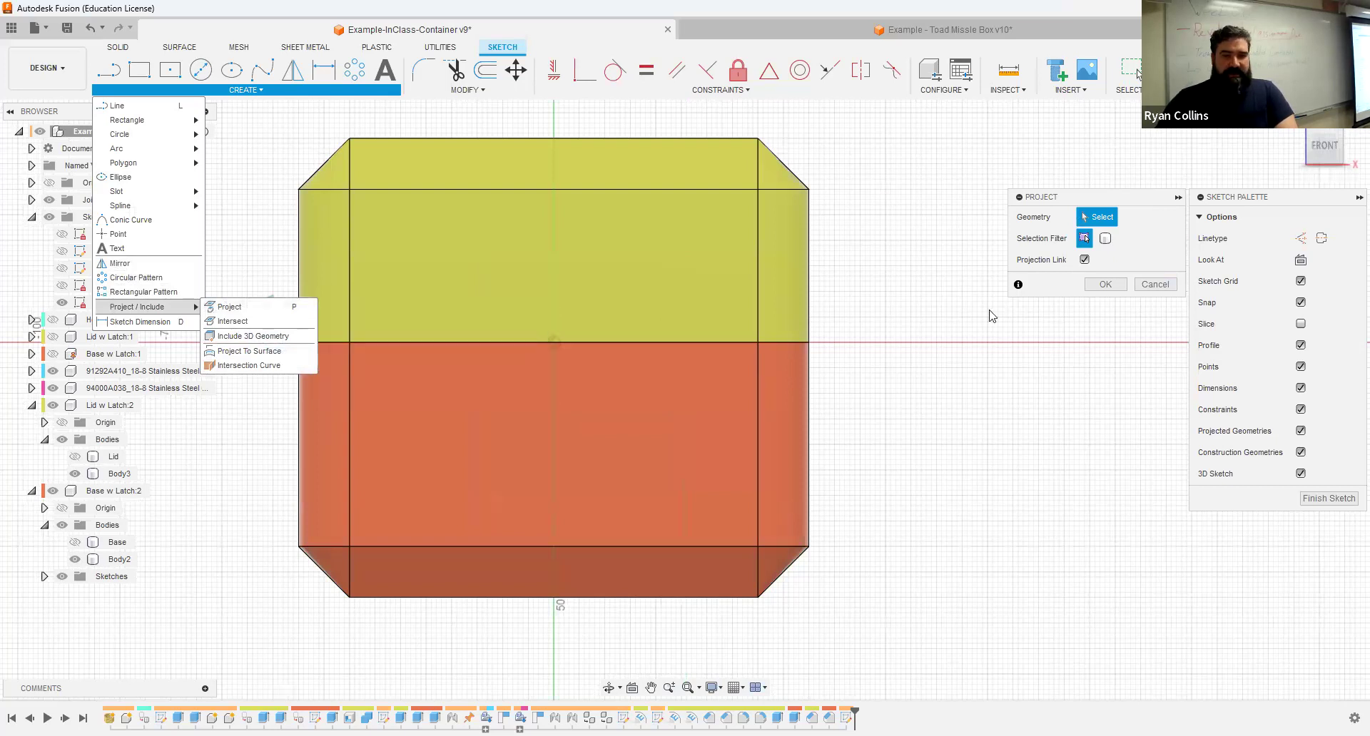
click(1105, 238)
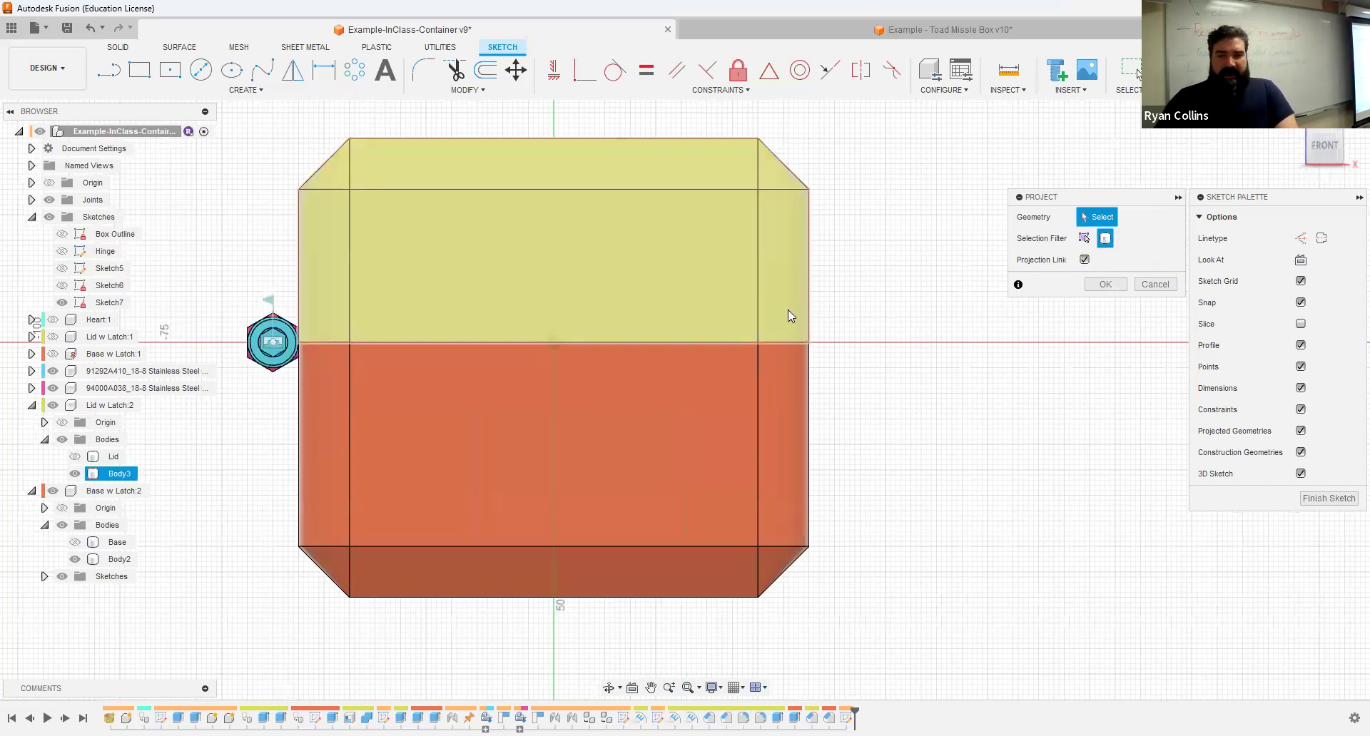
click(780, 405)
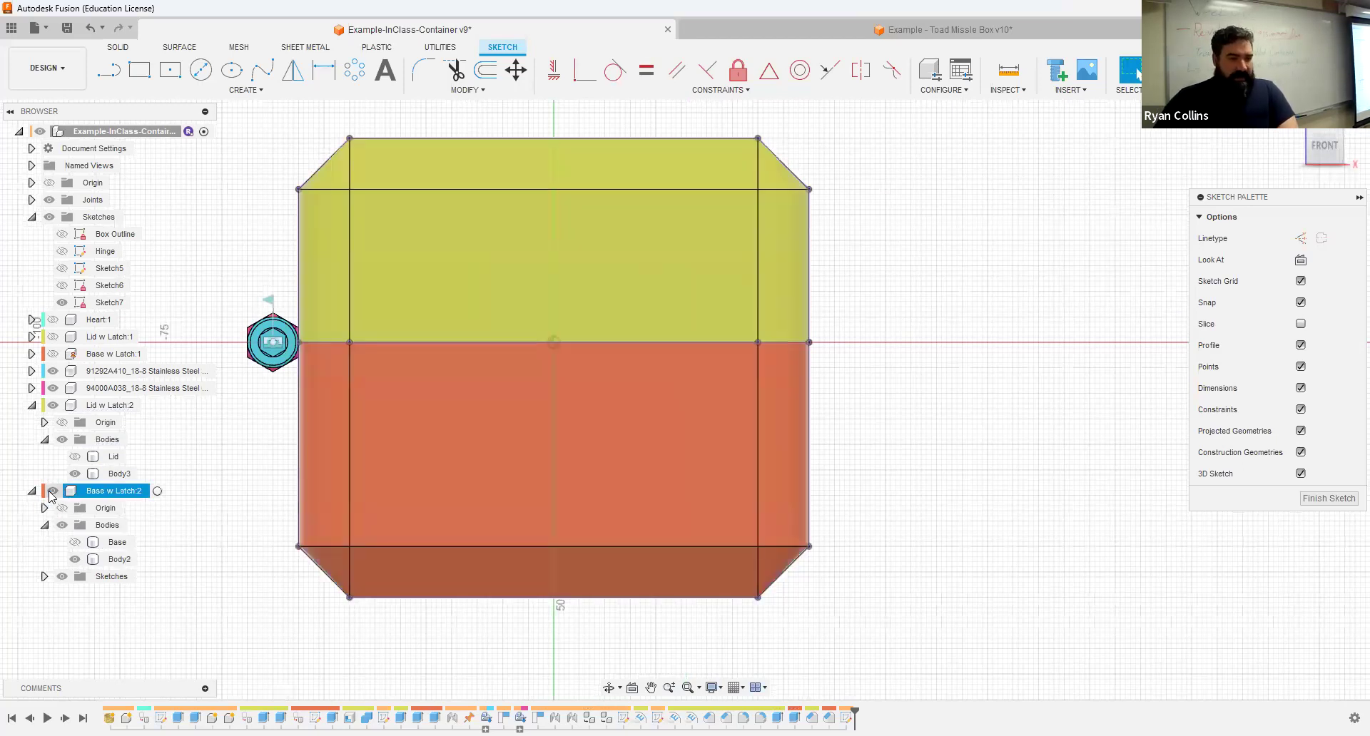
Step: Hide the Base w Latch:2 and Lid w Latch:2 components and compare the projected box outline with the Hinge sketch
click(53, 491)
click(53, 405)
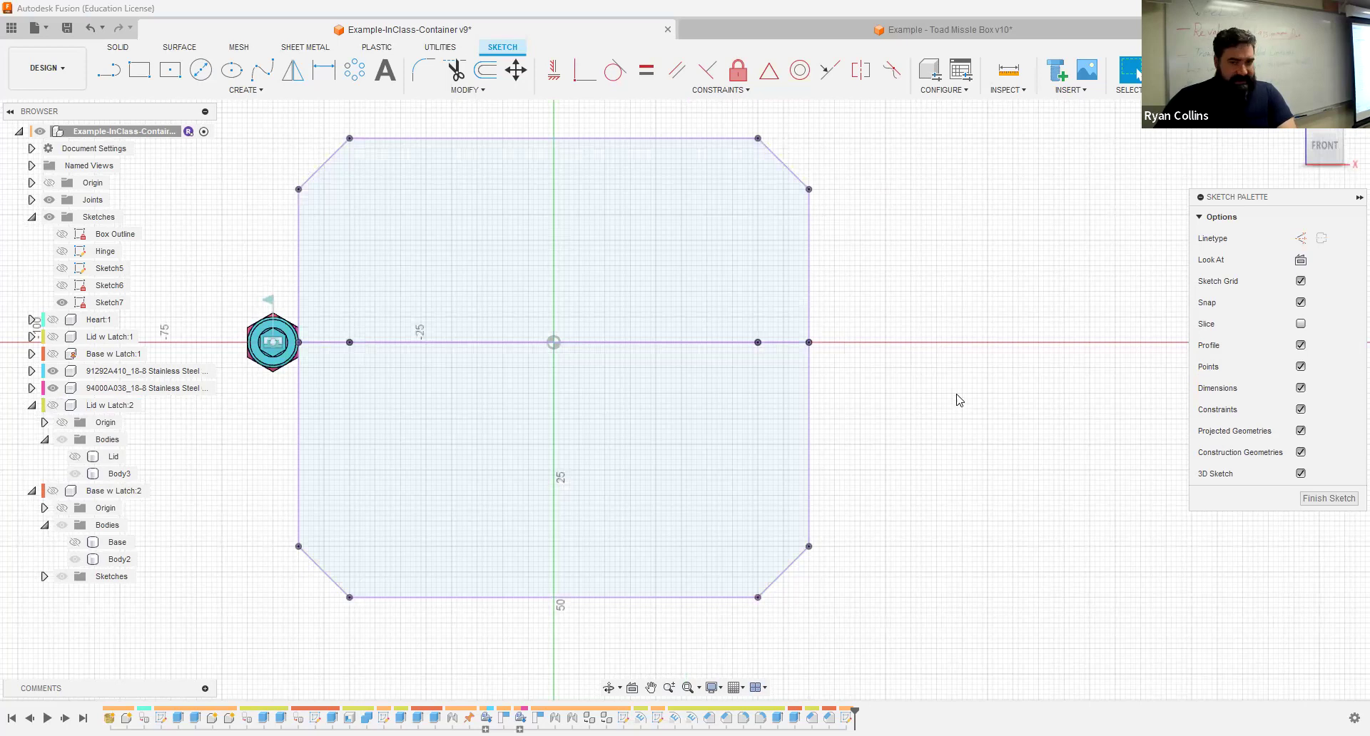
scroll(947, 398, up, 3)
middle_drag(804, 406, 770, 425)
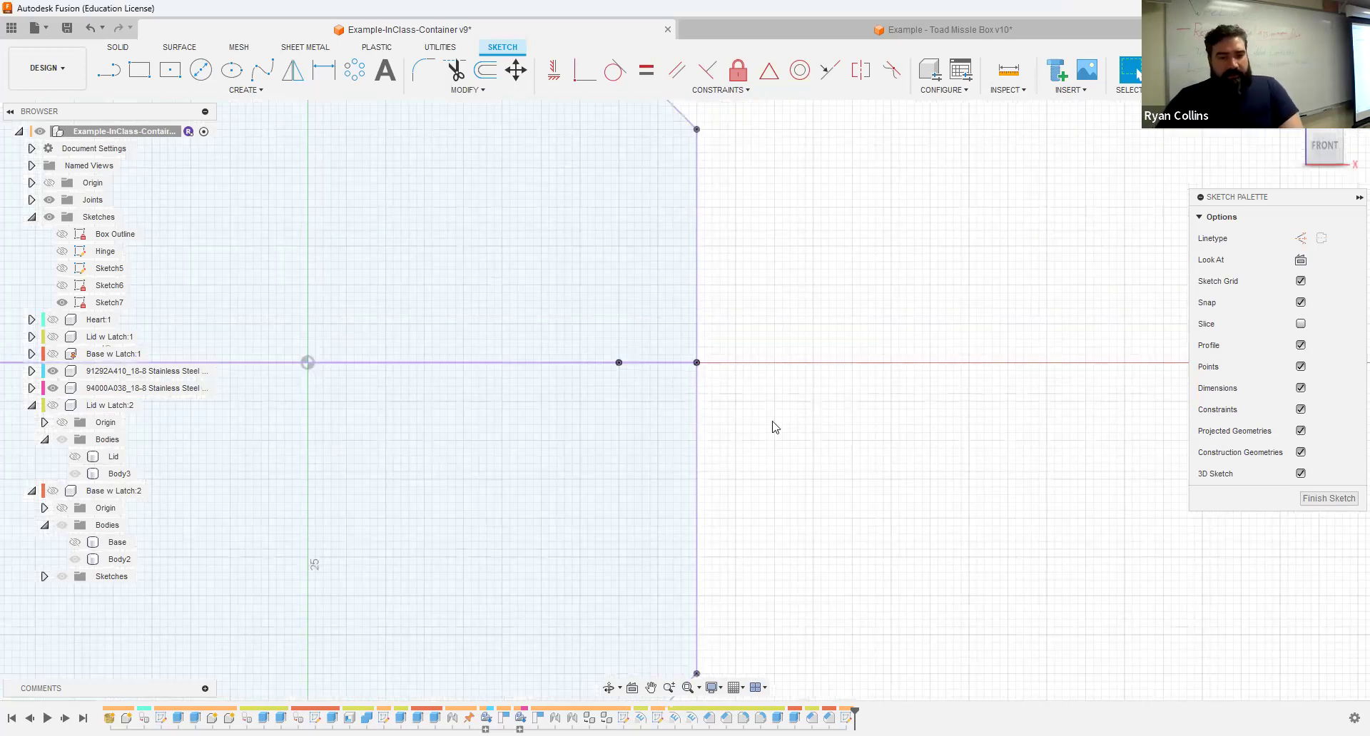
middle_drag(541, 375, 772, 375)
scroll(773, 375, down, 3)
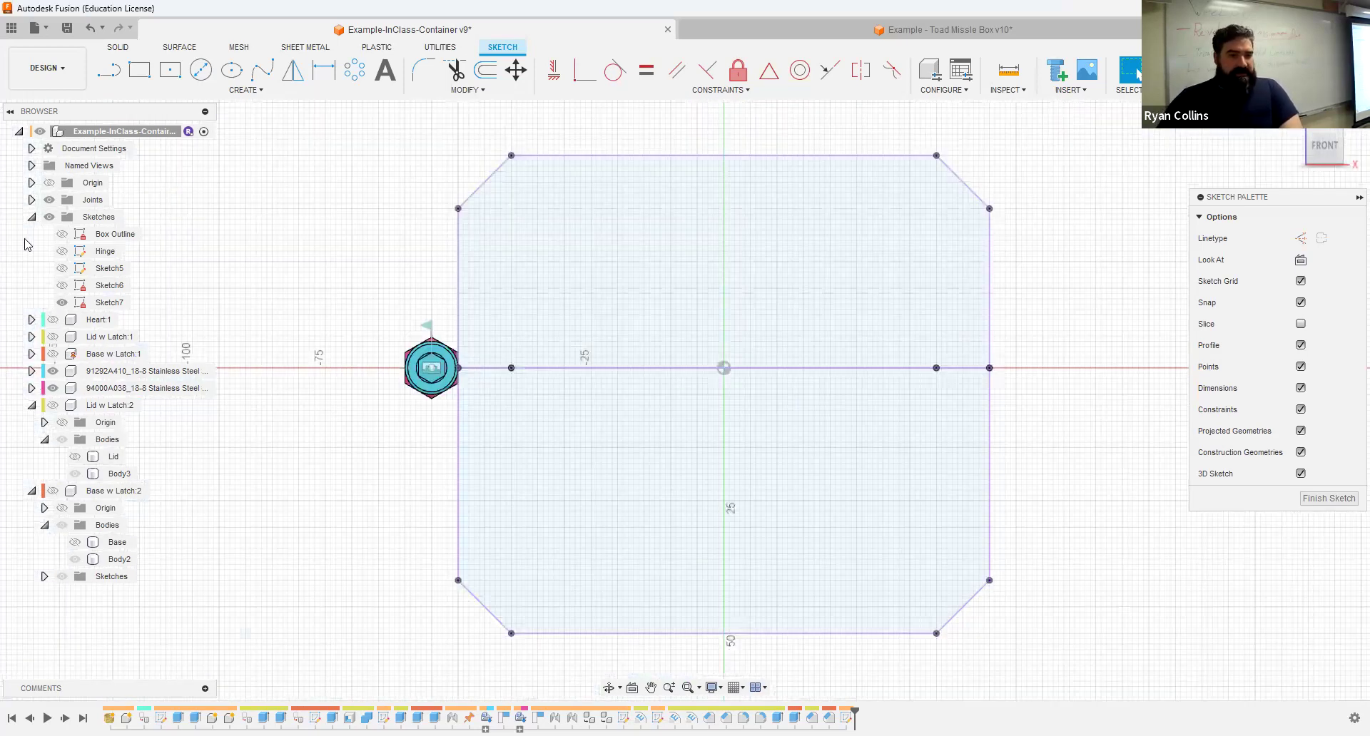
click(63, 253)
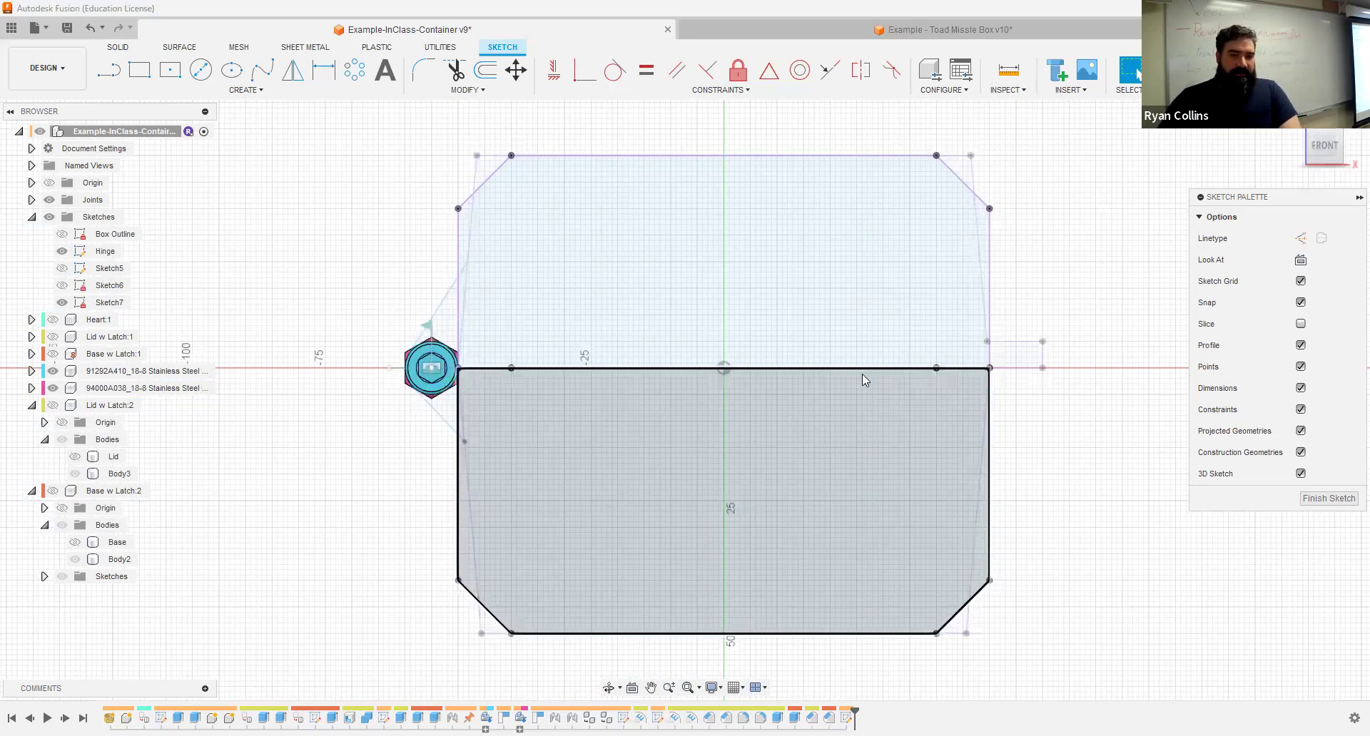
middle_drag(936, 375, 794, 368)
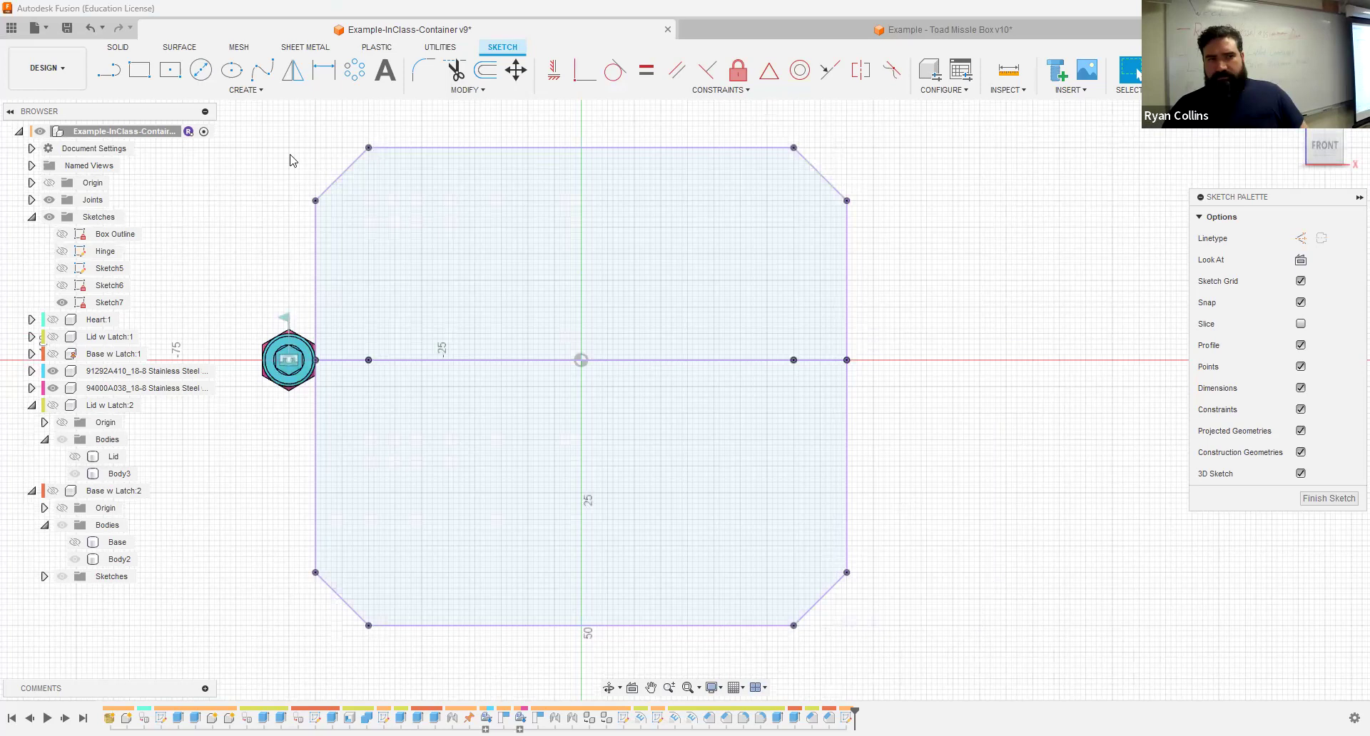
Step: Sketch a 10 mm two-point circle extending outward from the box's right vertical edge, above the lid and base parting line
click(256, 92)
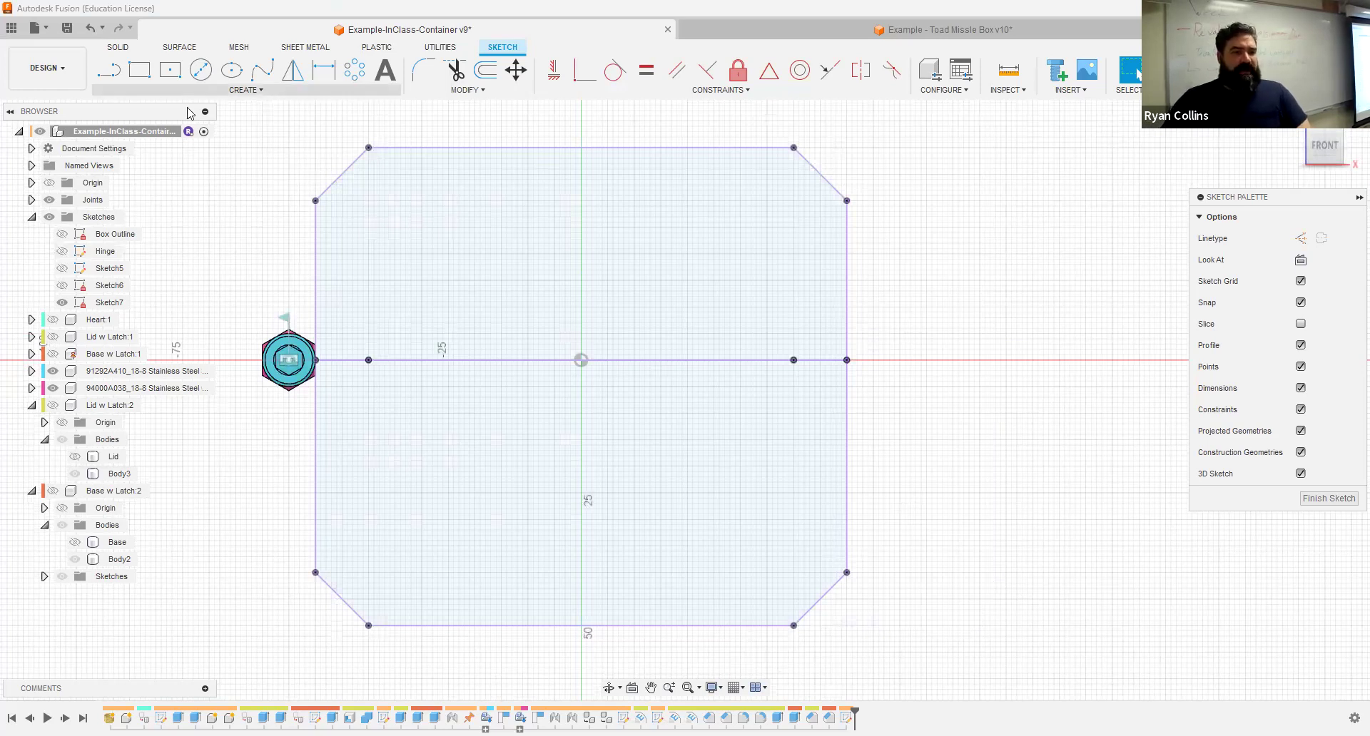
mouse_move(142, 134)
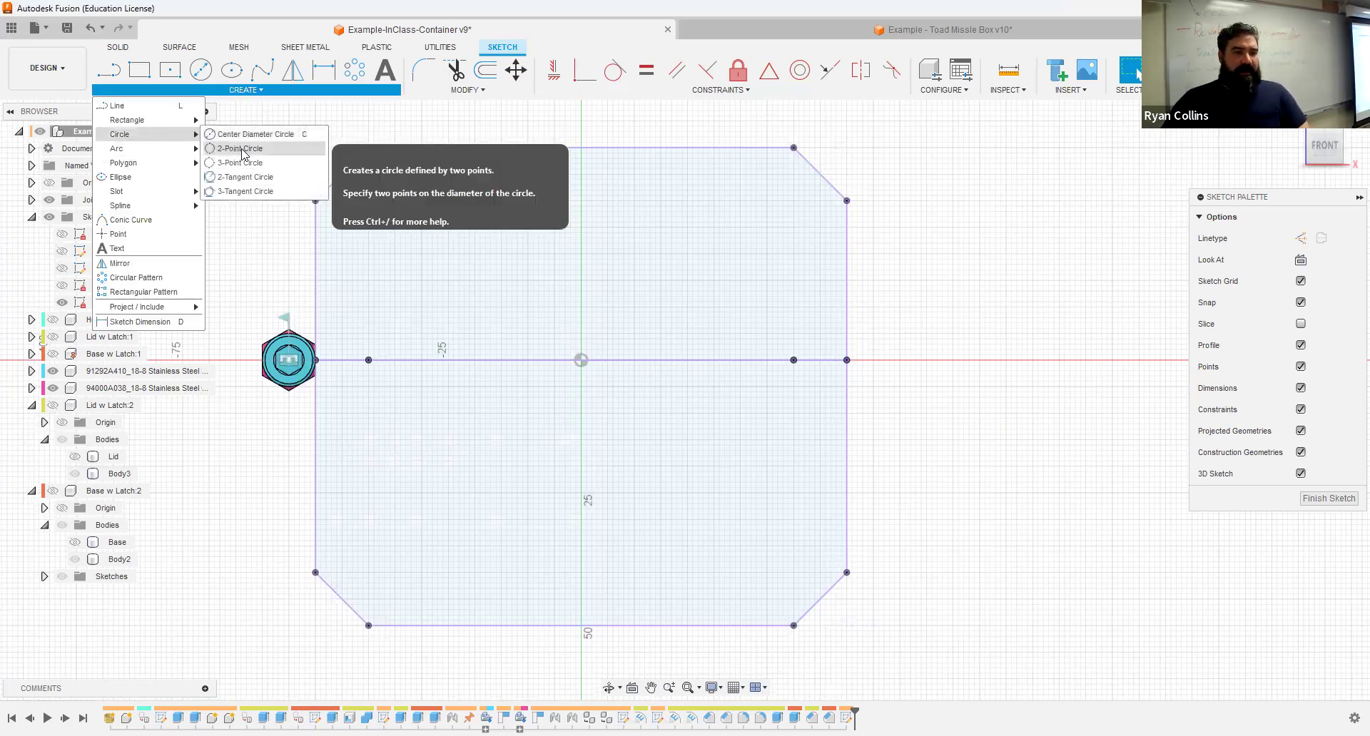
click(243, 150)
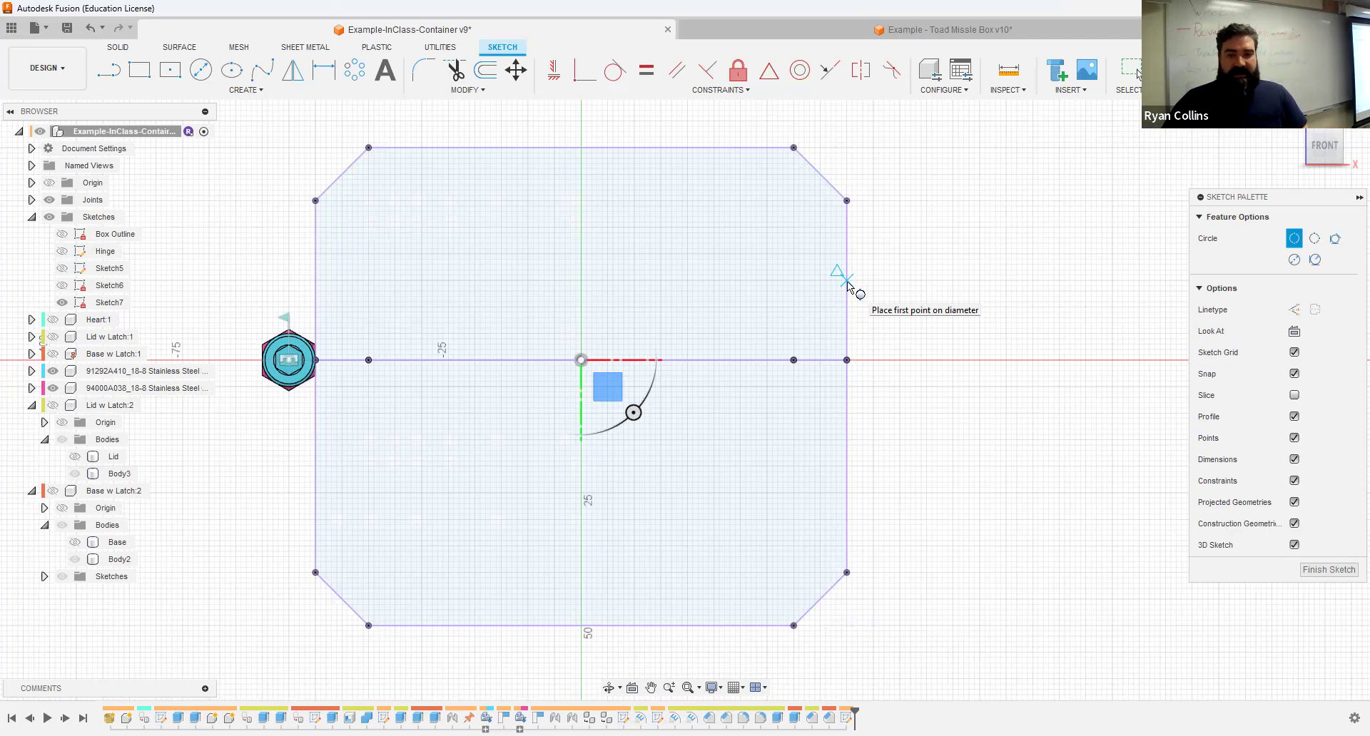
click(884, 280)
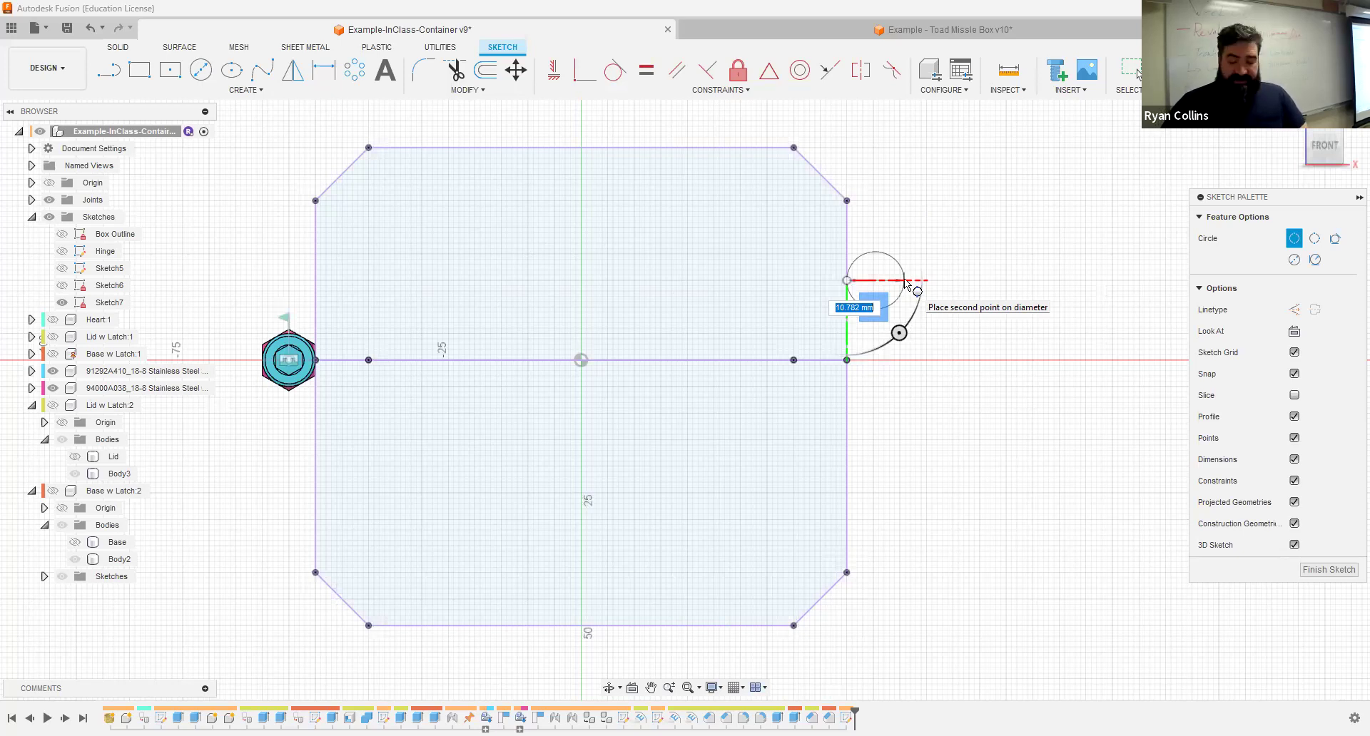
text(6)
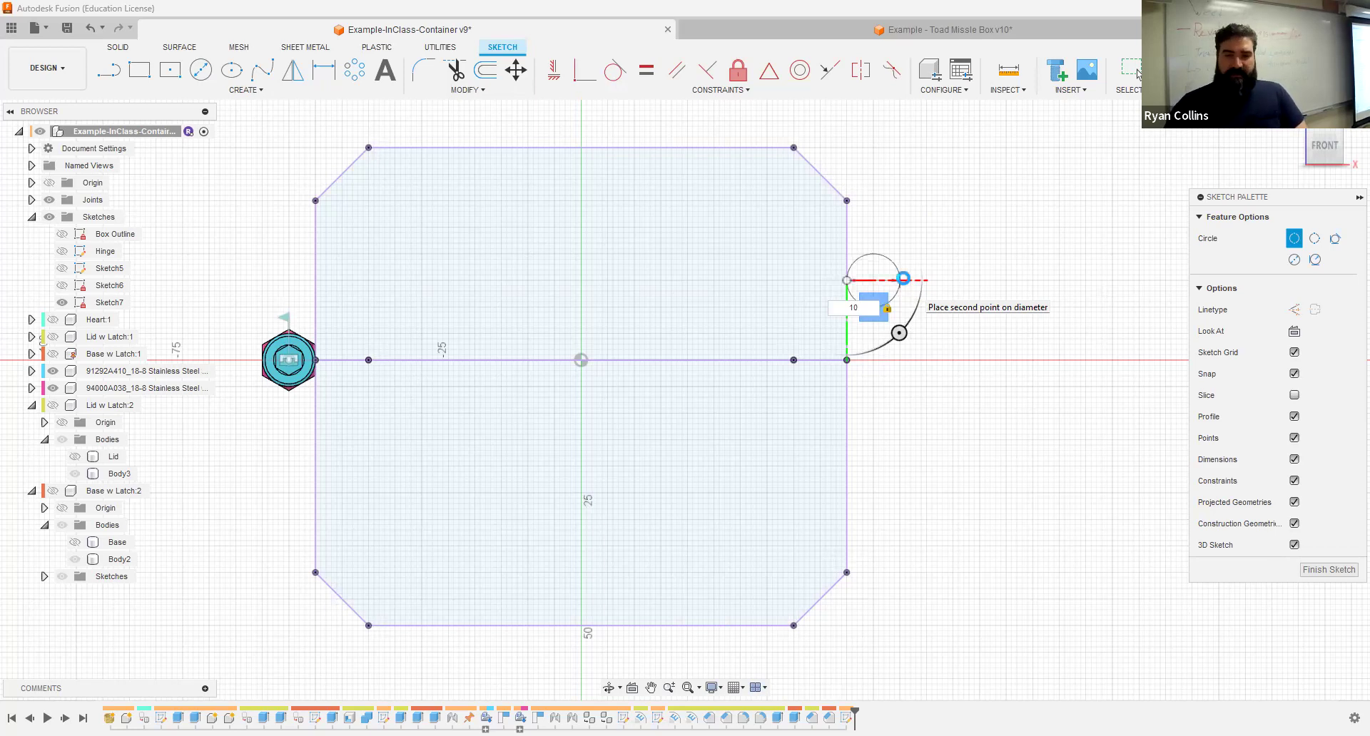
key(Return)
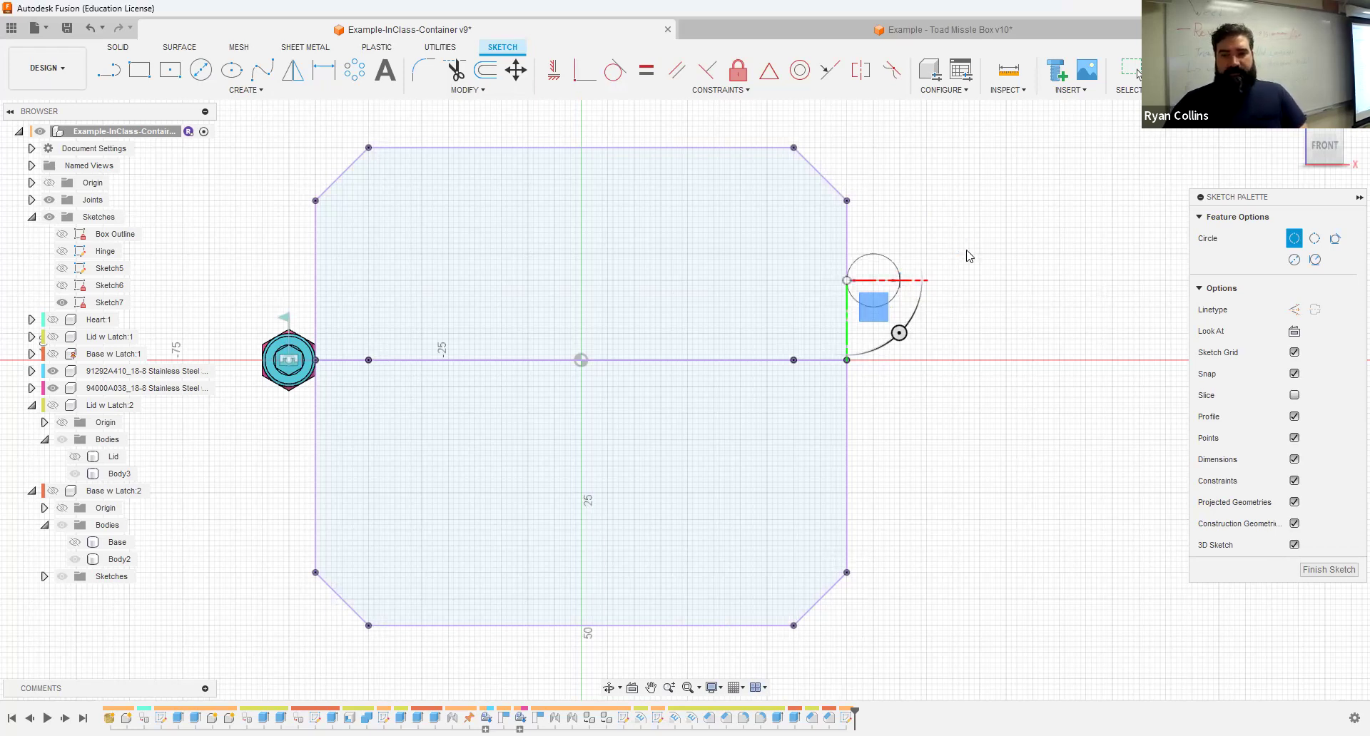
Step: Add a 3 mm center-diameter circle concentric with the 10 mm circle beside the lid
click(201, 70)
scroll(844, 227, up, 5)
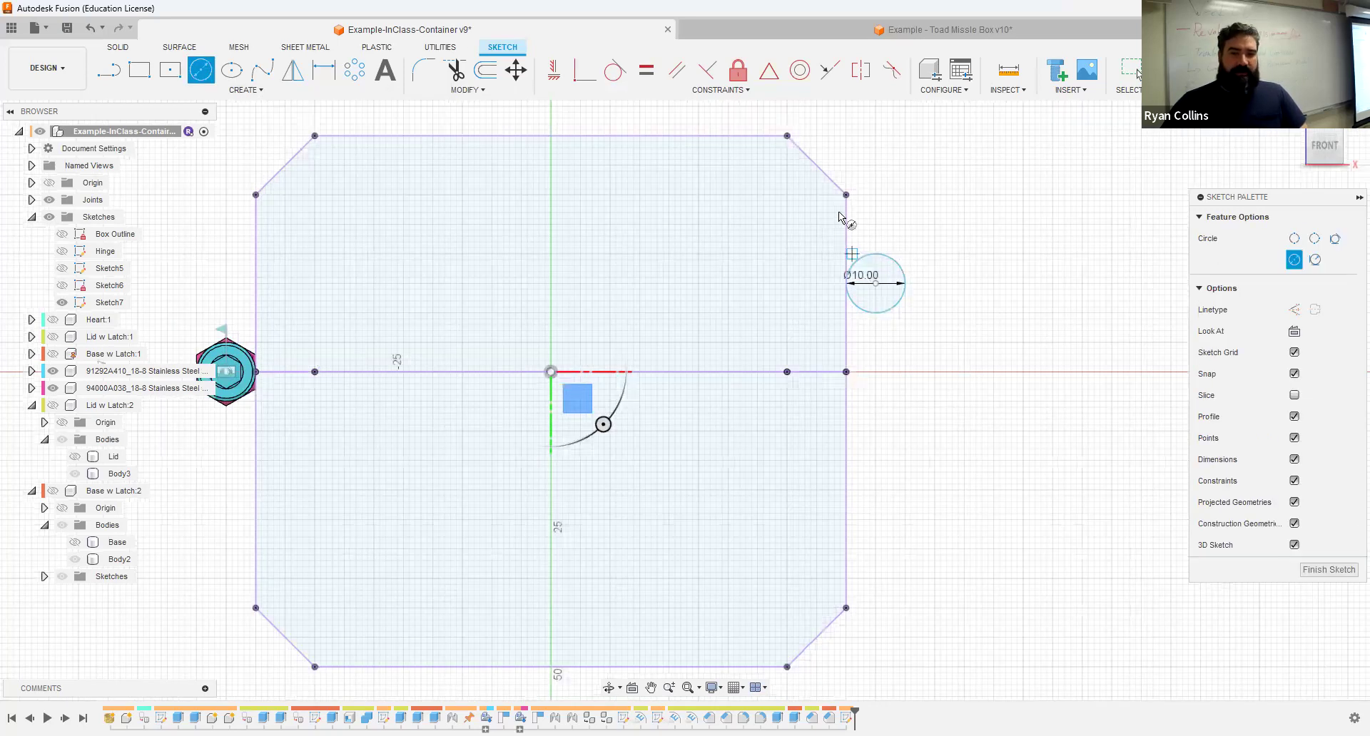
middle_drag(759, 269, 751, 267)
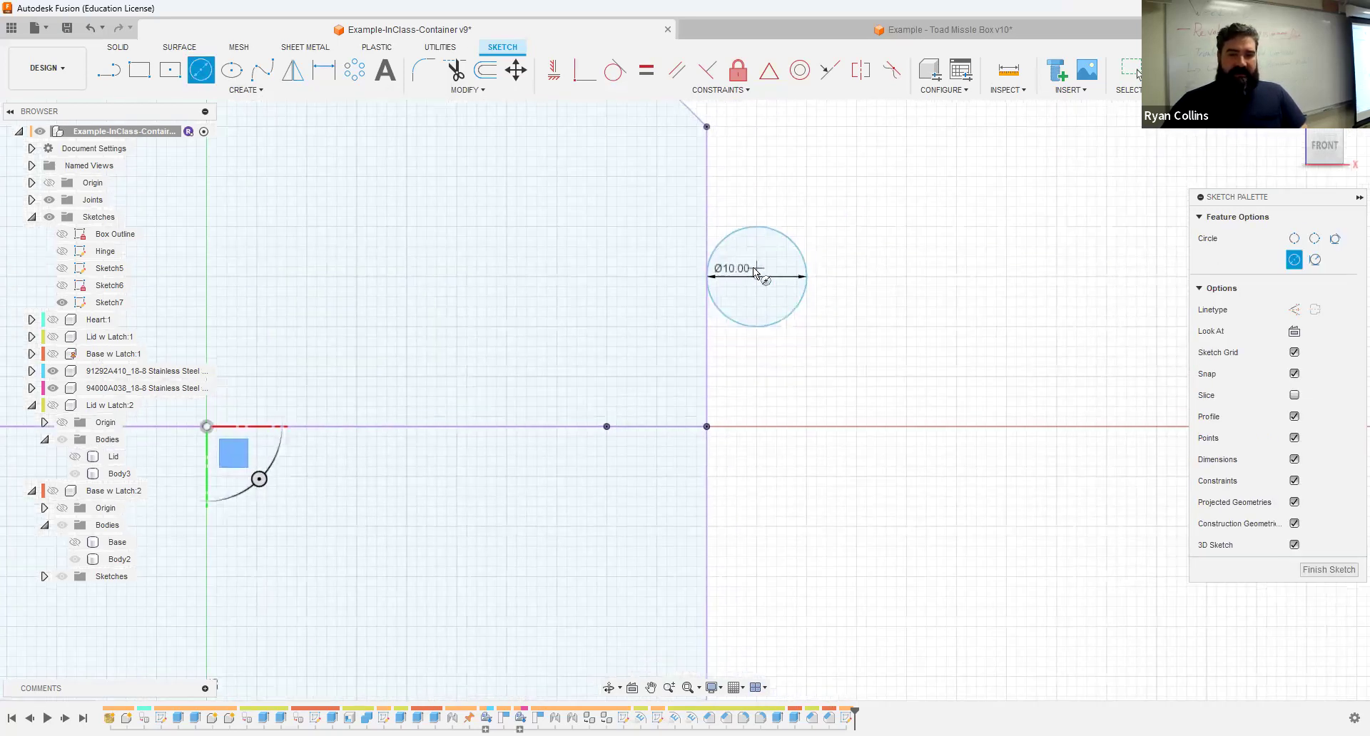
click(756, 276)
text(3)
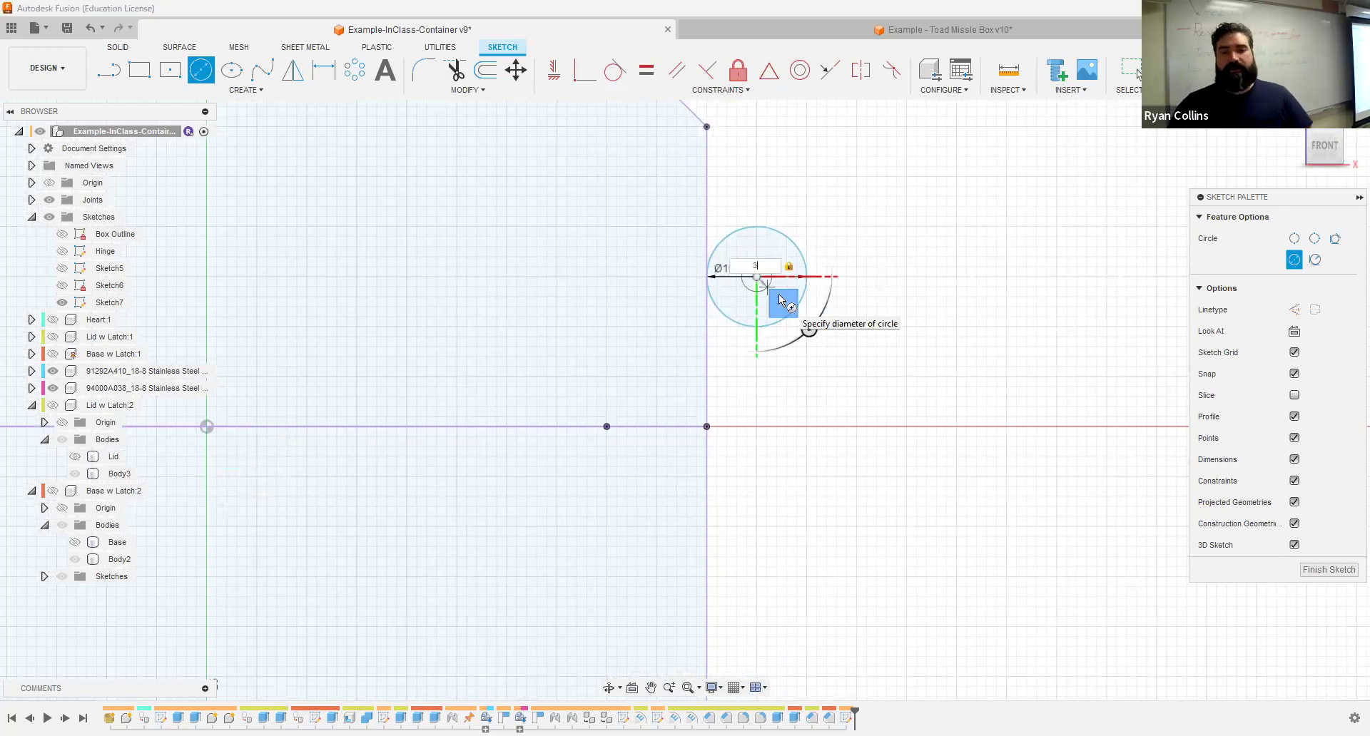
key(Return)
key(Escape)
scroll(940, 581, down, 3)
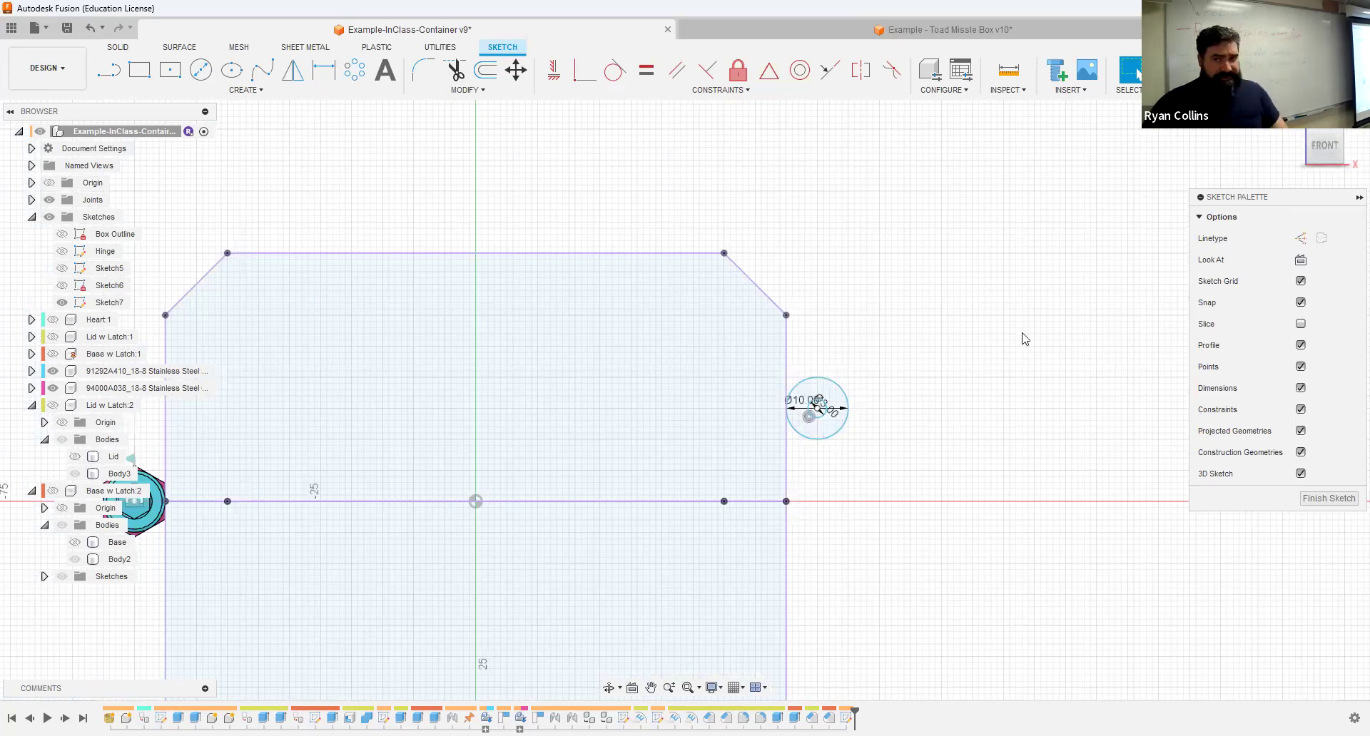
Step: Check the Toad Missle Box design for reference and sketch a 10 mm two-point circle outward from the container base's right edge
click(1002, 42)
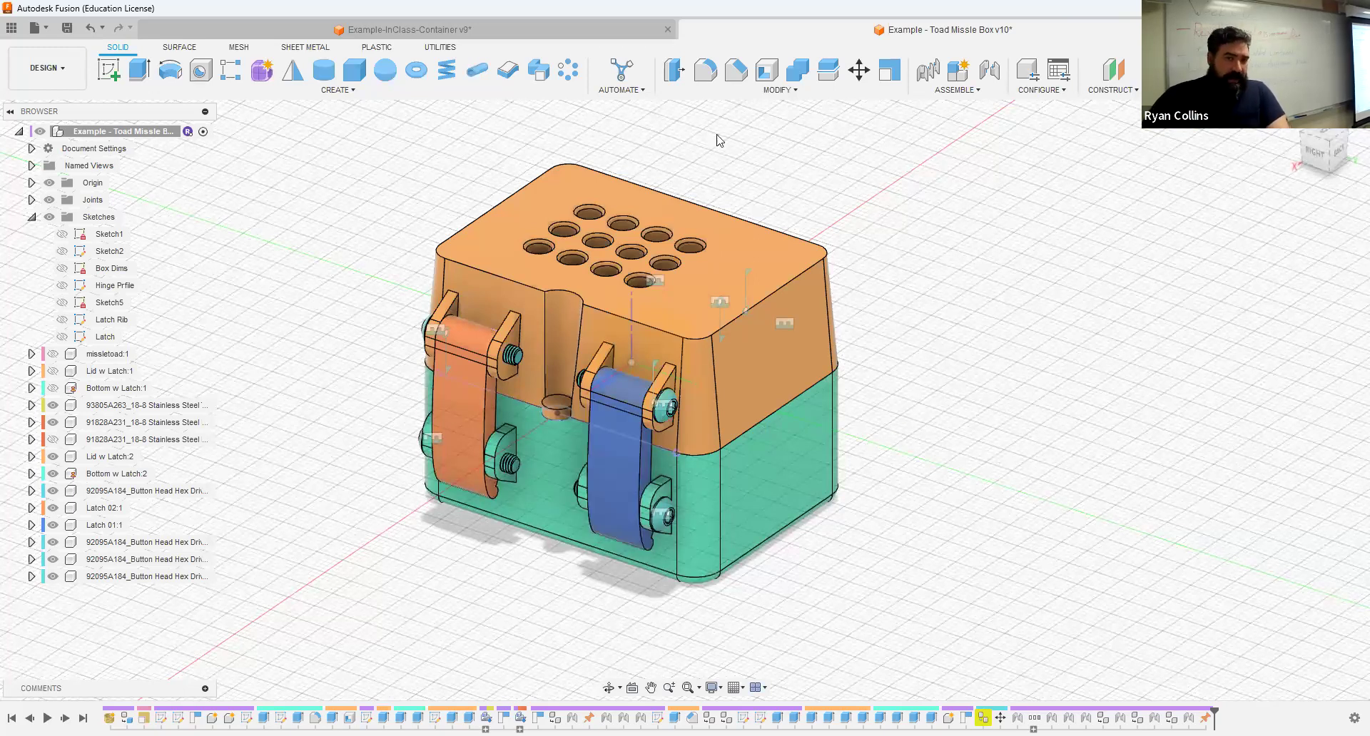
click(398, 28)
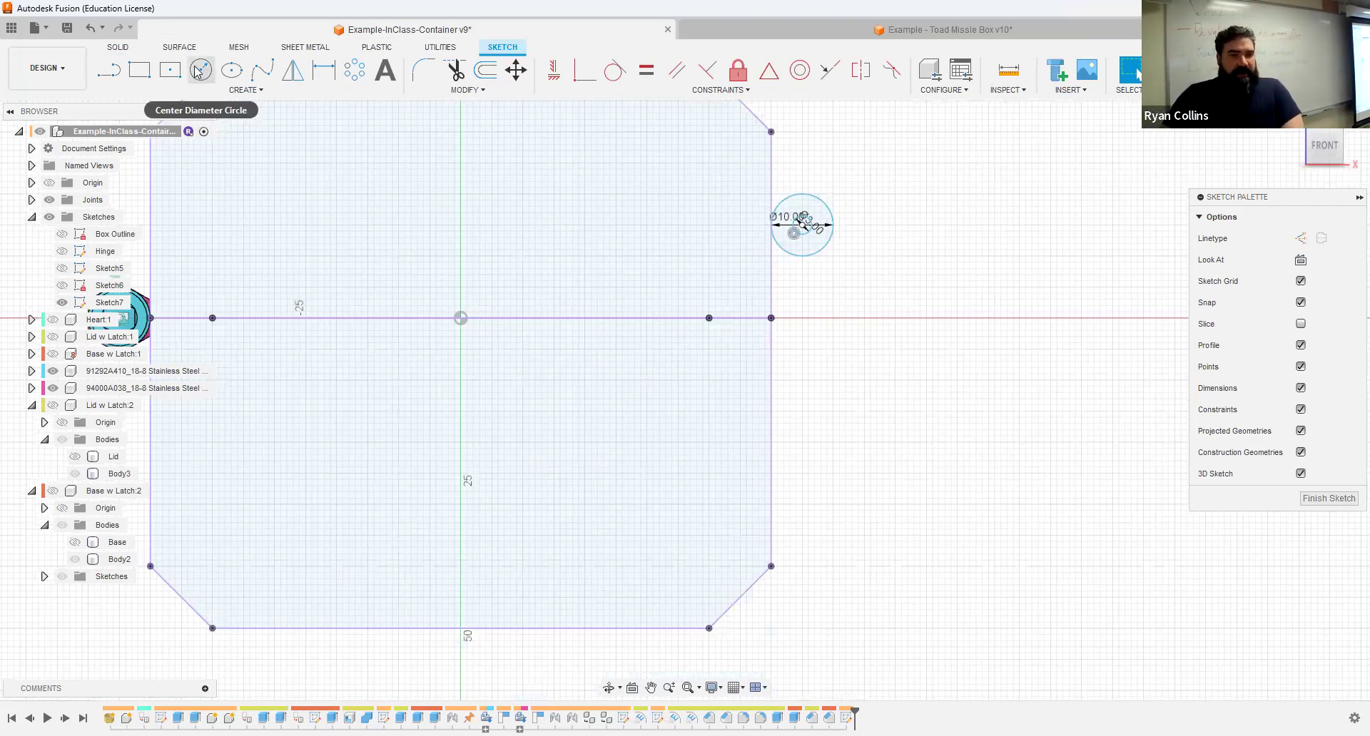
click(245, 91)
mouse_move(146, 136)
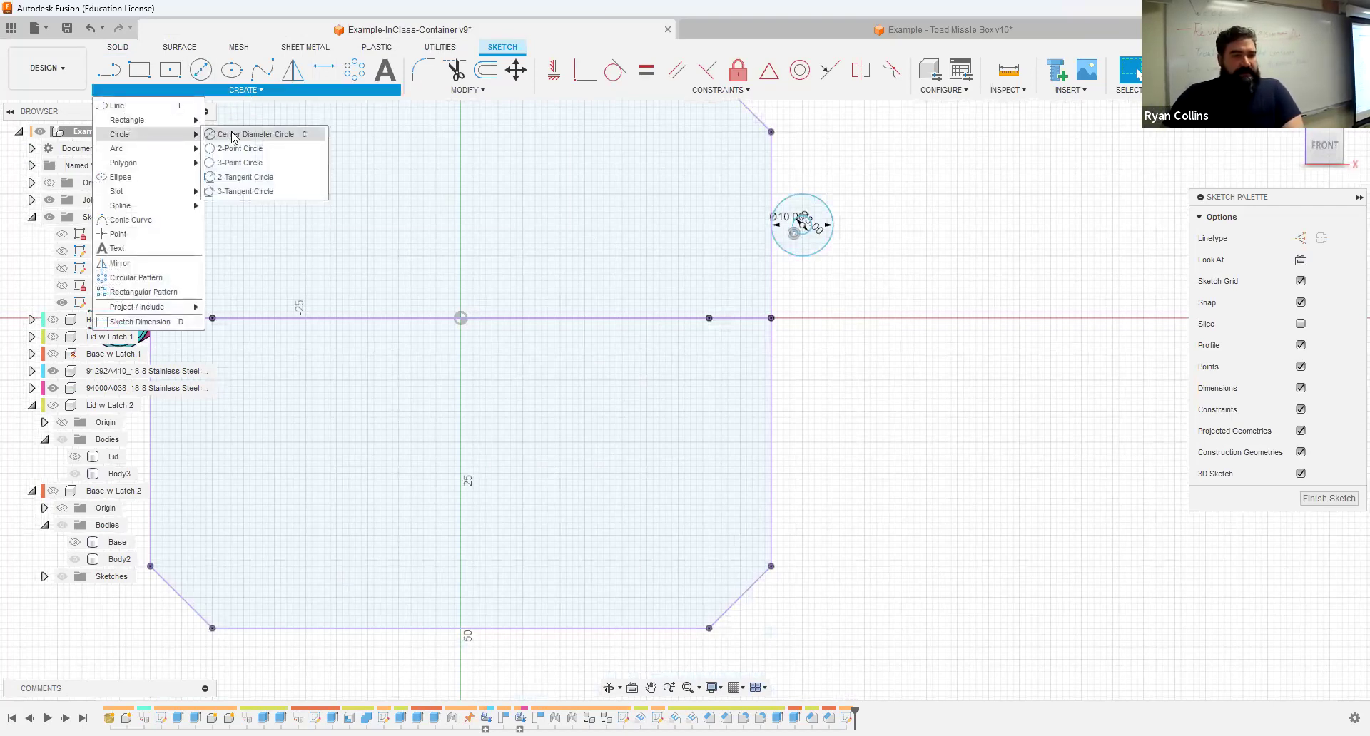
click(229, 149)
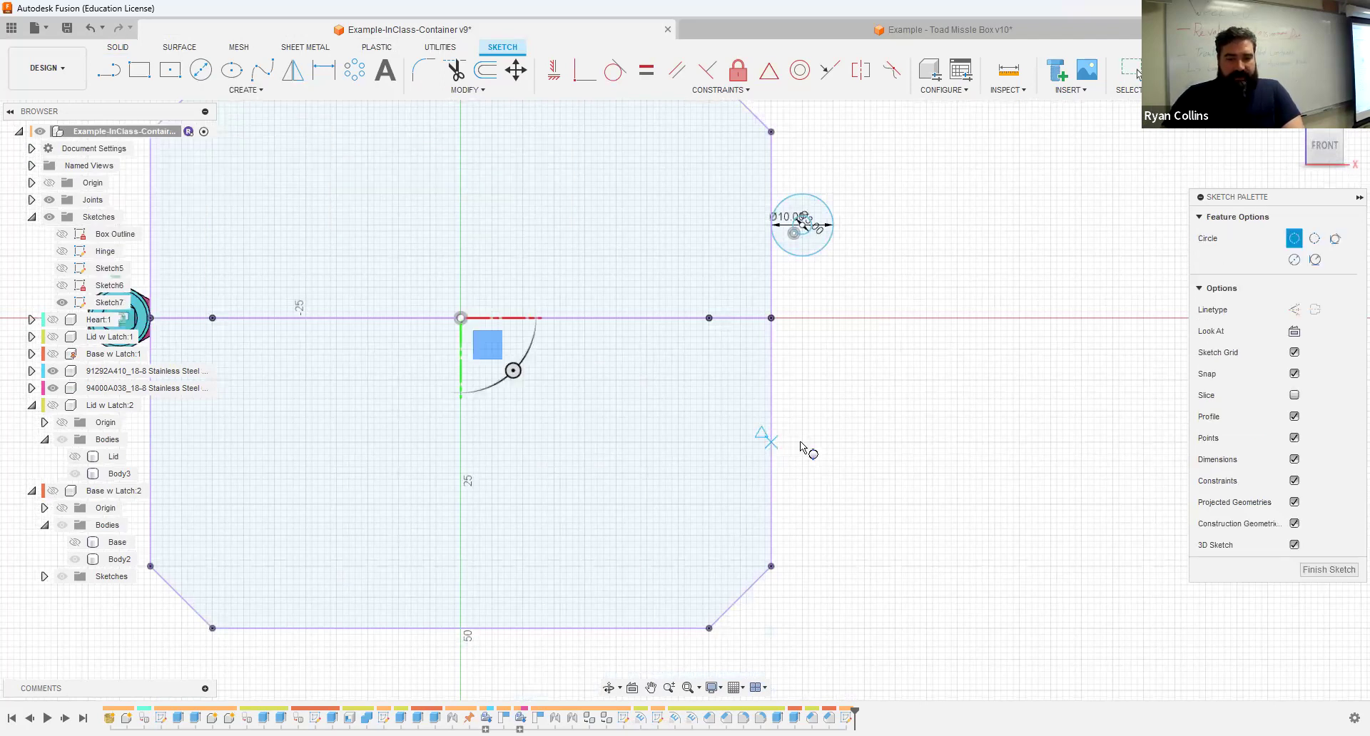
click(771, 443)
text(1)
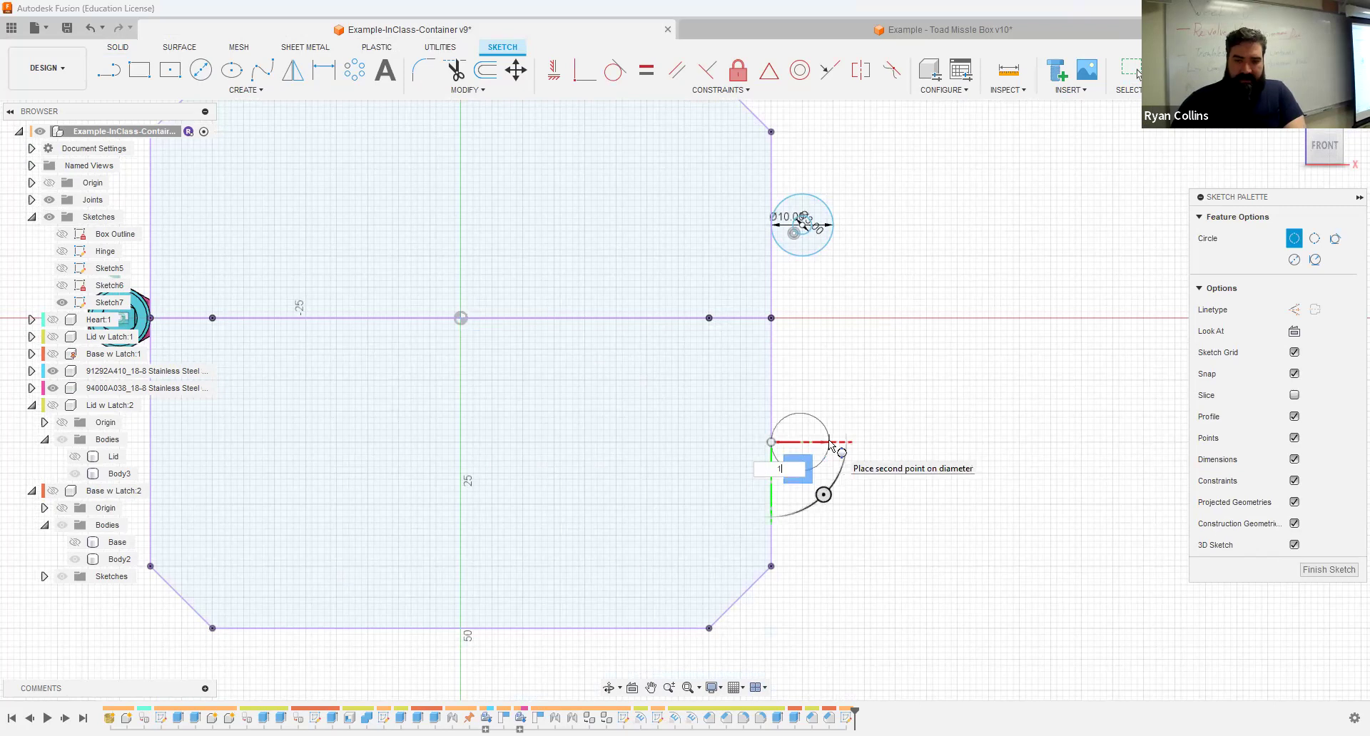
key(Tab)
text(0)
key(Tab)
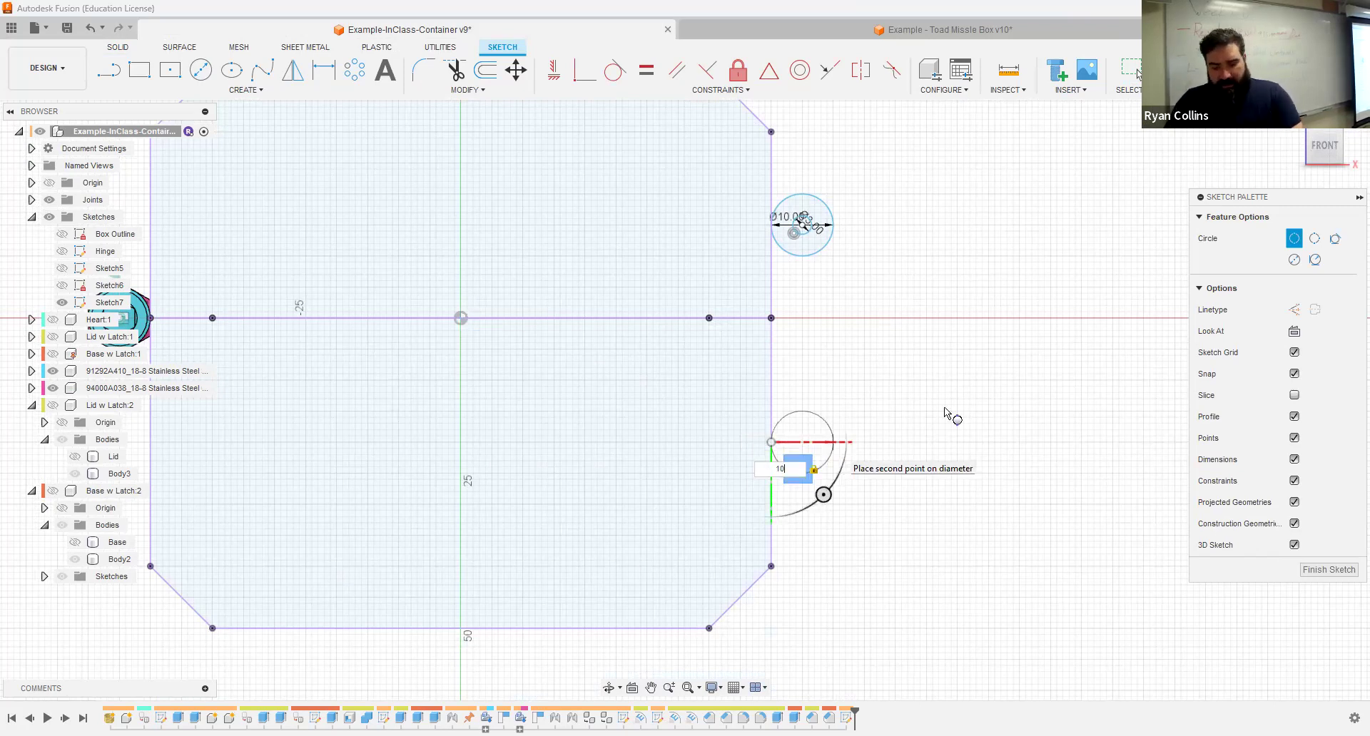
key(Return)
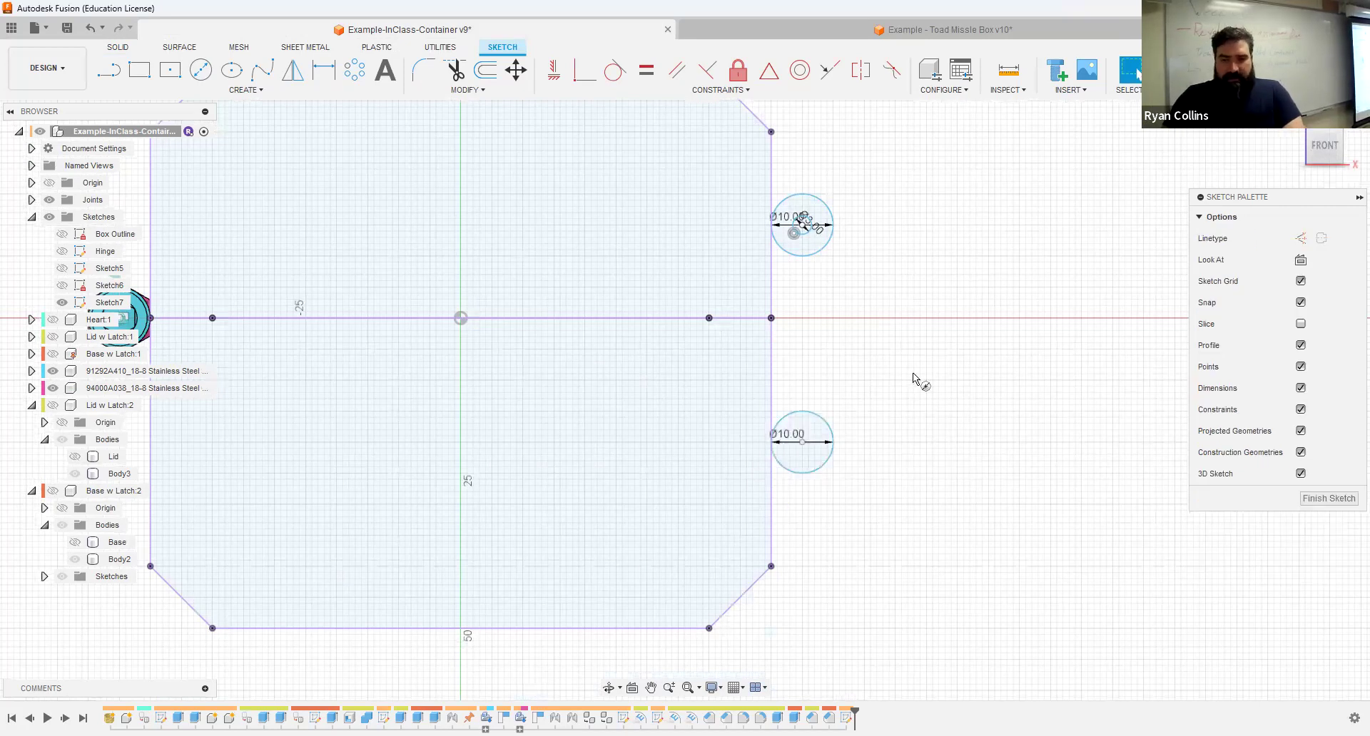
Step: Add a 5 mm center-diameter circle concentric with the 10 mm circle beside the base
key(c)
click(802, 442)
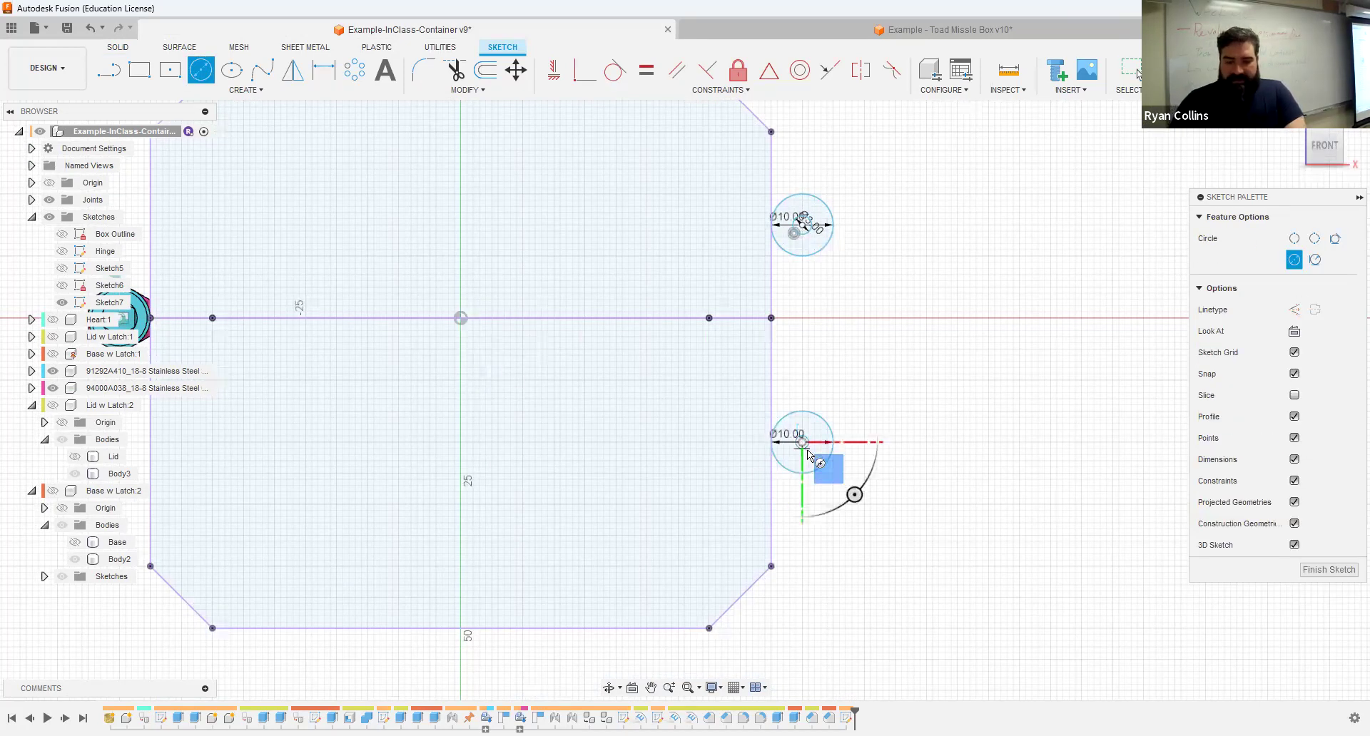
text(3)
key(Tab)
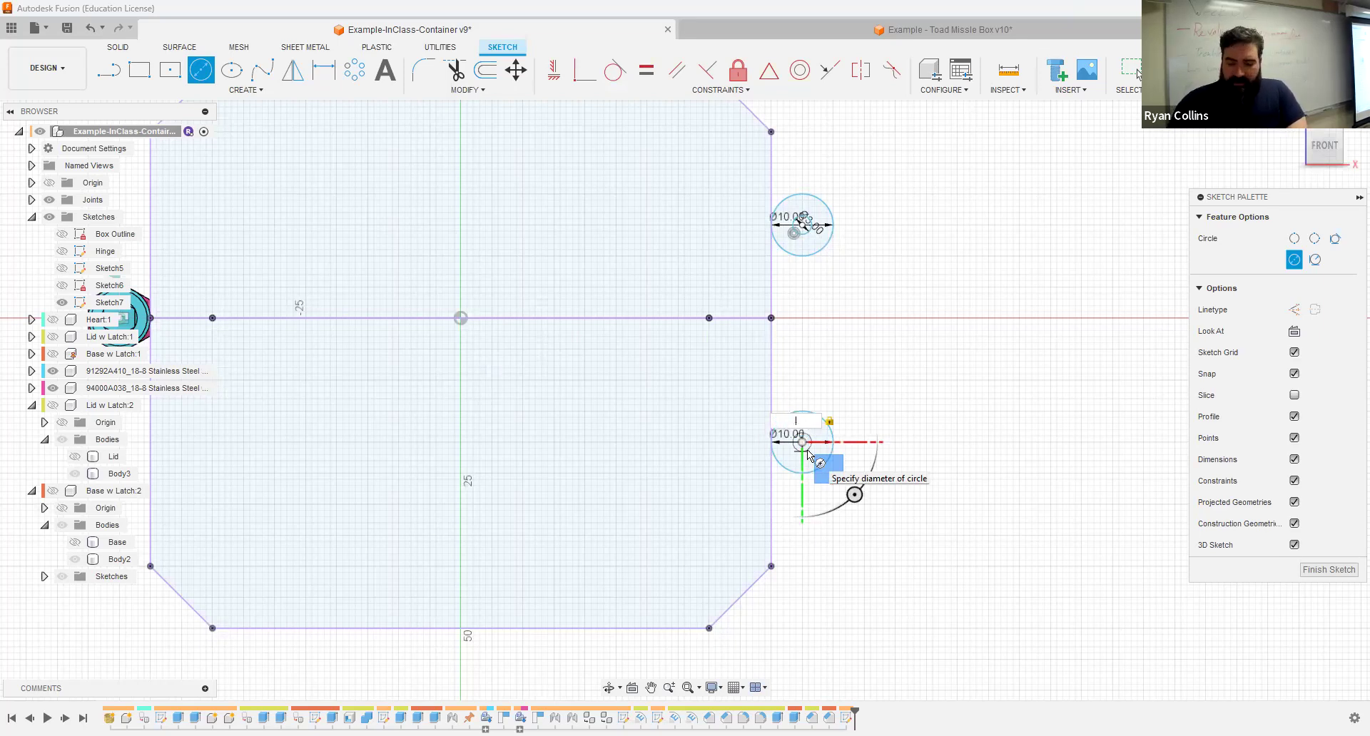
text(.)
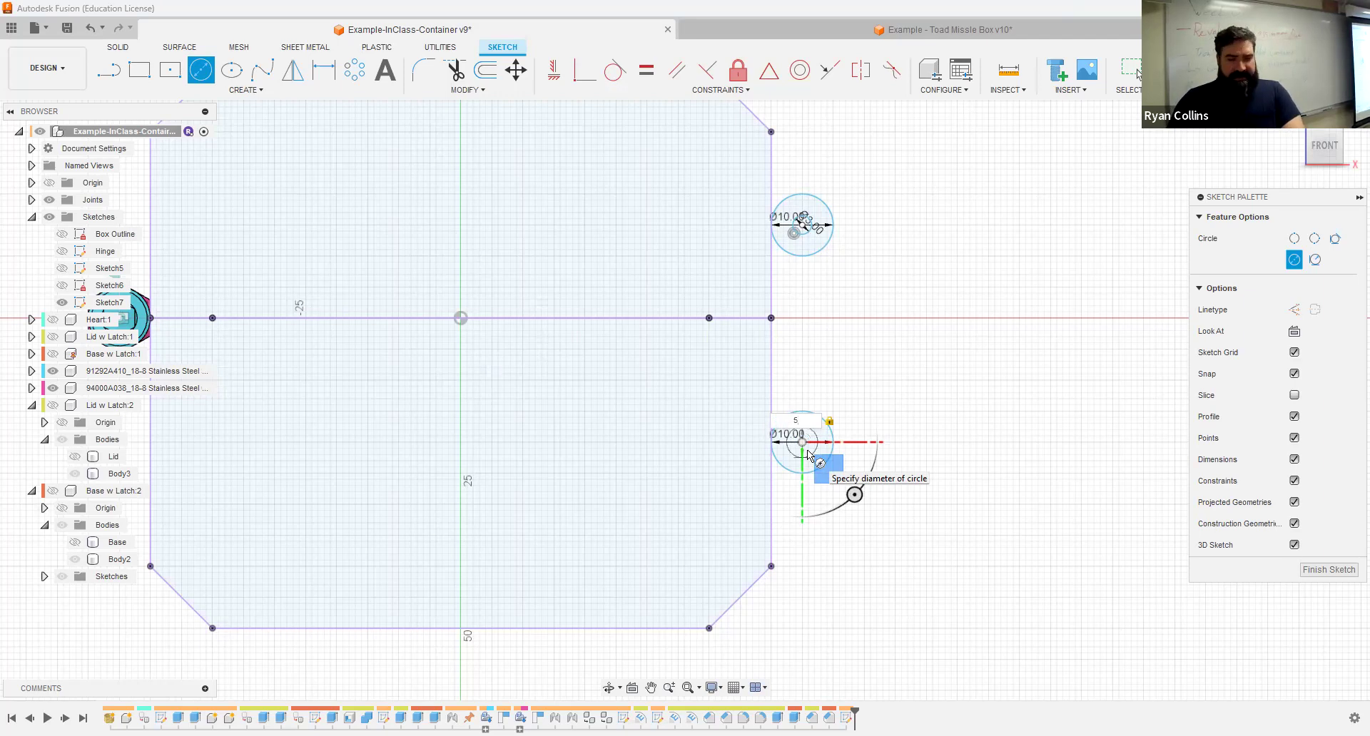
key(Return)
key(Escape)
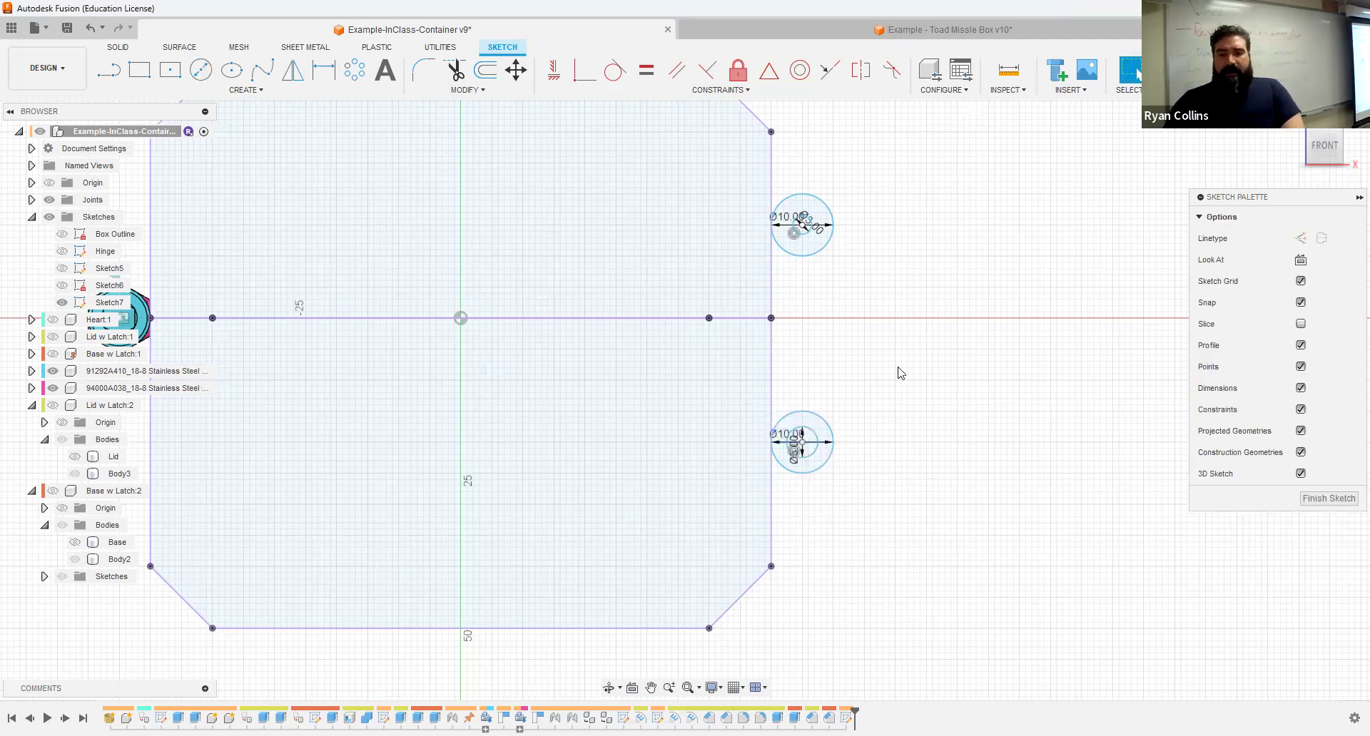
Step: Switch to the Toad Missle Box design and examine its latch, pivot ribs and screws up close
mouse_move(941, 363)
shift+middle_down()
mouse_move(894, 380)
mouse_move(933, 367)
mouse_move(921, 363)
shift+middle_up()
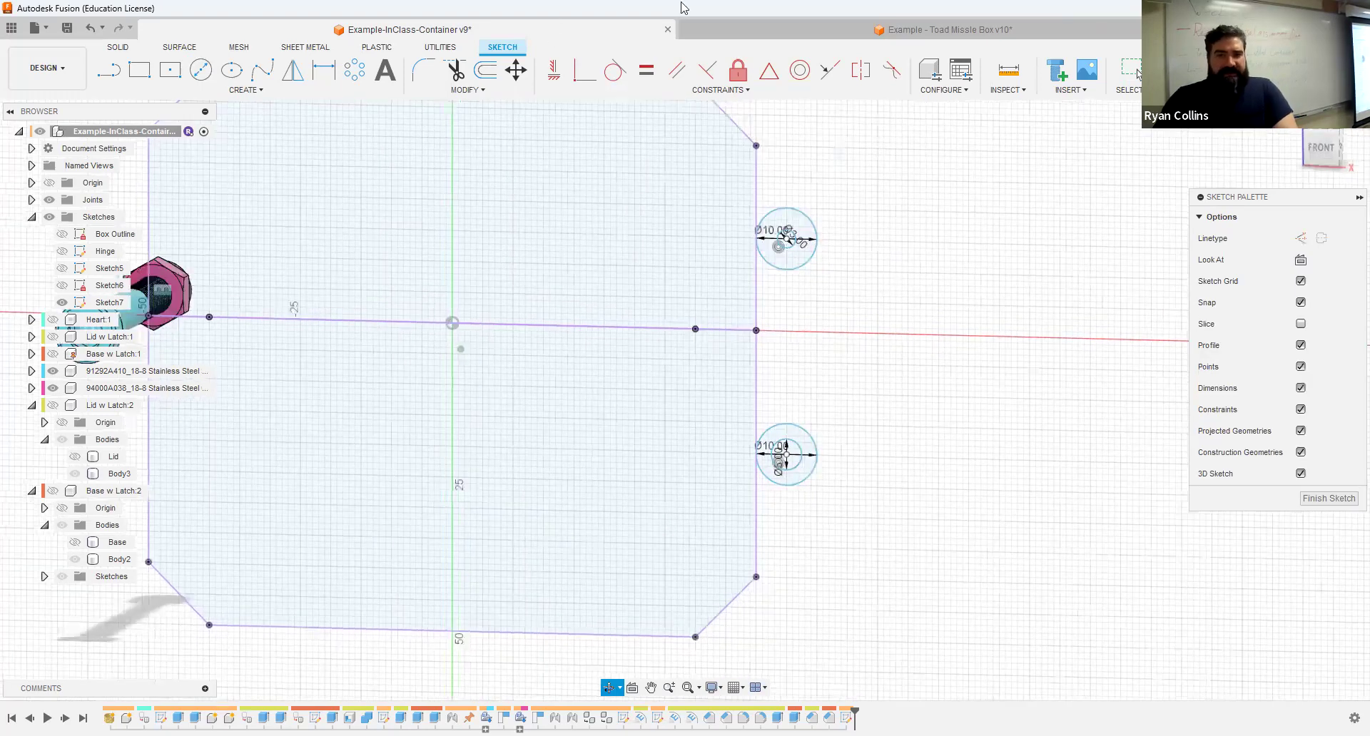
click(836, 35)
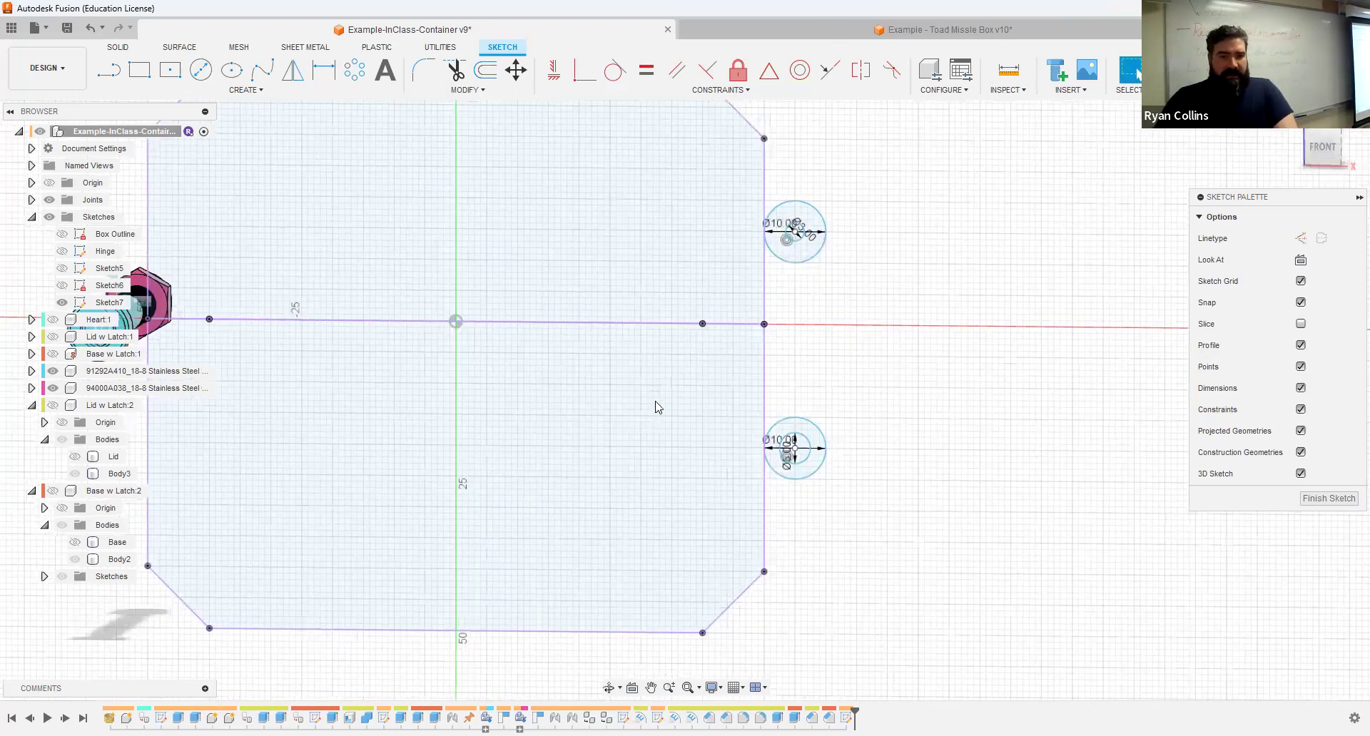
scroll(650, 428, up, 5)
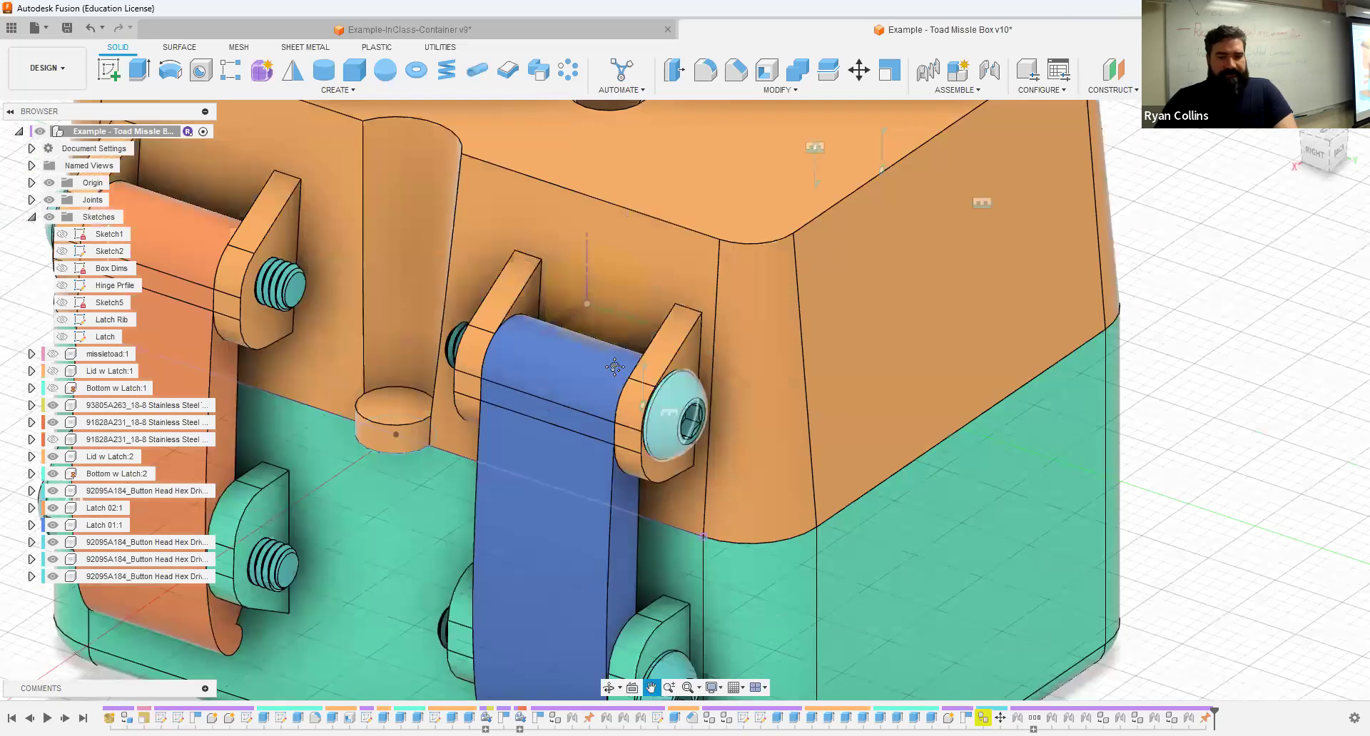
middle_drag(757, 412, 749, 398)
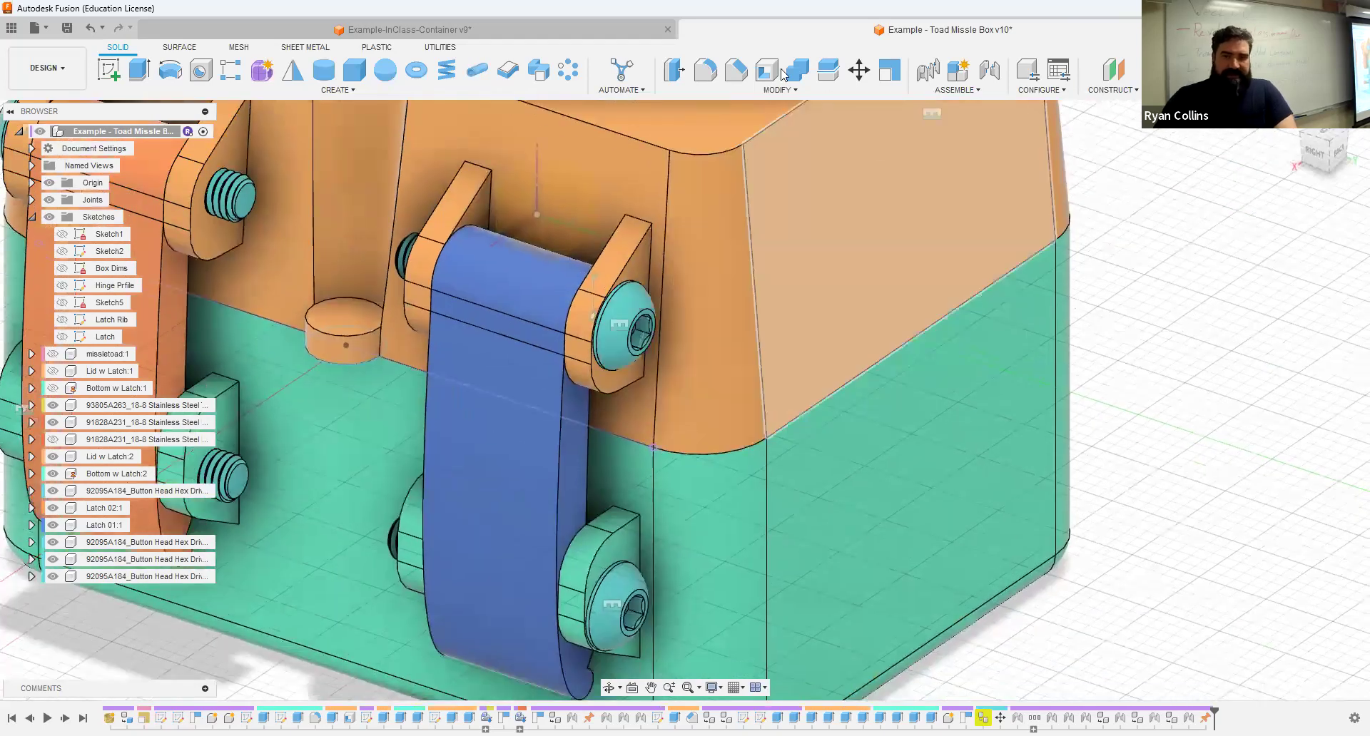
Step: Switch back to the Example-InClass-Container design and sketch a spline from the container's right edge above the lid's pivot circles to the 10 mm circle's outermost point
click(579, 32)
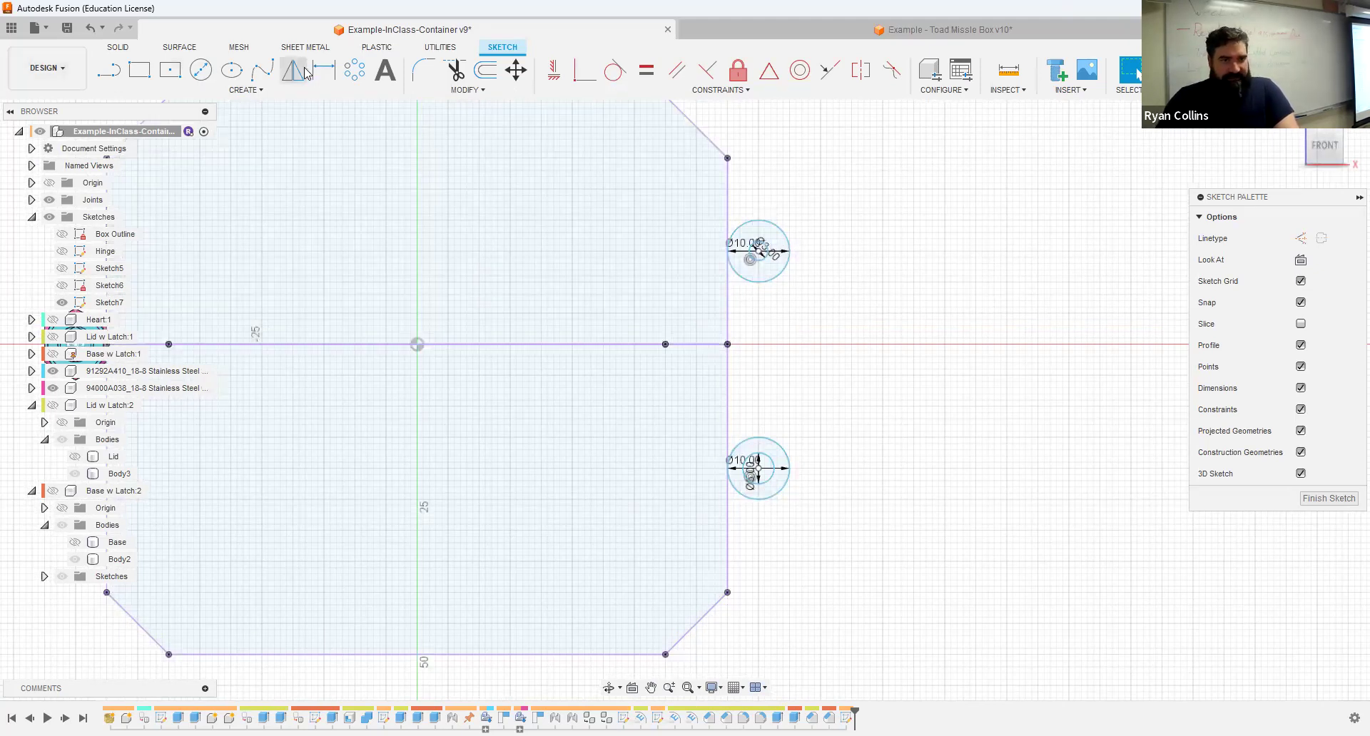
click(263, 70)
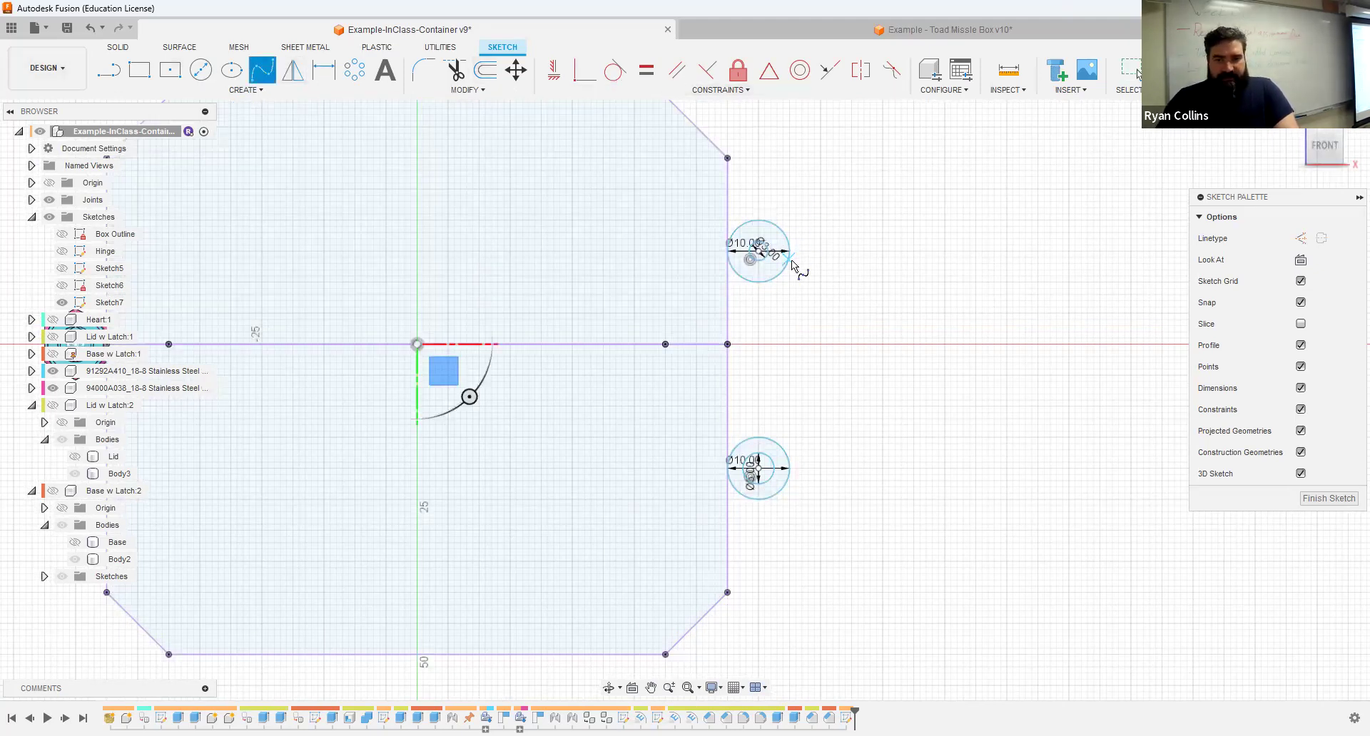
click(727, 171)
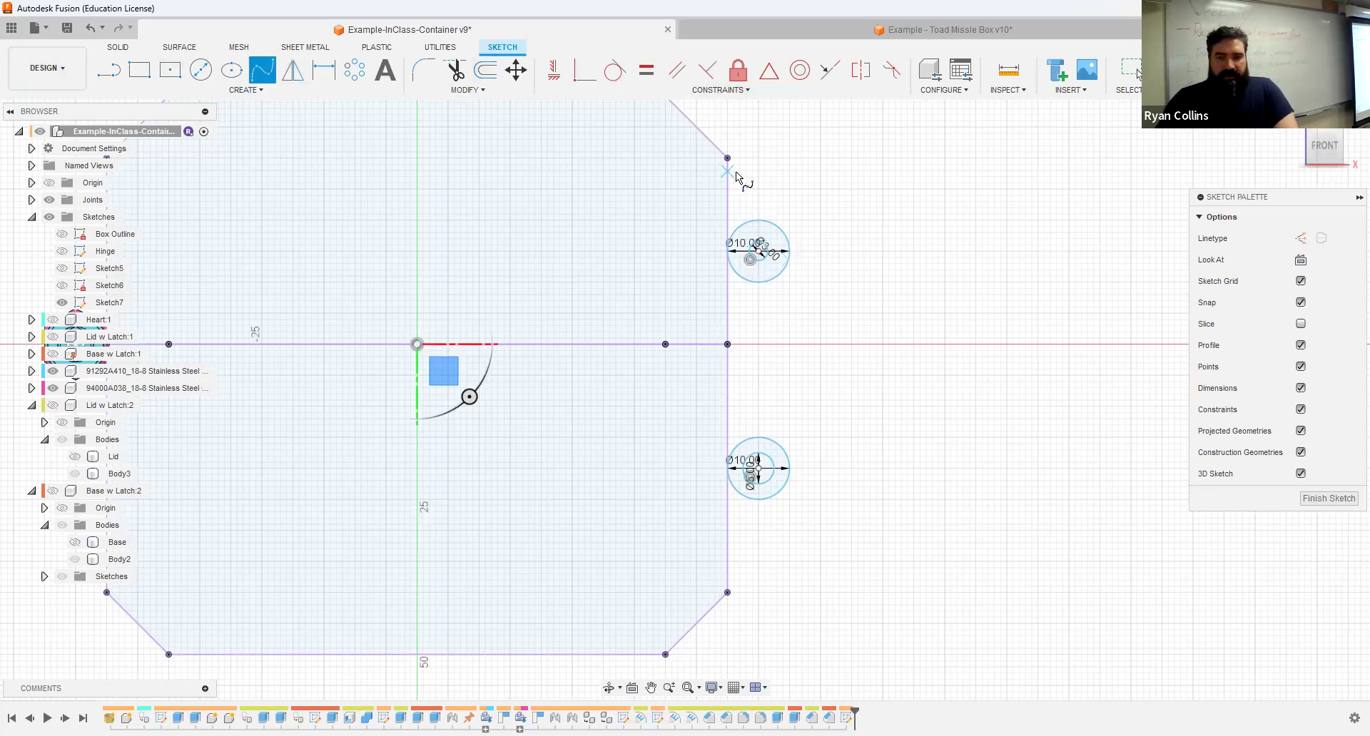
click(789, 189)
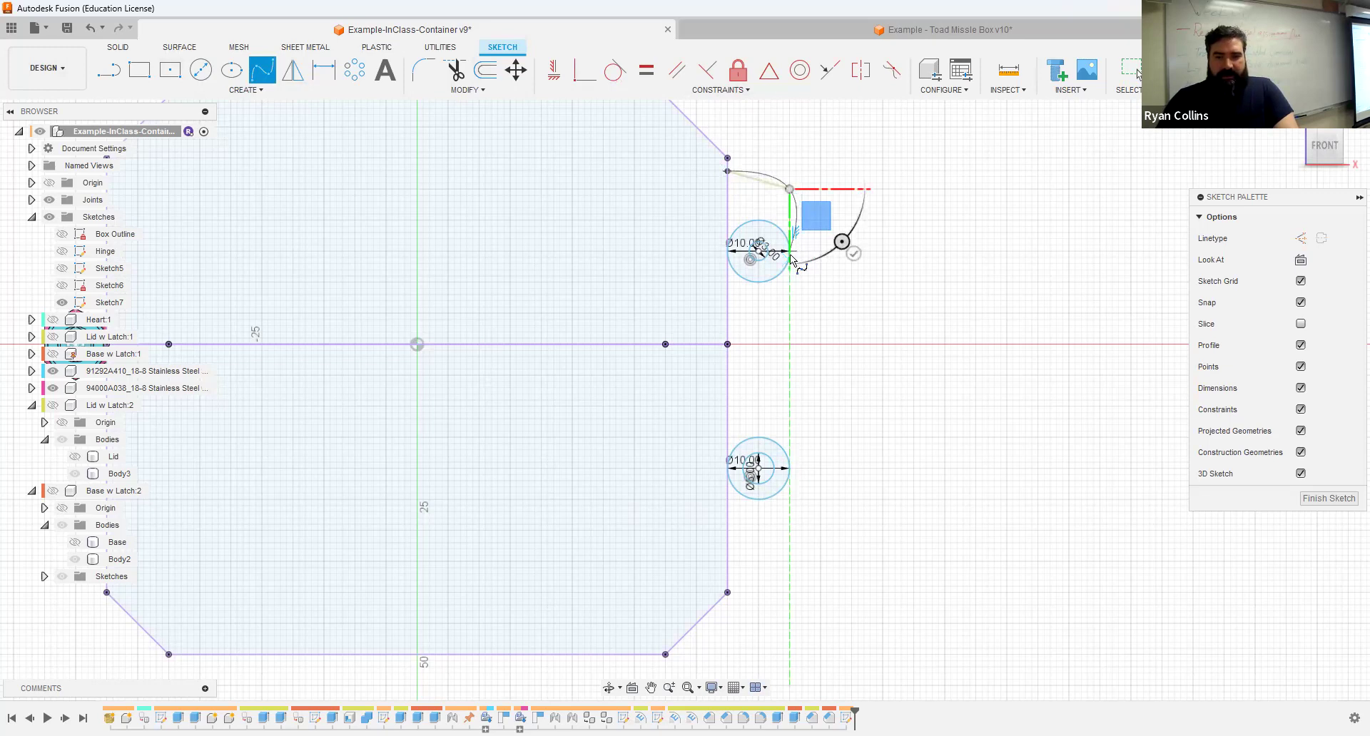
click(790, 254)
key(Escape)
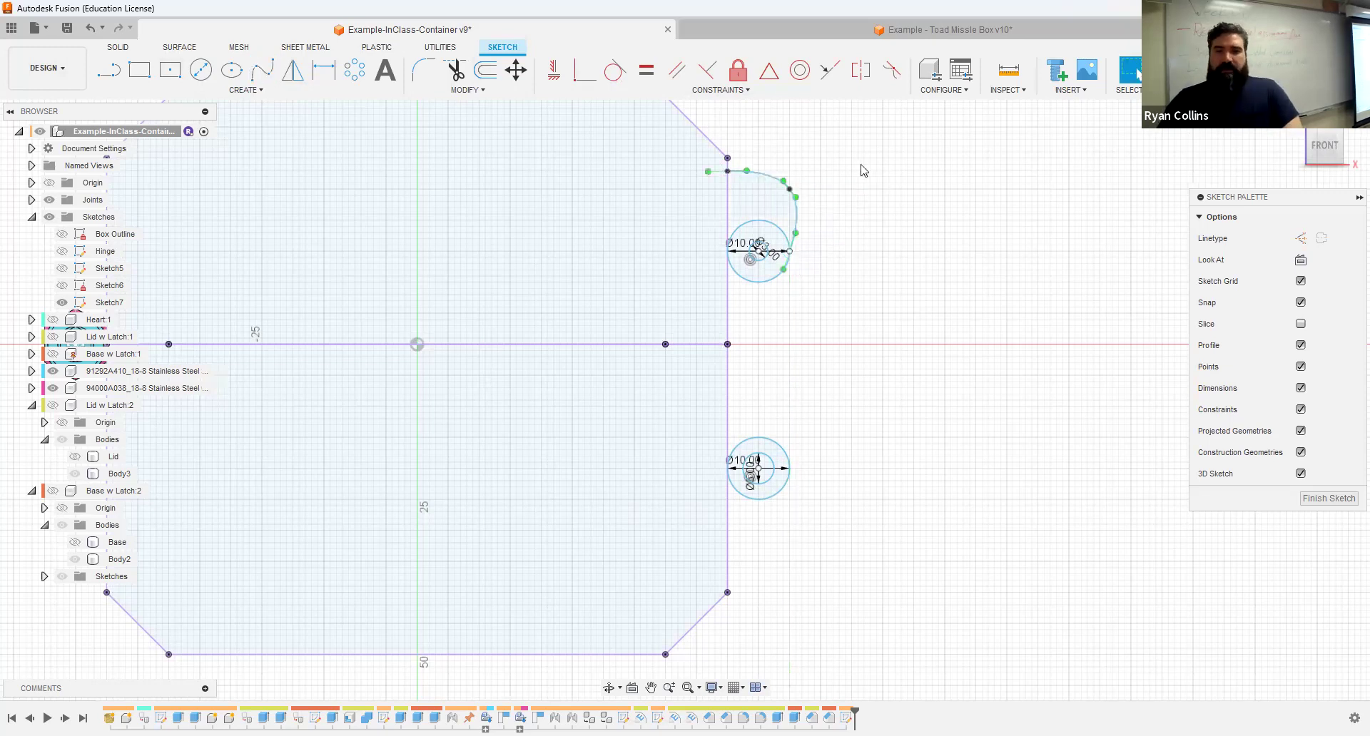
Step: Reshape the spline above the lid's pivot circles by moving its middle fit point inward to X 58 mm, Z 24 mm
click(792, 196)
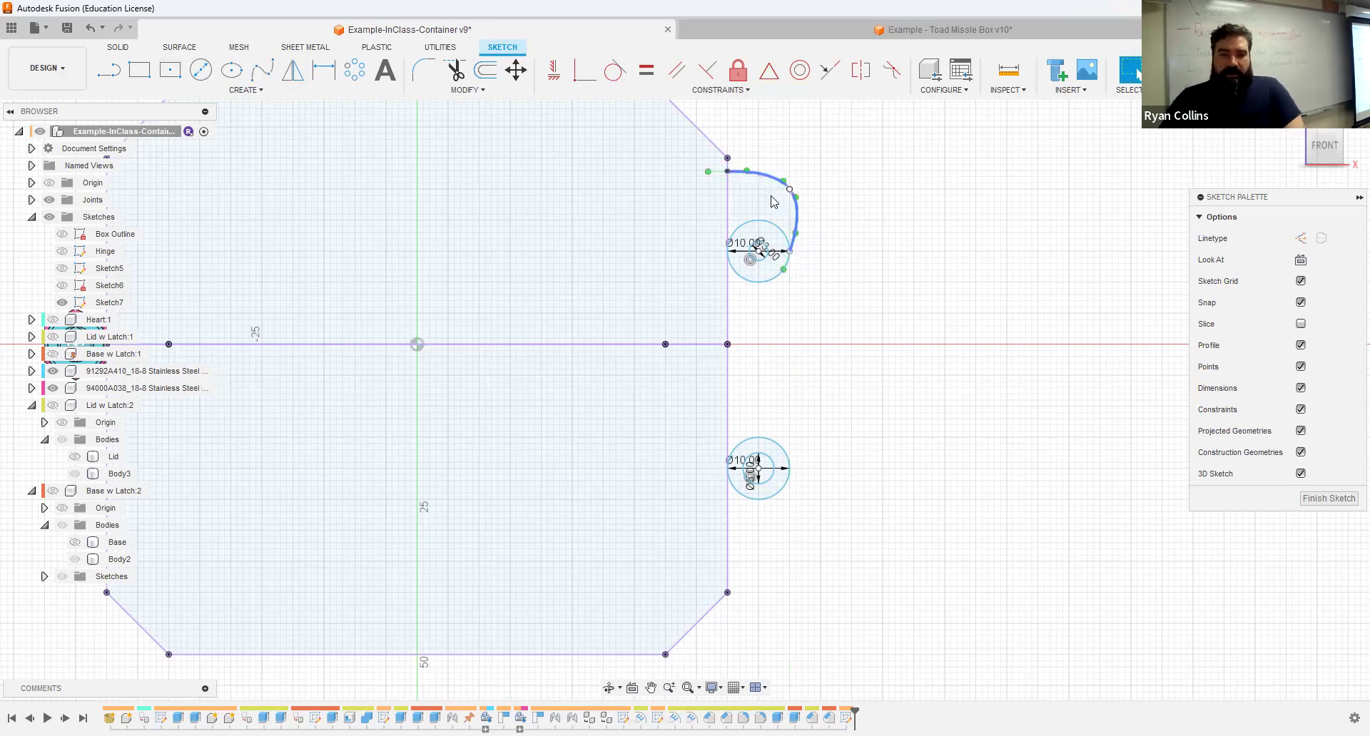
click(772, 199)
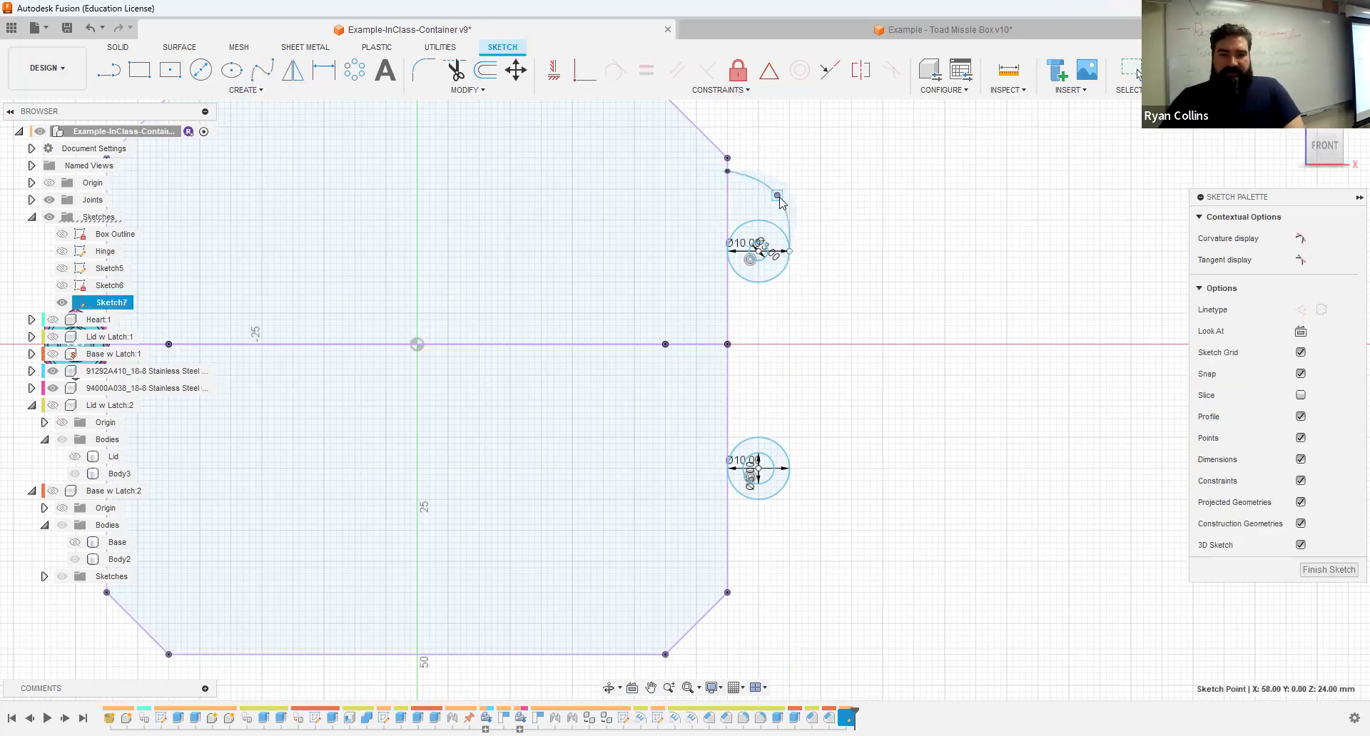
click(877, 227)
Step: Close the lid's lobe with a three-point spline from the container edge below the pivot circles to the upper spline's end on the 10 mm circle
click(262, 69)
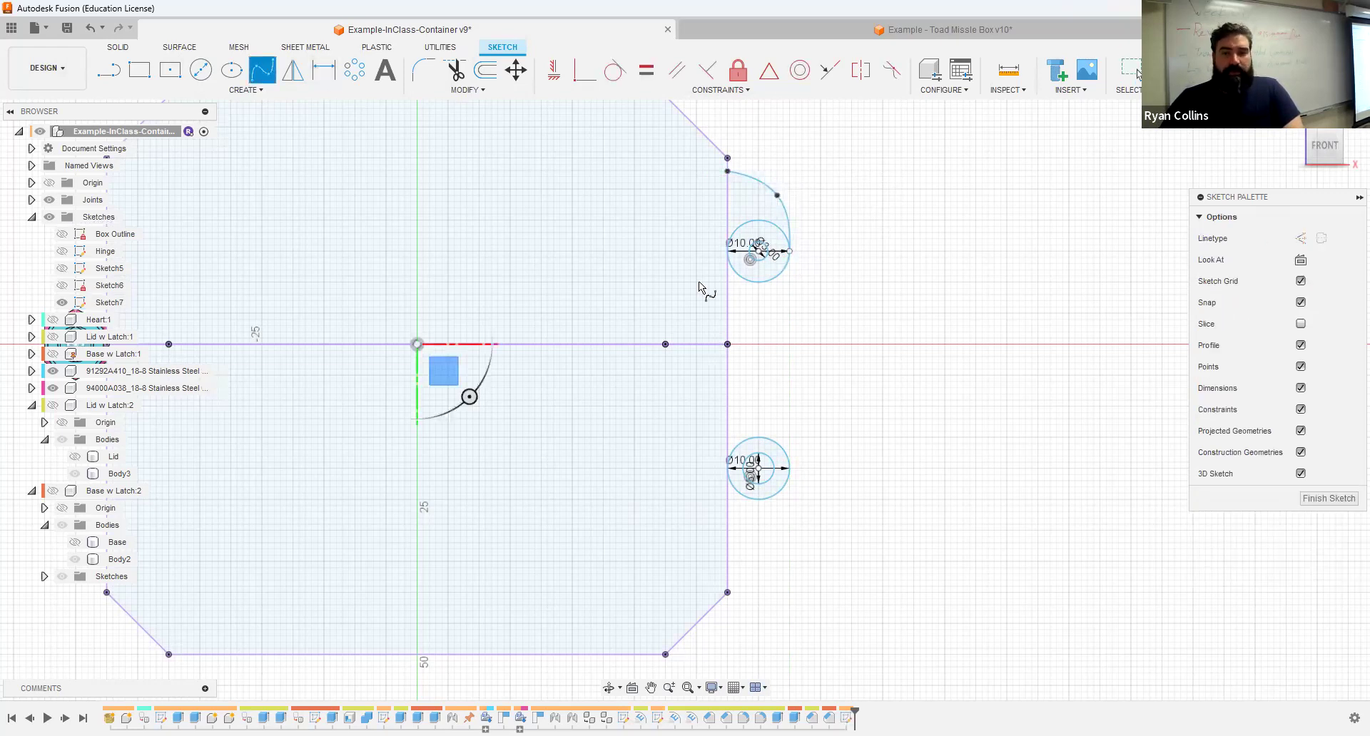
click(727, 316)
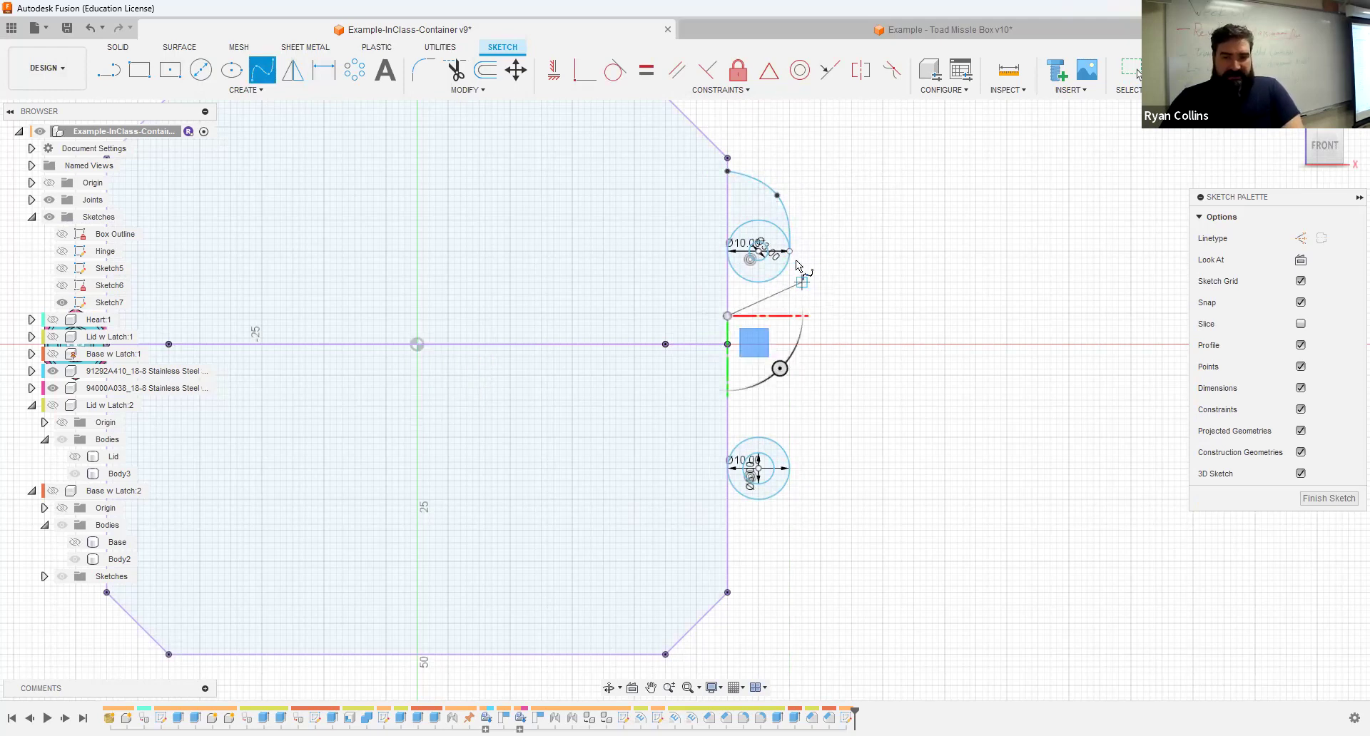
click(770, 295)
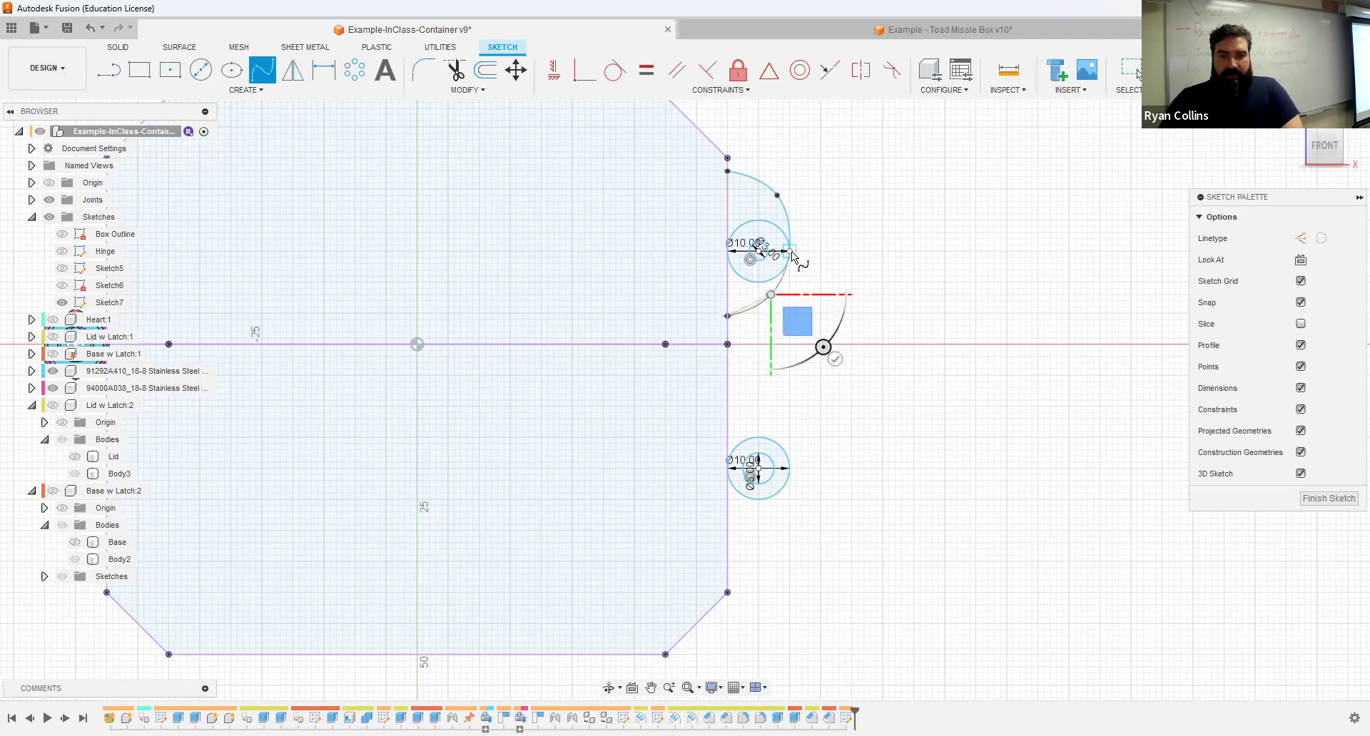
click(791, 252)
click(835, 358)
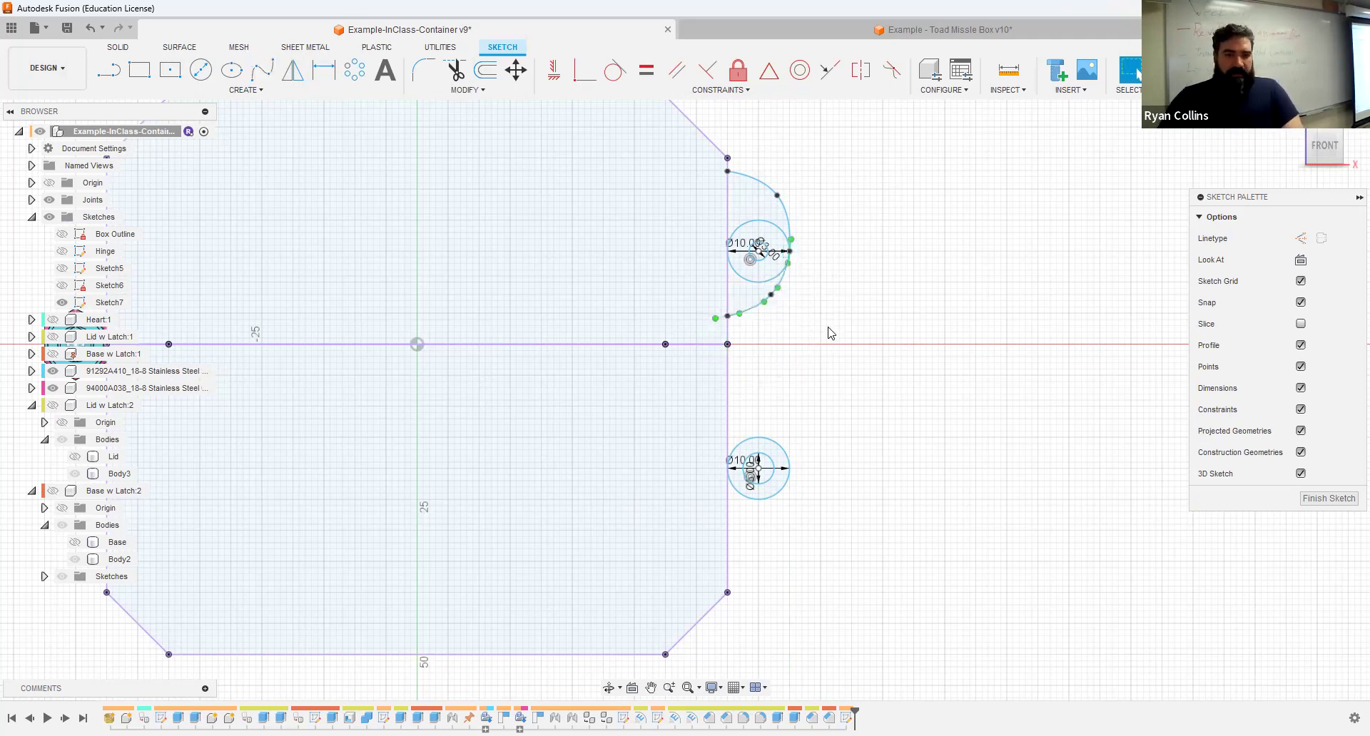
Step: Sketch an ellipse 20 mm wide and about 30 mm high around the base's pivot circles, centred where the 10 mm circle touches the container edge
scroll(764, 342, up, 3)
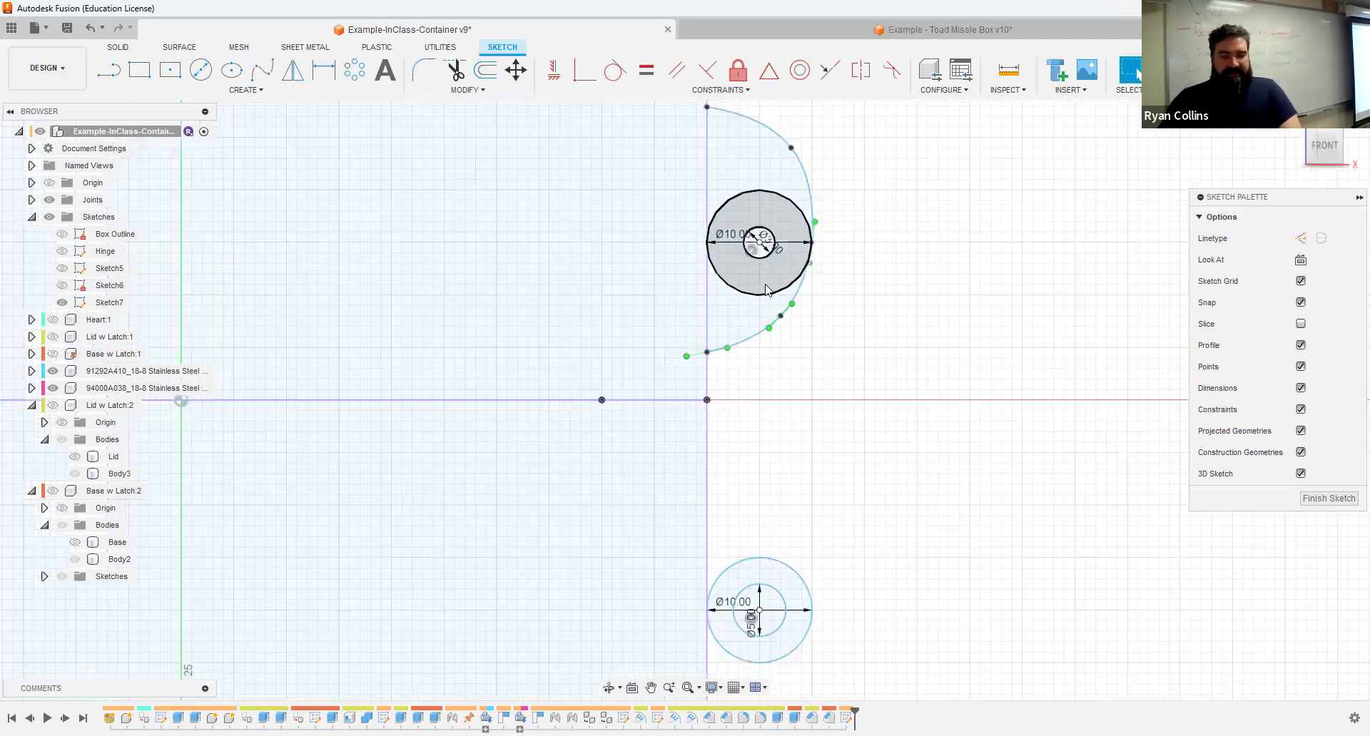
middle_drag(842, 402, 811, 241)
scroll(879, 477, down, 2)
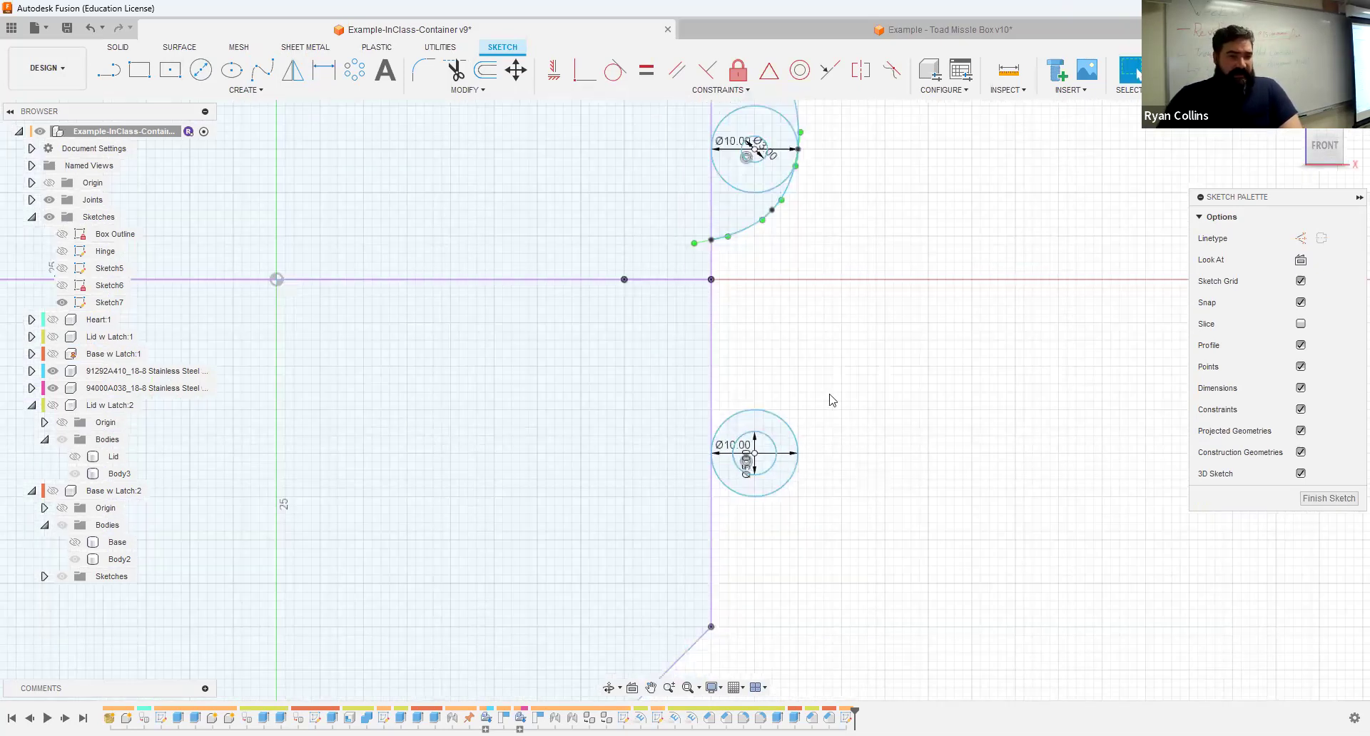
click(227, 74)
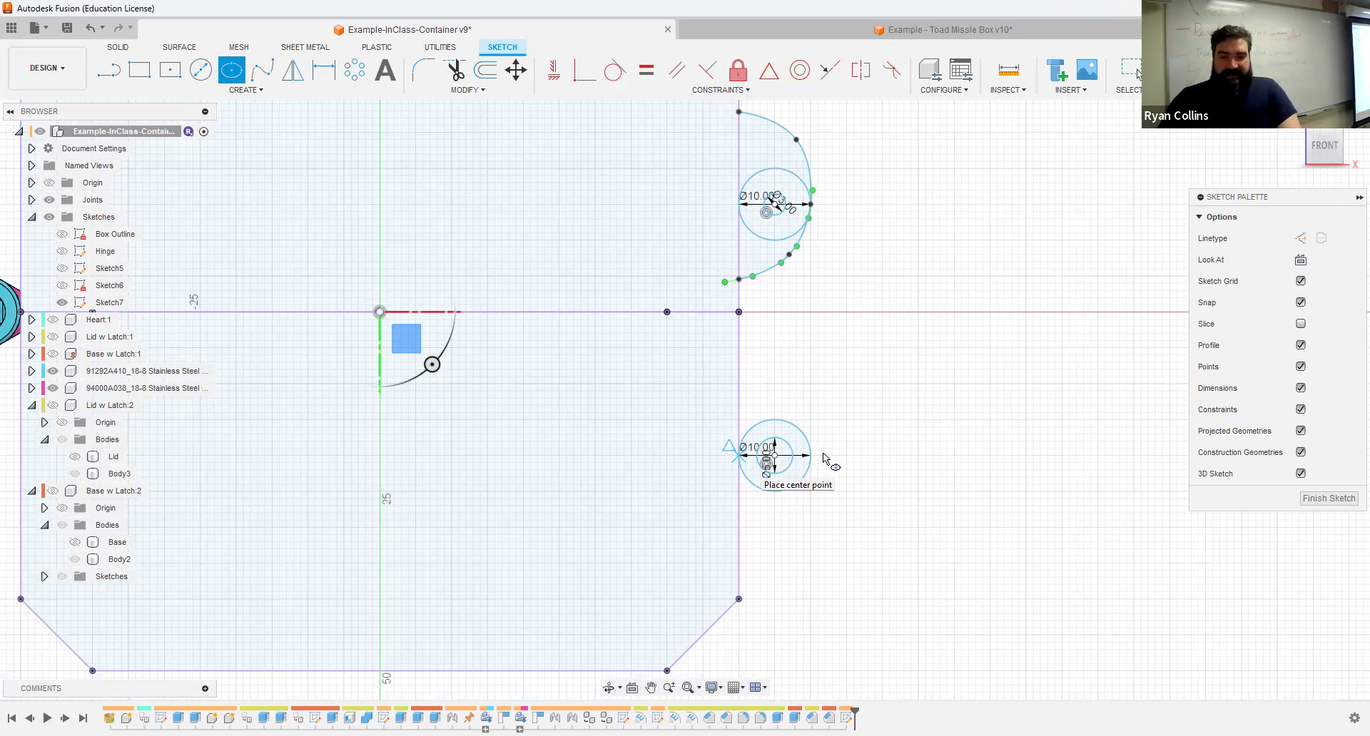
scroll(811, 458, up, 3)
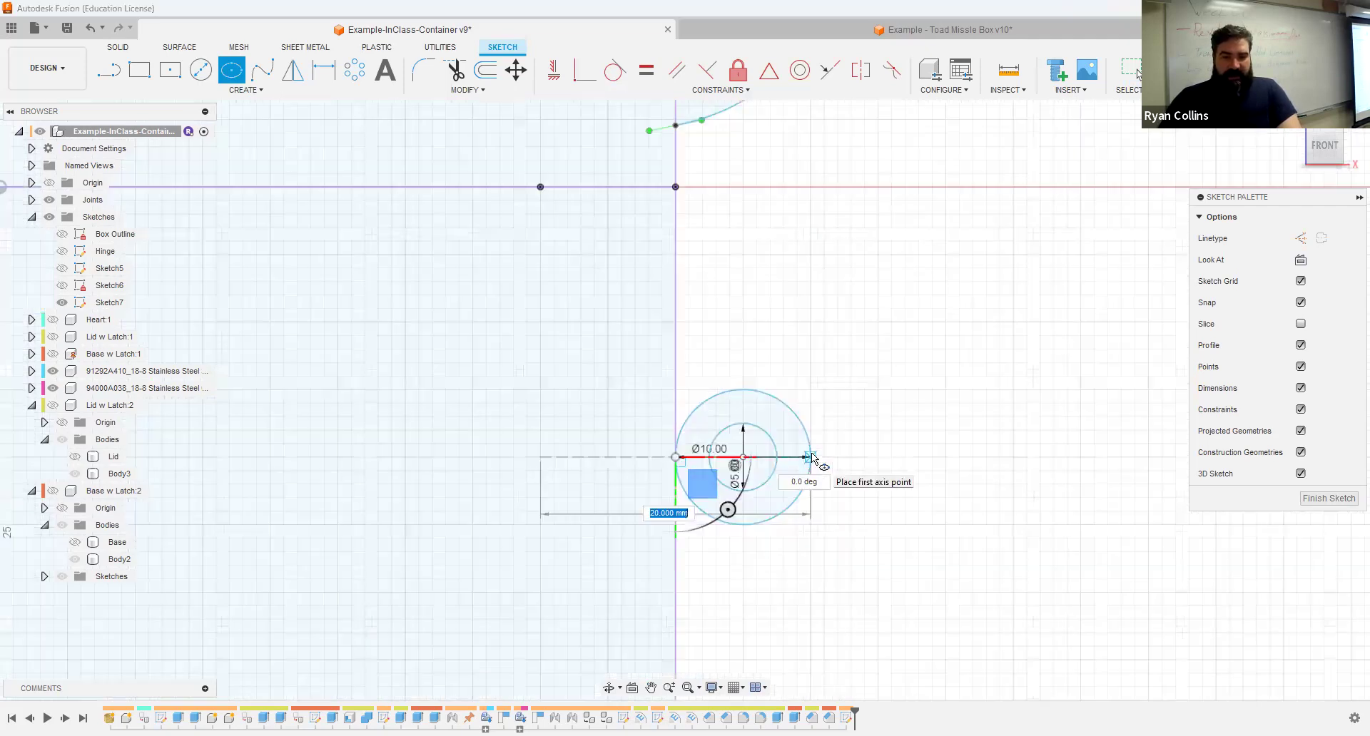
click(811, 458)
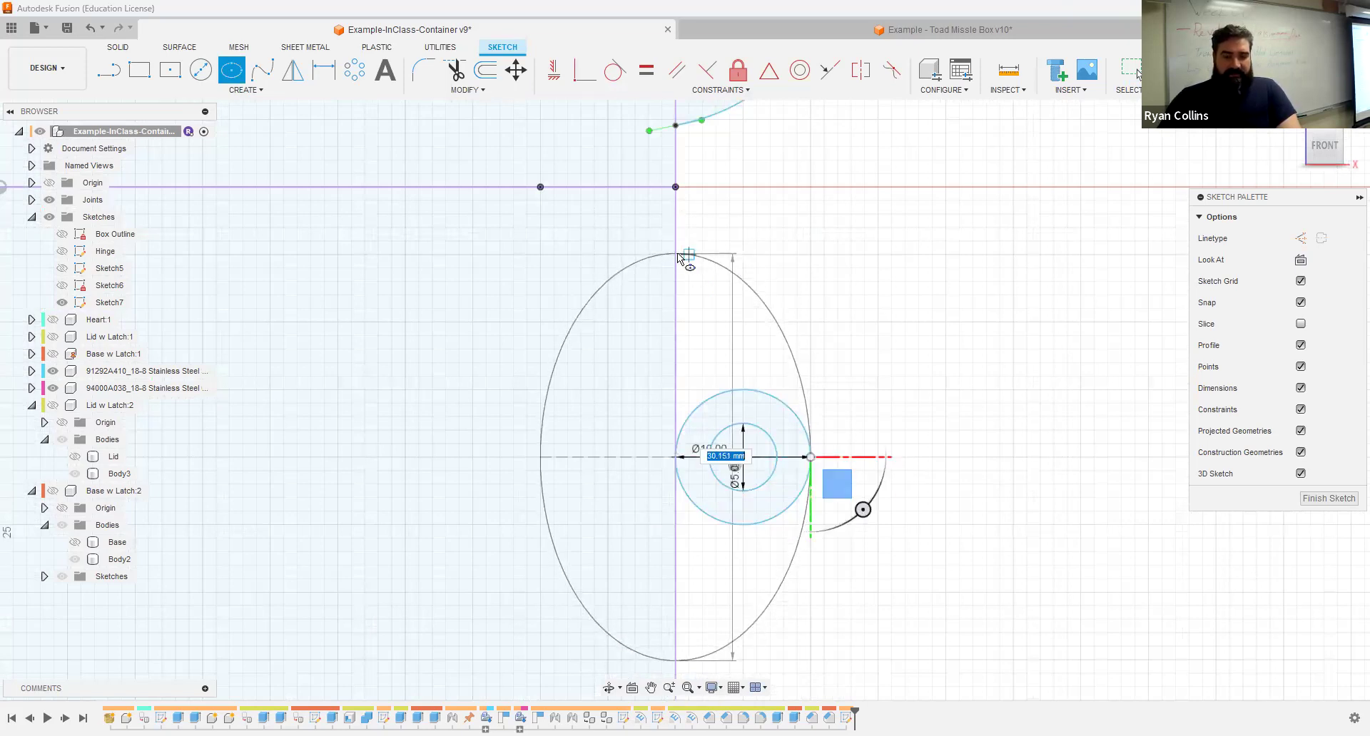
click(677, 255)
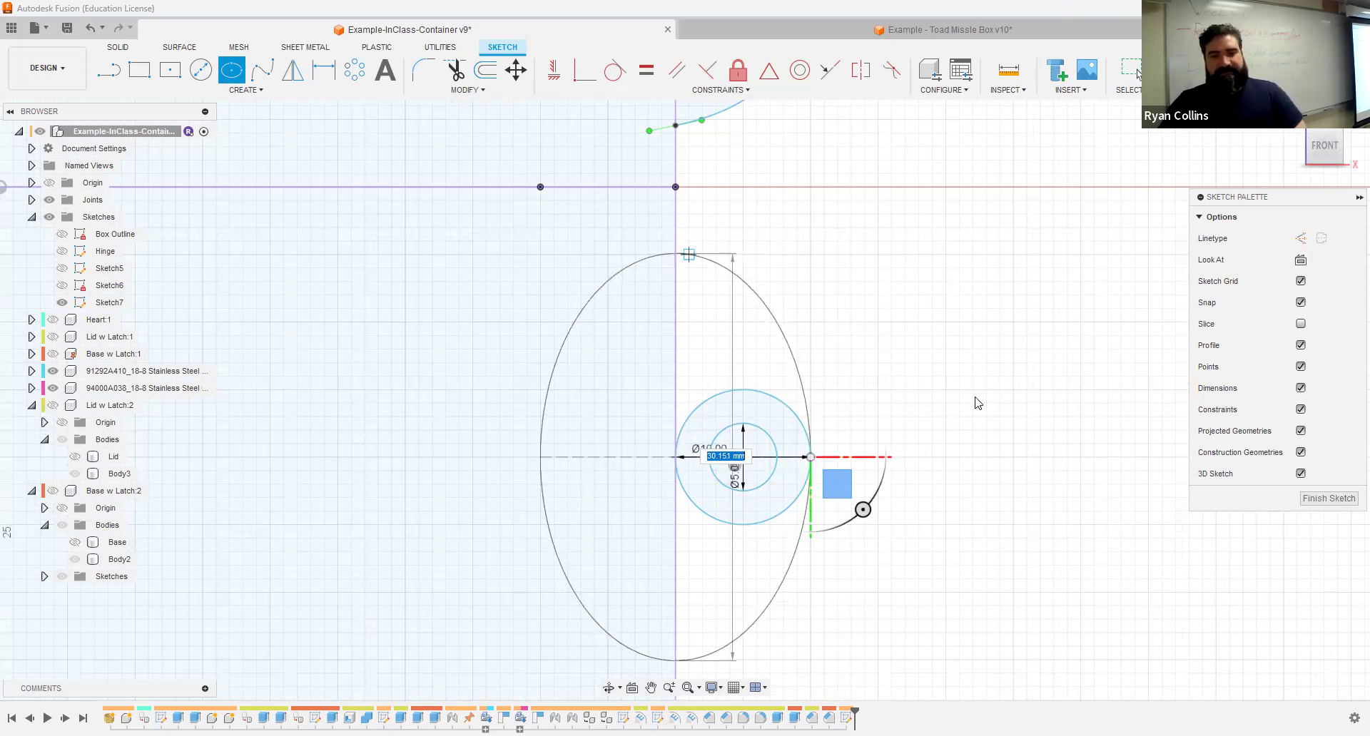
scroll(983, 414, down, 5)
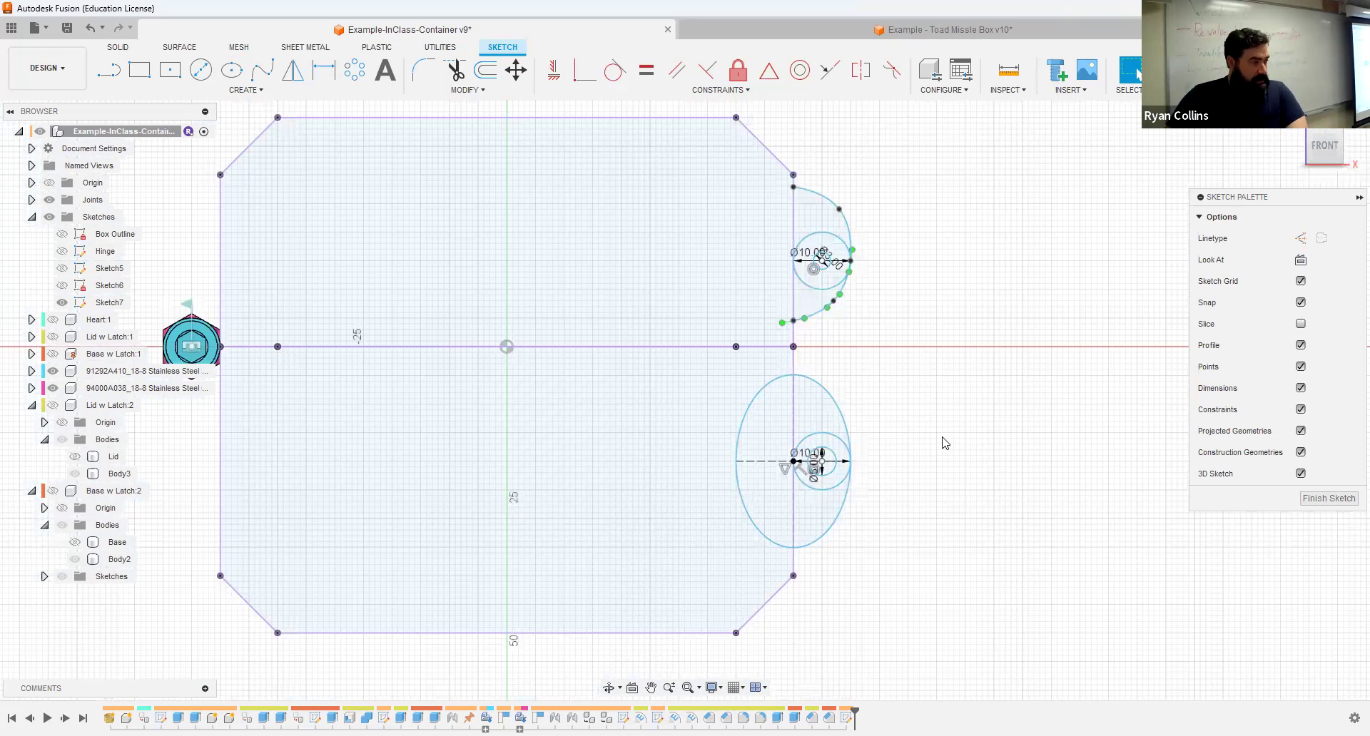
Step: Finish the lobe sketch and rename it Latch Lobe
shift+middle_drag(928, 439, 885, 443)
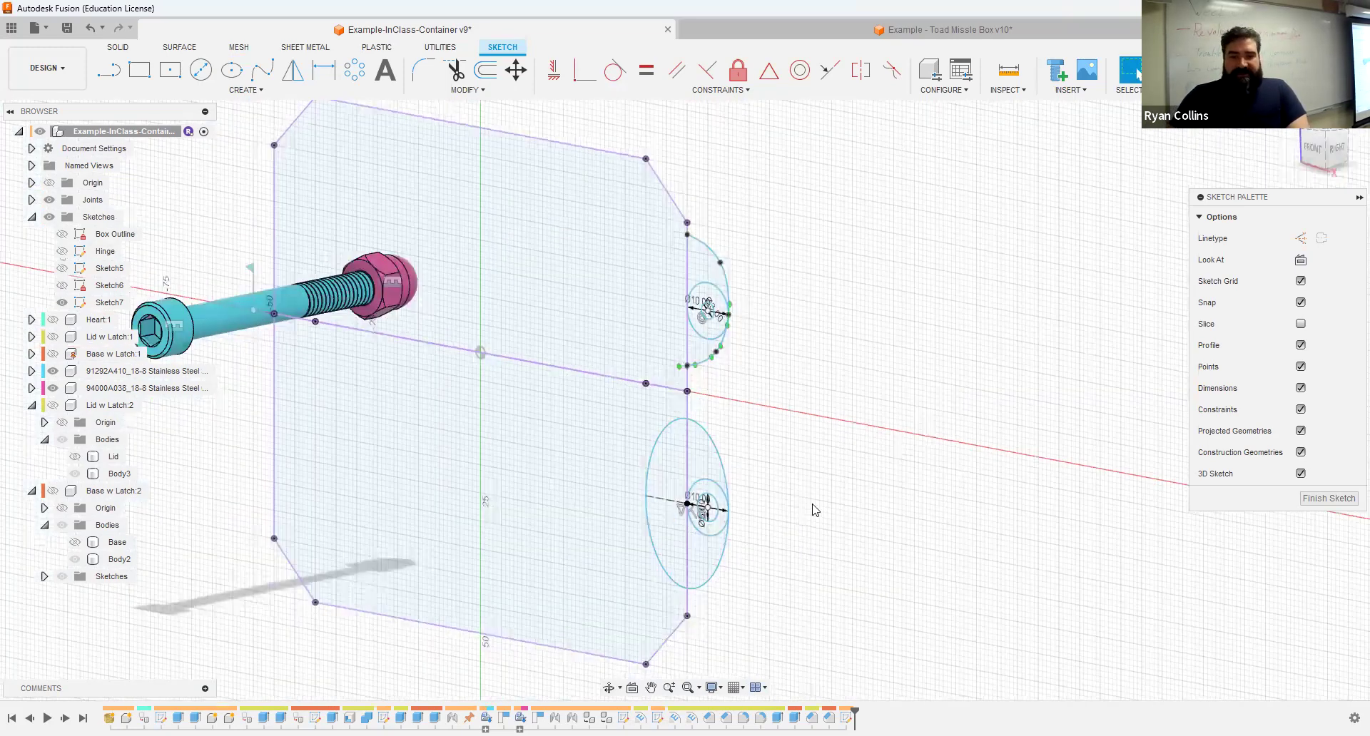
key(e)
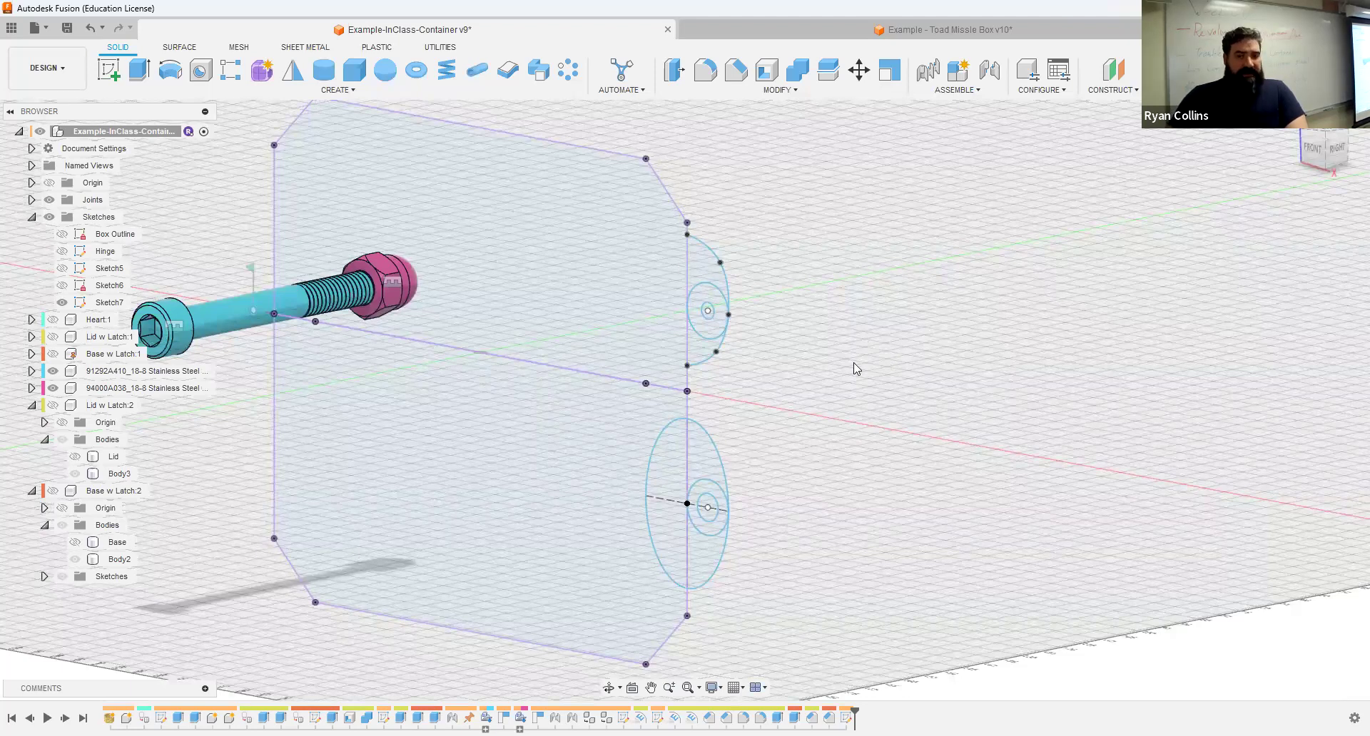
mouse_move(805, 414)
shift+middle_down()
mouse_move(843, 411)
mouse_move(823, 261)
shift+middle_up()
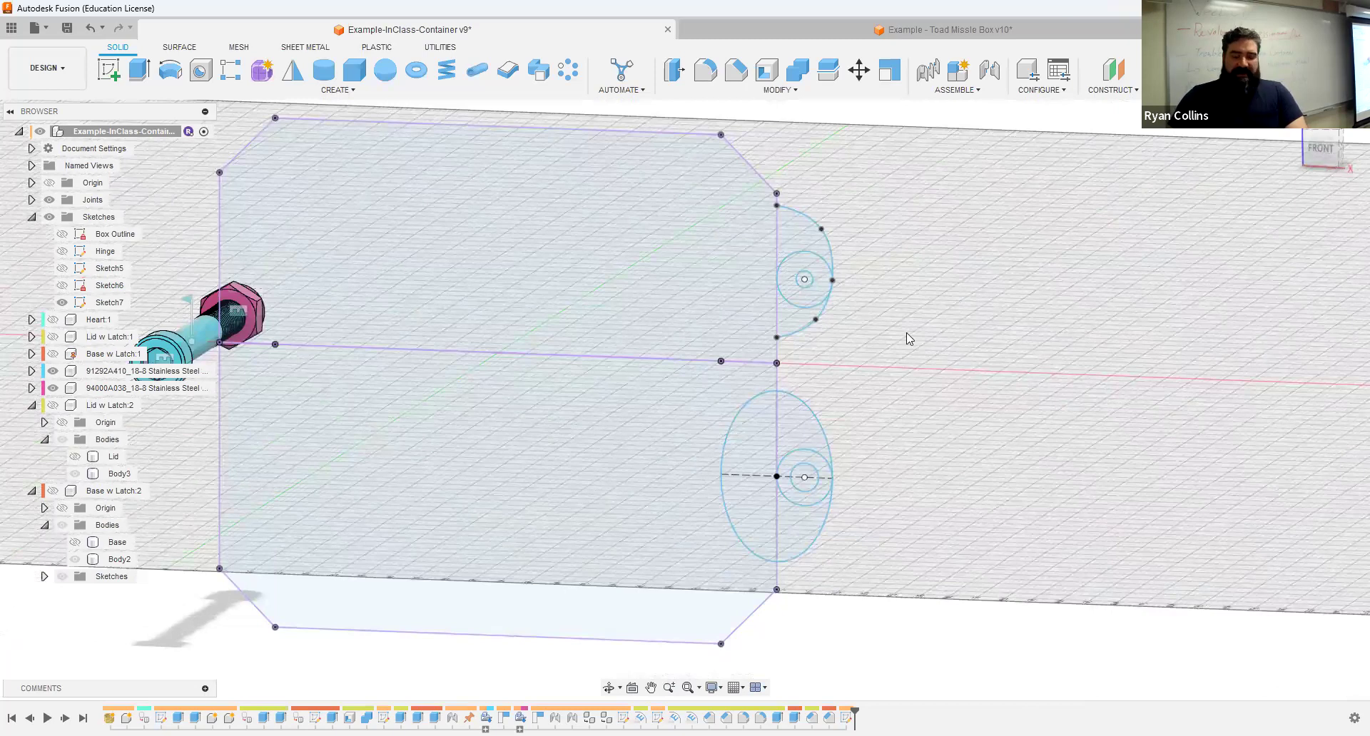
click(114, 304)
text(L)
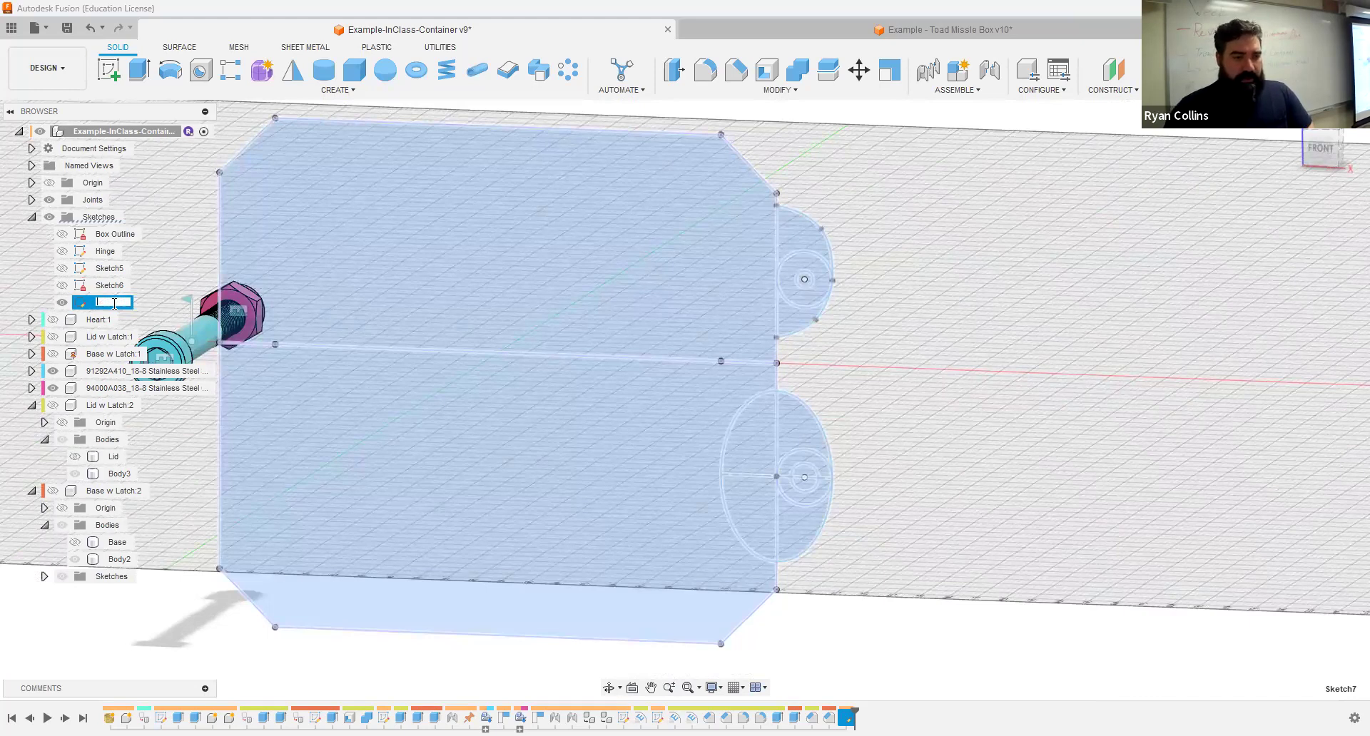
text(atch Lobe)
key(Return)
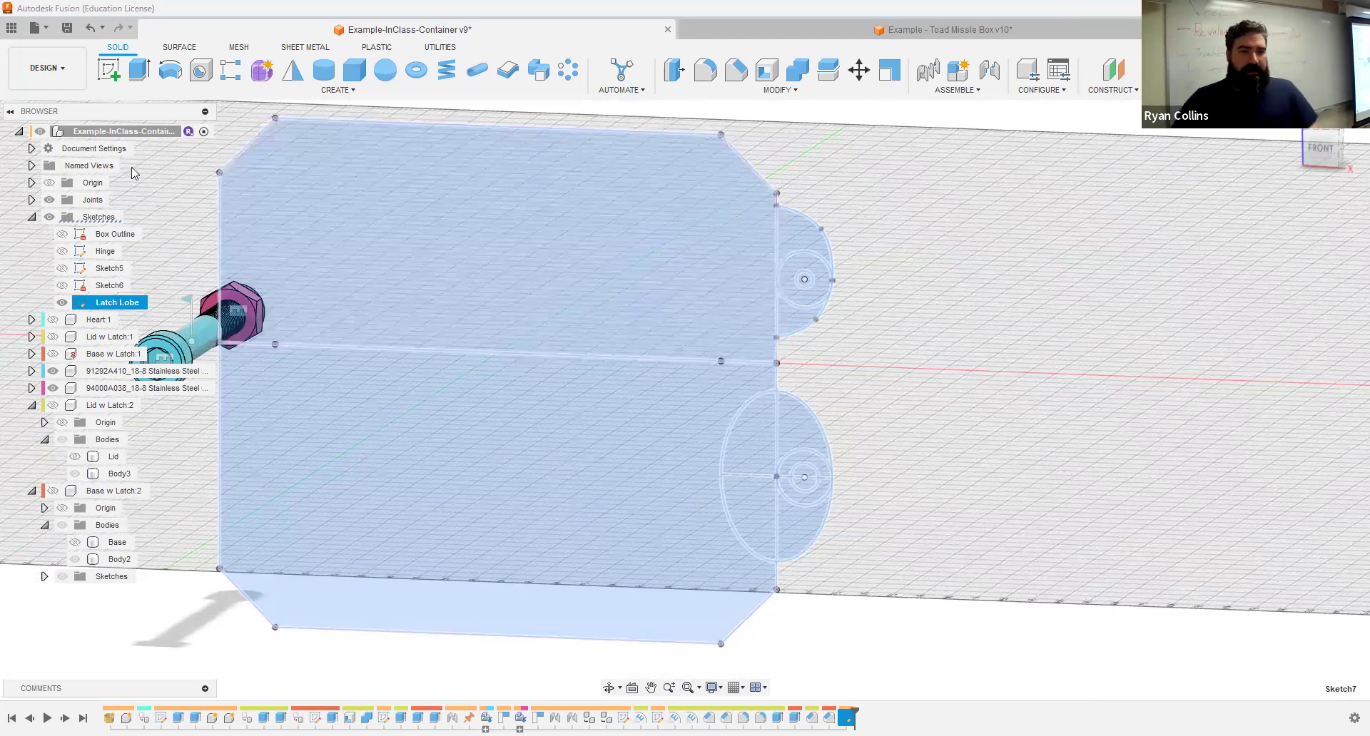
Step: Create a new sketch on the plane of the Latch Lobe sketch and name it Latch
click(104, 71)
click(557, 251)
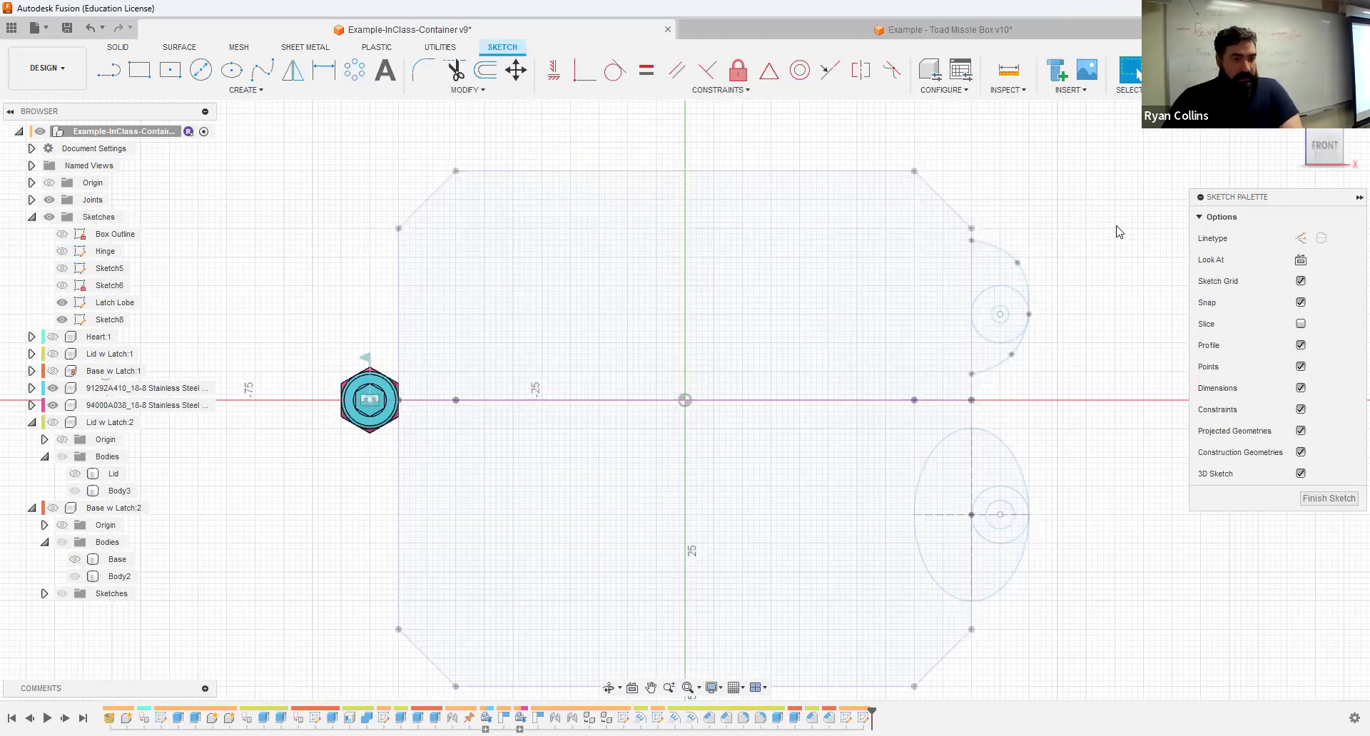
double_click(107, 319)
text(Latch)
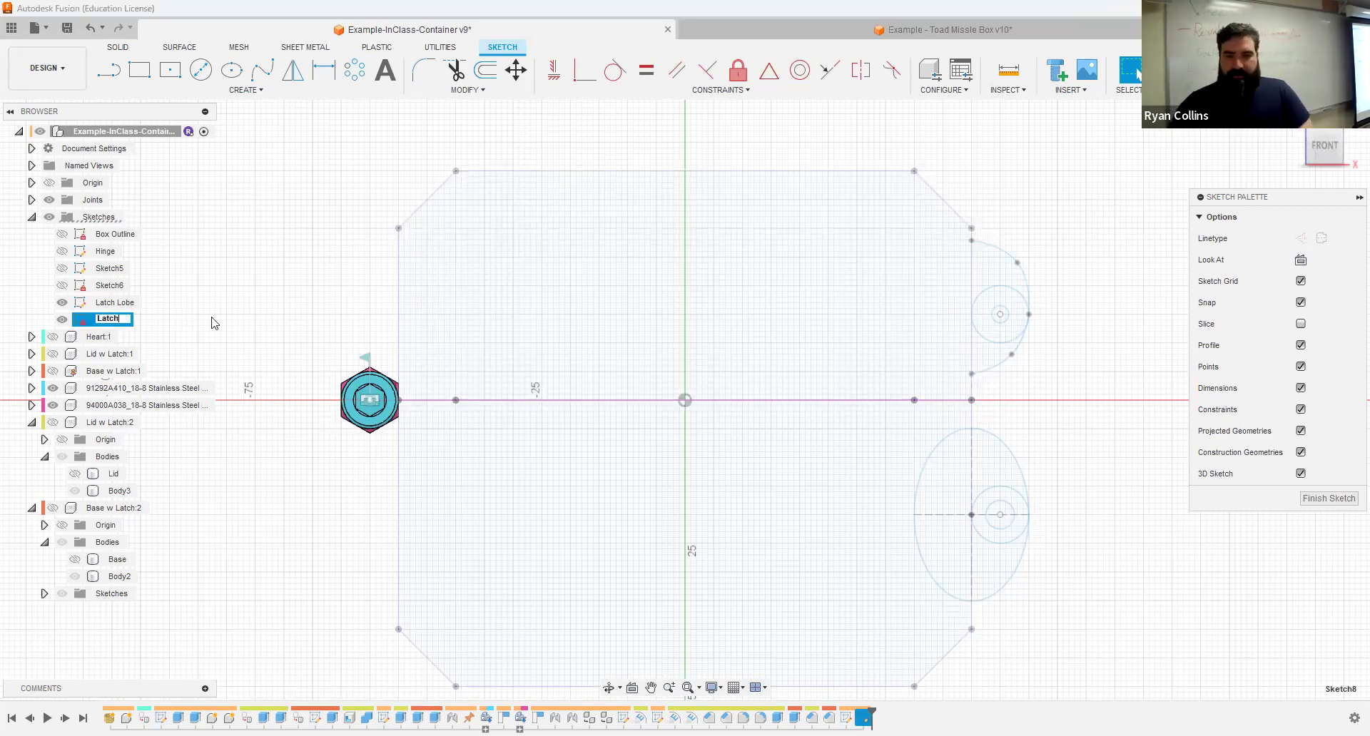
key(Return)
Step: Project the two concentric pivot circles beside the lid and the two beside the base into the Latch sketch
middle_drag(835, 479, 539, 347)
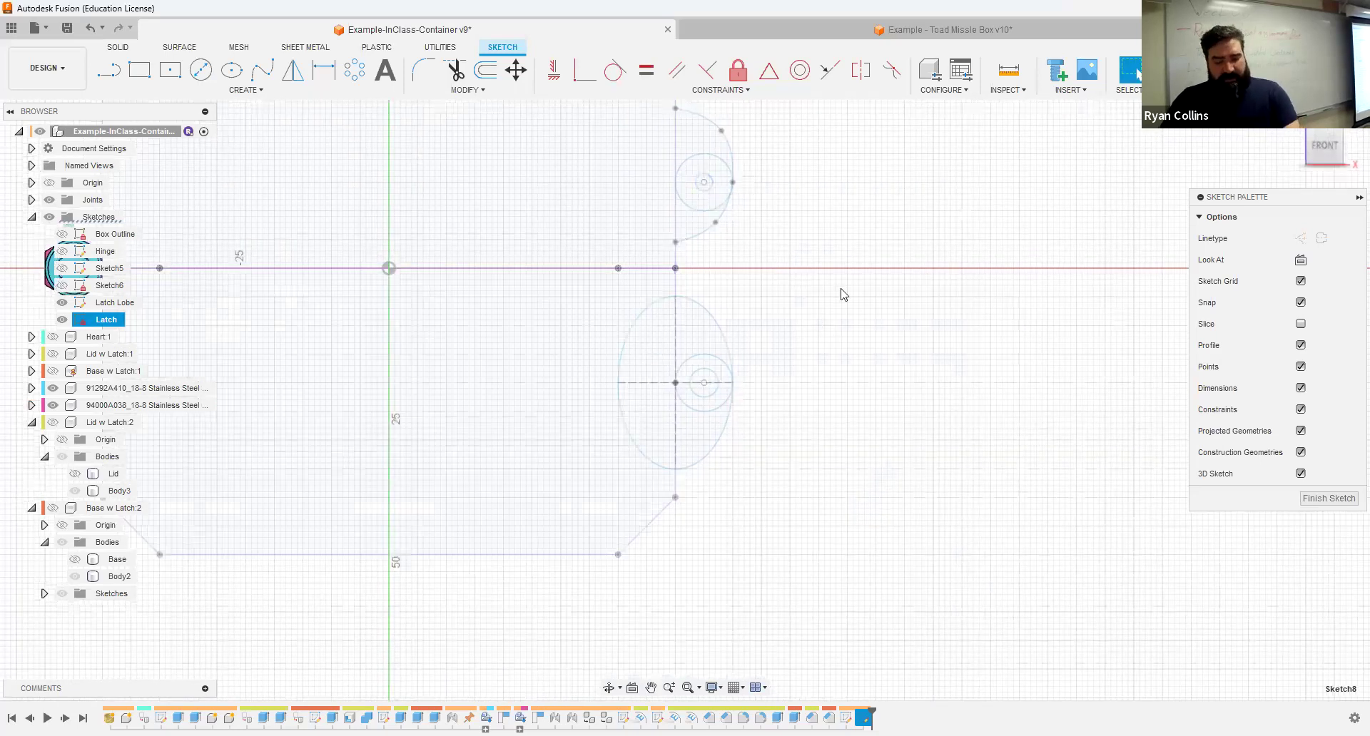
key(p)
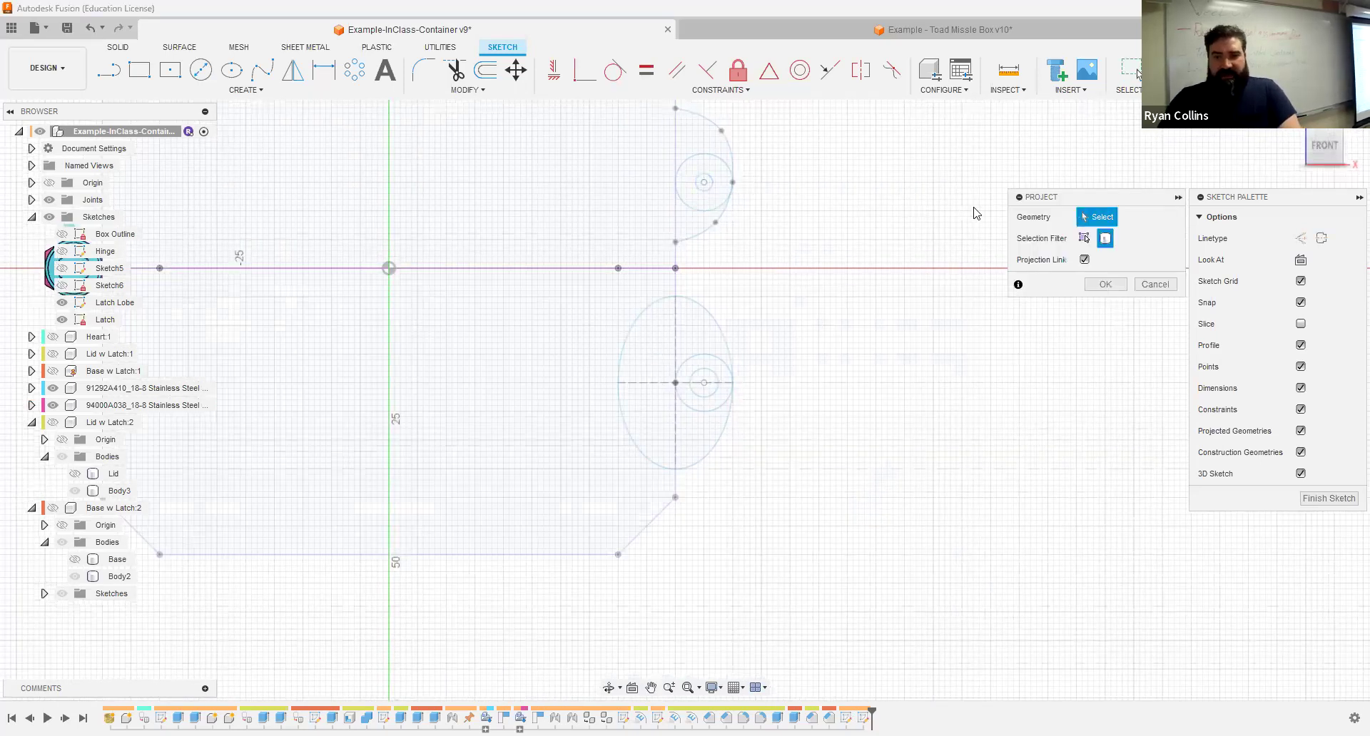
click(1085, 240)
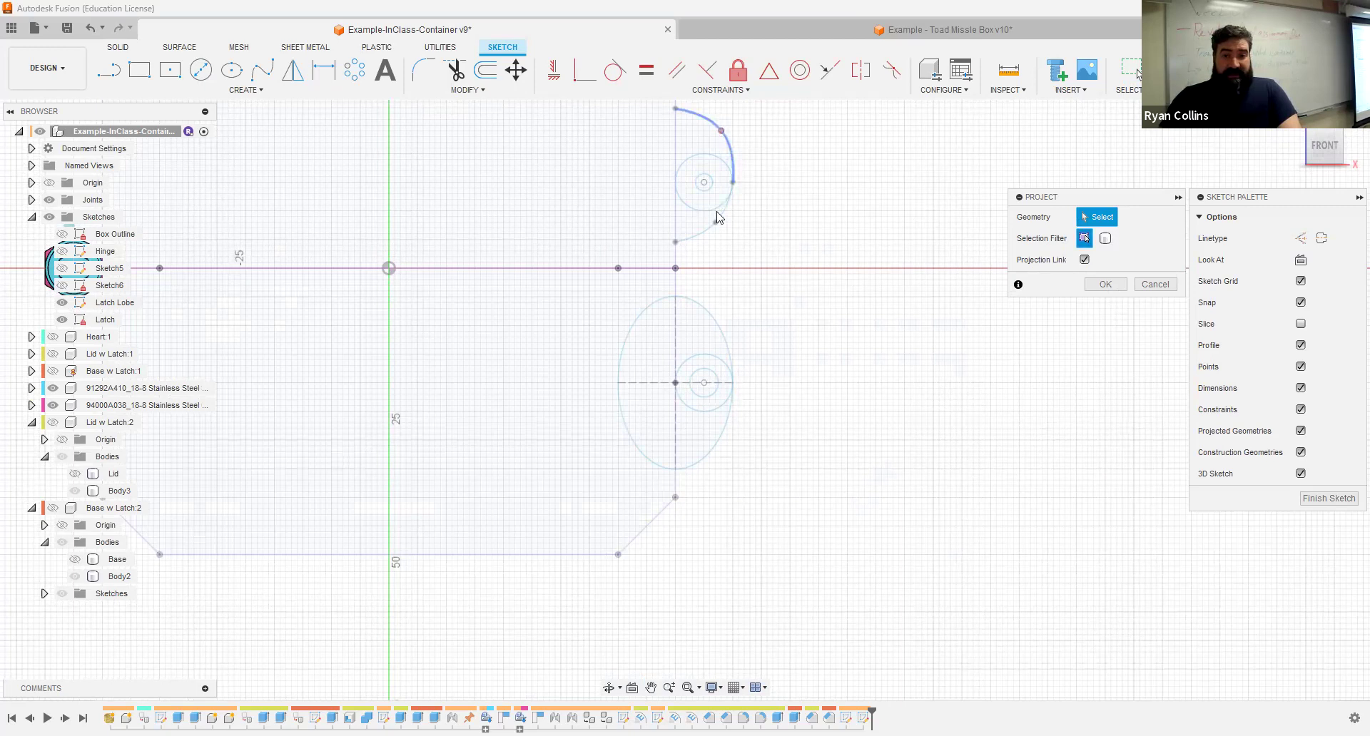
click(727, 183)
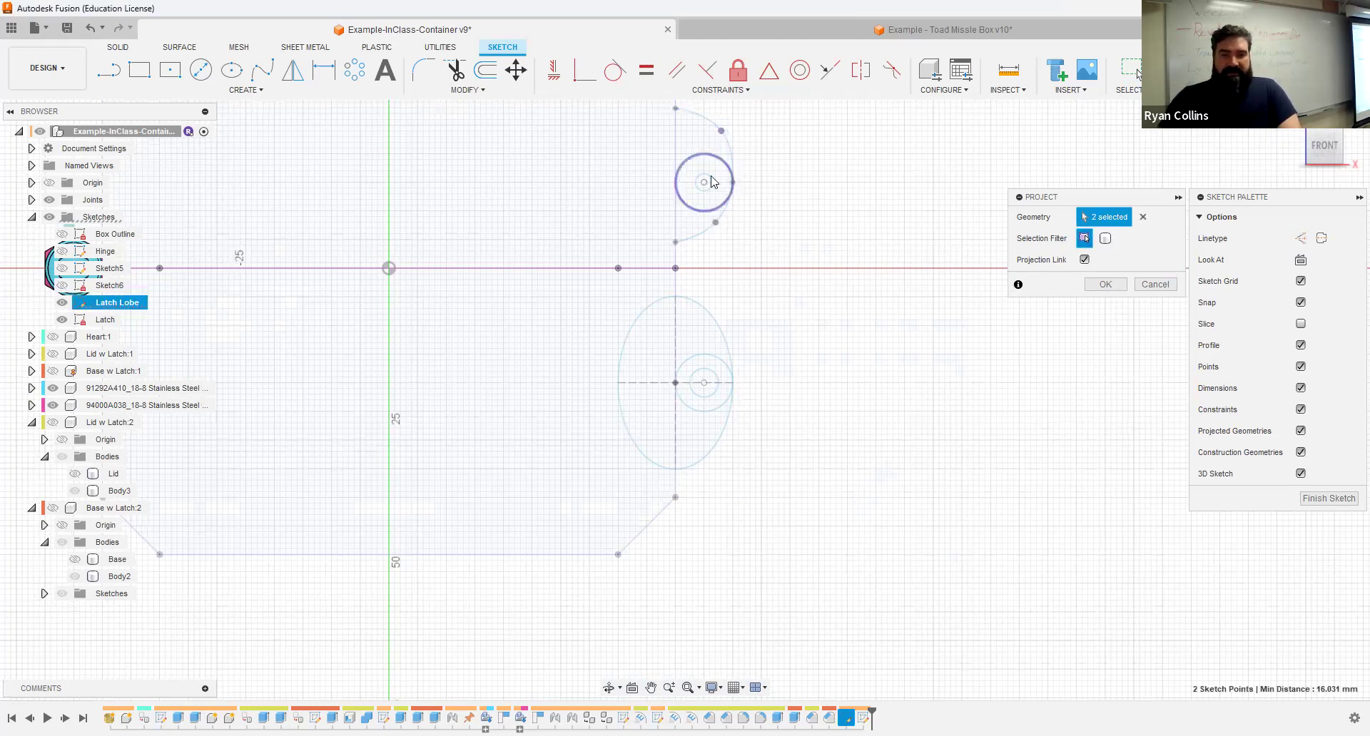
click(707, 380)
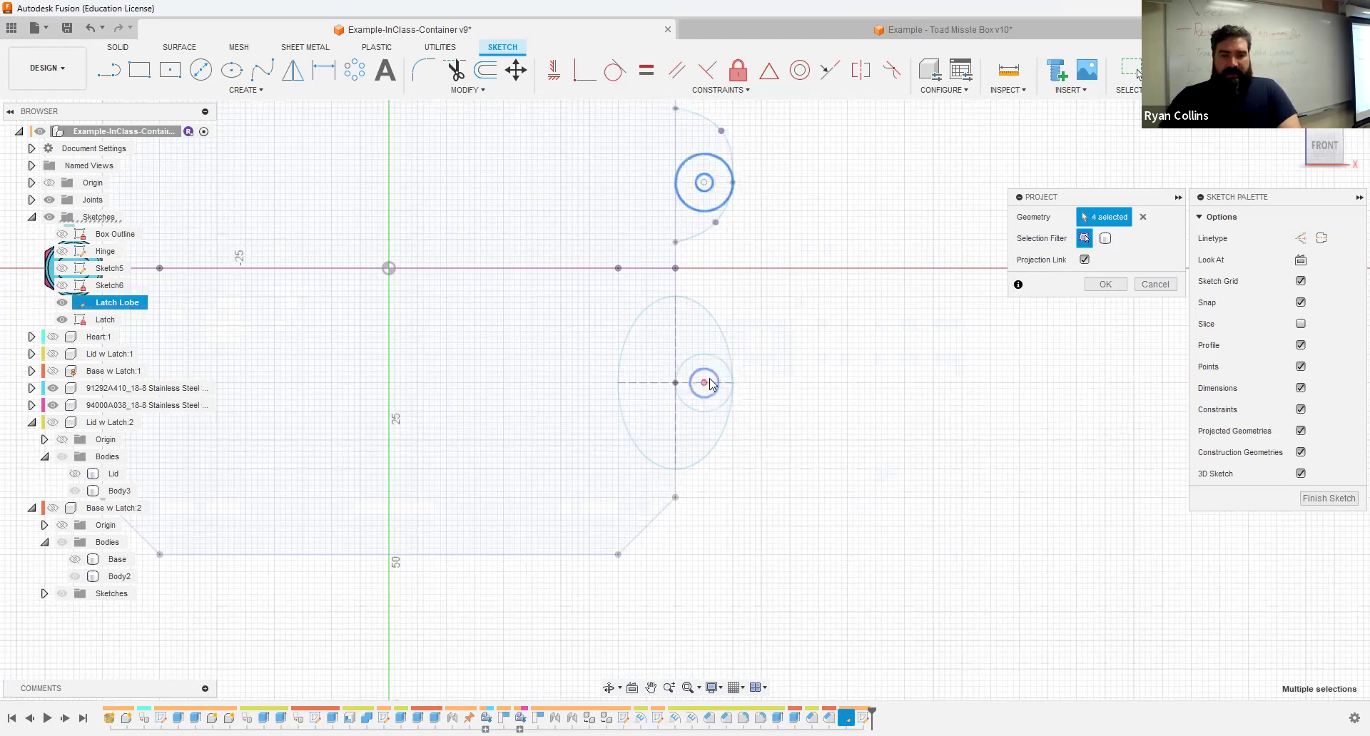
click(720, 364)
click(720, 364)
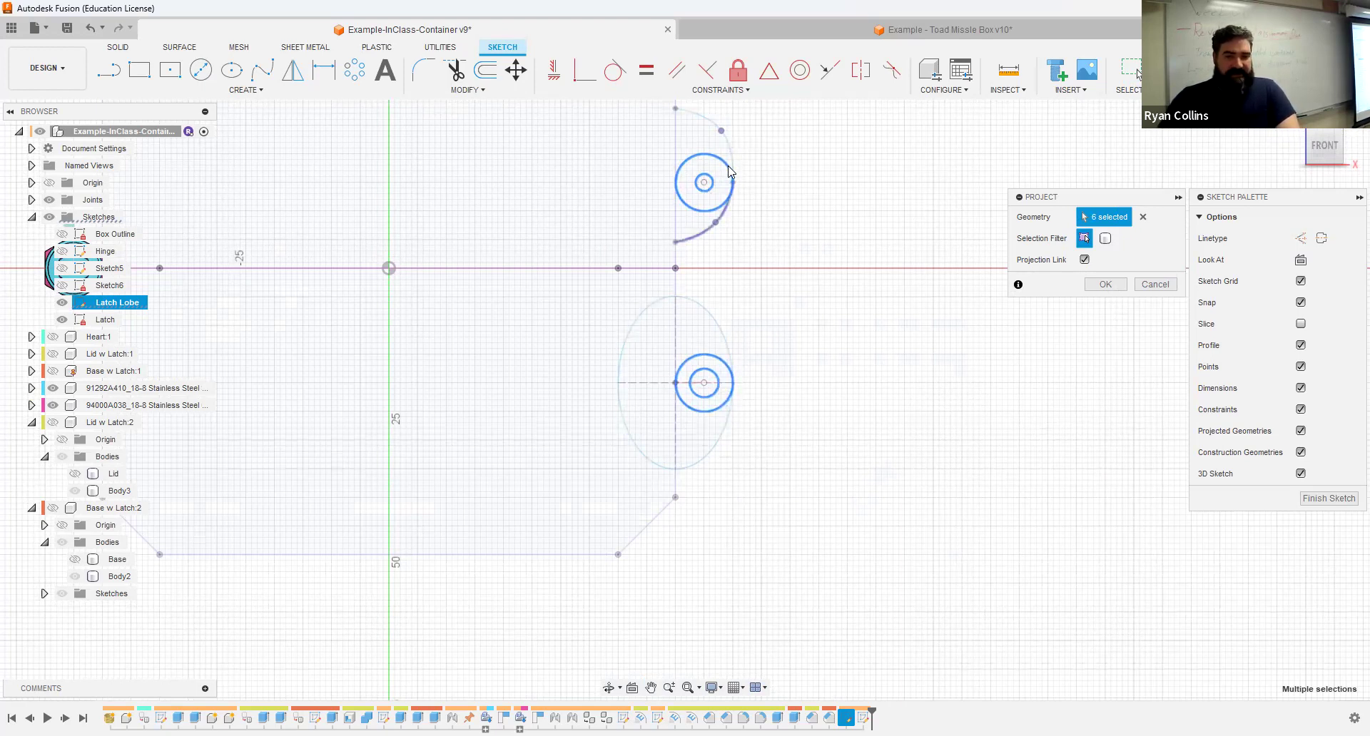
click(1115, 284)
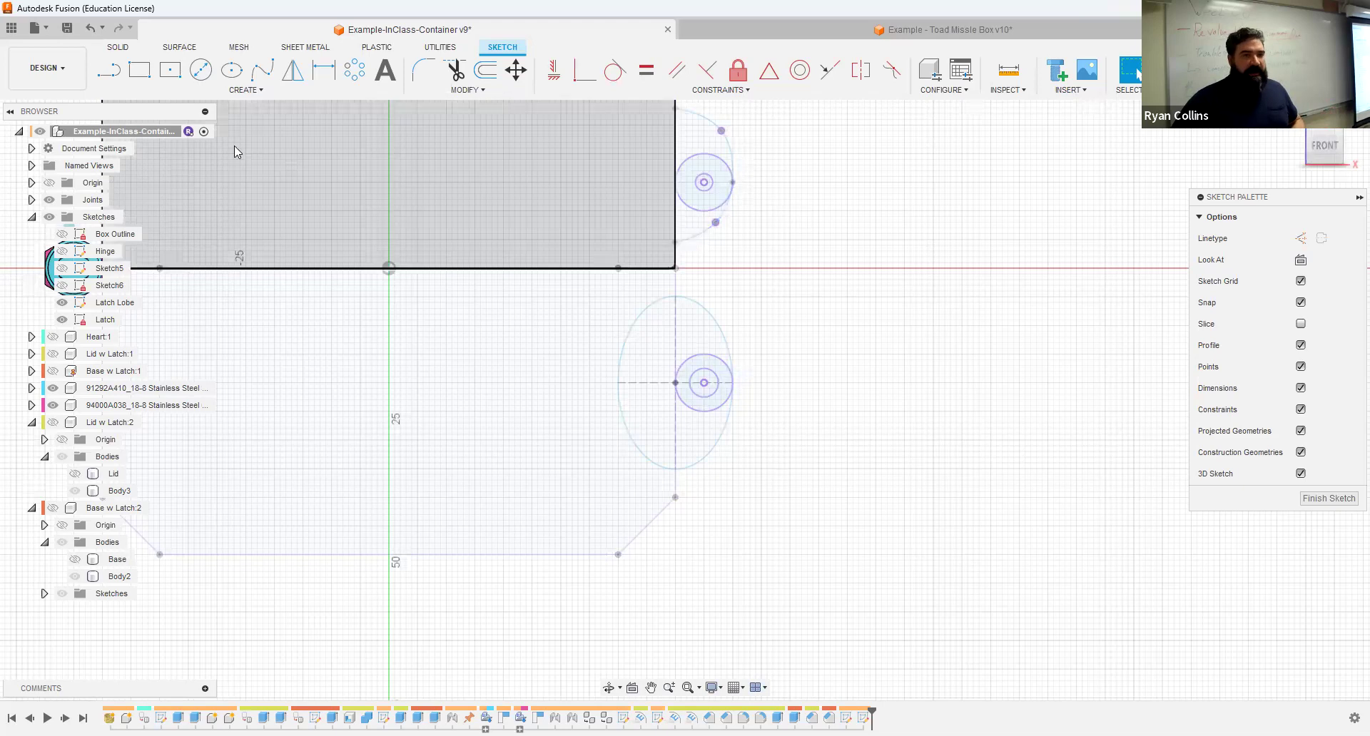
Step: Sketch an outward-bulging spline from the outermost point of the lid's 10 mm circle to the outermost point of the base's 10 mm circle
click(262, 71)
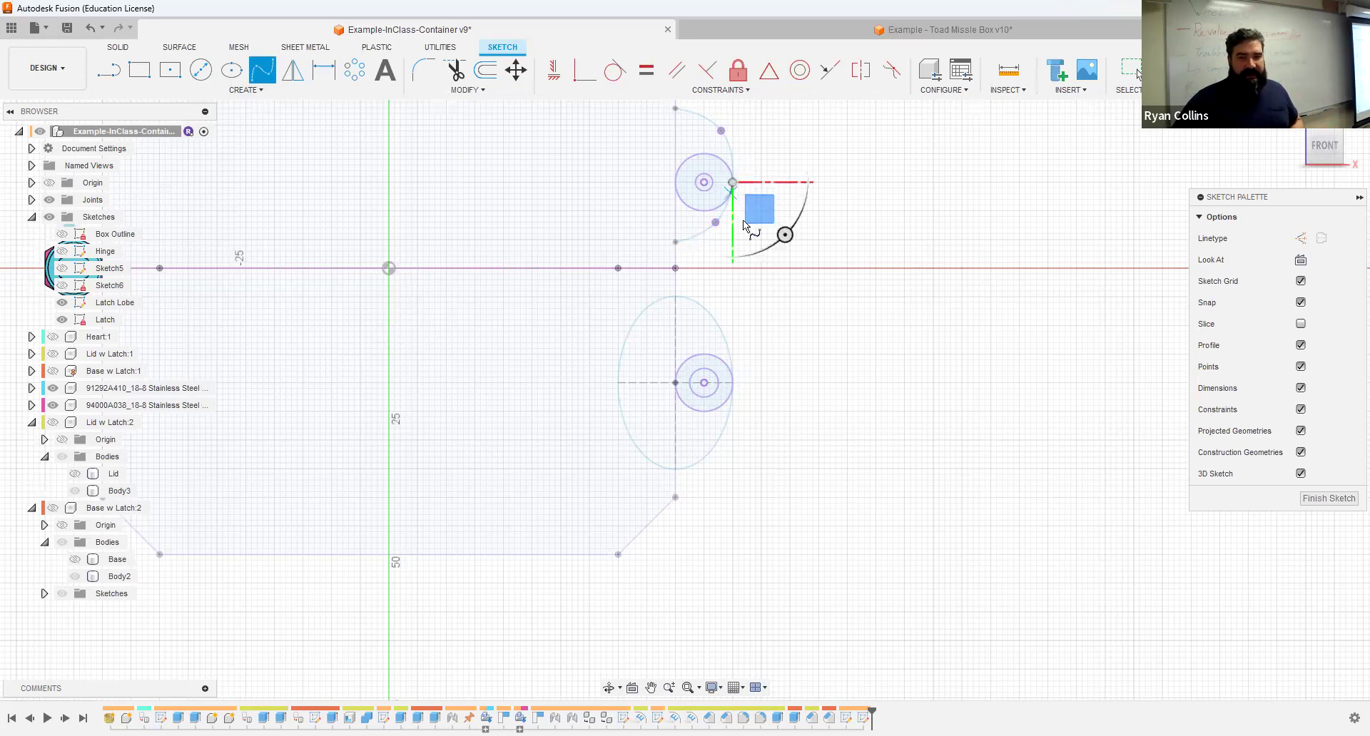
click(749, 257)
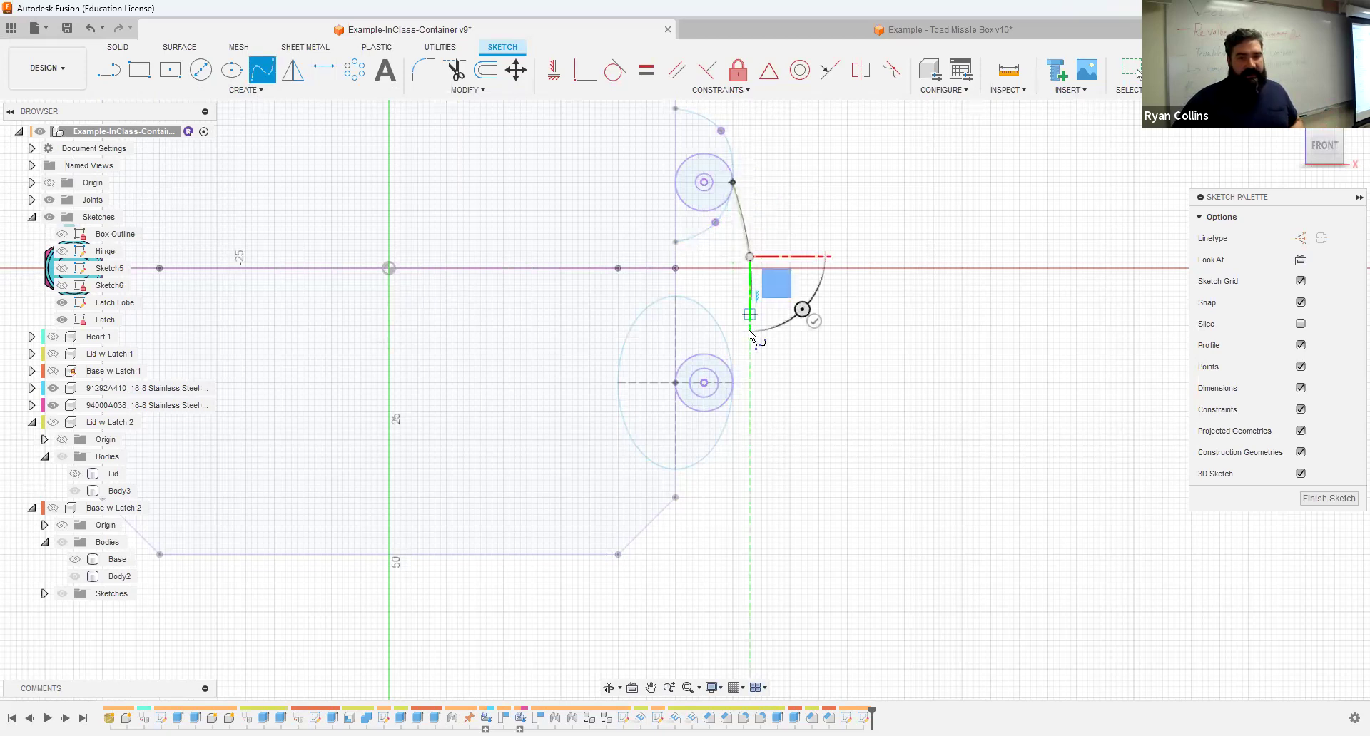
click(732, 385)
key(Escape)
scroll(702, 419, up, 3)
middle_drag(702, 419, 633, 458)
scroll(633, 458, up, 1)
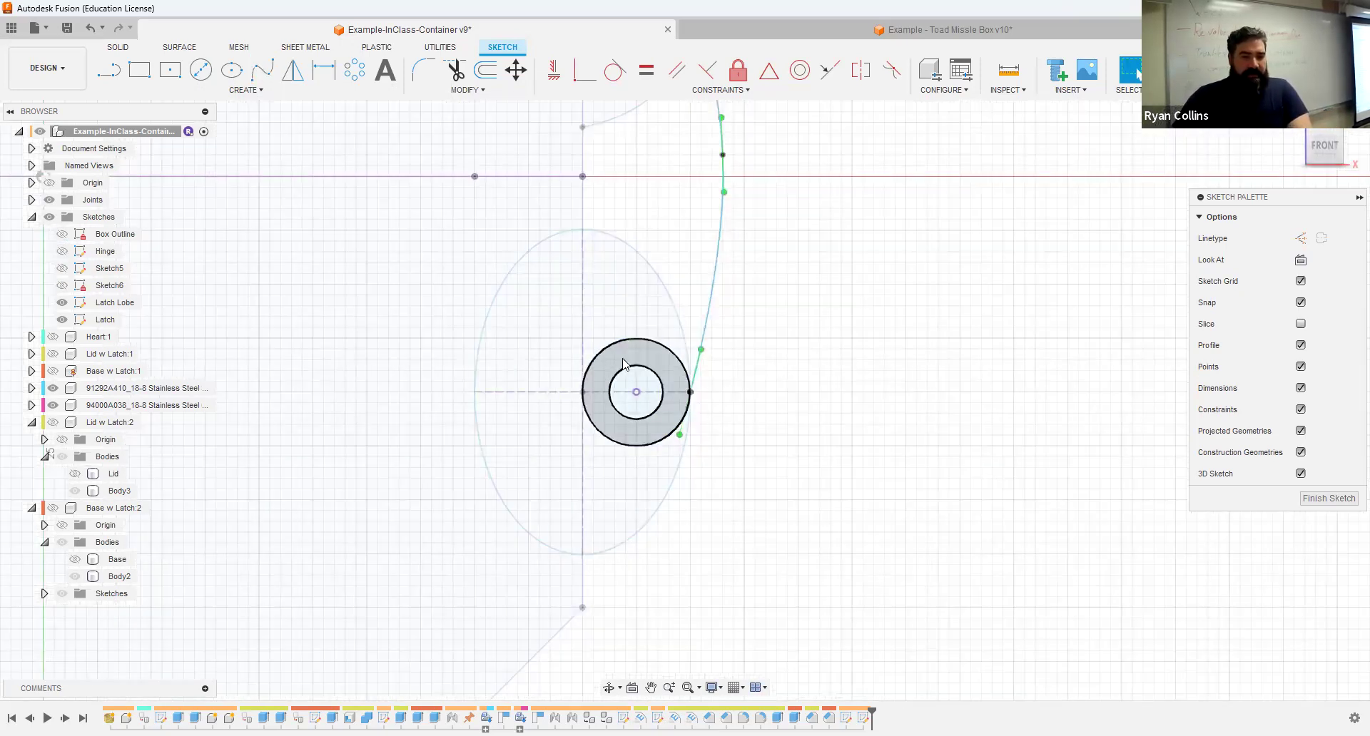
click(636, 393)
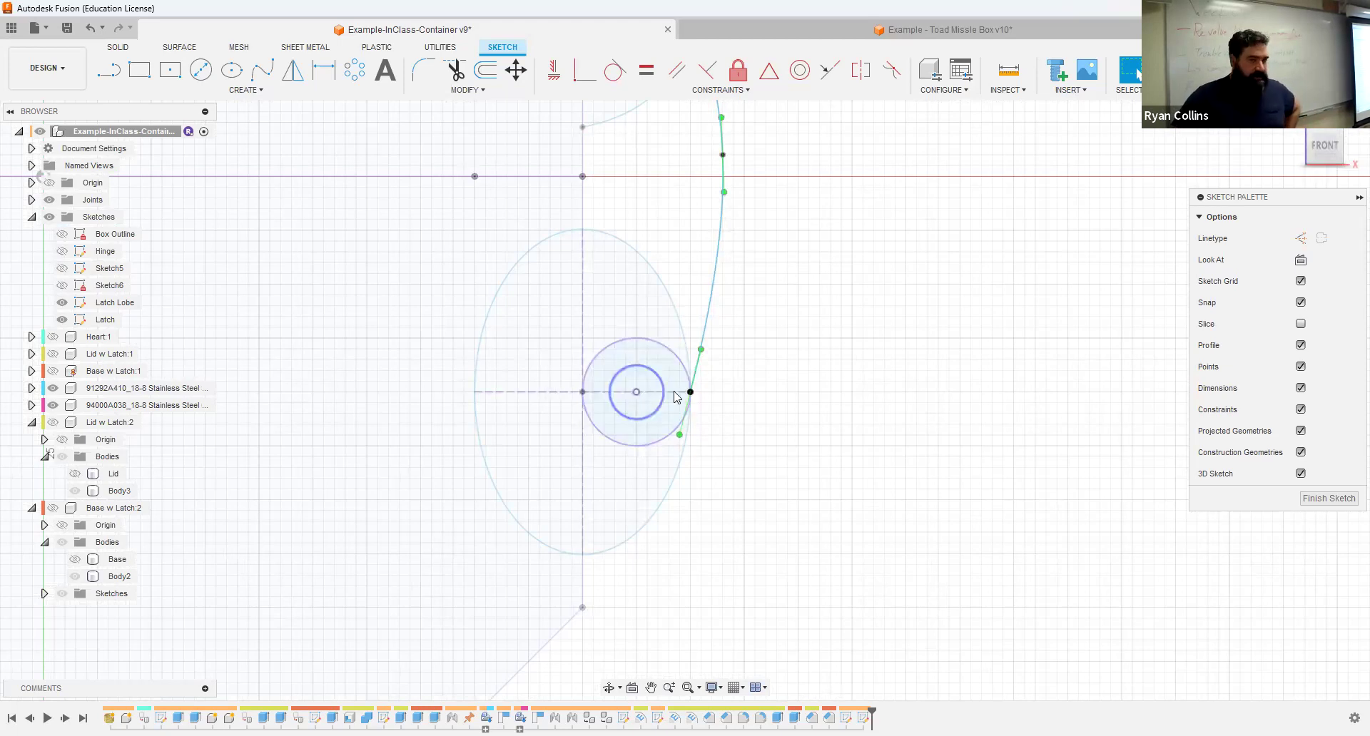
scroll(687, 342, down, 3)
middle_drag(665, 179, 680, 234)
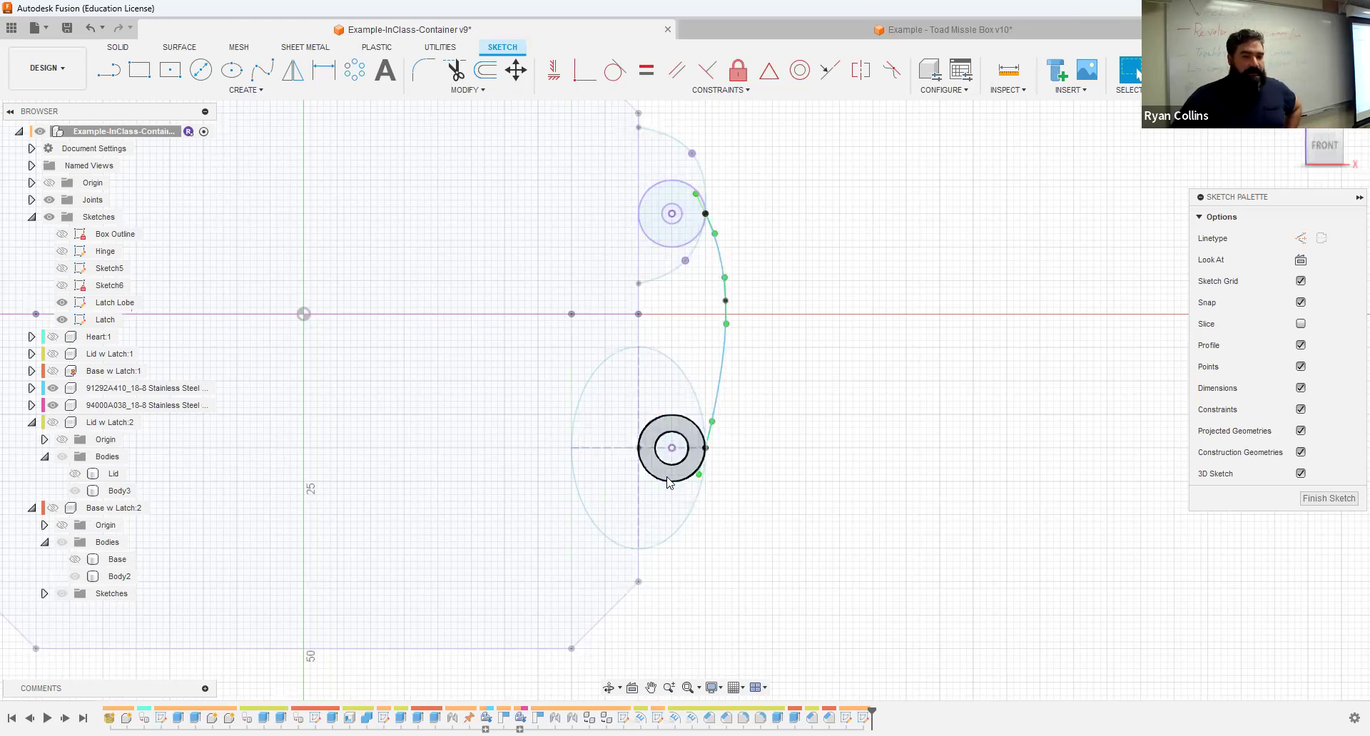
scroll(642, 438, up, 3)
scroll(642, 439, down, 1)
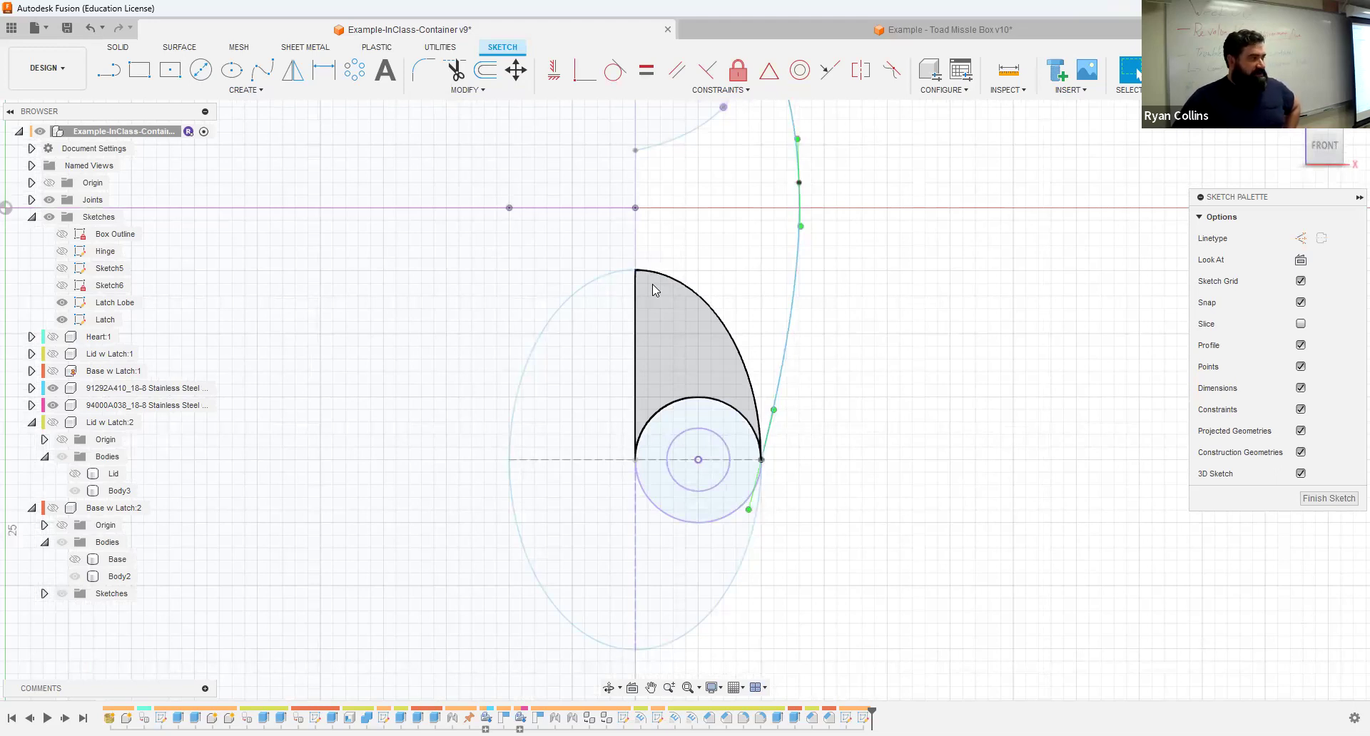
scroll(792, 356, down, 2)
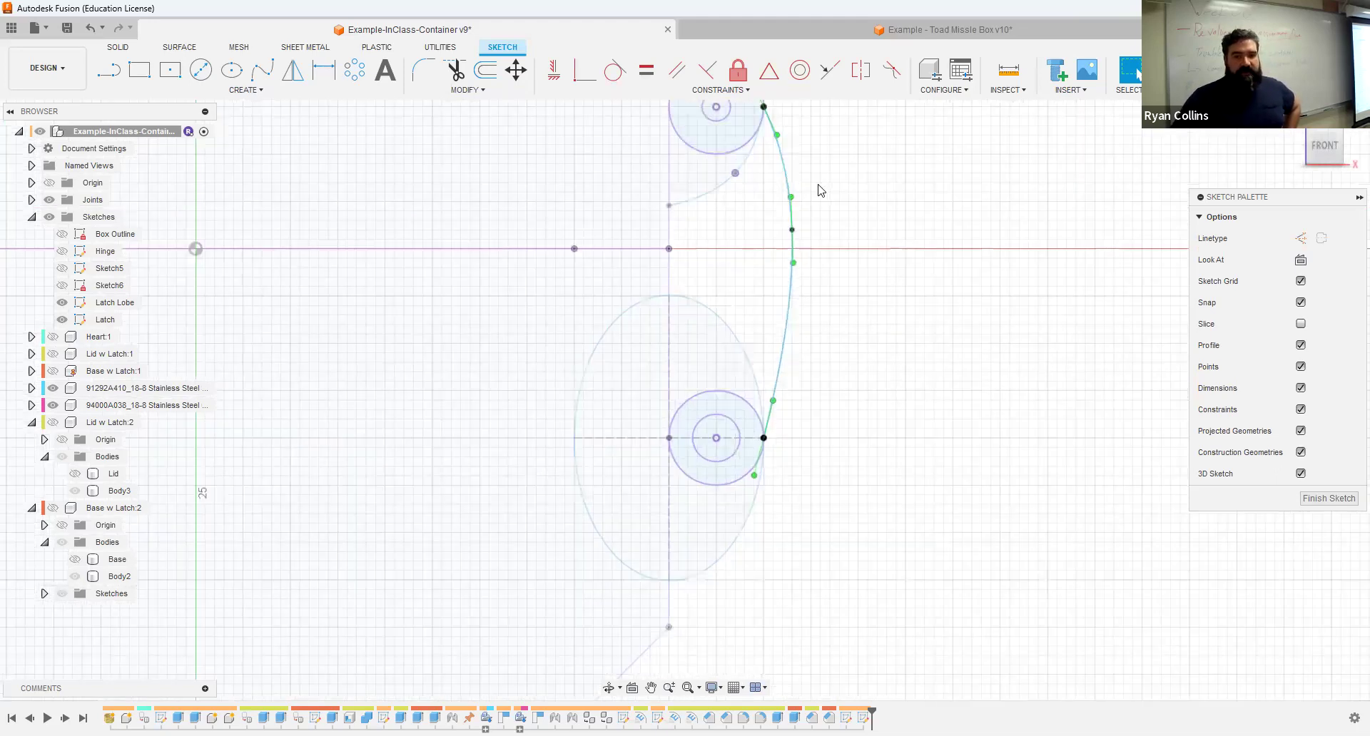
Step: Offset the outer latch spline 4 mm inward, toward the pivot circle centres
click(485, 69)
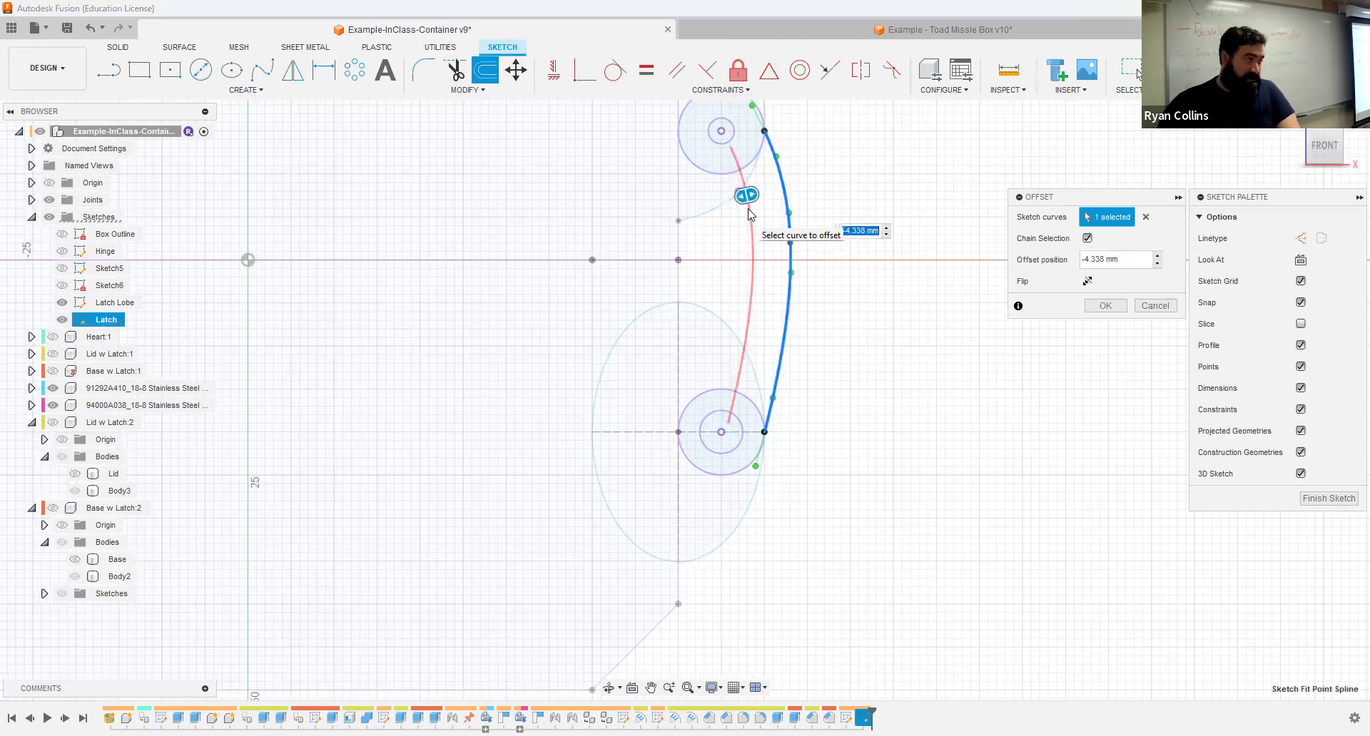
text(-4)
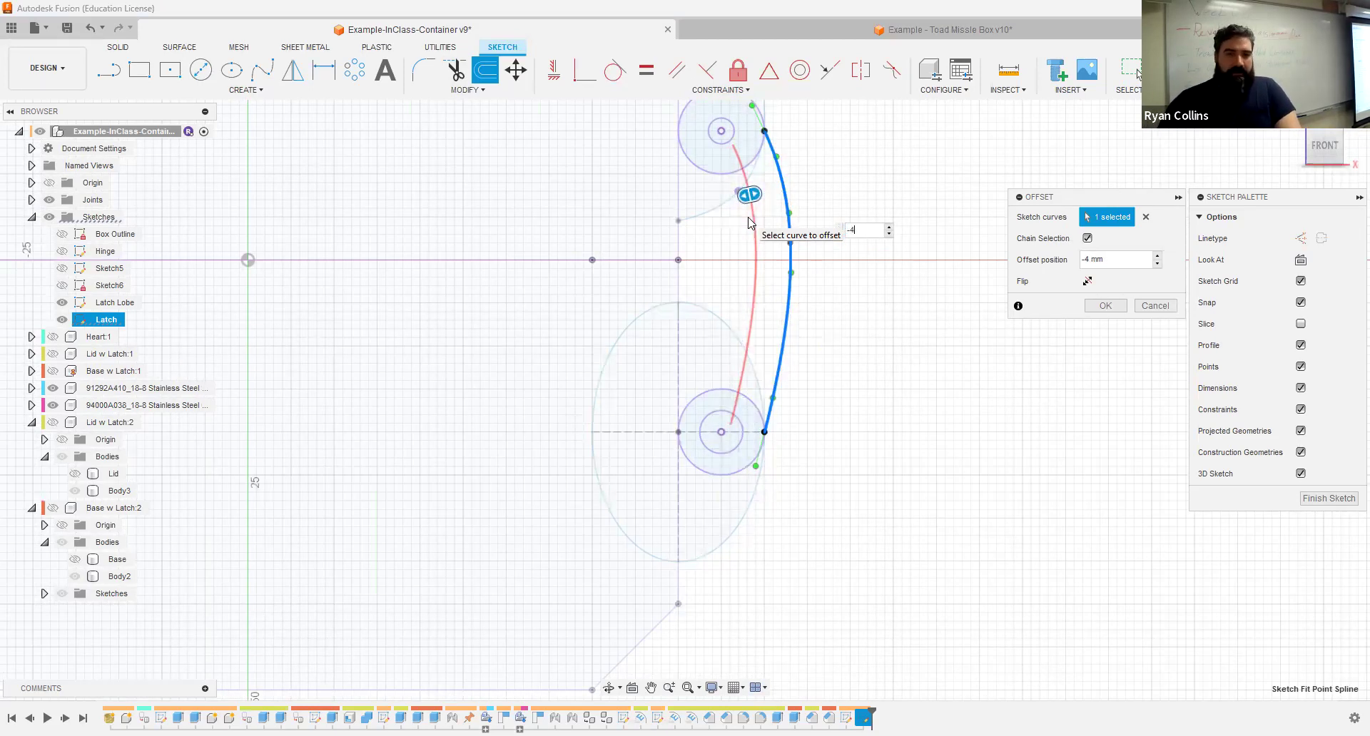
key(Return)
scroll(750, 172, down, 1)
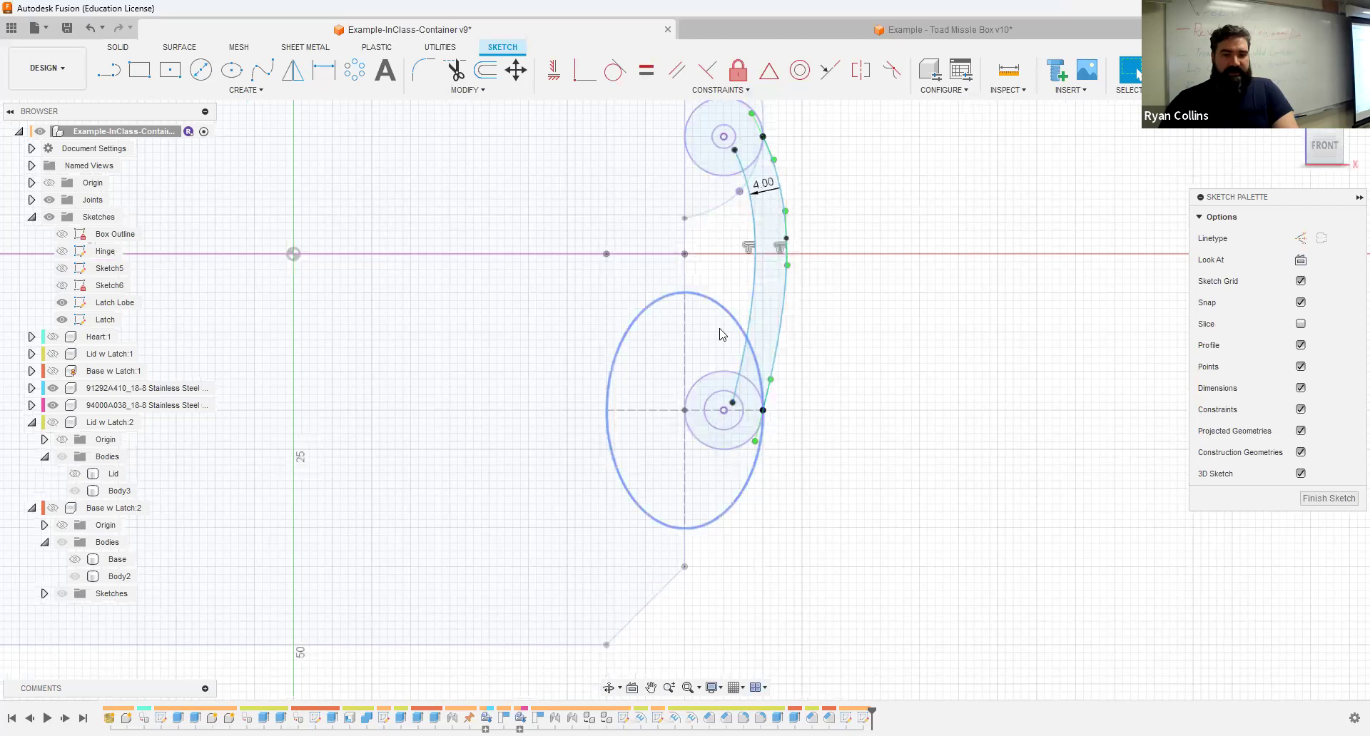
Step: In the Toad Missle Box example, hide the lower button head screw and Bottom w Latch:2, then examine the latch's lower hook from the back
scroll(783, 412, up, 3)
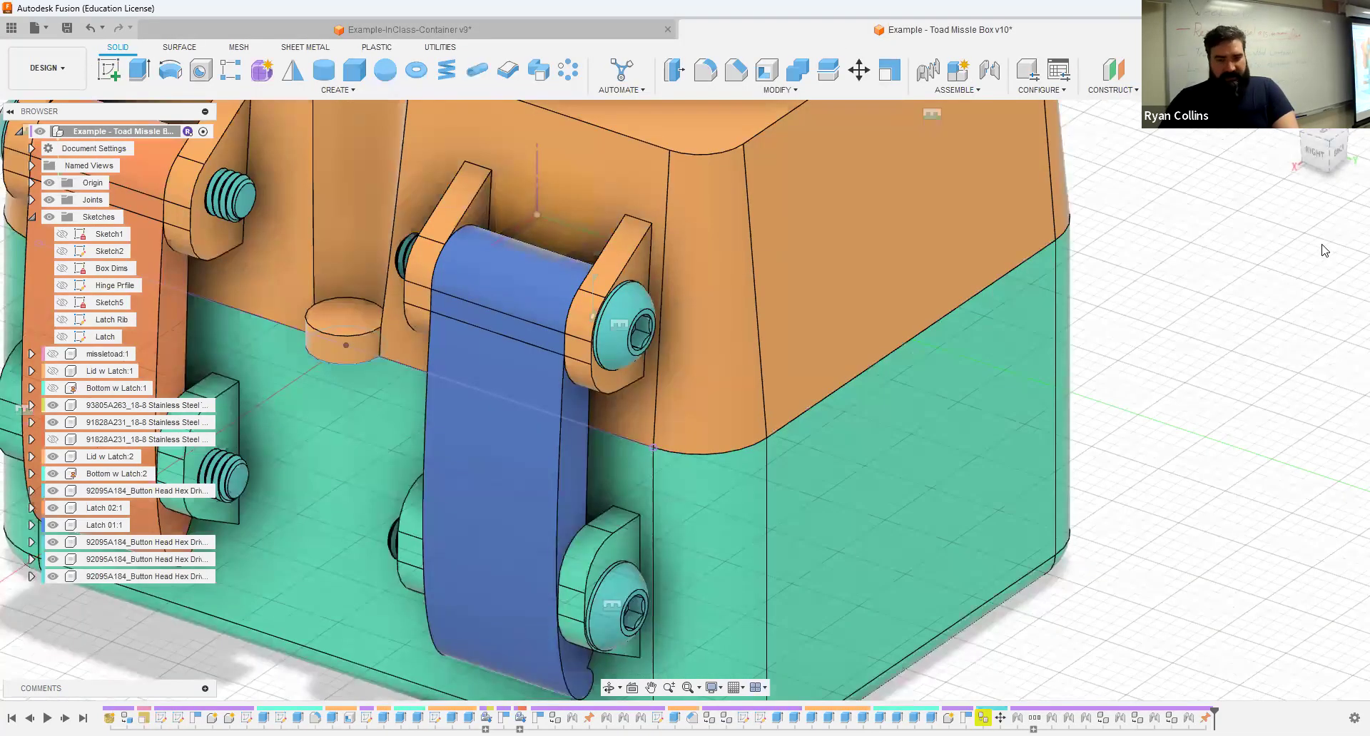
shift+middle_drag(1281, 249, 1150, 251)
click(1329, 160)
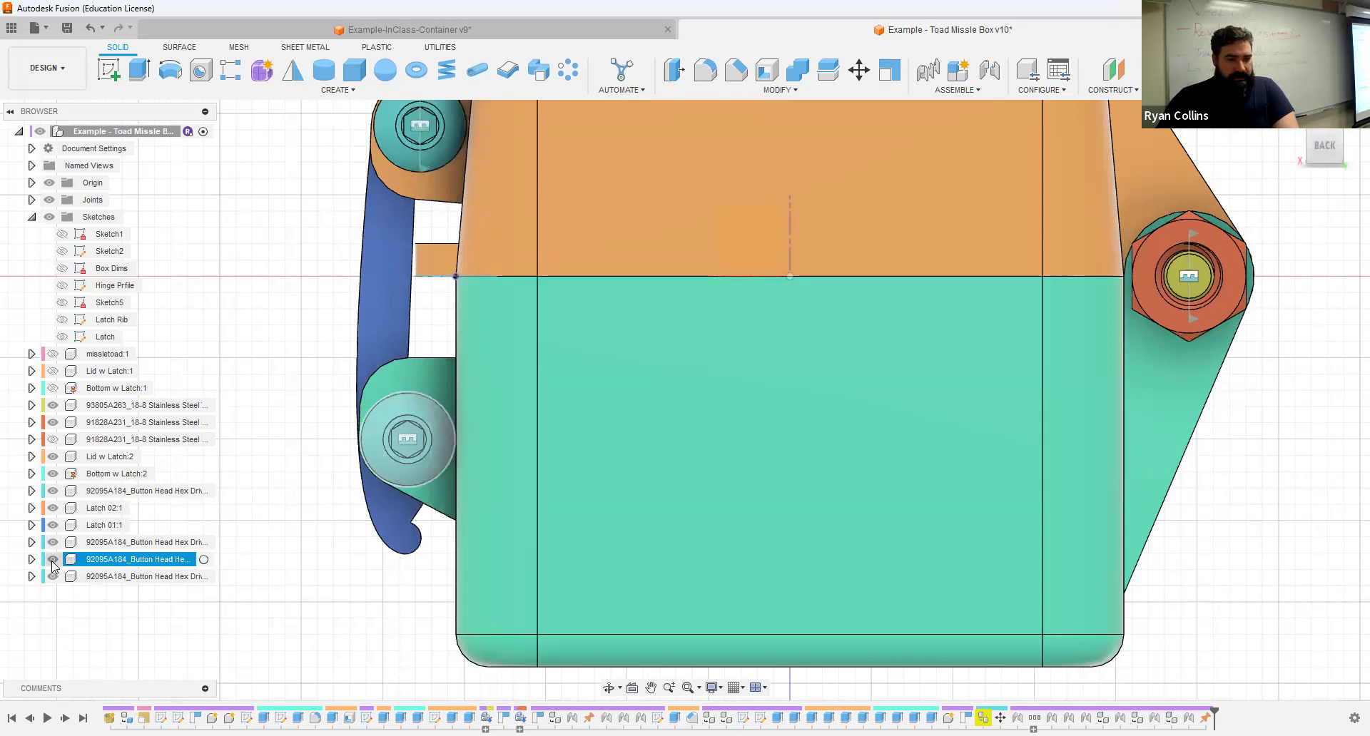
click(52, 560)
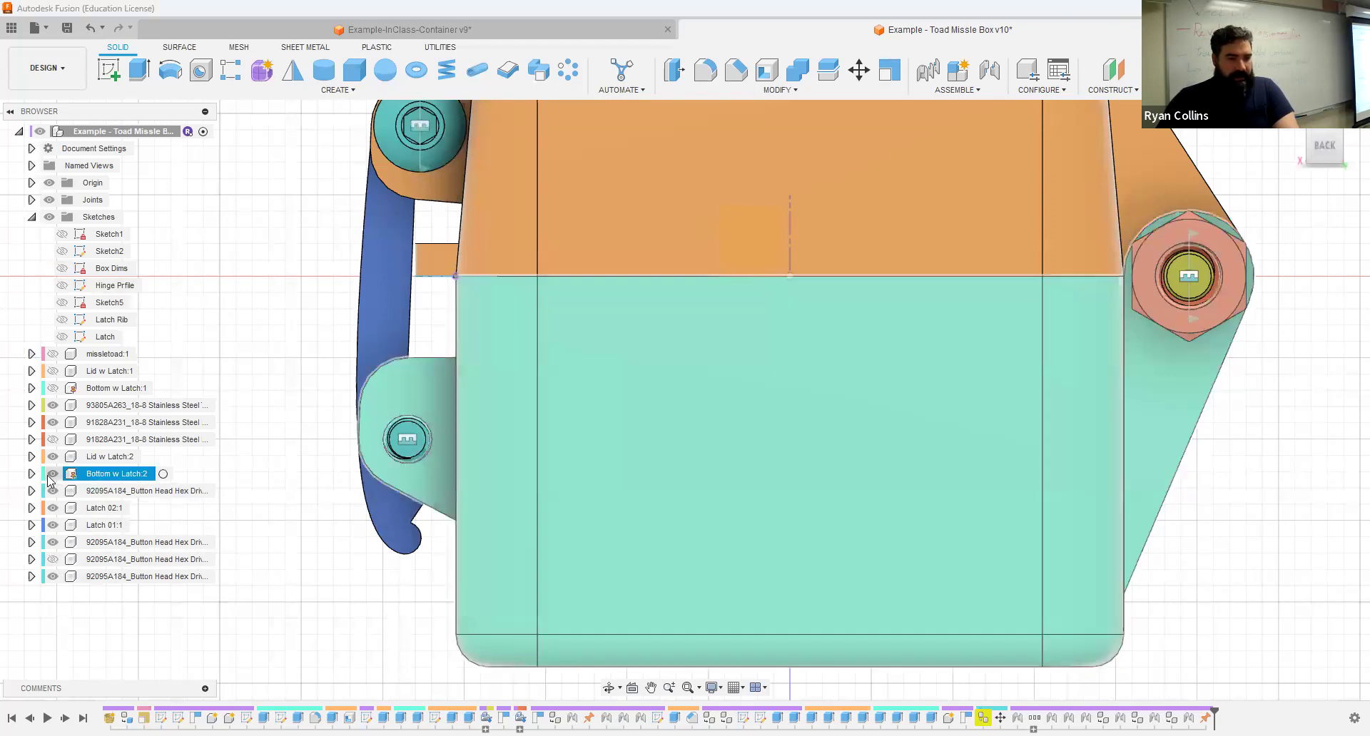
click(53, 475)
scroll(347, 457, up, 3)
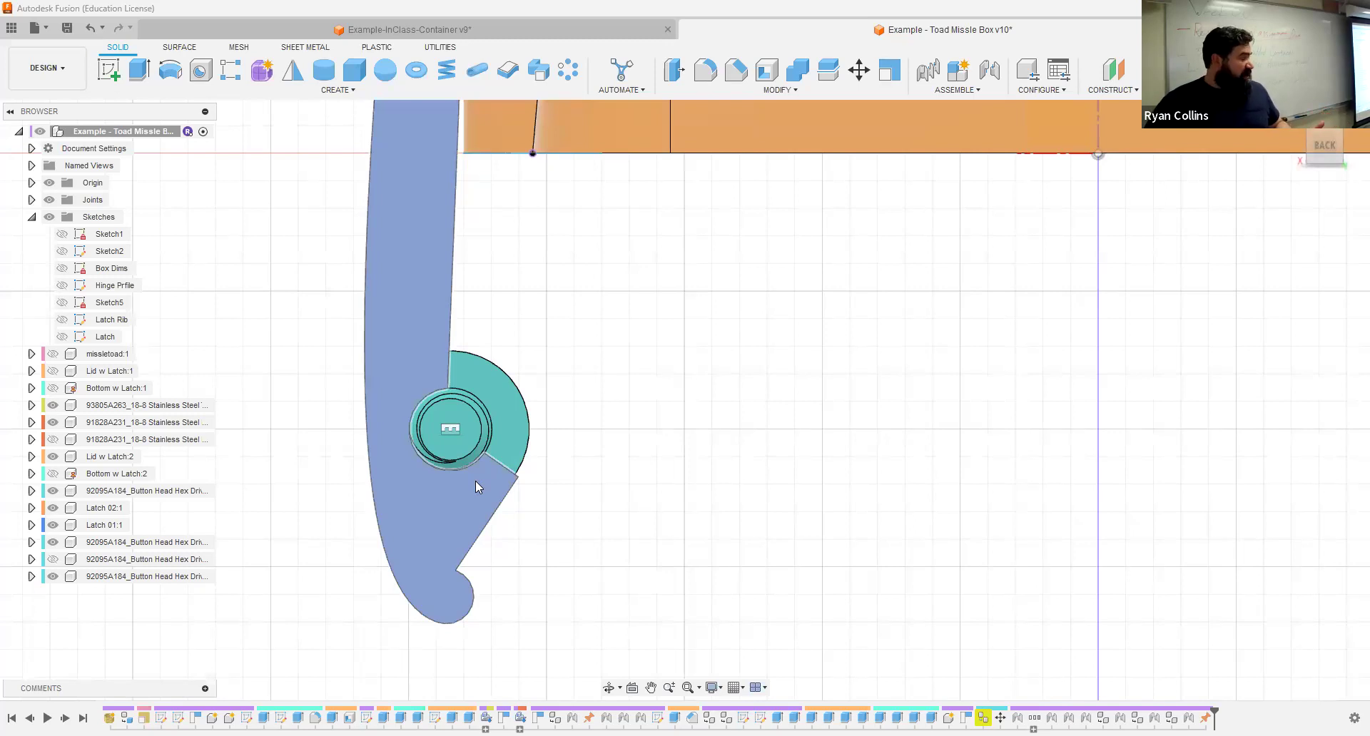
scroll(482, 465, up, 3)
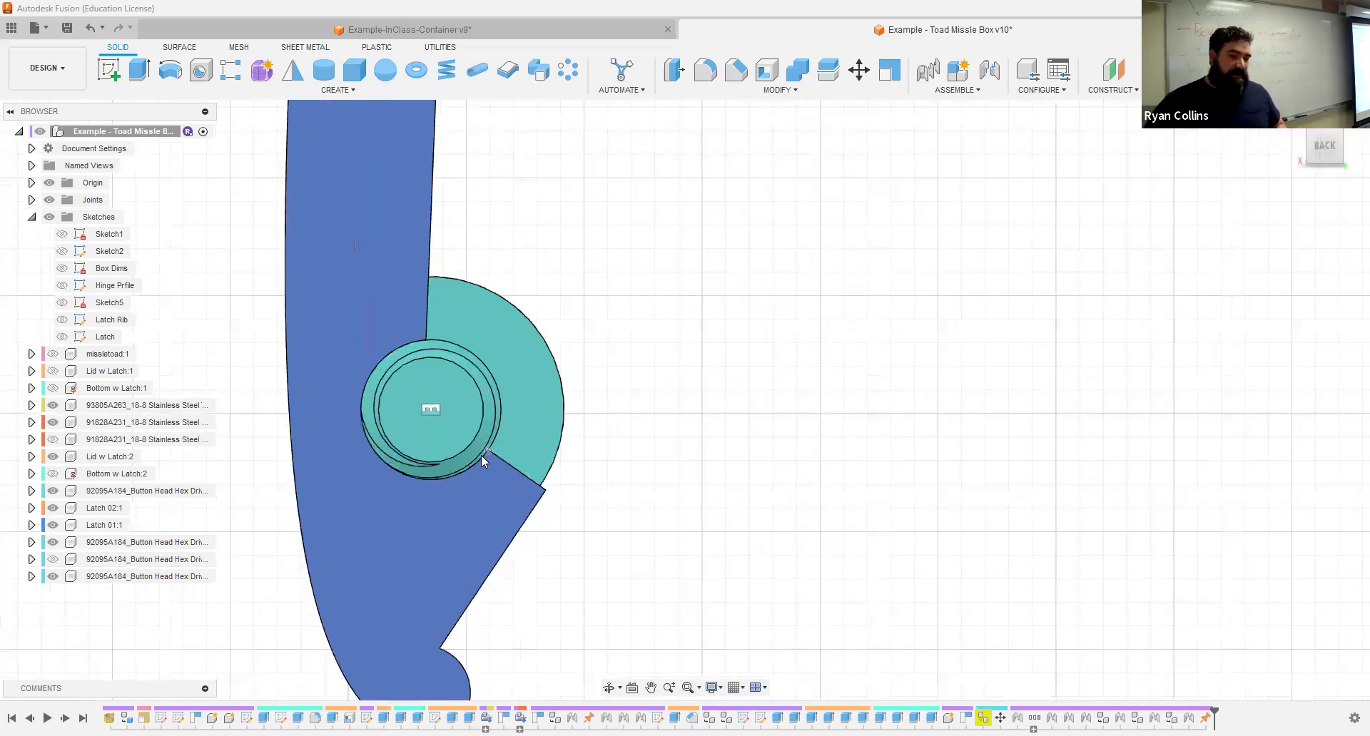
click(517, 470)
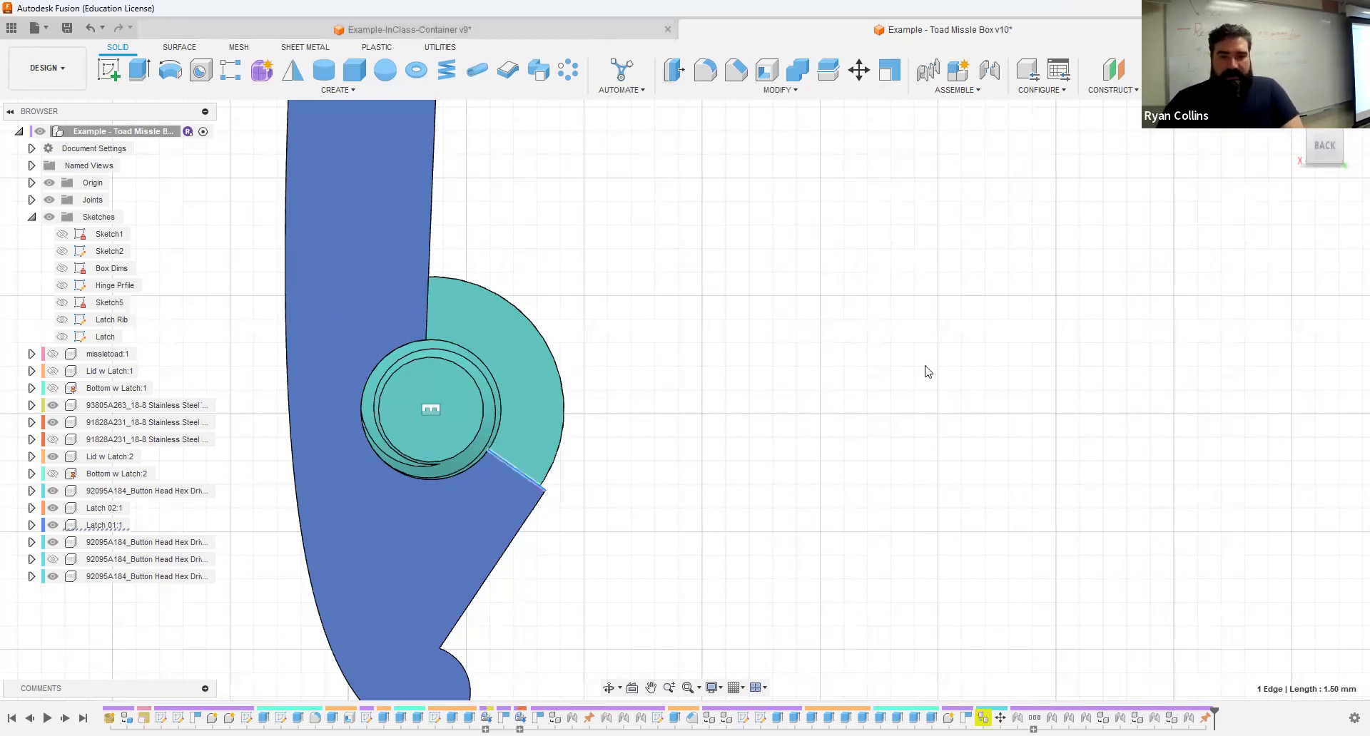
Step: Back in Example-InClass-Container, sketch a line from the base circles' centre at 120° to the horizontal, extending just past the outer circle
click(409, 30)
scroll(689, 426, up, 2)
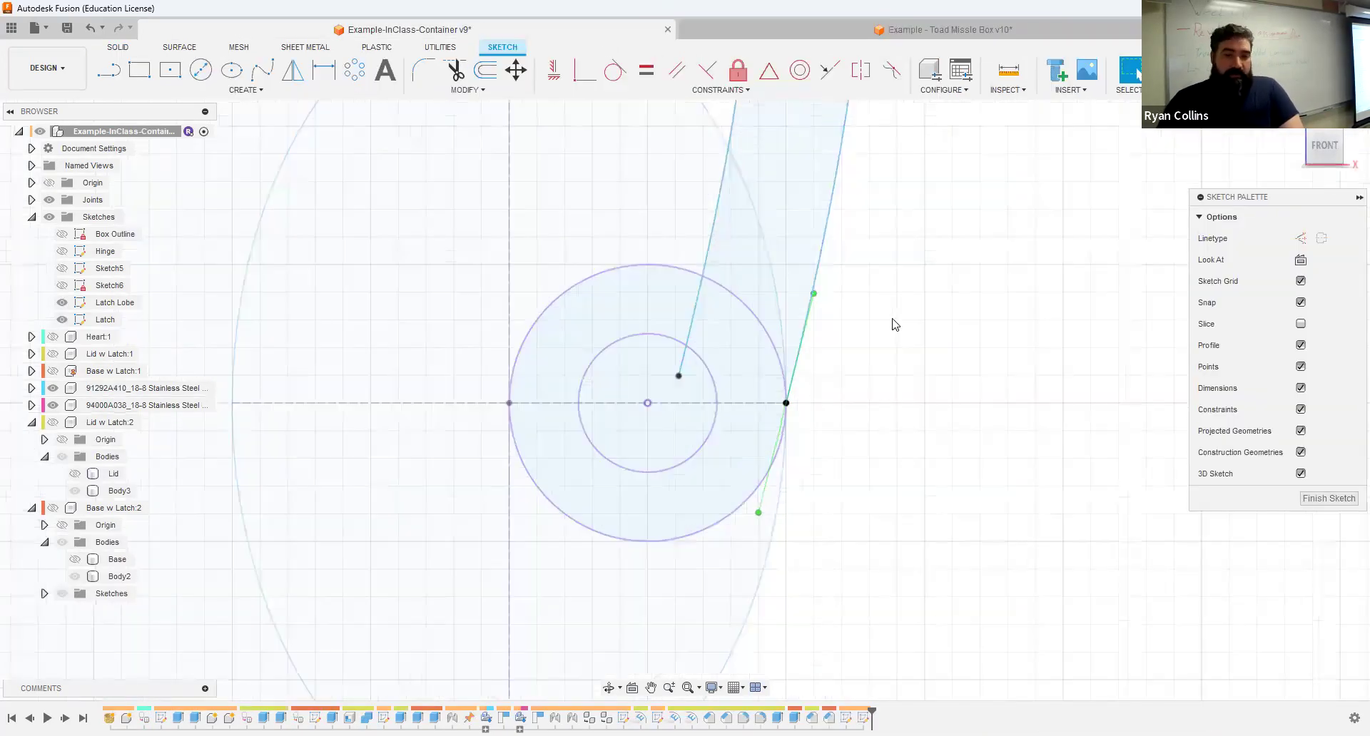
click(108, 74)
click(651, 404)
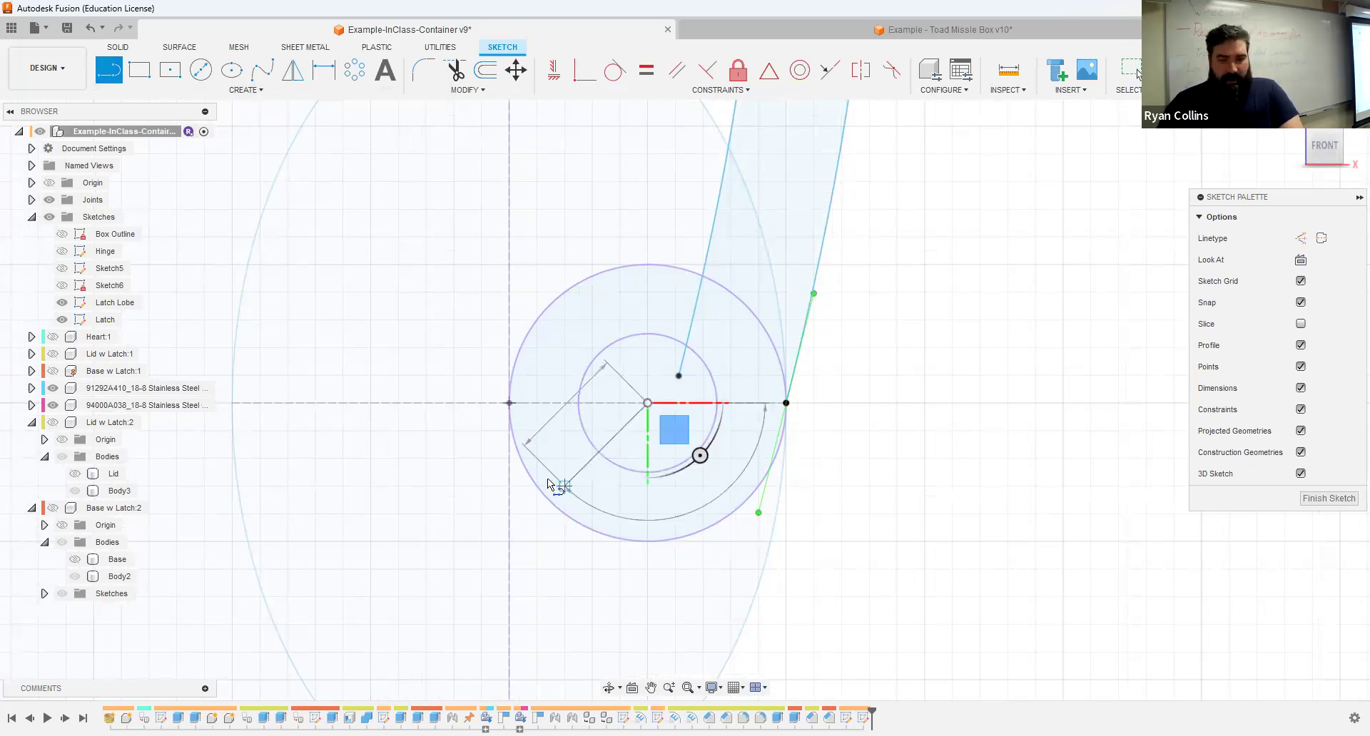
click(546, 478)
text(120)
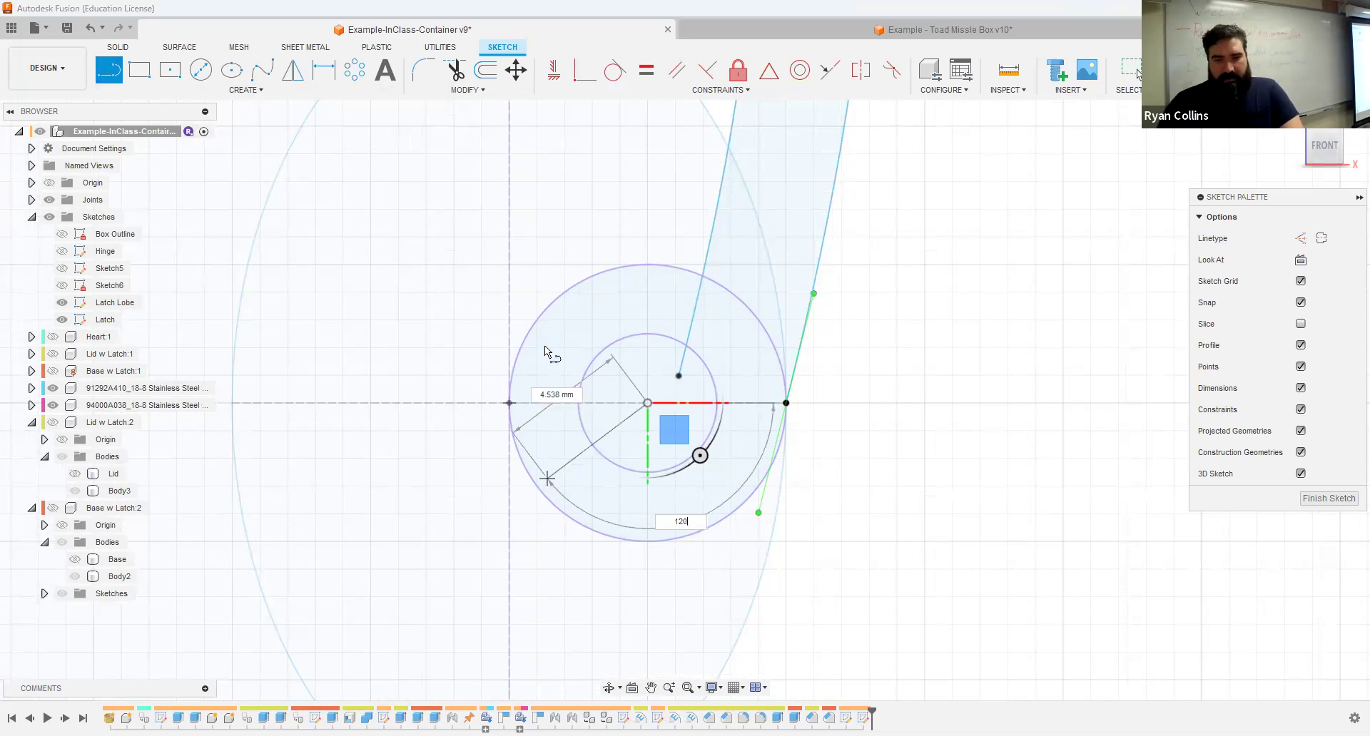
click(747, 416)
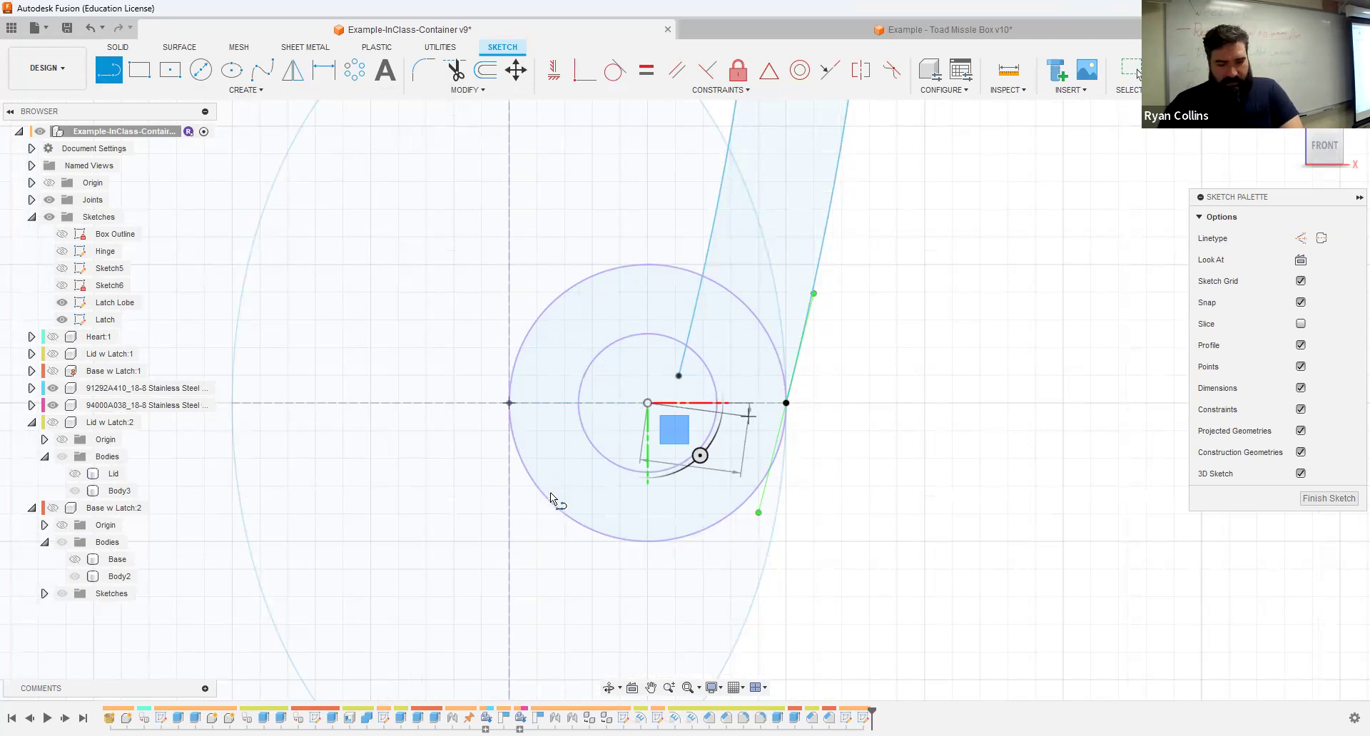
key(Tab)
text(120)
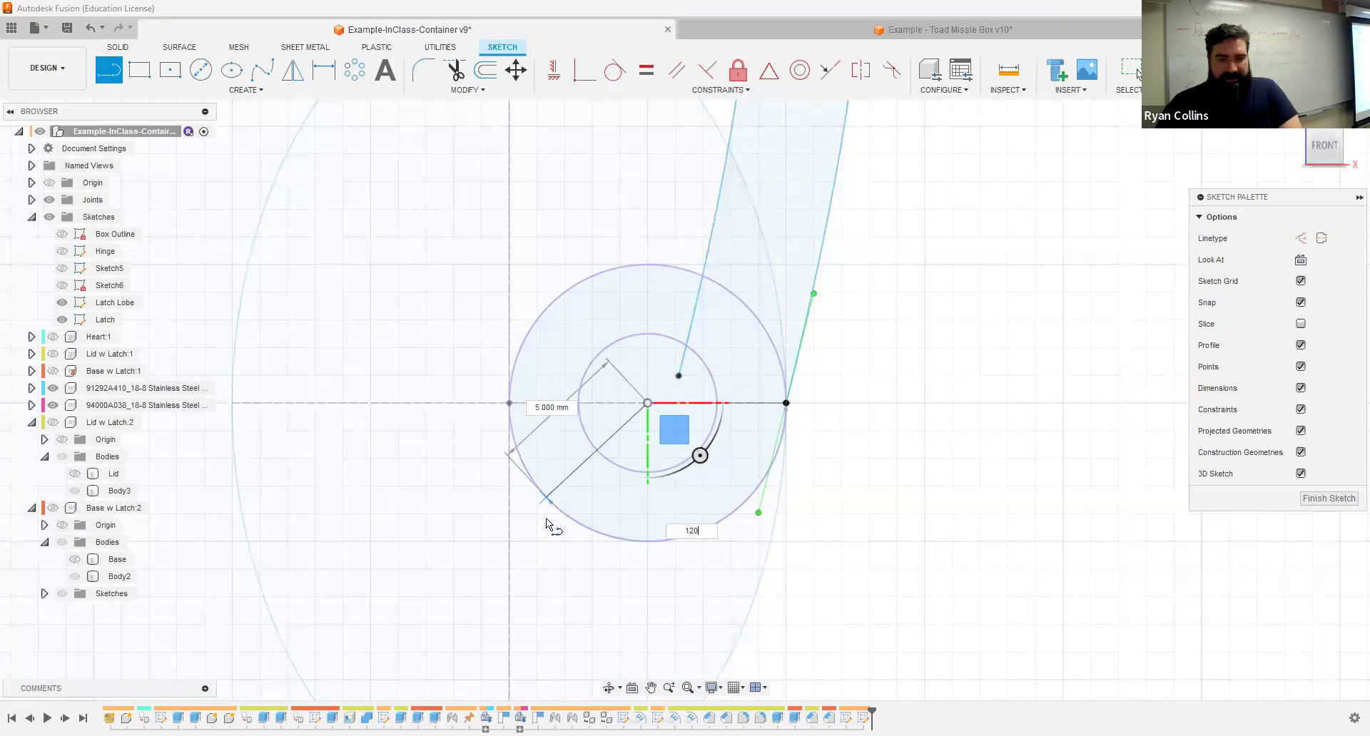
key(Return)
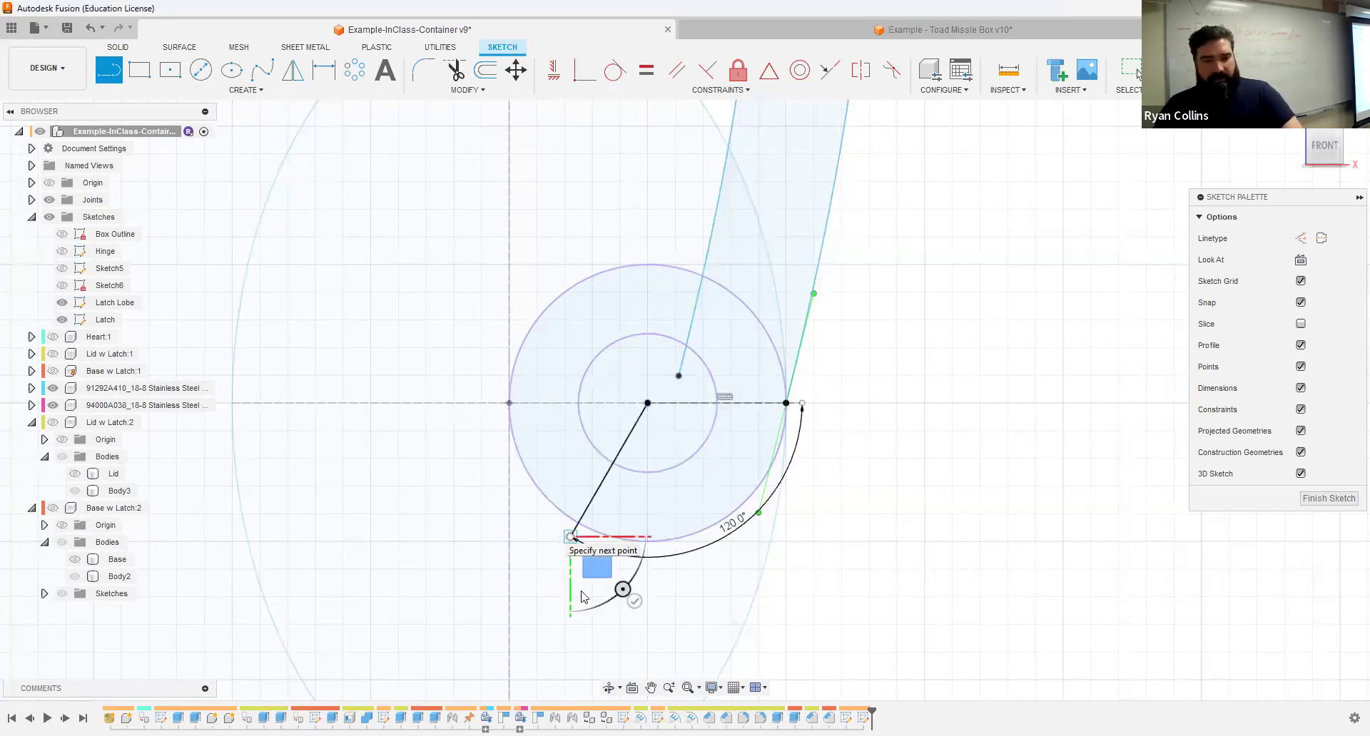
key(Escape)
click(455, 71)
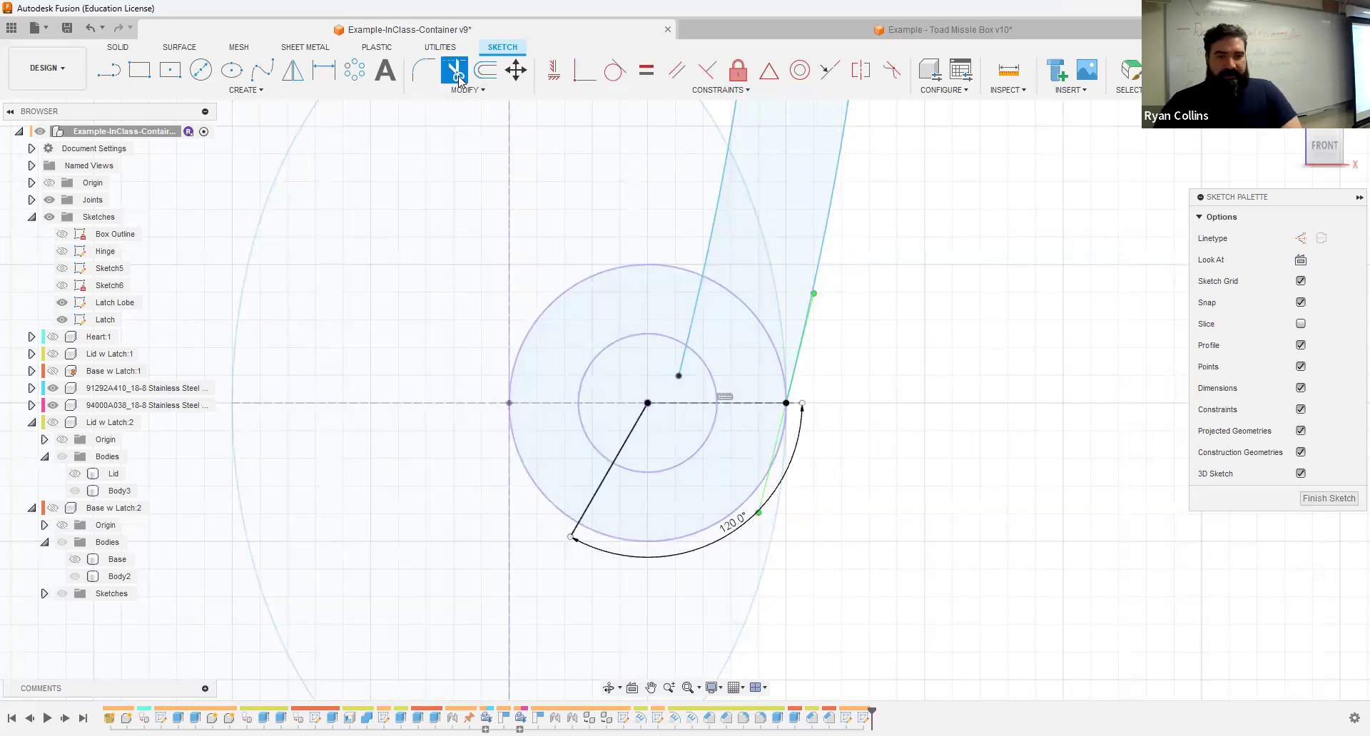
click(555, 530)
key(ctrl+z)
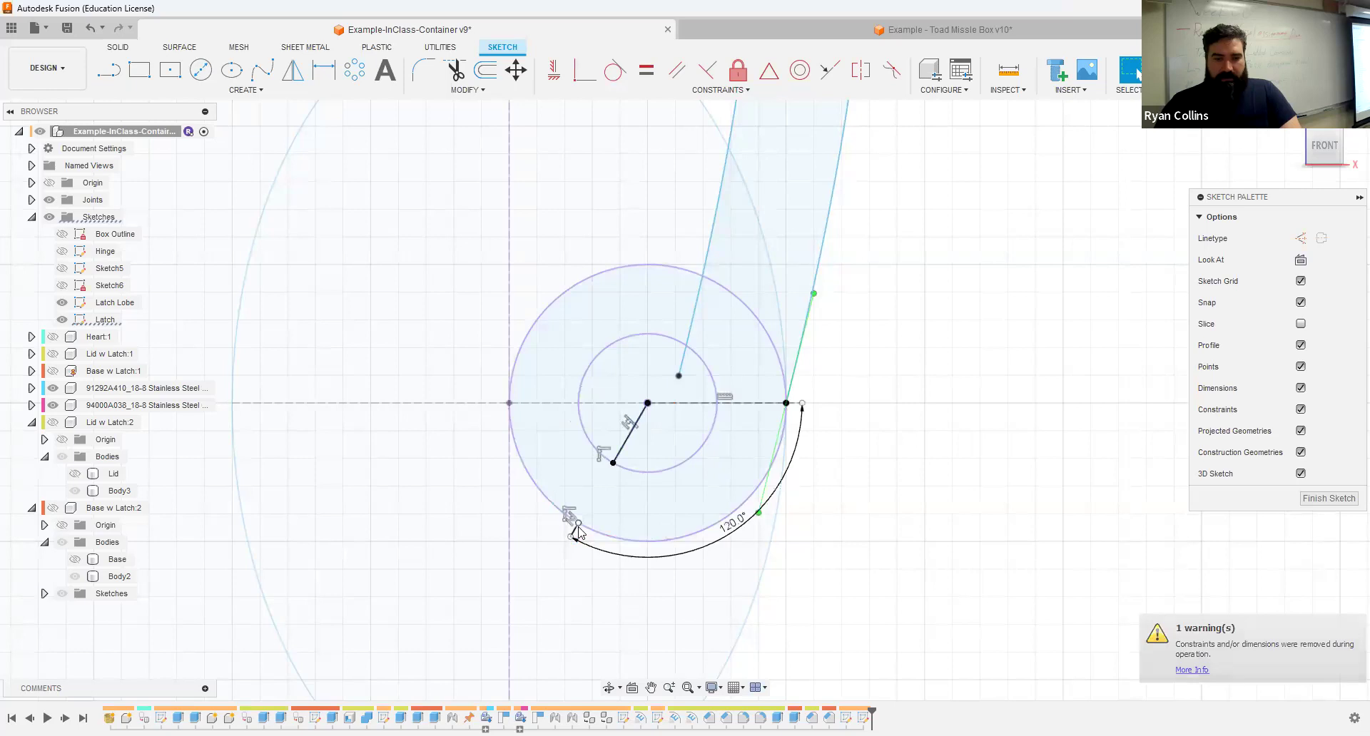
Step: Trim the 120° line's overhang beyond the outer base circle and the offset spline's end inside the inner circle
click(455, 69)
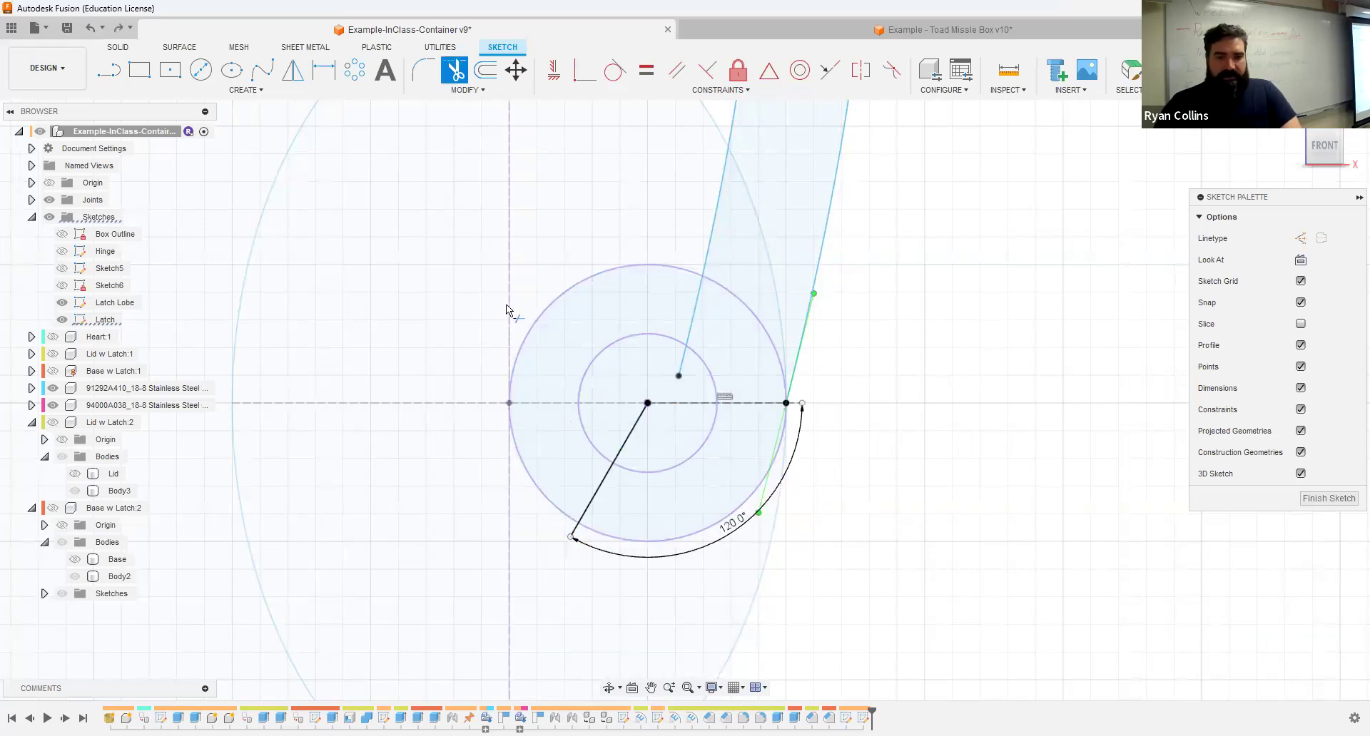
scroll(567, 538, up, 5)
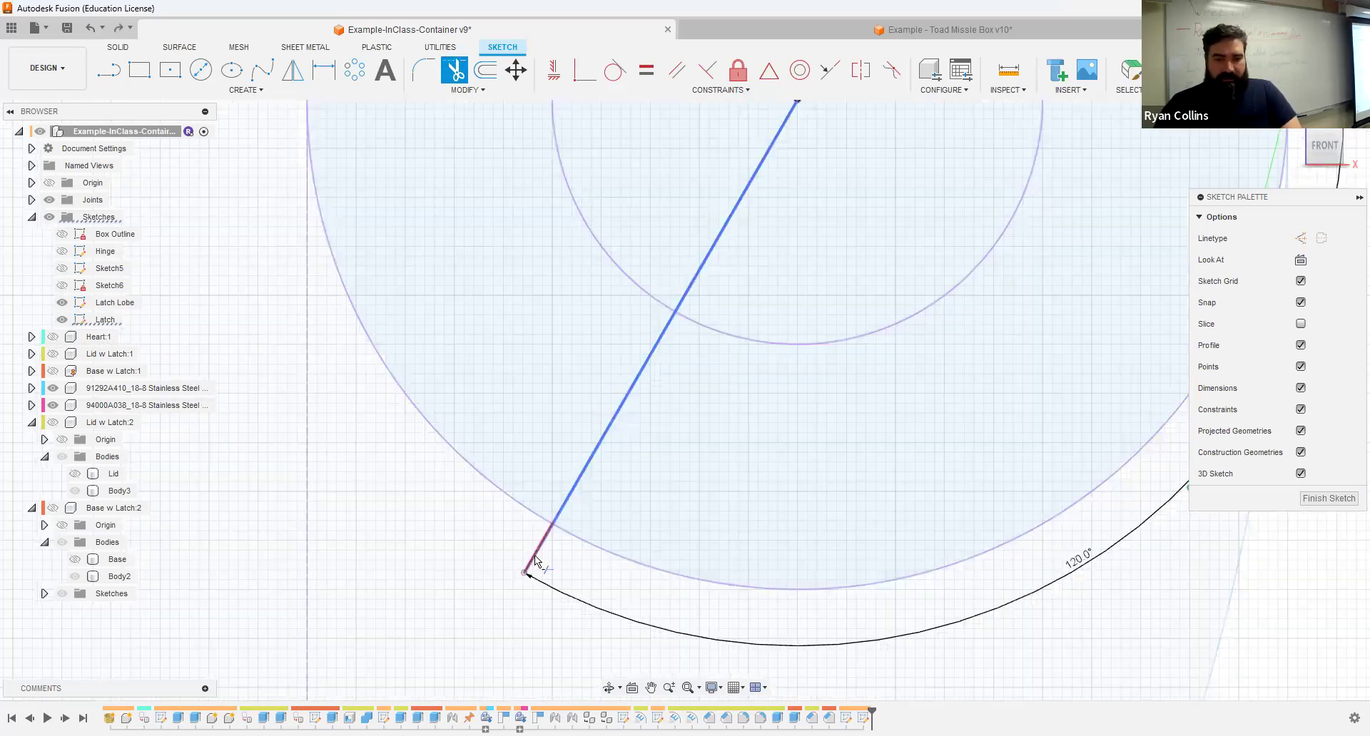
scroll(808, 338, down, 4)
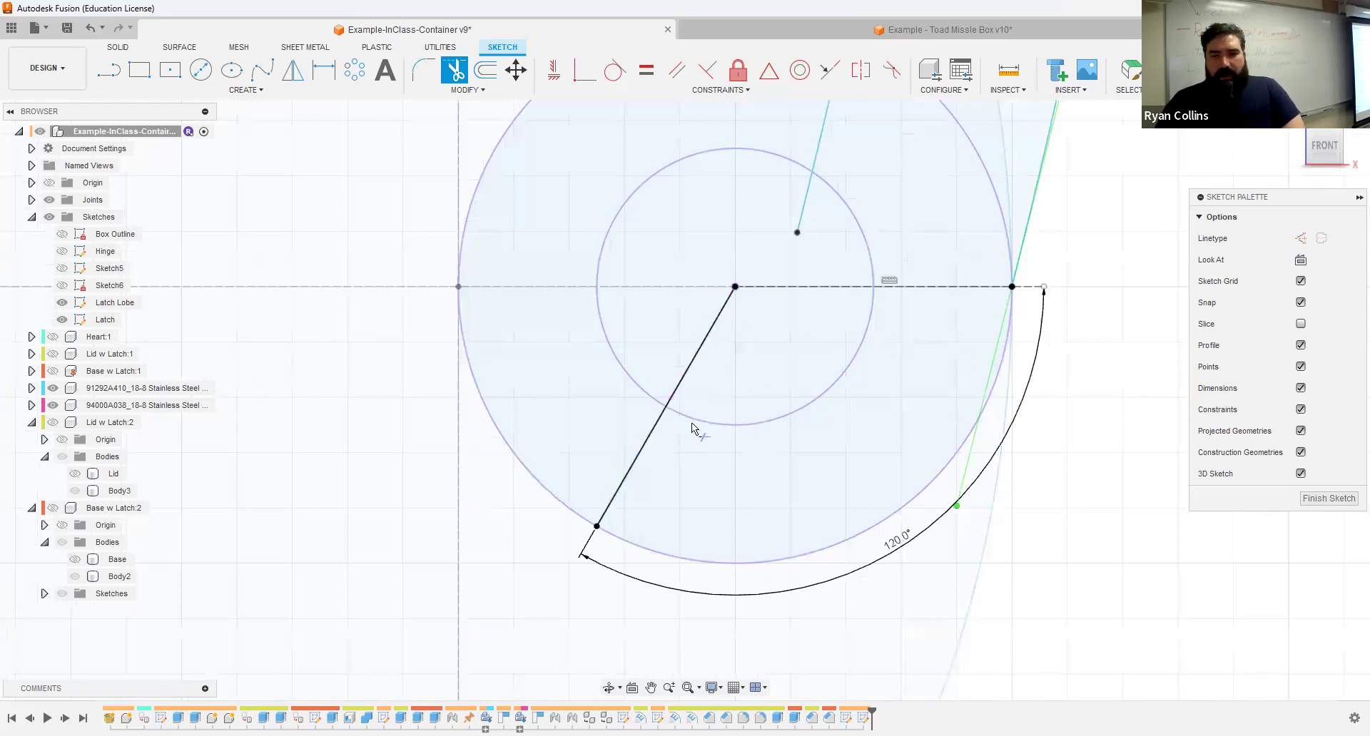
scroll(691, 426, down, 3)
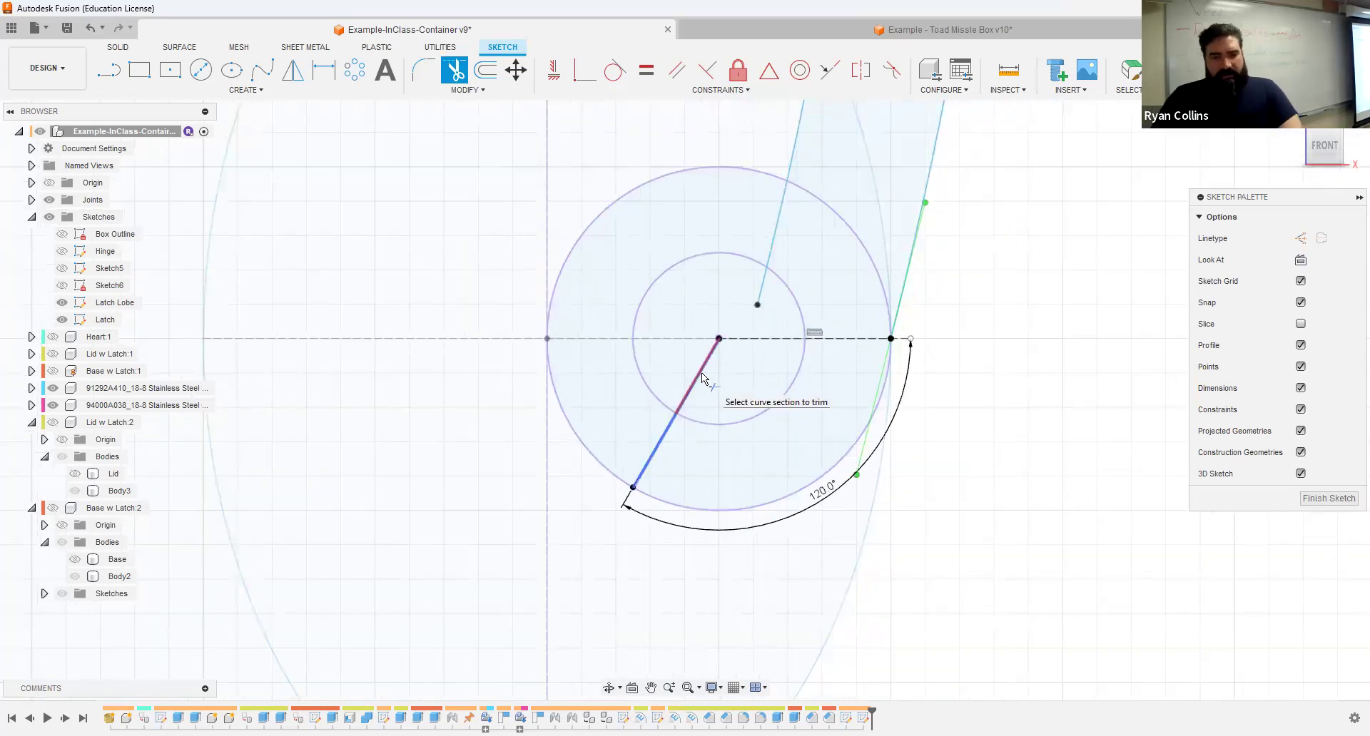
click(755, 297)
scroll(757, 407, down, 2)
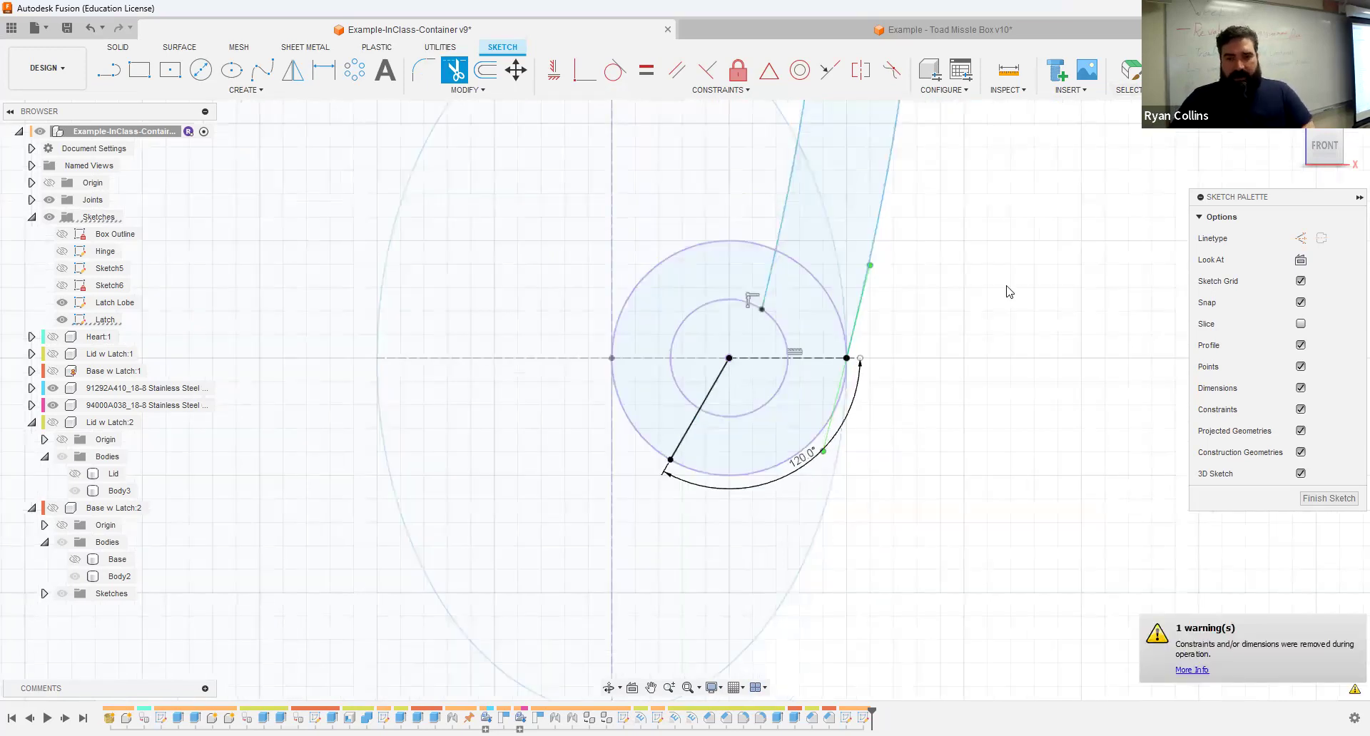
key(Escape)
scroll(904, 428, up, 1)
scroll(906, 420, down, 3)
click(811, 425)
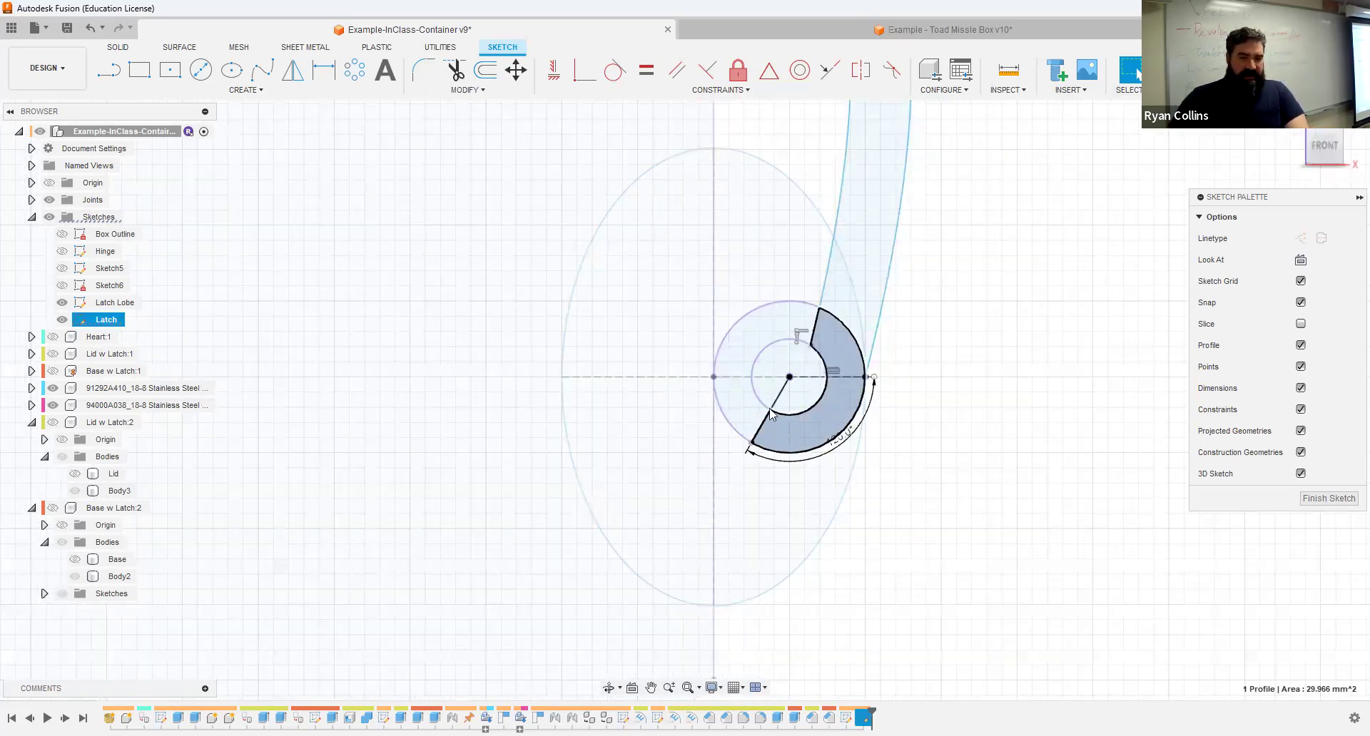
scroll(770, 408, up, 2)
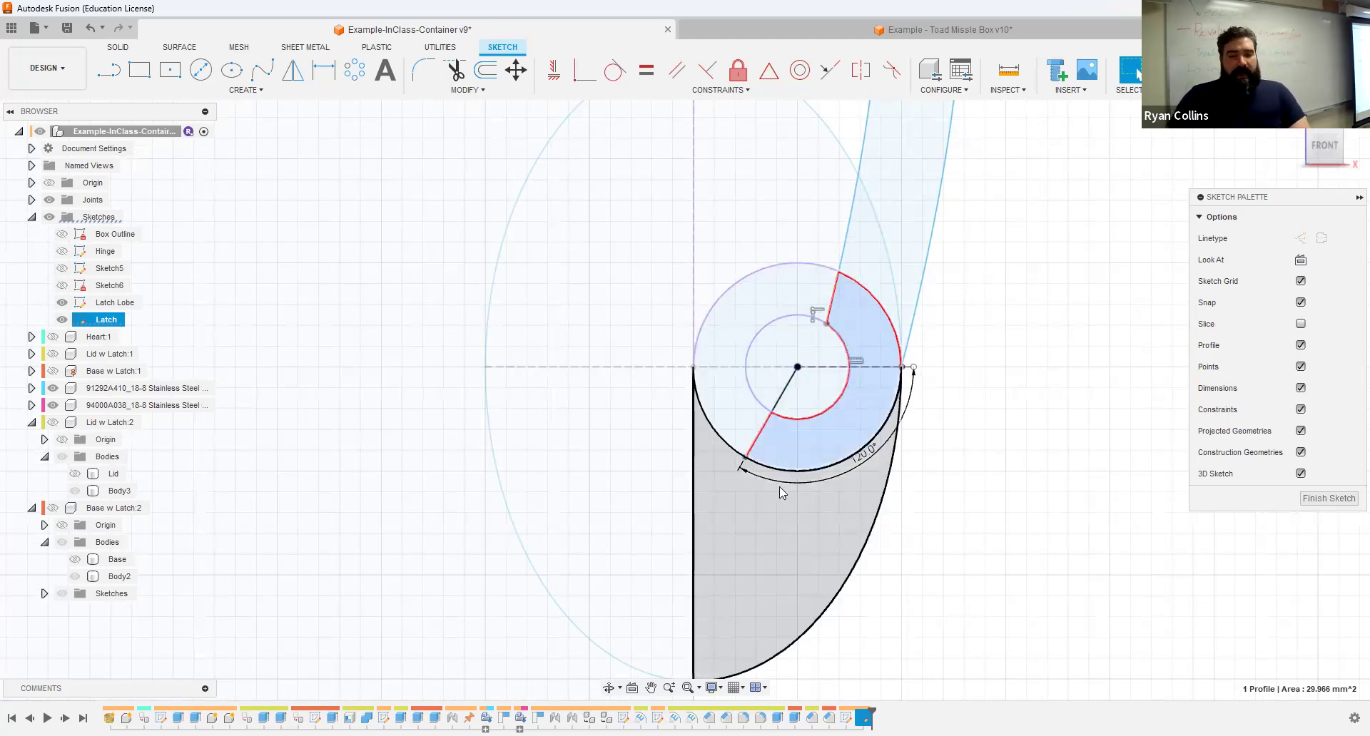
scroll(1020, 539, down, 1)
scroll(1020, 539, down, 1)
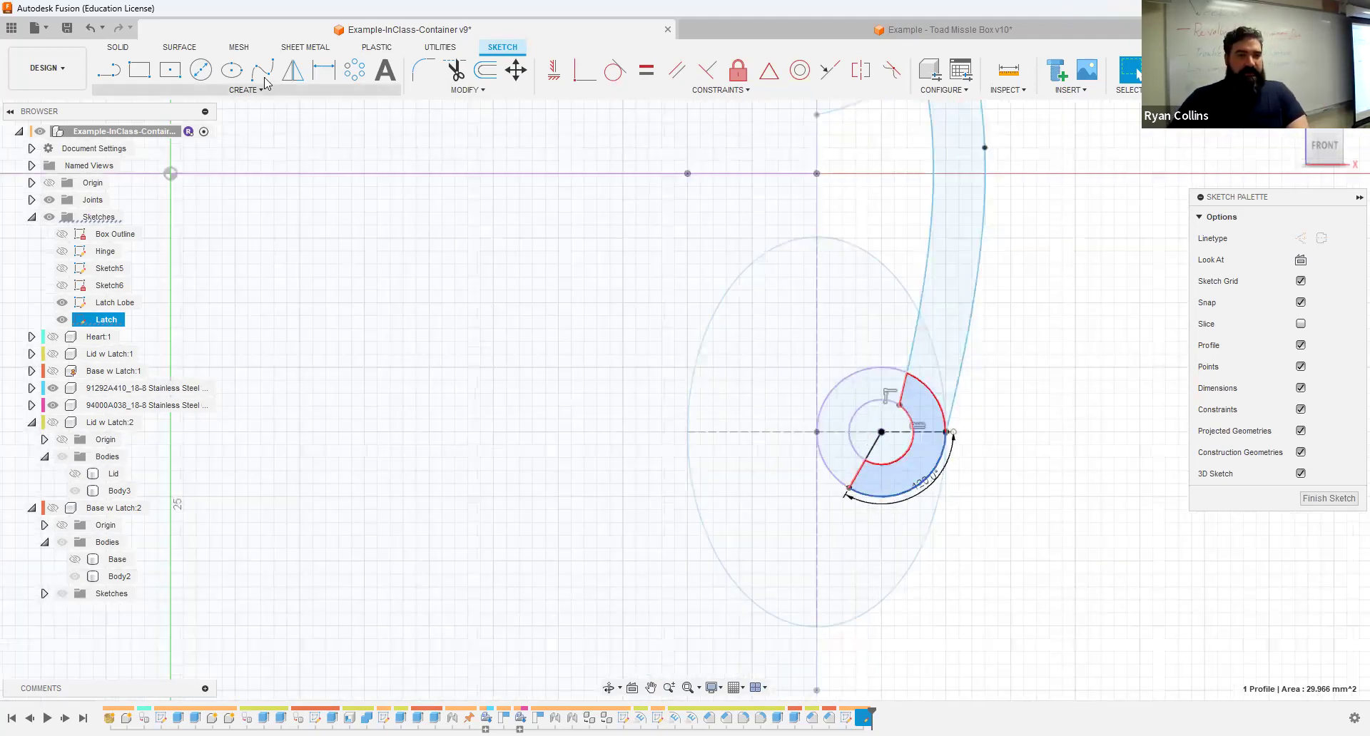
Step: Sketch a spline from the 120° line's outer end, around two points below the base circles, to the outer circle's outermost point
click(263, 70)
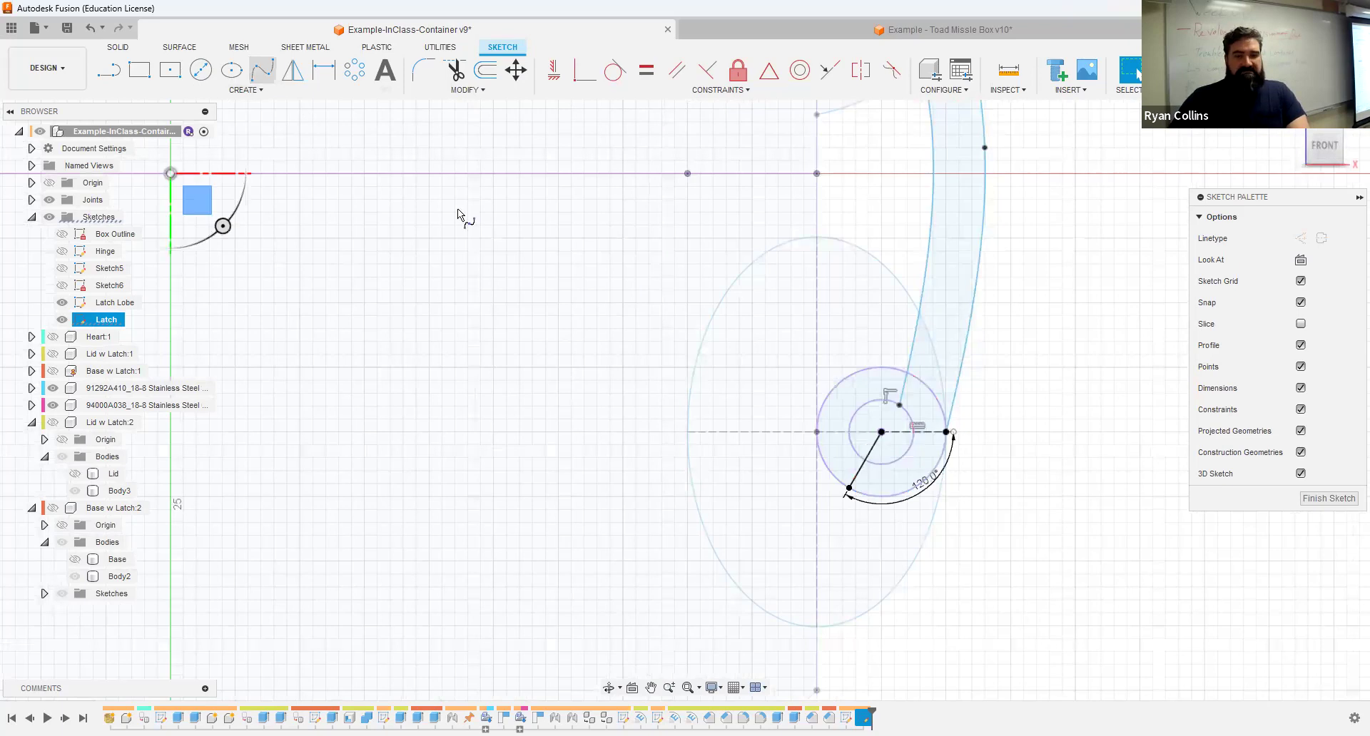
click(849, 488)
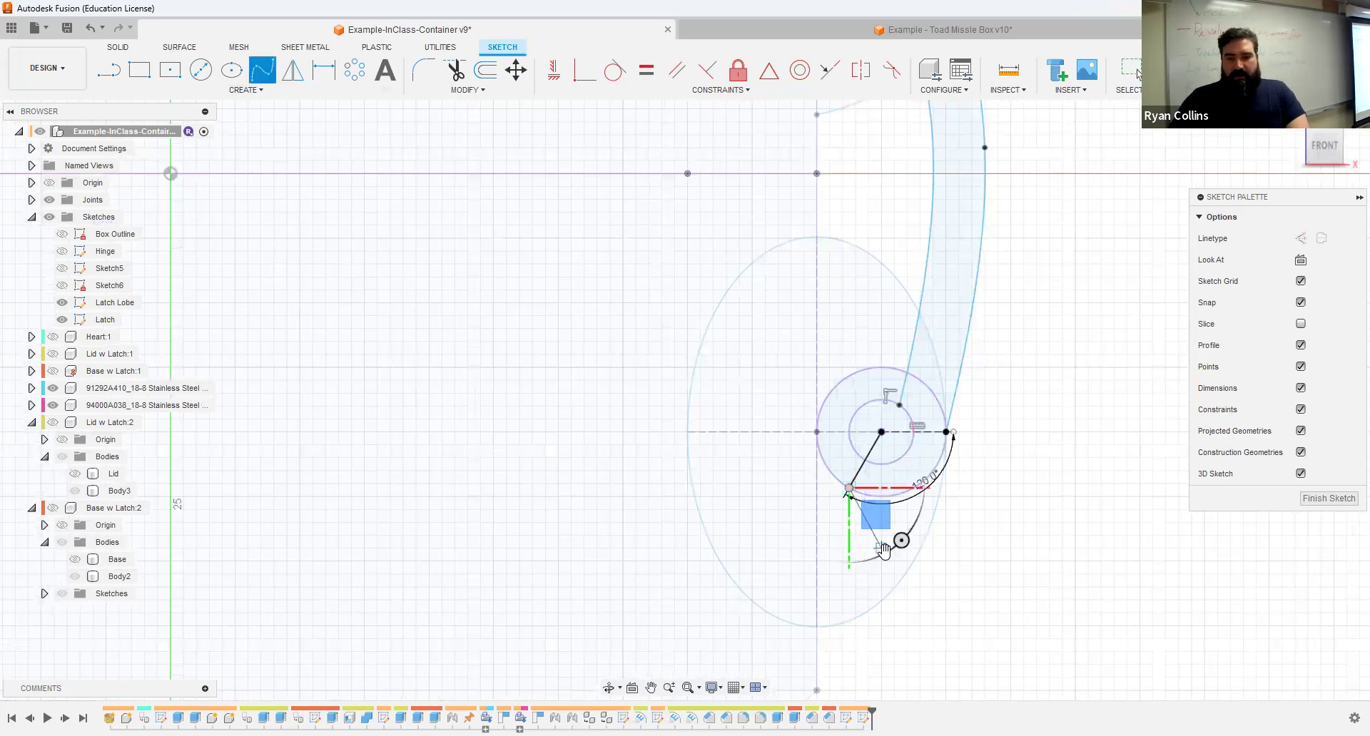
click(882, 587)
click(924, 605)
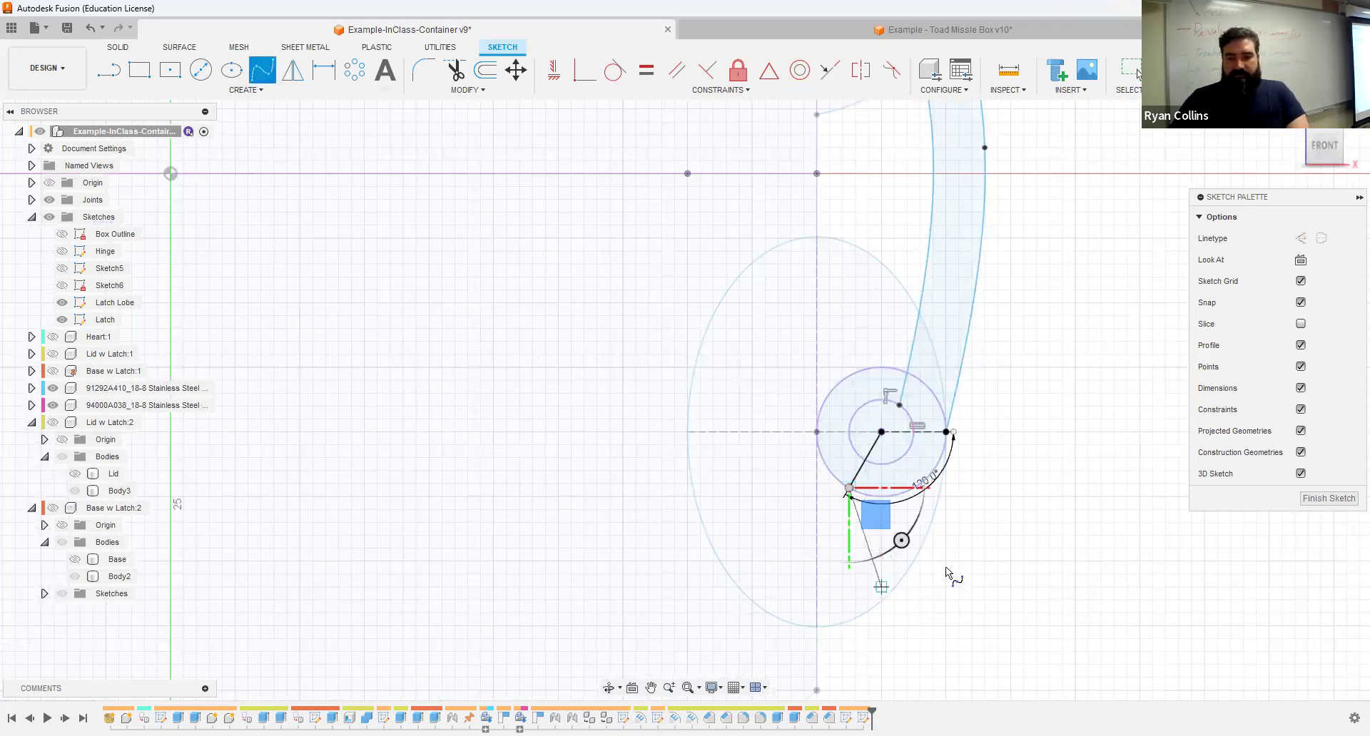
click(946, 432)
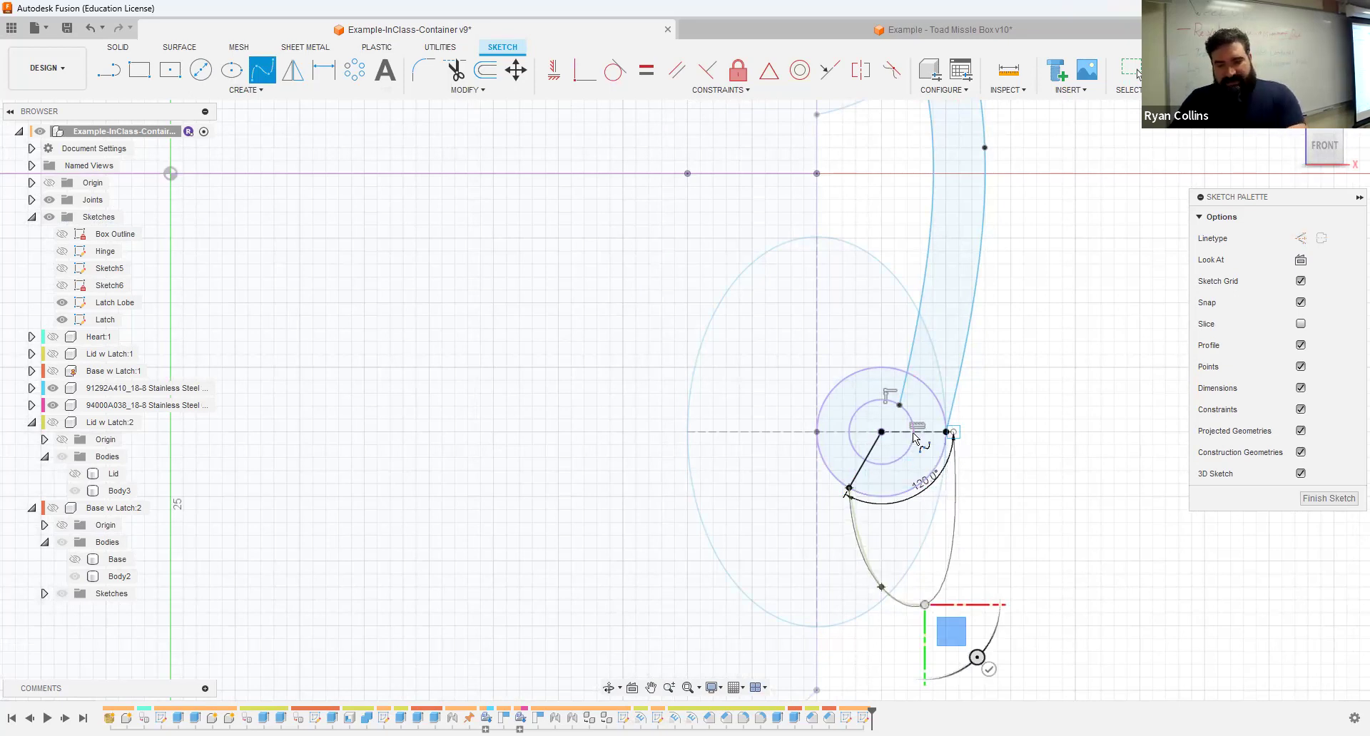
key(Return)
Step: Reshape the latch's finger-tab spline by moving its inner lower fit point to X 56 mm, Z -31 mm
scroll(977, 572, up, 3)
scroll(920, 428, down, 3)
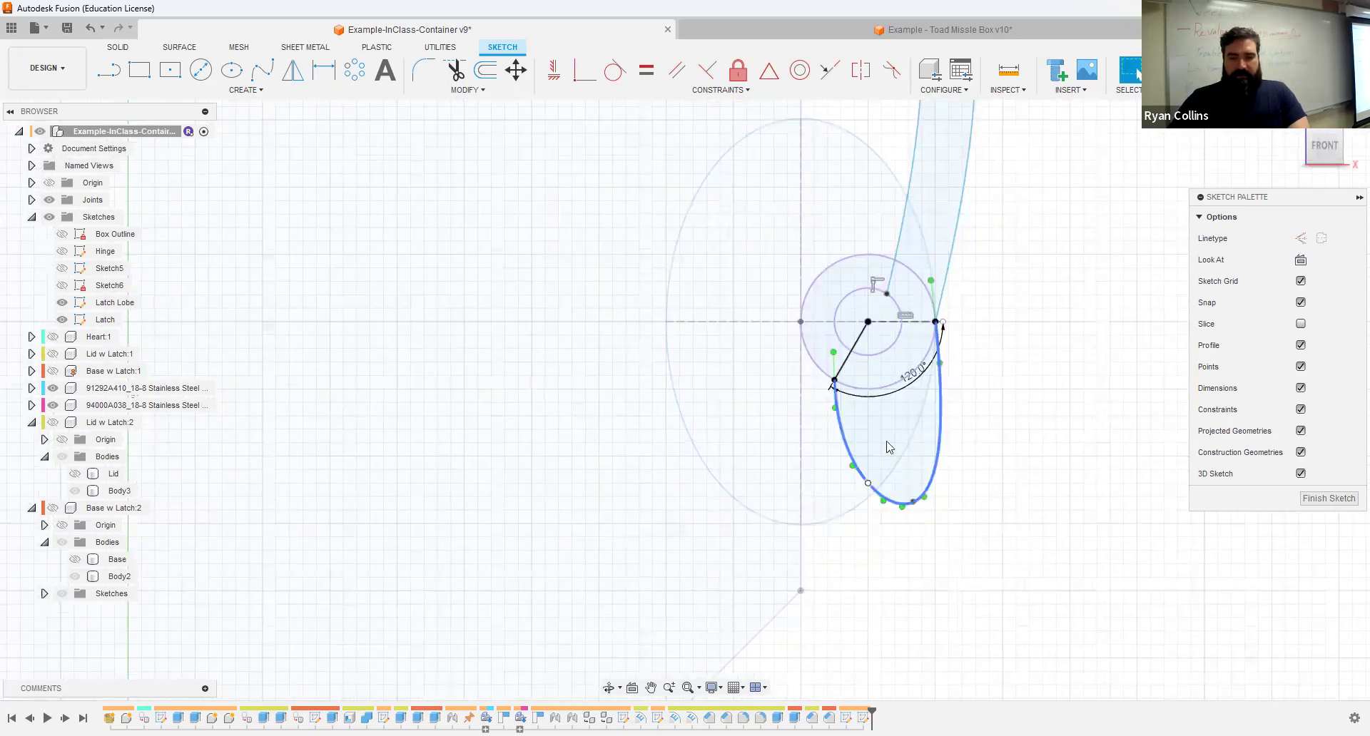
click(871, 476)
drag(876, 475, 862, 488)
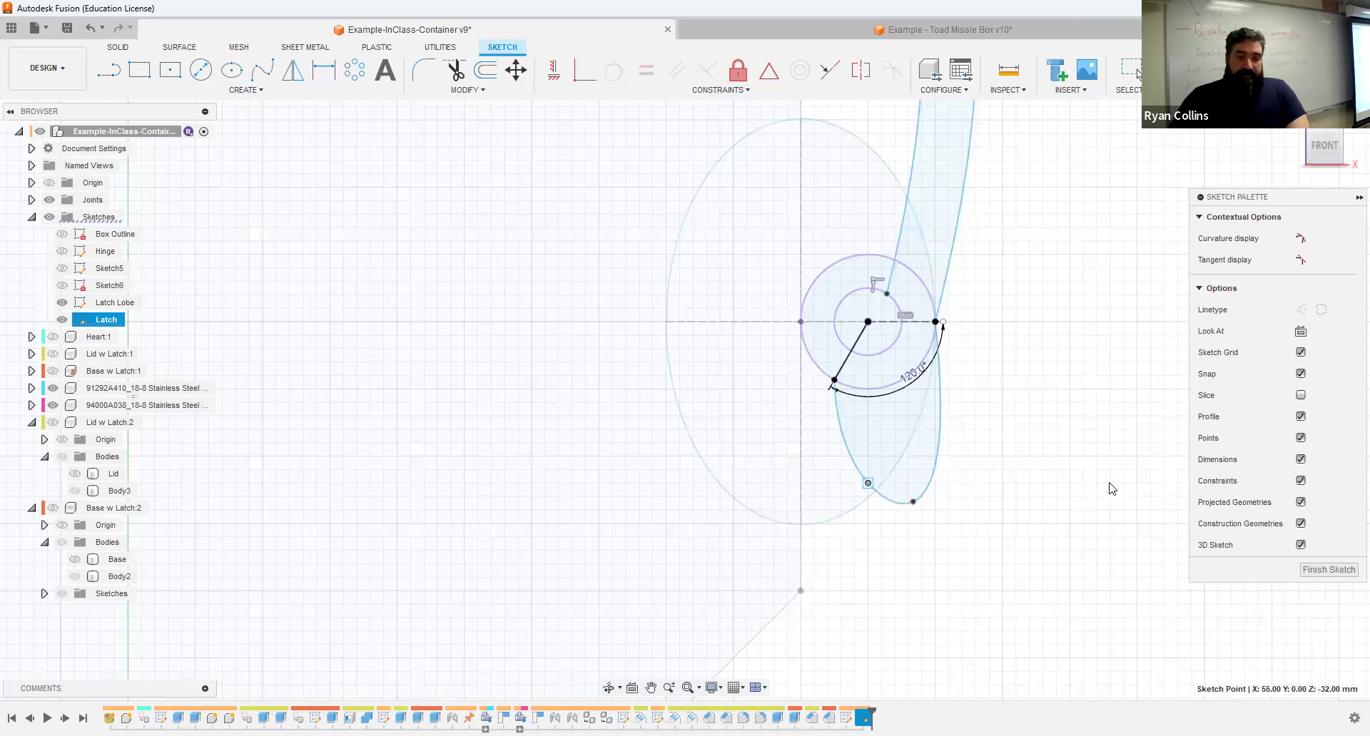
key(ctrl+z)
drag(1086, 414, 1037, 459)
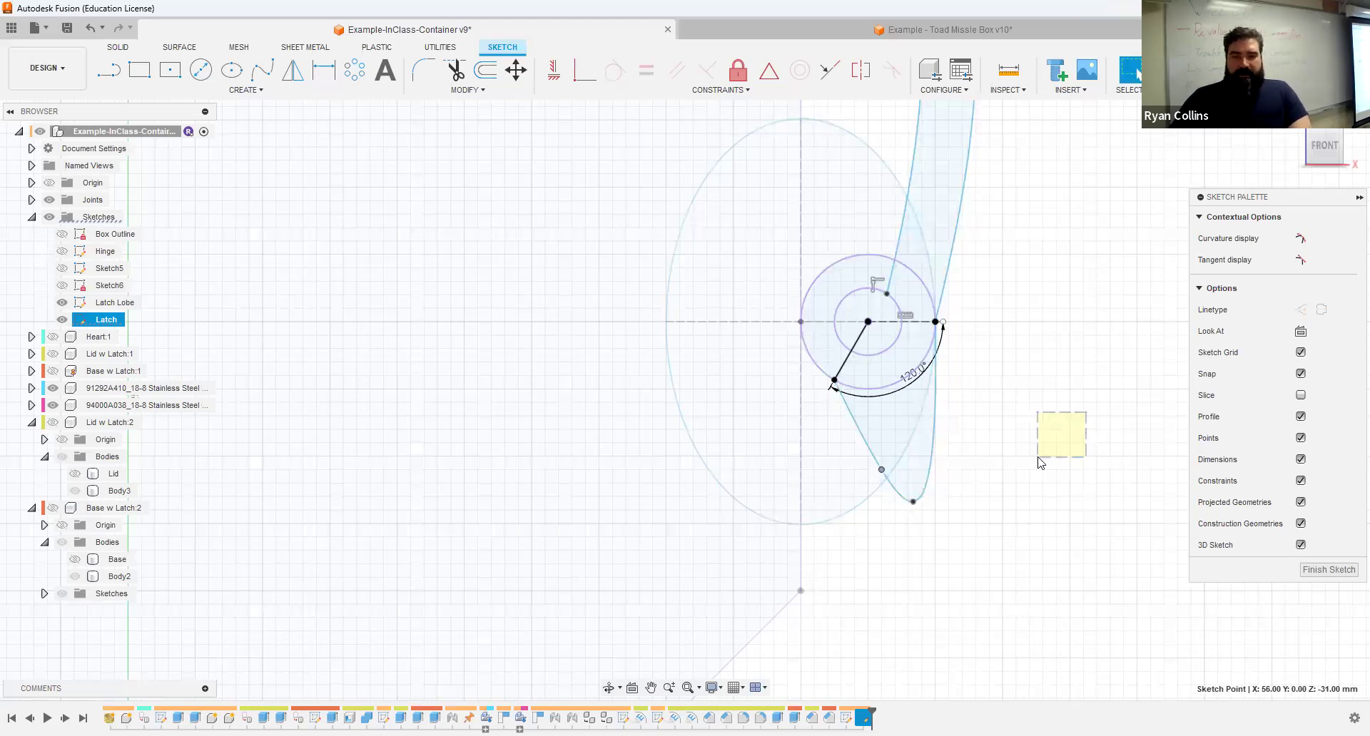
middle_drag(999, 447, 972, 483)
scroll(1037, 416, down, 3)
scroll(1057, 371, down, 2)
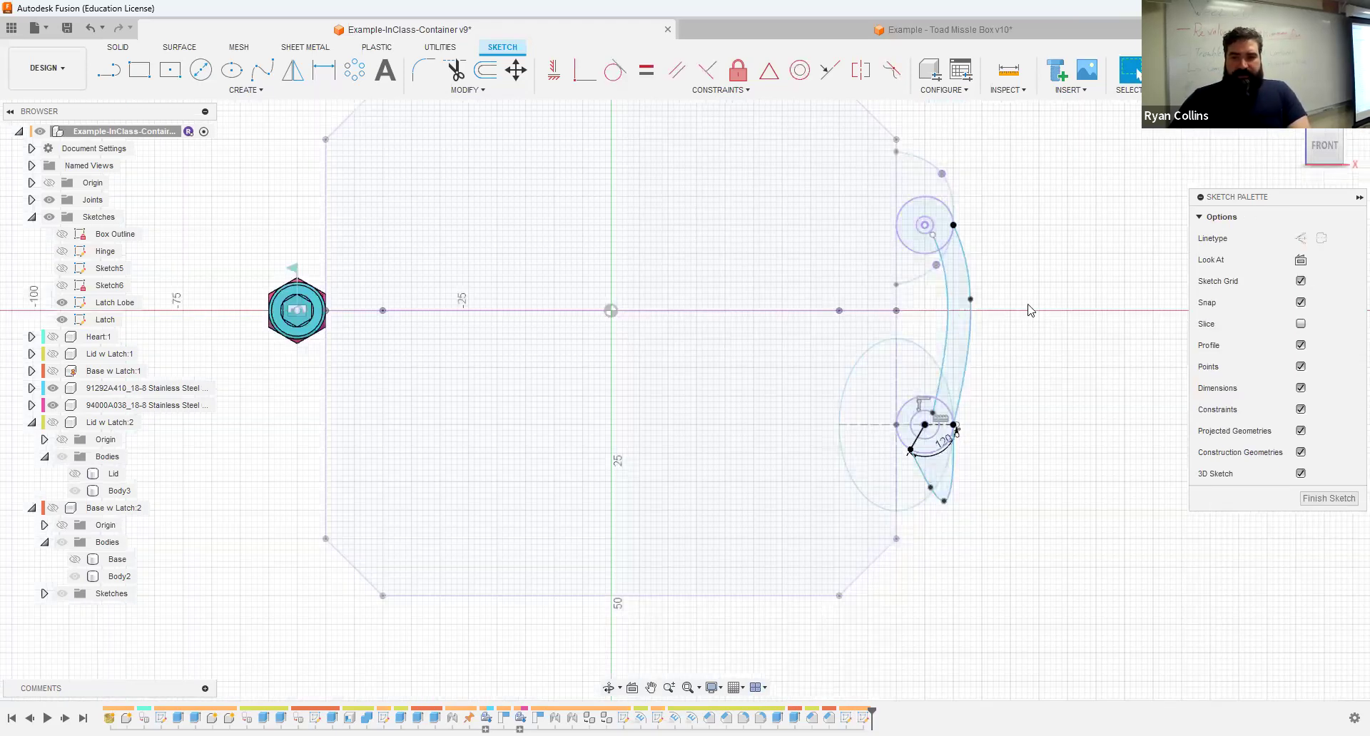
scroll(955, 265, up, 4)
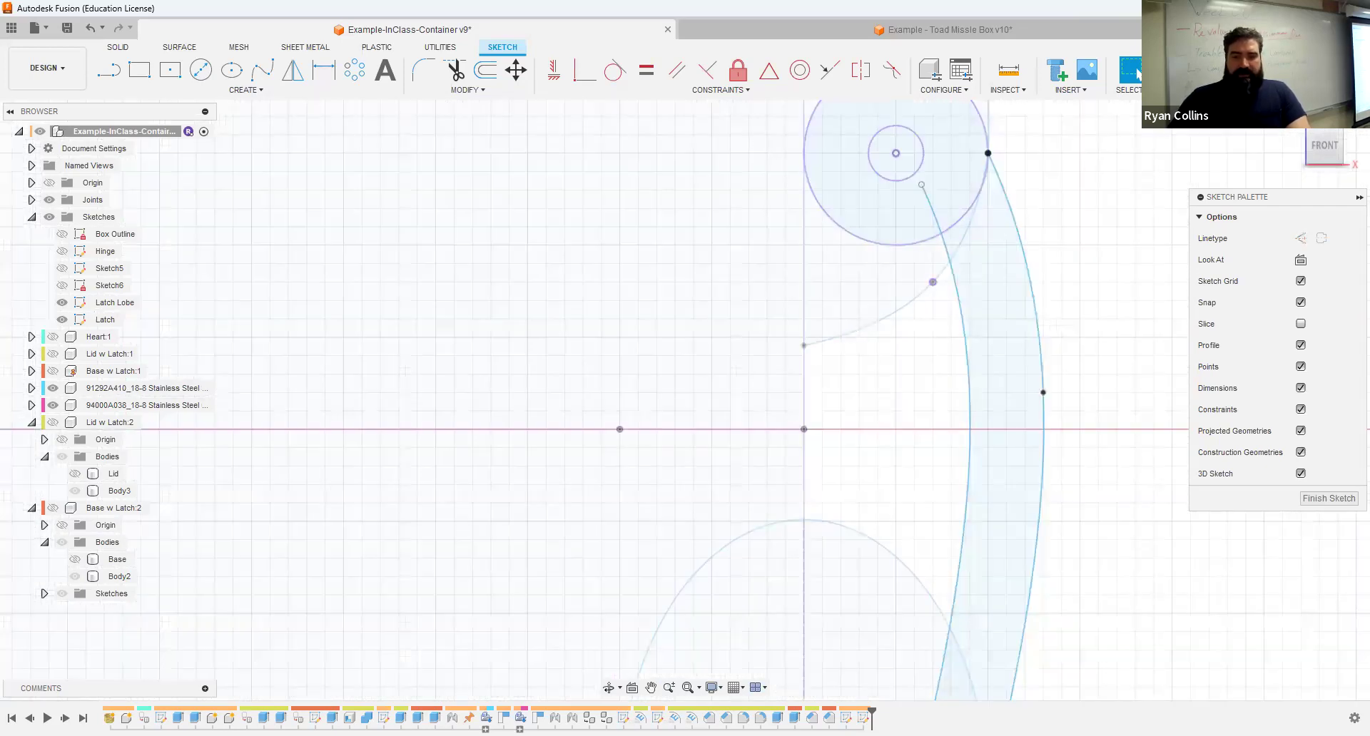
Step: Finish the latch sketch and save the design with the version description "Latch Sketch"
click(1173, 69)
scroll(1168, 379, down, 6)
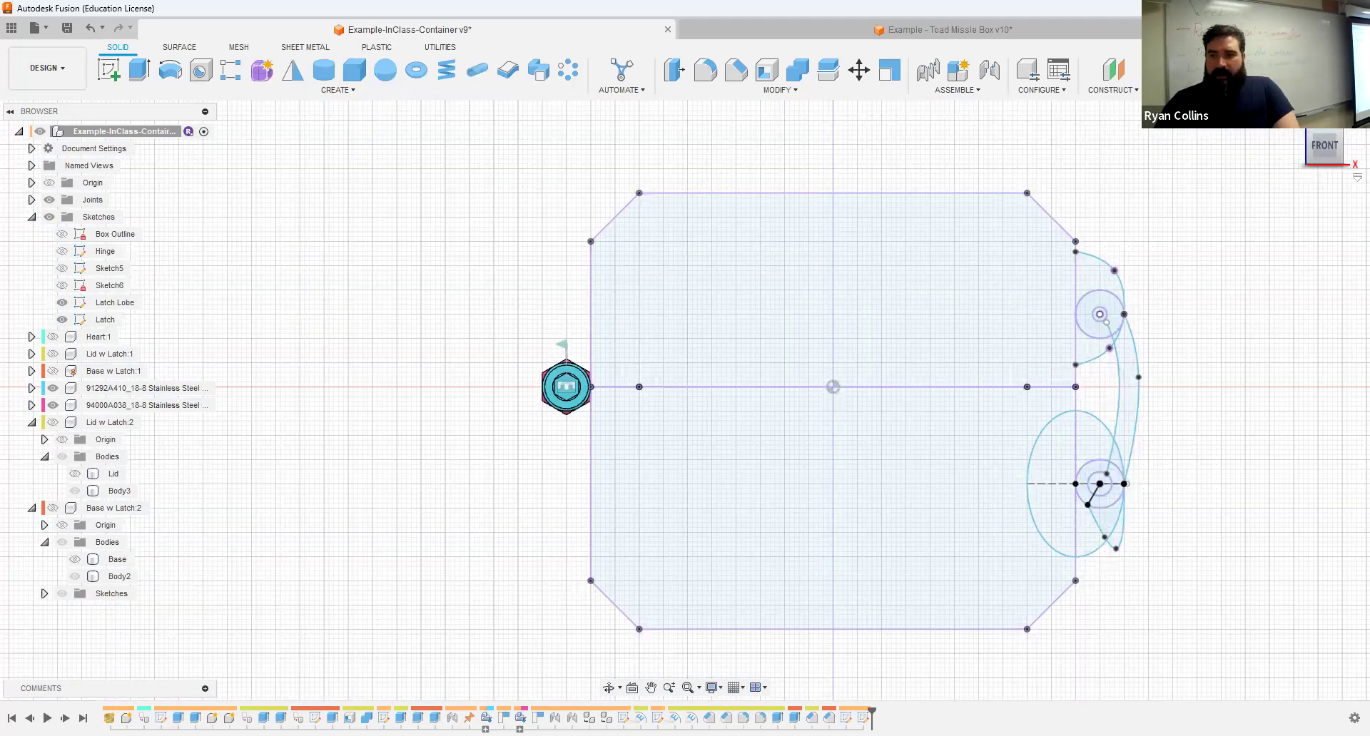
click(1294, 120)
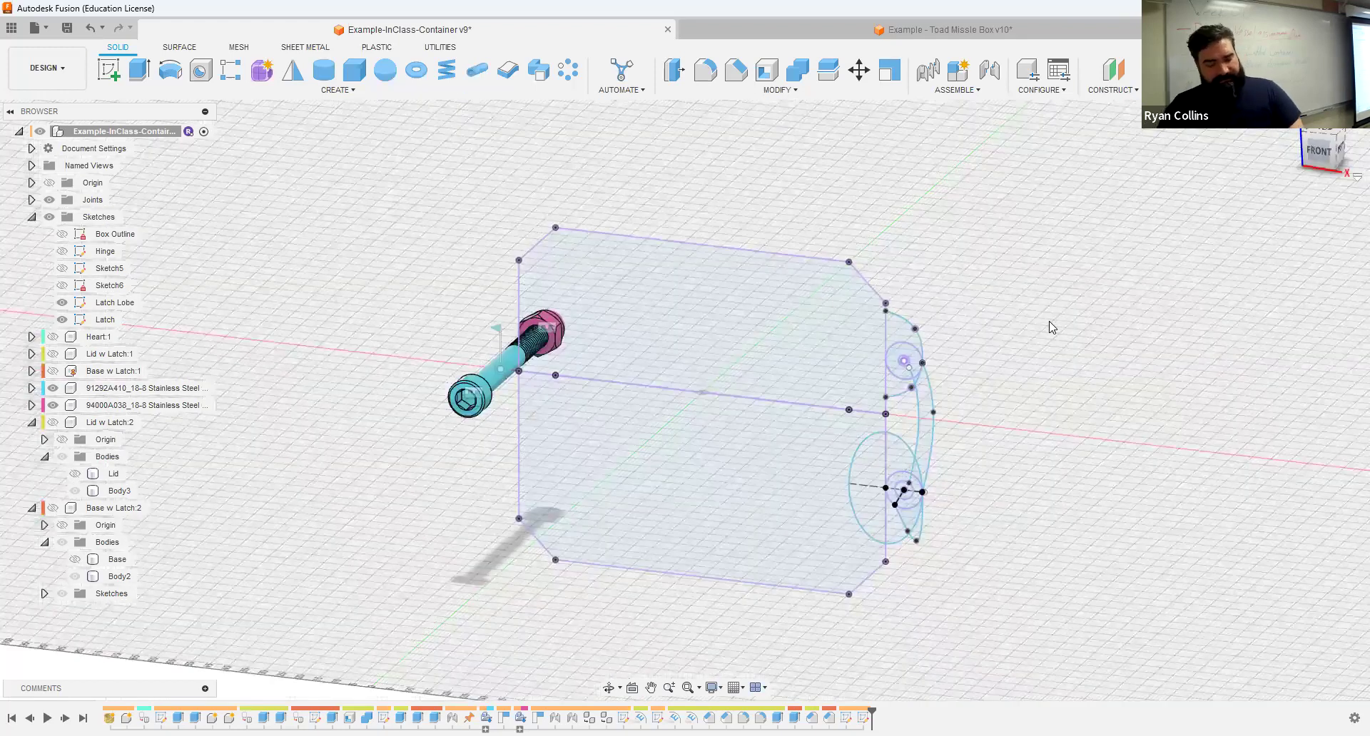
key(ctrl+s)
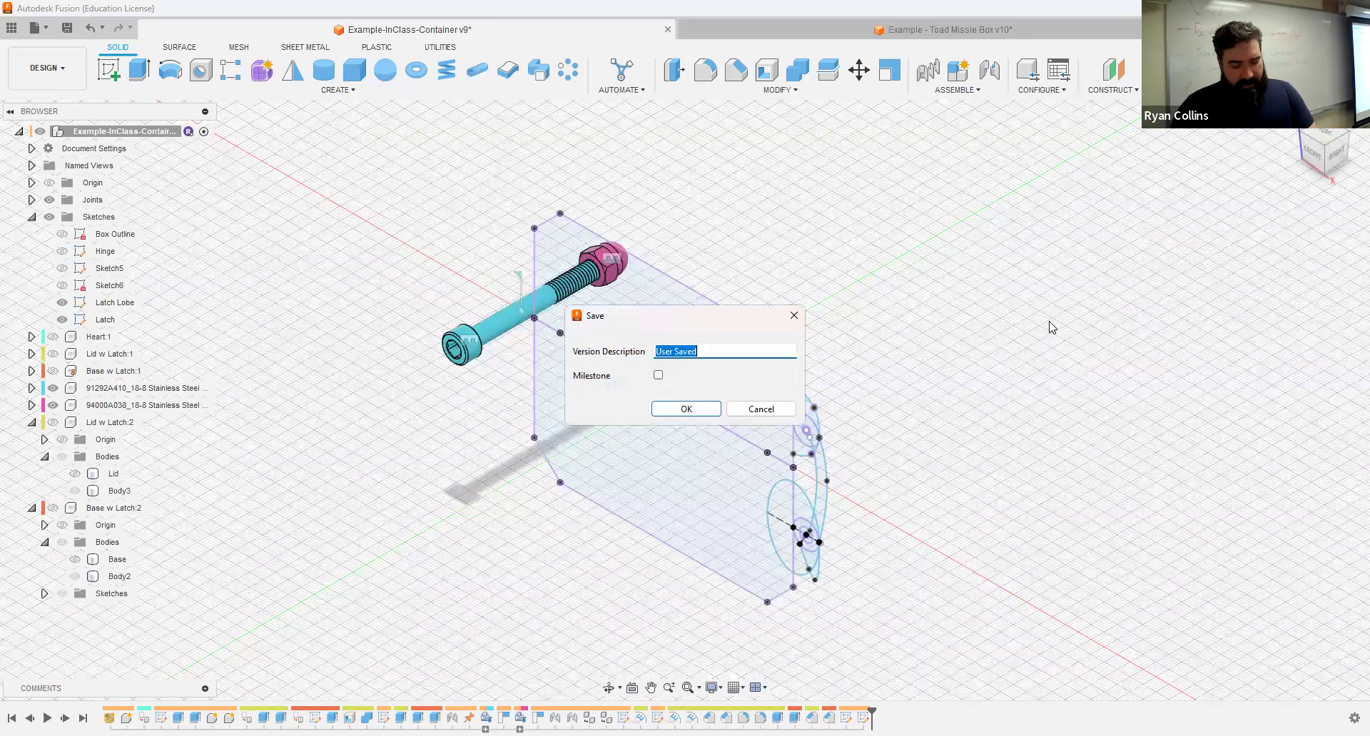
text(Latch Sketch)
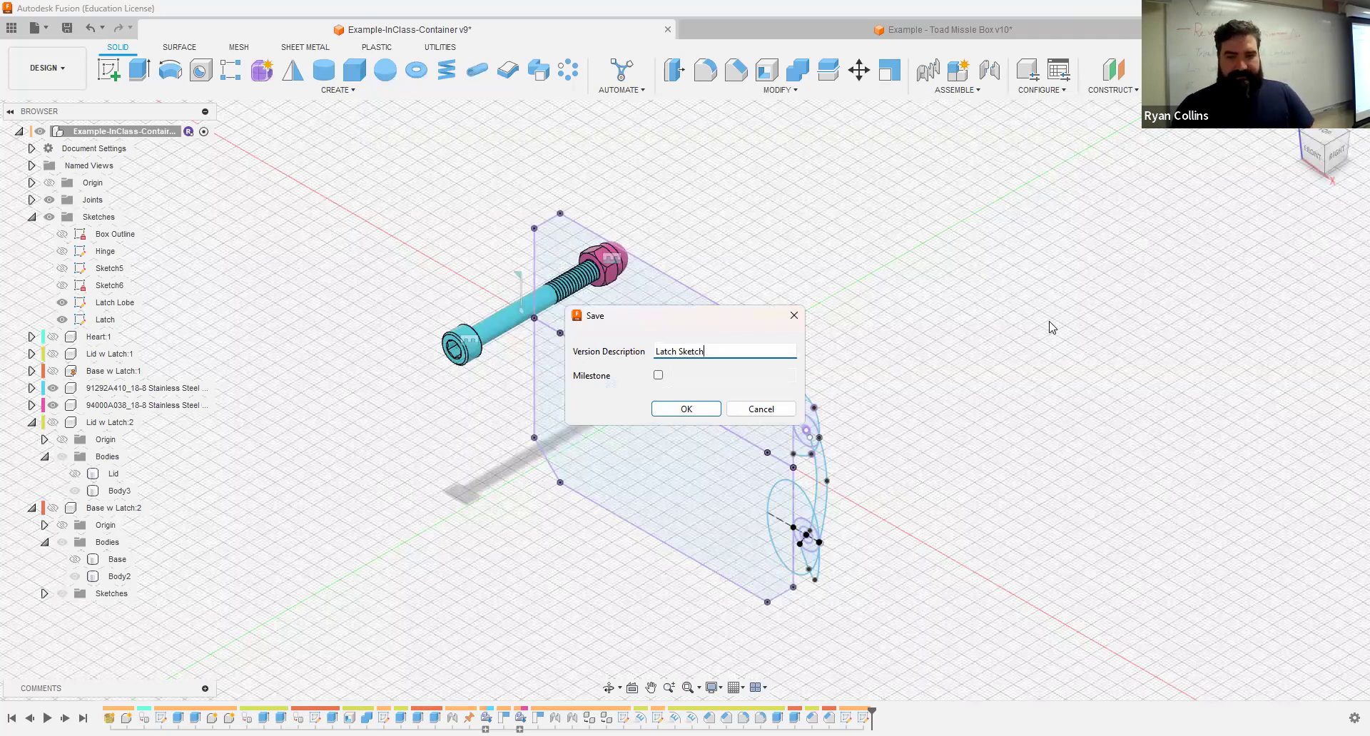
key(Return)
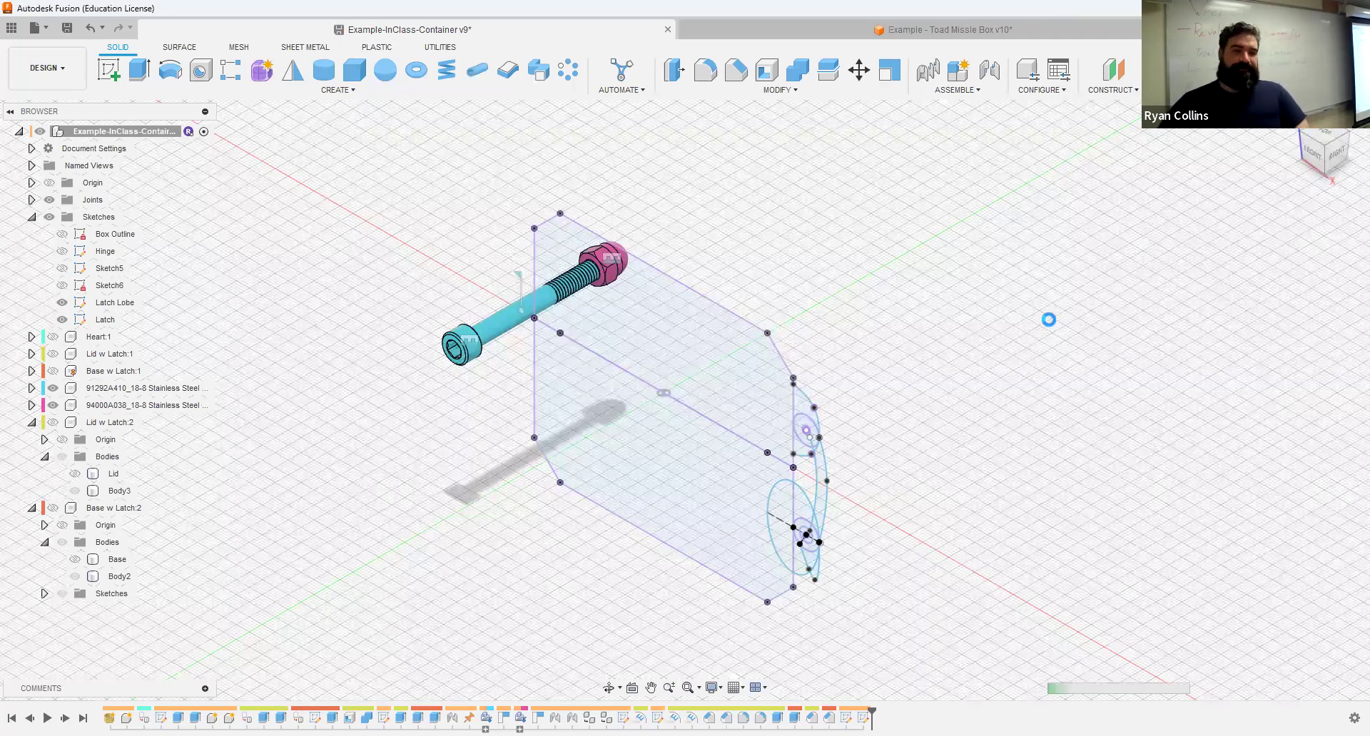
Step: Show the Lid w Latch:2 and Base w Latch:2 components
click(50, 426)
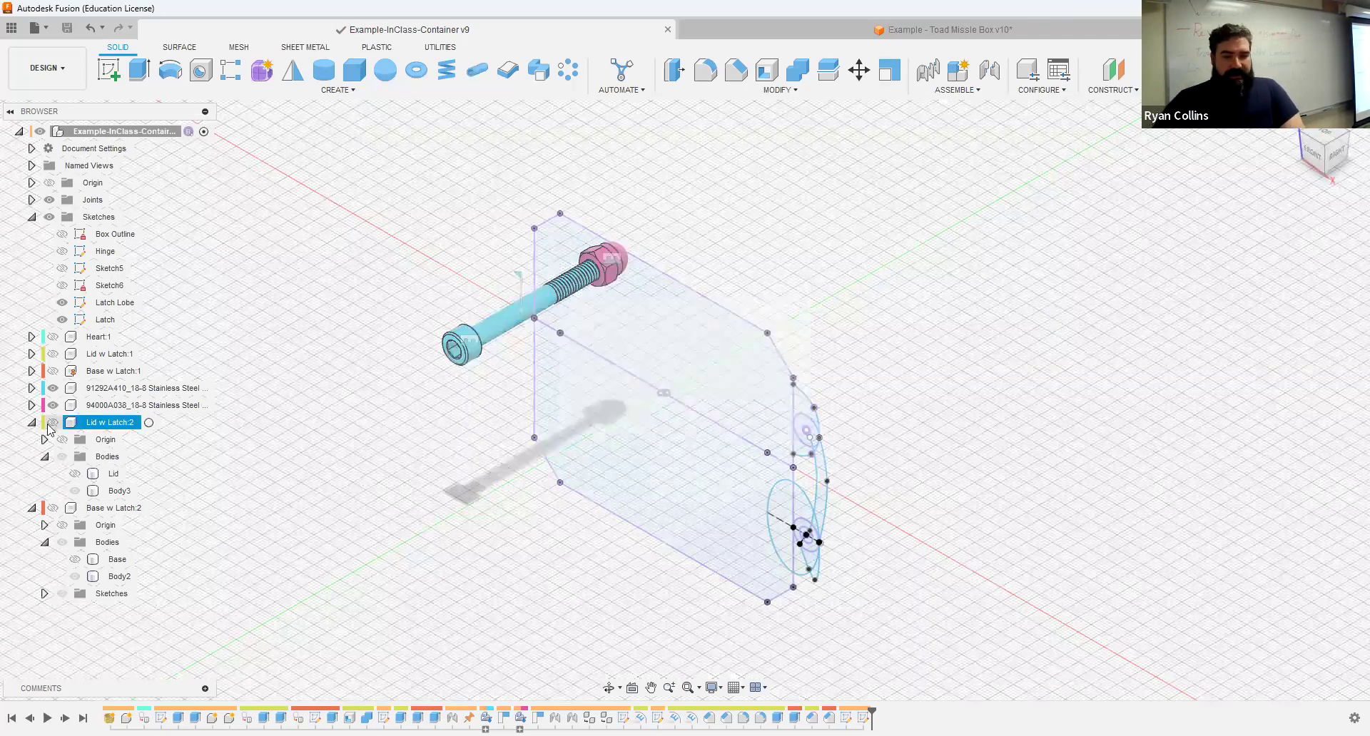
click(51, 423)
click(53, 508)
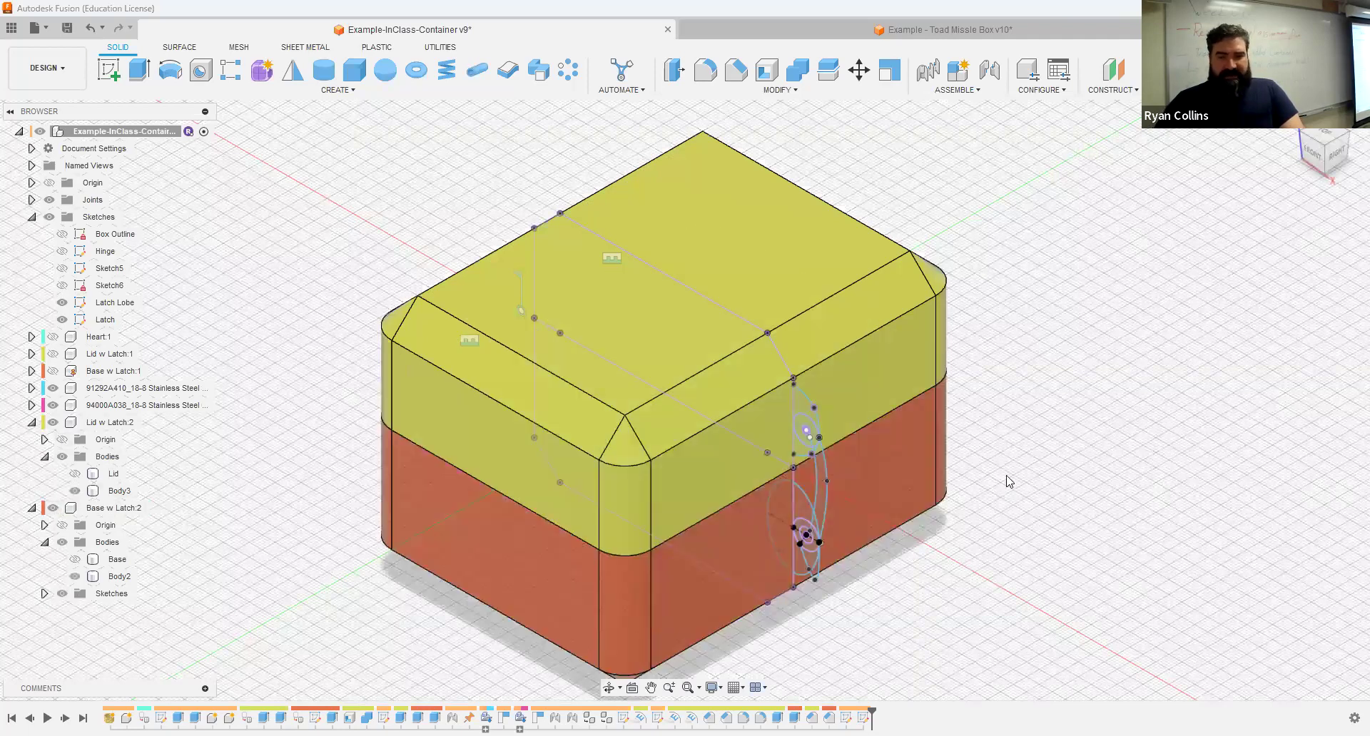
middle_drag(807, 418, 805, 340)
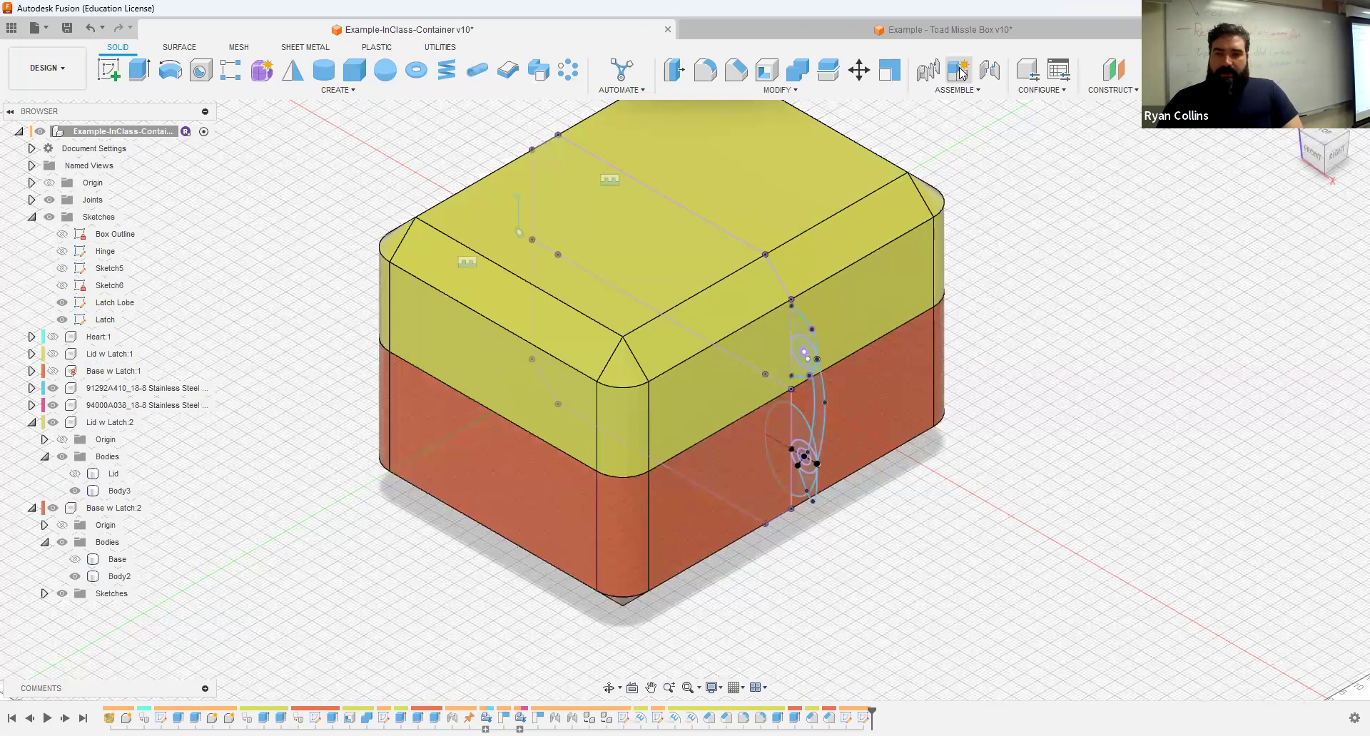
Step: Create and activate a new internal standard component named Latch under the top-level assembly
text(Lat)
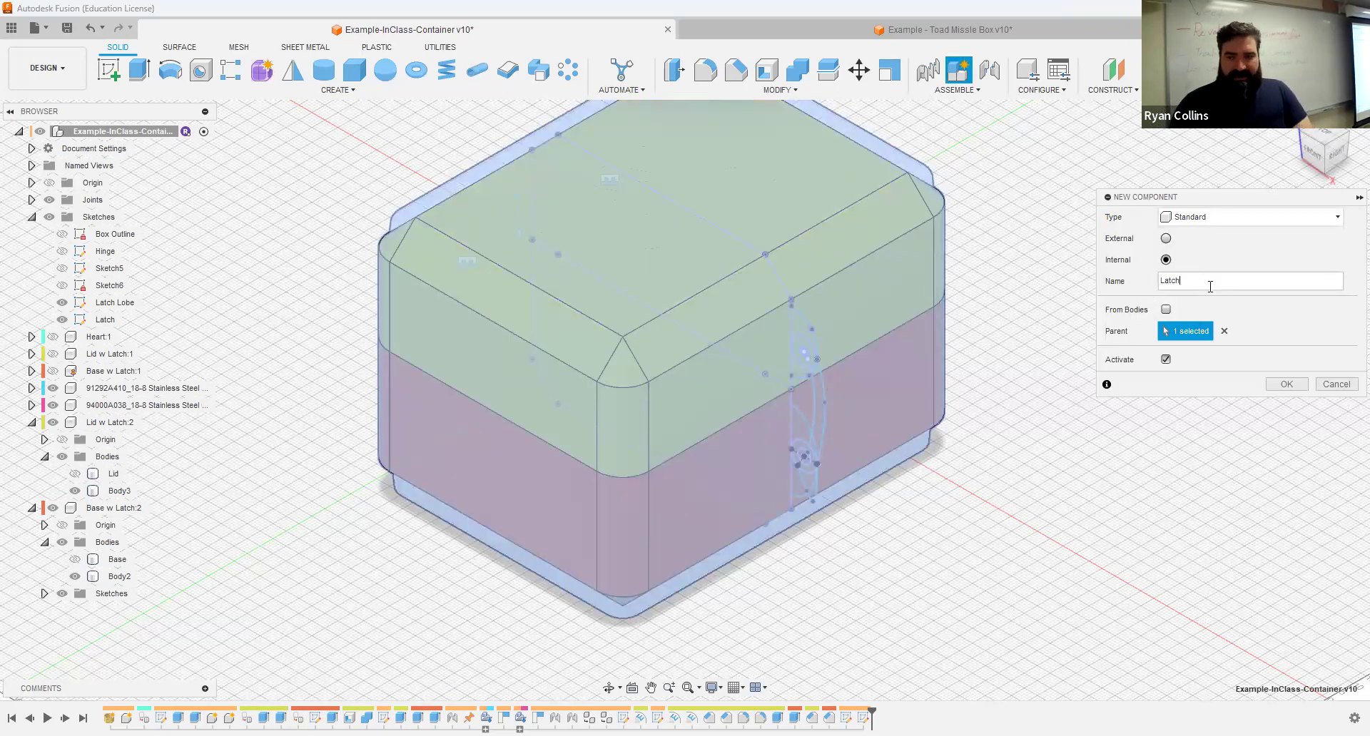
text(ch)
key(Return)
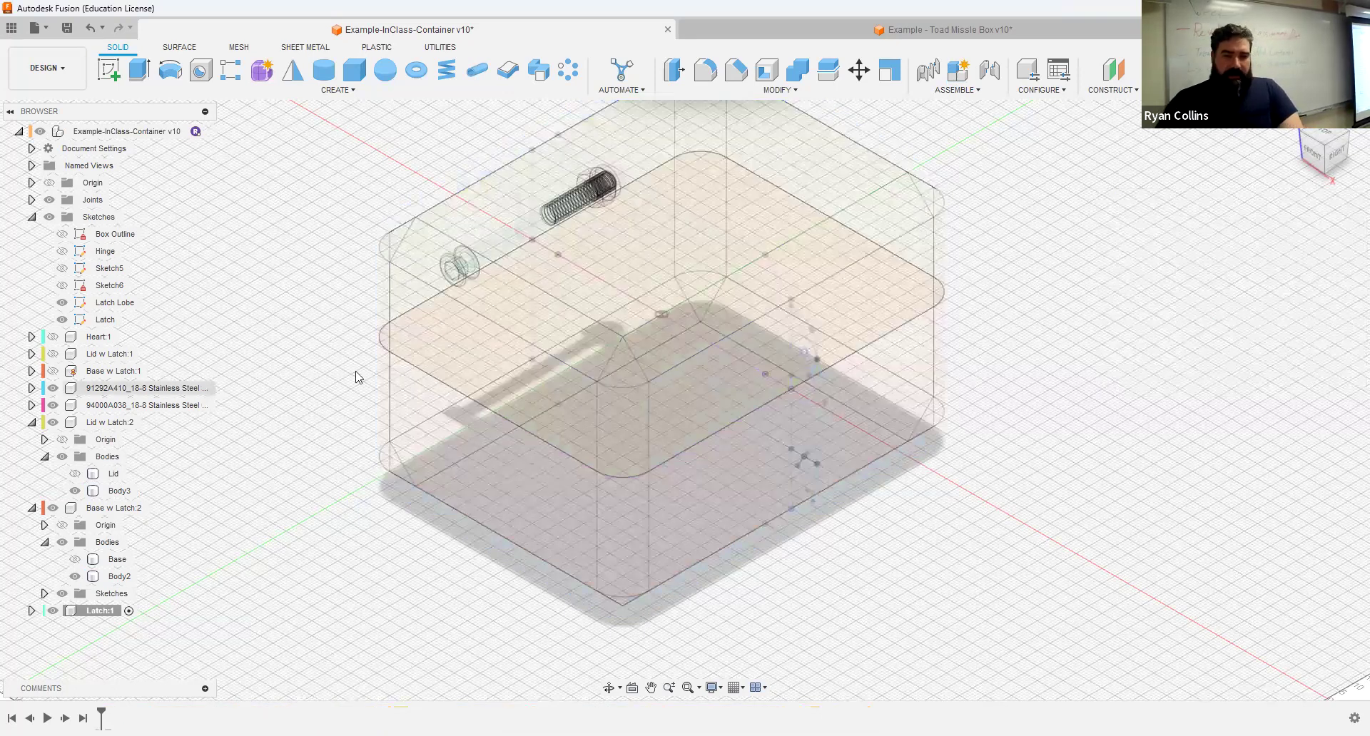
Step: Extrude the latch's arm, screw ring, hook and finger-tab profiles symmetrically by 10 mm as a new body, leaving the screw hole open
click(141, 72)
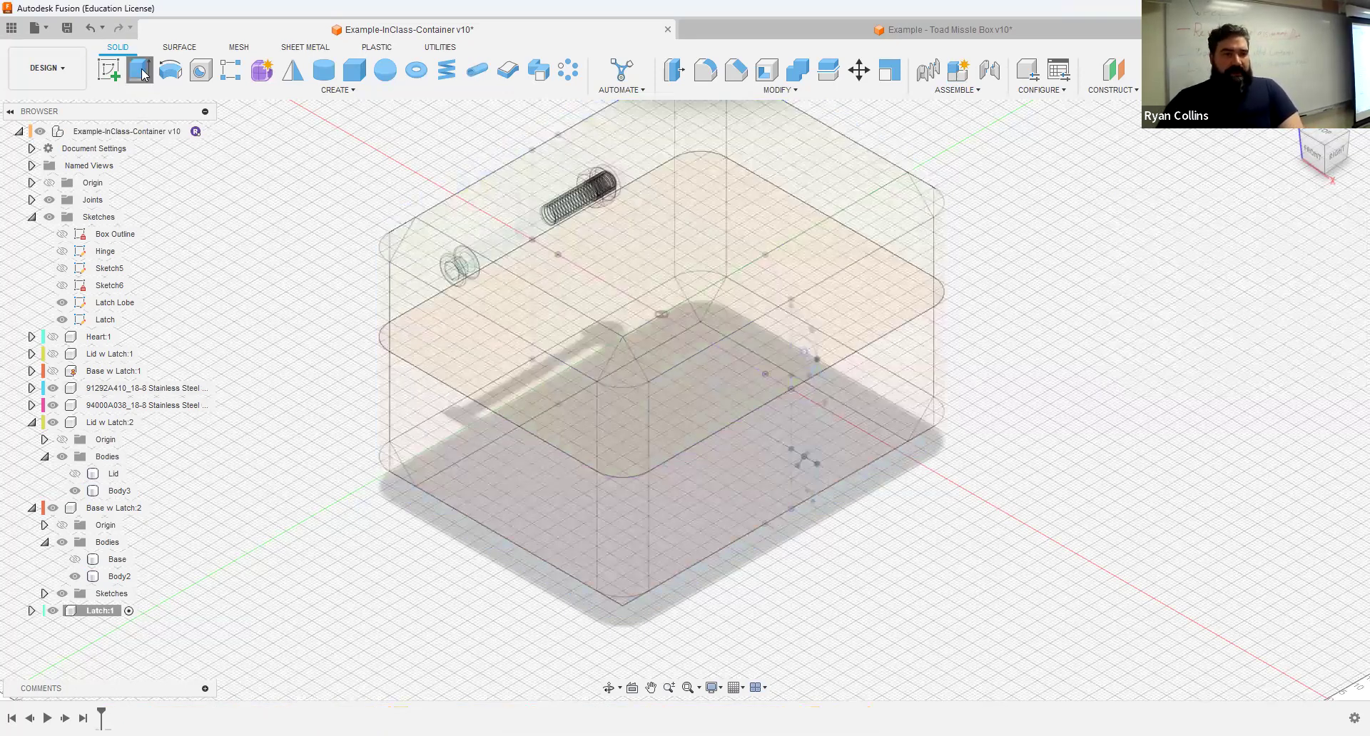
scroll(802, 420, up, 5)
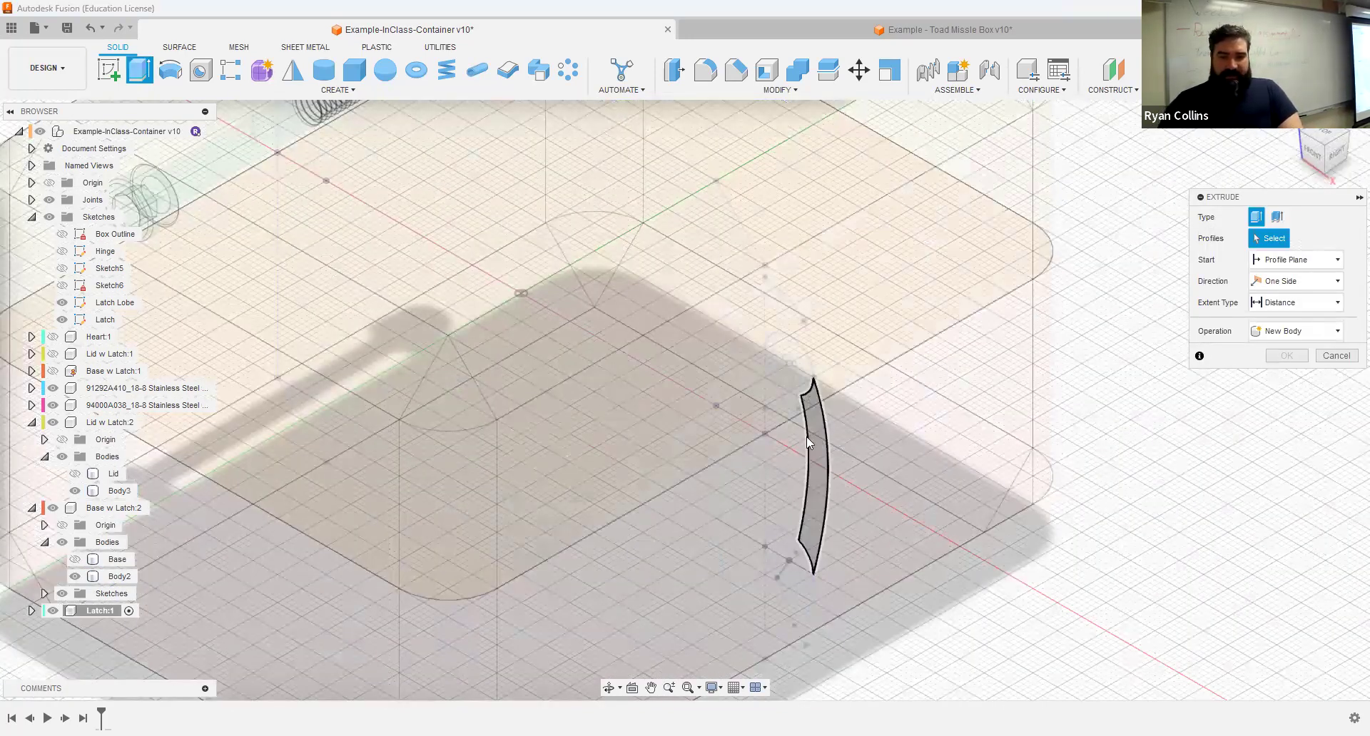
click(804, 438)
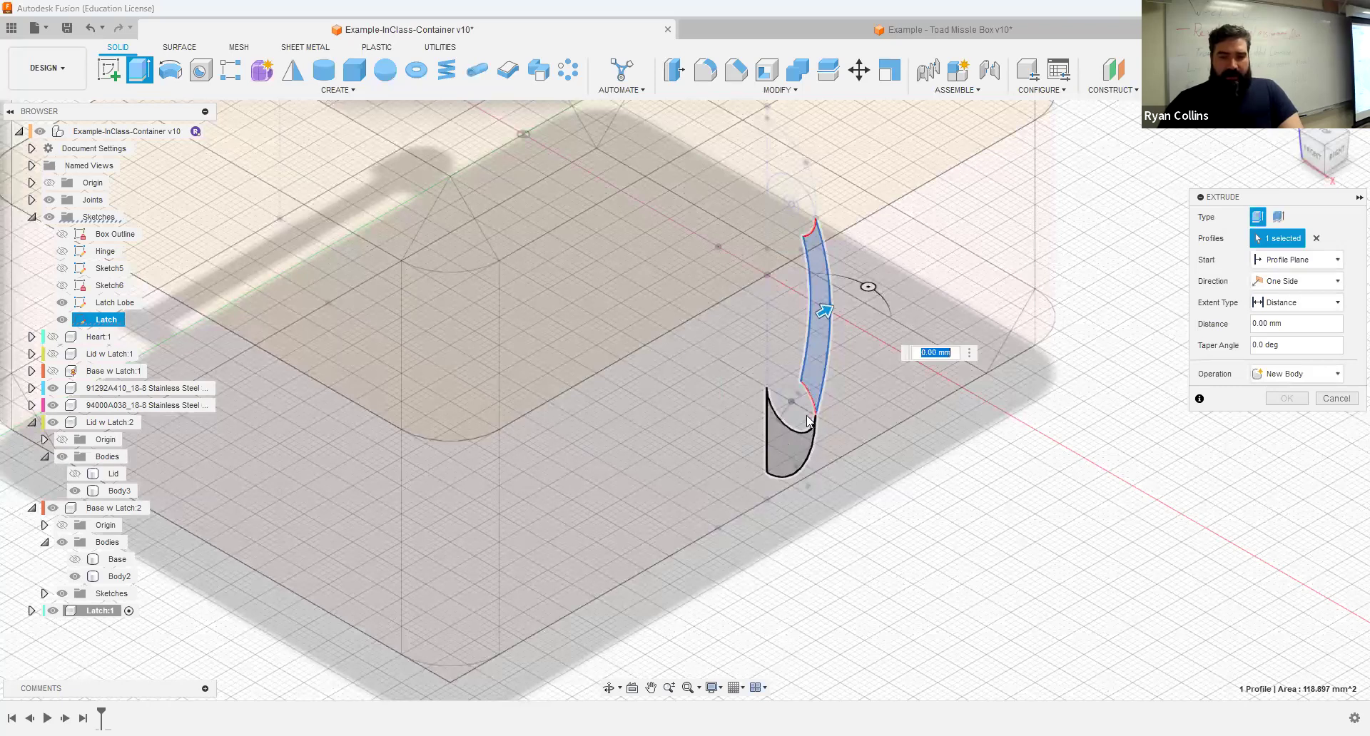
click(799, 220)
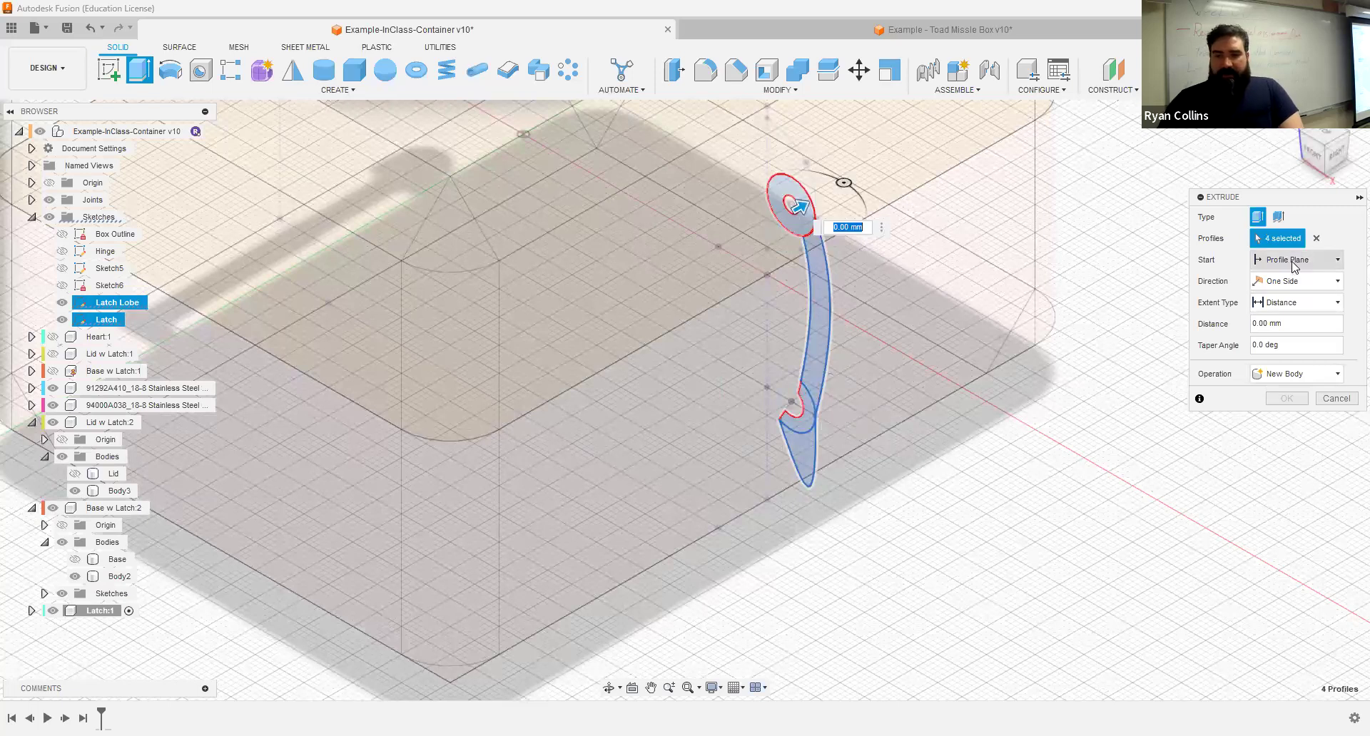
click(1292, 281)
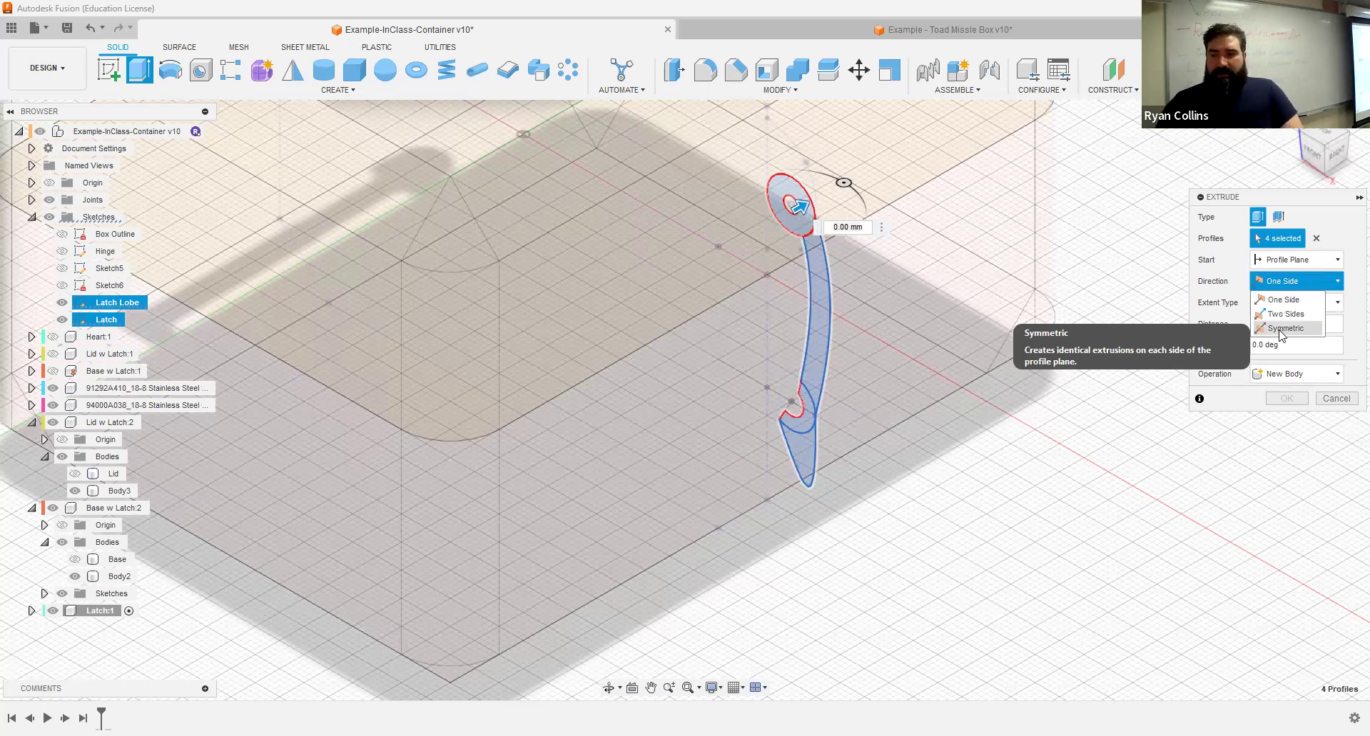
click(1283, 328)
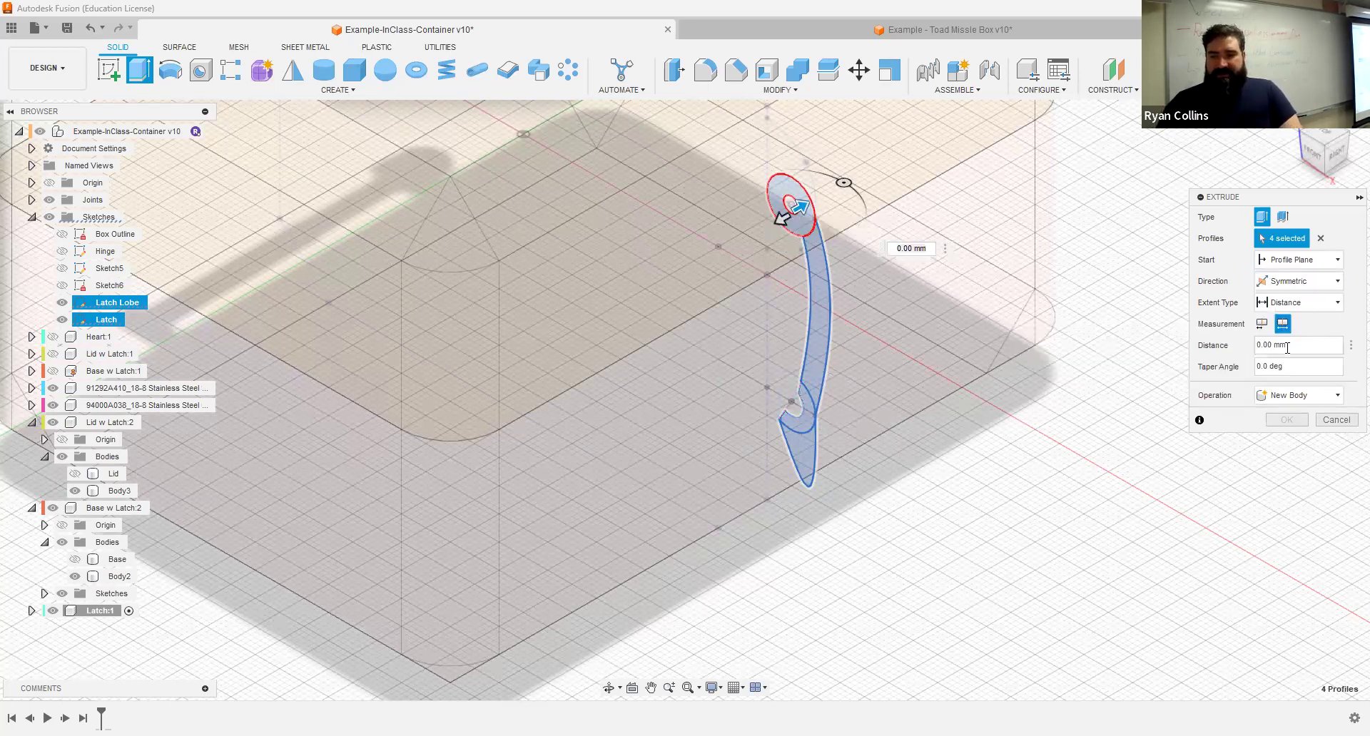
click(1288, 346)
text(10)
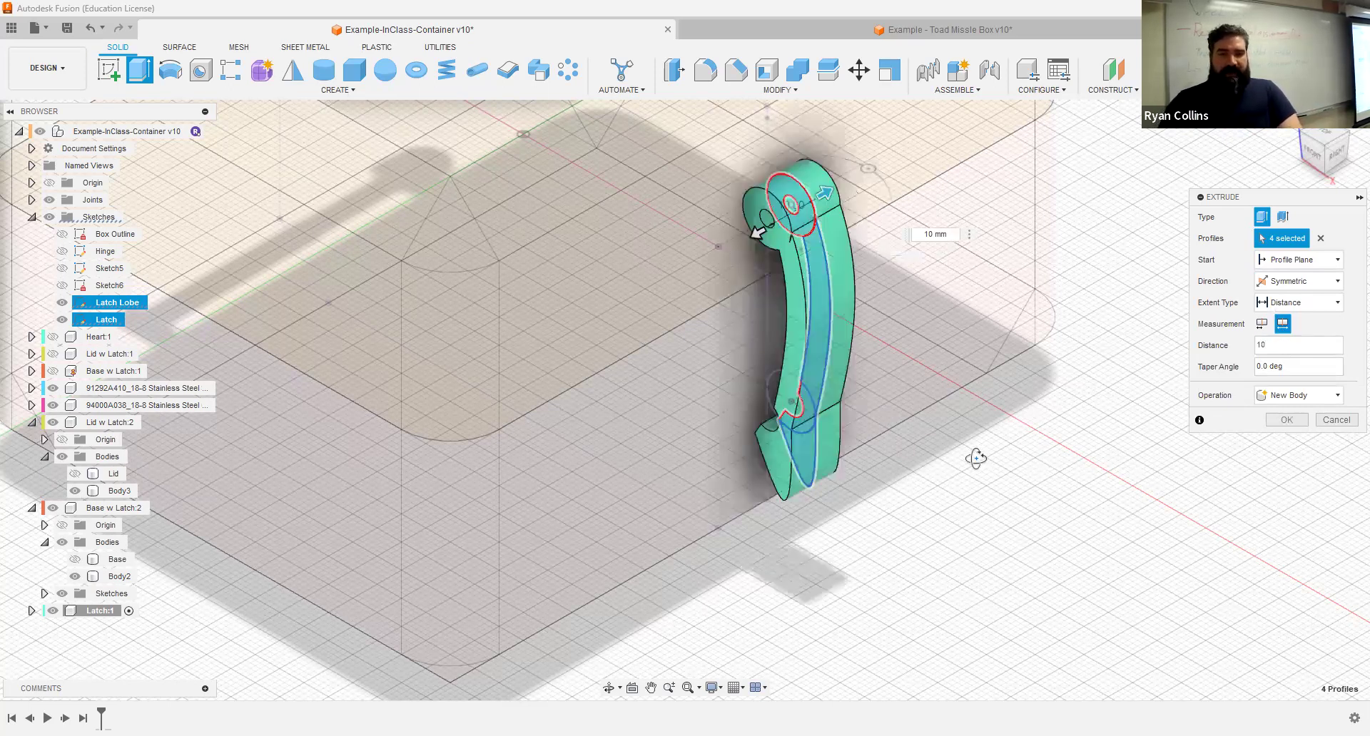
shift+middle_drag(913, 439, 1054, 436)
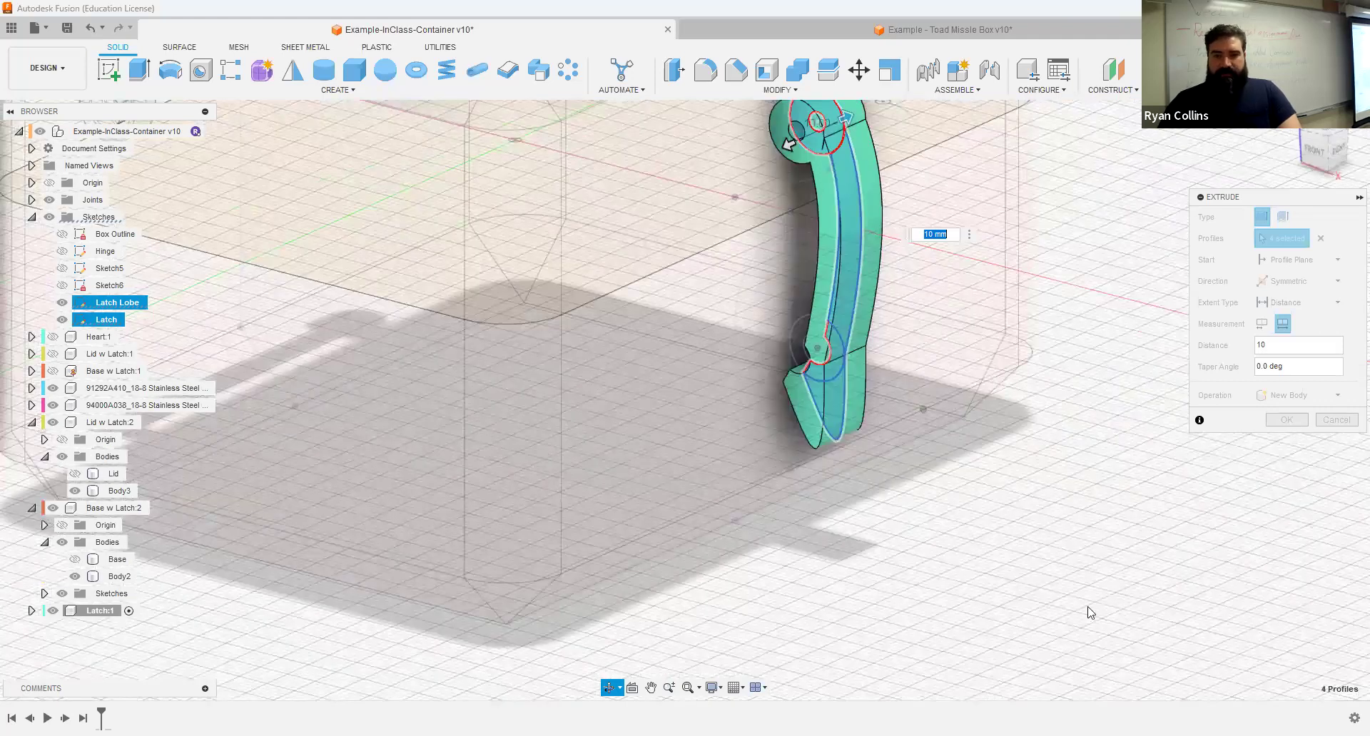
key(Return)
Step: Edit the latch extrusion to include the thin sliver profile between the screw ring and the arm's outer edge
scroll(943, 281, up, 10)
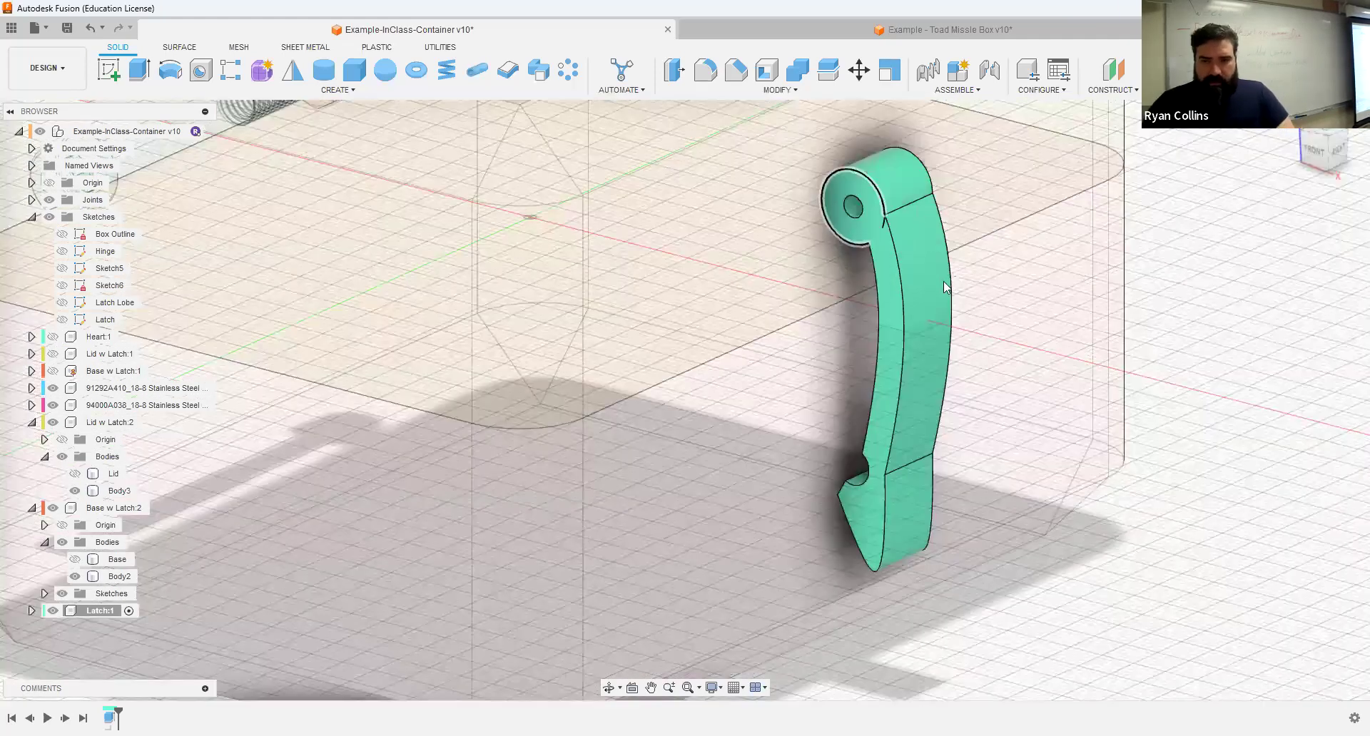
scroll(911, 229, up, 5)
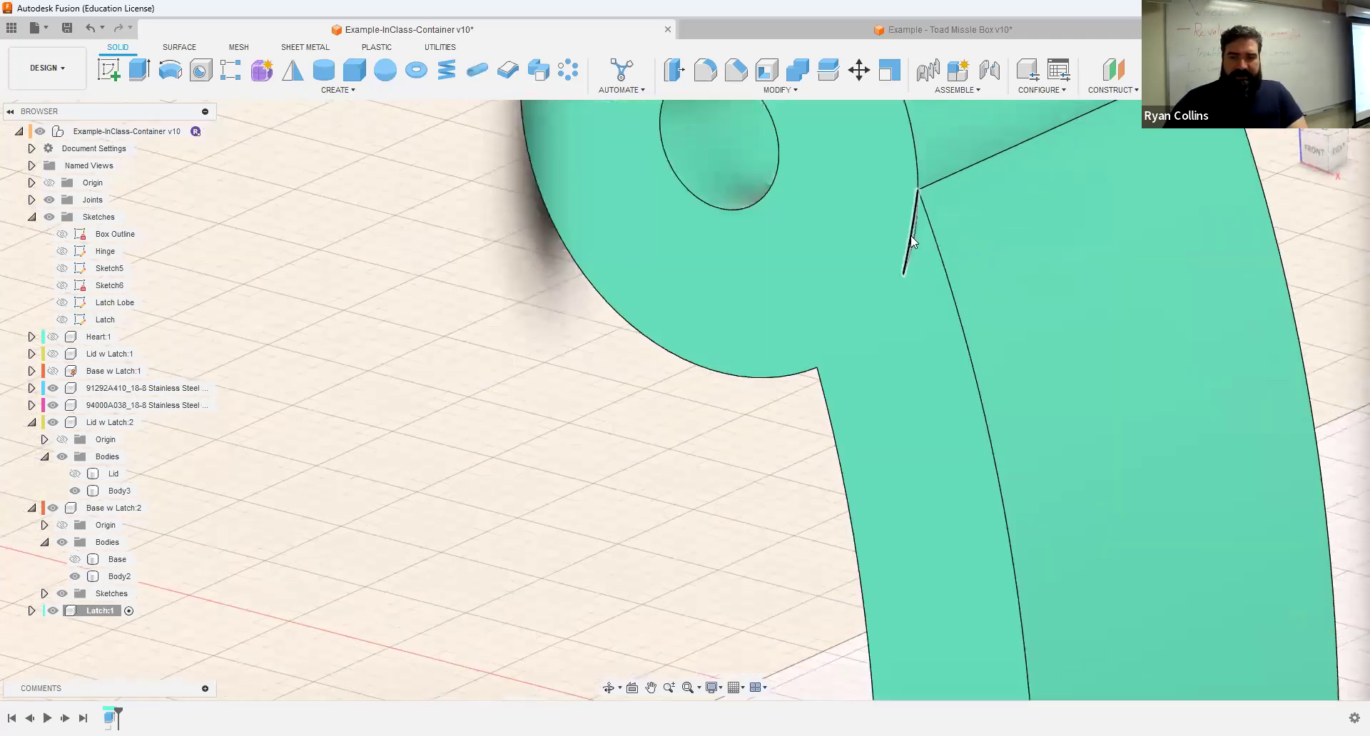
mouse_move(907, 232)
shift+middle_down()
mouse_move(951, 211)
mouse_move(908, 226)
shift+middle_up()
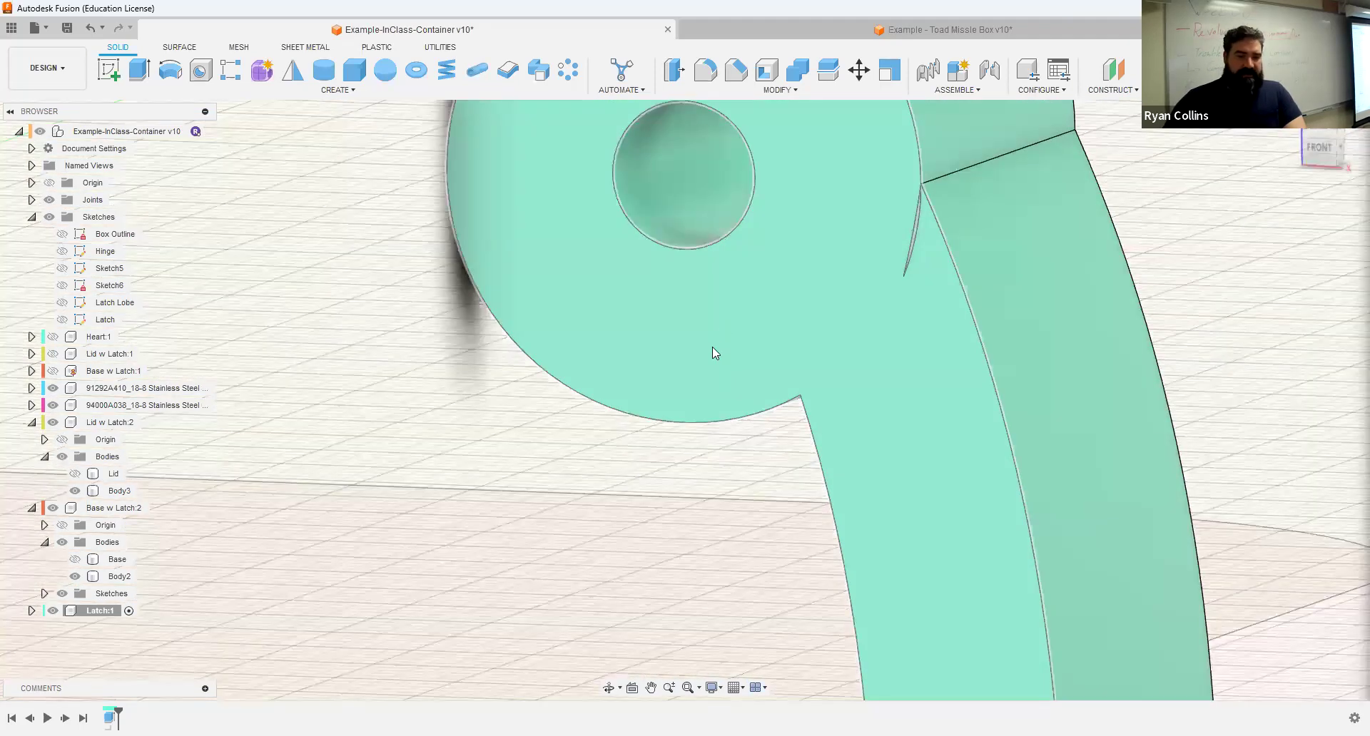
scroll(713, 351, up, 1)
scroll(661, 609, down, 3)
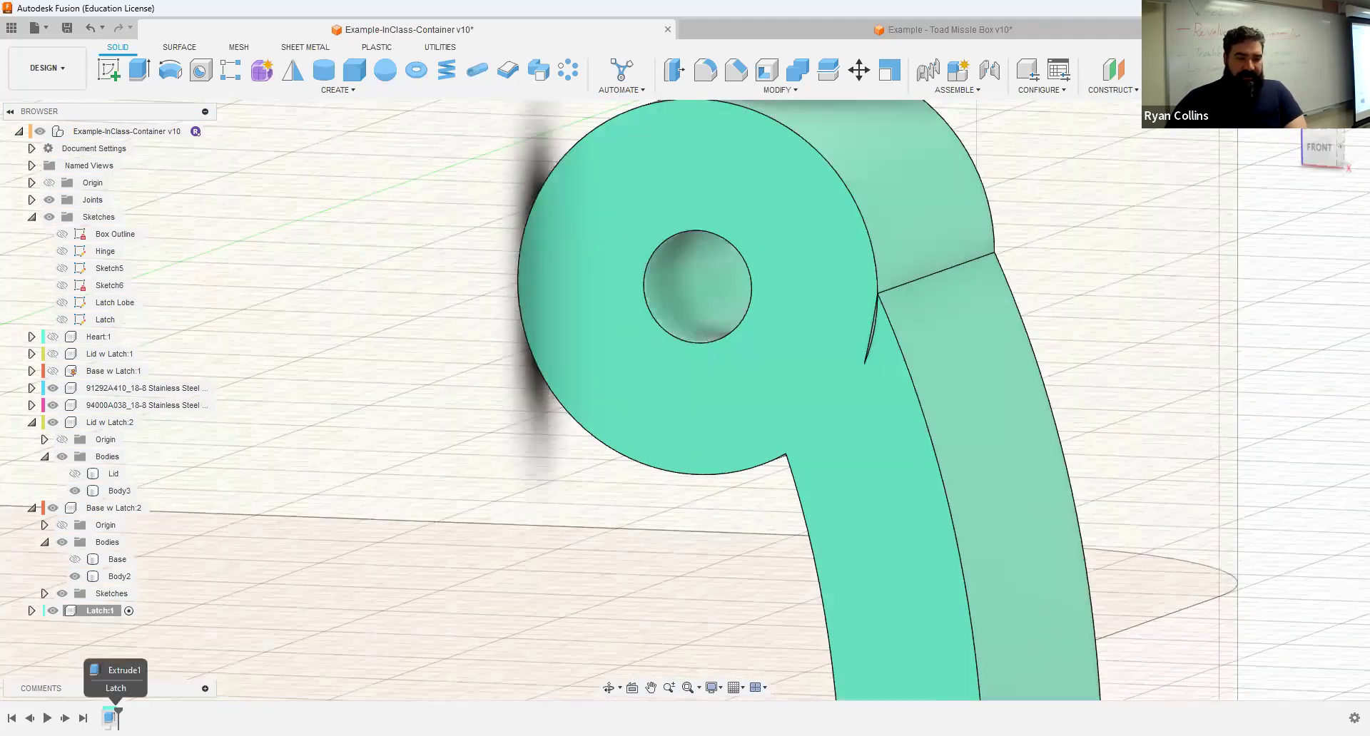
right_click(111, 717)
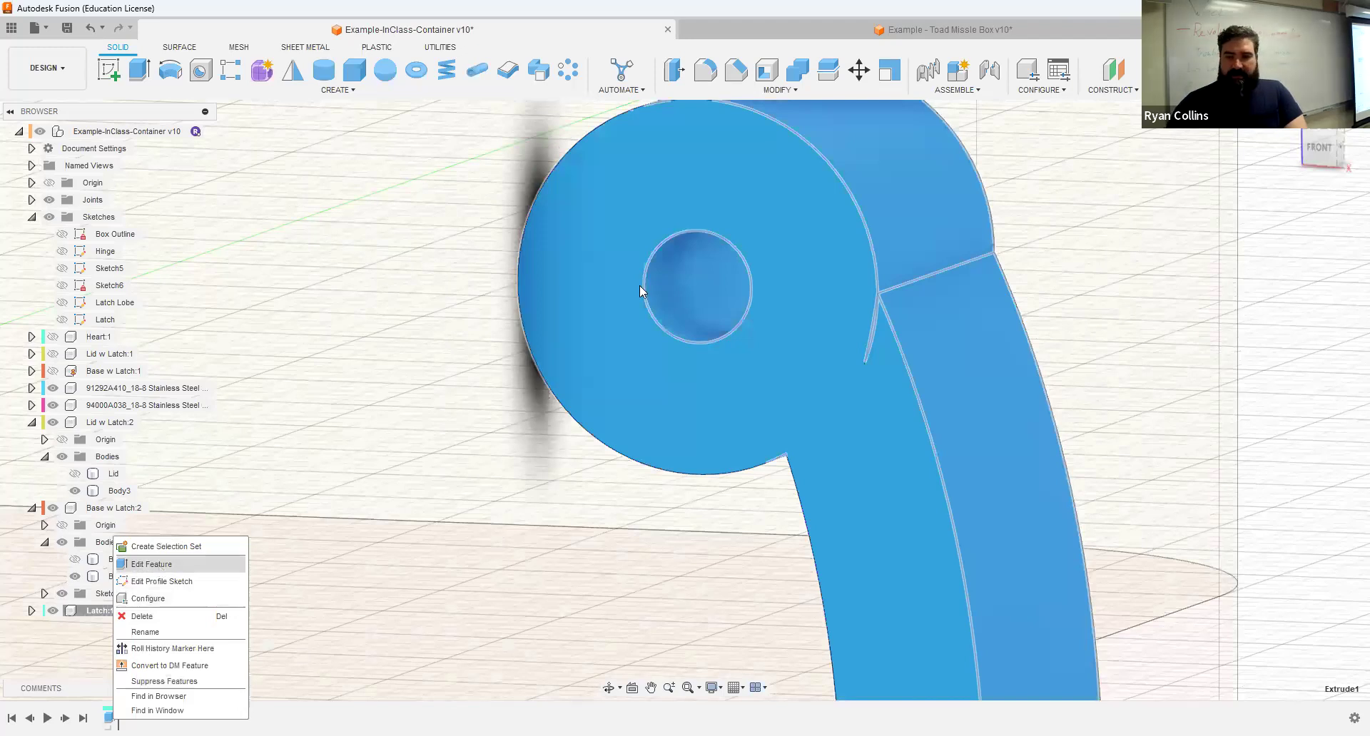
click(161, 571)
middle_drag(1093, 301, 807, 285)
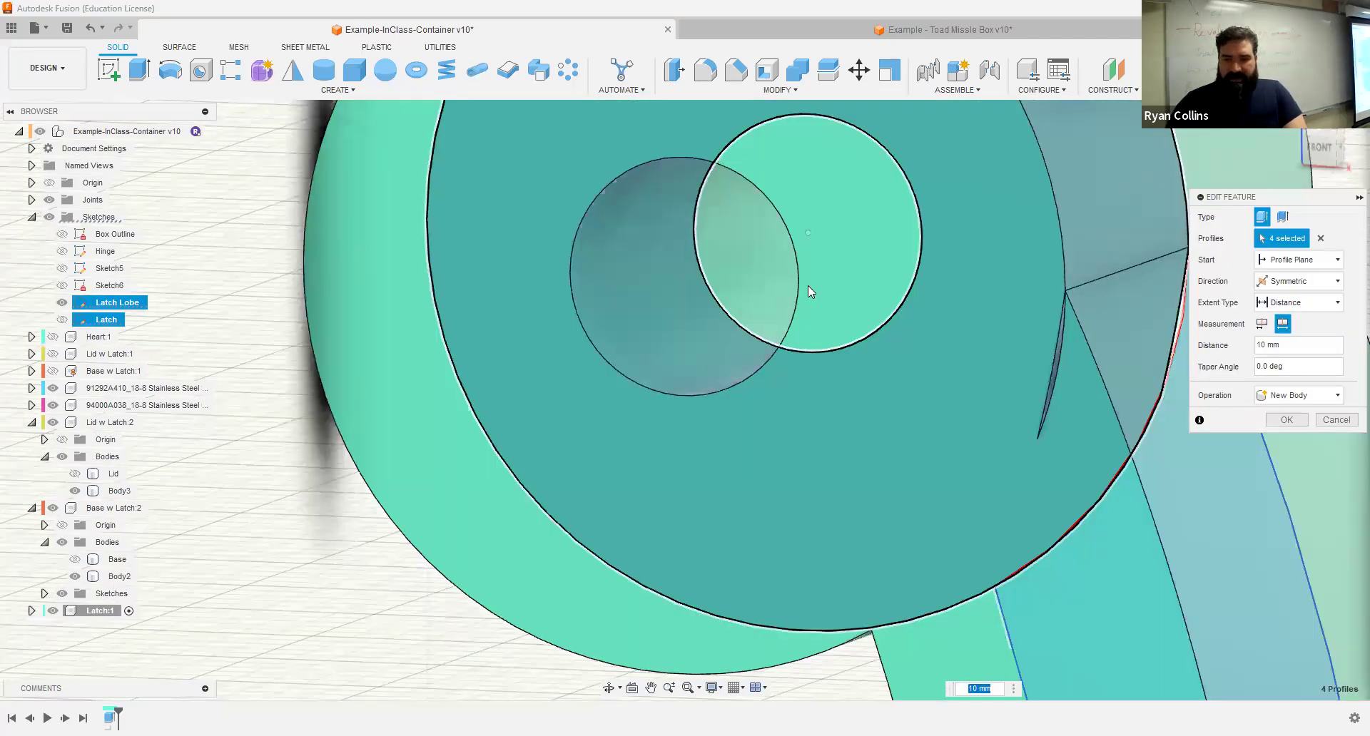
click(943, 391)
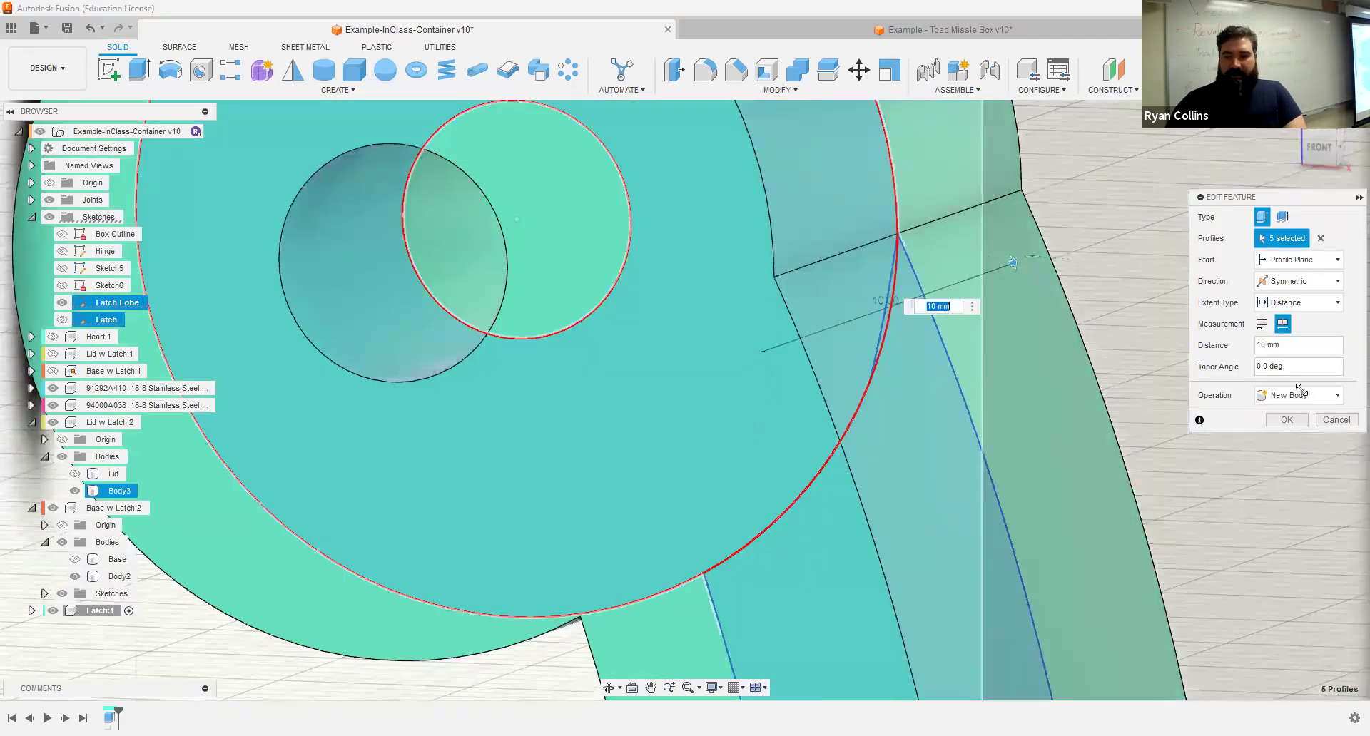
click(1294, 419)
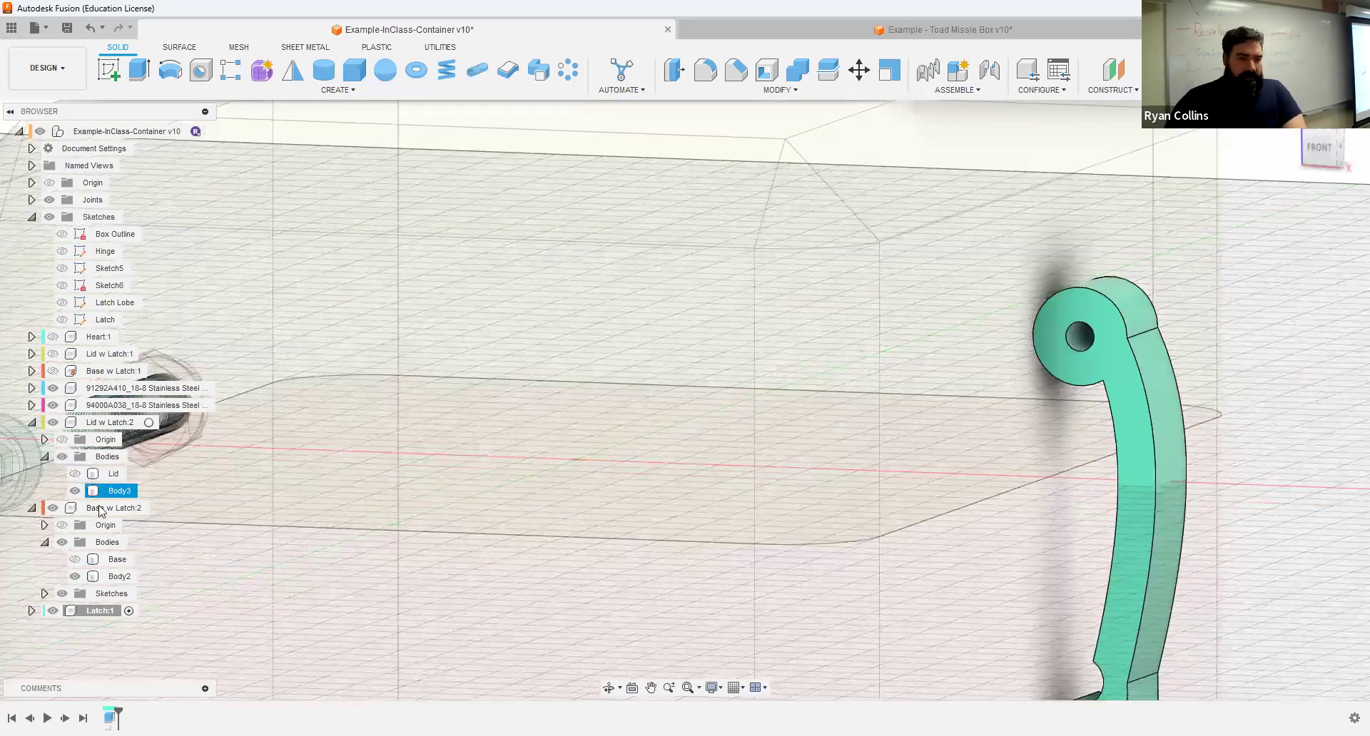
Step: Show the Latch Lobe sketch with the Latch sketch hidden, and make Lid w Latch:2 the active component
click(57, 307)
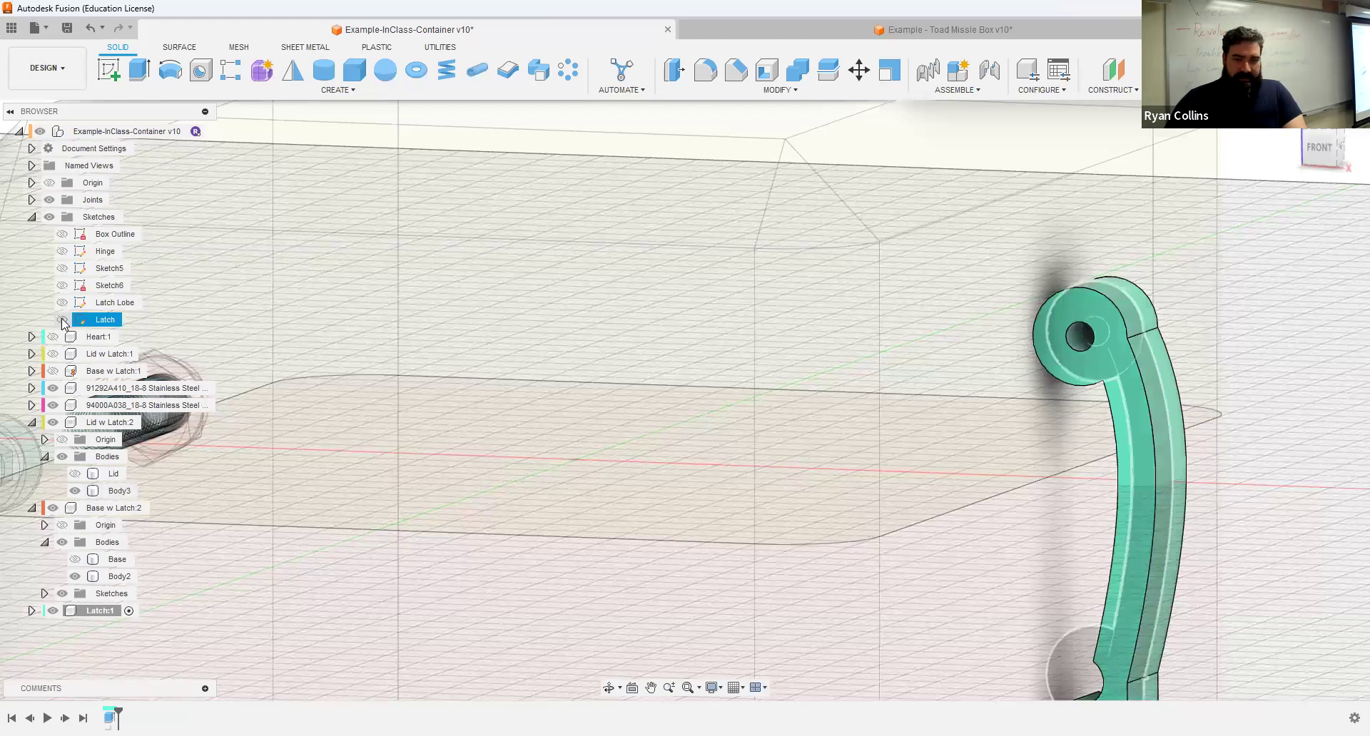
click(62, 320)
click(62, 319)
click(62, 302)
scroll(906, 349, down, 3)
middle_drag(1136, 406, 964, 370)
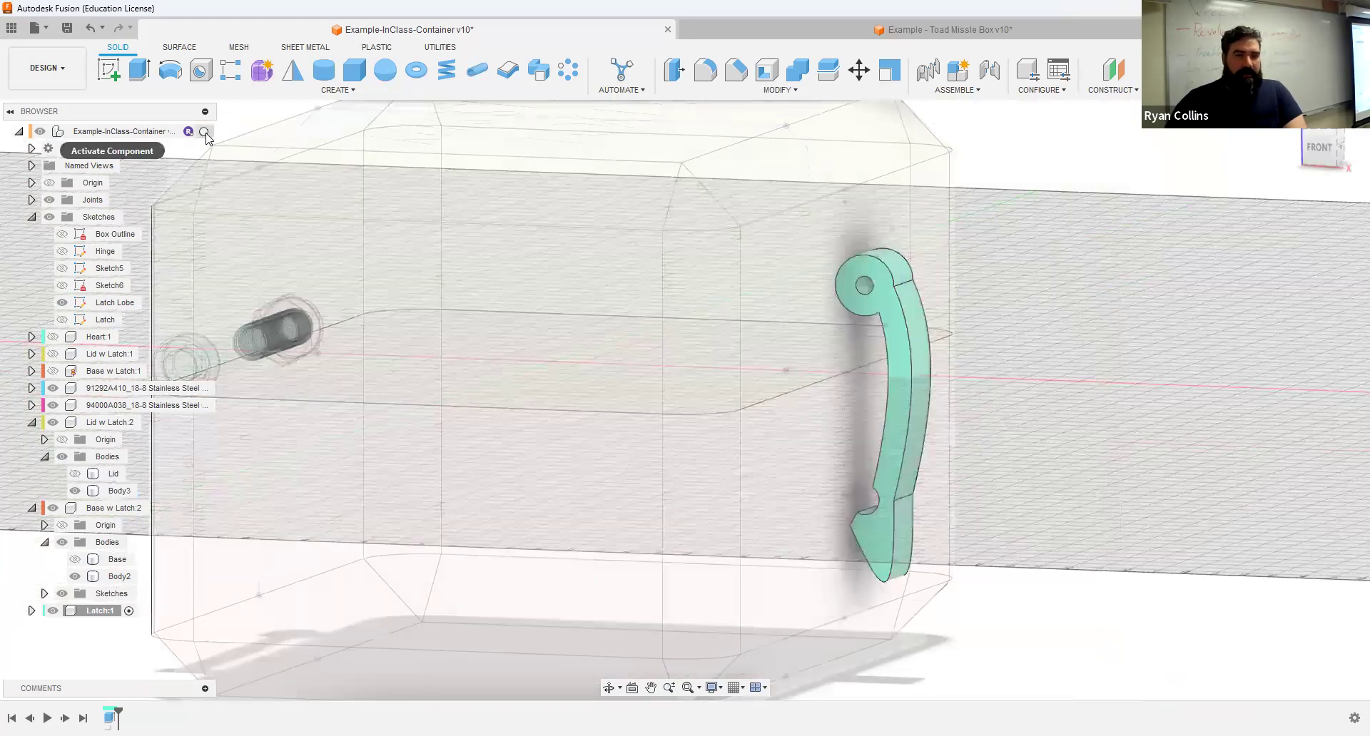
middle_drag(1151, 363, 1138, 308)
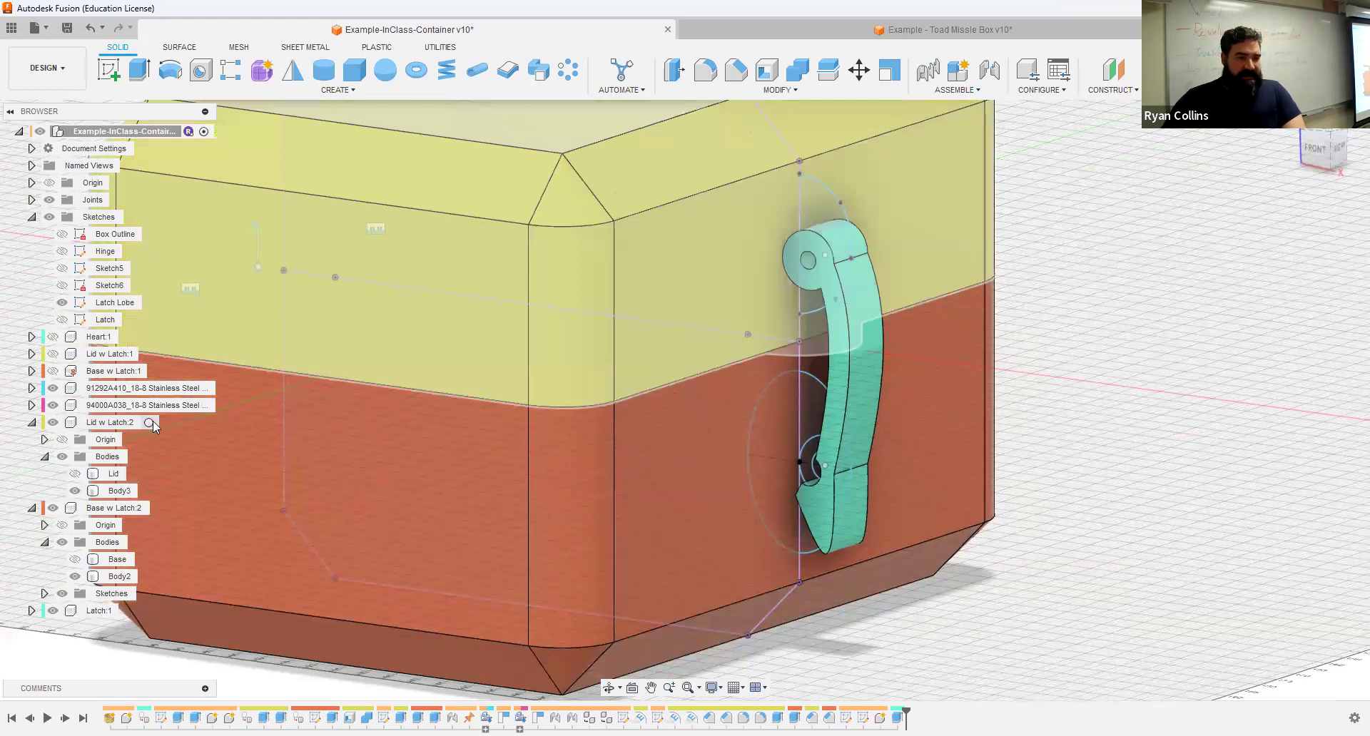
click(152, 423)
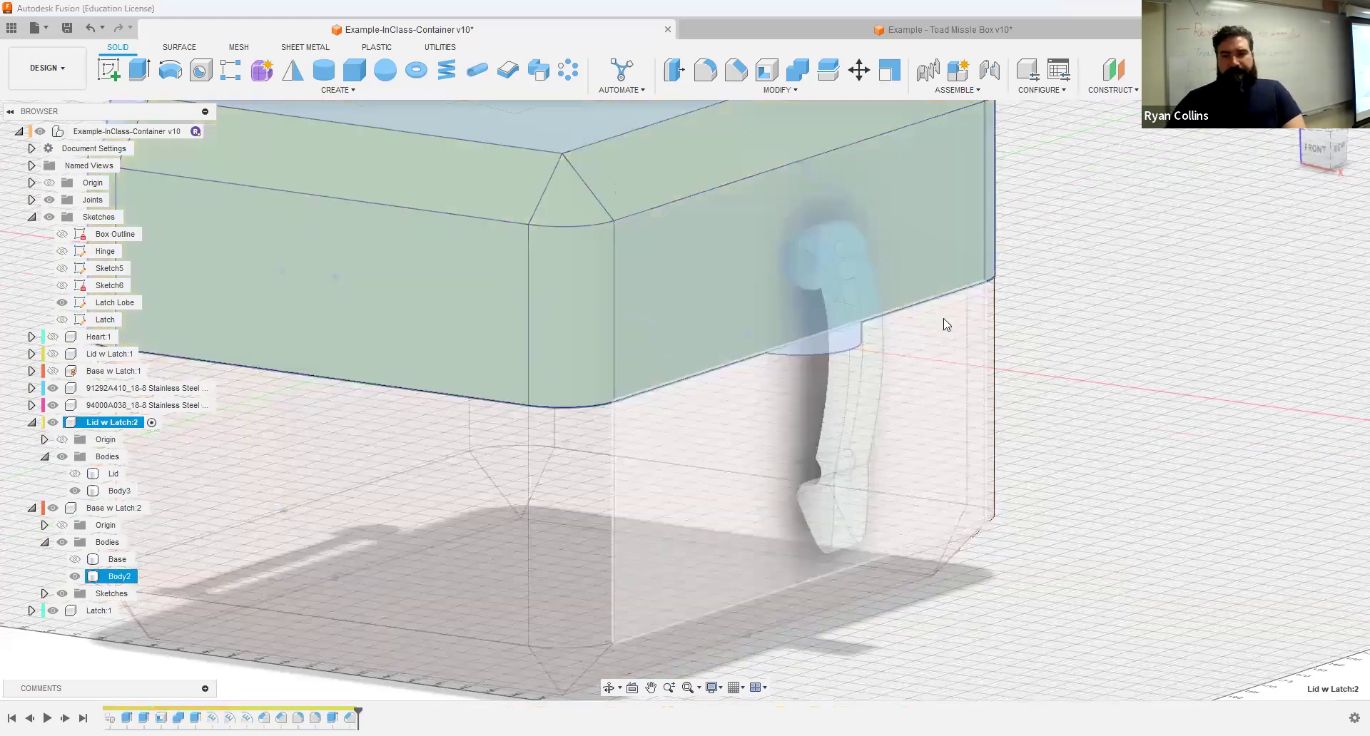
Step: Set up an extrusion of the three upper lobe profiles, leaving the screw hole open, with the latch's side face as start object
scroll(942, 321, down, 3)
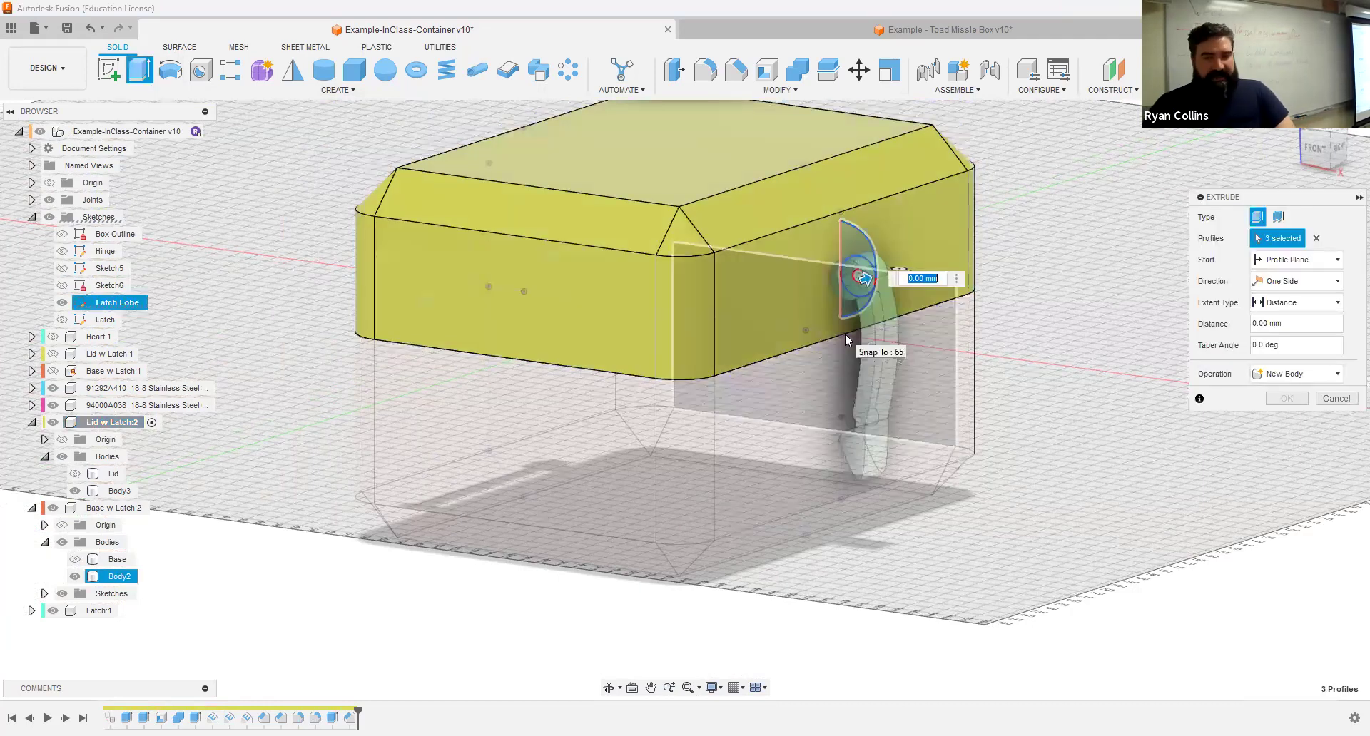
shift+middle_drag(1096, 386, 984, 394)
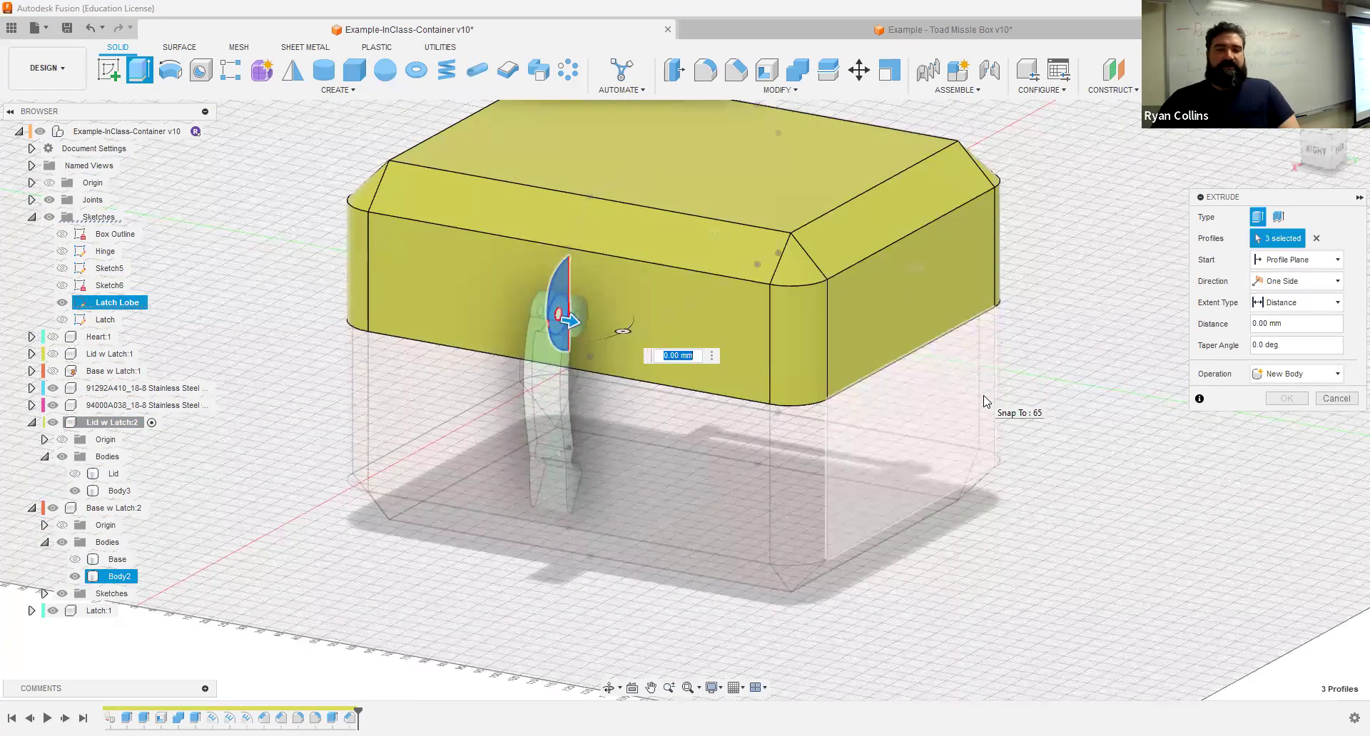
click(1289, 263)
click(1277, 307)
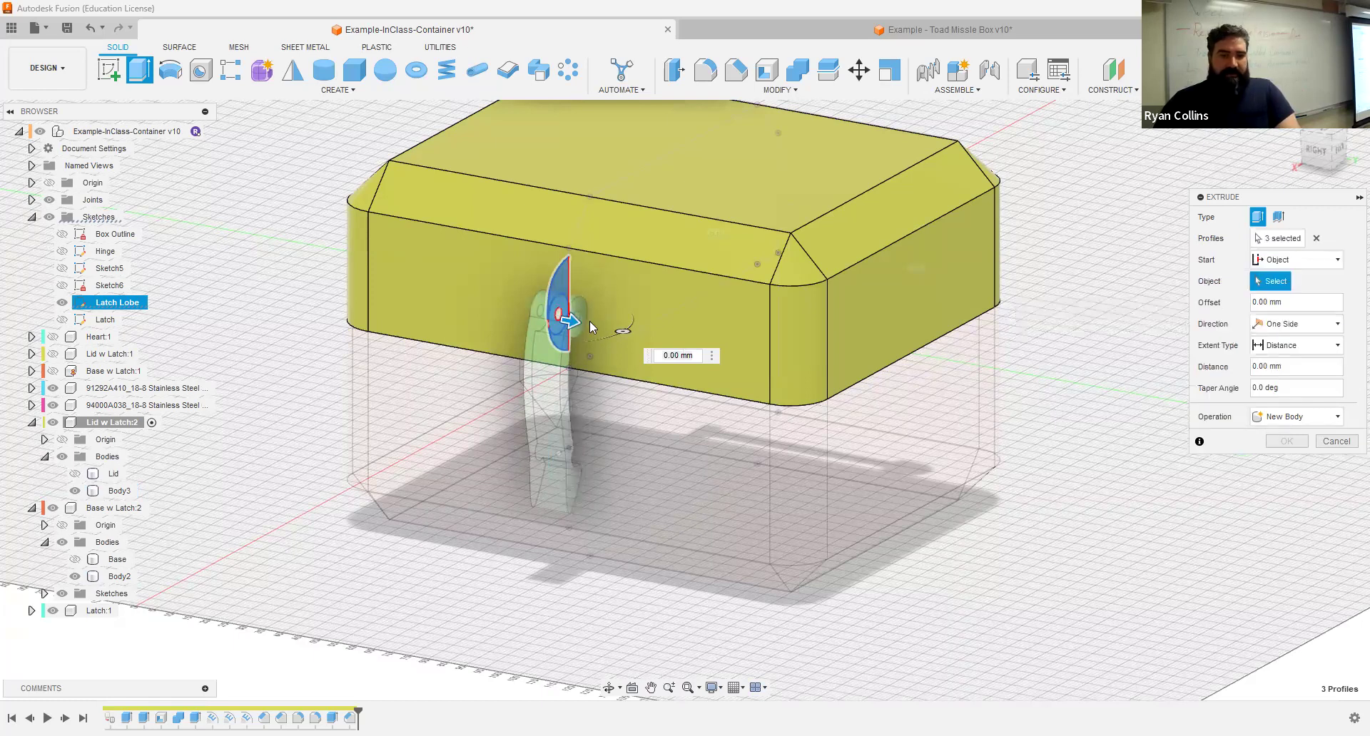
scroll(578, 298, up, 4)
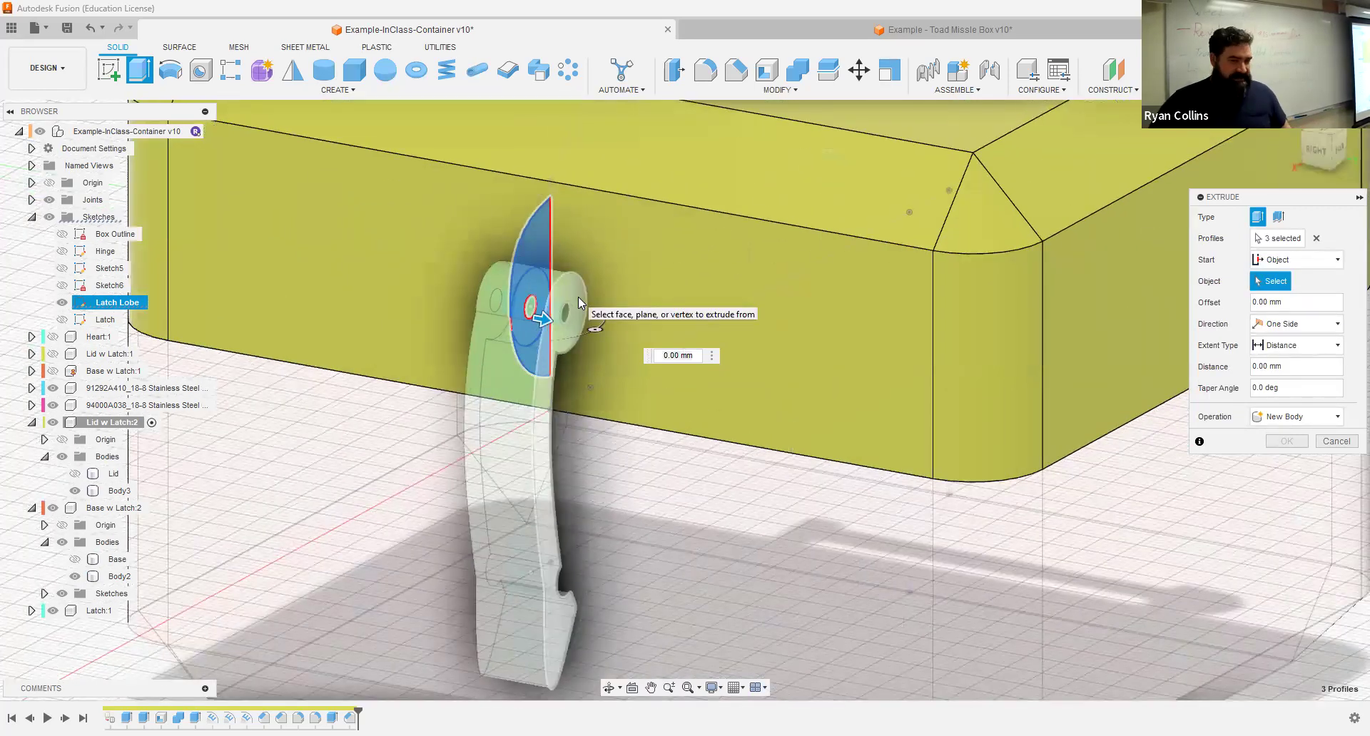
click(578, 296)
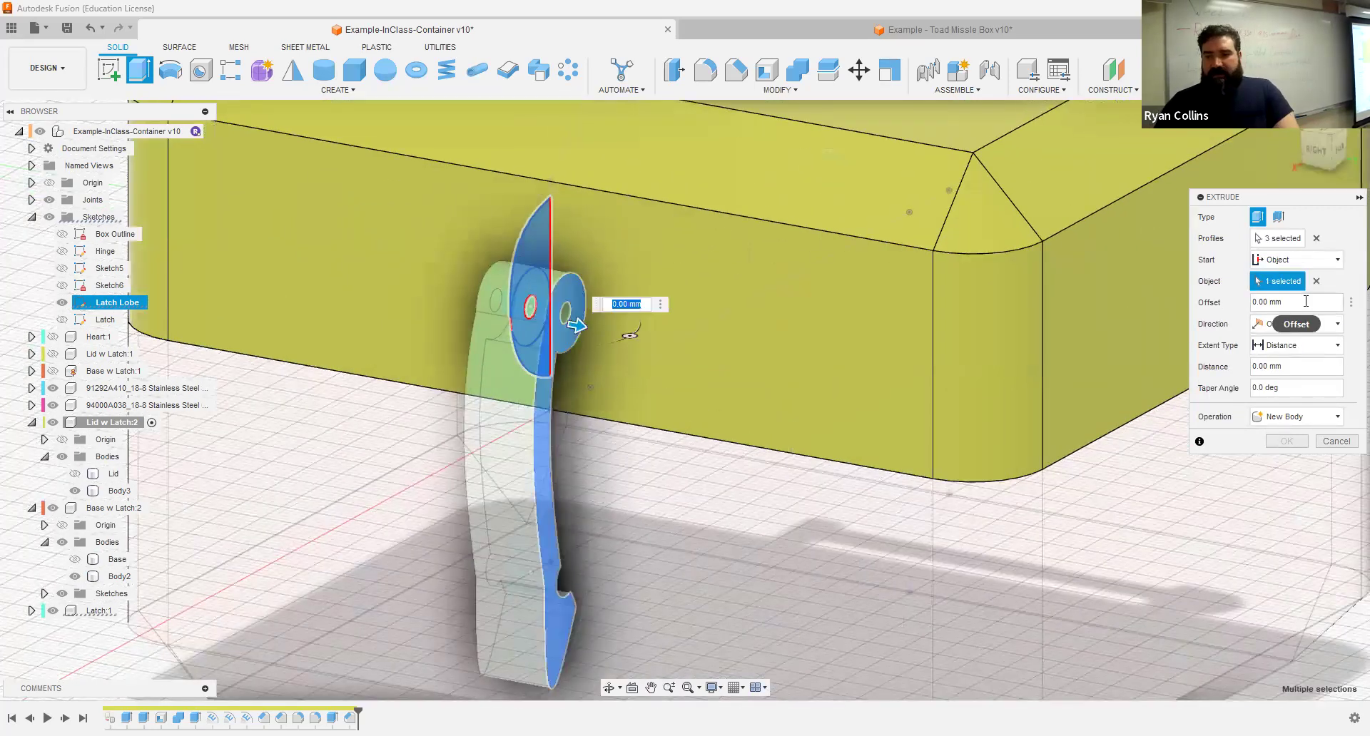
Step: Extrude the upper lobe 4 mm outward from the latch's side face with 0 offset, joining it to the lid
click(1305, 301)
text(2)
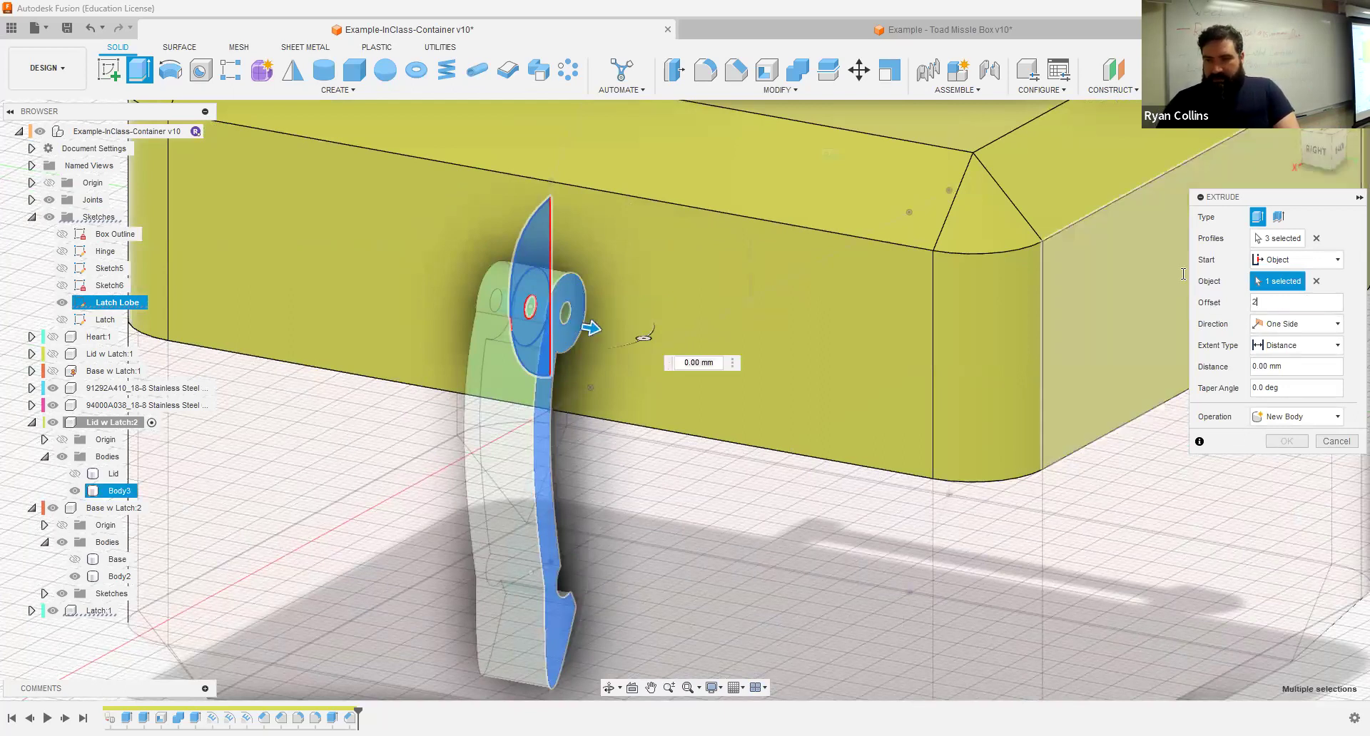
drag(1257, 305, 1243, 303)
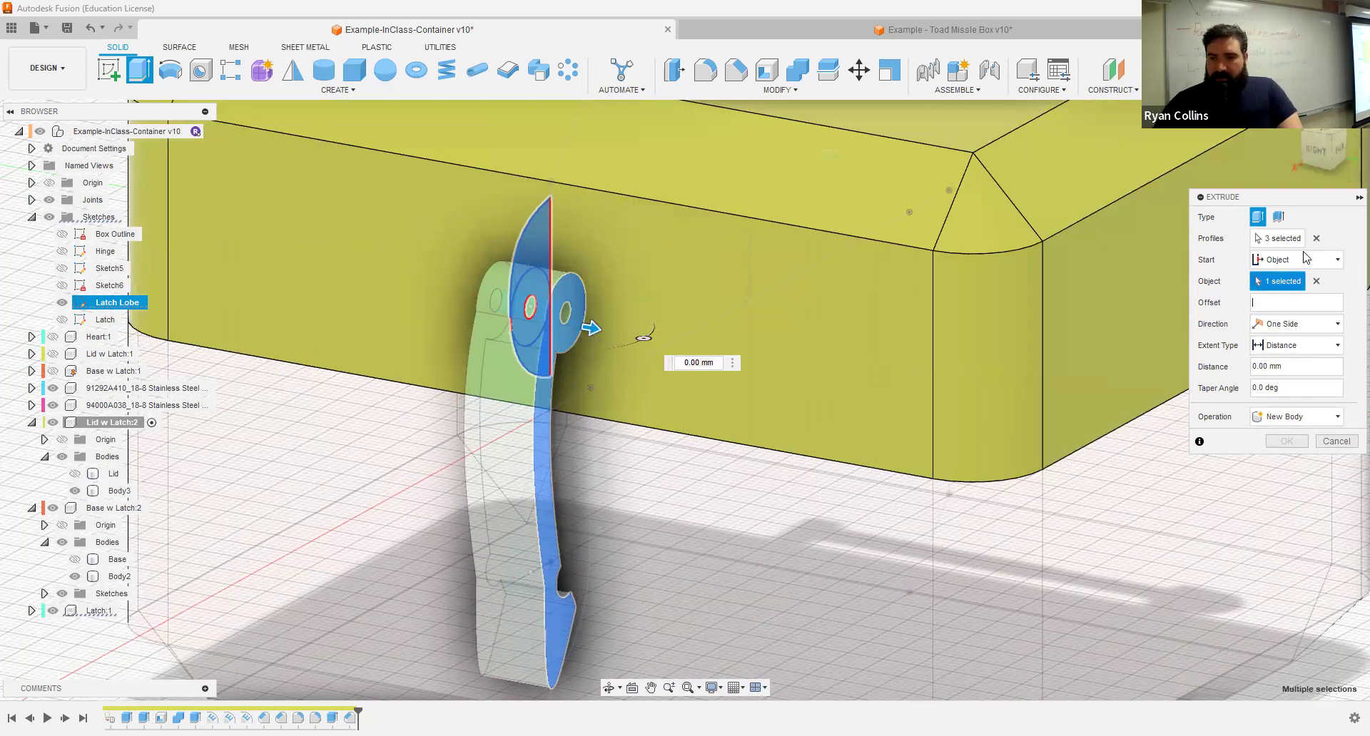
click(1293, 364)
triple_click(1293, 364)
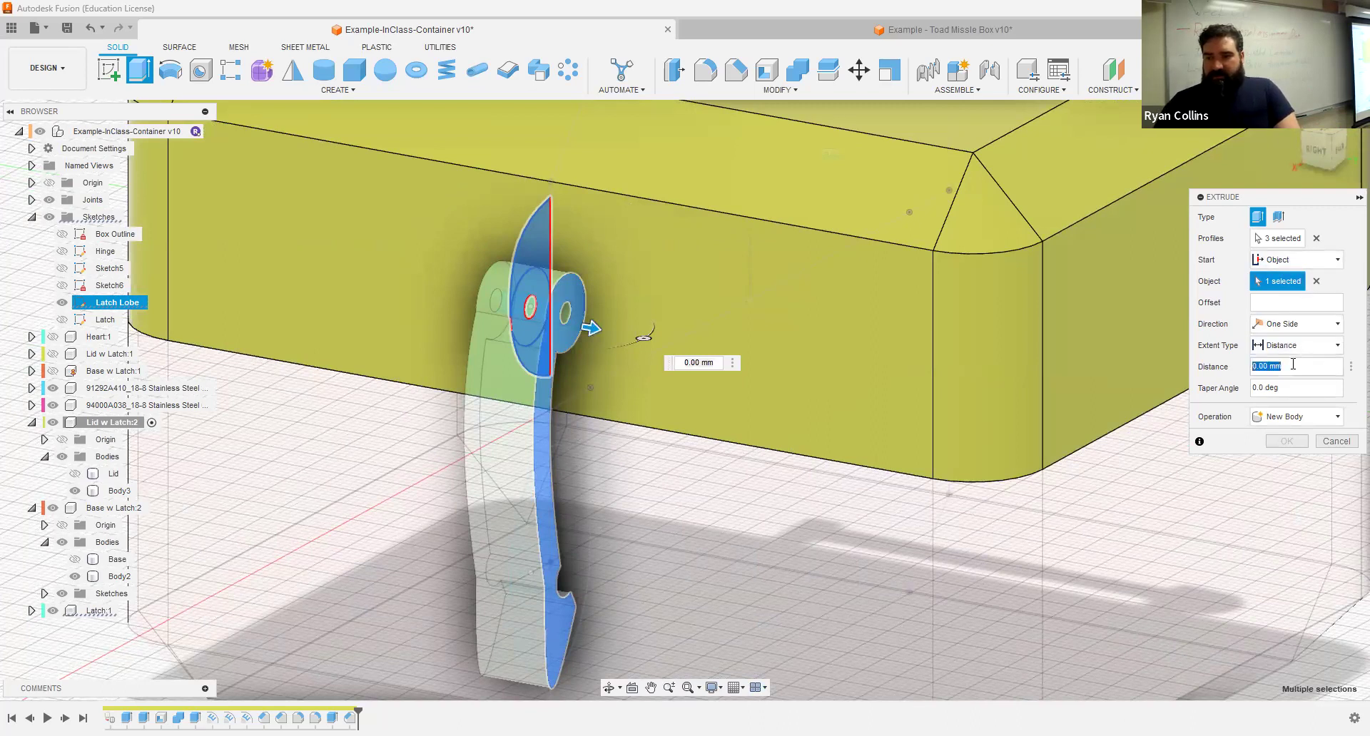
text(2)
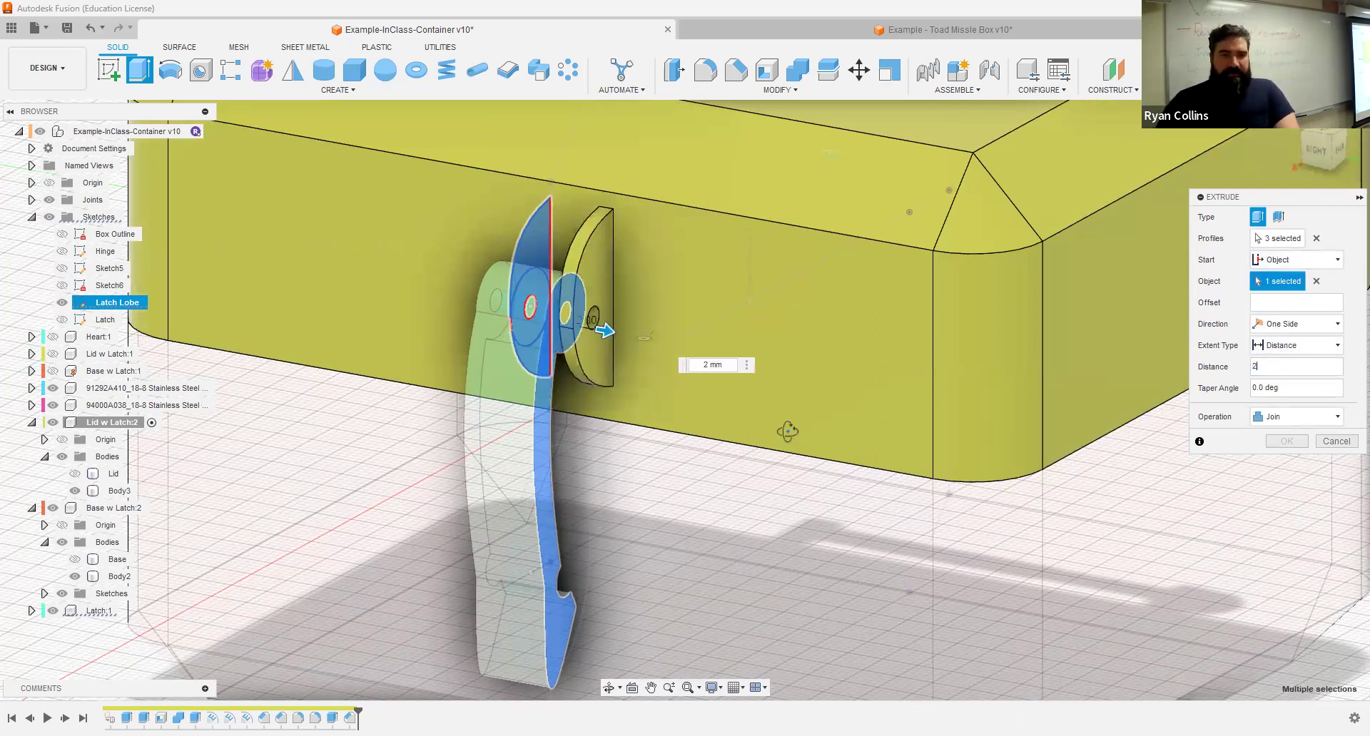
mouse_move(802, 431)
shift+middle_down()
mouse_move(795, 423)
mouse_move(824, 424)
shift+middle_up()
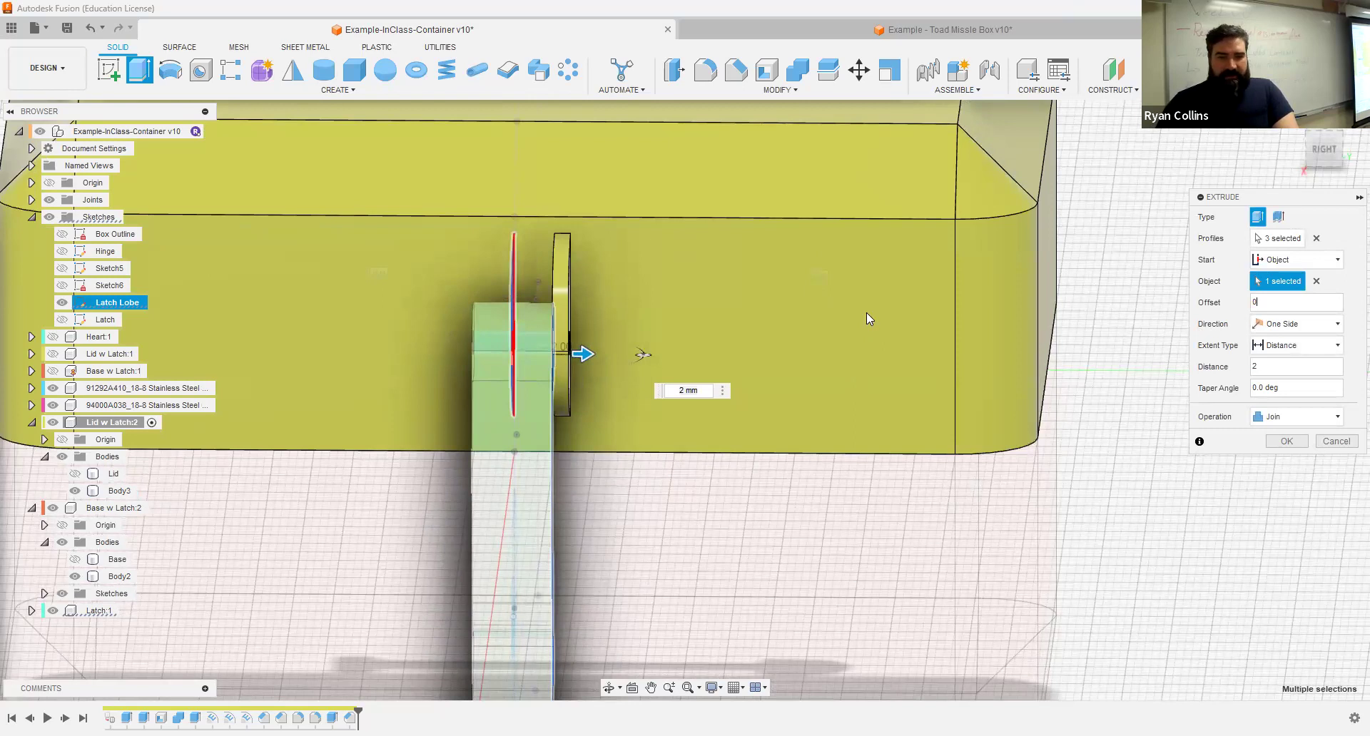
click(1246, 367)
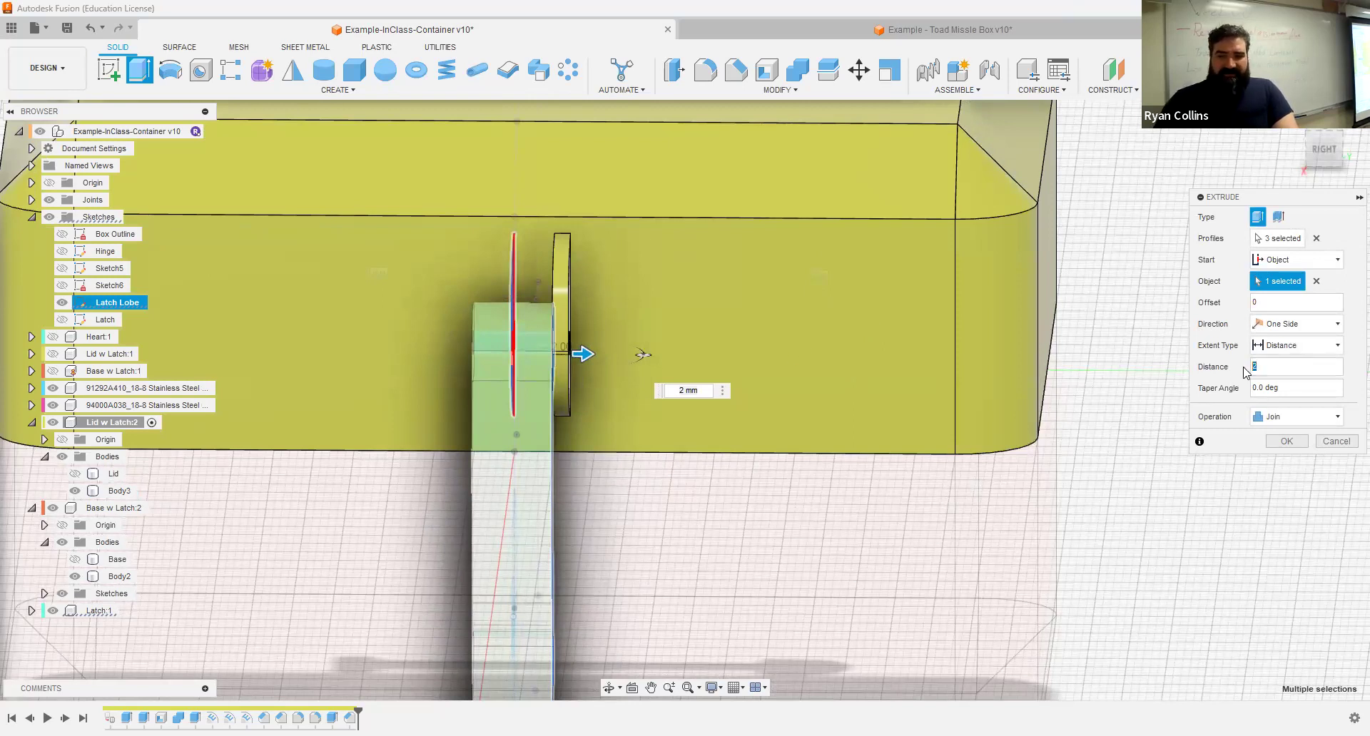
text(4)
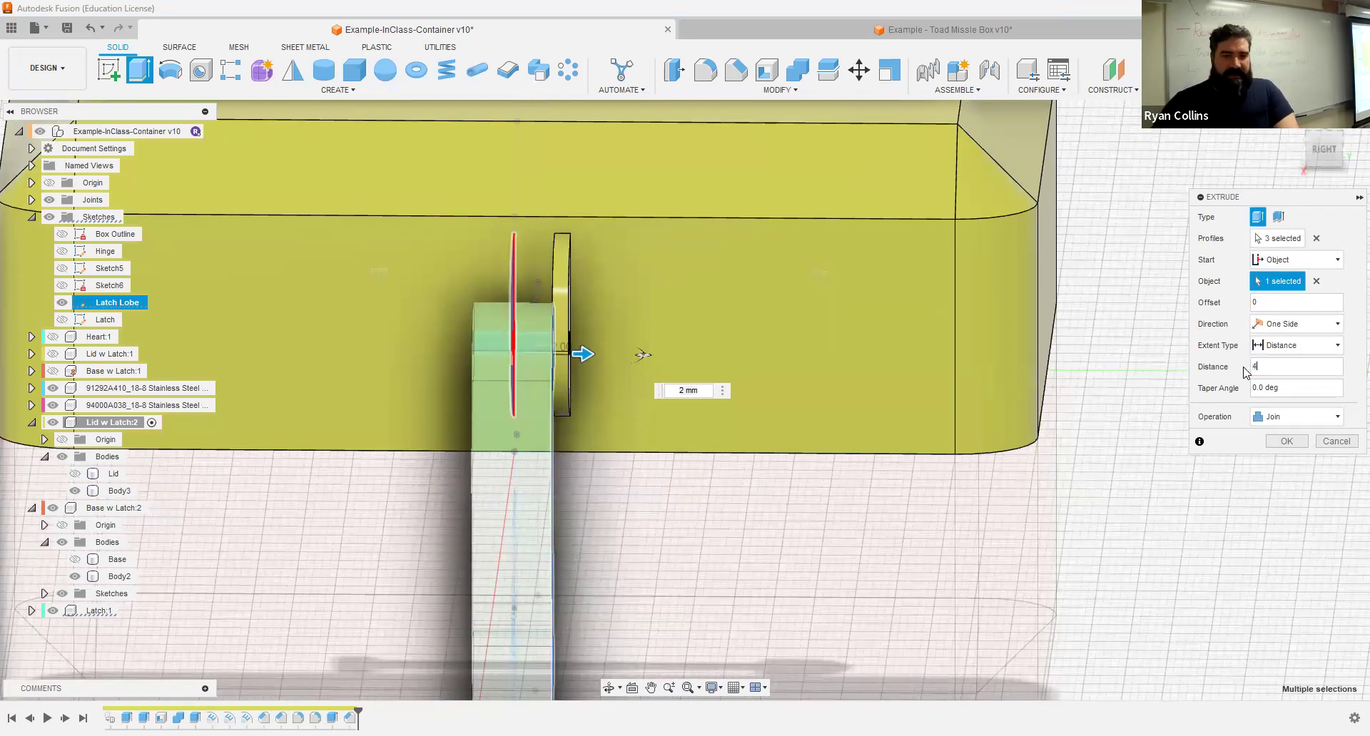
click(1290, 442)
Step: Extrude the same three upper lobe profiles -4 mm from the latch's opposite side face, joining the second lobe to the lid
right_click(1265, 453)
click(1269, 412)
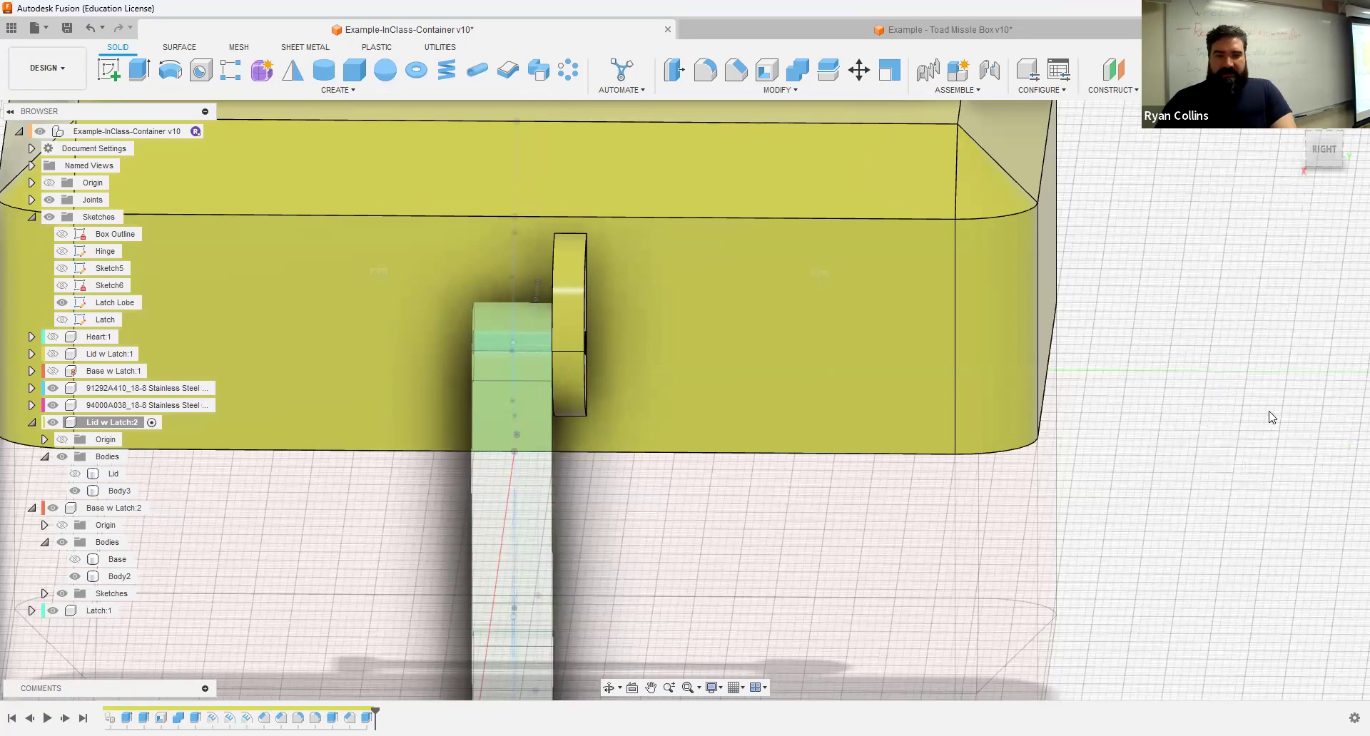
shift+middle_drag(618, 327, 856, 254)
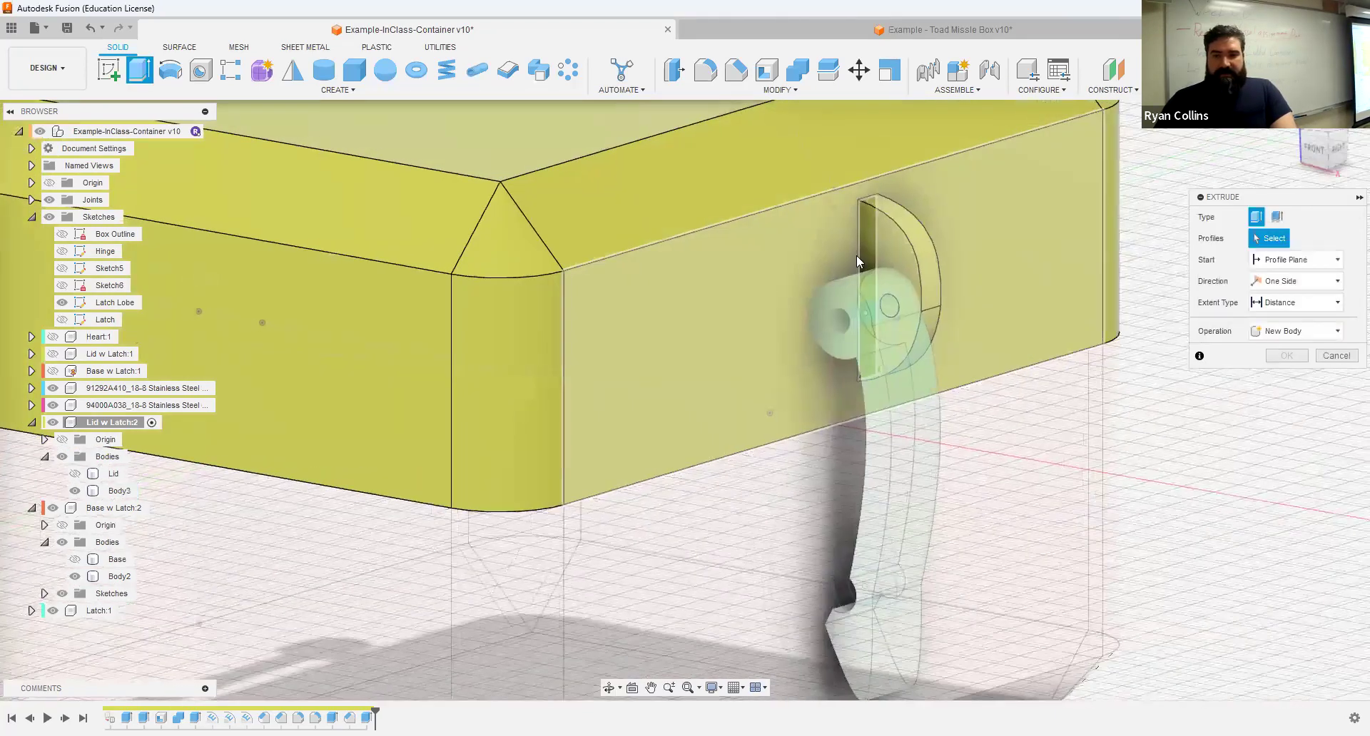
click(875, 348)
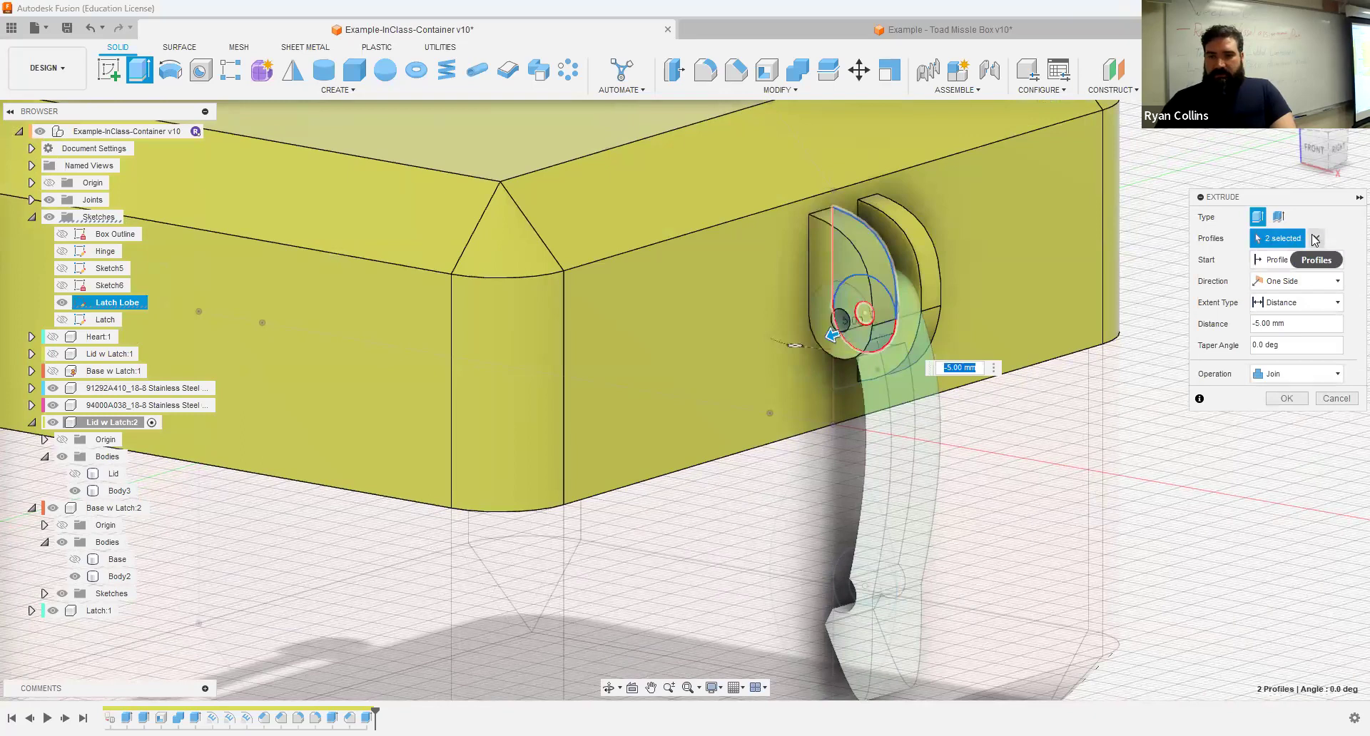
click(843, 374)
shift+middle_drag(1148, 294, 1101, 309)
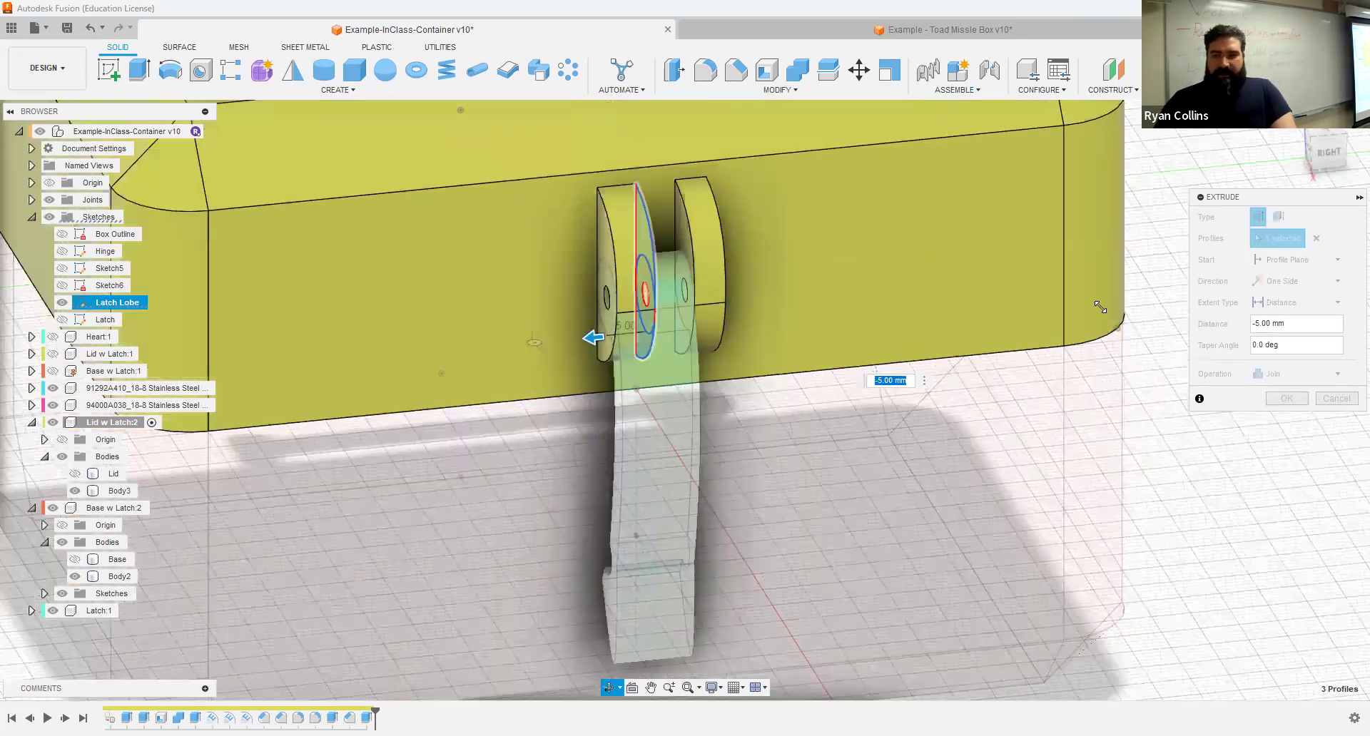
click(1319, 260)
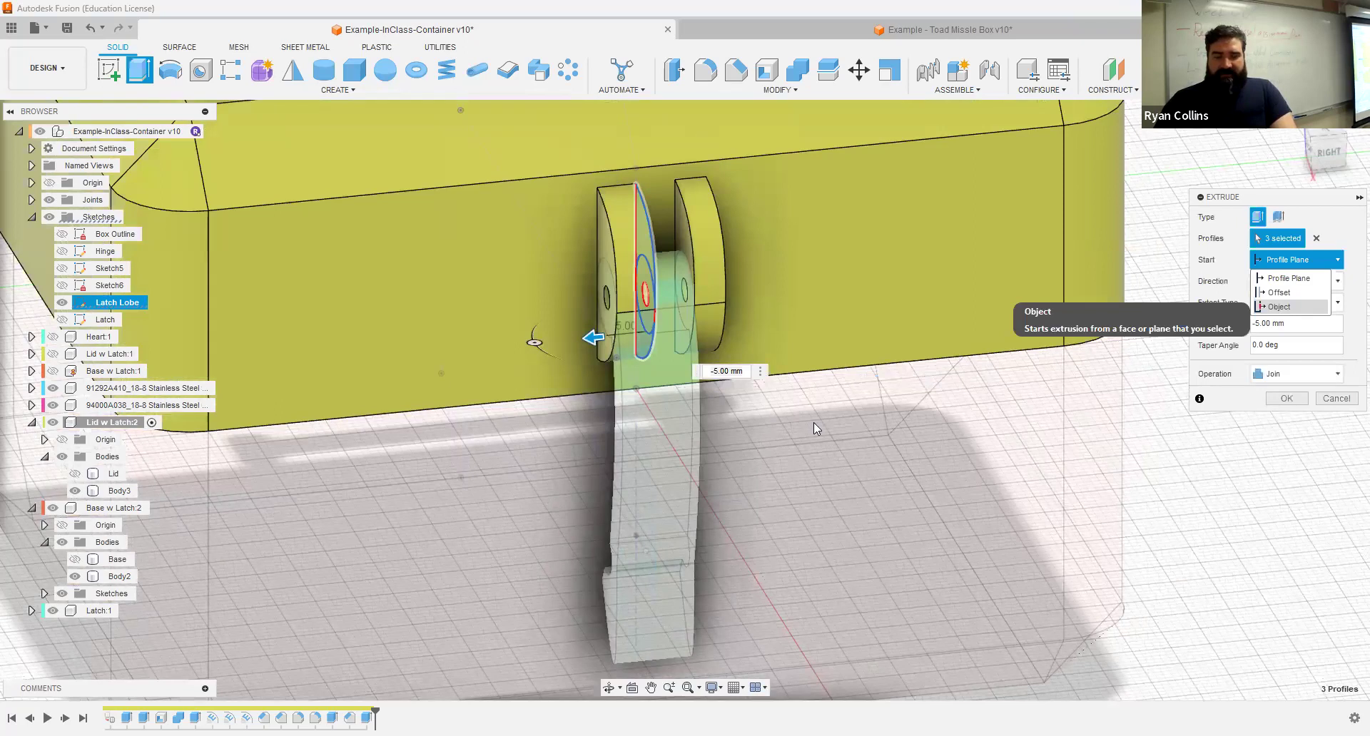
click(1278, 307)
click(609, 614)
shift+middle_drag(963, 312, 1012, 312)
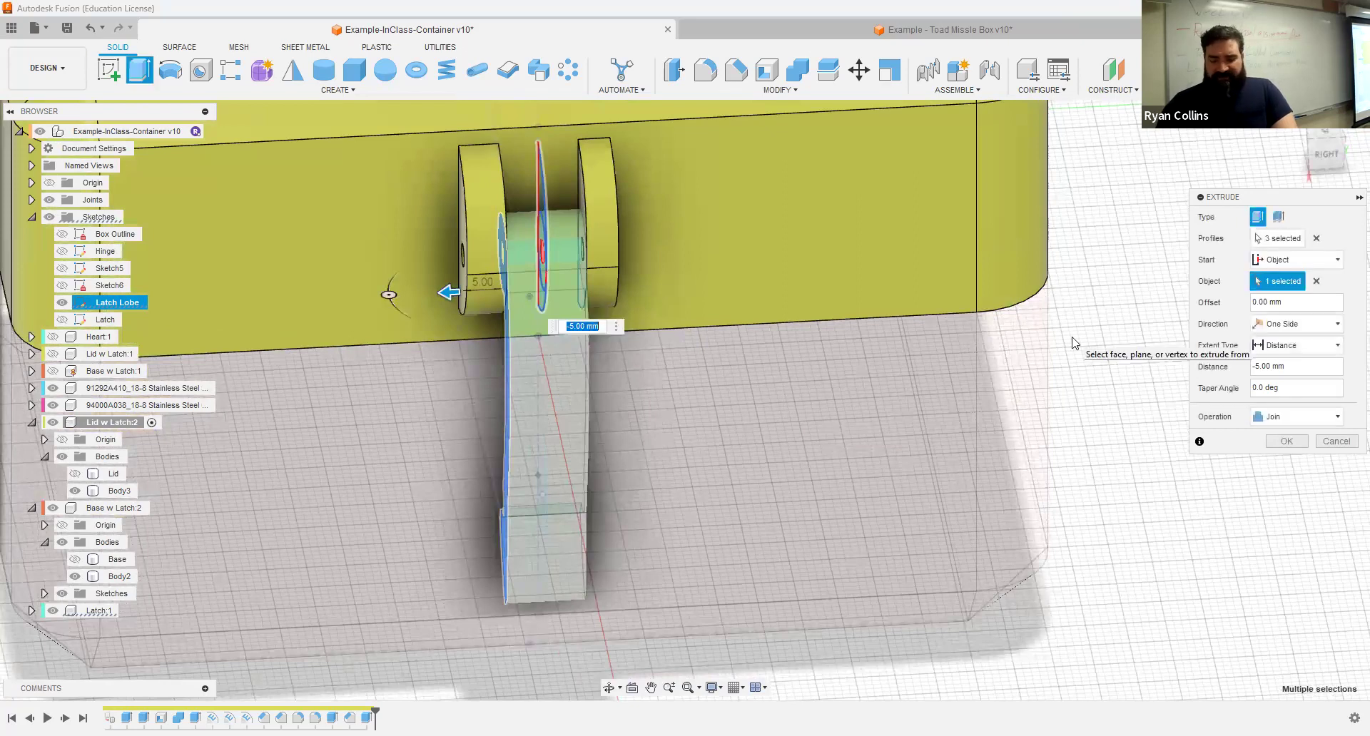
text(-4)
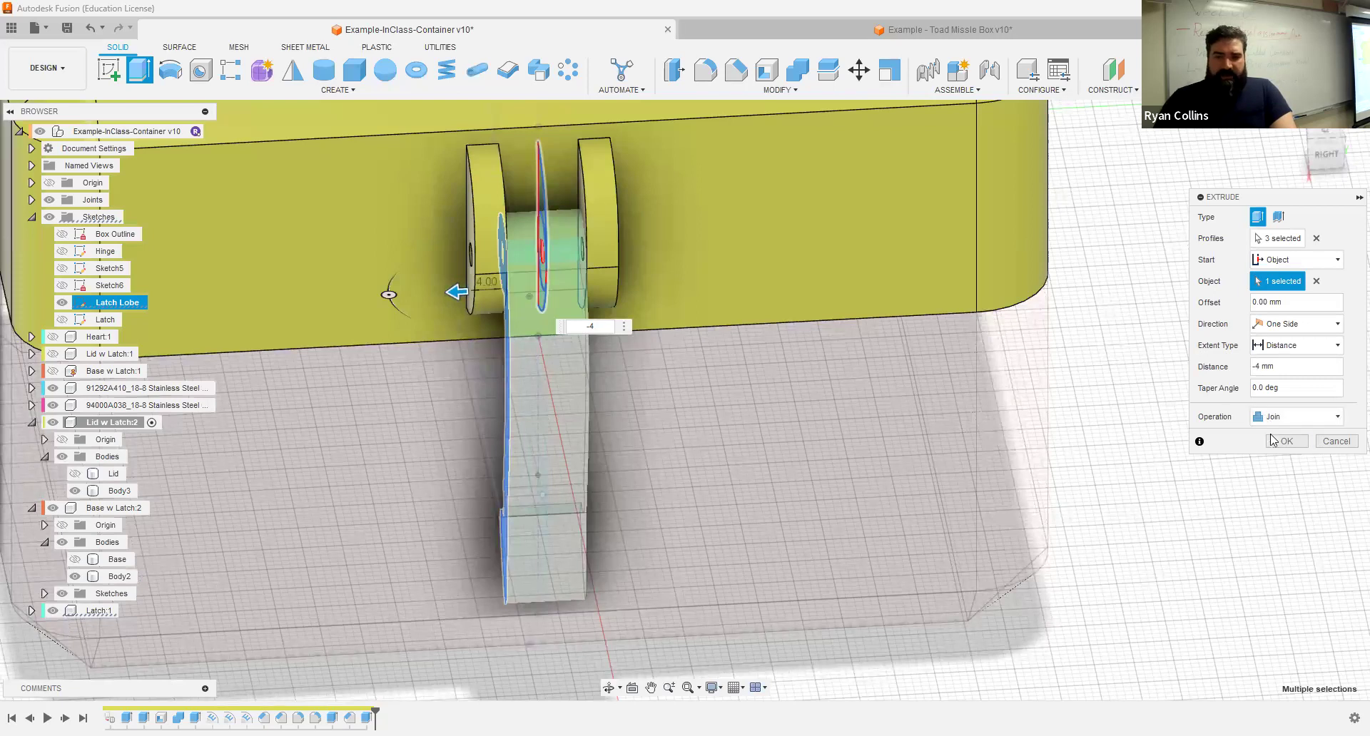
key(Return)
shift+middle_drag(655, 373, 678, 356)
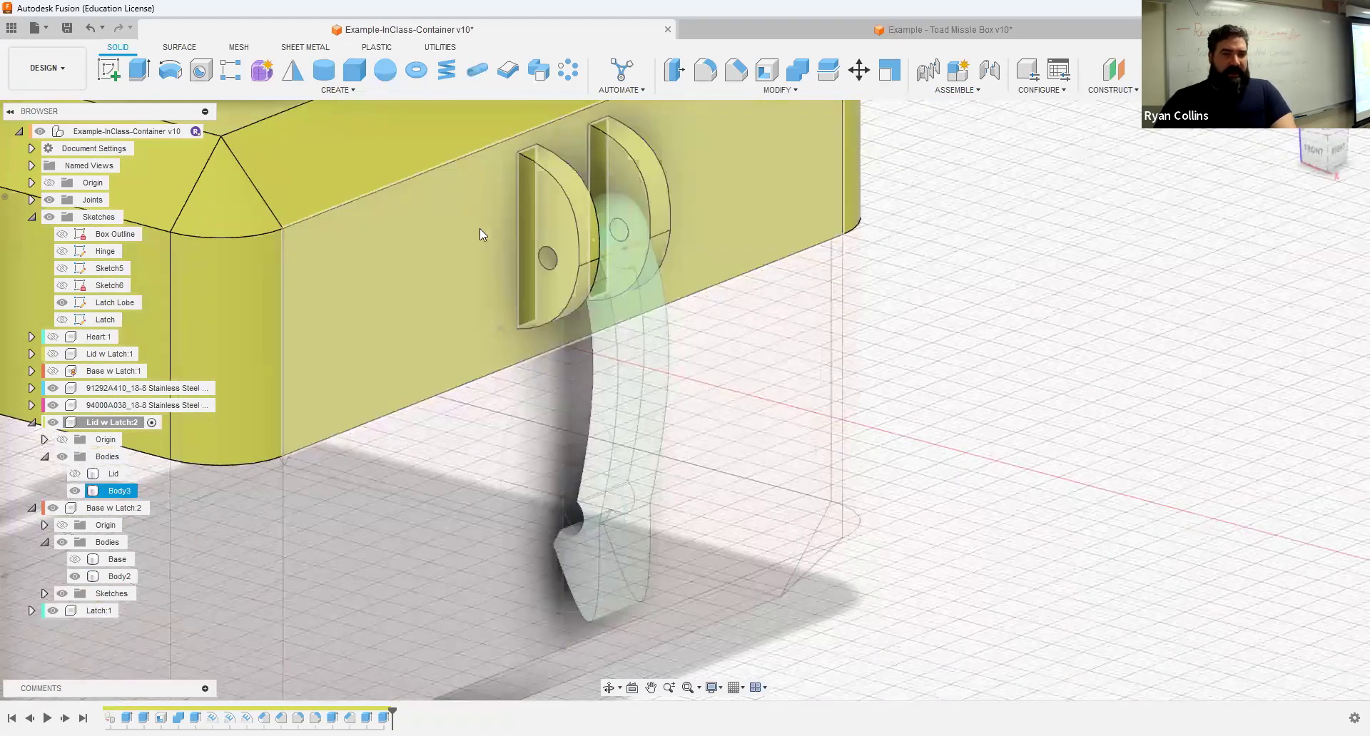
Step: Make Base w Latch:2 the active component
middle_drag(406, 285, 483, 313)
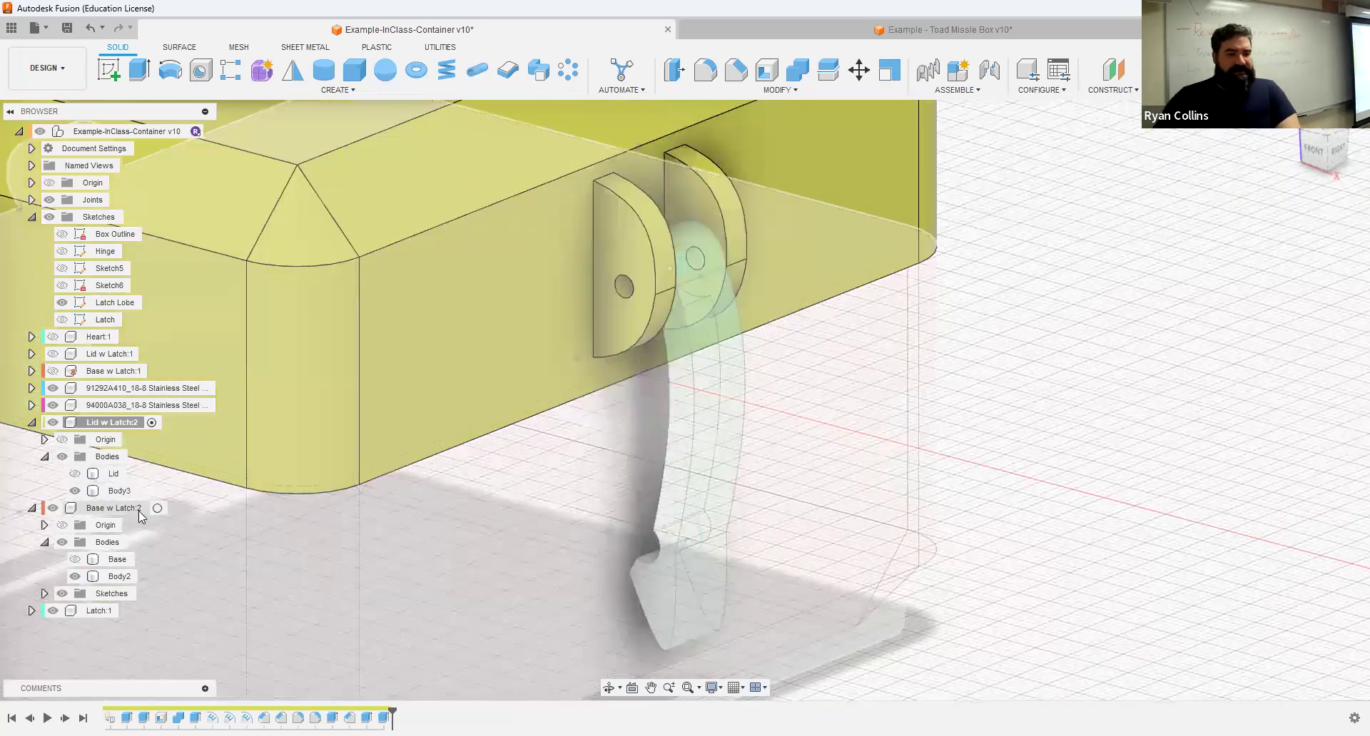
click(141, 508)
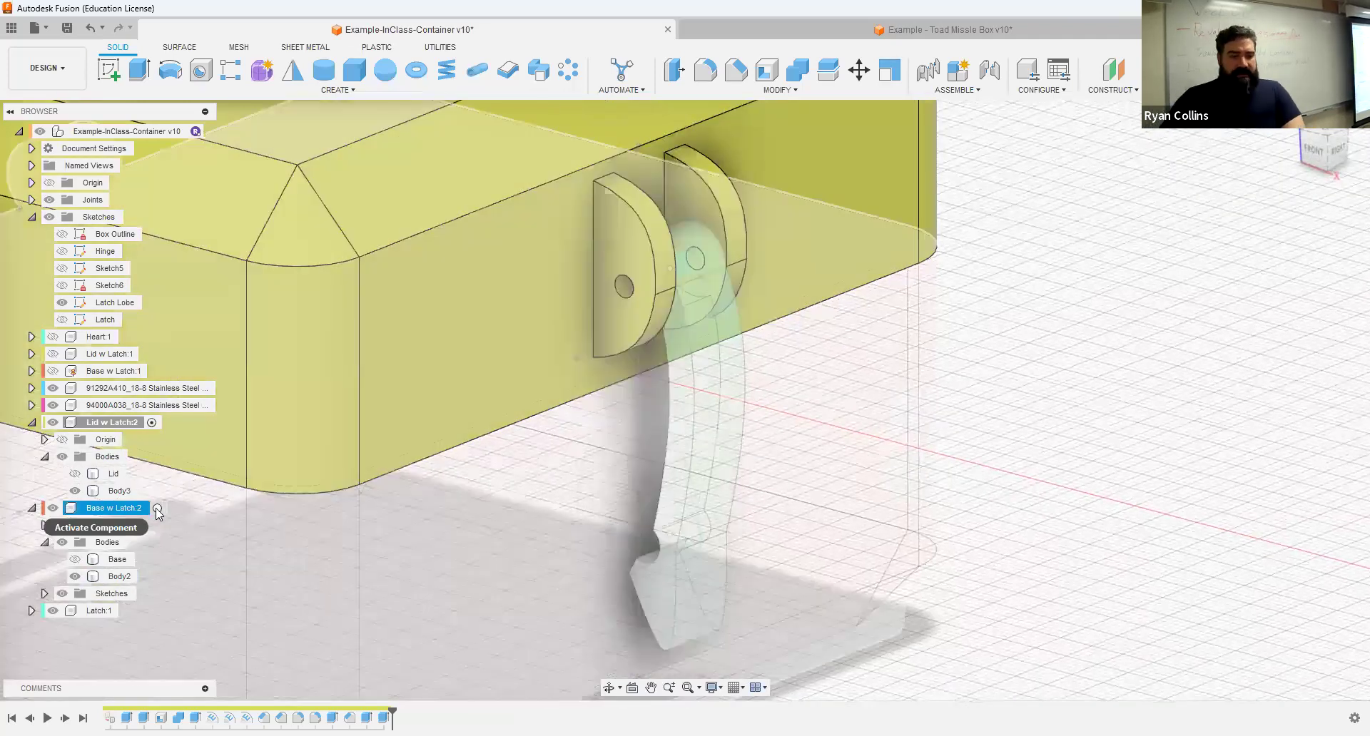
click(157, 509)
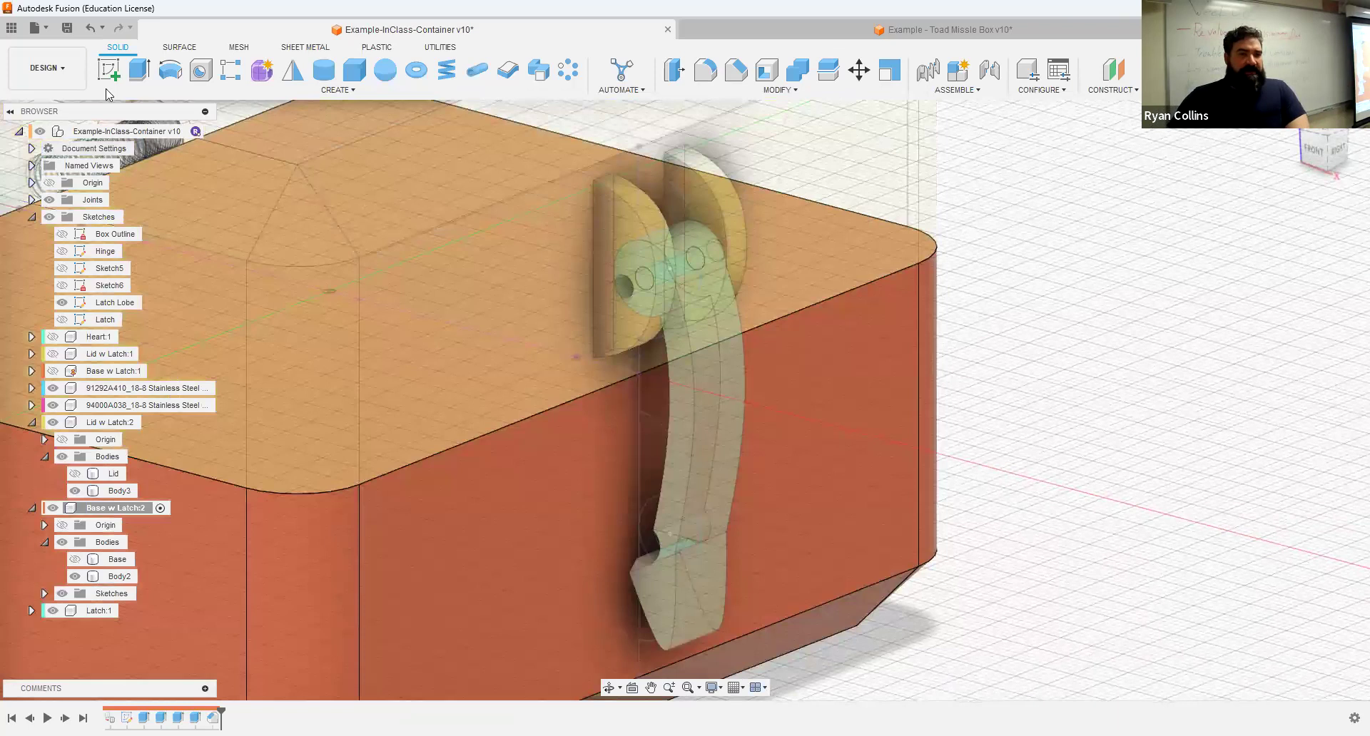
Step: Extrude all four lower lobe profiles, including the hole circle, -4 mm from the latch's side face, joining the lobe to the base
click(139, 70)
middle_drag(803, 476, 759, 411)
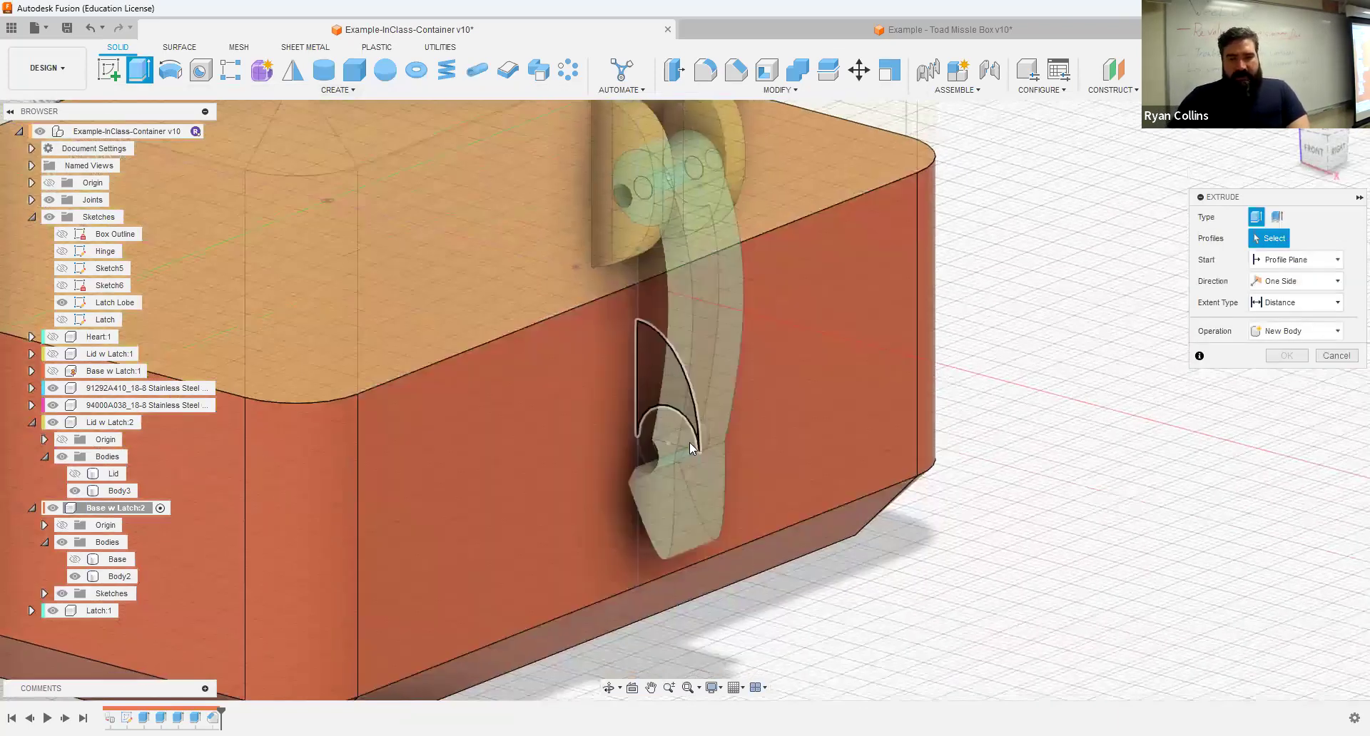
click(678, 492)
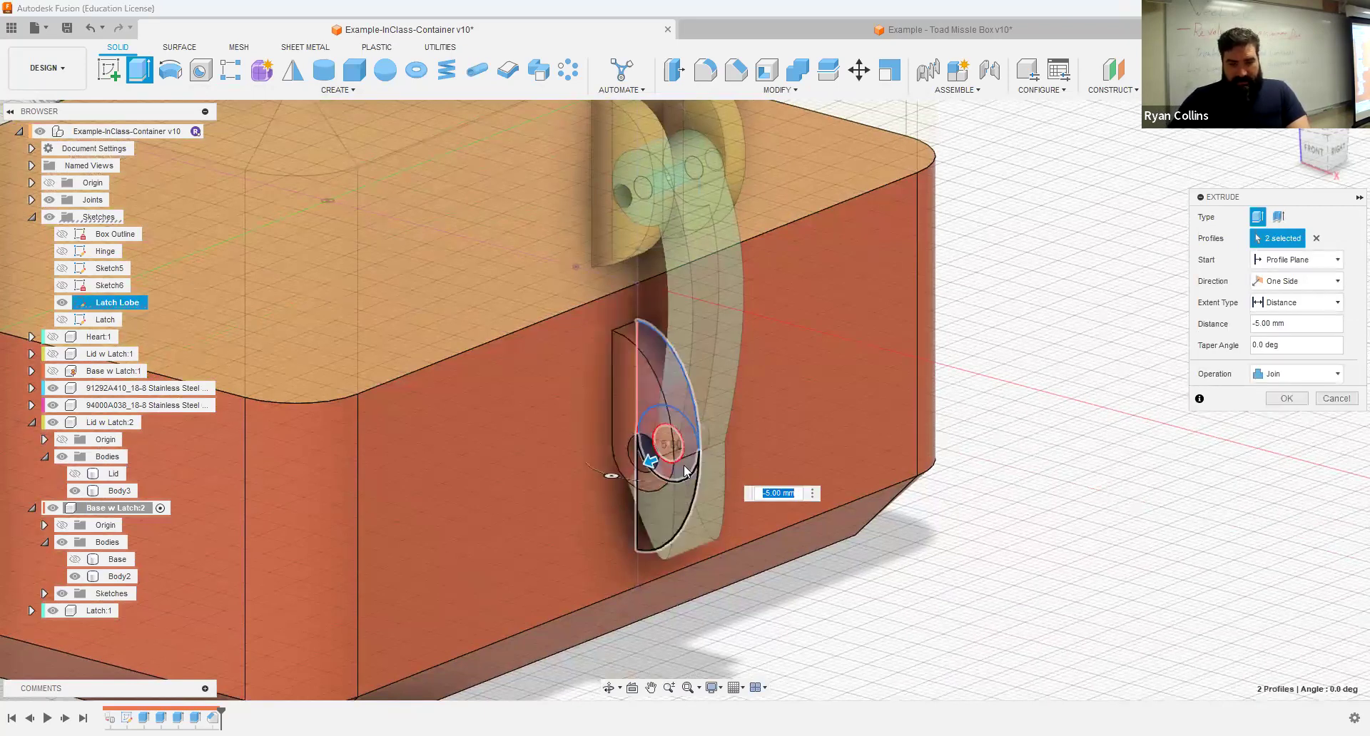
click(684, 467)
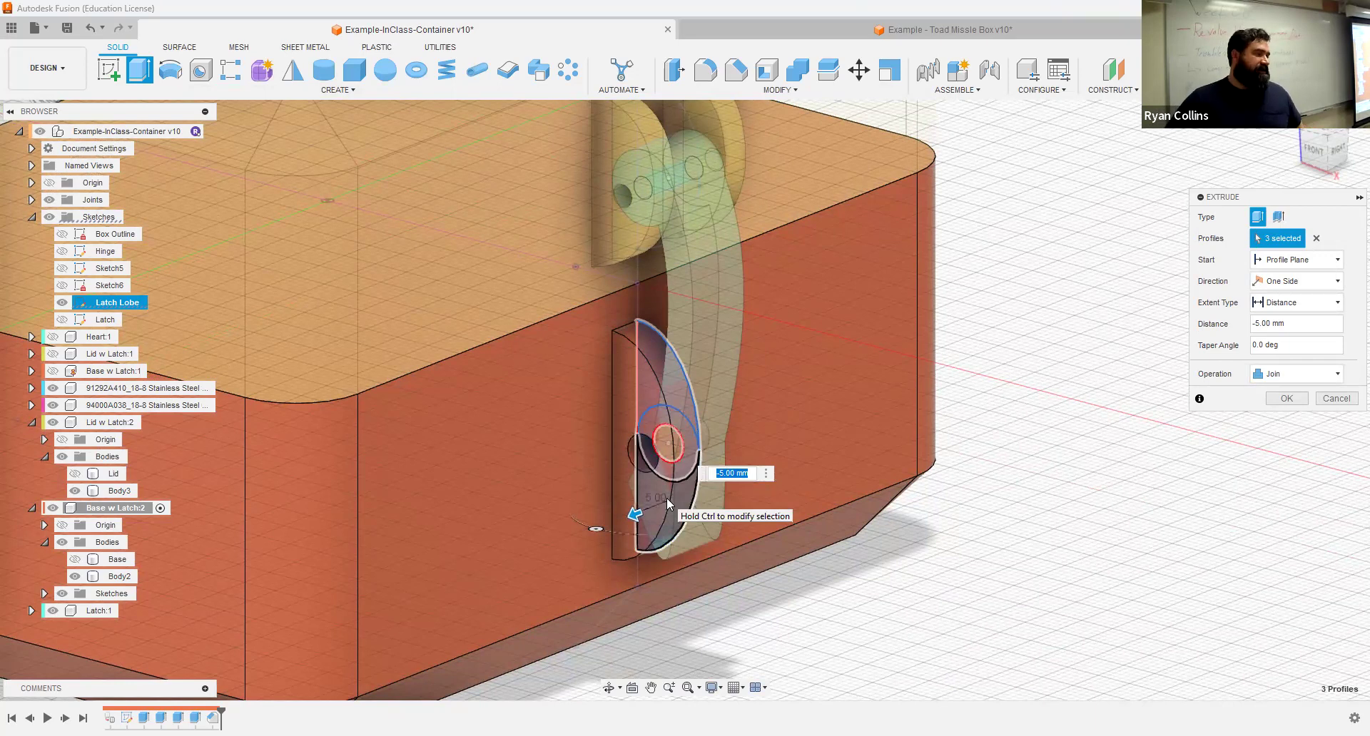
click(675, 452)
click(1297, 260)
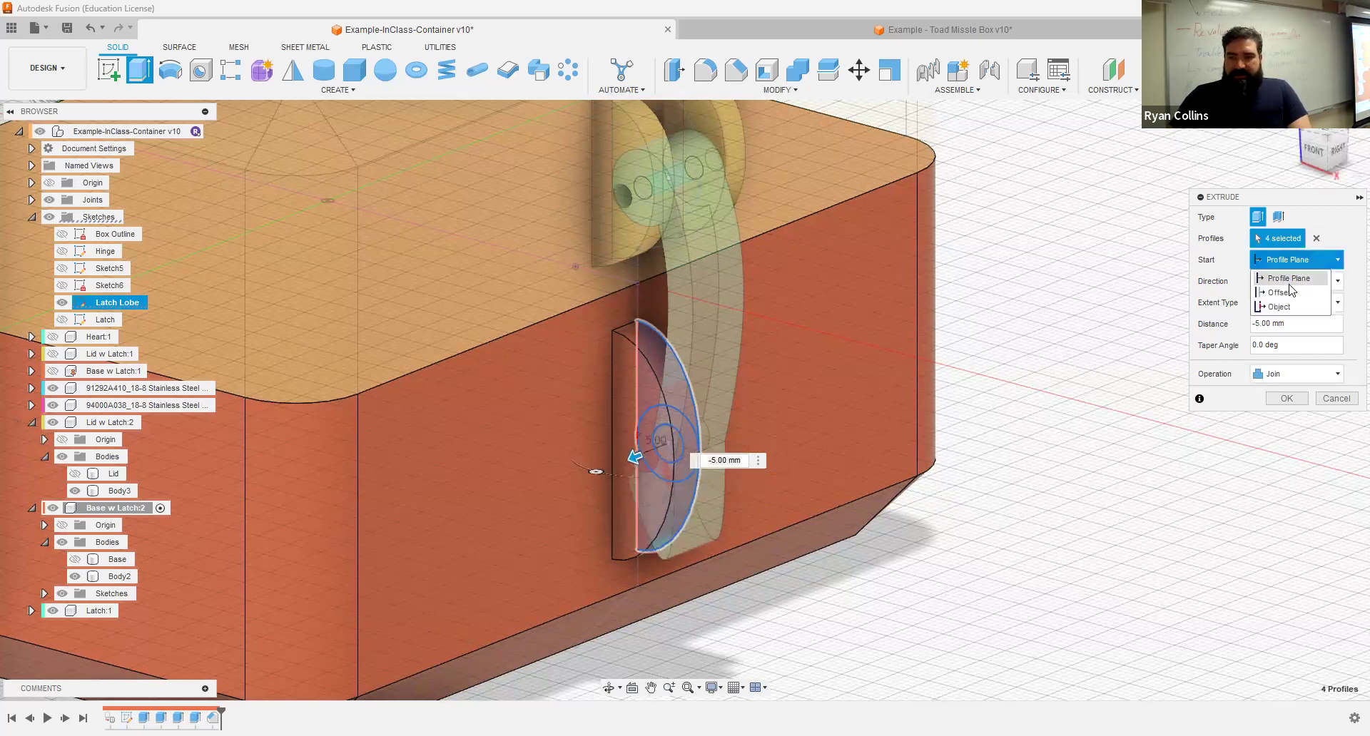
key(Return)
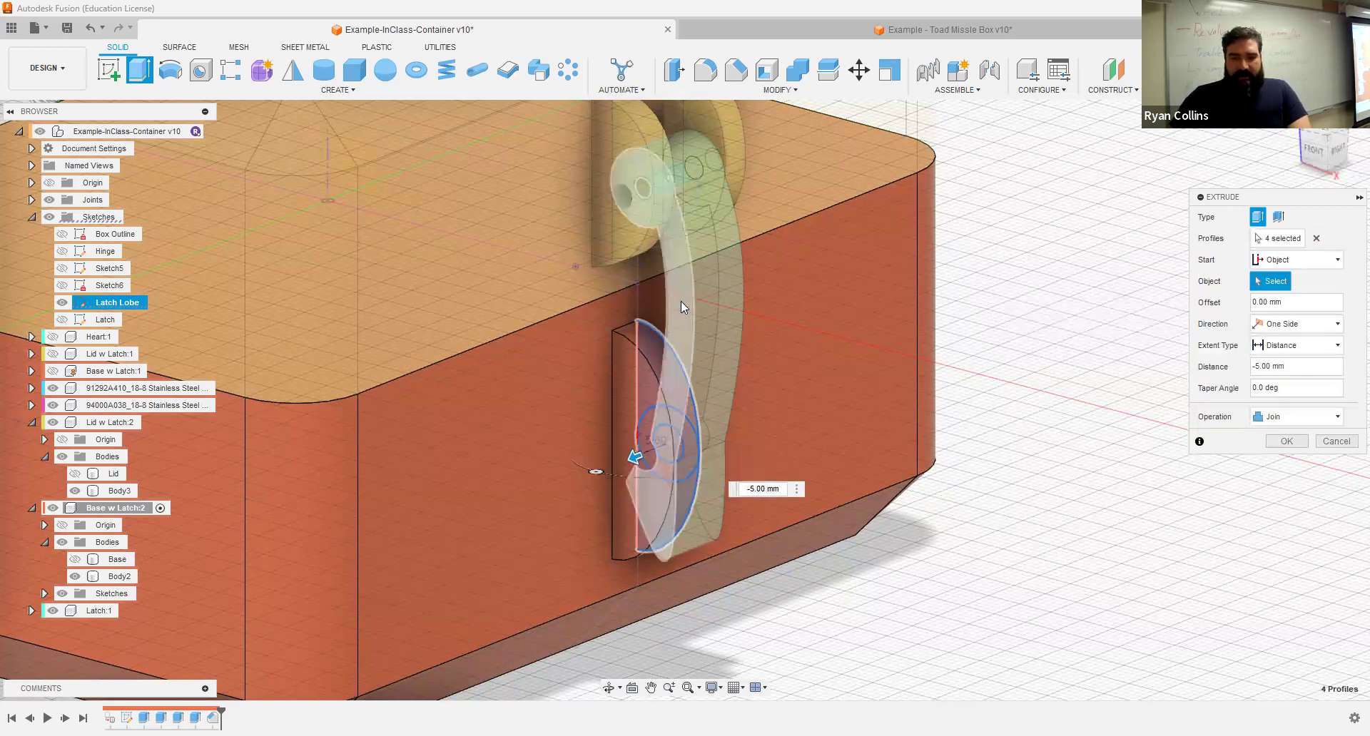
click(680, 301)
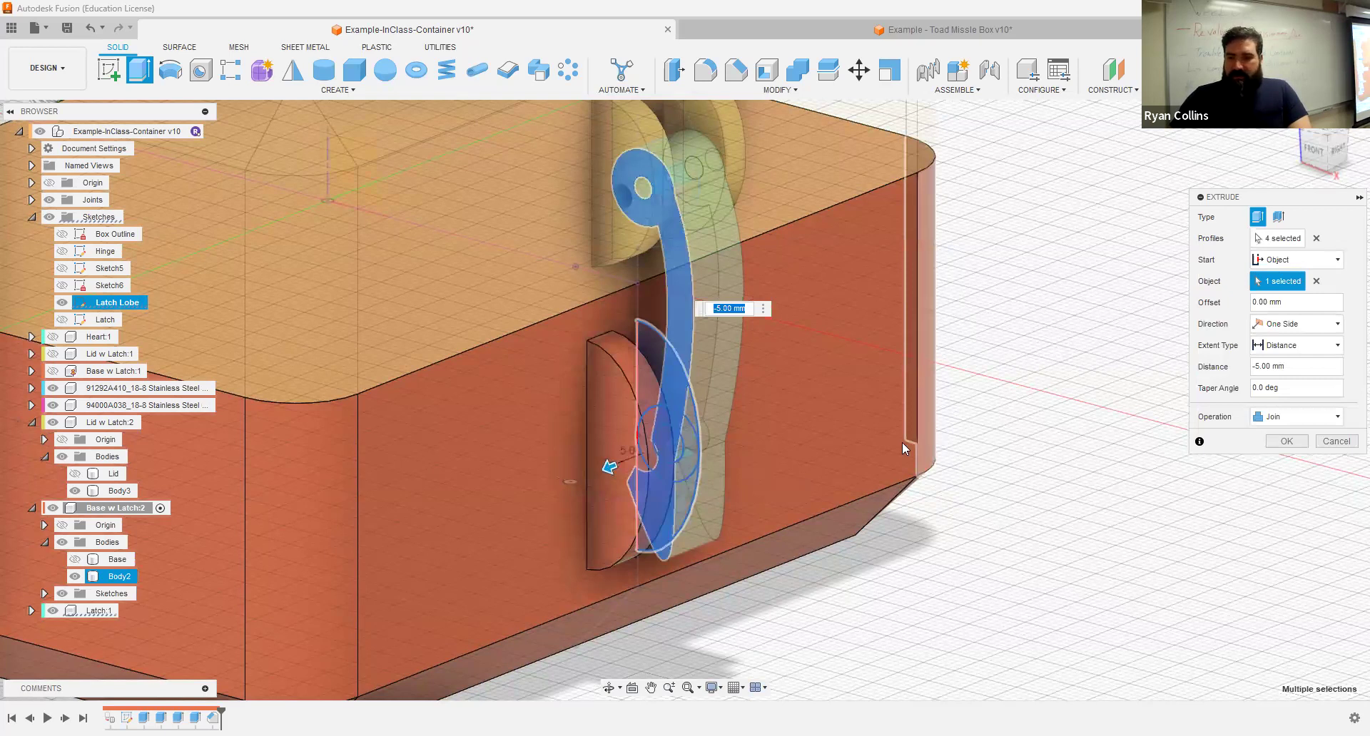
drag(1314, 374, 1203, 378)
text(-4)
shift+middle_drag(1070, 485, 969, 505)
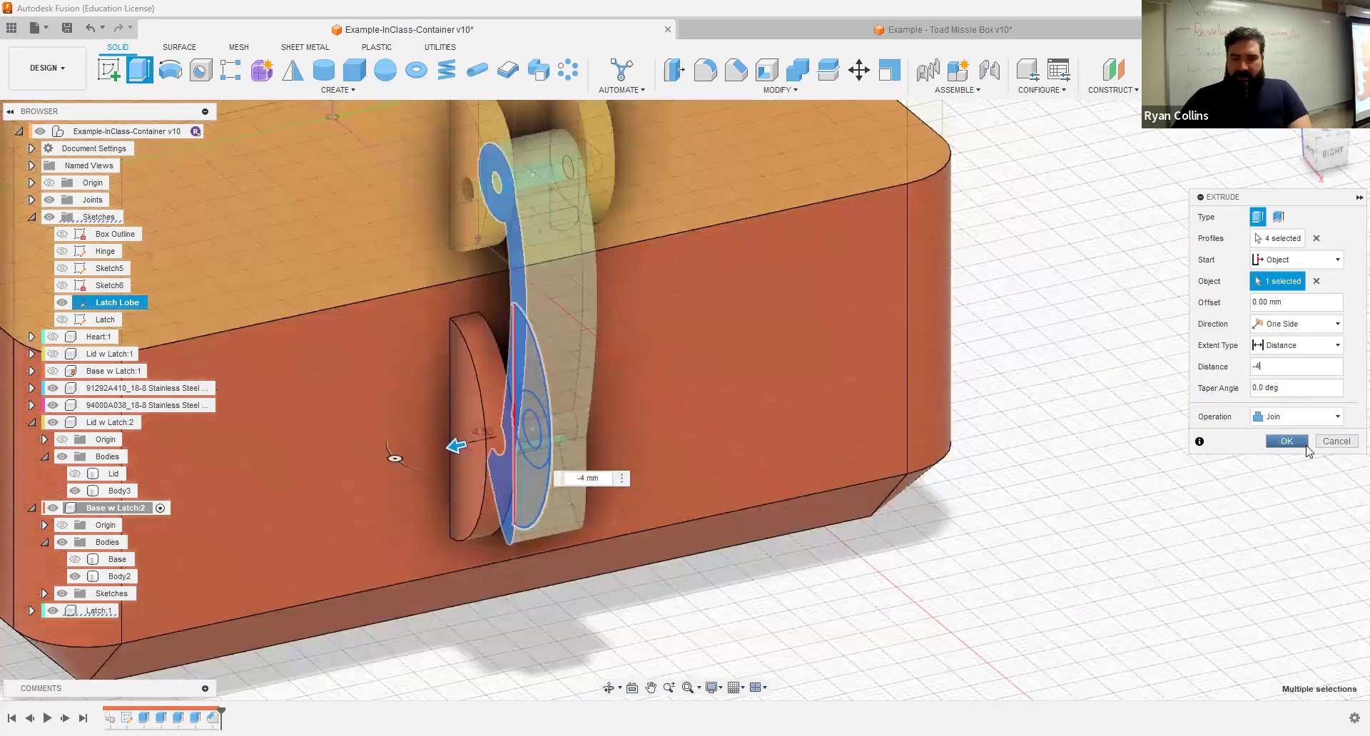
click(1279, 441)
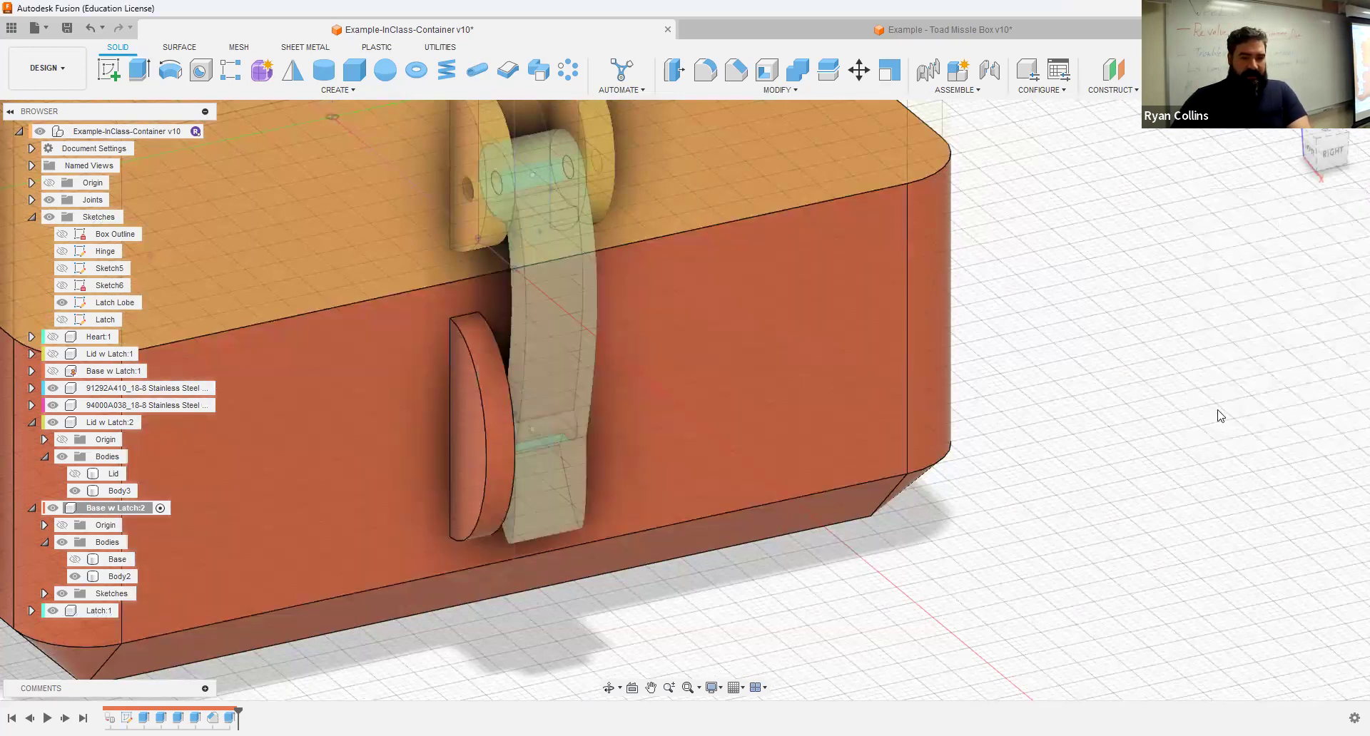
Step: Extrude all four lower lobe profiles 4 mm outward from the latch's opposite side face, joining the second lobe to the base
shift+middle_drag(1176, 466, 1176, 468)
right_click(1175, 468)
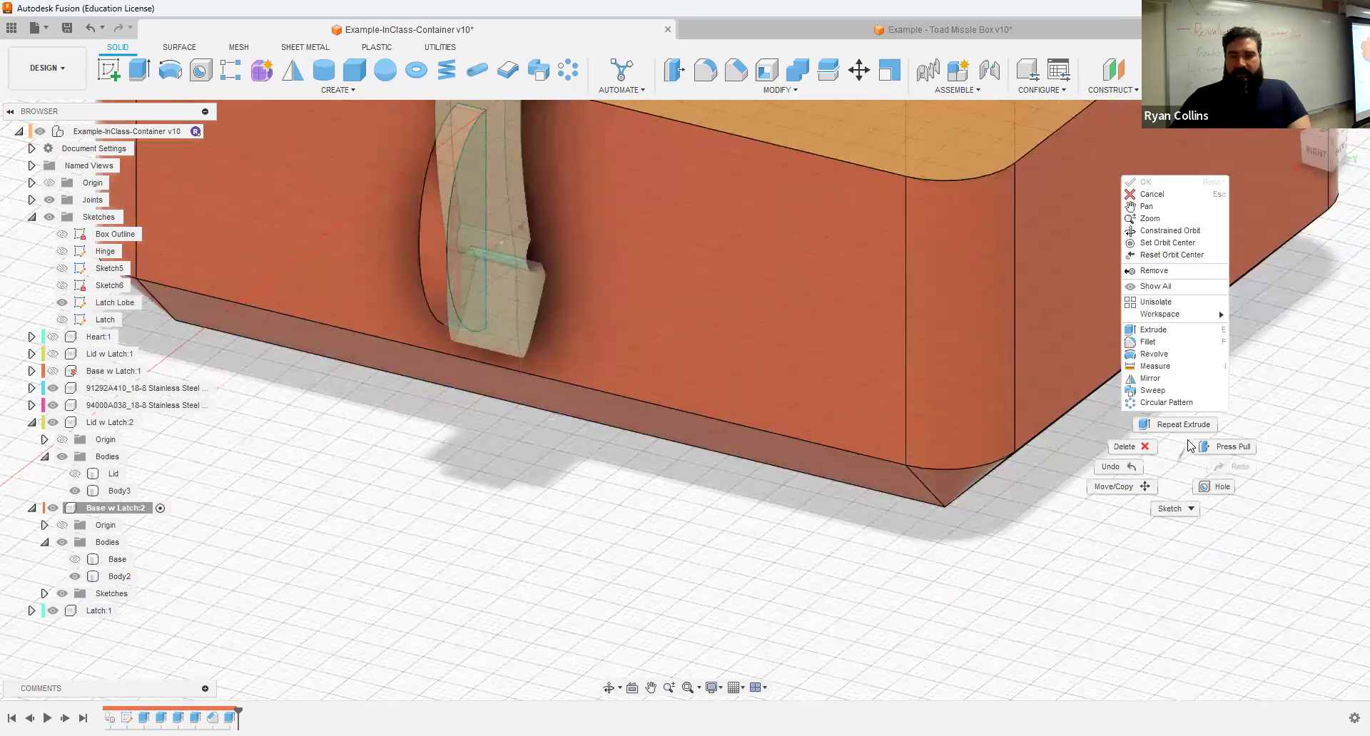
click(1184, 434)
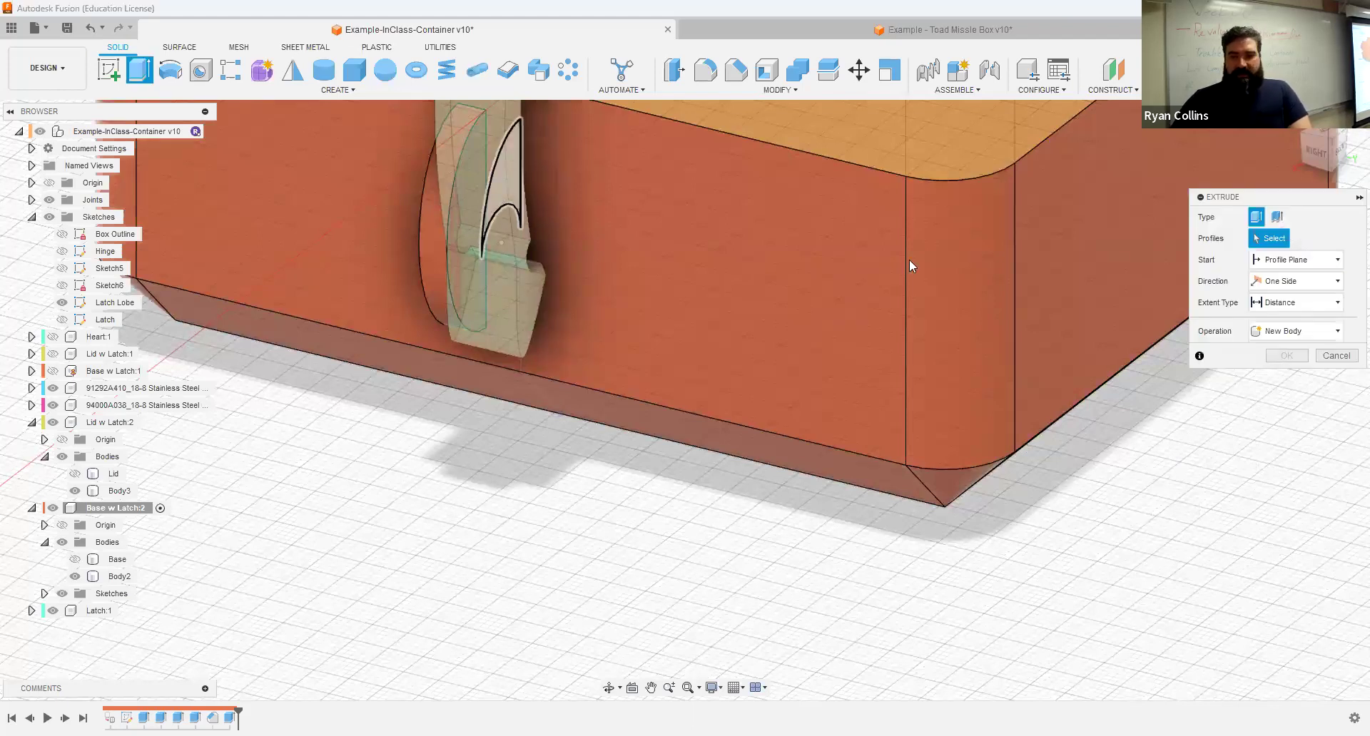
click(1269, 261)
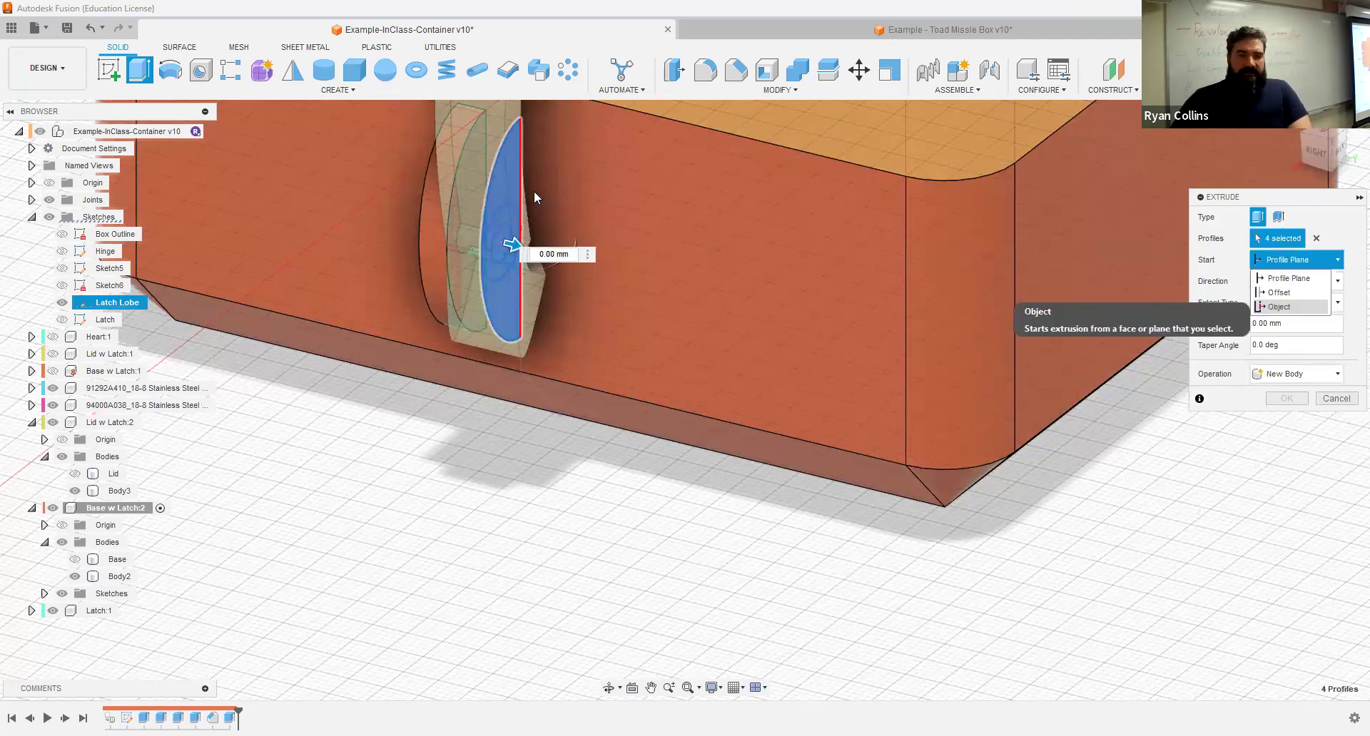
click(535, 192)
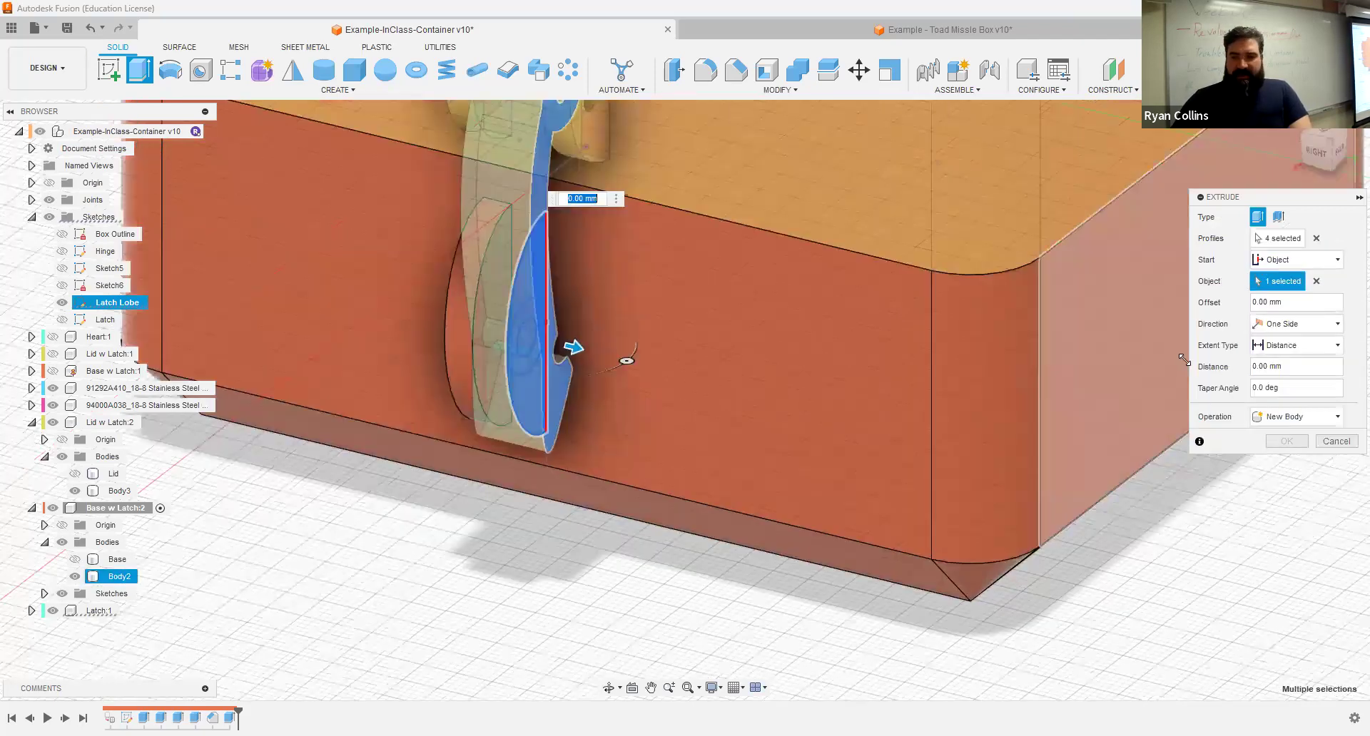
click(1310, 368)
text(4)
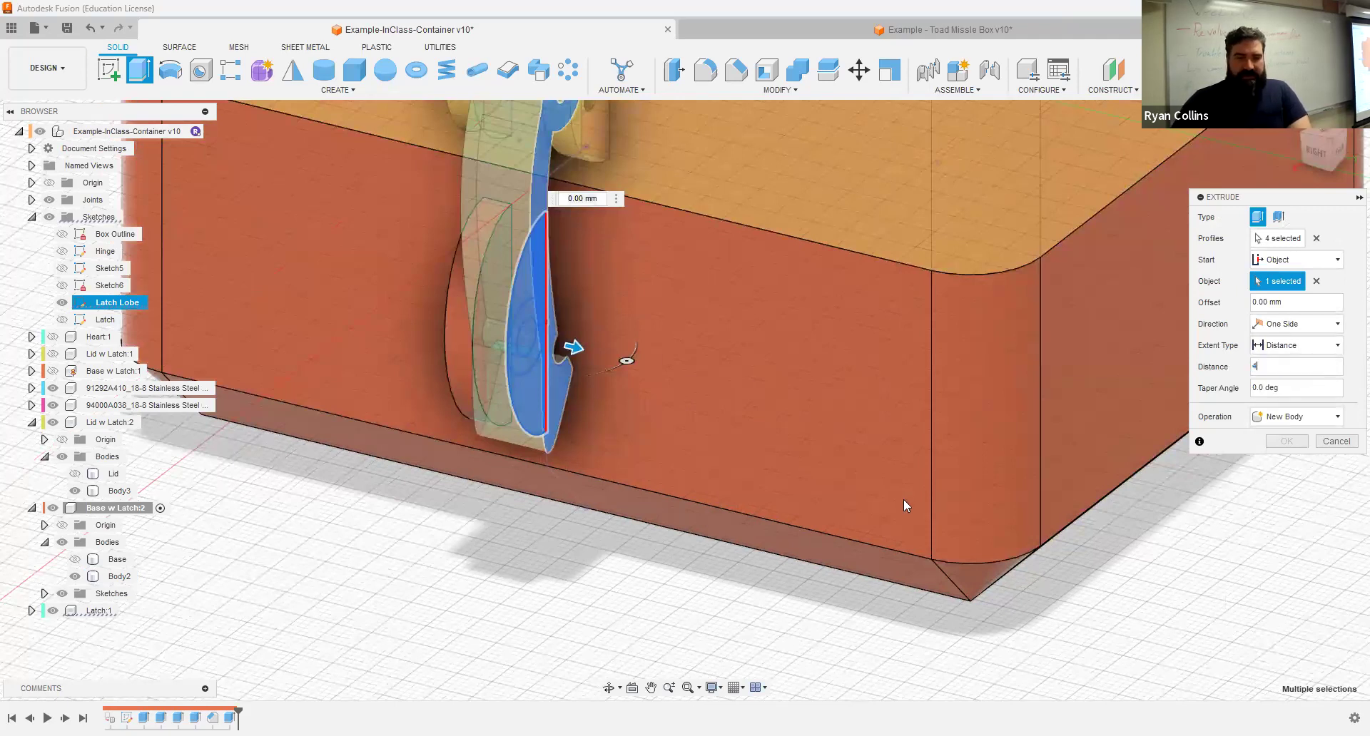
shift+middle_drag(867, 492, 898, 485)
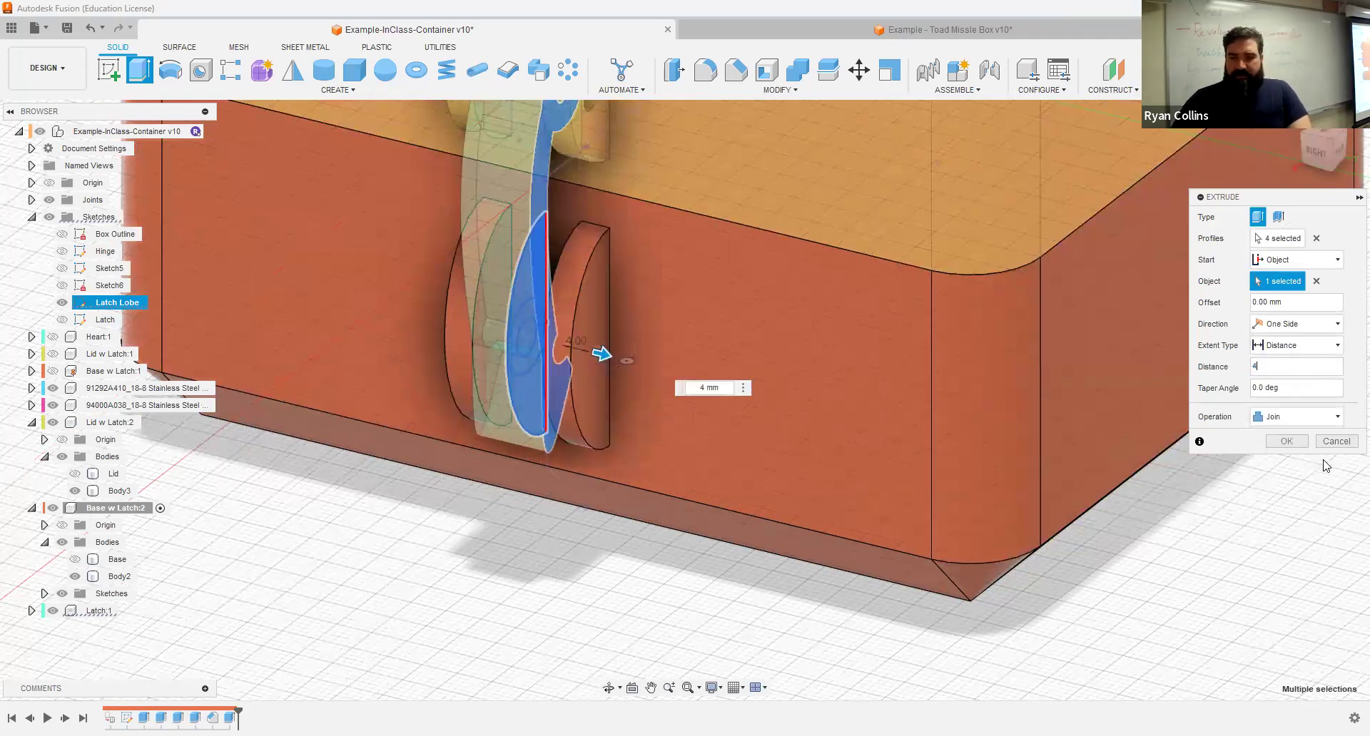
click(1283, 442)
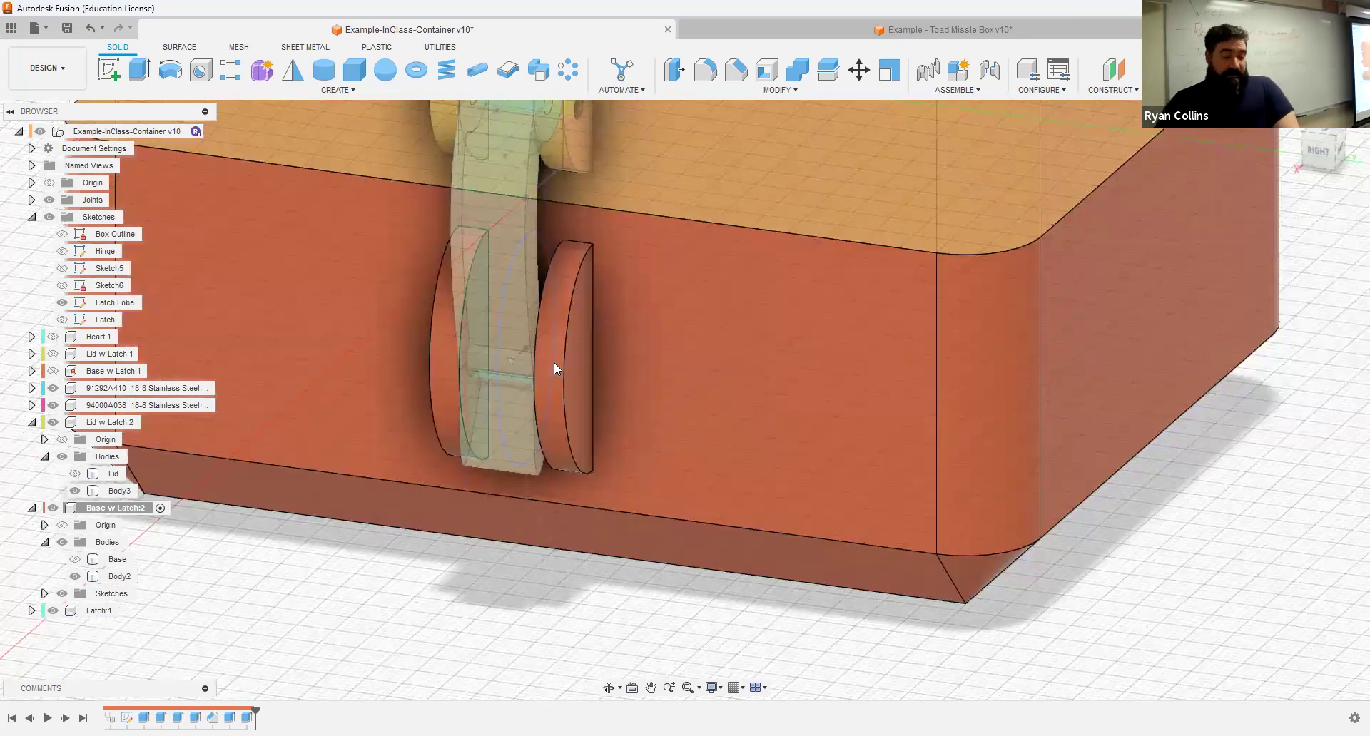
Step: Hide the Latch:1 component to expose the lower hole circle between the base lobes
click(513, 362)
shift+middle_drag(514, 362, 521, 375)
key(Escape)
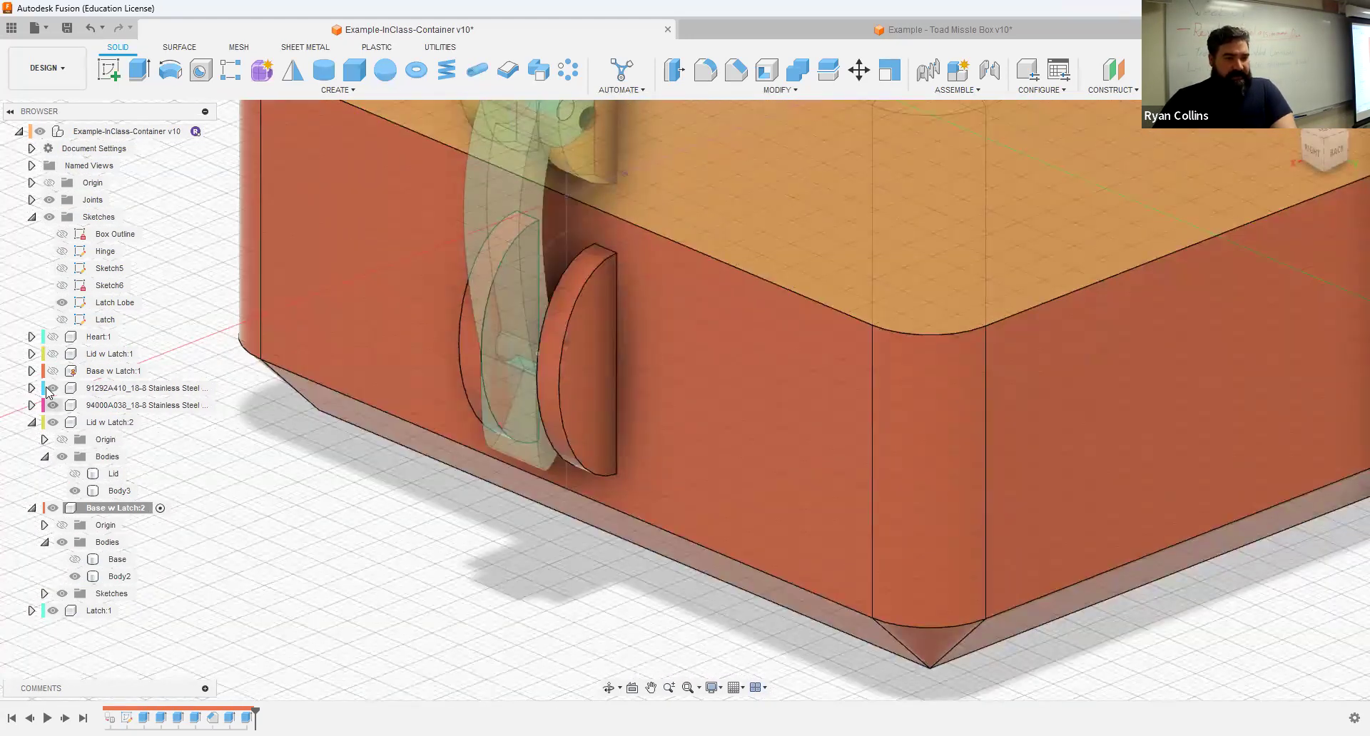
click(53, 611)
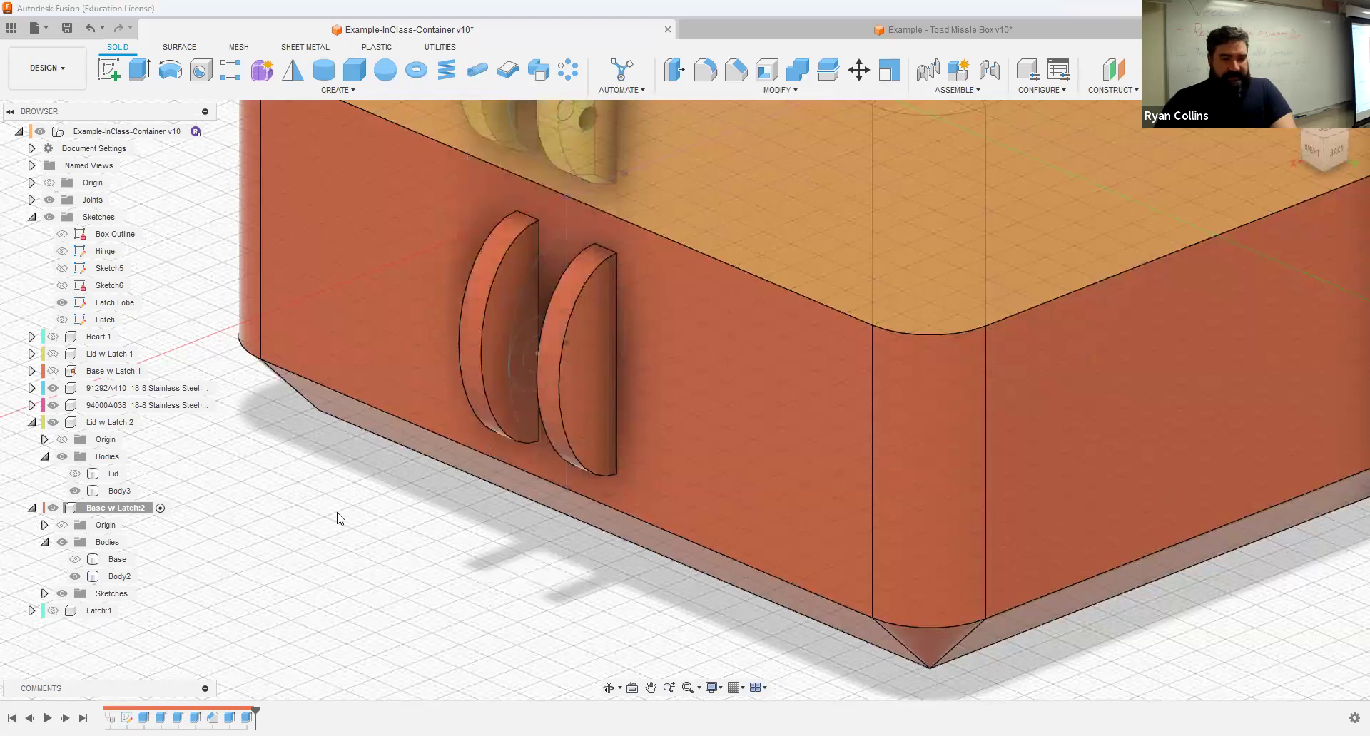
Step: Extrude the lower hole circle symmetrically with extent All, joining it to the base as a pin between the two lobes
shift+middle_drag(337, 511, 361, 504)
right_click(361, 512)
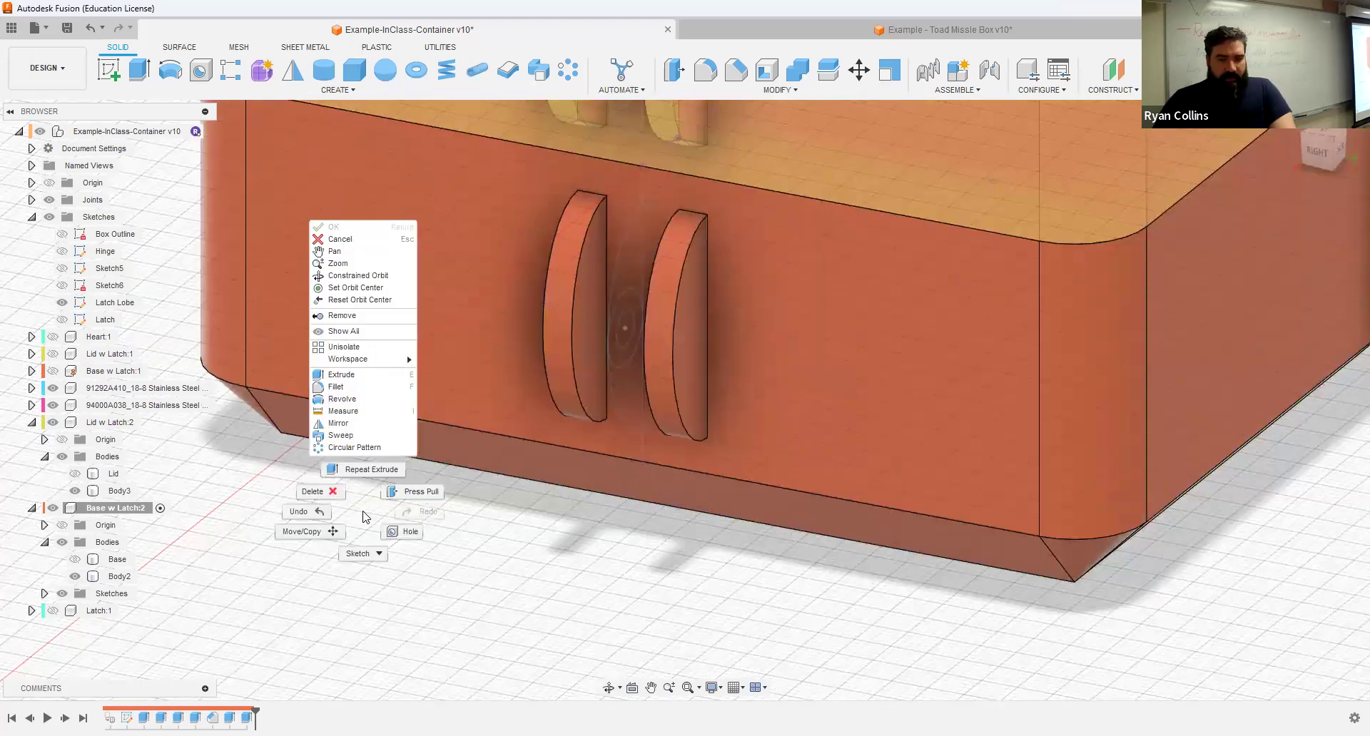
click(358, 471)
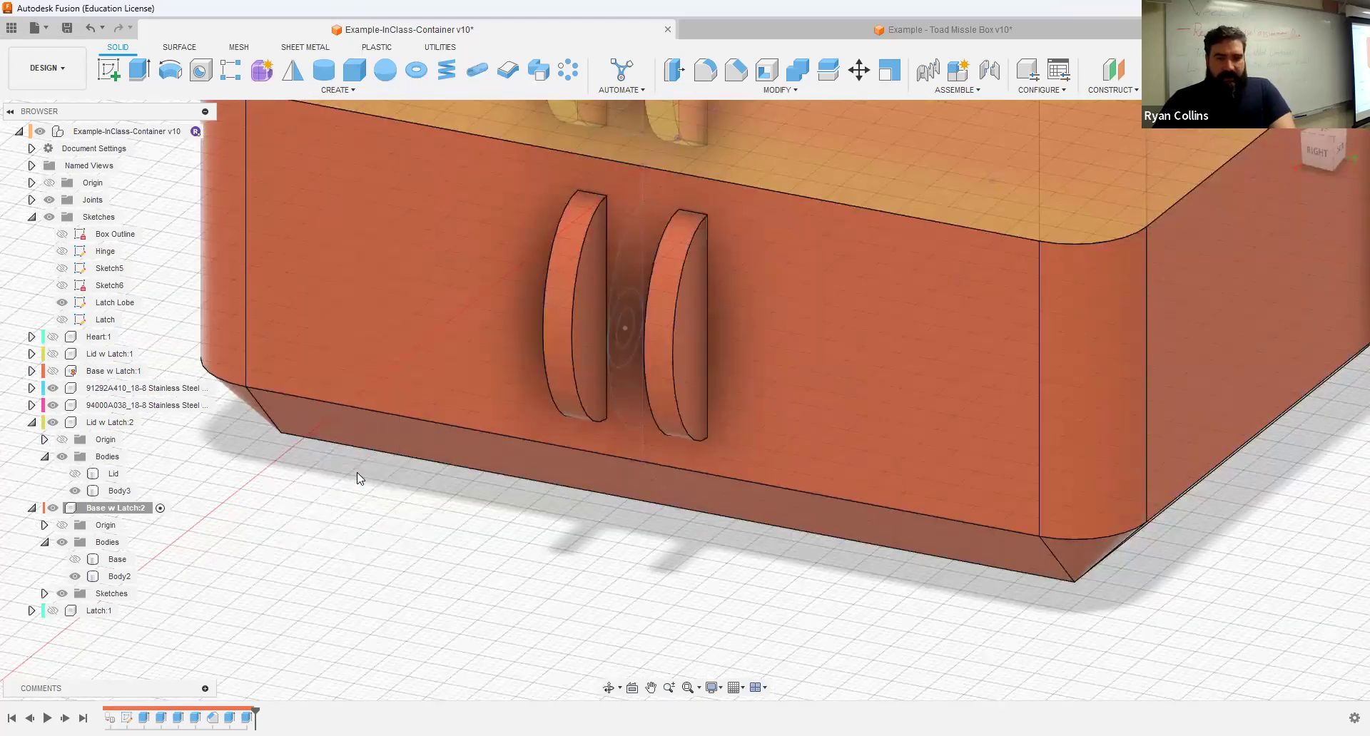
click(626, 327)
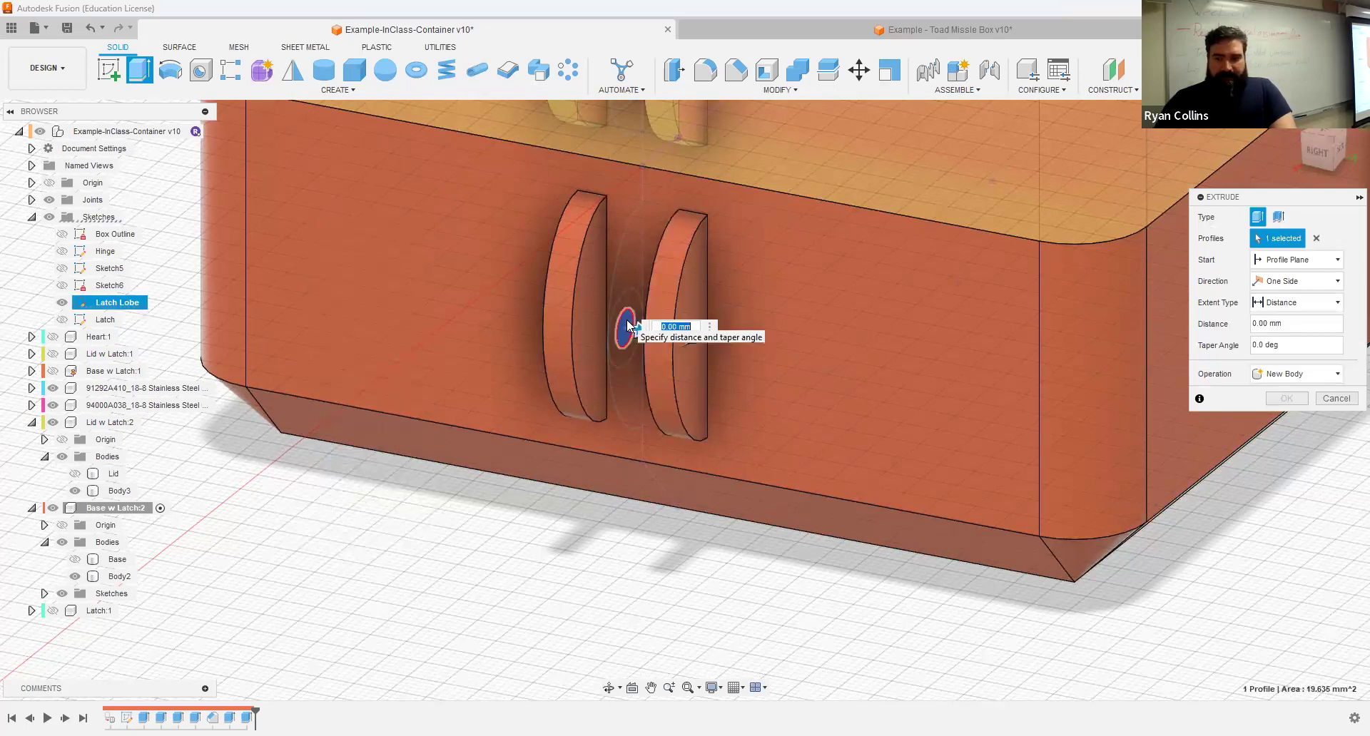
click(1317, 284)
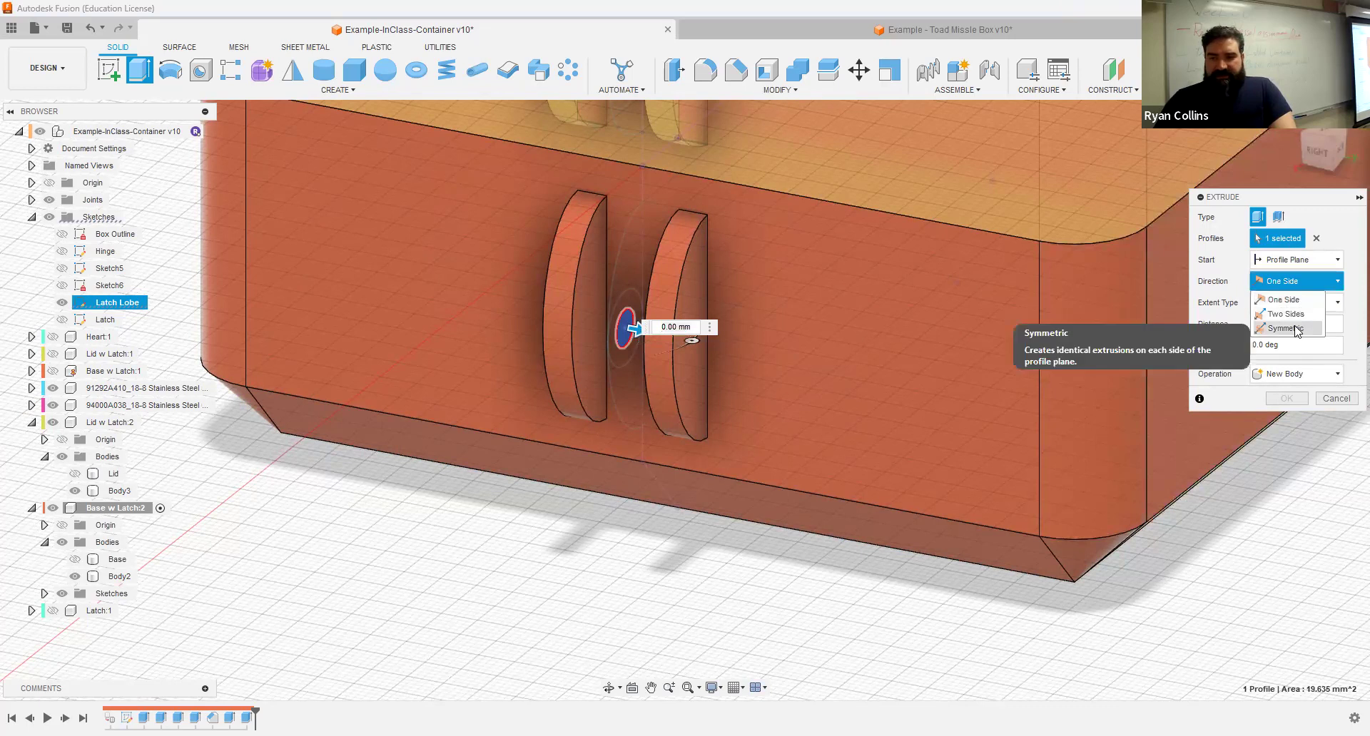
click(1296, 329)
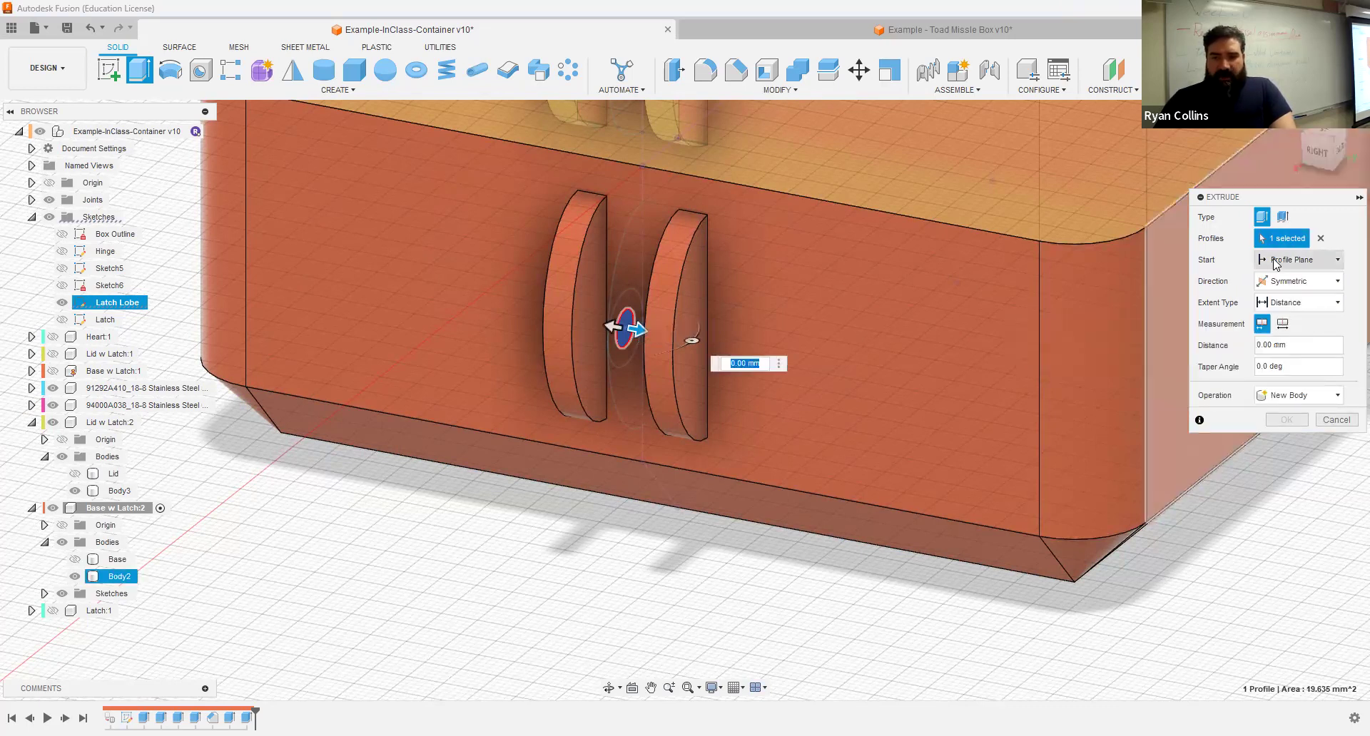
click(1294, 308)
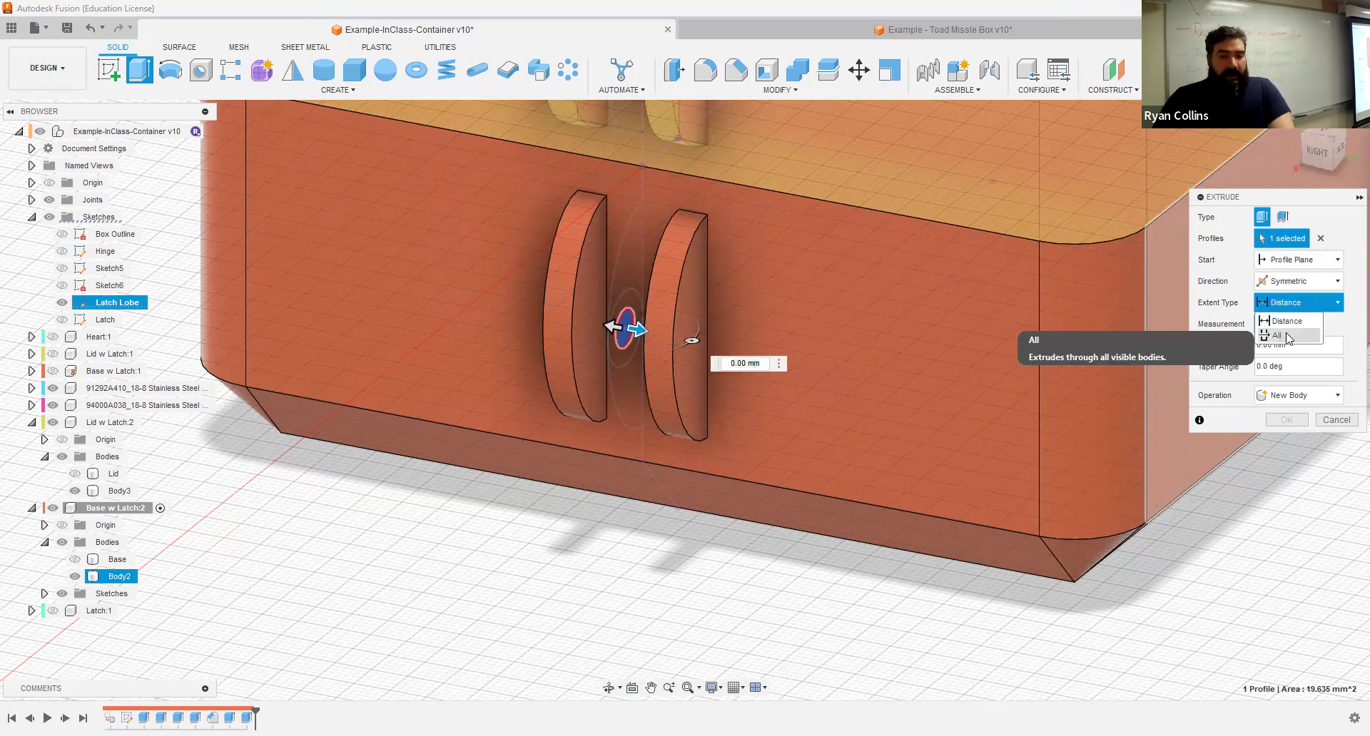
click(1287, 337)
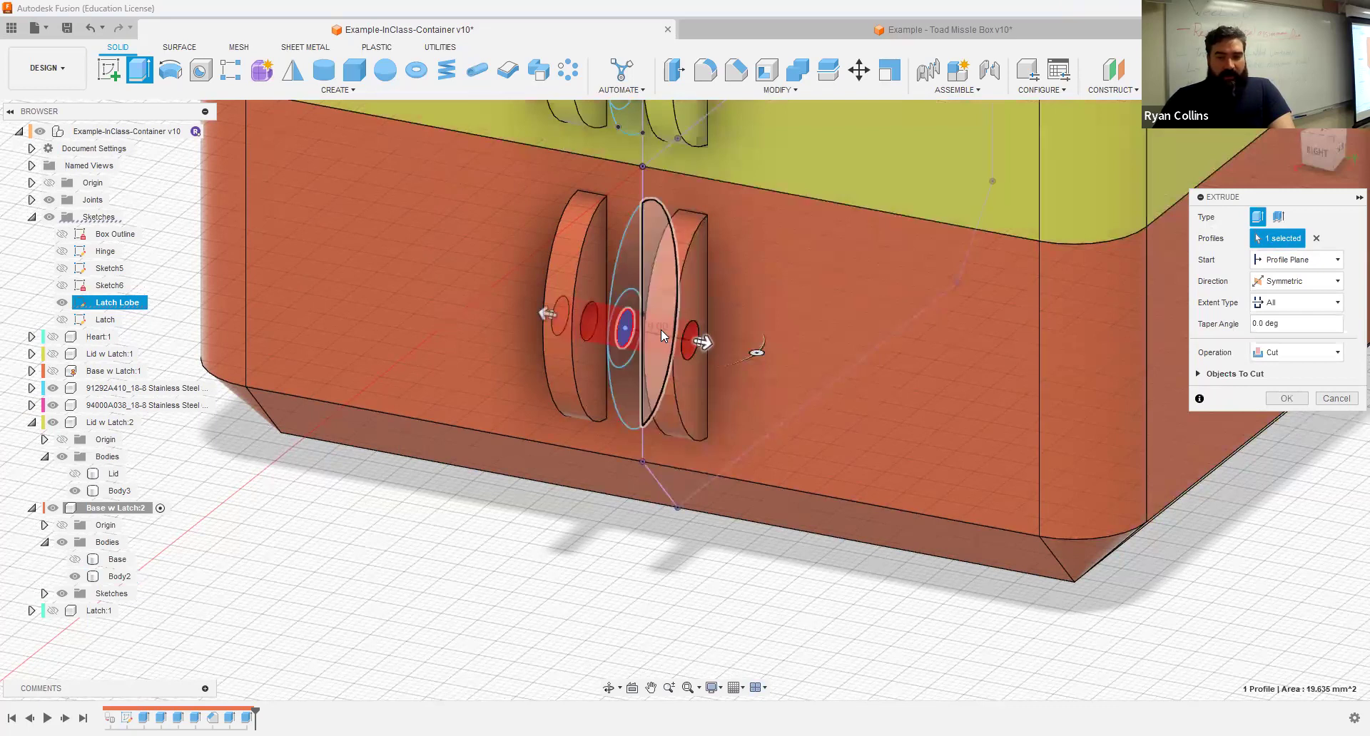
click(1316, 352)
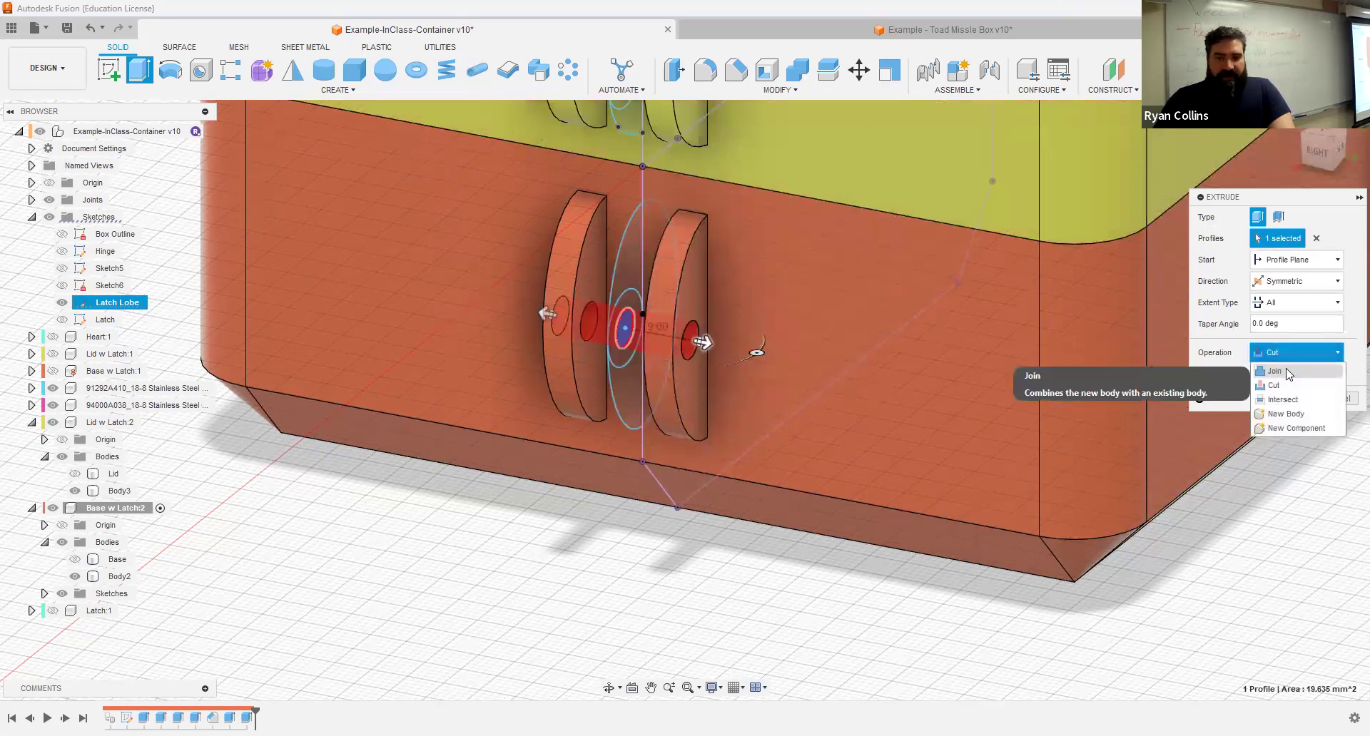
click(1287, 373)
shift+middle_drag(728, 351, 688, 355)
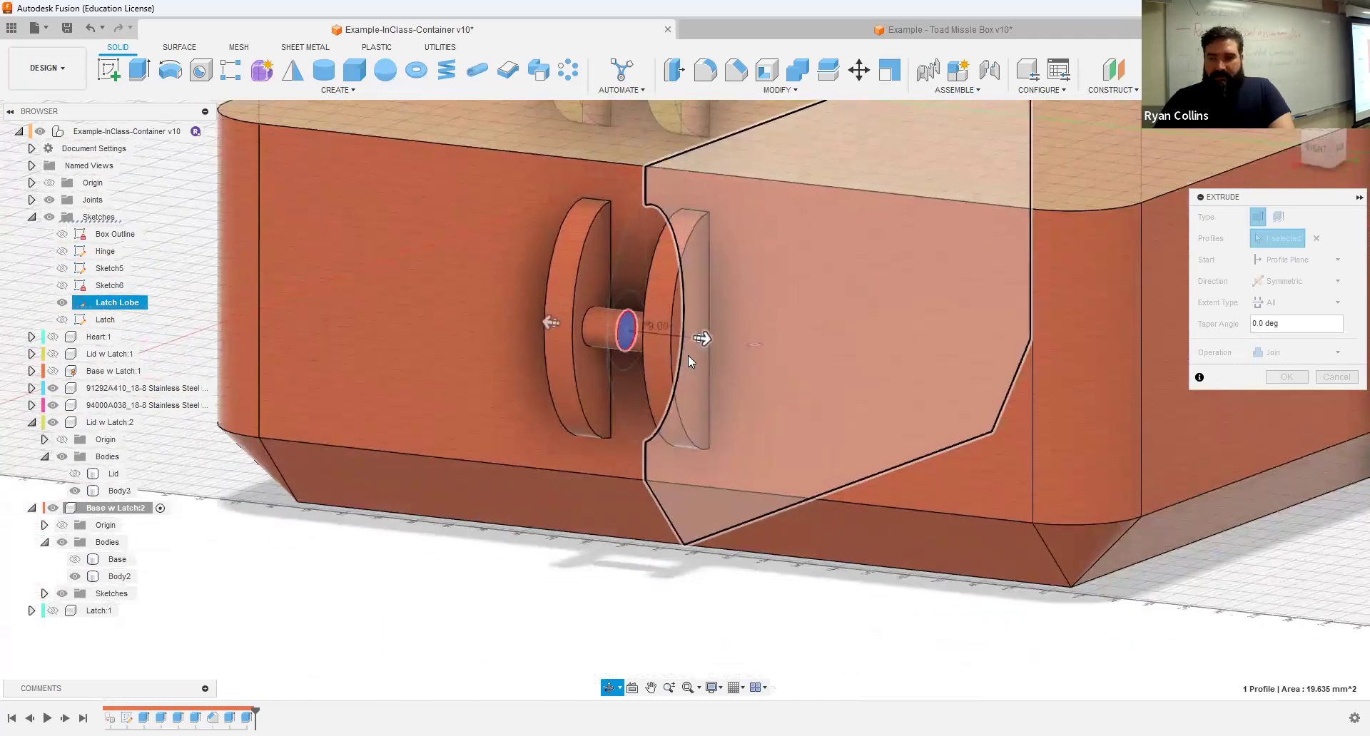
click(1284, 400)
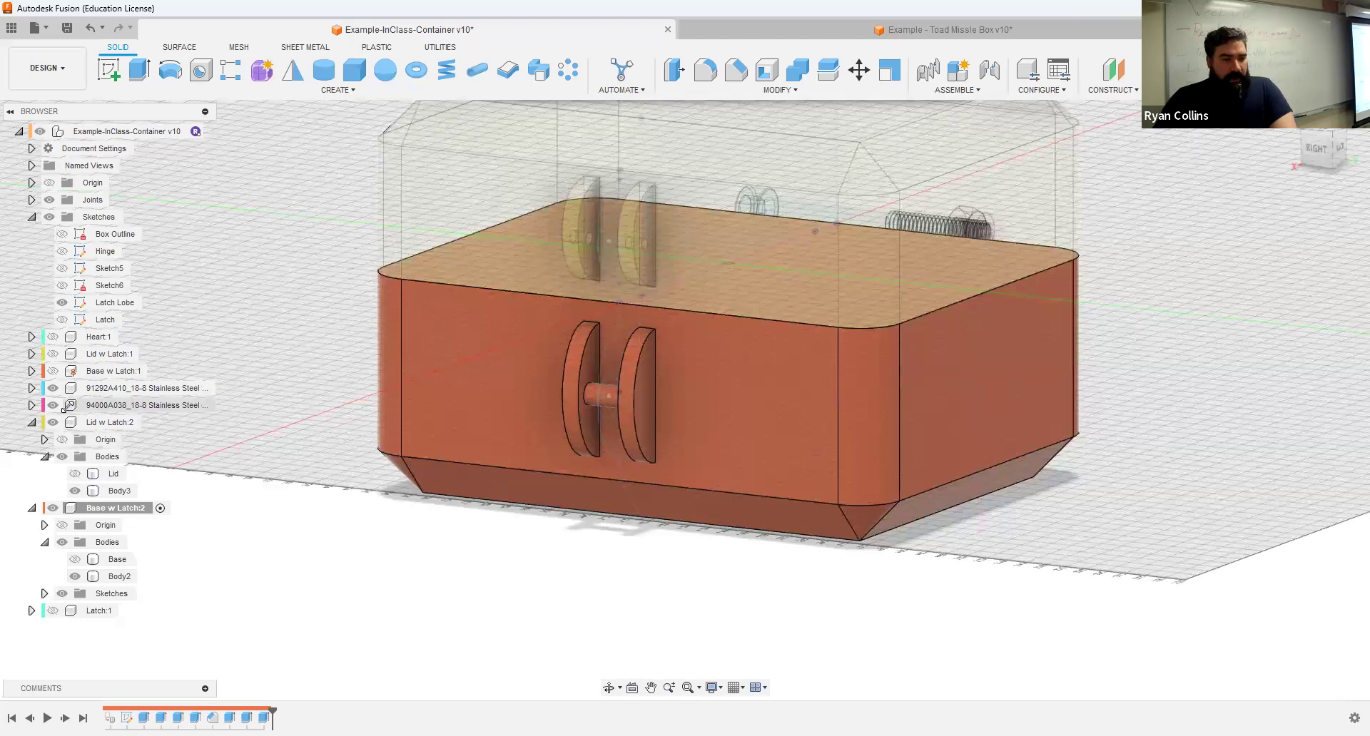
Step: Make the top-level container assembly active and show the Latch:1 component
click(204, 132)
click(72, 608)
click(200, 548)
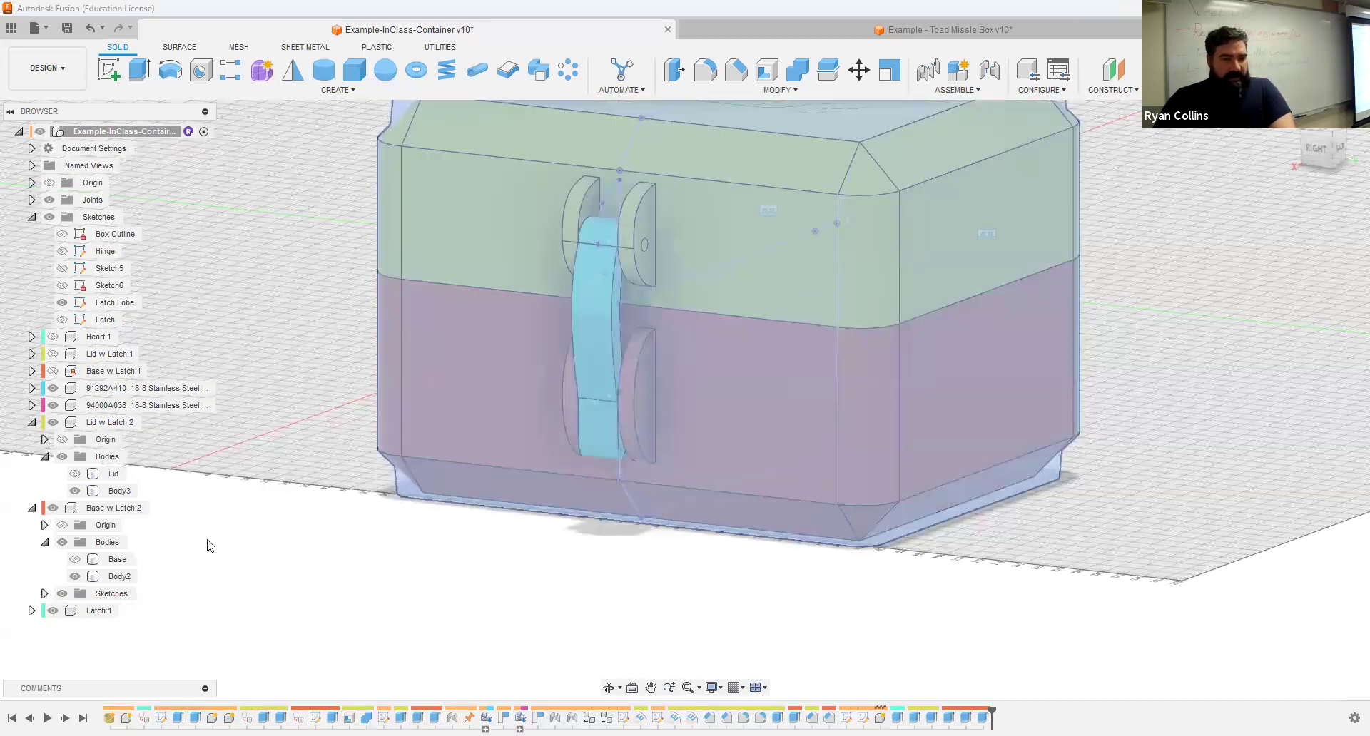
Step: Hide the Latch Lobe sketch
click(62, 303)
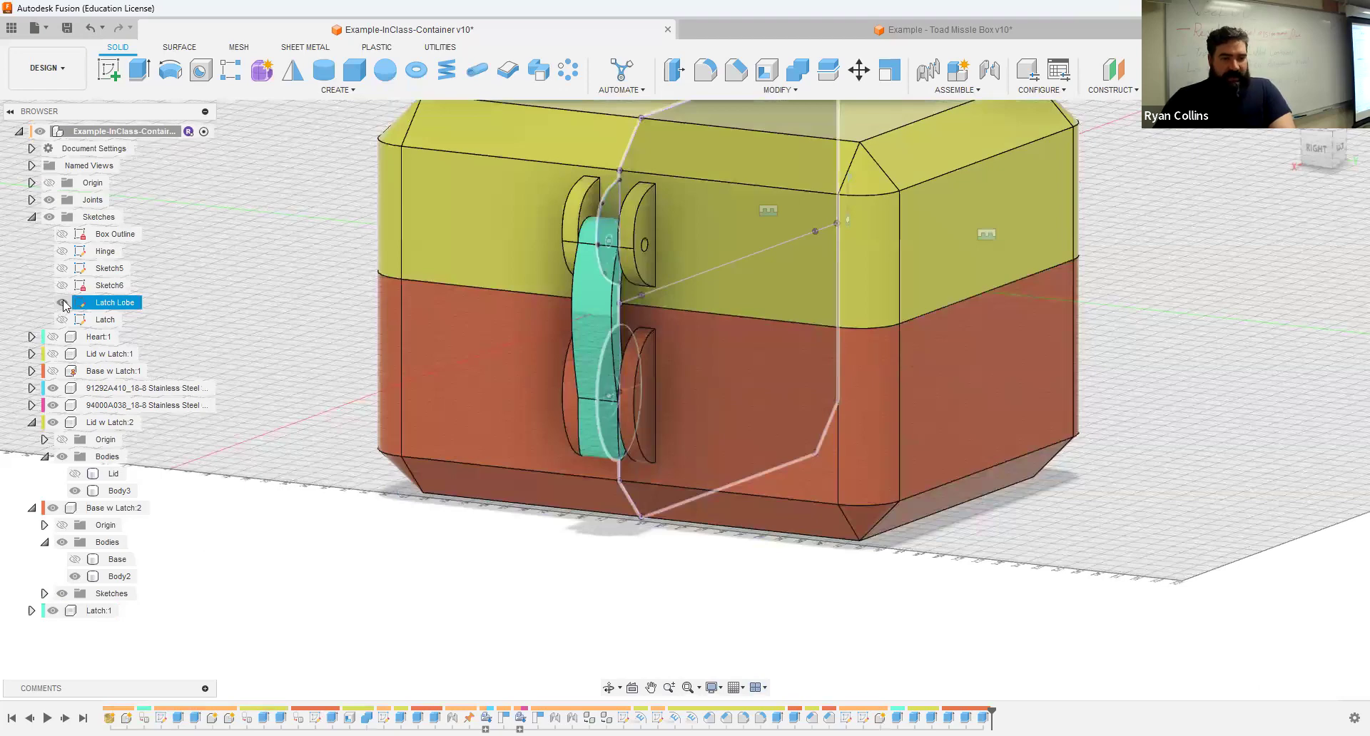
click(62, 303)
mouse_move(1080, 512)
shift+middle_down()
mouse_move(1043, 519)
mouse_move(1091, 505)
mouse_move(1067, 512)
shift+middle_up()
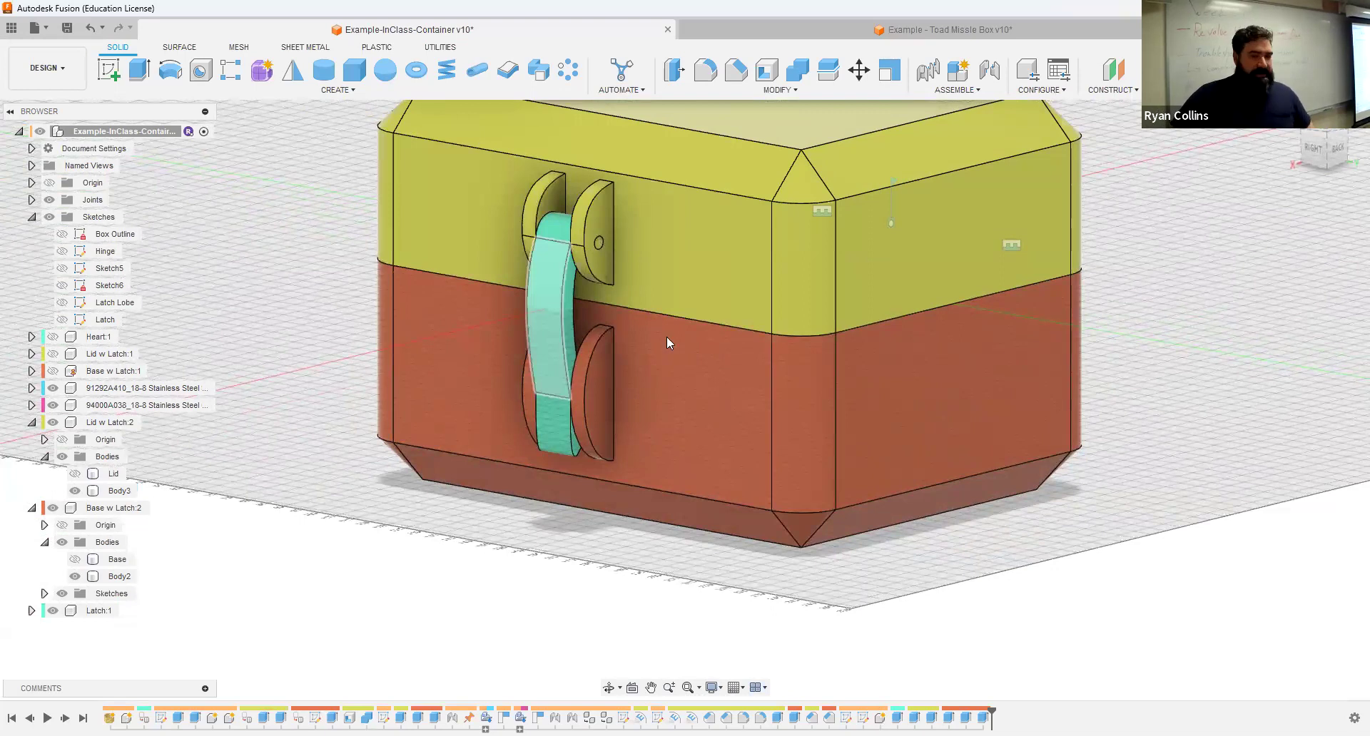
Step: Measure the distance between the outer side faces of the two lid lobes
scroll(1152, 457, down, 5)
scroll(805, 361, up, 5)
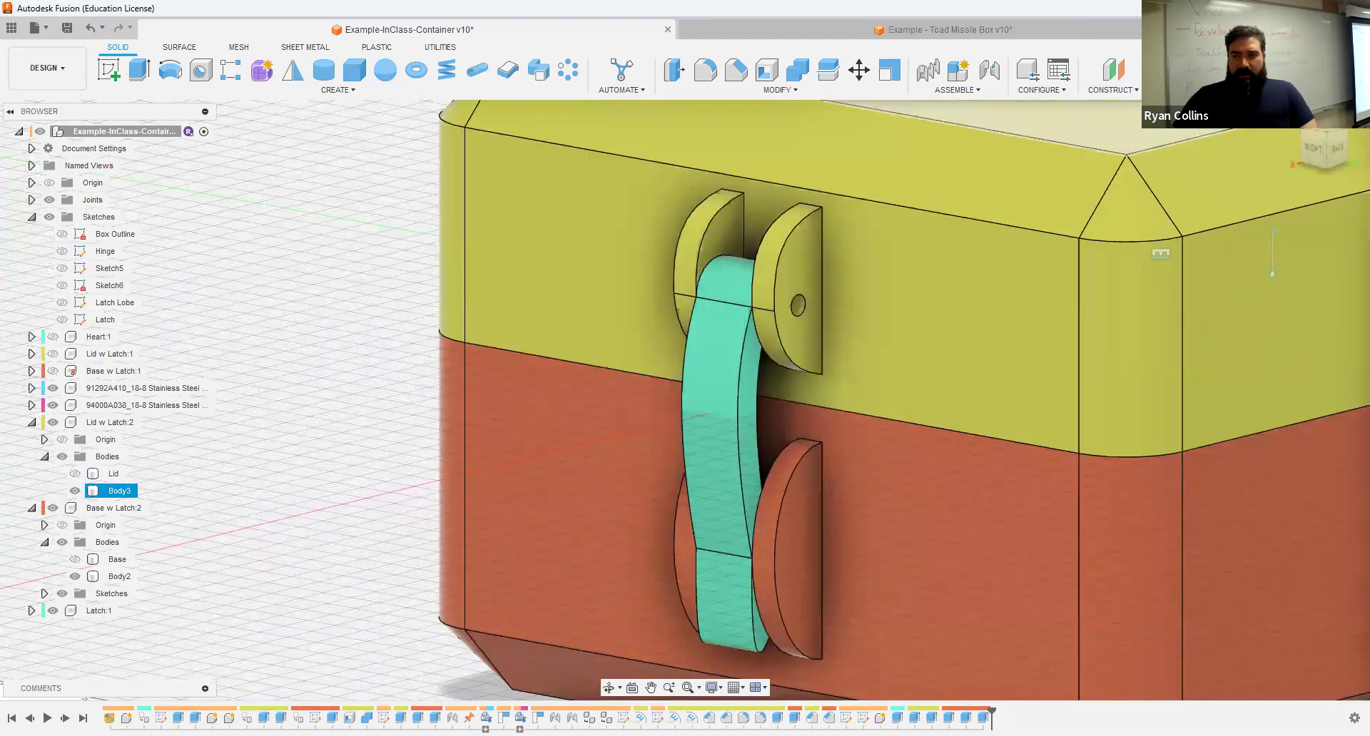
key(i)
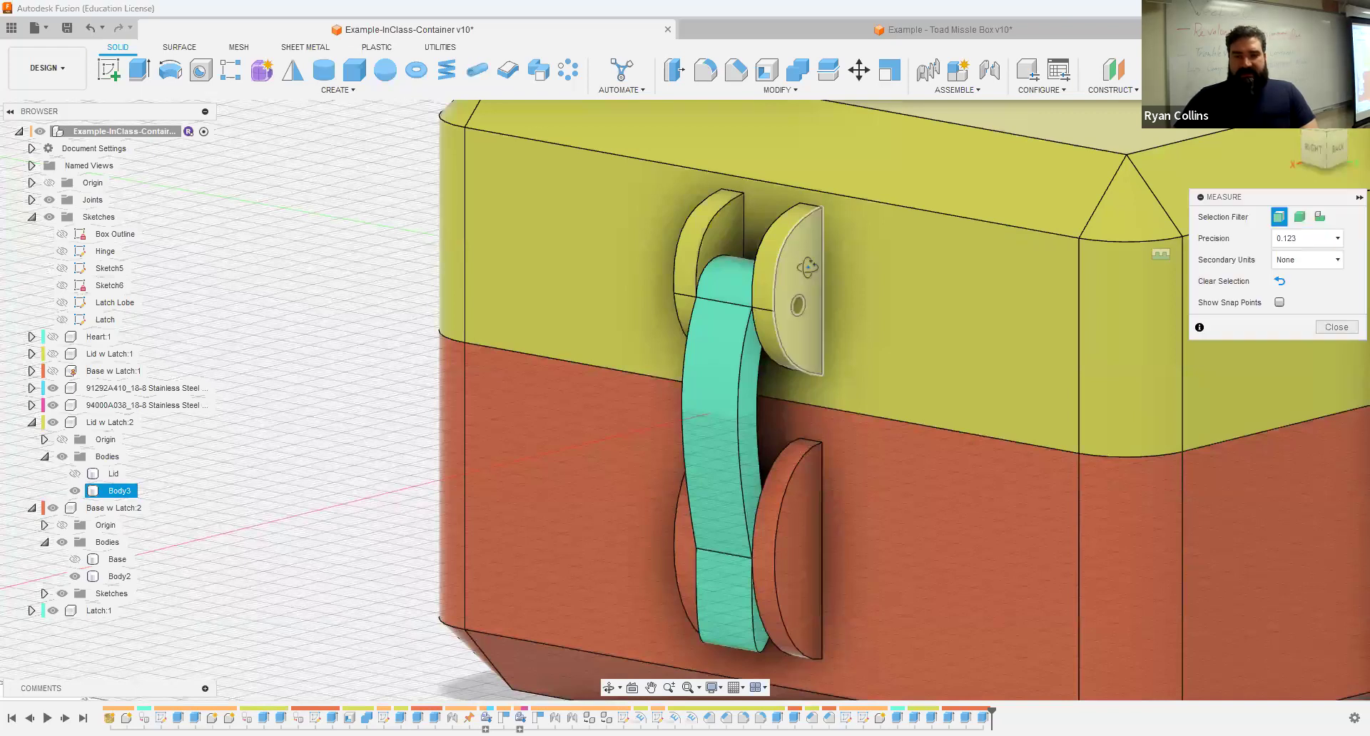
click(807, 267)
shift+middle_drag(806, 267, 748, 274)
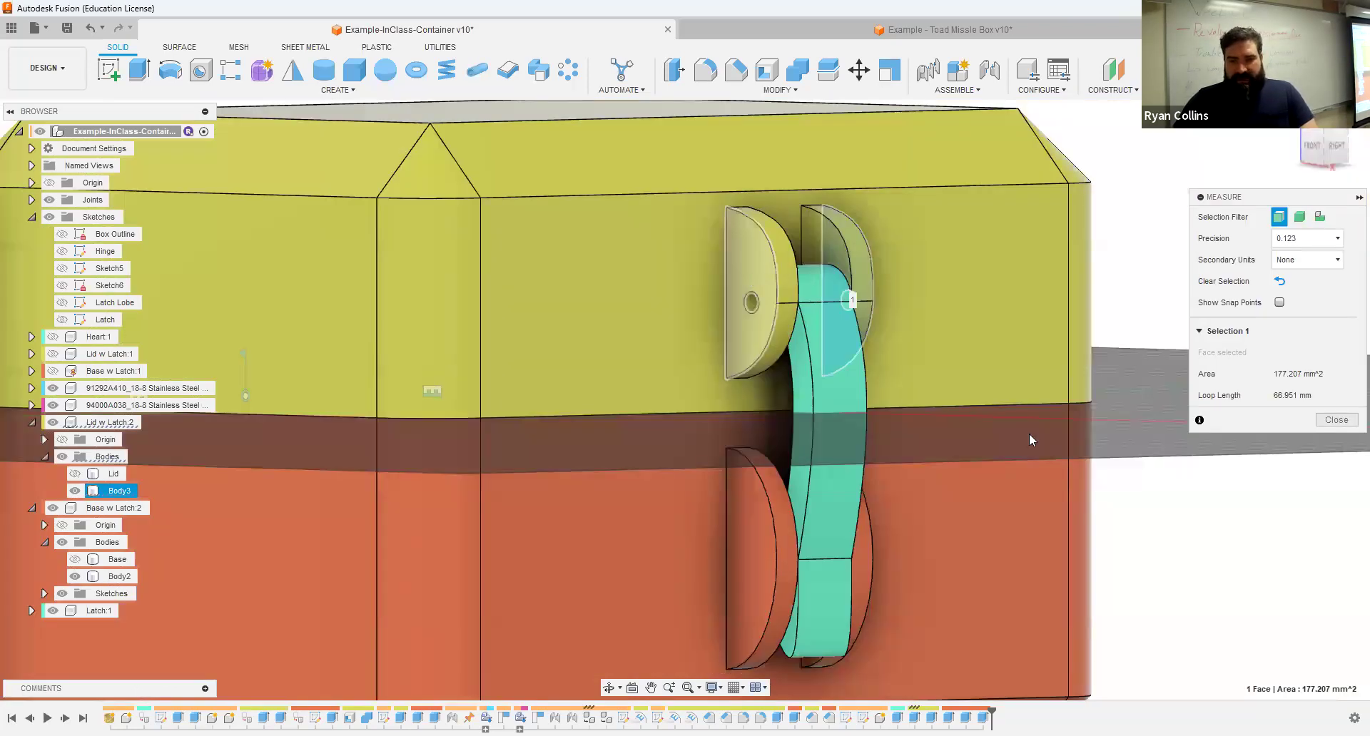
click(751, 285)
key(Escape)
Step: Start inserting a McMaster-Carr component and filter the Screws & Bolts category to Metric with thread size M3
scroll(1231, 384, down, 3)
shift+middle_drag(1230, 384, 1211, 225)
click(1223, 90)
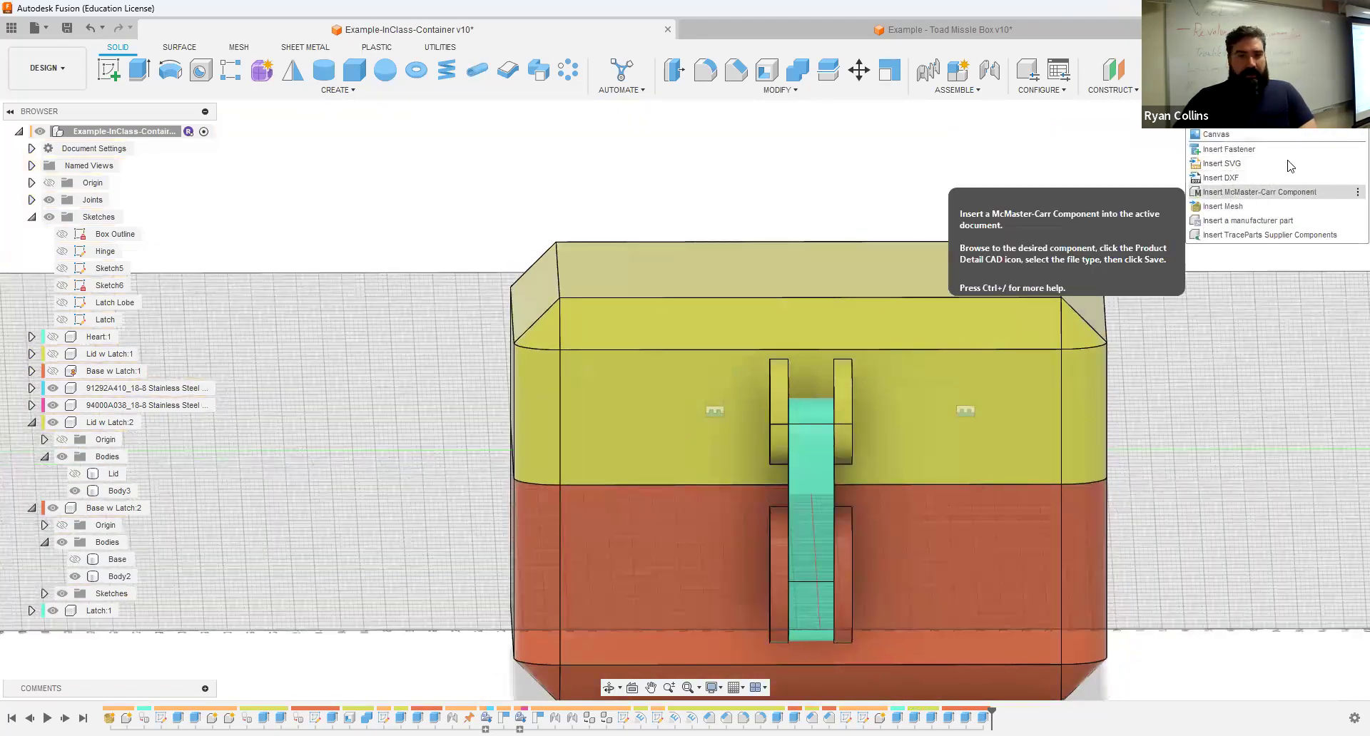
click(1277, 192)
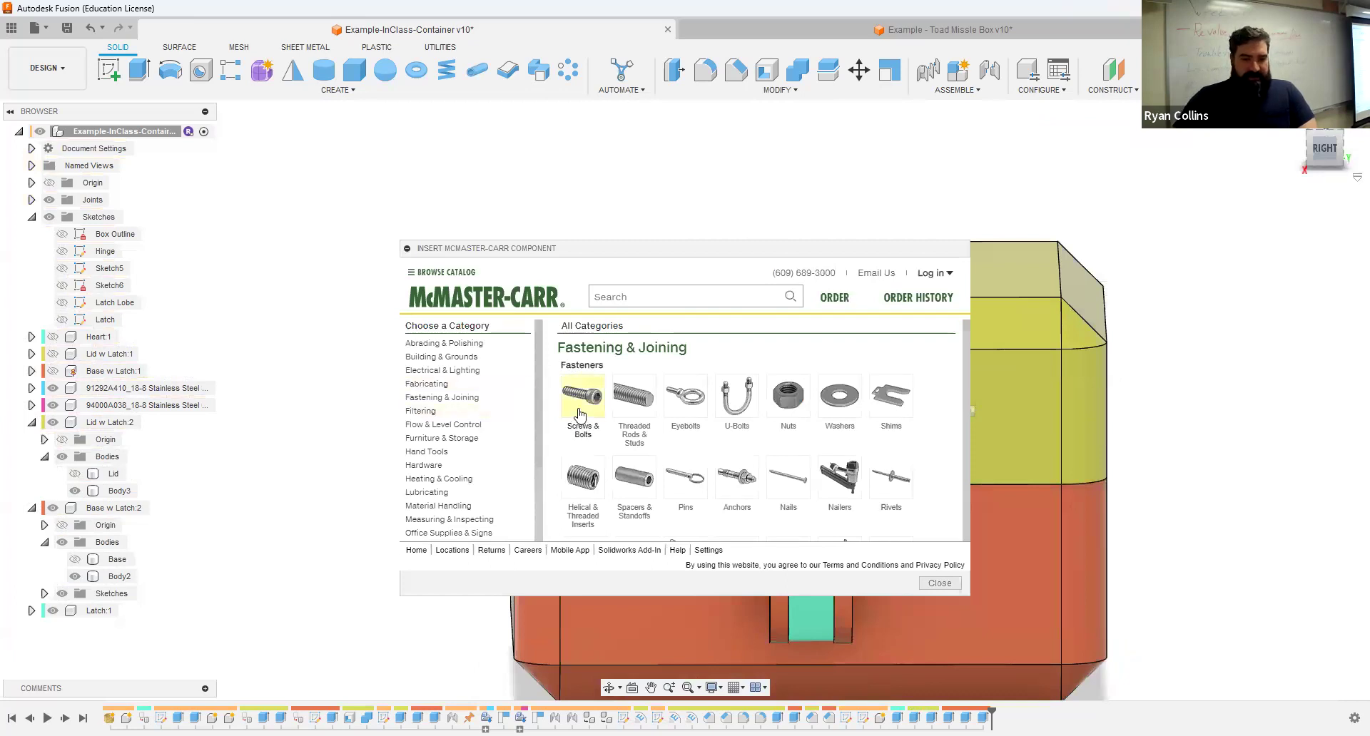
click(580, 414)
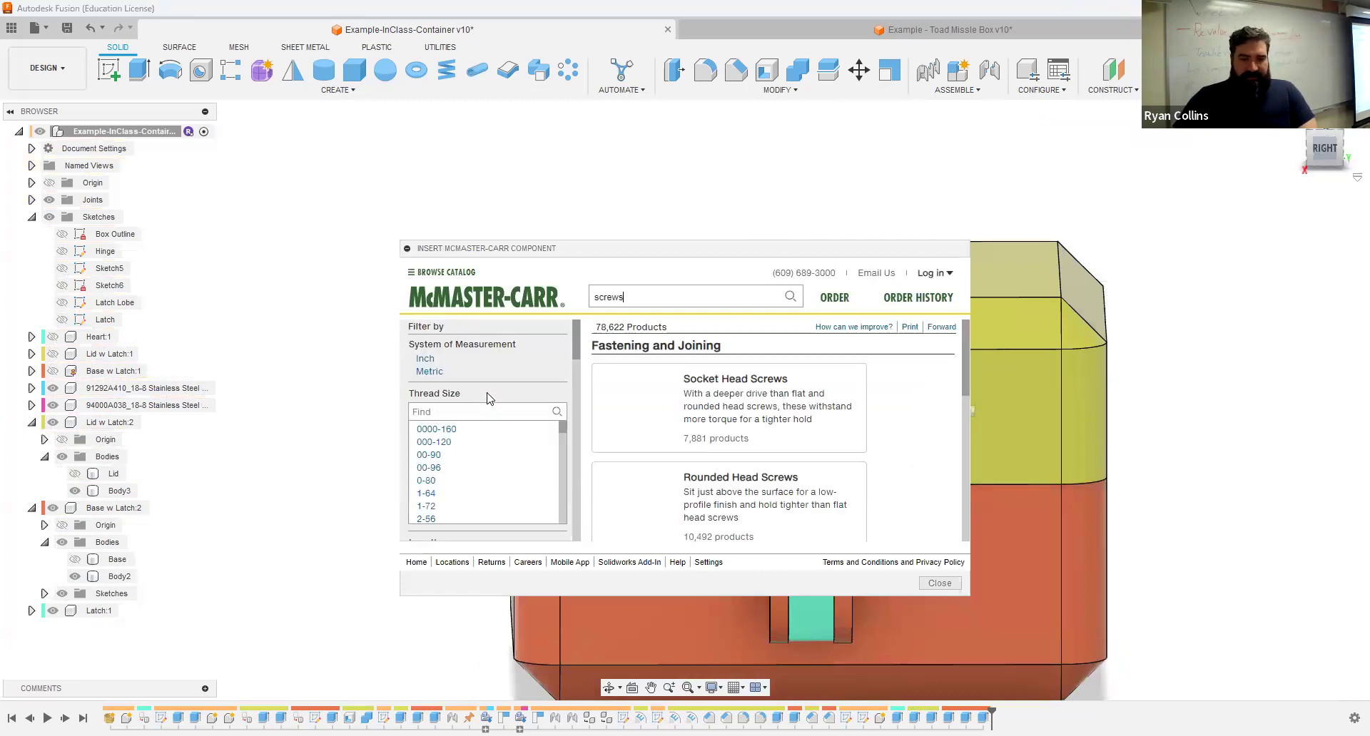
click(427, 372)
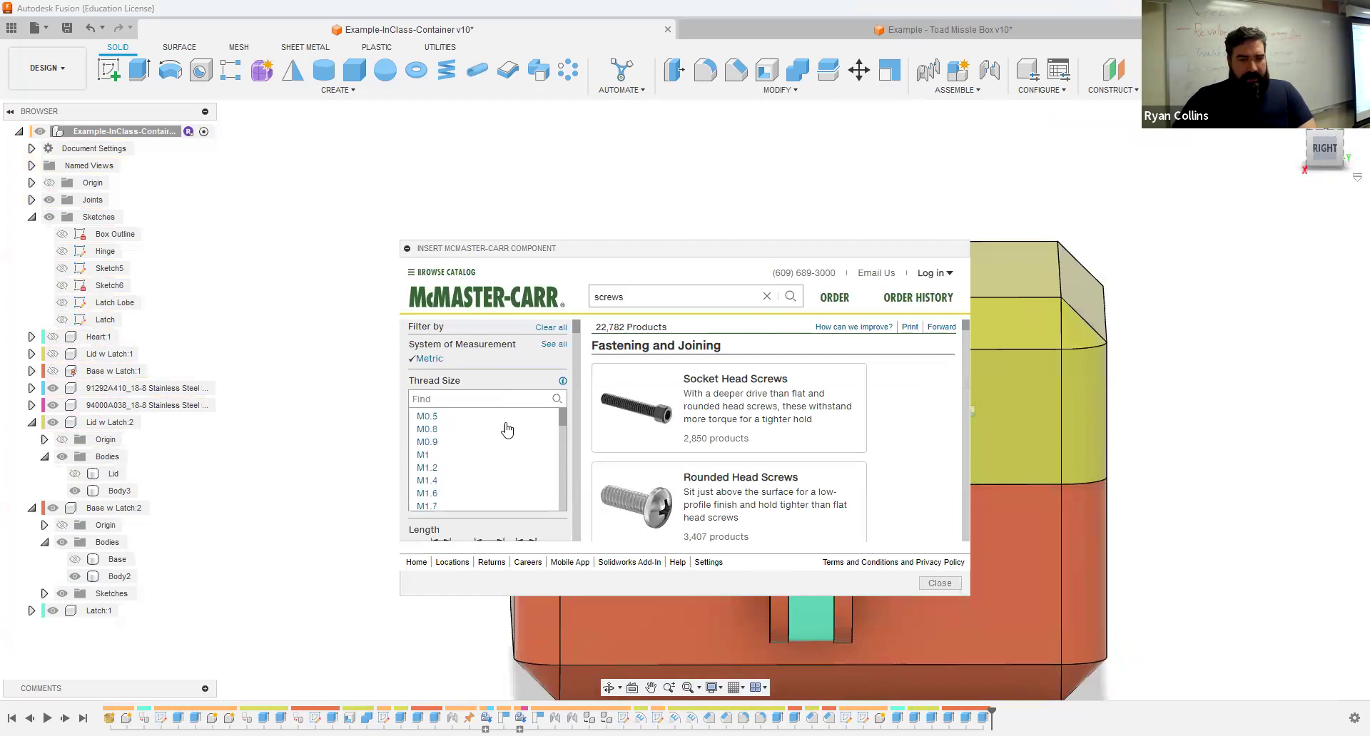
scroll(464, 471, down, 2)
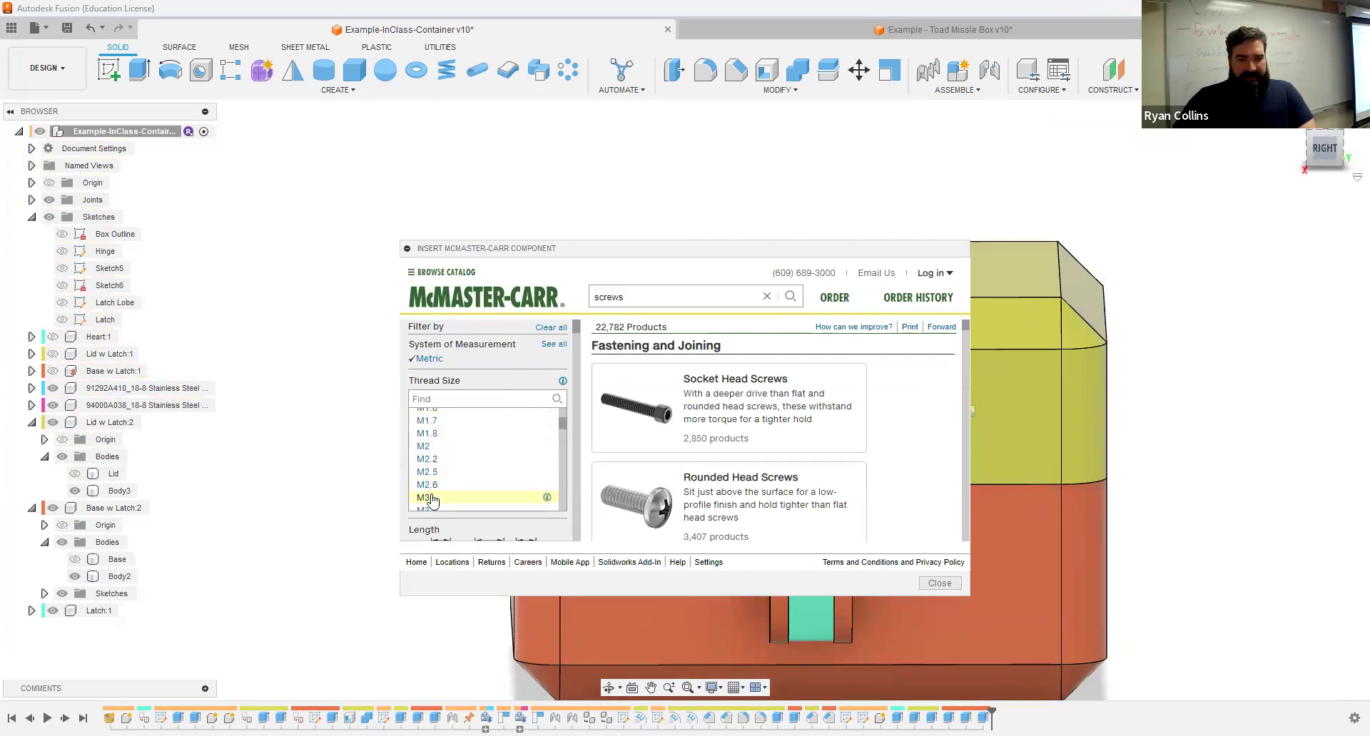
click(431, 497)
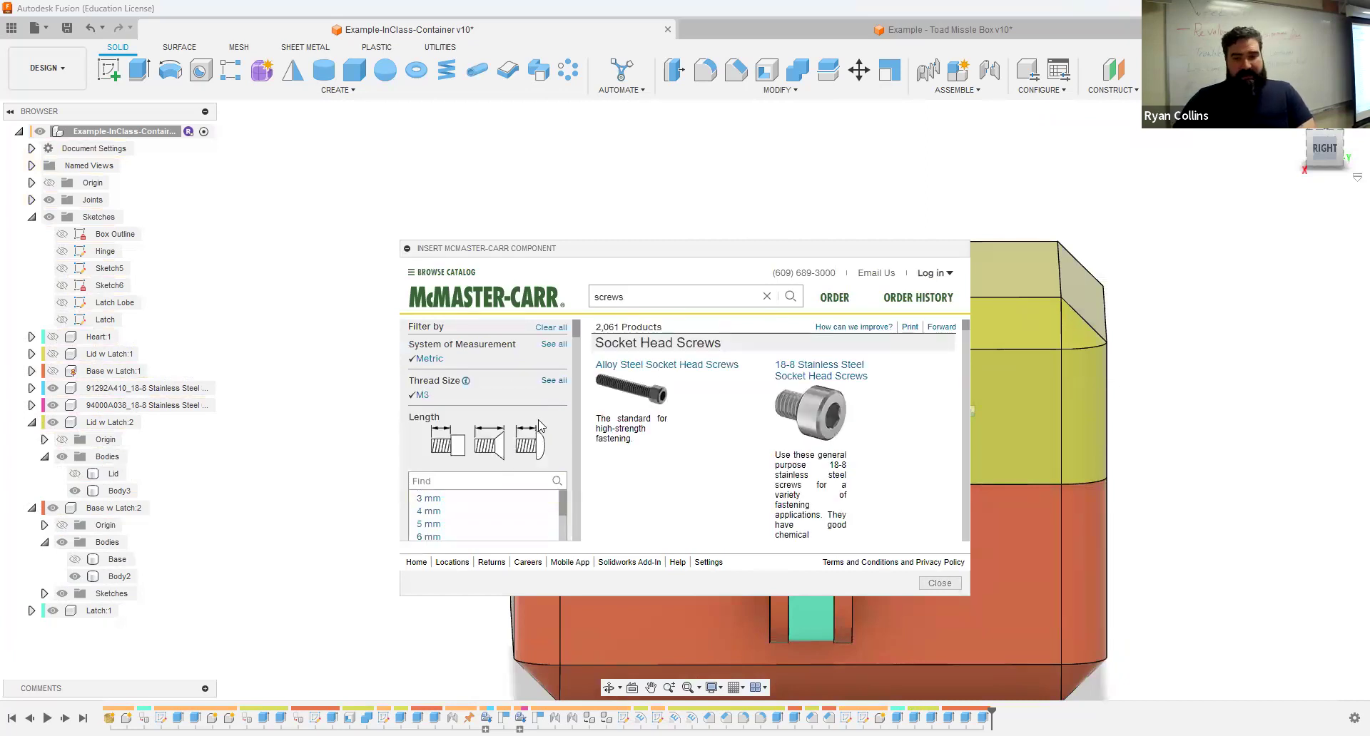
Step: Filter the M3 screws to 16 mm length and open the 18-8 Stainless Steel Socket Head Screws listing
scroll(570, 433, down, 1)
scroll(471, 487, down, 2)
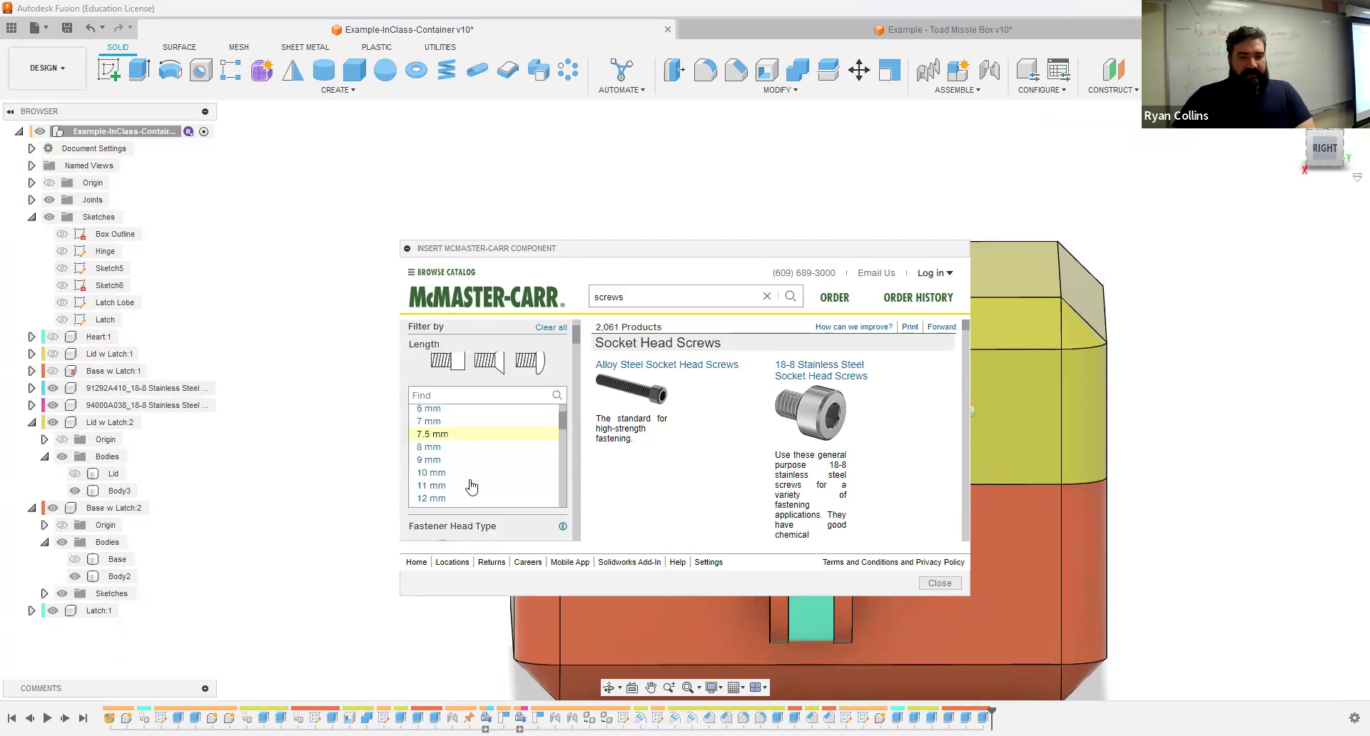
scroll(467, 485, down, 1)
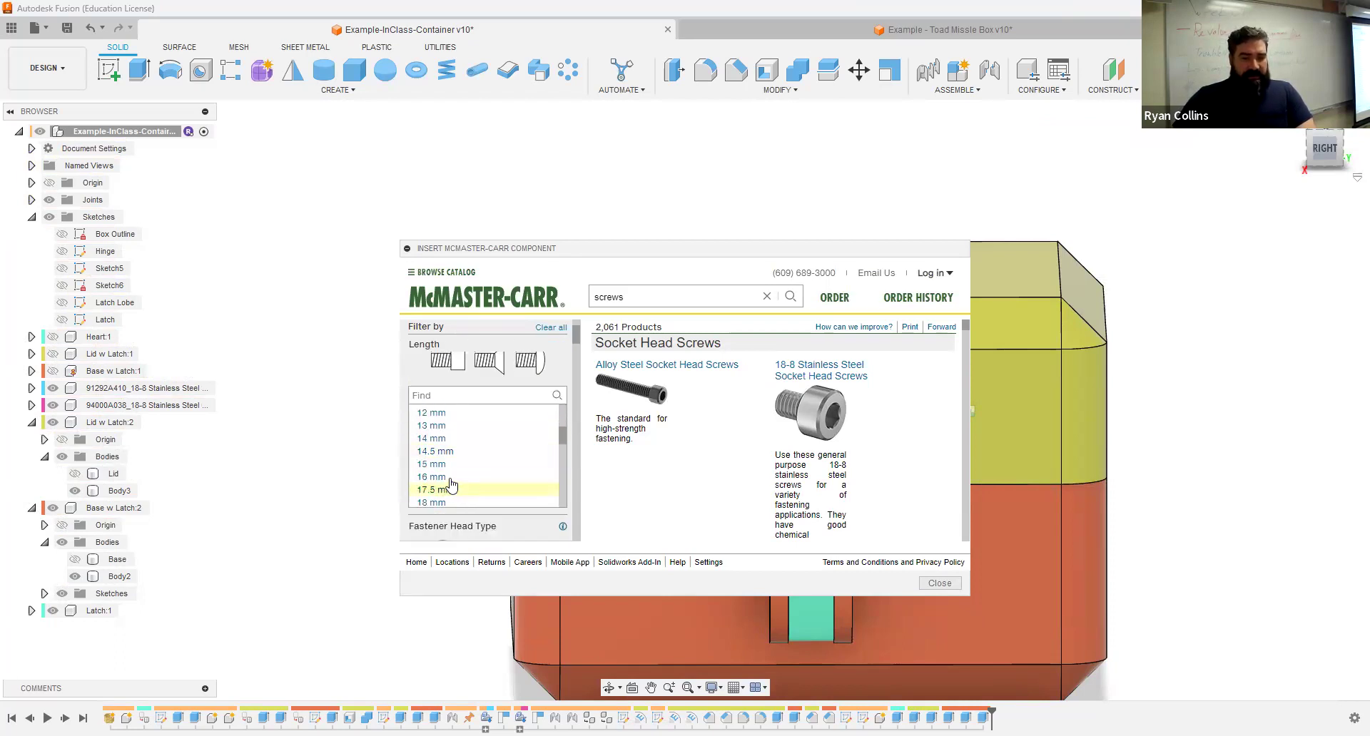
click(432, 477)
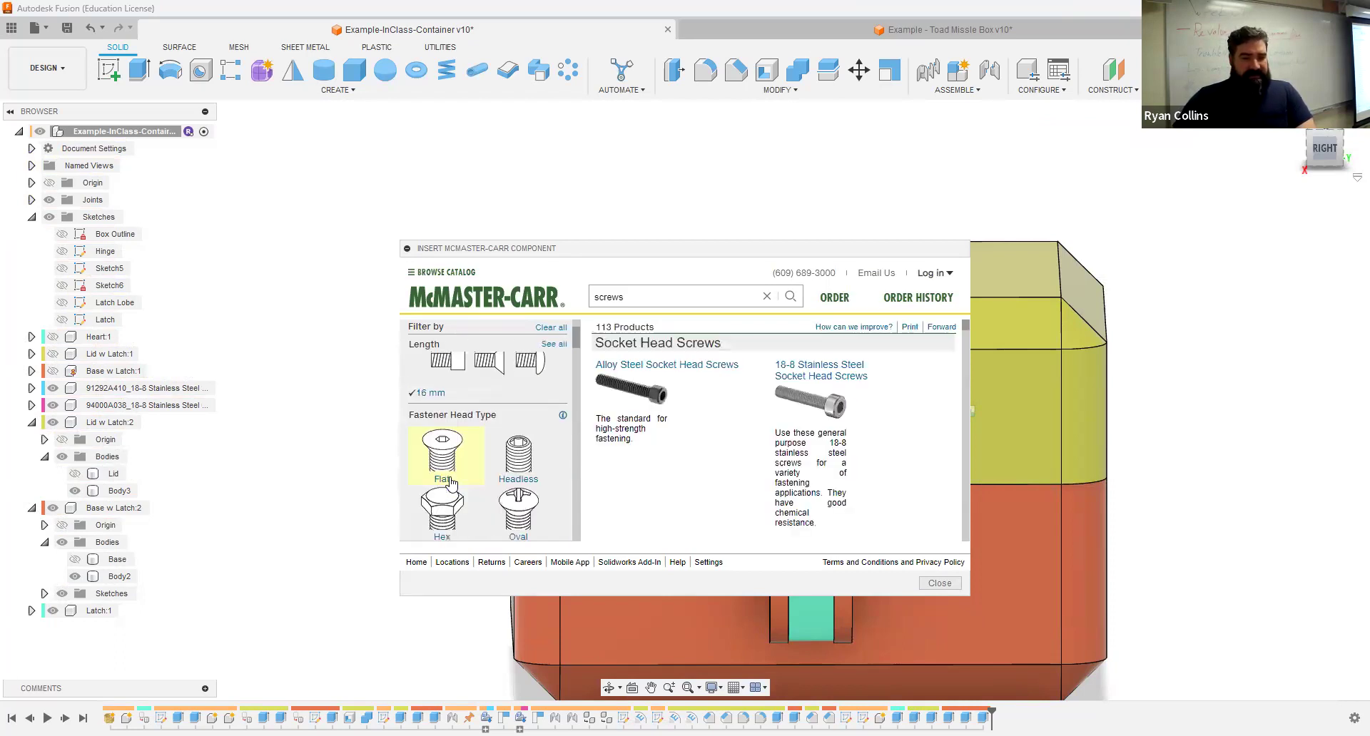
click(844, 386)
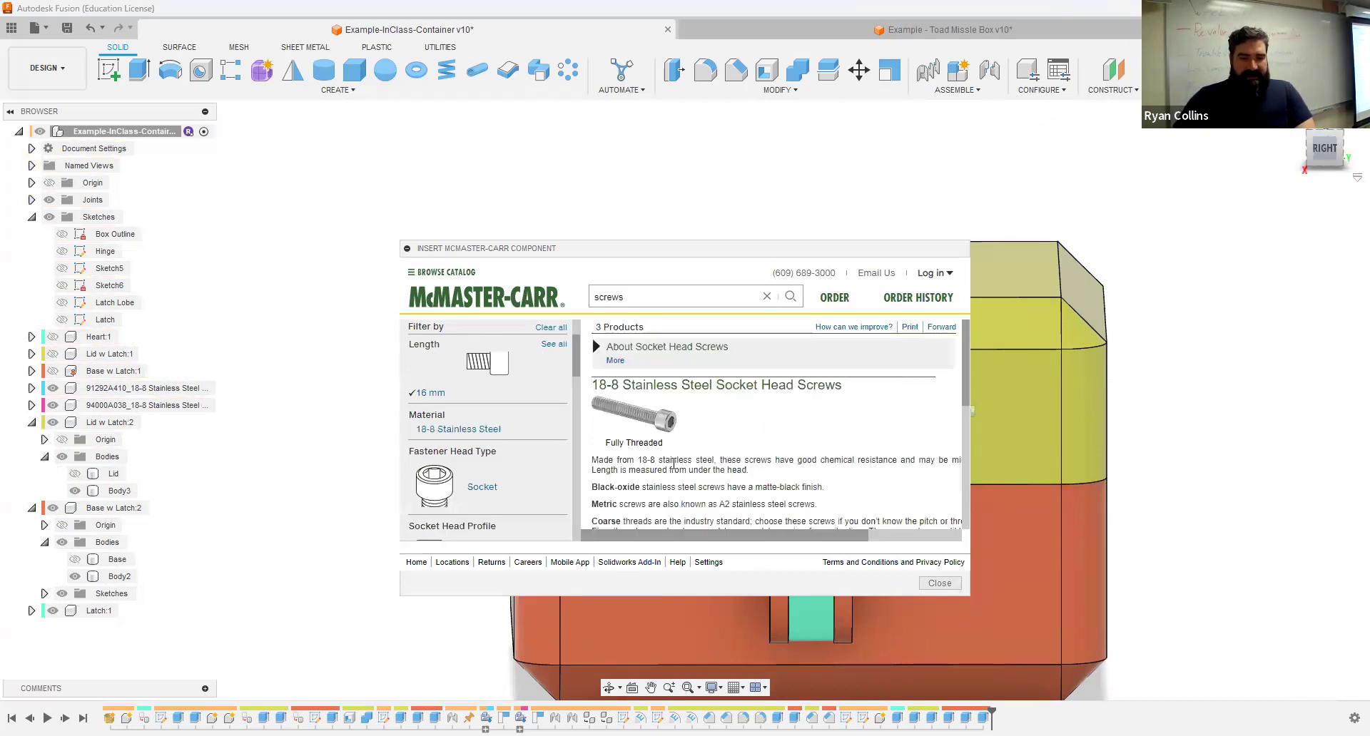
Step: Insert the 18-8 stainless socket head screw 91292A115, M3 x 0.5 mm thread and 16 mm long, as a 3-D STEP model
scroll(706, 457, down, 3)
scroll(711, 458, down, 2)
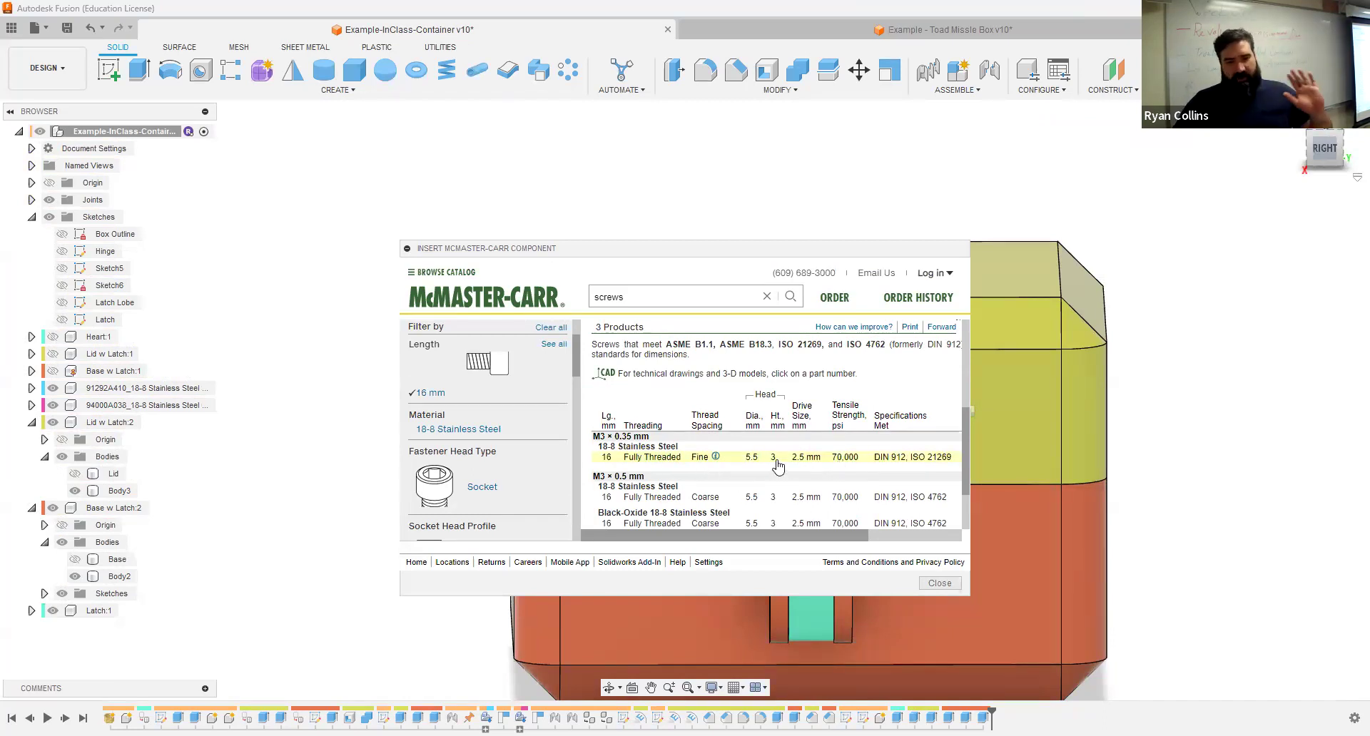
click(882, 501)
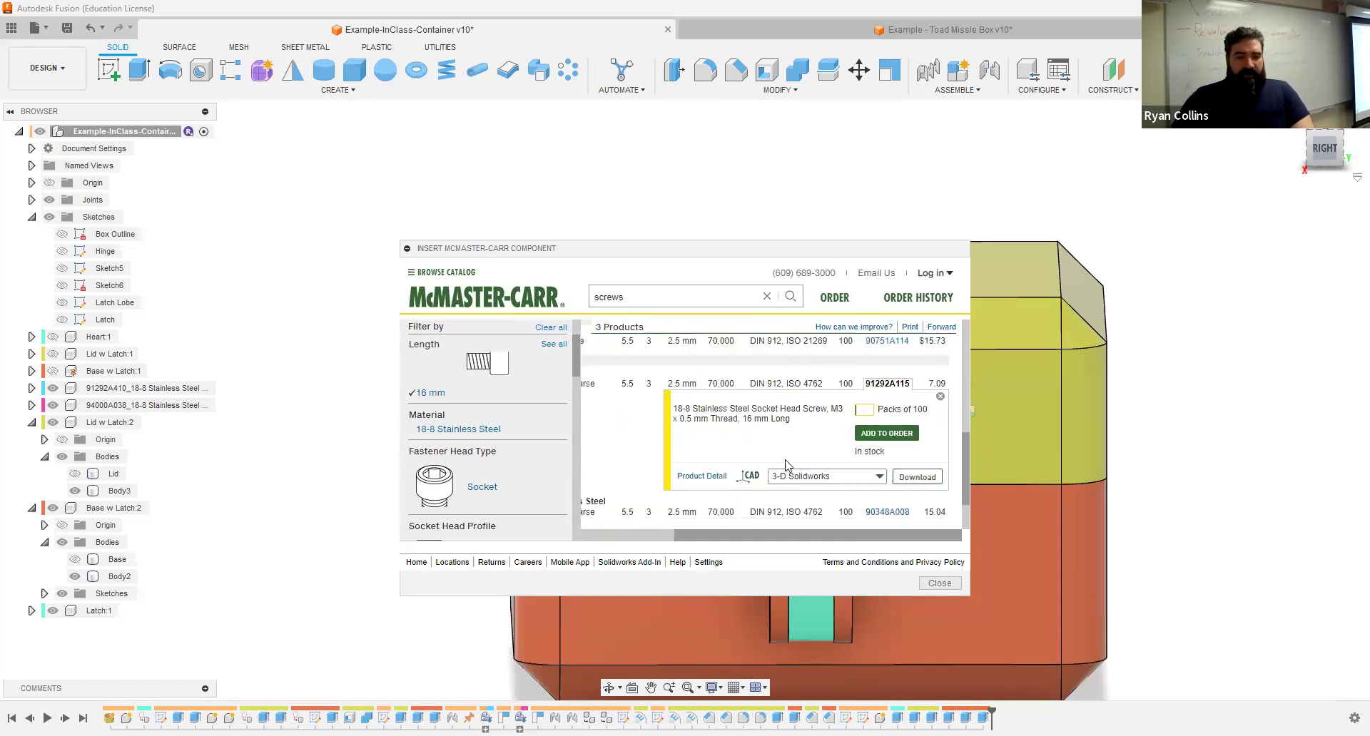
click(832, 475)
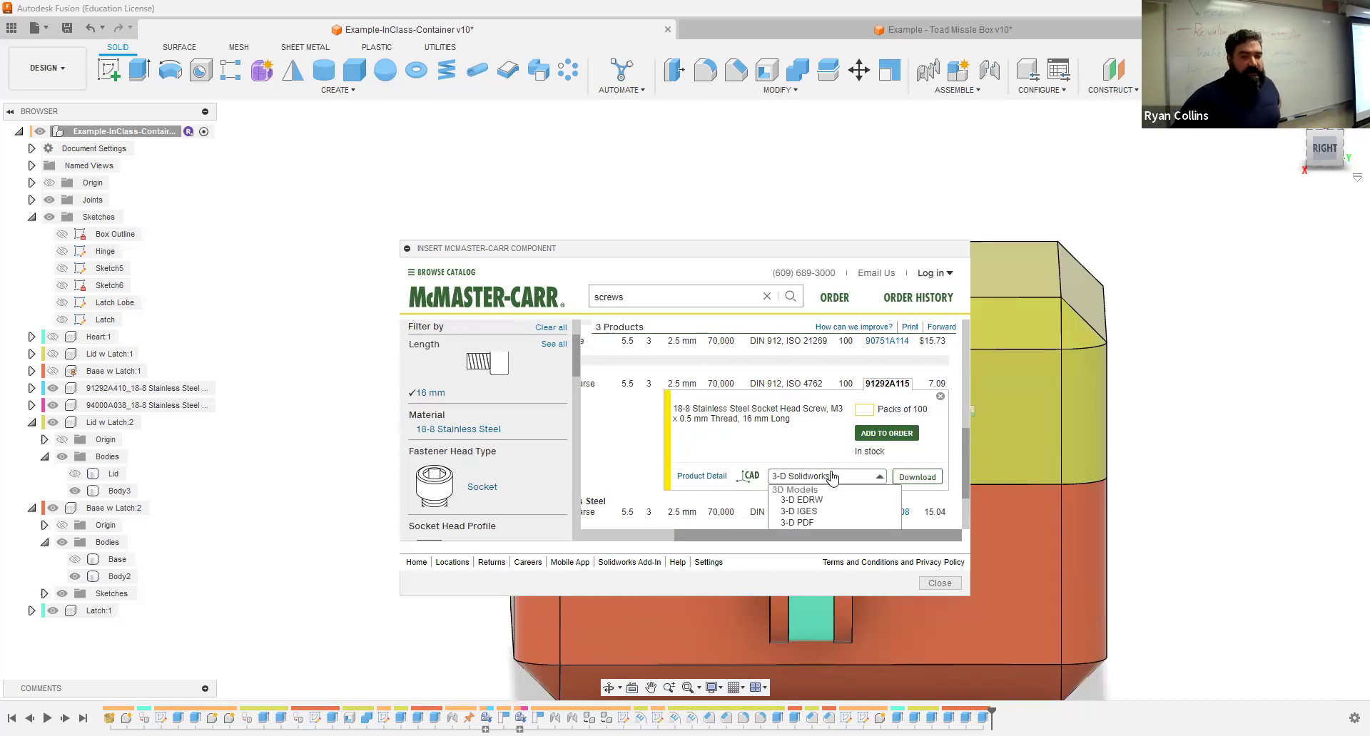
scroll(832, 488, down, 1)
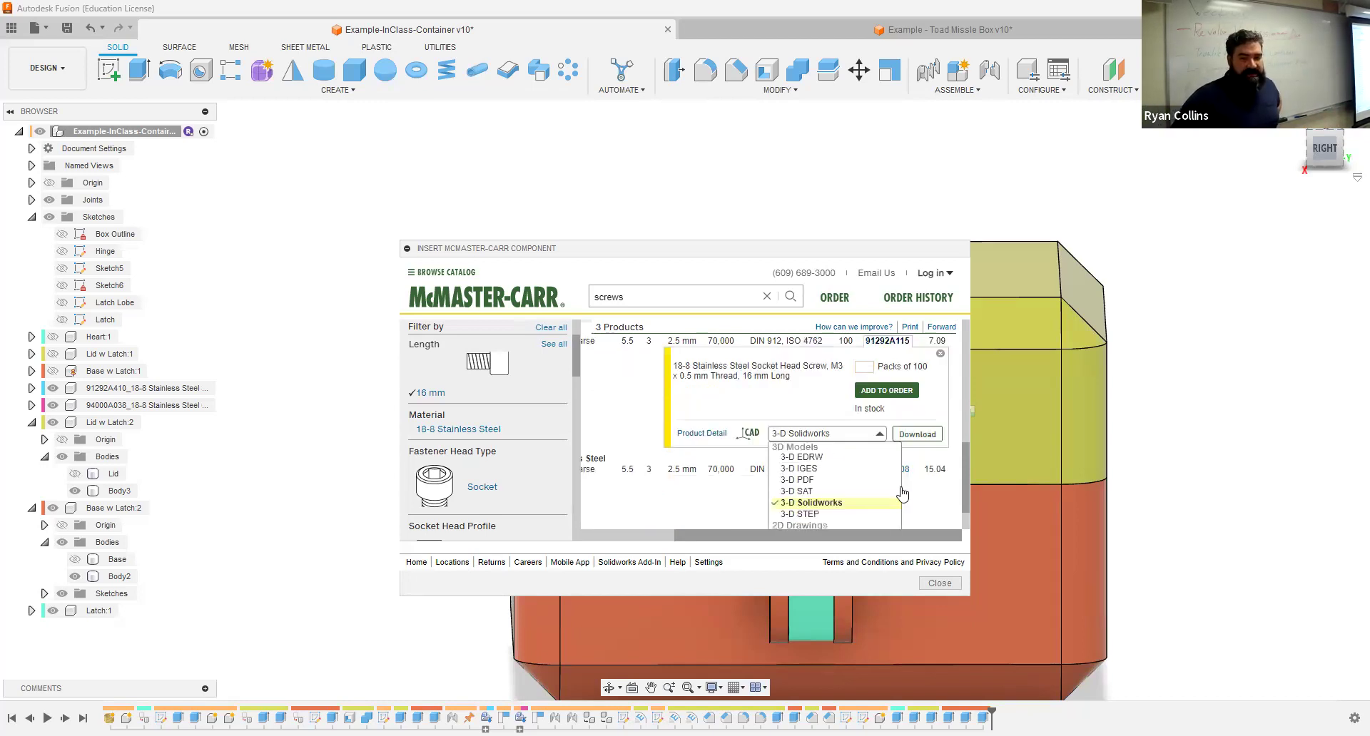
click(820, 515)
click(918, 435)
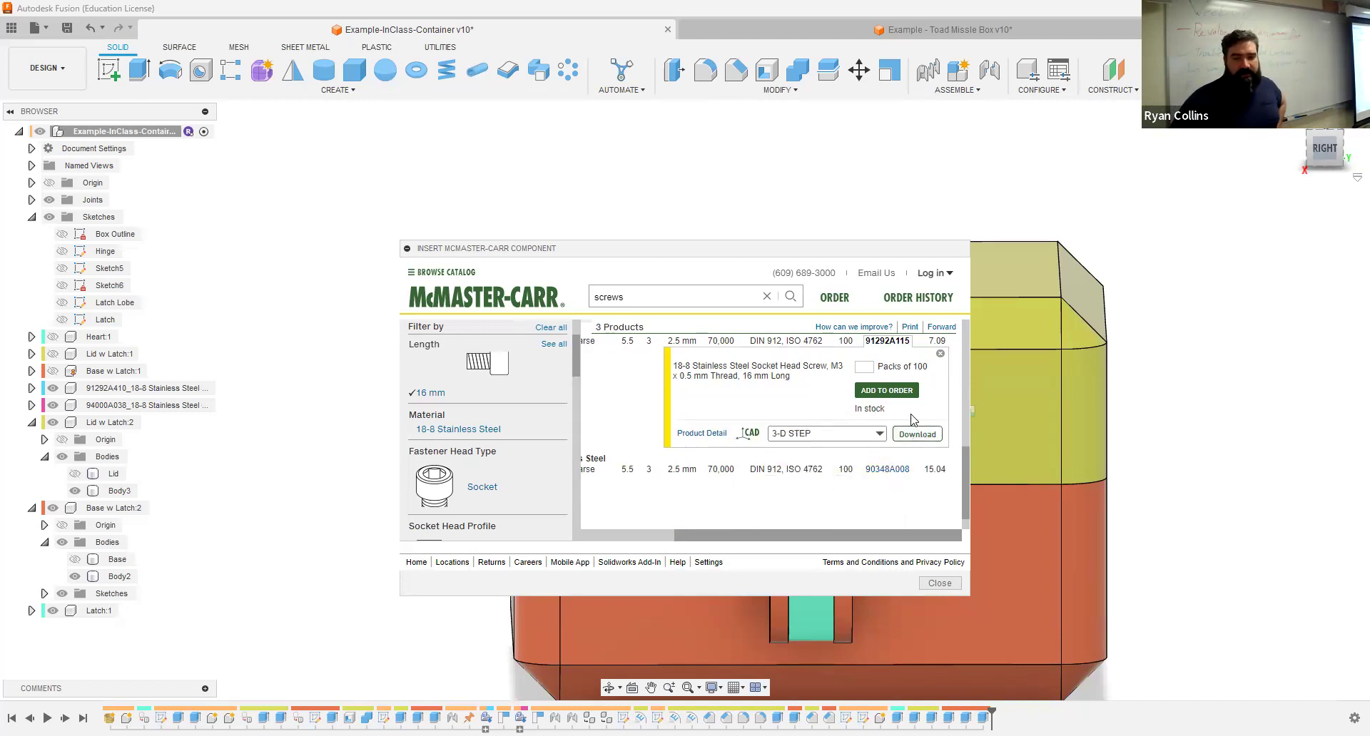
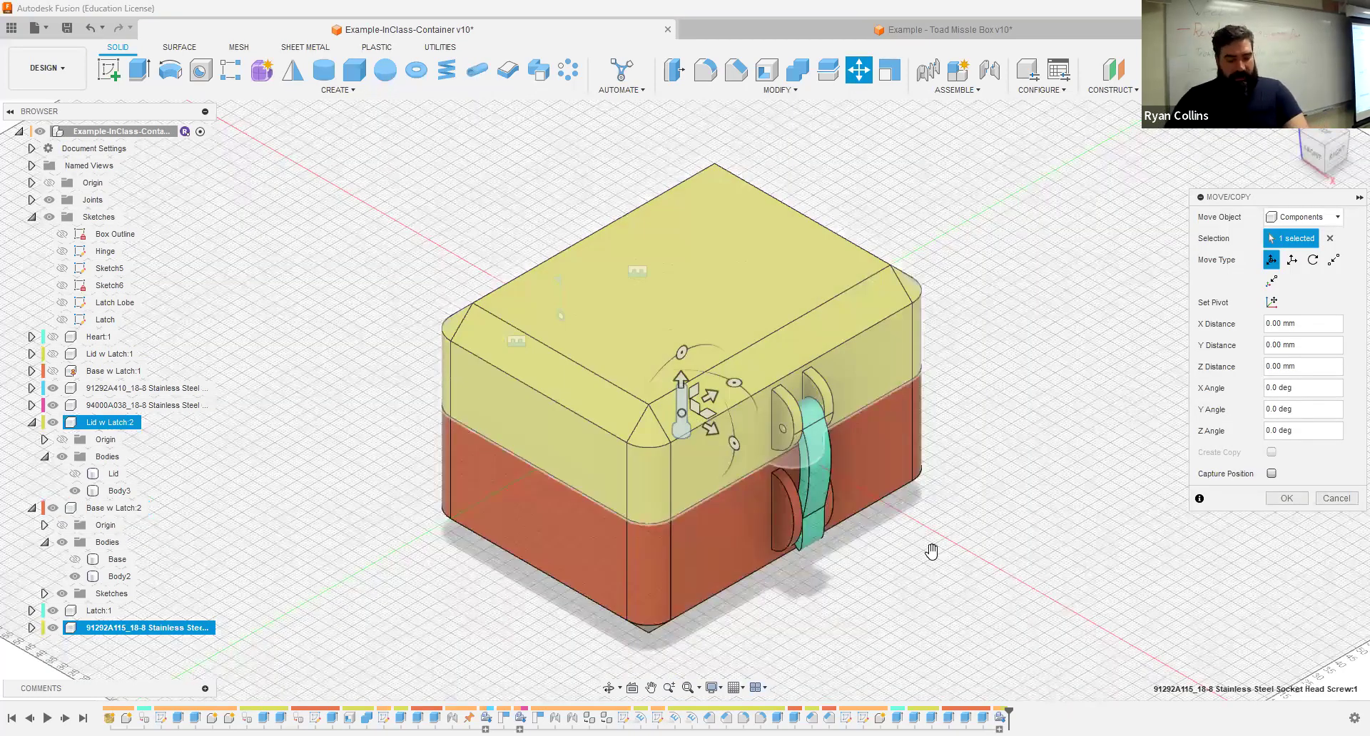
Step: Move only the inserted screw 101 mm along X, rotate it -90 degrees about X, and capture its position
drag(710, 429, 932, 552)
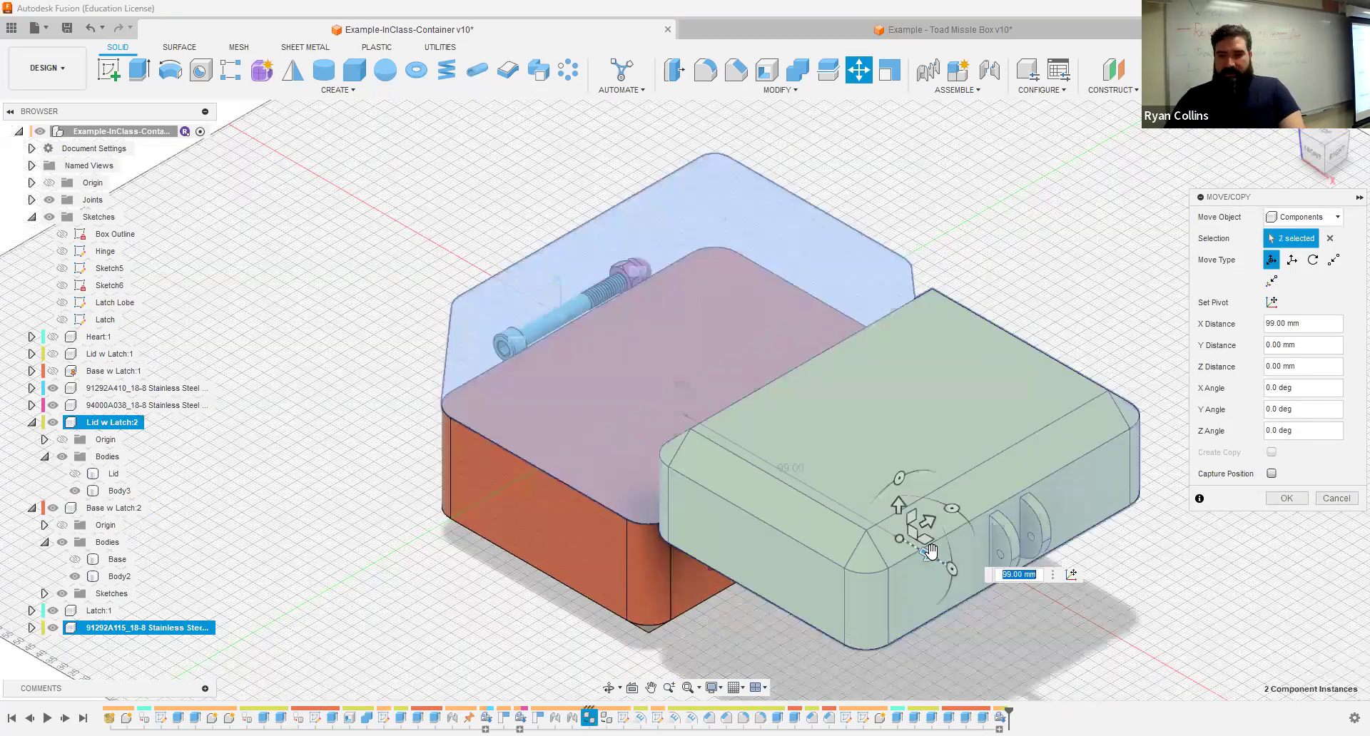
click(1330, 239)
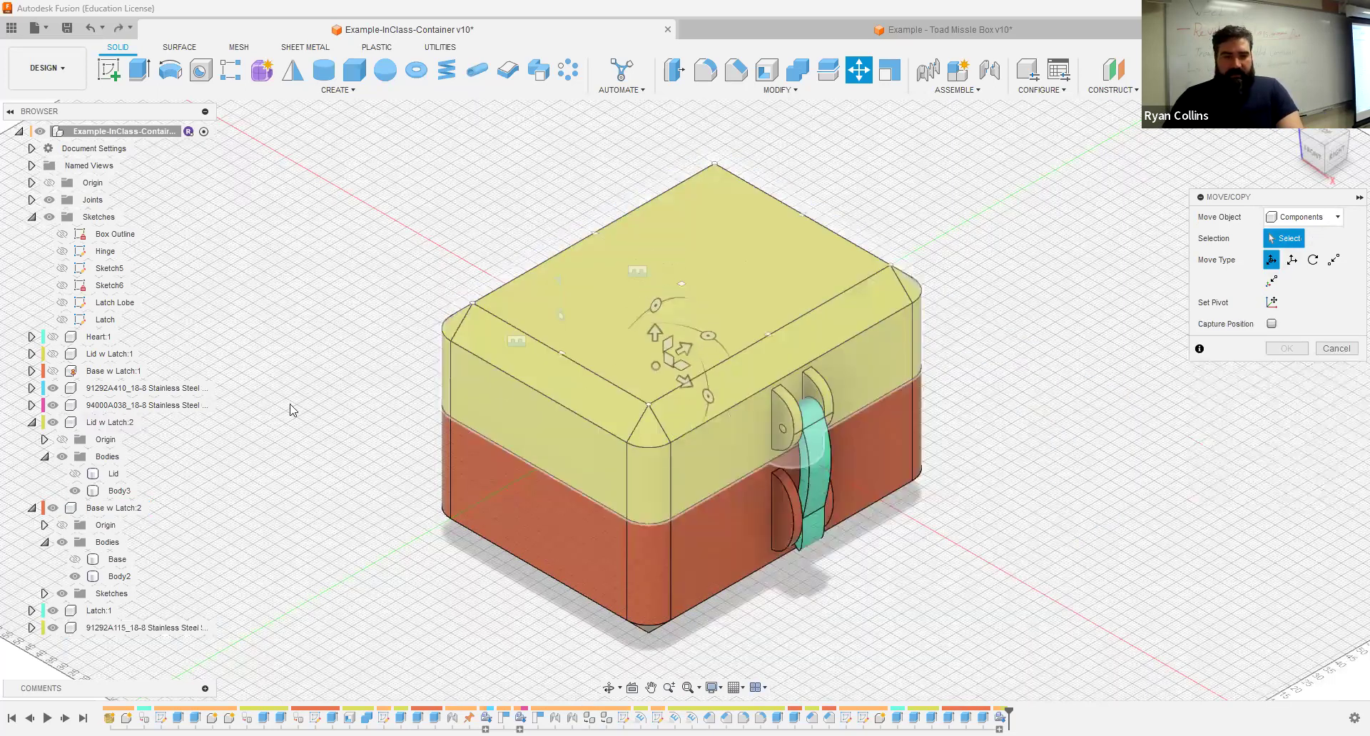
click(91, 628)
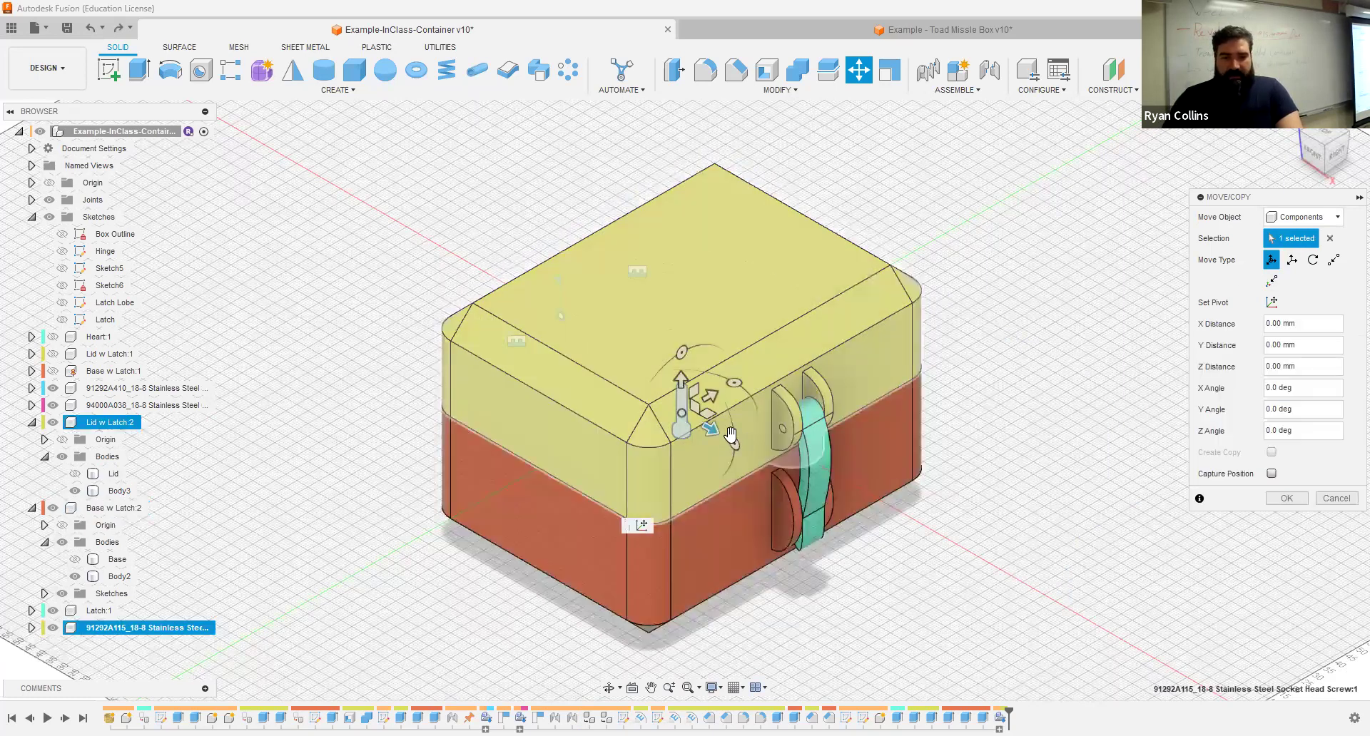
drag(711, 431, 936, 557)
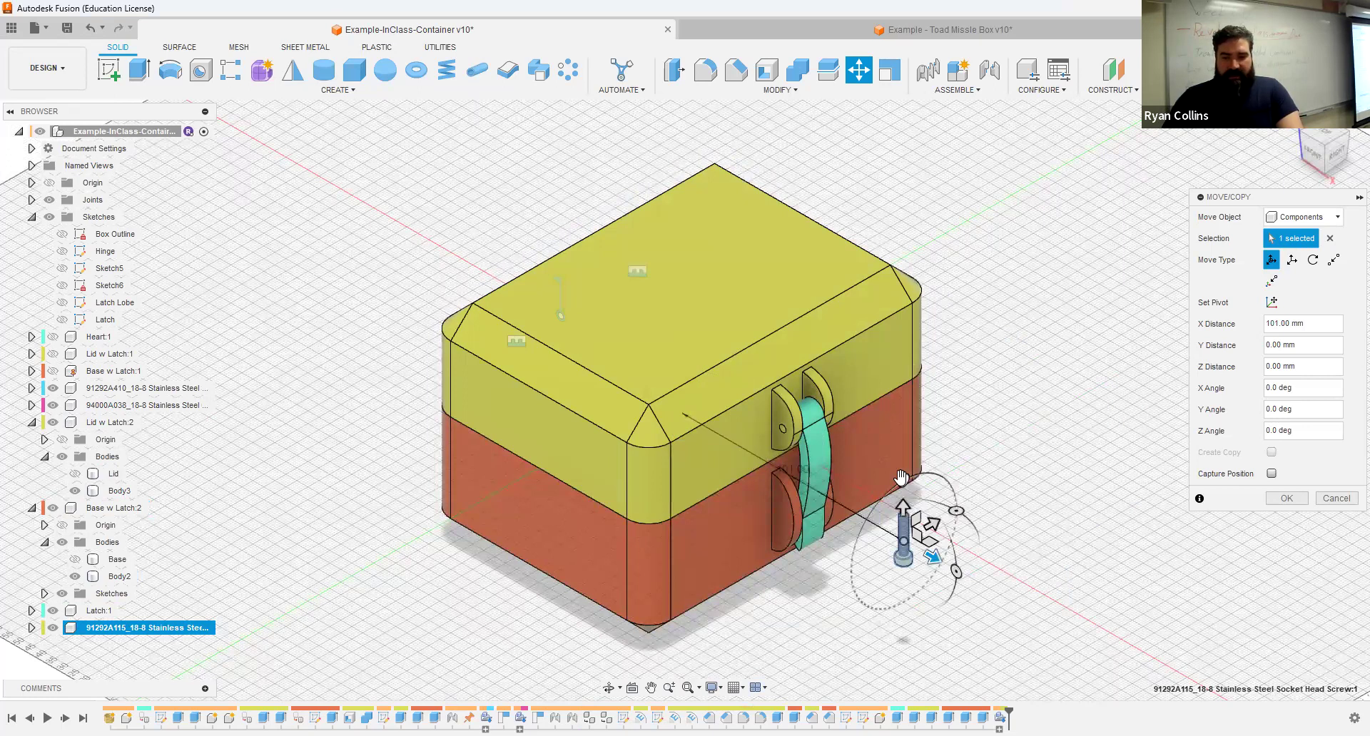
drag(956, 511, 990, 487)
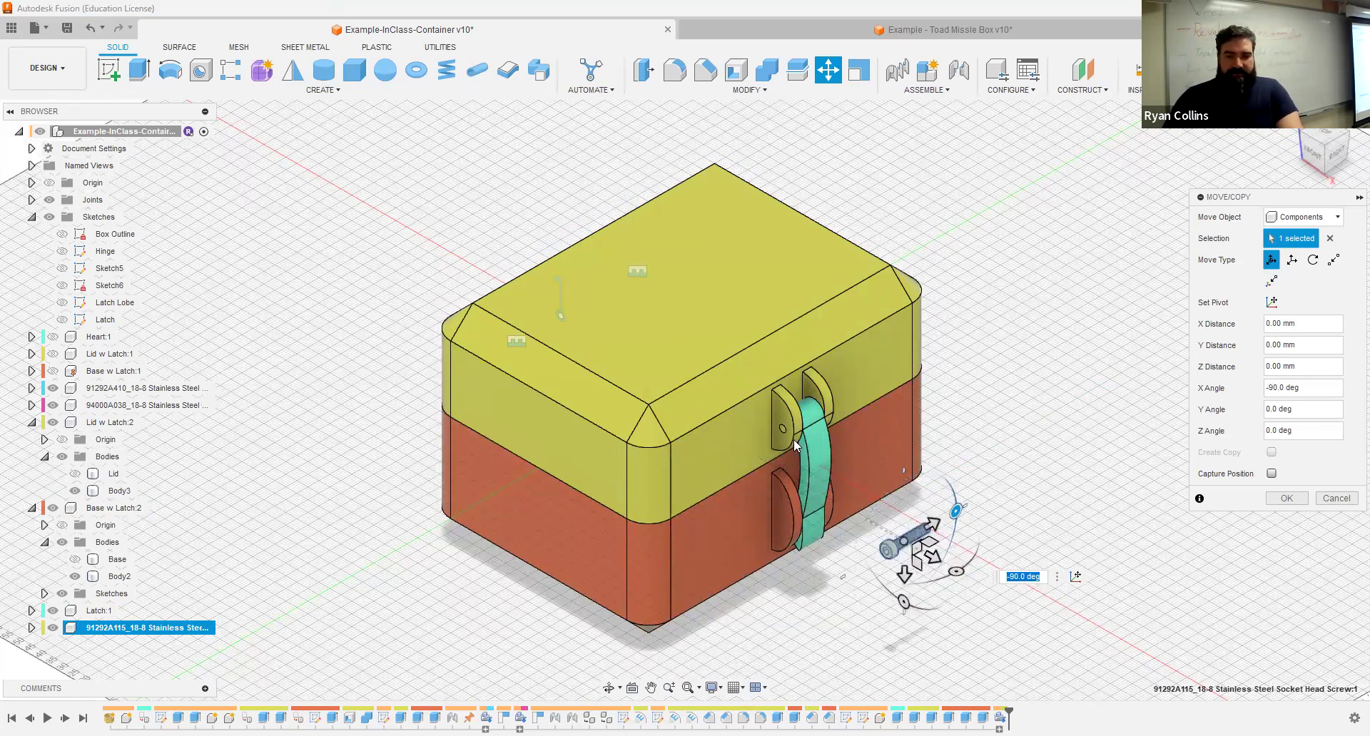
click(1272, 474)
click(1284, 498)
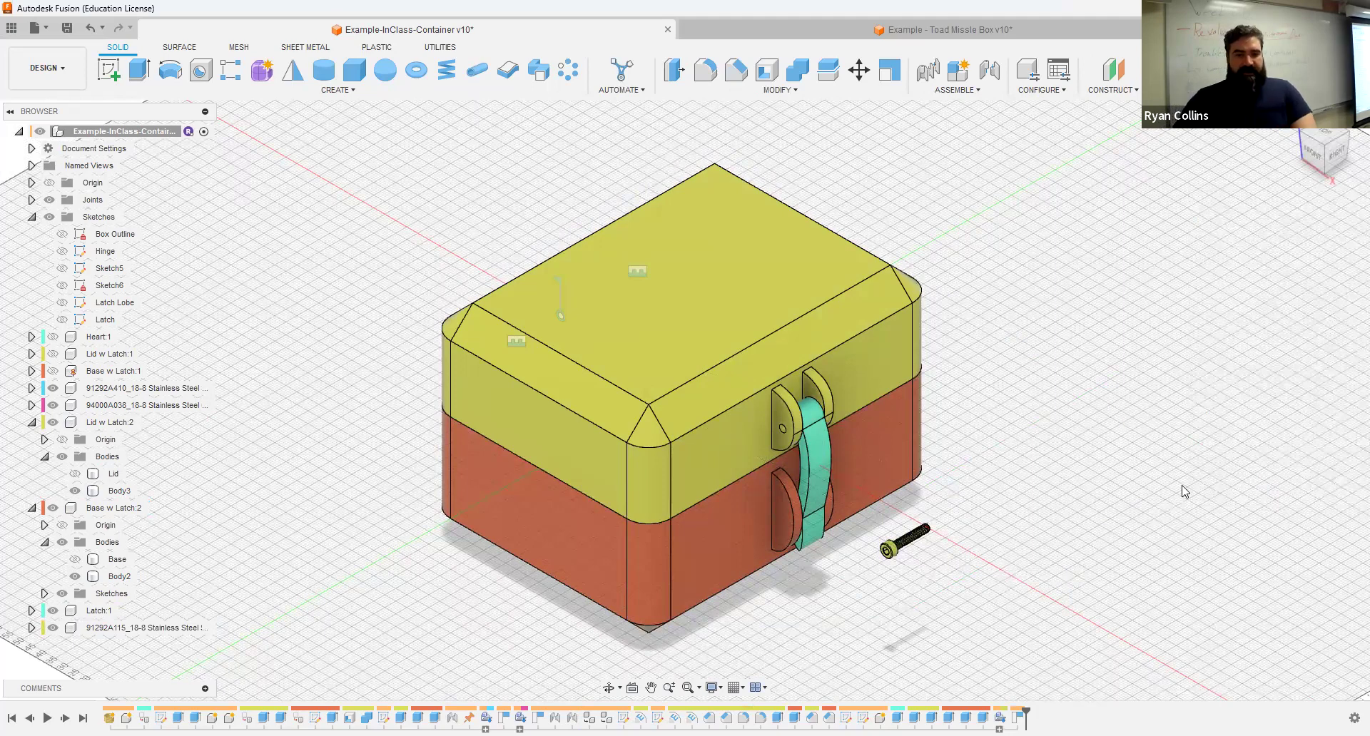
Step: Start a joint and snap its first component origin to the centre of the screw head's underside
mouse_move(1156, 435)
shift+middle_down()
mouse_move(1077, 419)
mouse_move(1145, 412)
shift+middle_up()
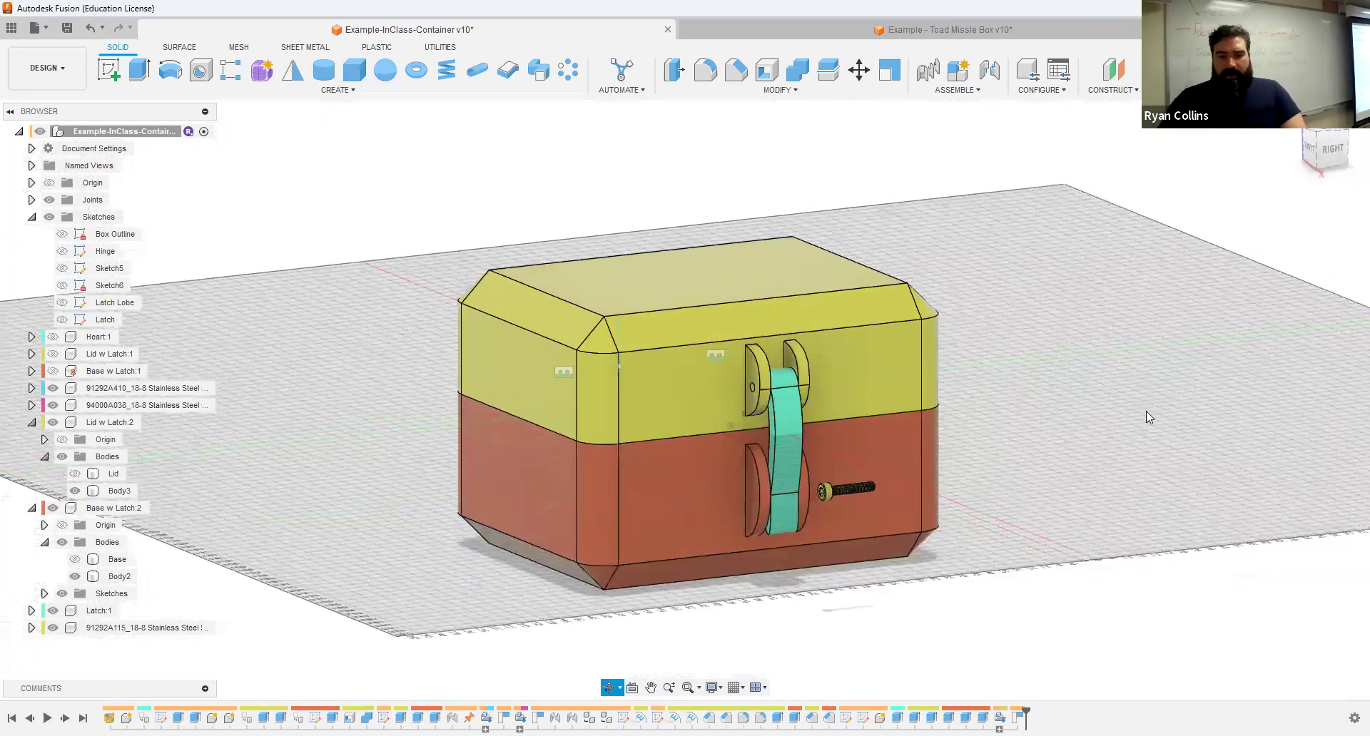
click(999, 74)
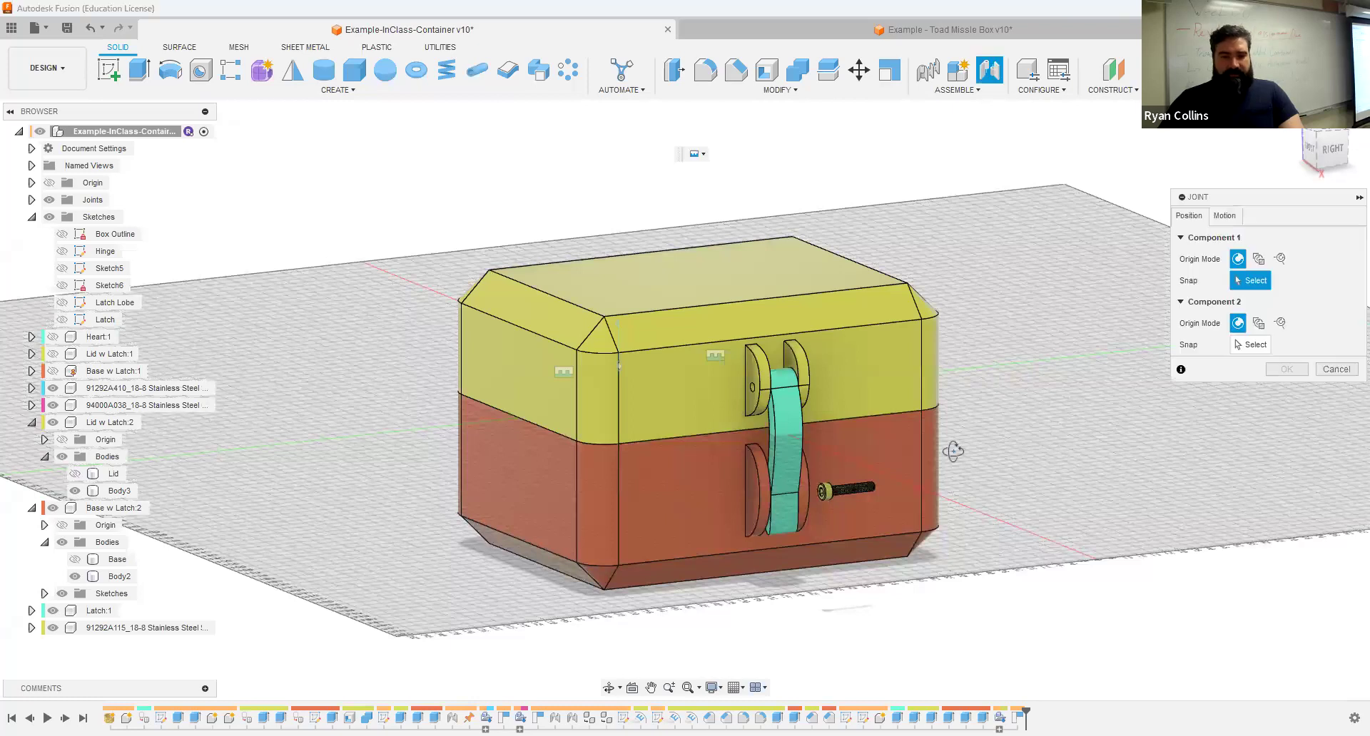
shift+middle_drag(954, 453, 557, 531)
scroll(557, 531, up, 8)
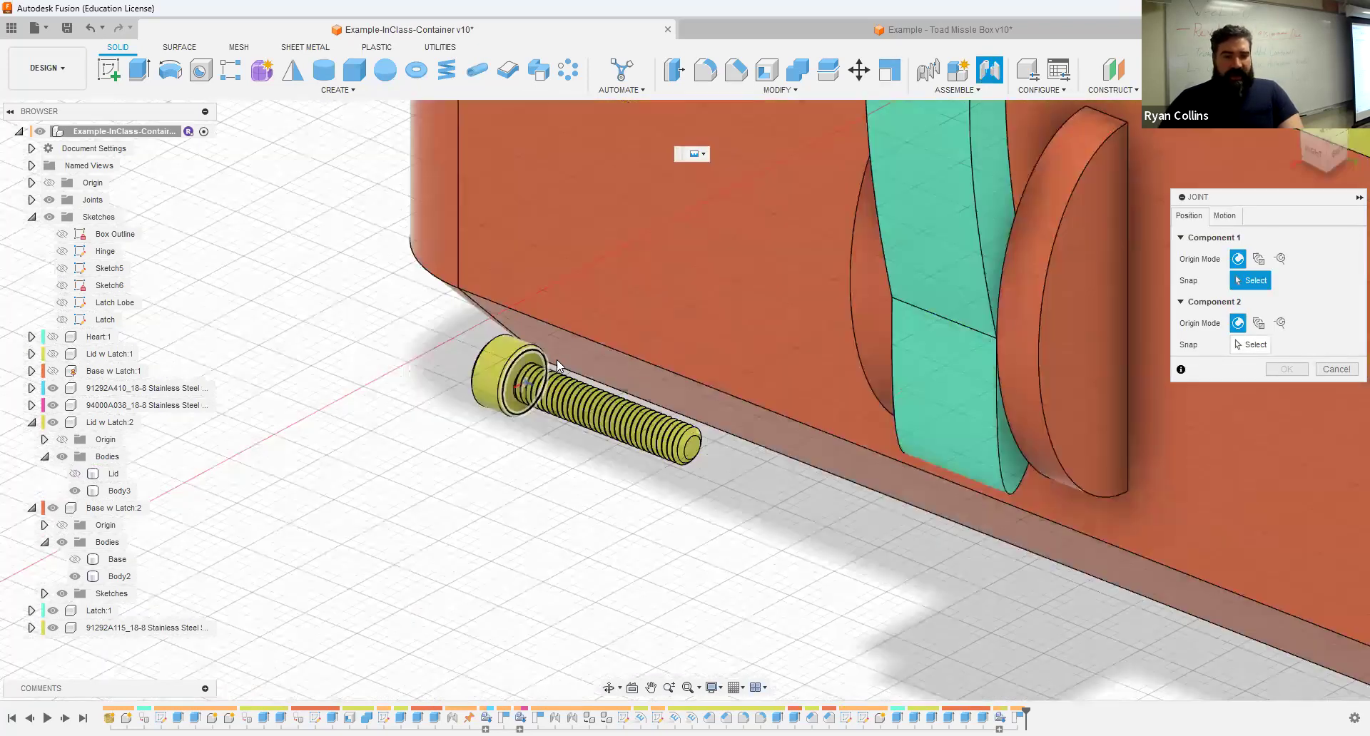
shift+middle_drag(615, 376, 355, 241)
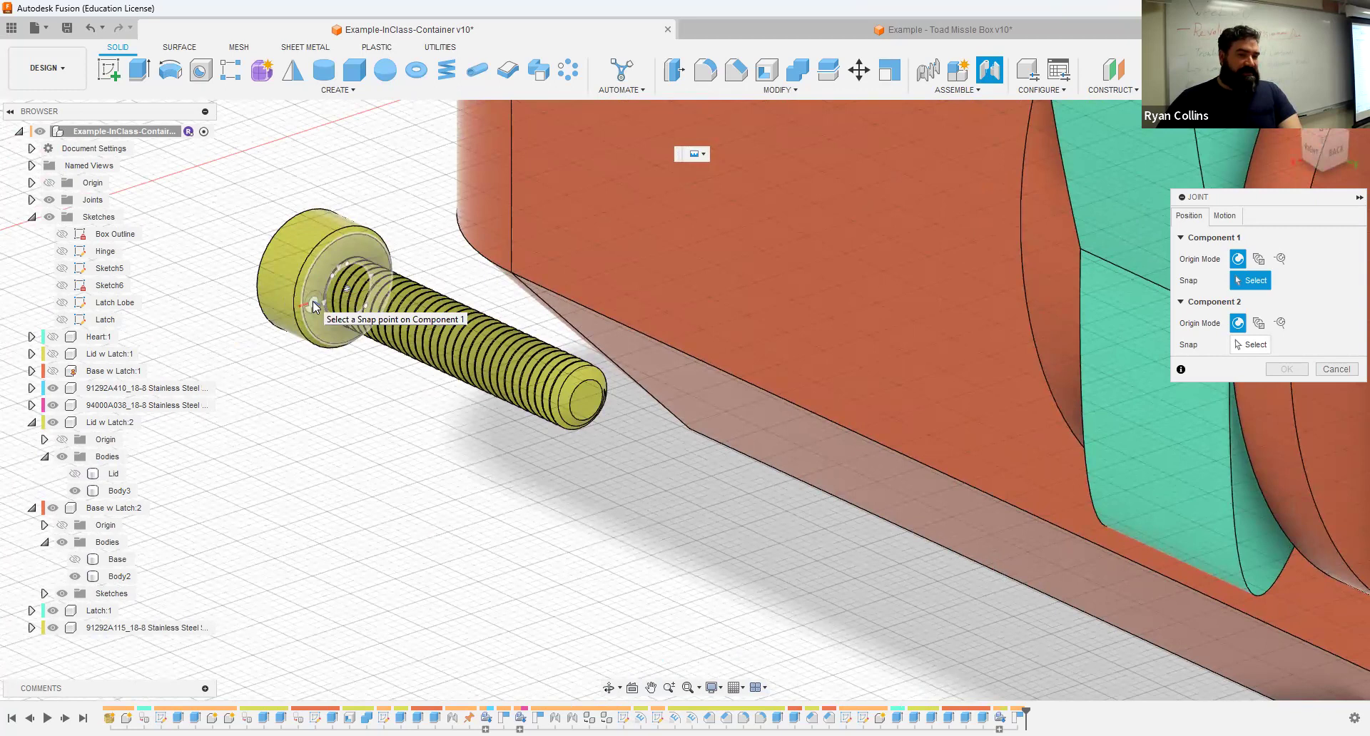
click(346, 289)
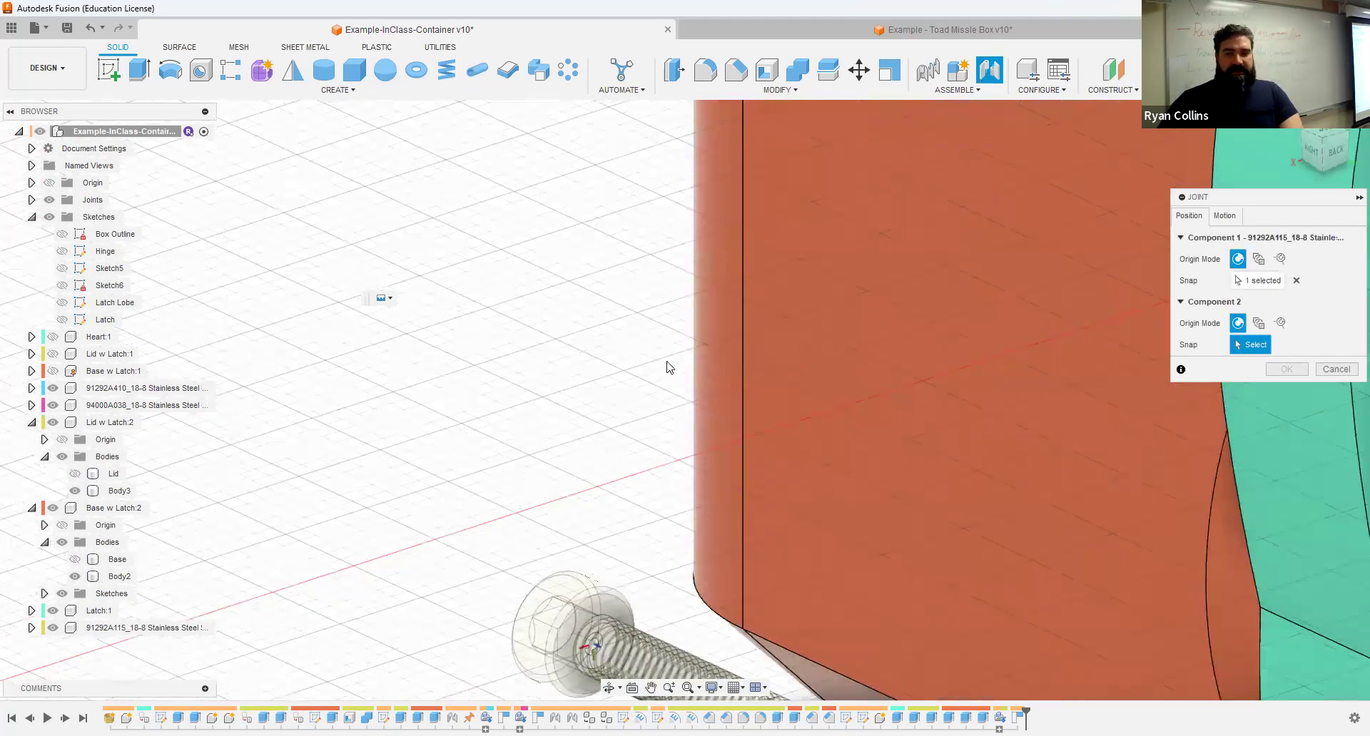
Step: Snap the joint's second origin to the centre of the hole on the lid lobe's outer face
scroll(669, 368, down, 4)
shift+middle_drag(679, 367, 585, 455)
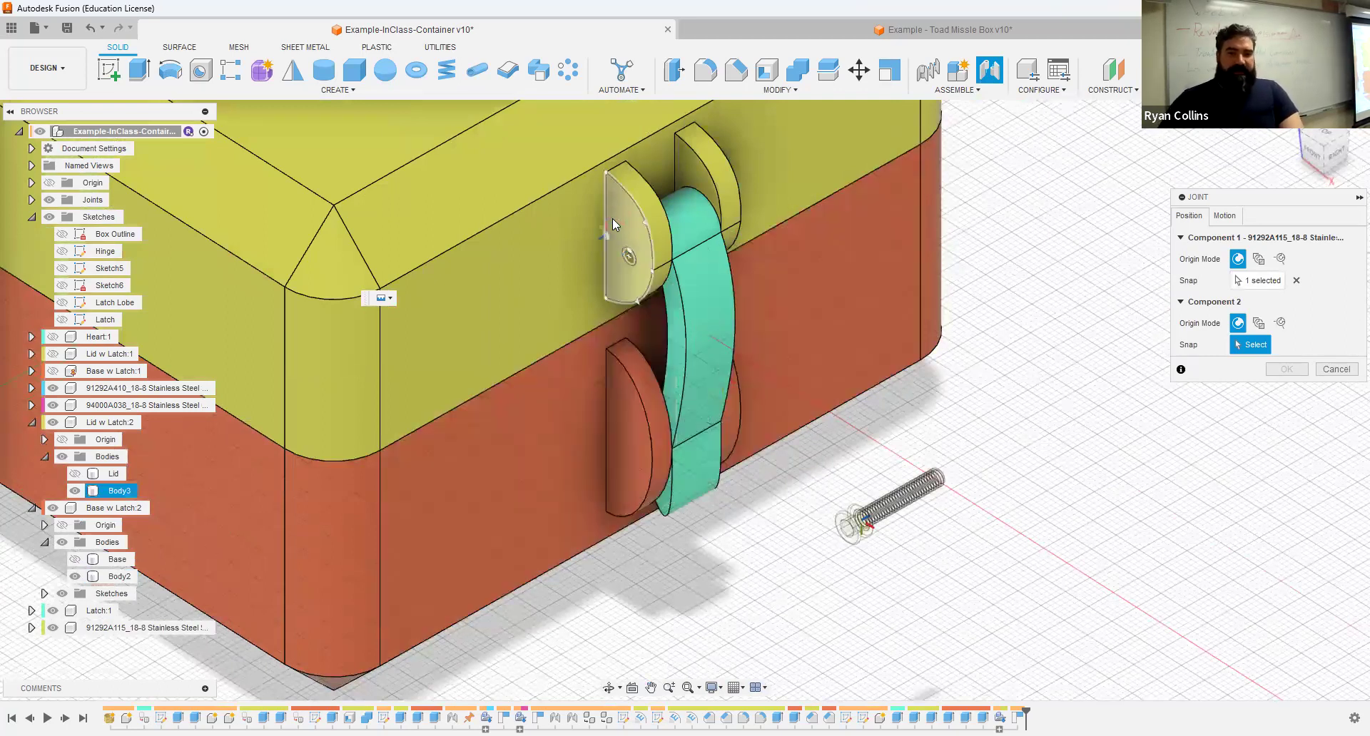
scroll(612, 218, up, 2)
scroll(655, 237, up, 4)
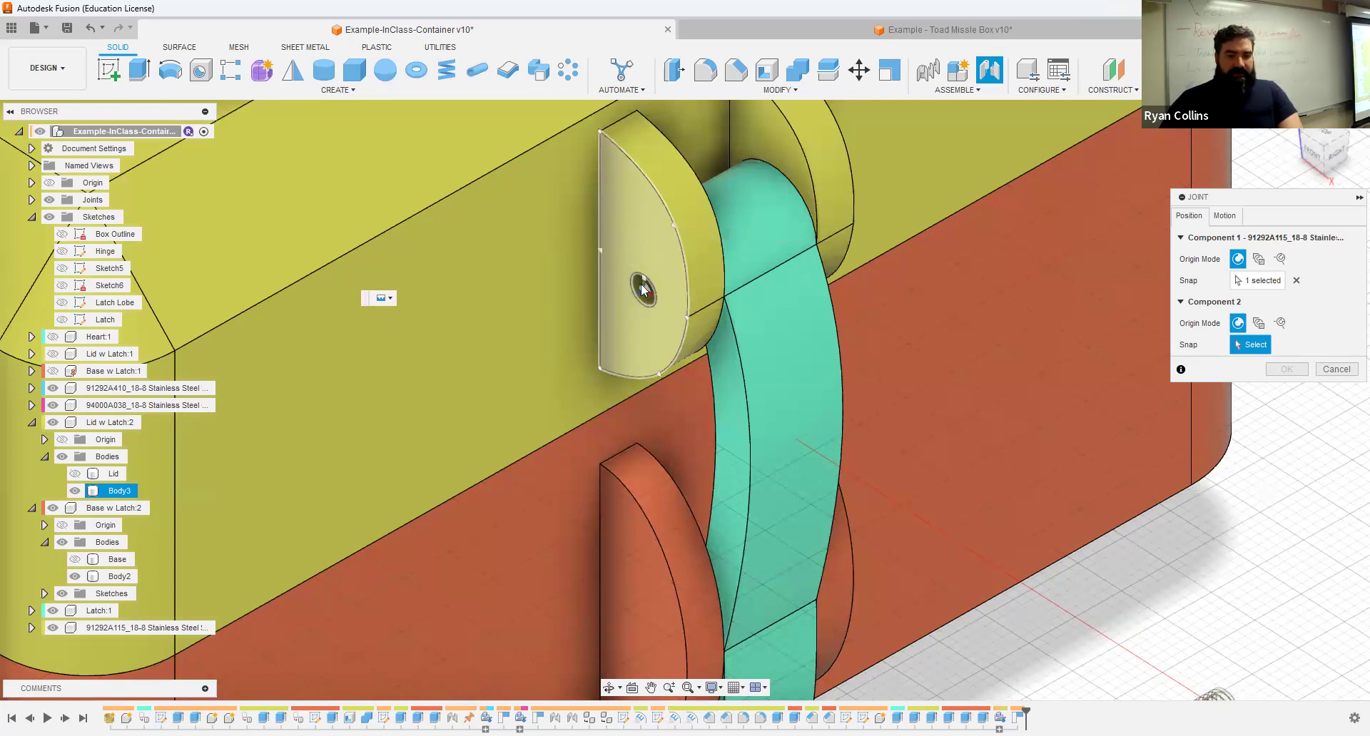
scroll(642, 289, up, 3)
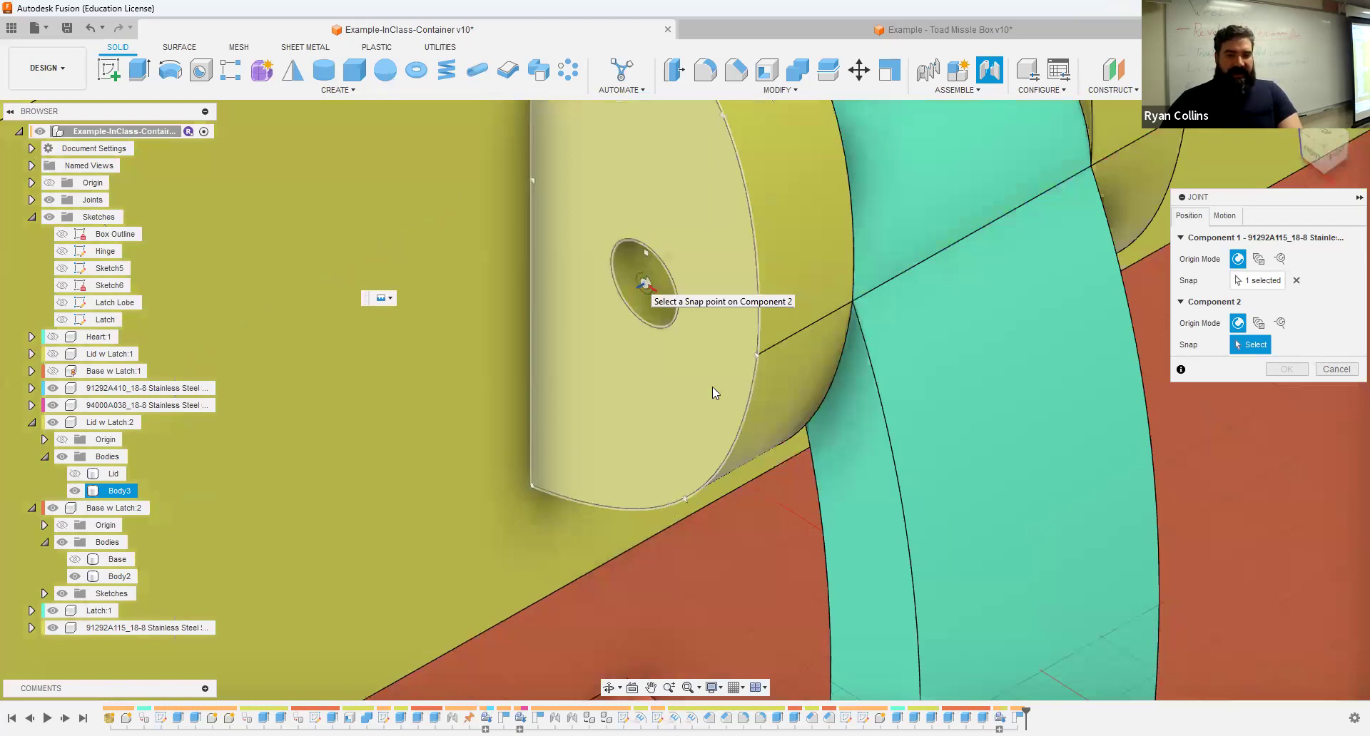
click(859, 346)
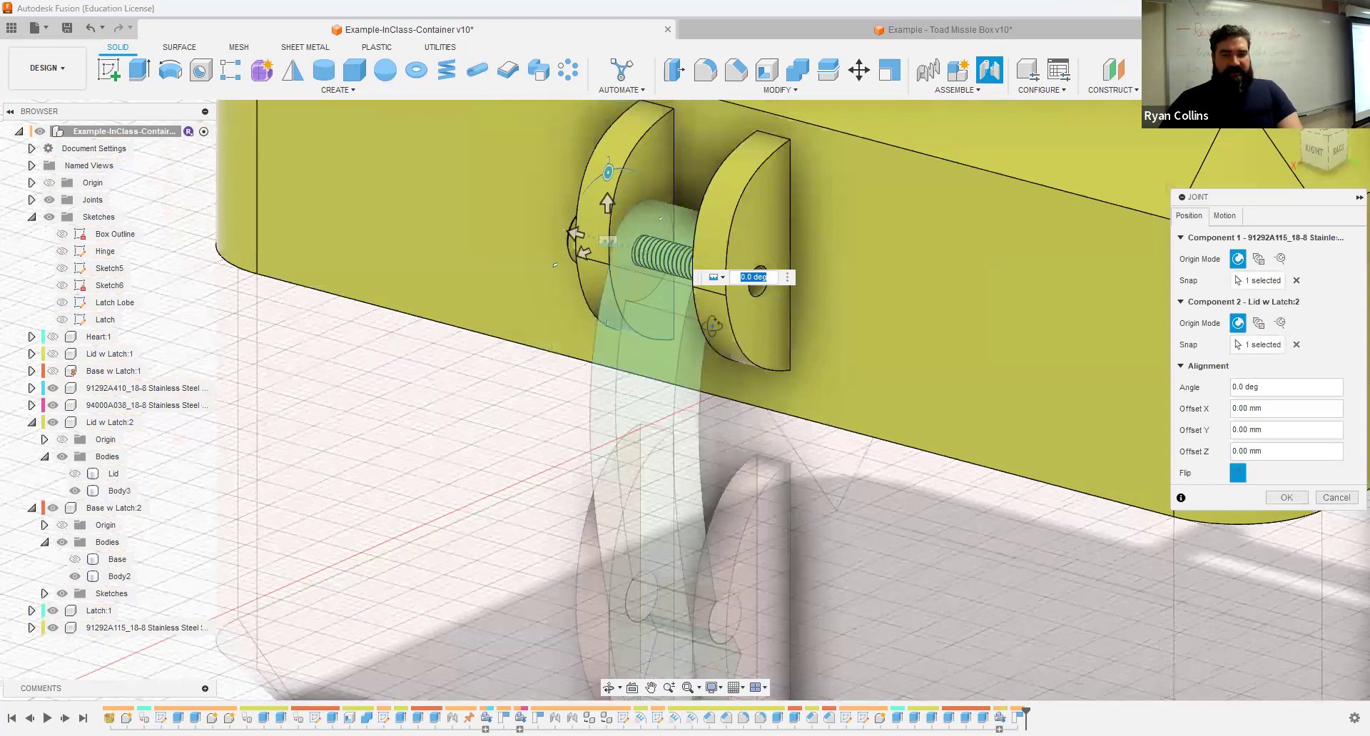
Step: Keep the screw joint's motion type as Rigid, preview the motion, and accept the joint
shift+middle_drag(712, 326, 837, 334)
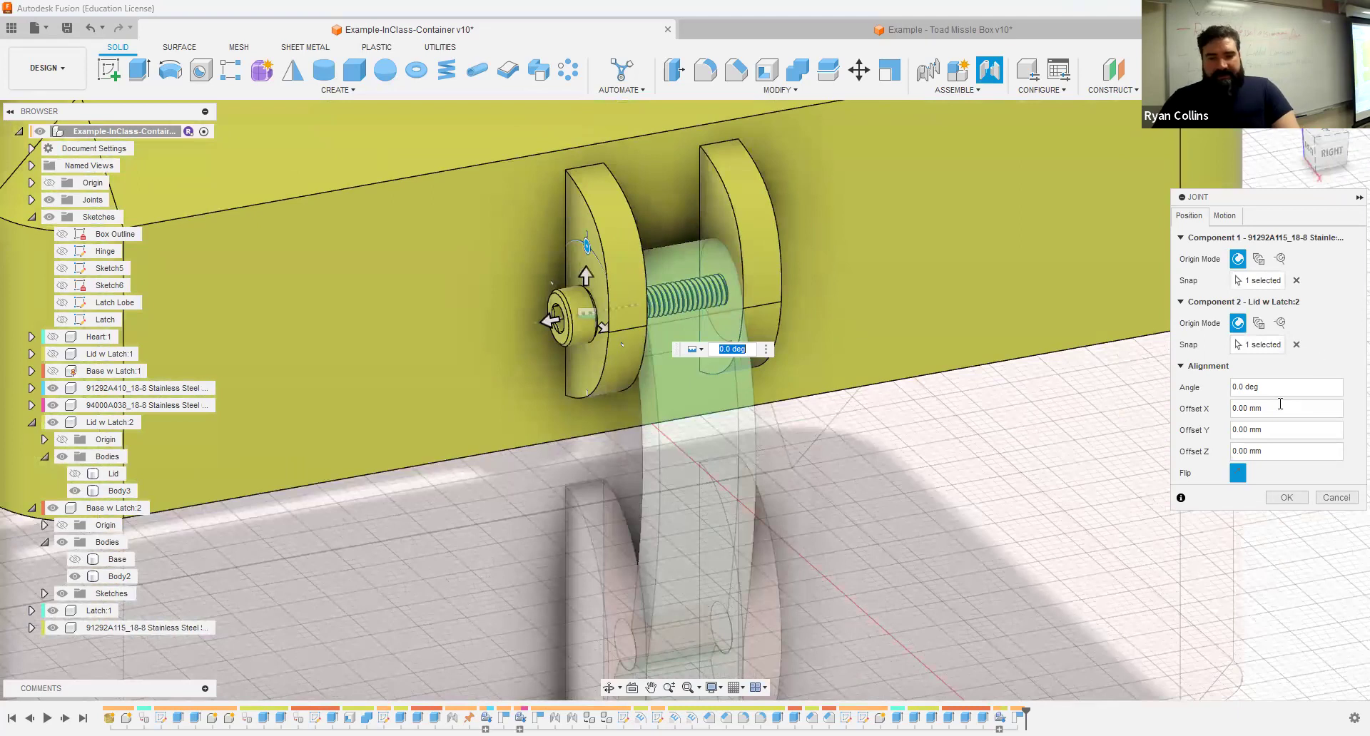
click(1225, 216)
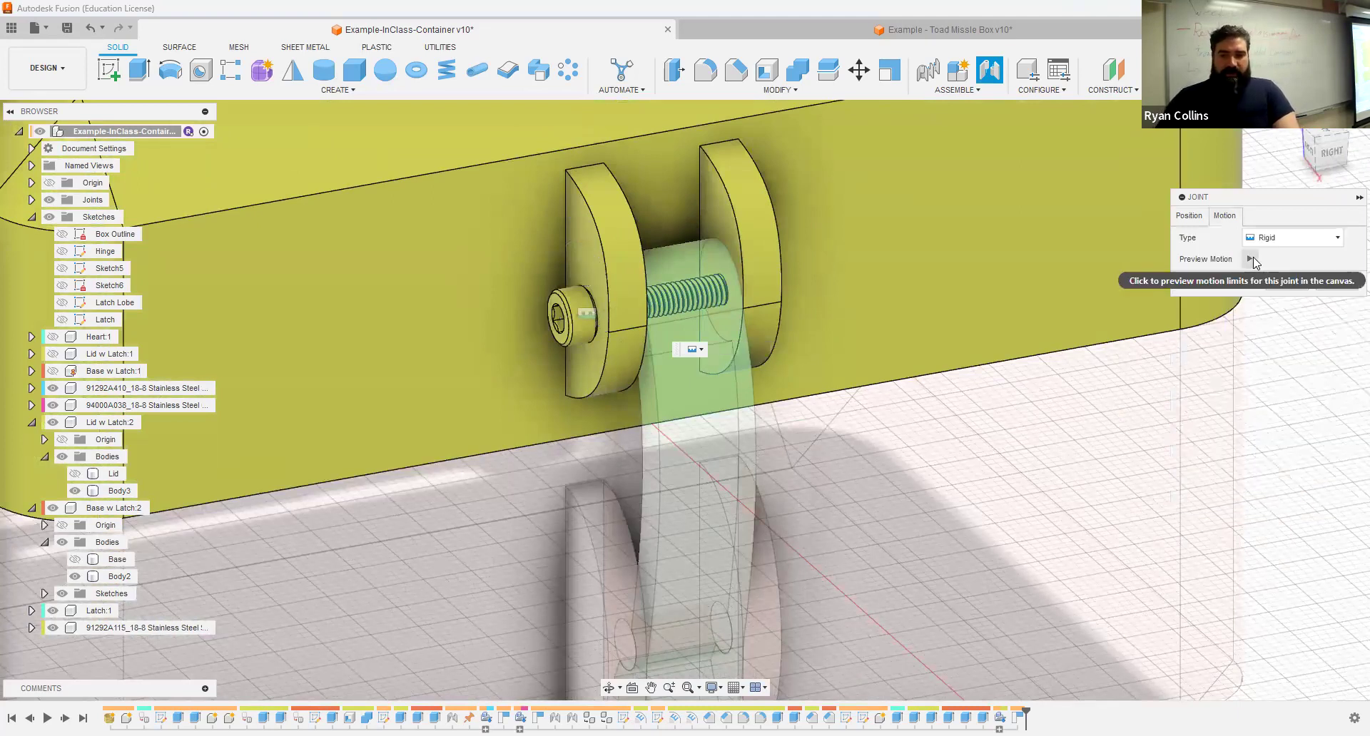
click(1251, 261)
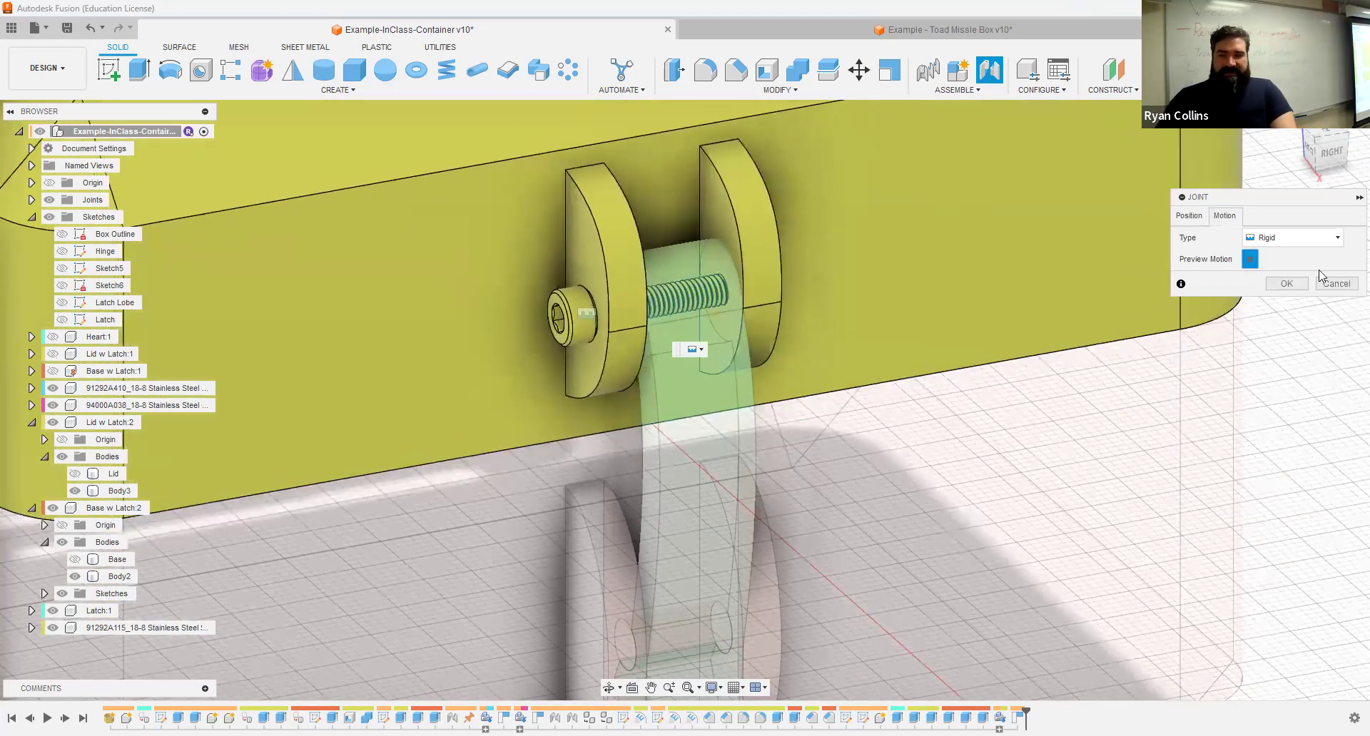
click(1287, 284)
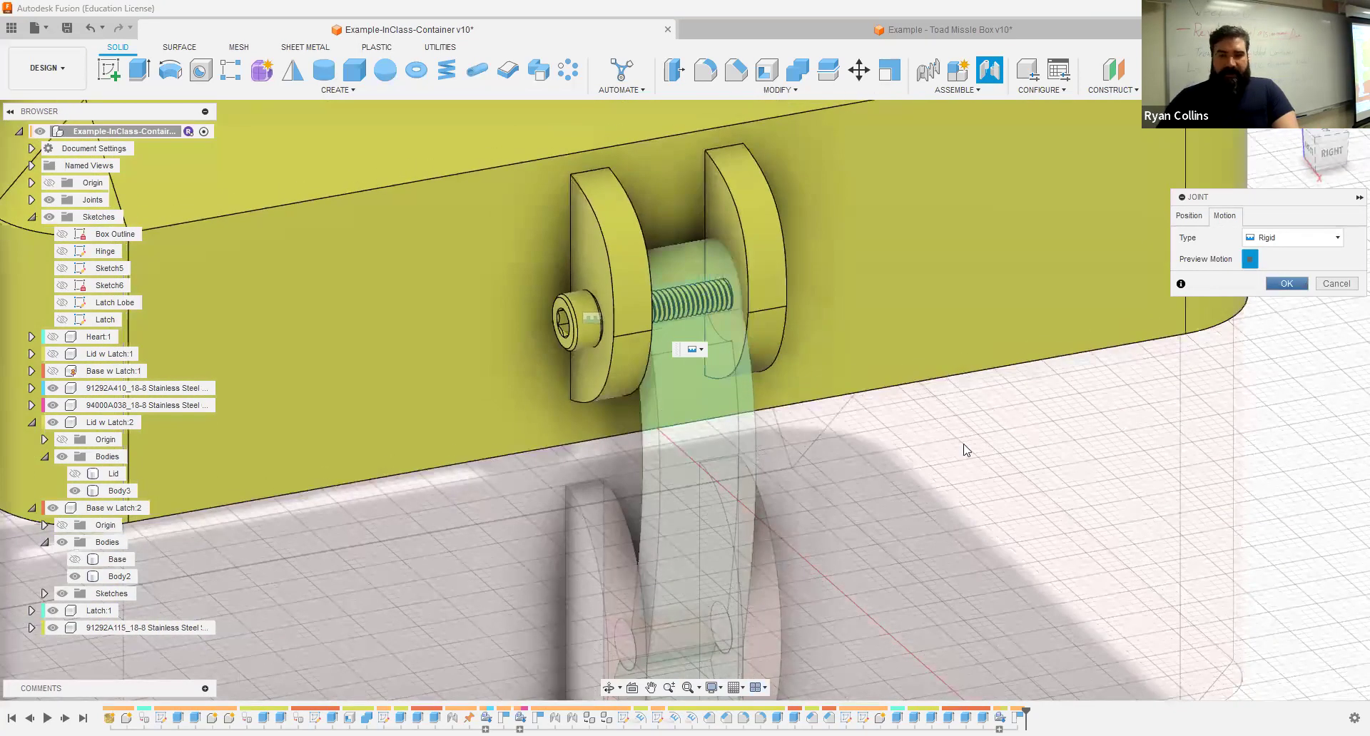
Step: Save the design with the version description "Hardware Installed"
scroll(967, 450, down, 8)
shift+middle_drag(1121, 452, 1118, 458)
key(ctrl+s)
text(Hardware Installed)
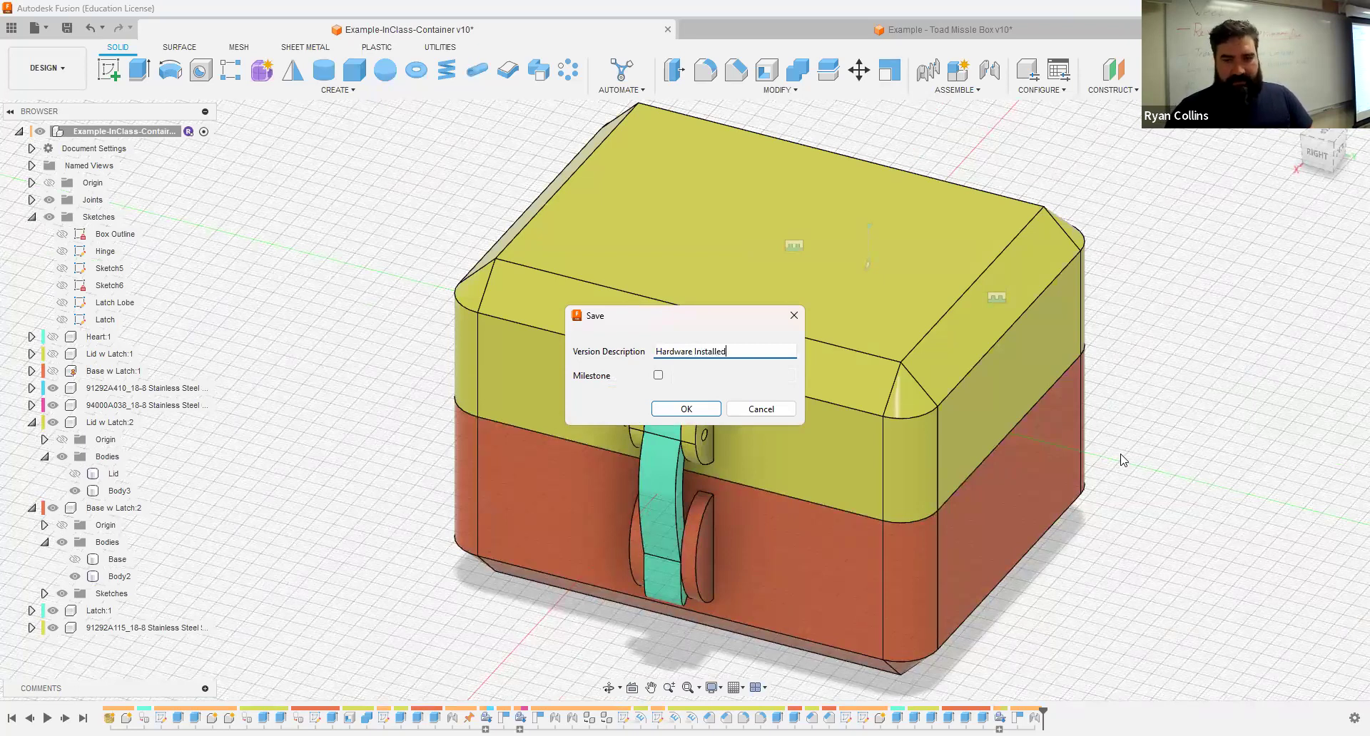
key(Return)
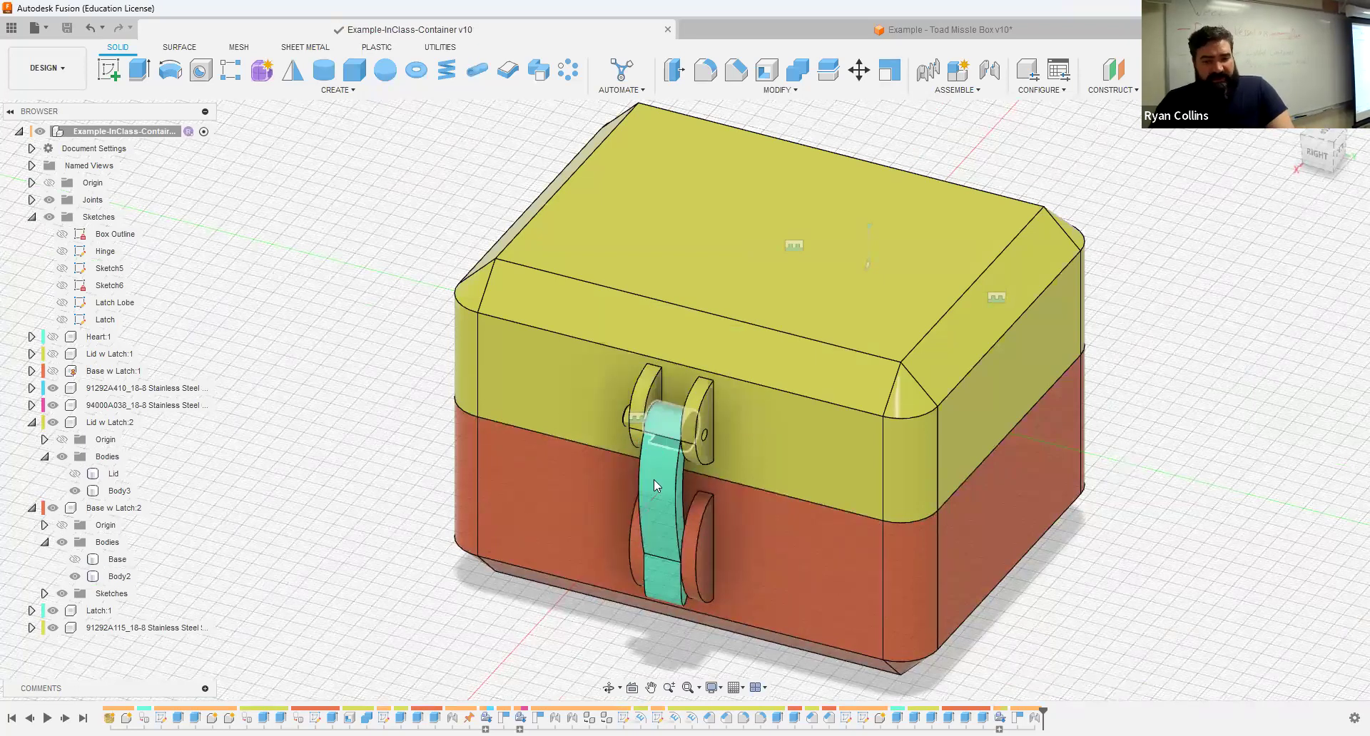
Step: Start another joint, hide the lid and latch screw, and snap the first origin to the centre of the latch's upper hole
click(987, 71)
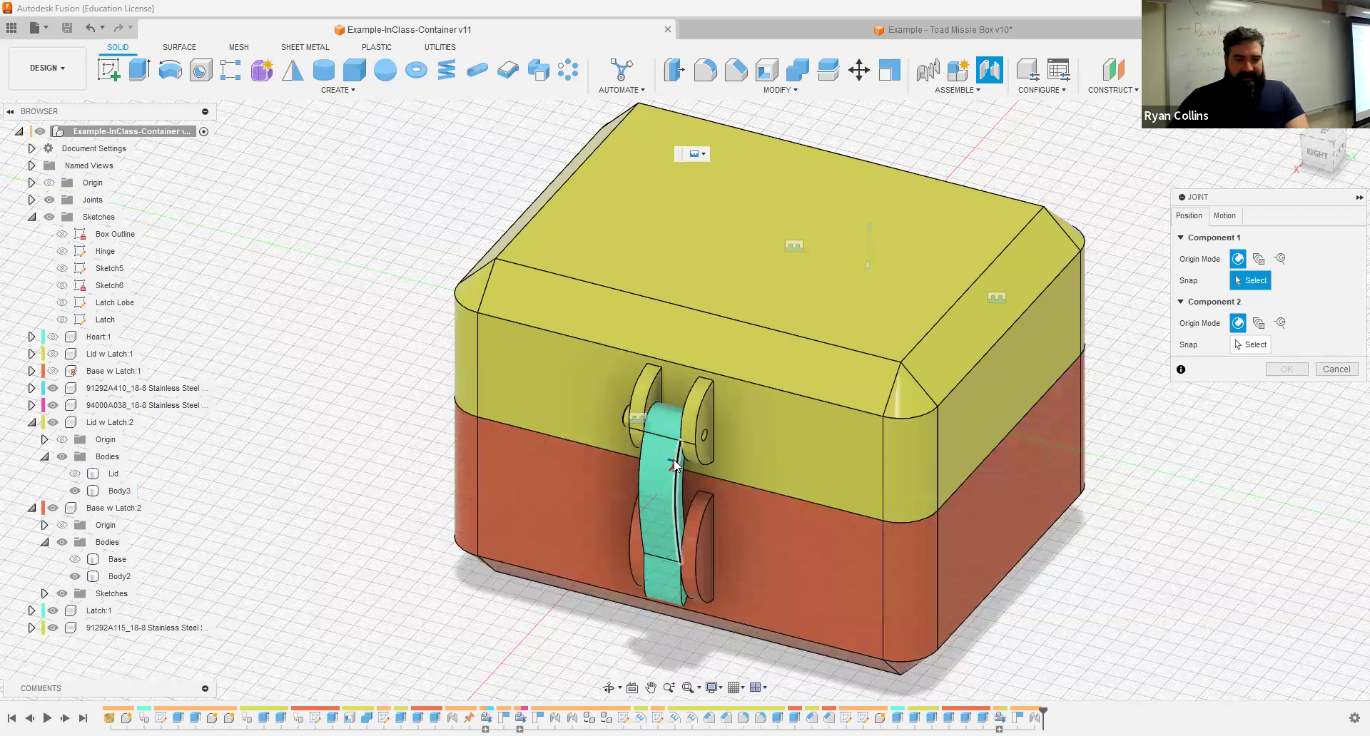
scroll(674, 465, down, 4)
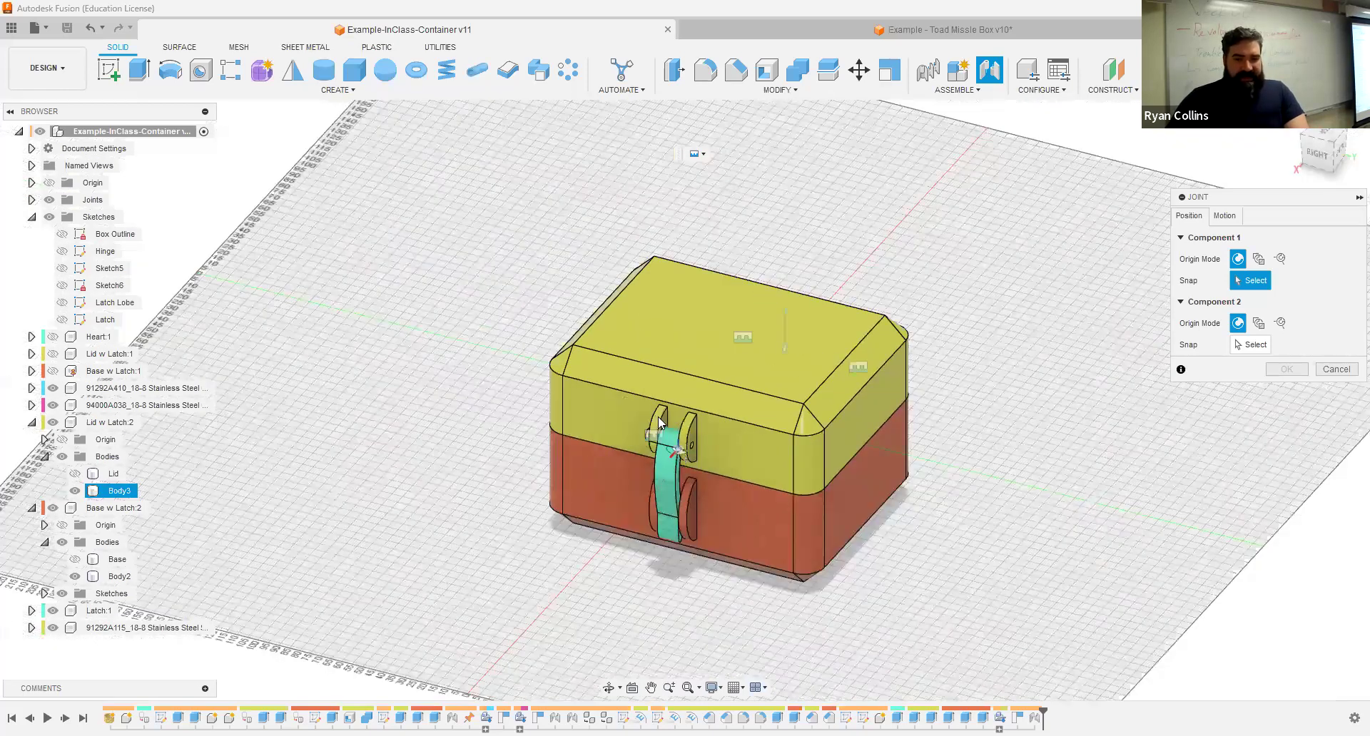
scroll(659, 420, up, 5)
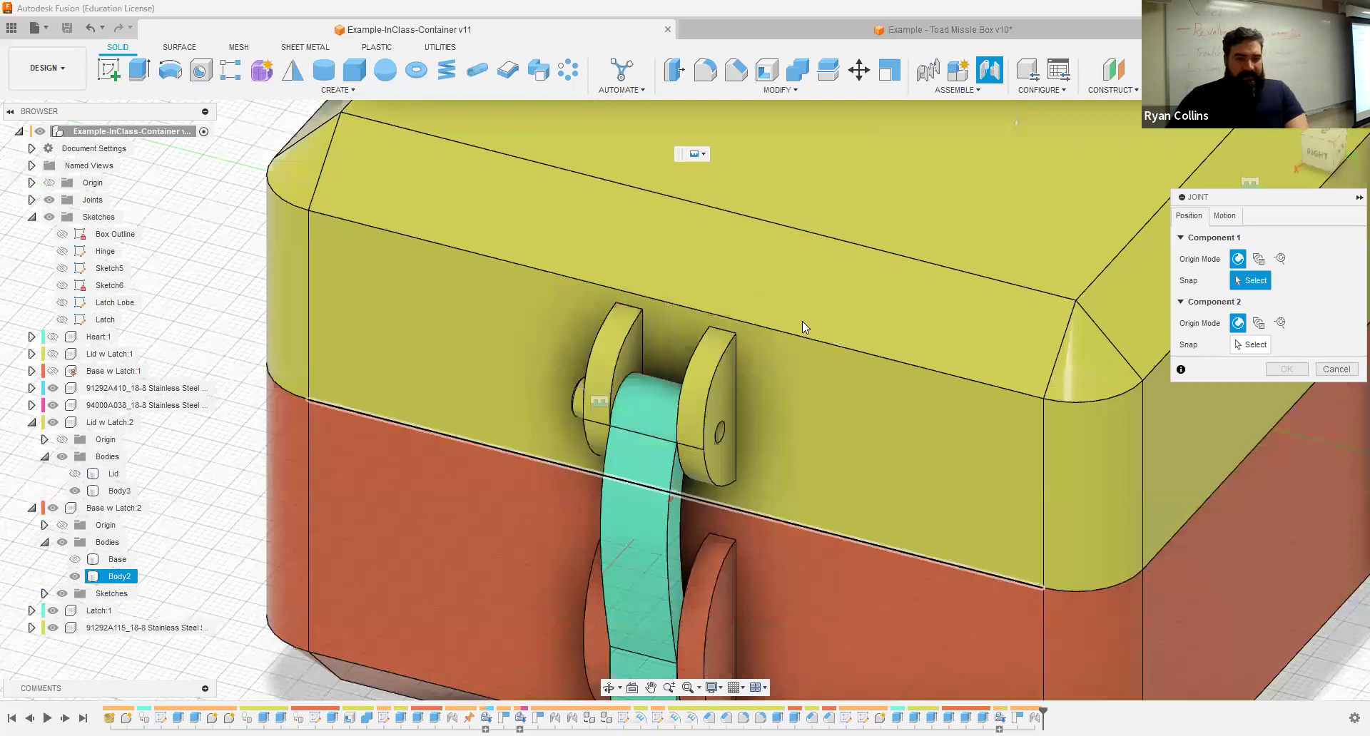
click(54, 422)
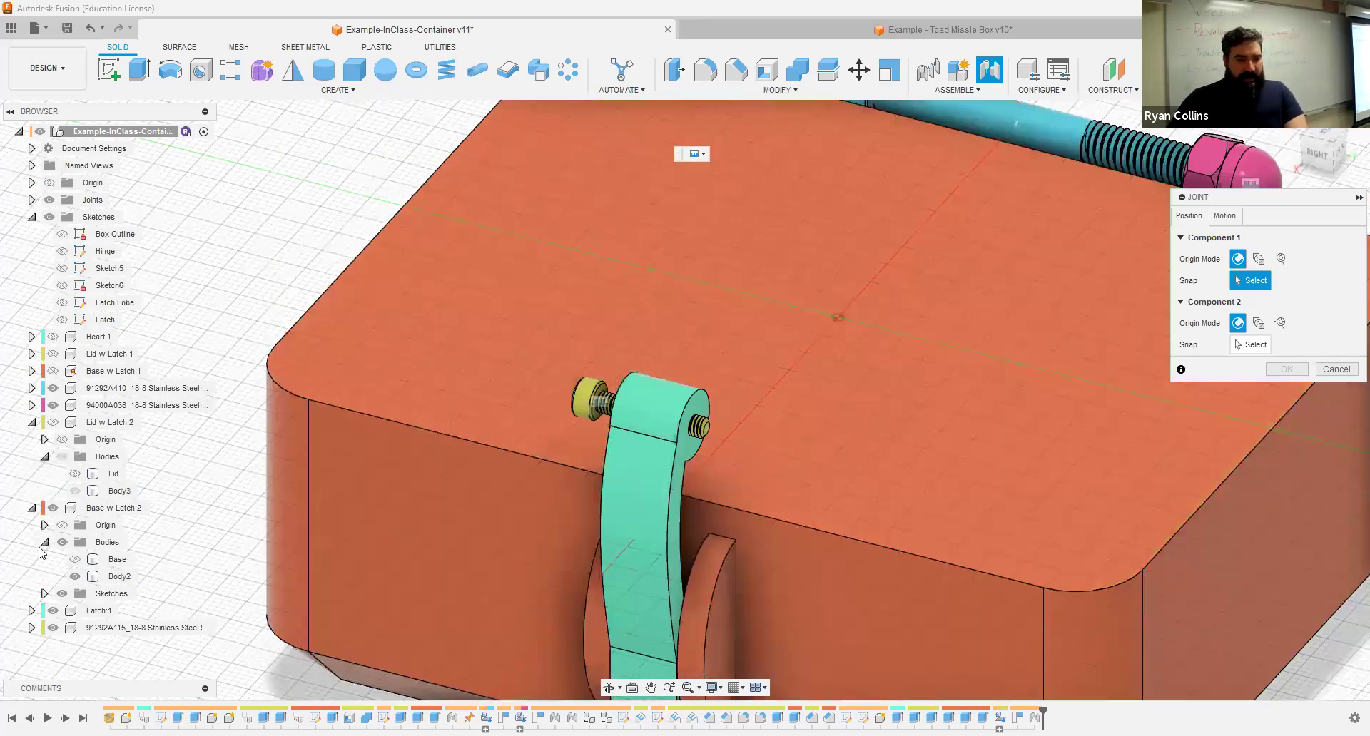
scroll(785, 428, up, 5)
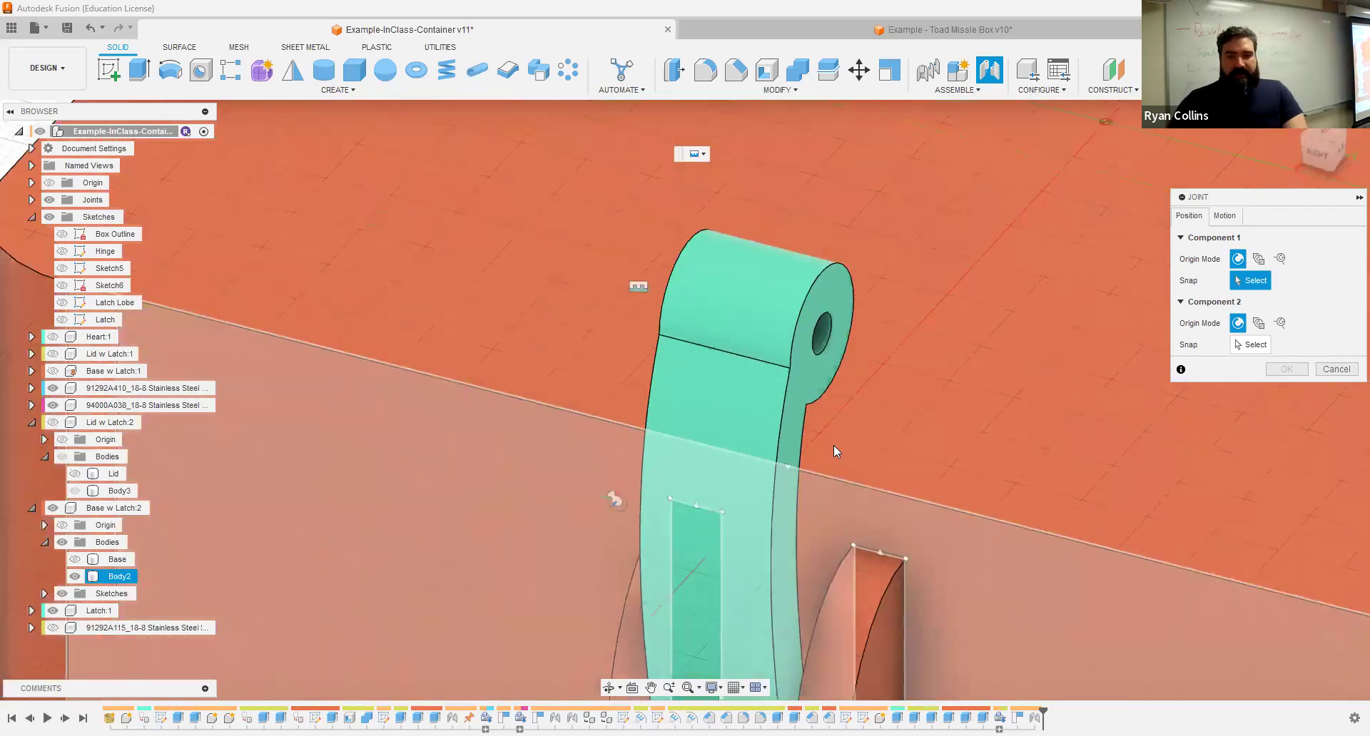
shift+middle_drag(765, 370, 732, 306)
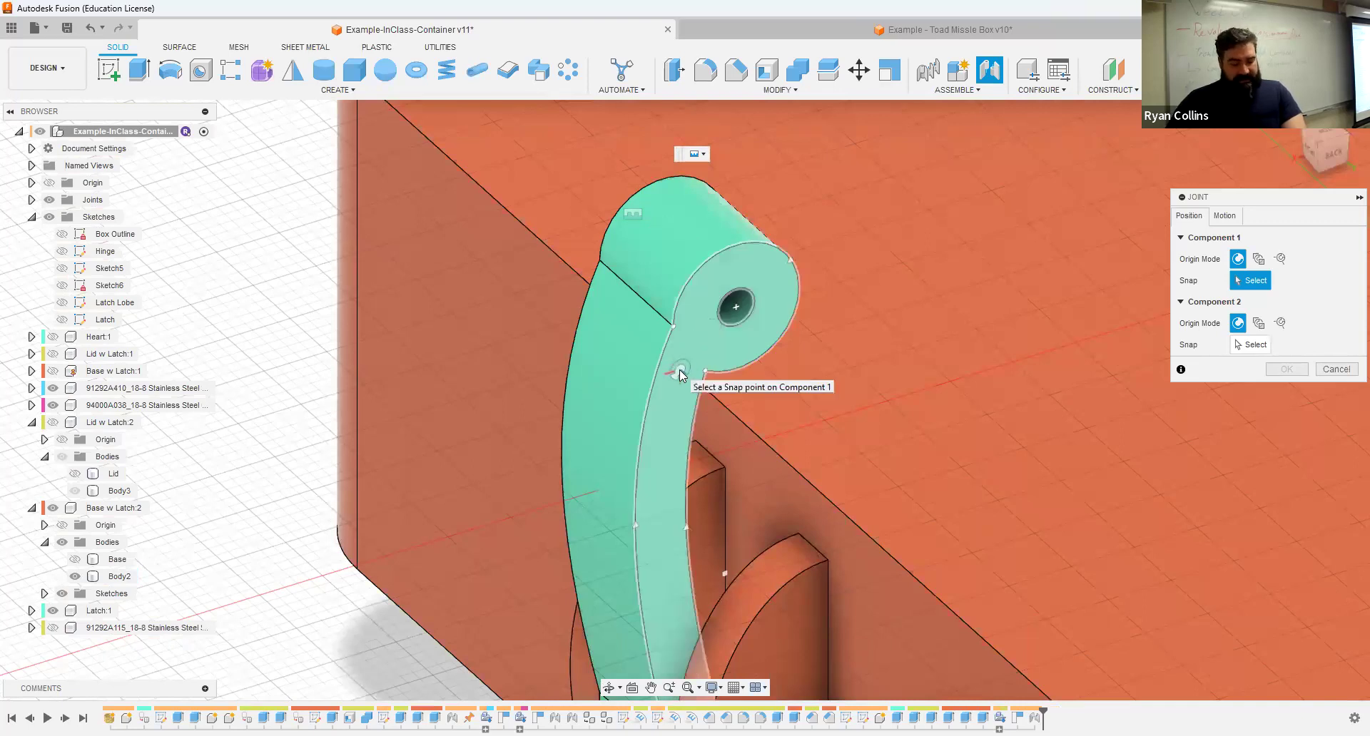
click(737, 314)
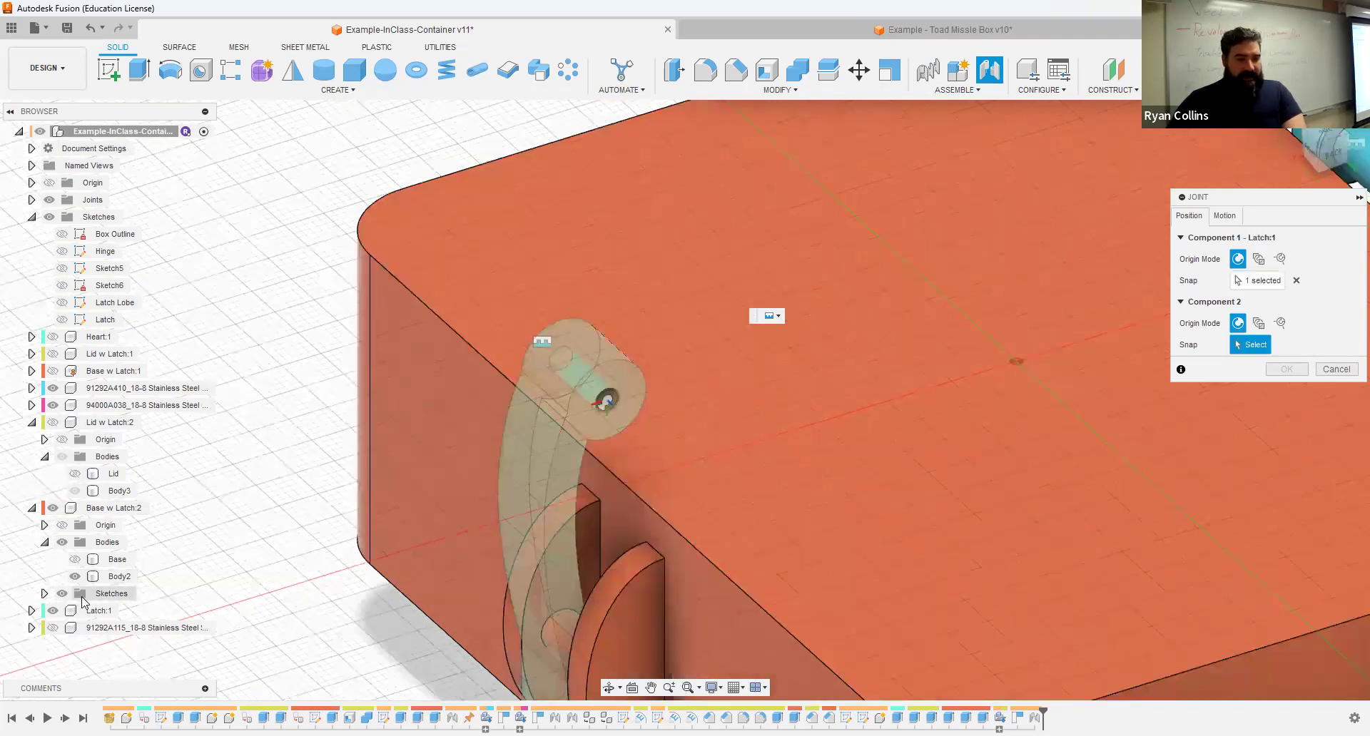
Step: Show the lid, snap the latch joint's second origin to the lid lobe's inner face, and accept it as a Revolute joint
click(53, 423)
shift+middle_drag(523, 349, 617, 343)
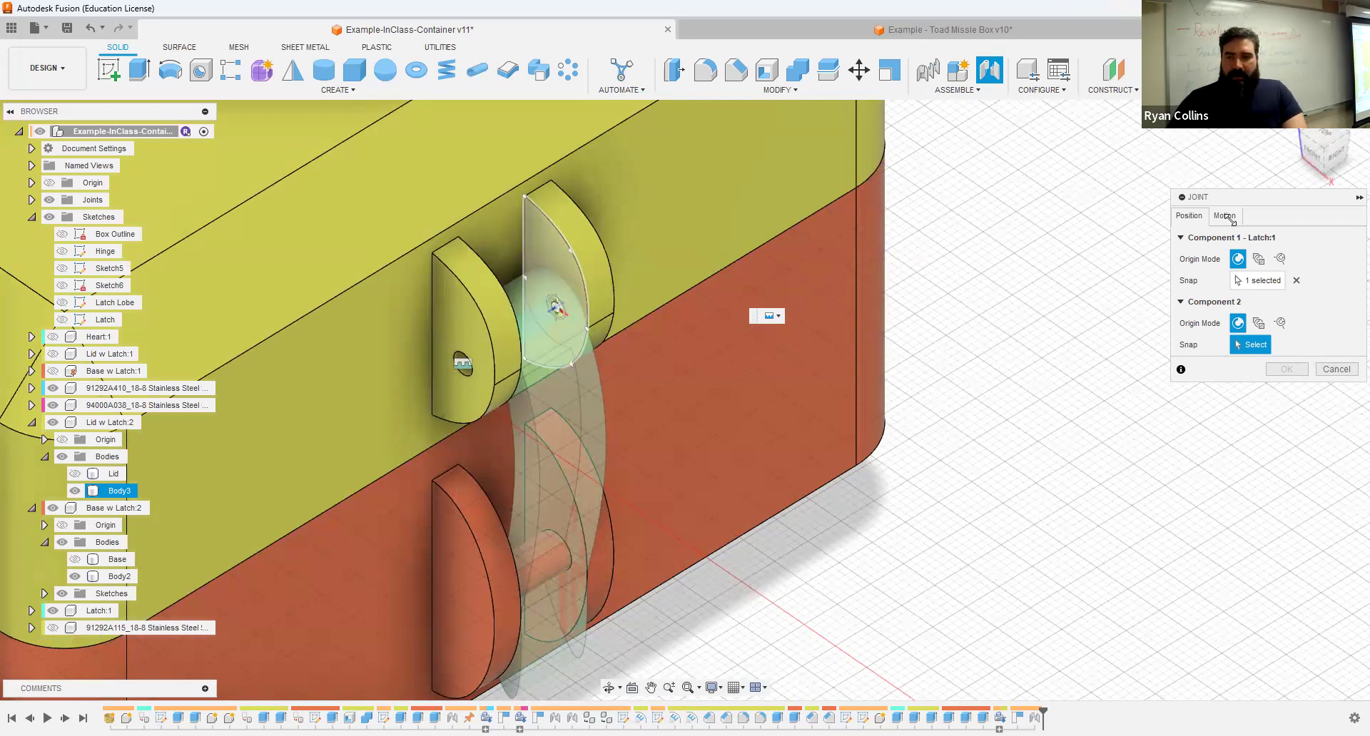
click(1268, 237)
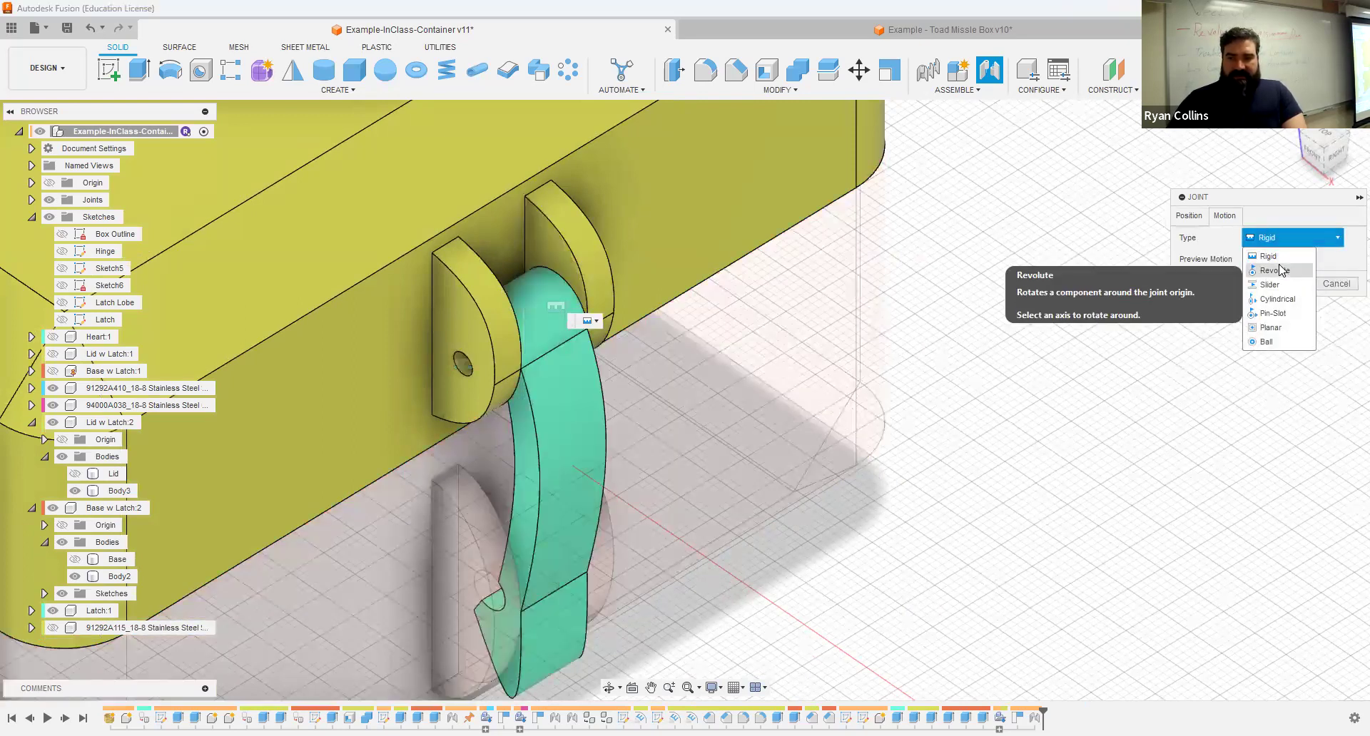
click(1274, 270)
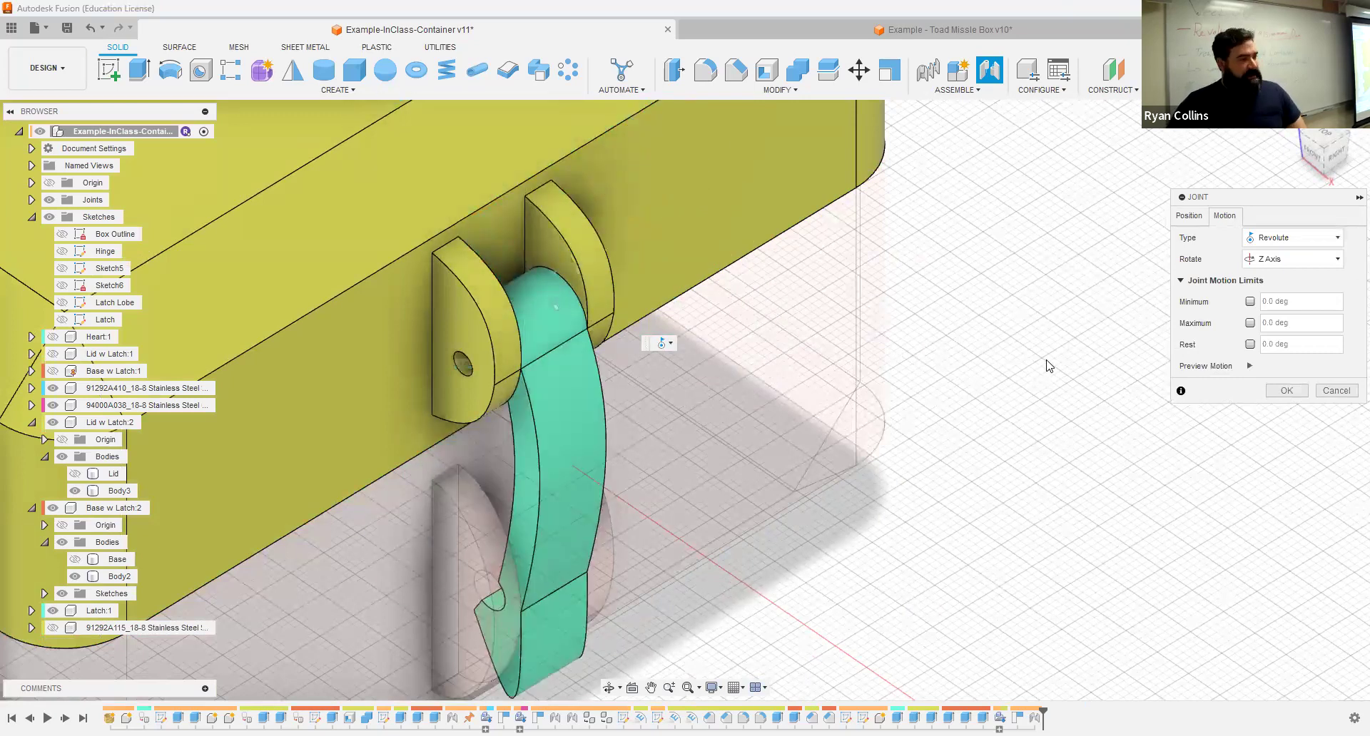
click(1287, 392)
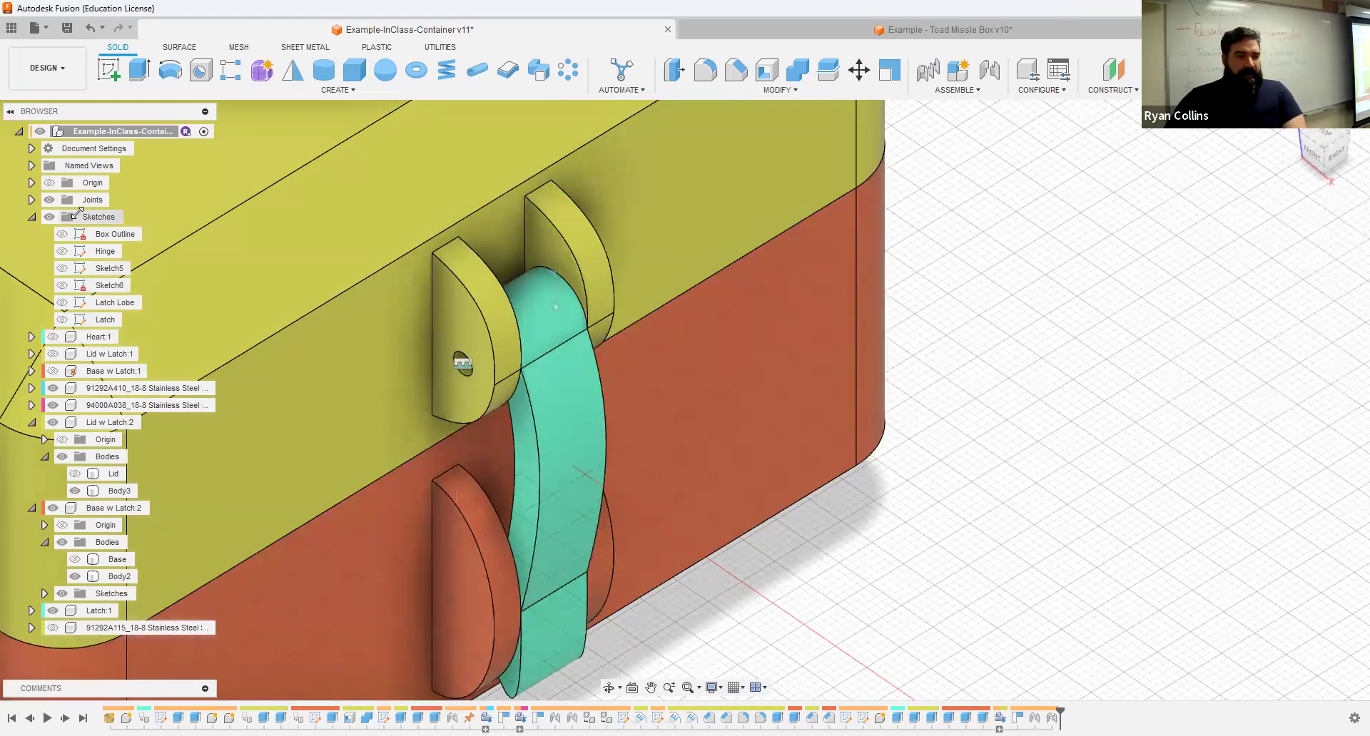
Step: Edit the latch revolute joint's motion limits to minimum 0 deg and maximum 125 deg, preview them, and accept
click(31, 216)
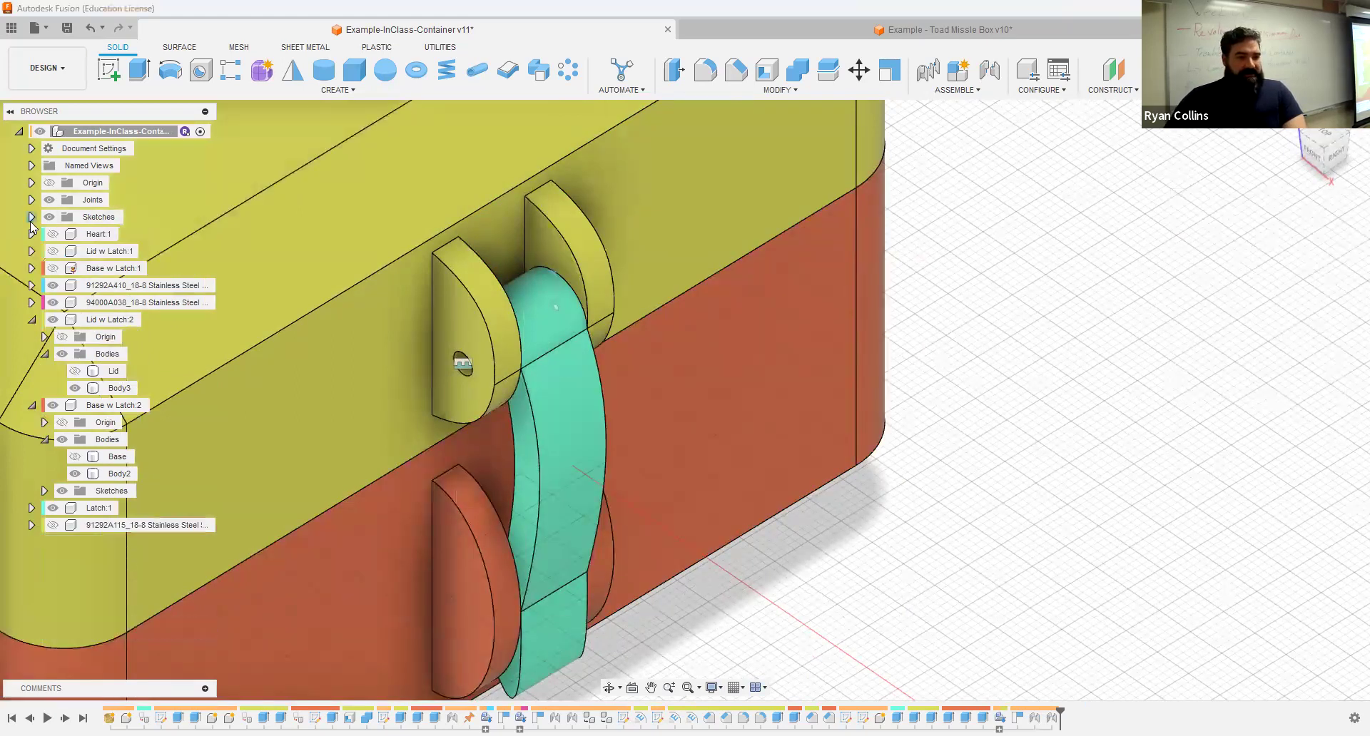
click(32, 319)
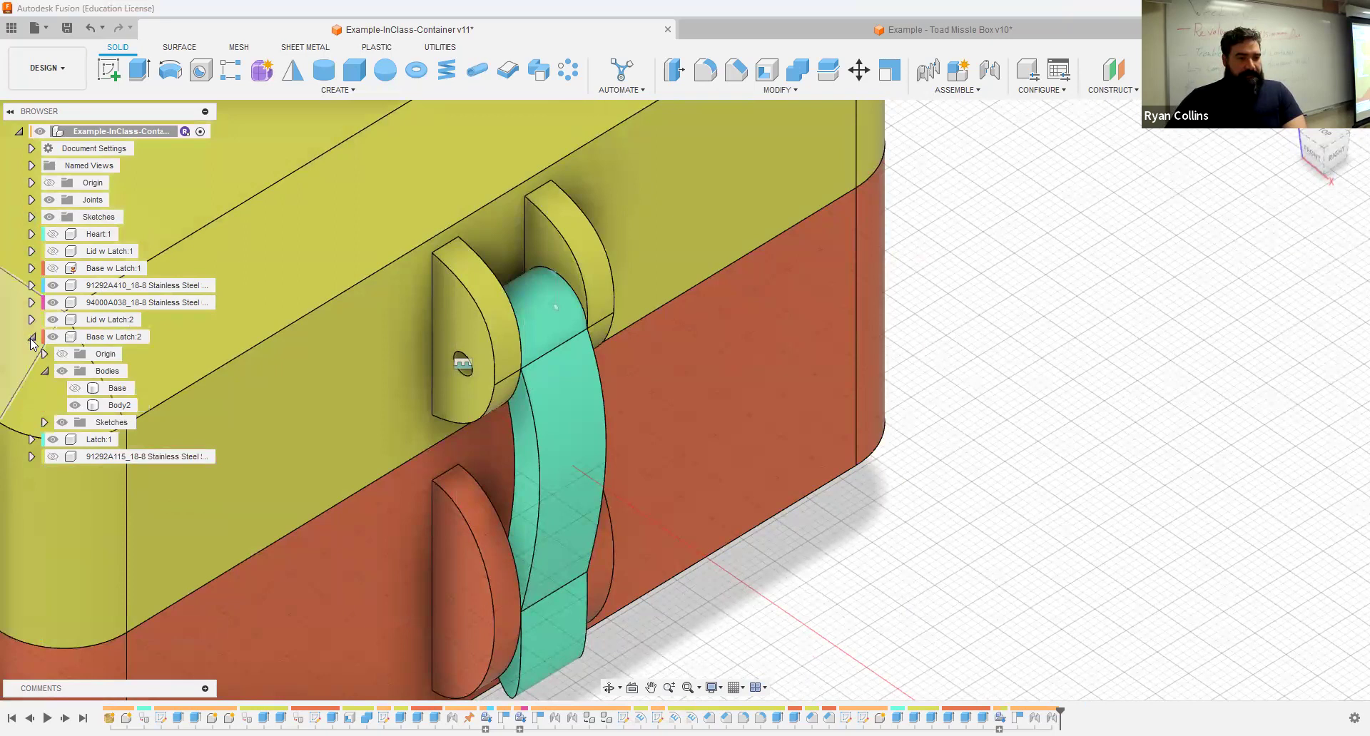
click(32, 337)
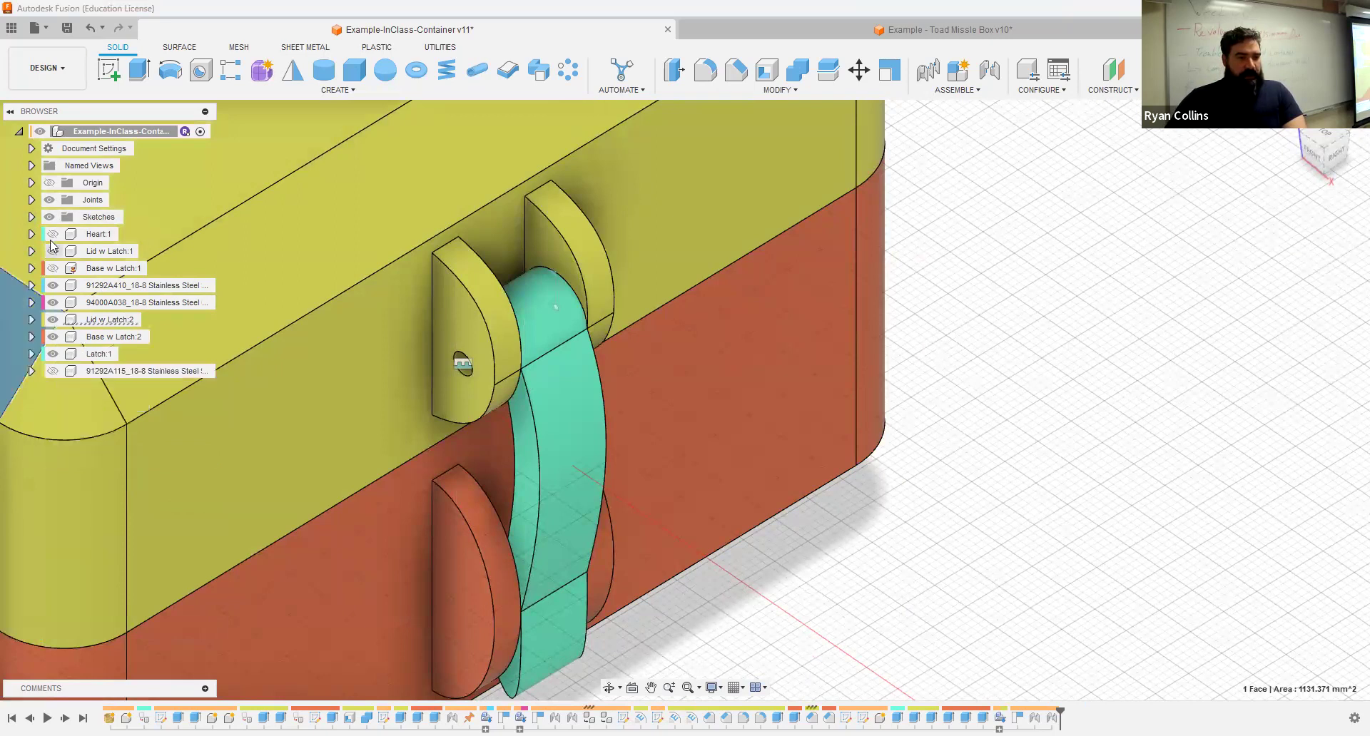
click(31, 200)
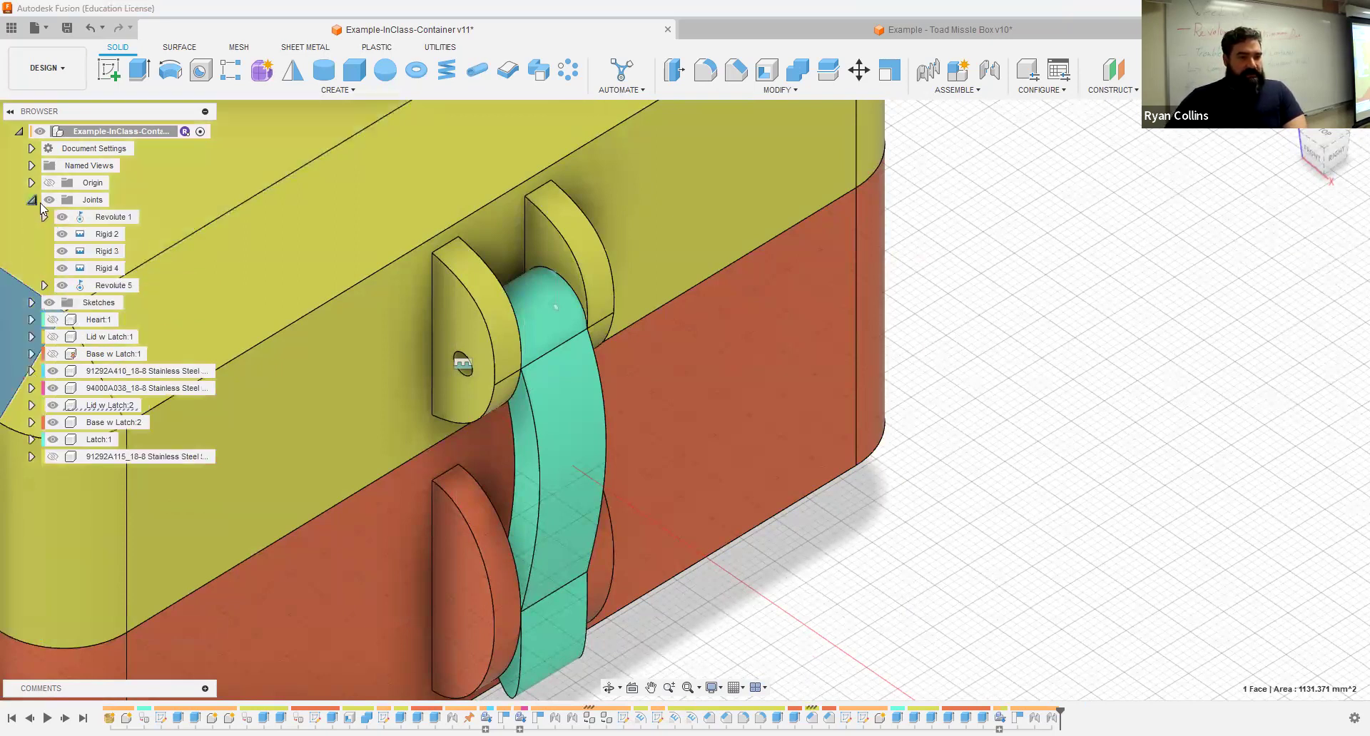
click(142, 285)
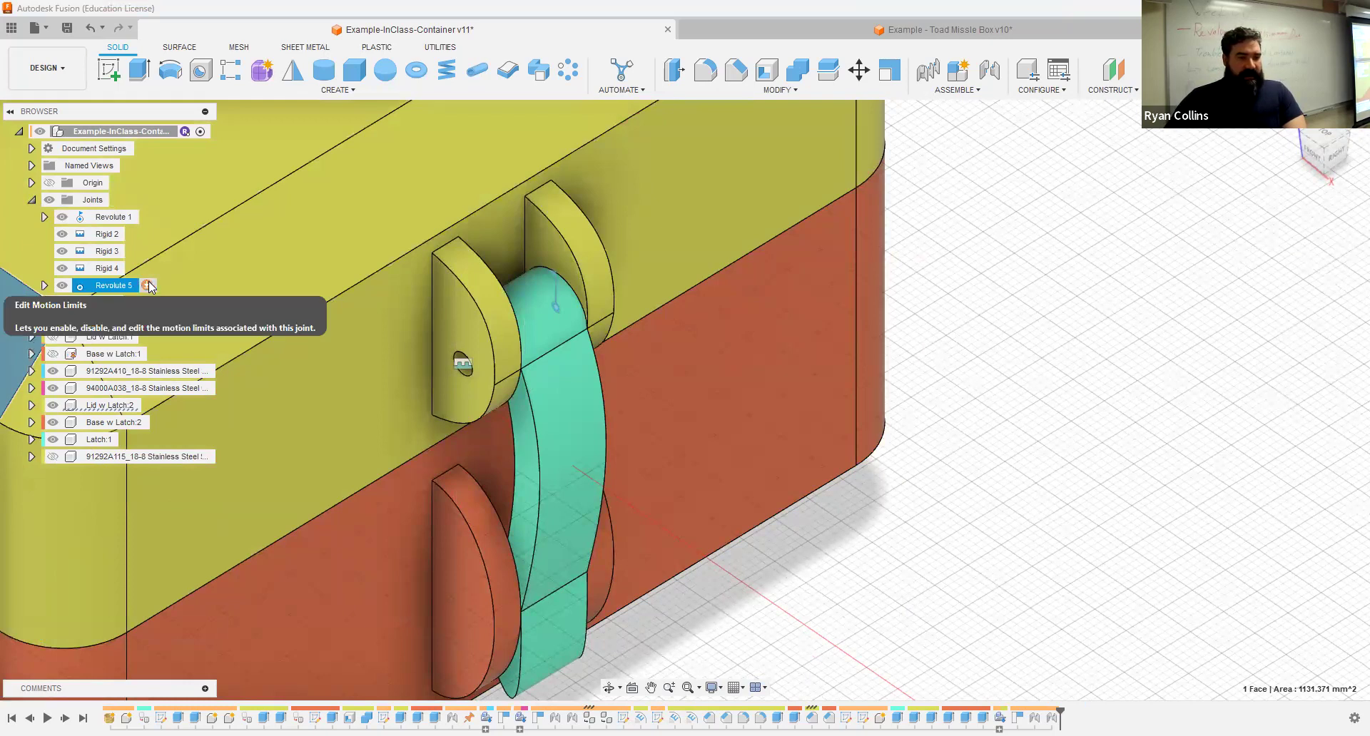
click(149, 286)
click(1265, 260)
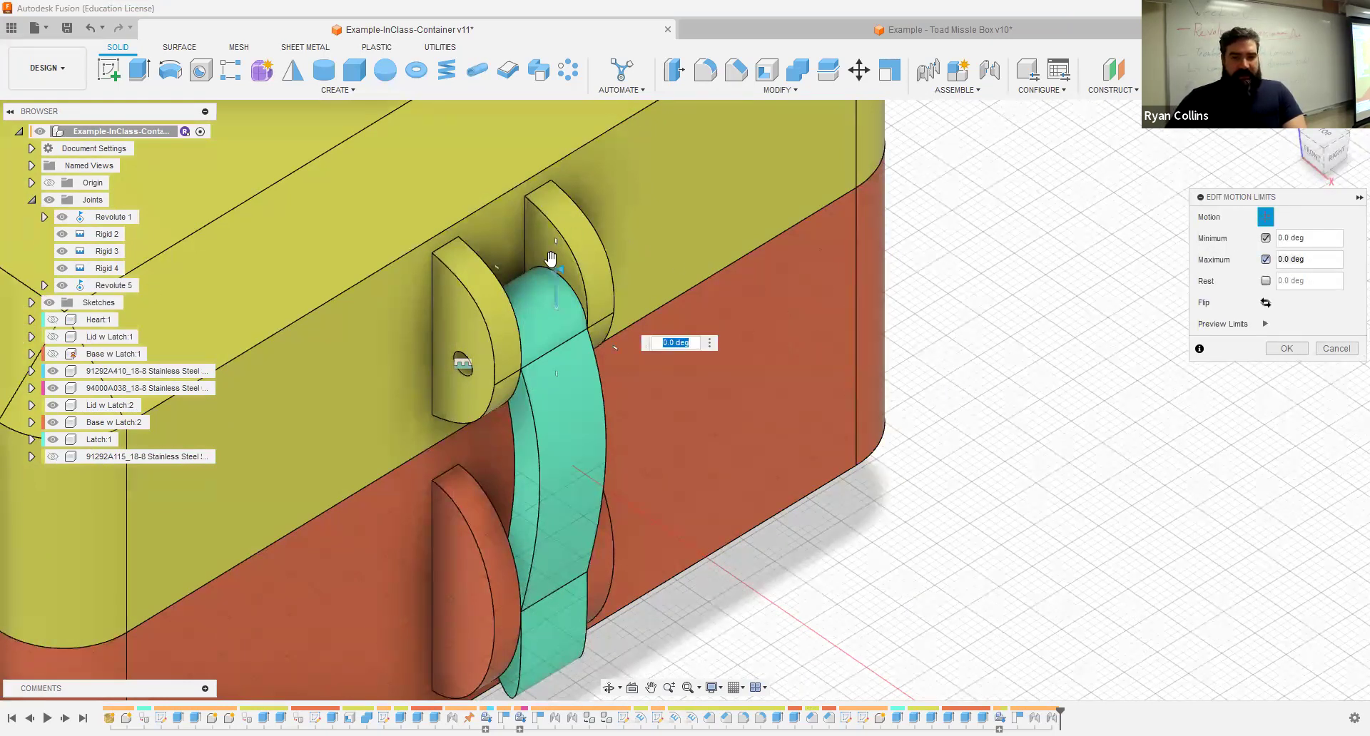
drag(522, 257, 271, 426)
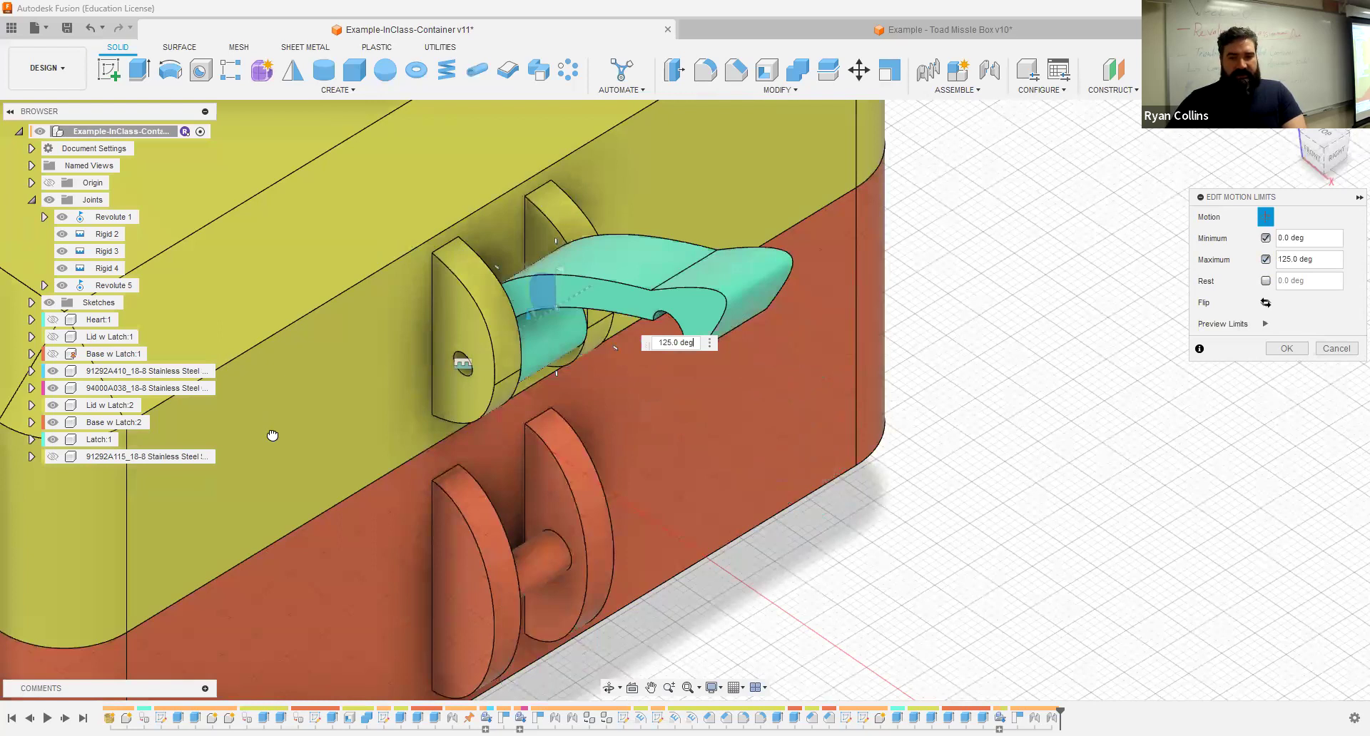
click(1266, 324)
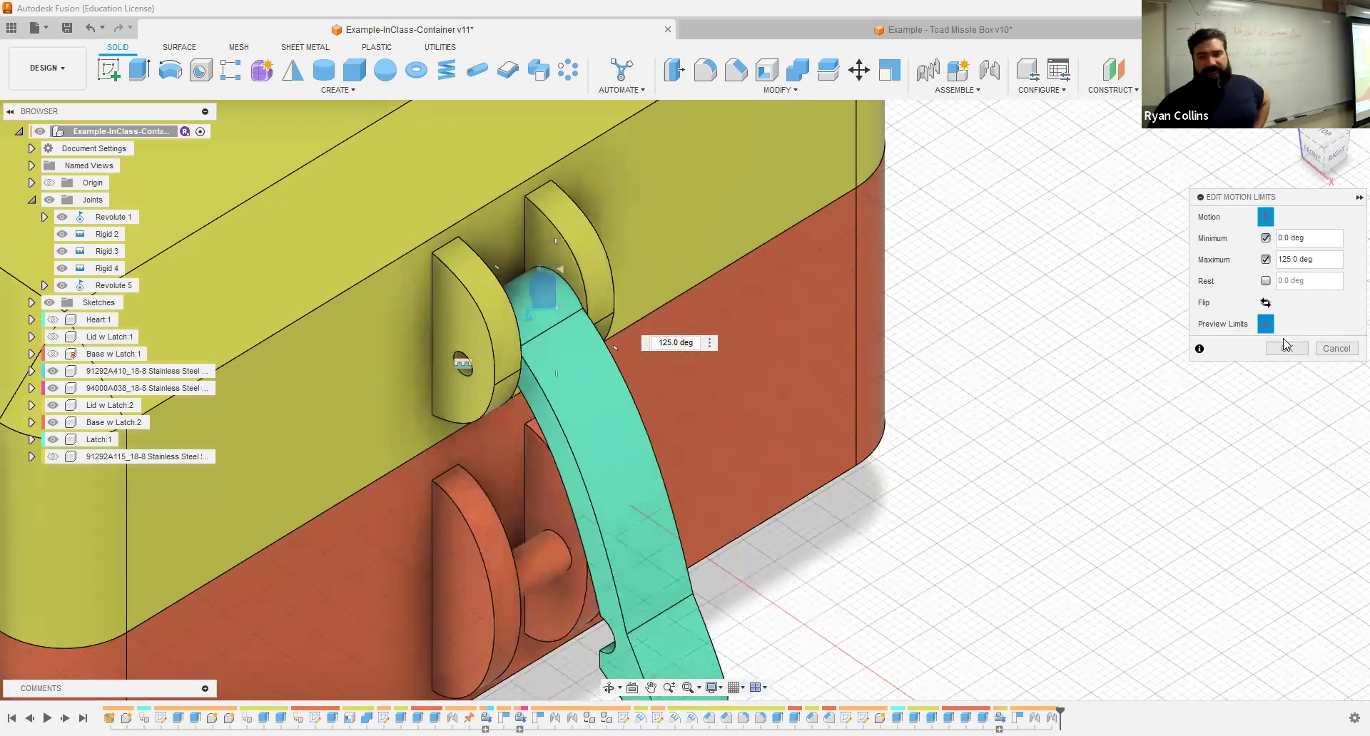
key(Return)
Step: Activate the Lid w Latch:2 component and show the Hinge sketch
scroll(1110, 443, down, 5)
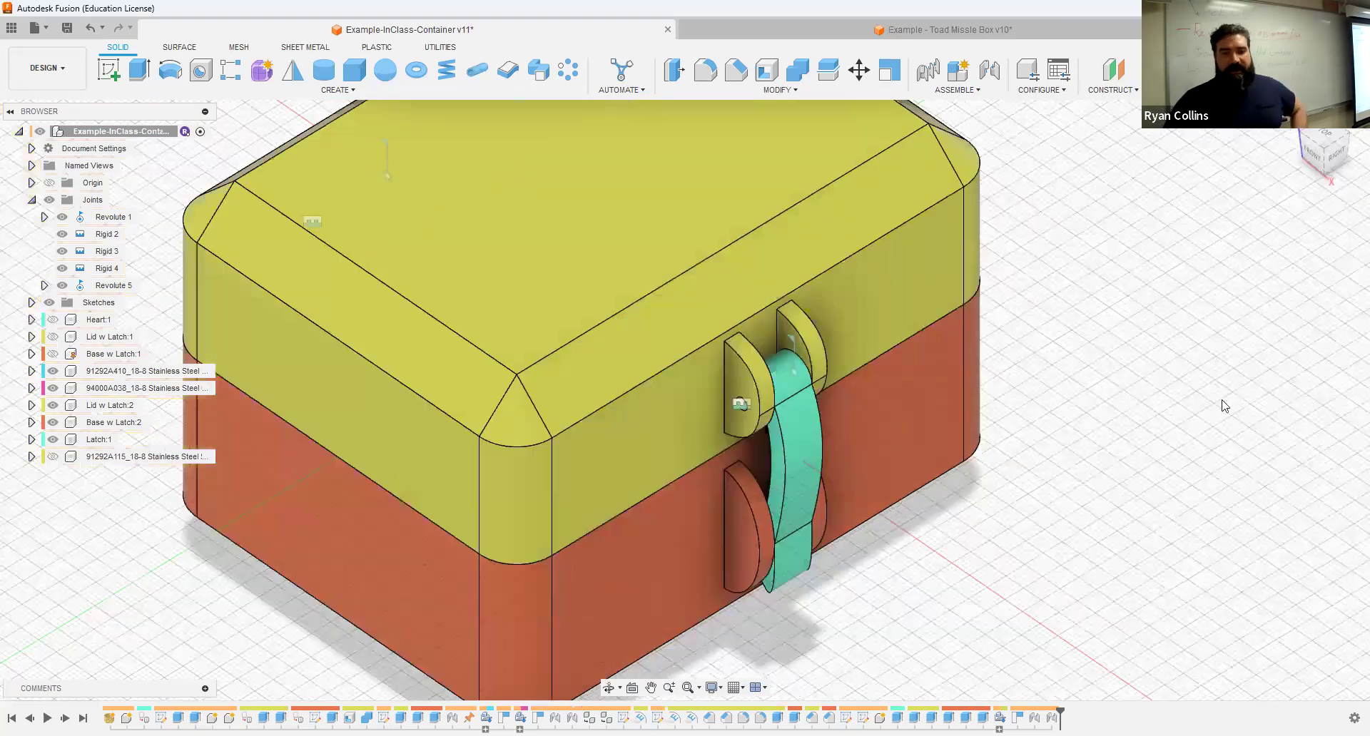
shift+middle_drag(518, 302, 630, 322)
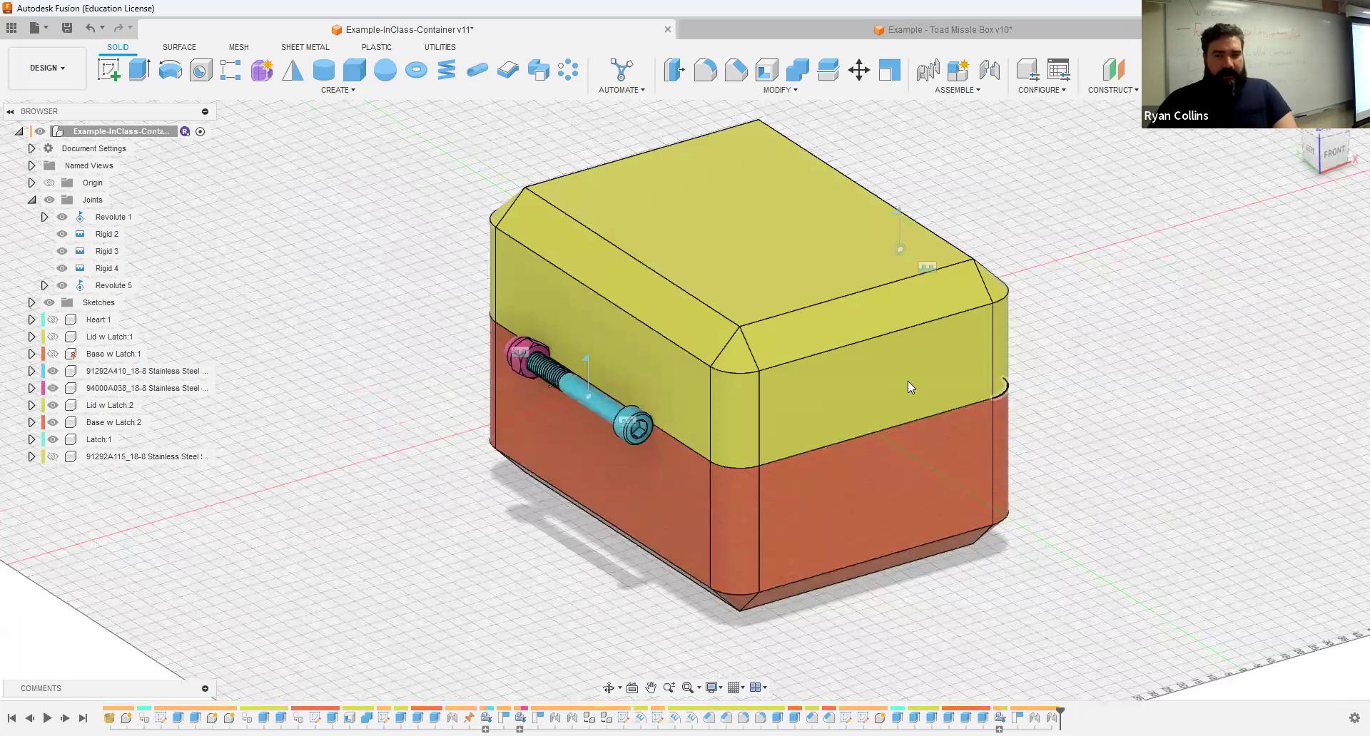
shift+middle_drag(850, 337, 567, 291)
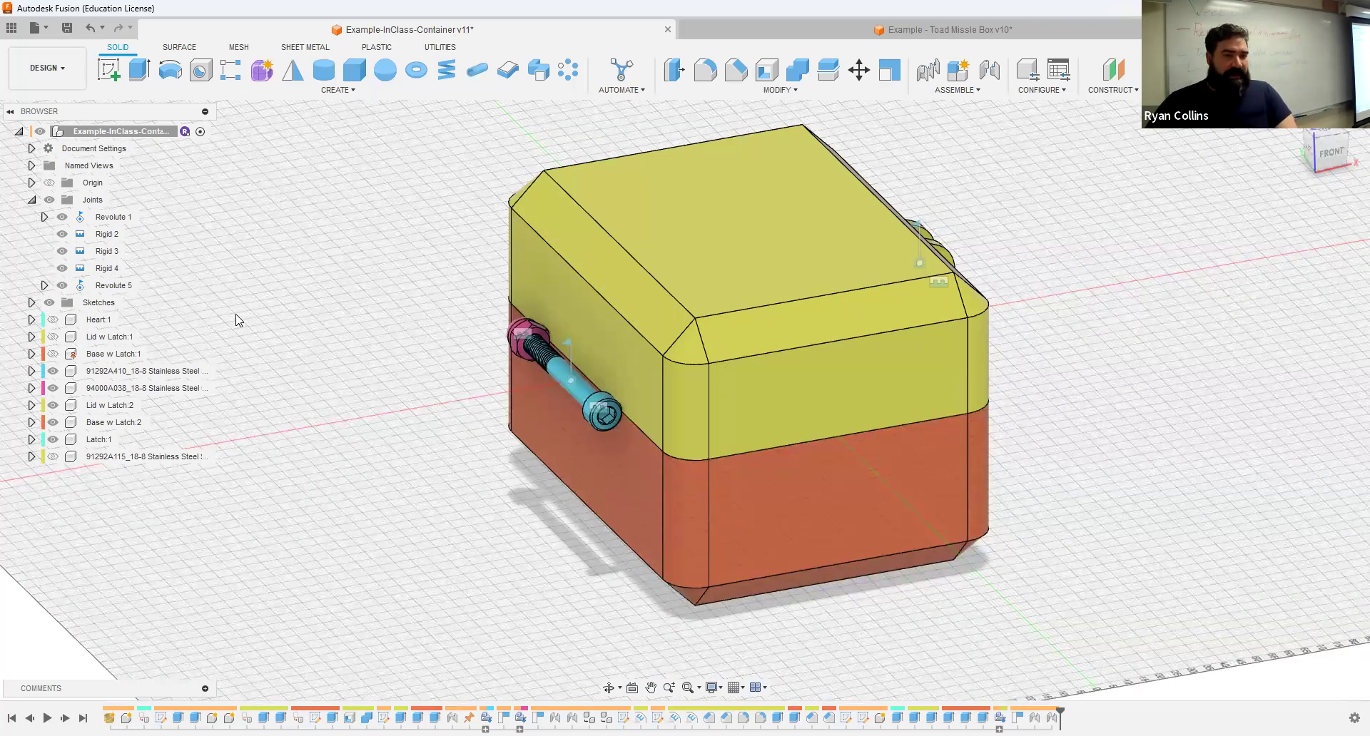
click(93, 406)
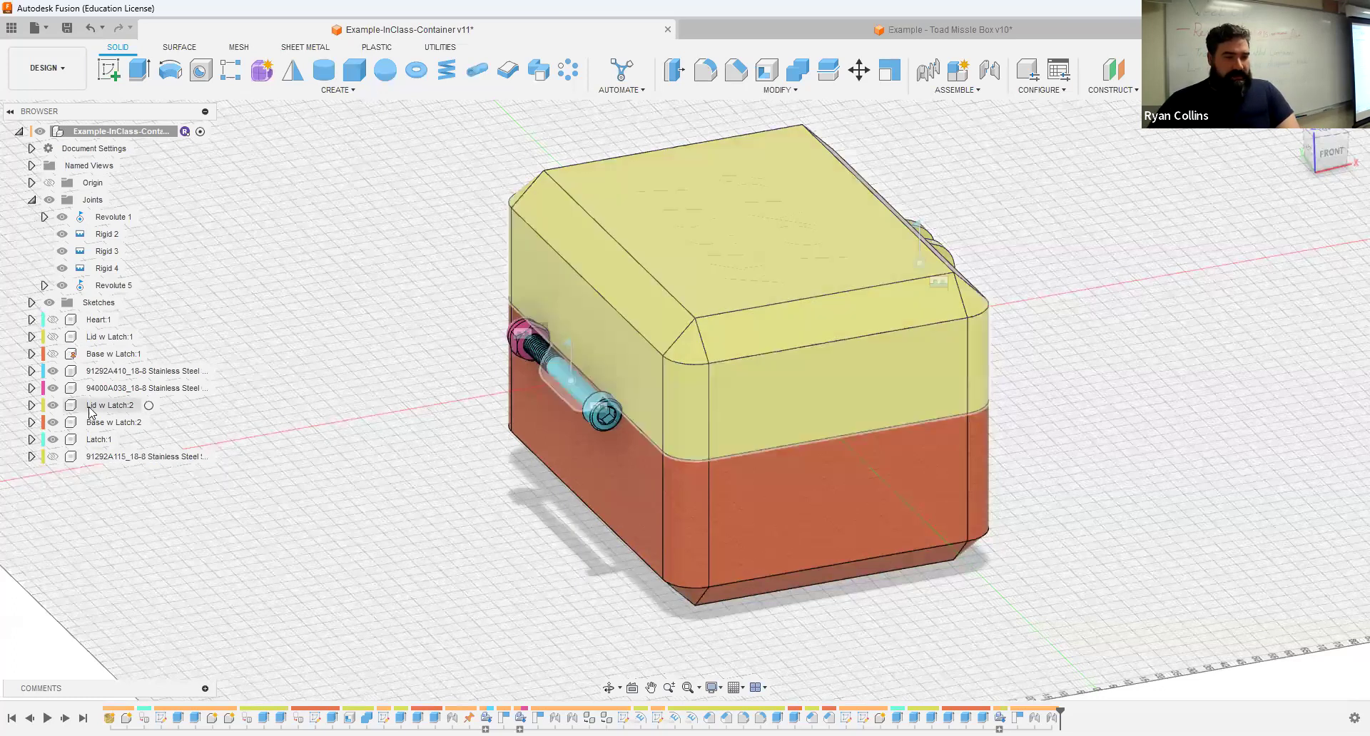
click(149, 405)
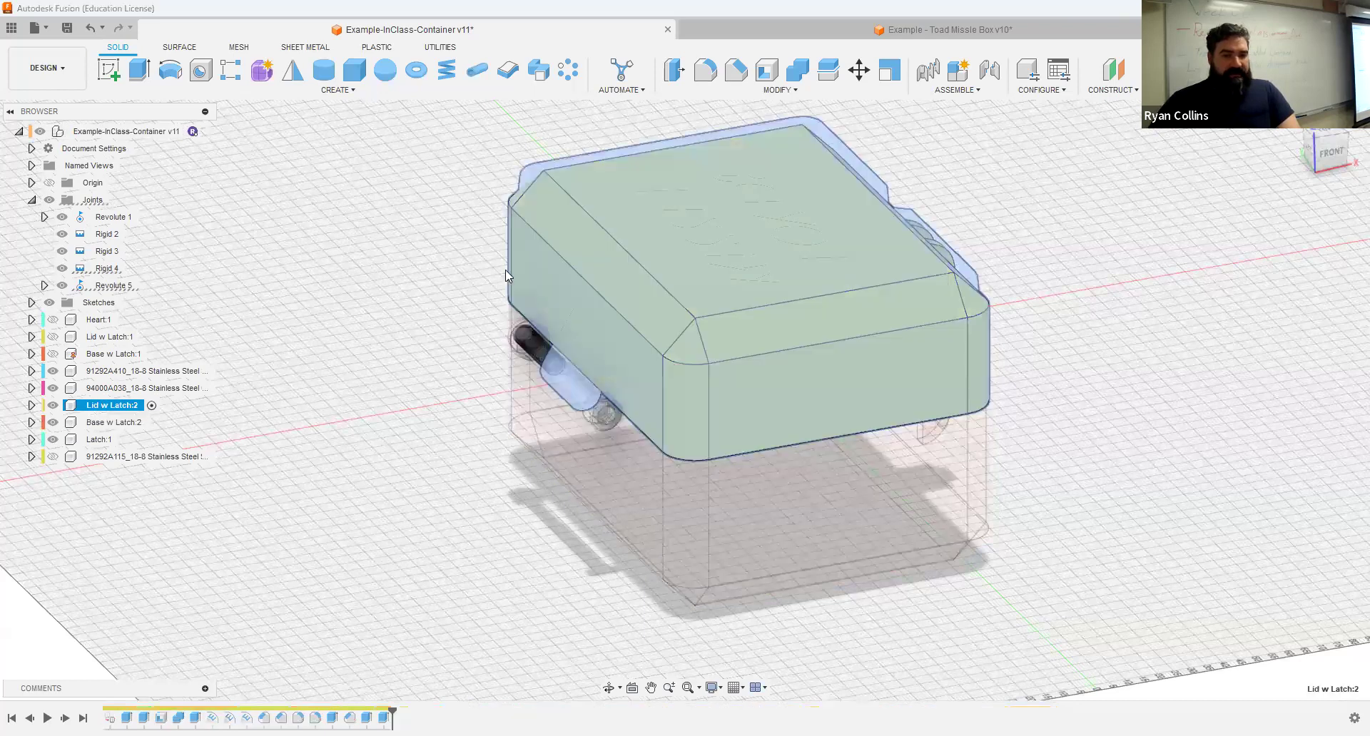
click(32, 199)
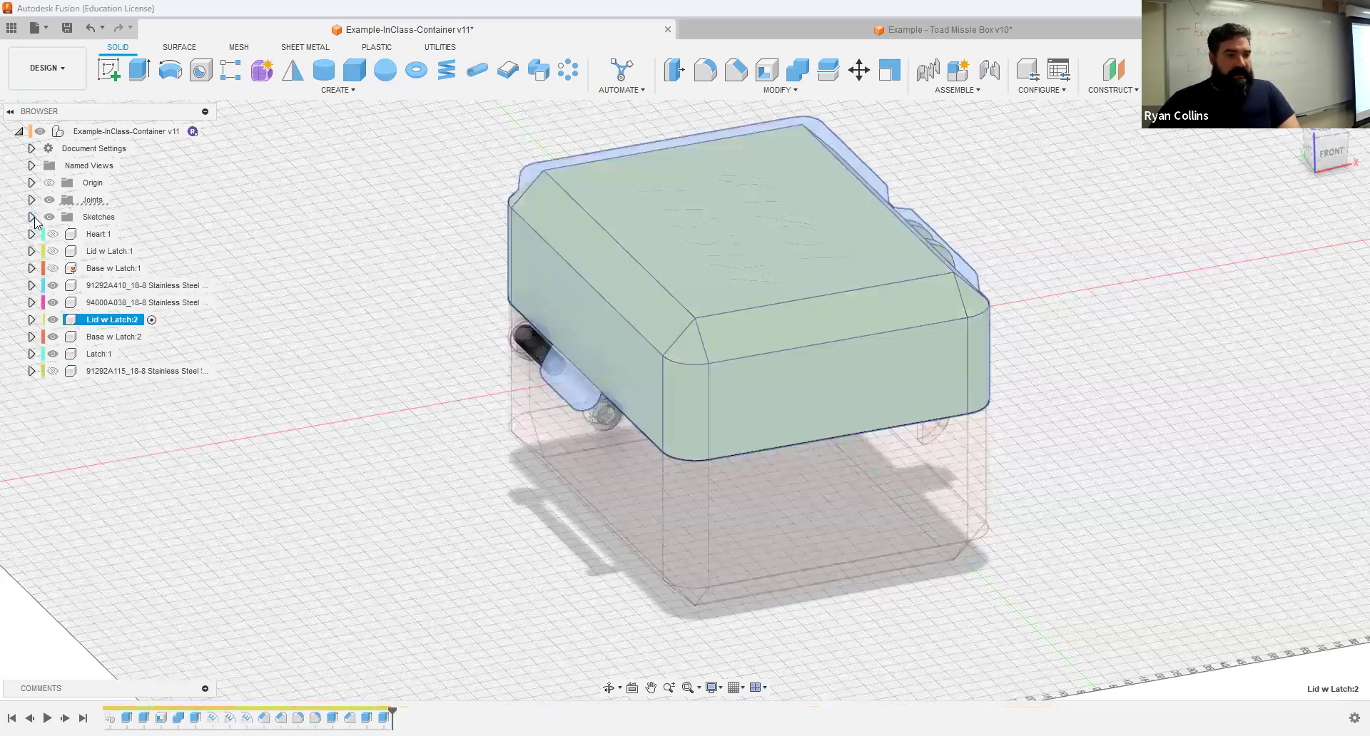
click(31, 217)
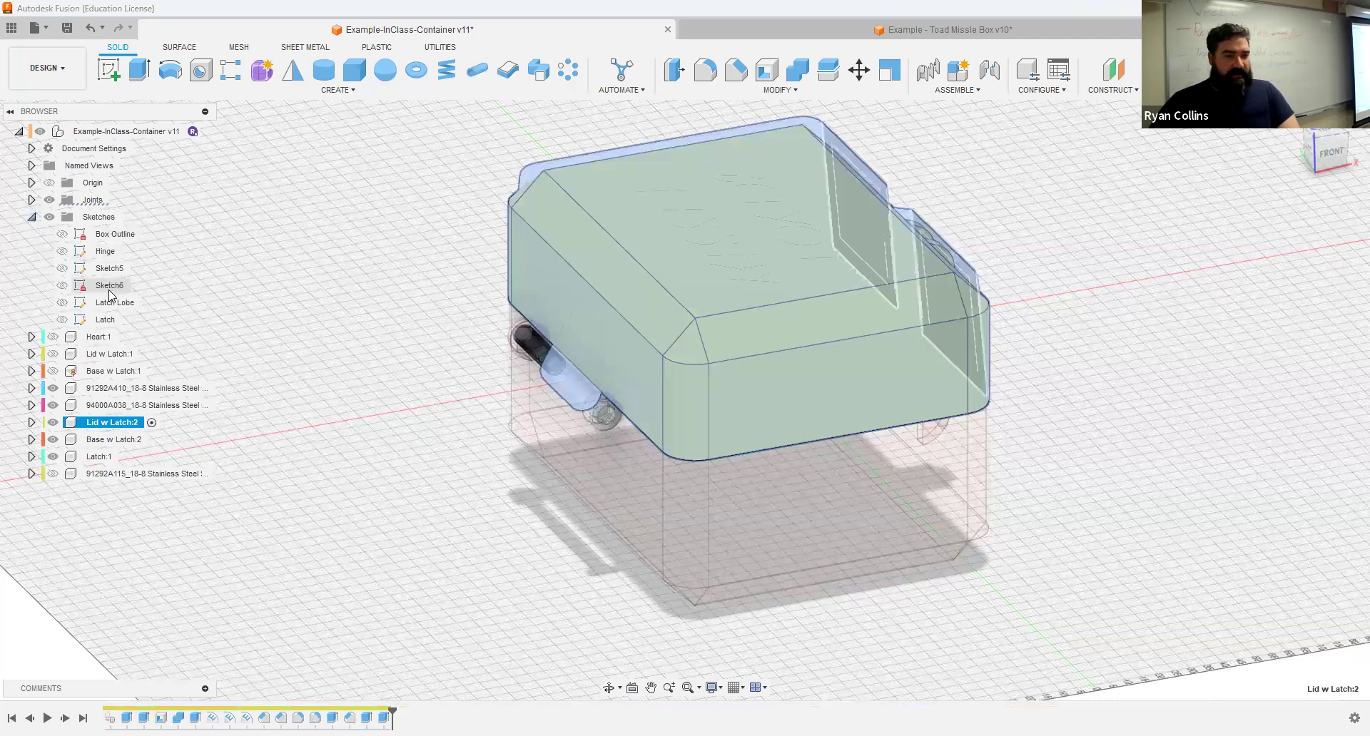
click(66, 254)
click(64, 254)
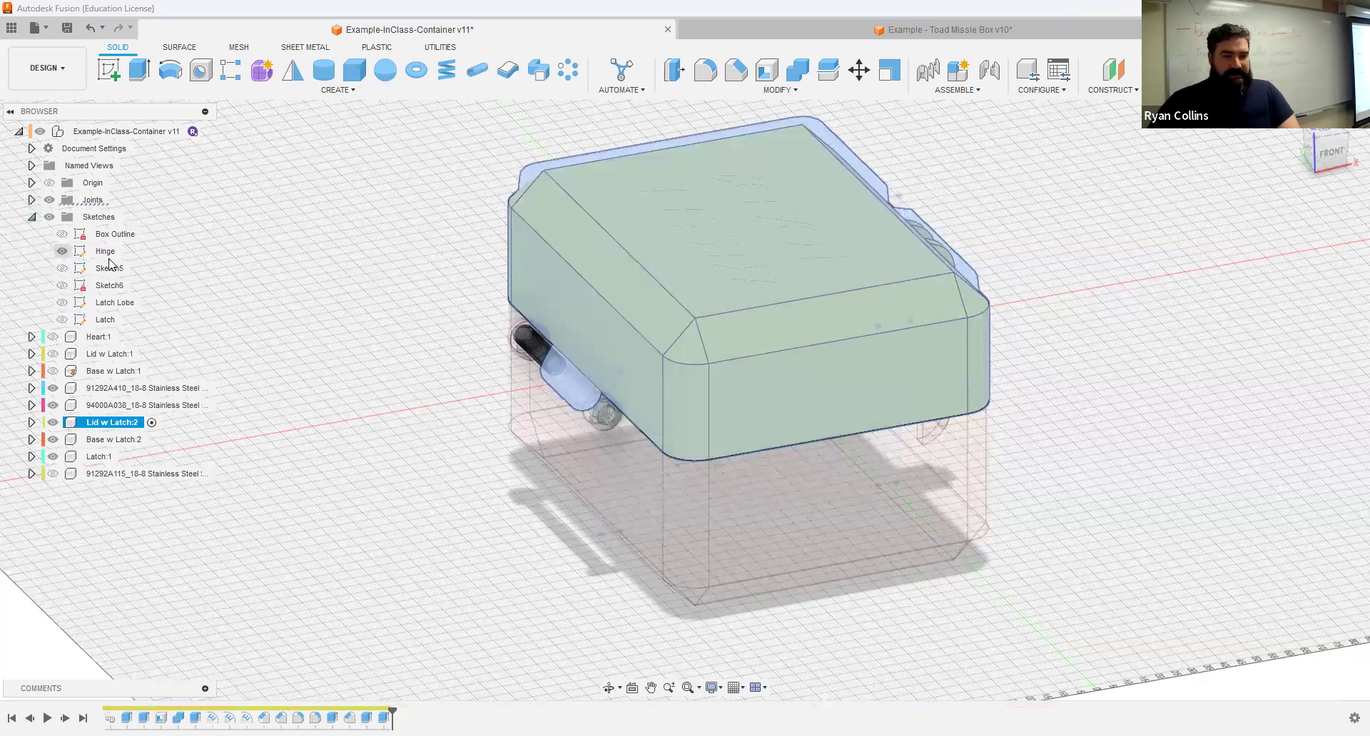
Step: Start an extrusion and select the three lid-side hinge profiles around the hinge screw
click(327, 364)
mouse_move(586, 363)
shift+middle_down()
mouse_move(569, 364)
mouse_move(607, 344)
shift+middle_up()
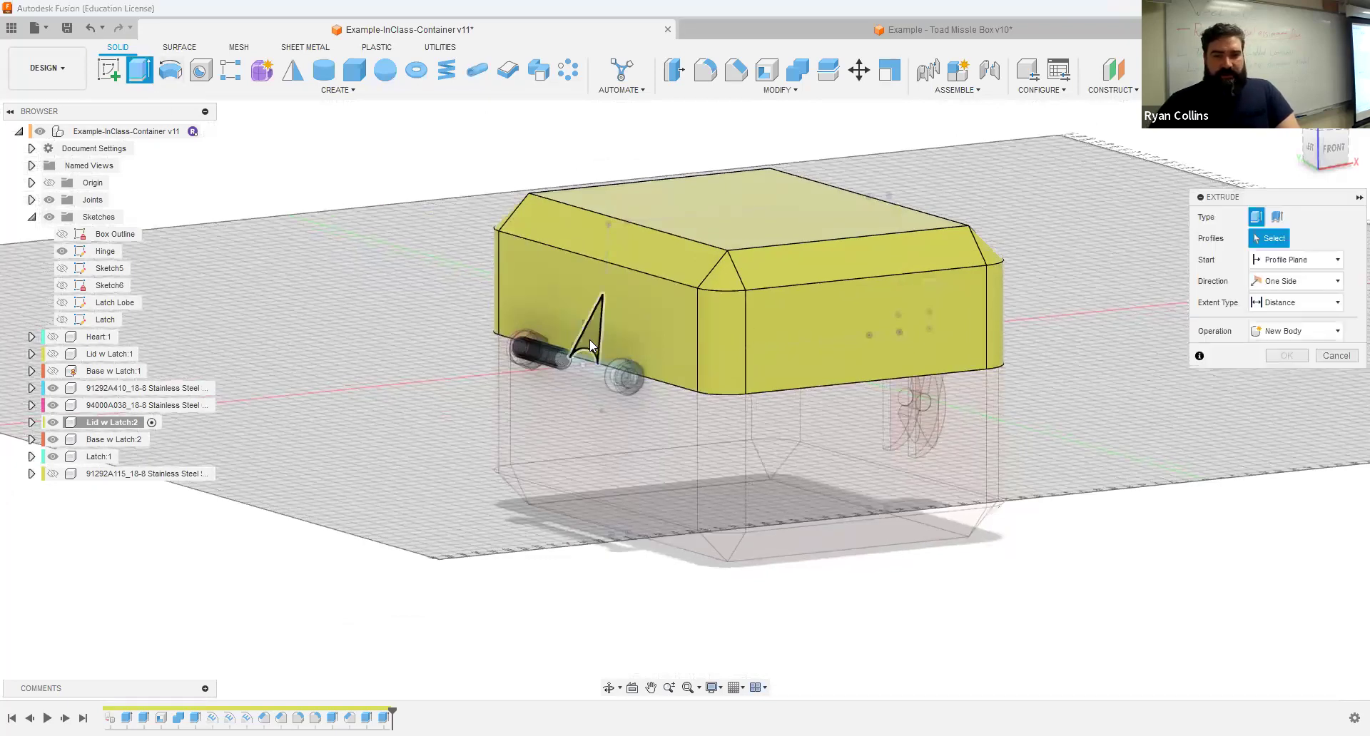
click(579, 368)
scroll(579, 368, up, 3)
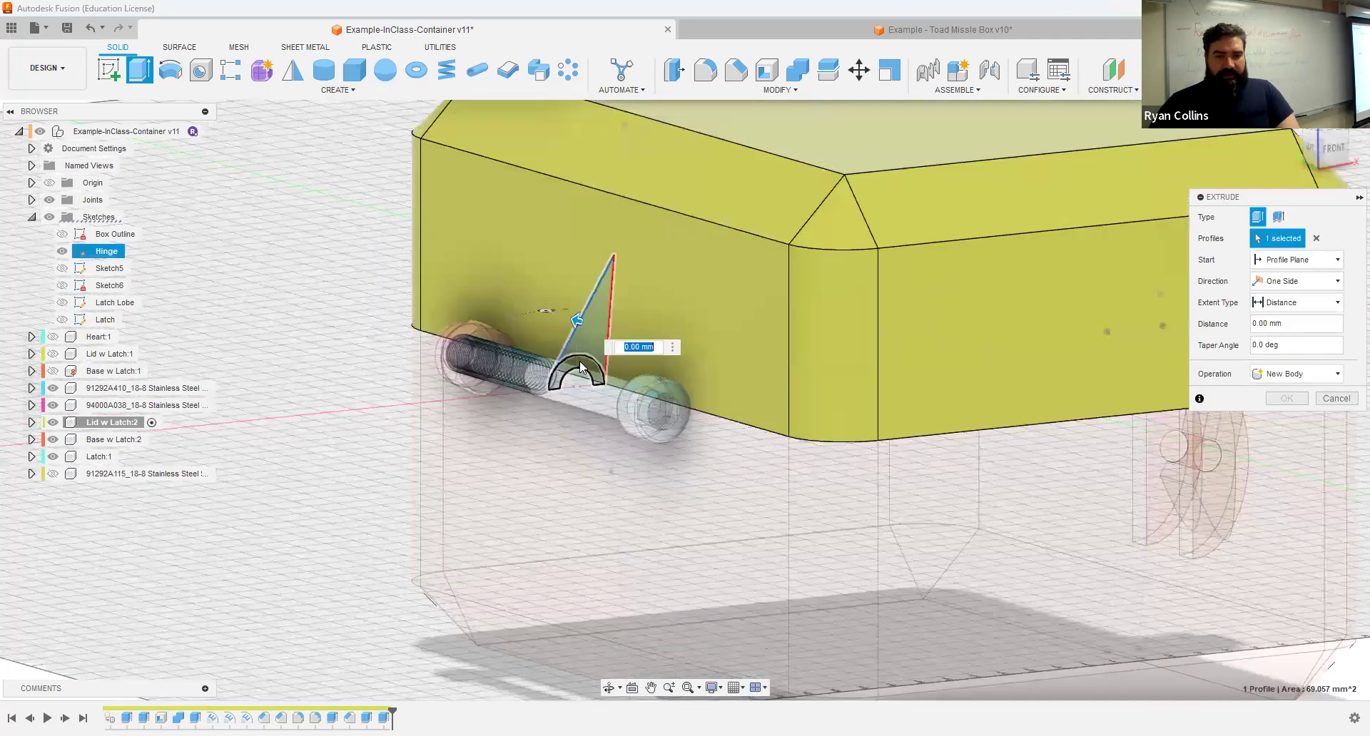
click(590, 400)
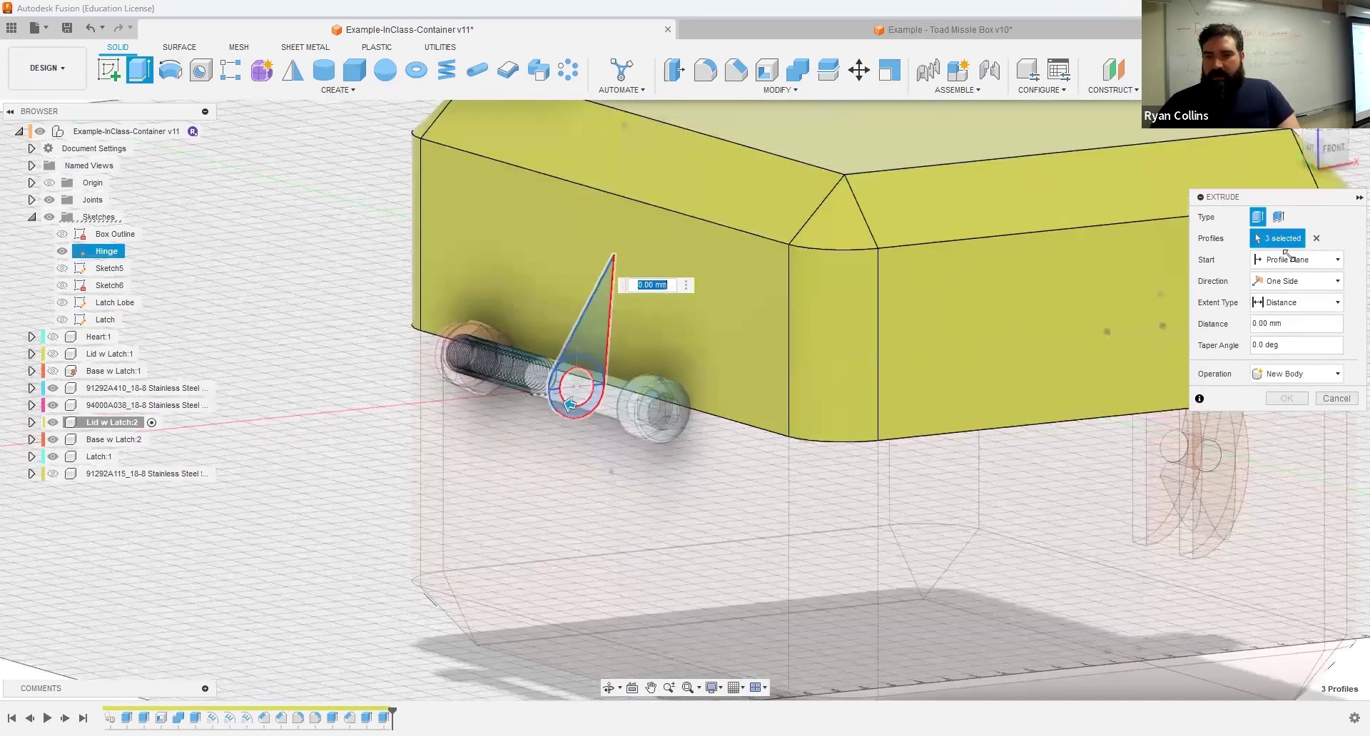
Step: Extrude the lid hinge profiles symmetrically to a whole length of 30 mm and join them to the lid
click(1291, 281)
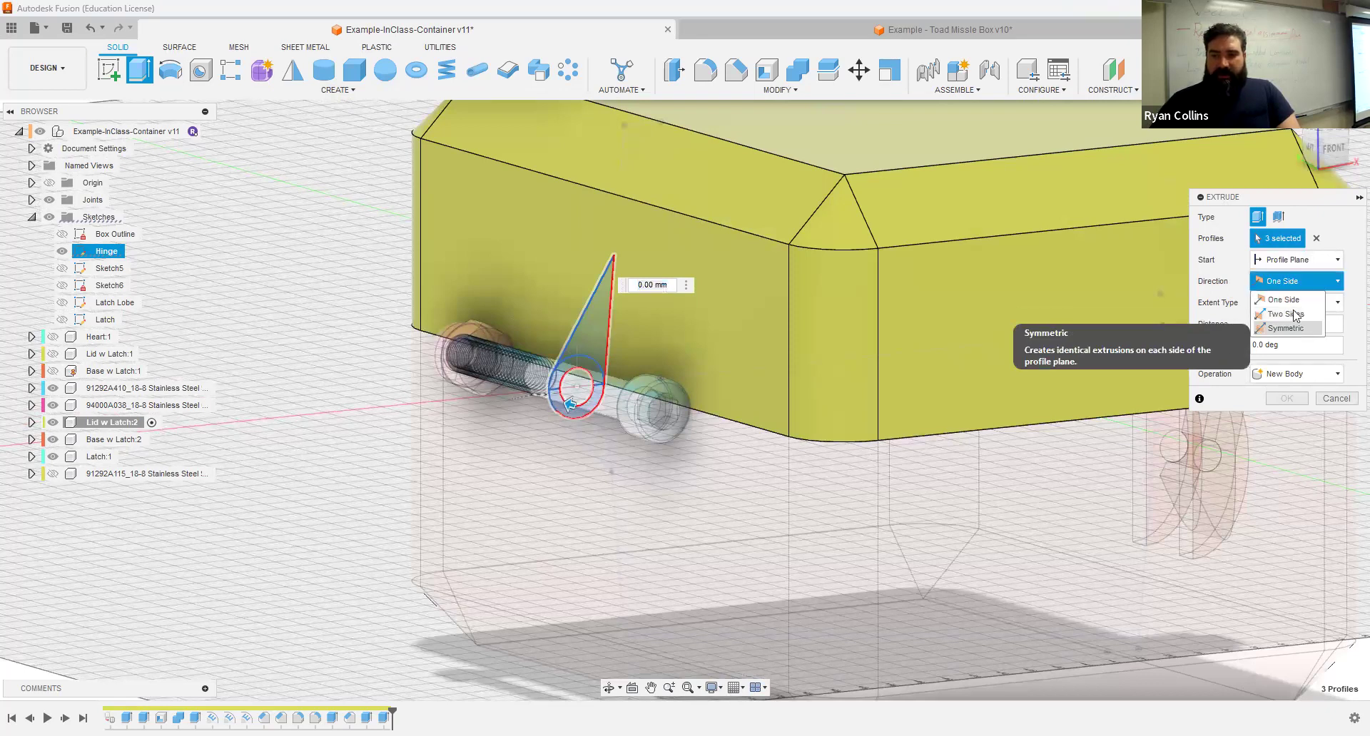
click(1288, 328)
click(1284, 325)
click(1292, 346)
text(10)
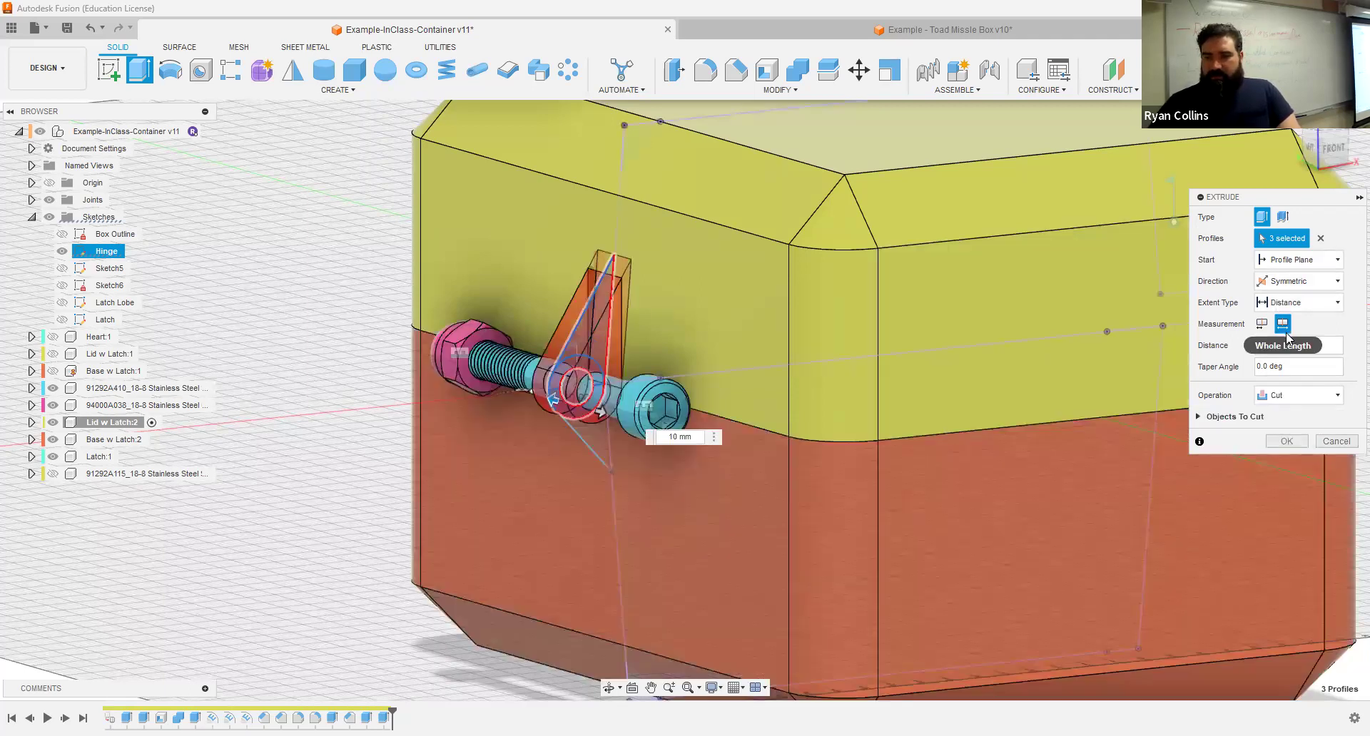
drag(1314, 343, 1236, 348)
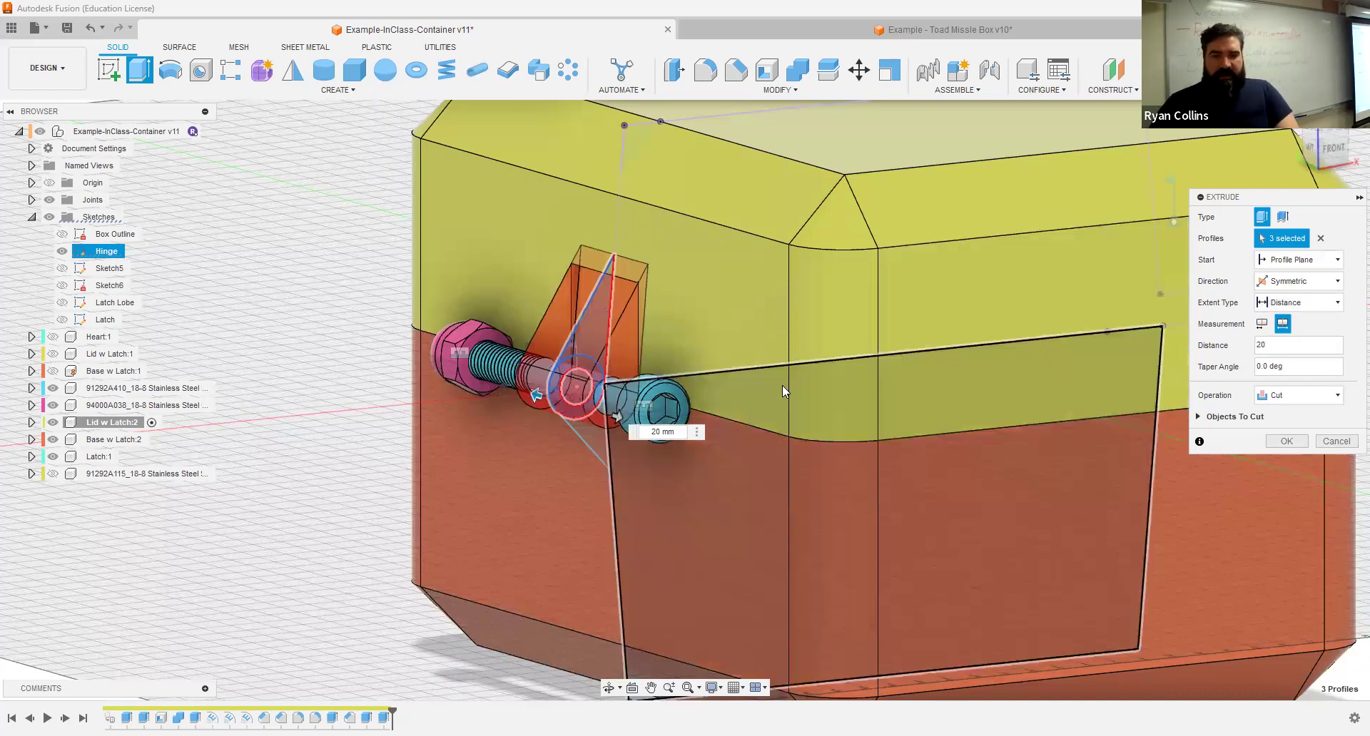
shift+middle_drag(856, 391, 915, 353)
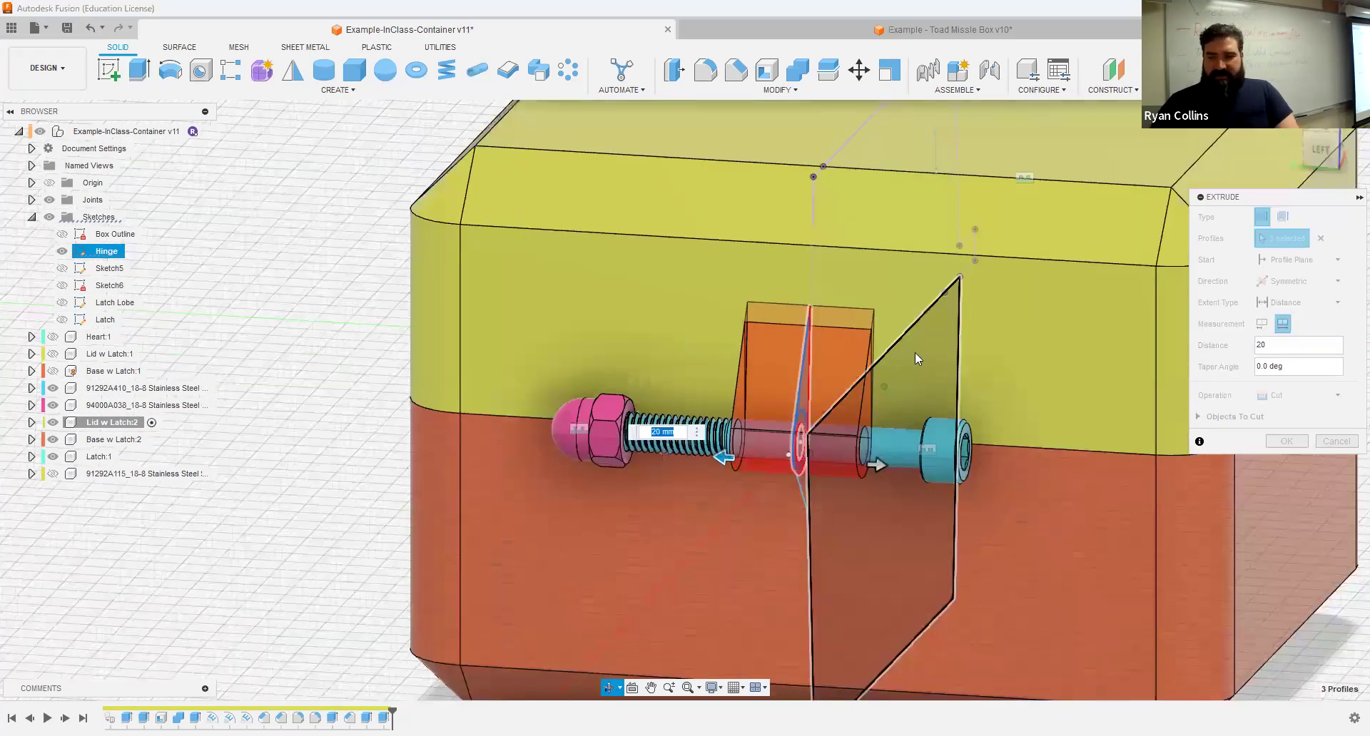
double_click(1283, 344)
text(30)
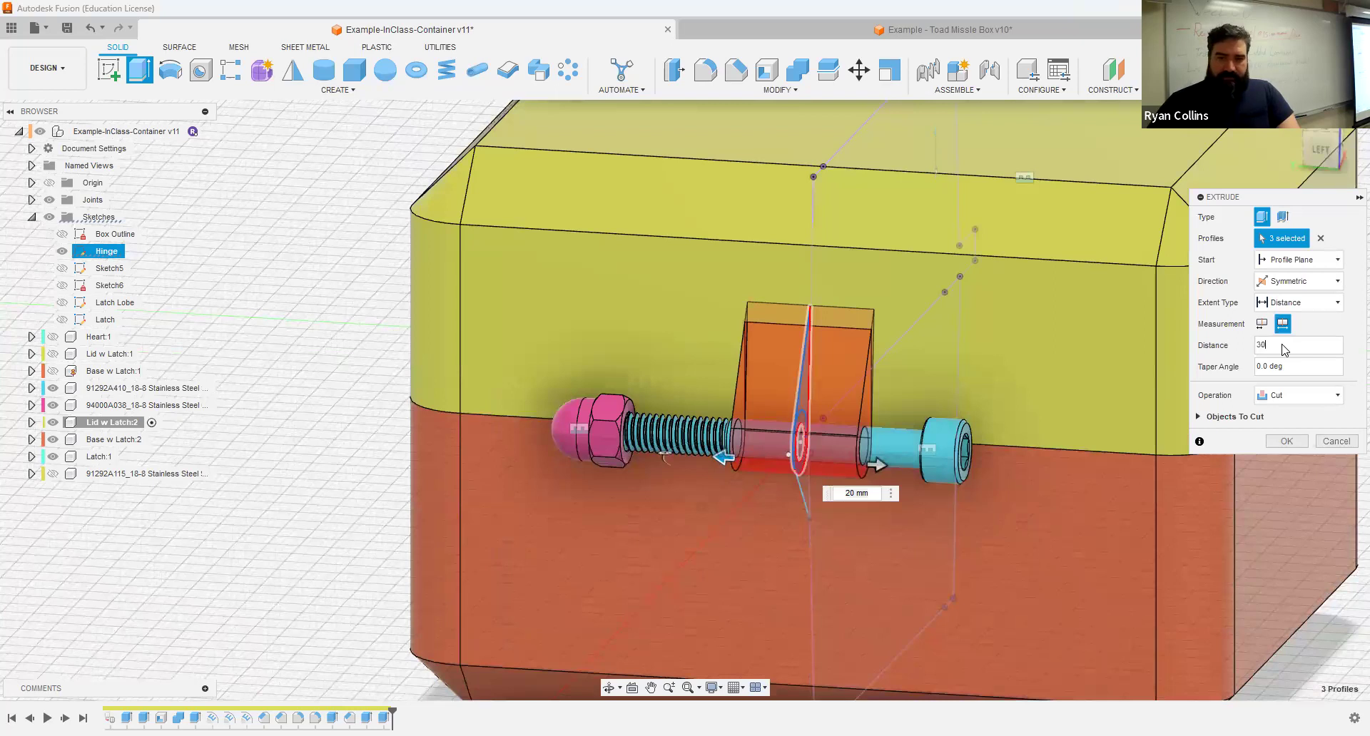
click(1297, 400)
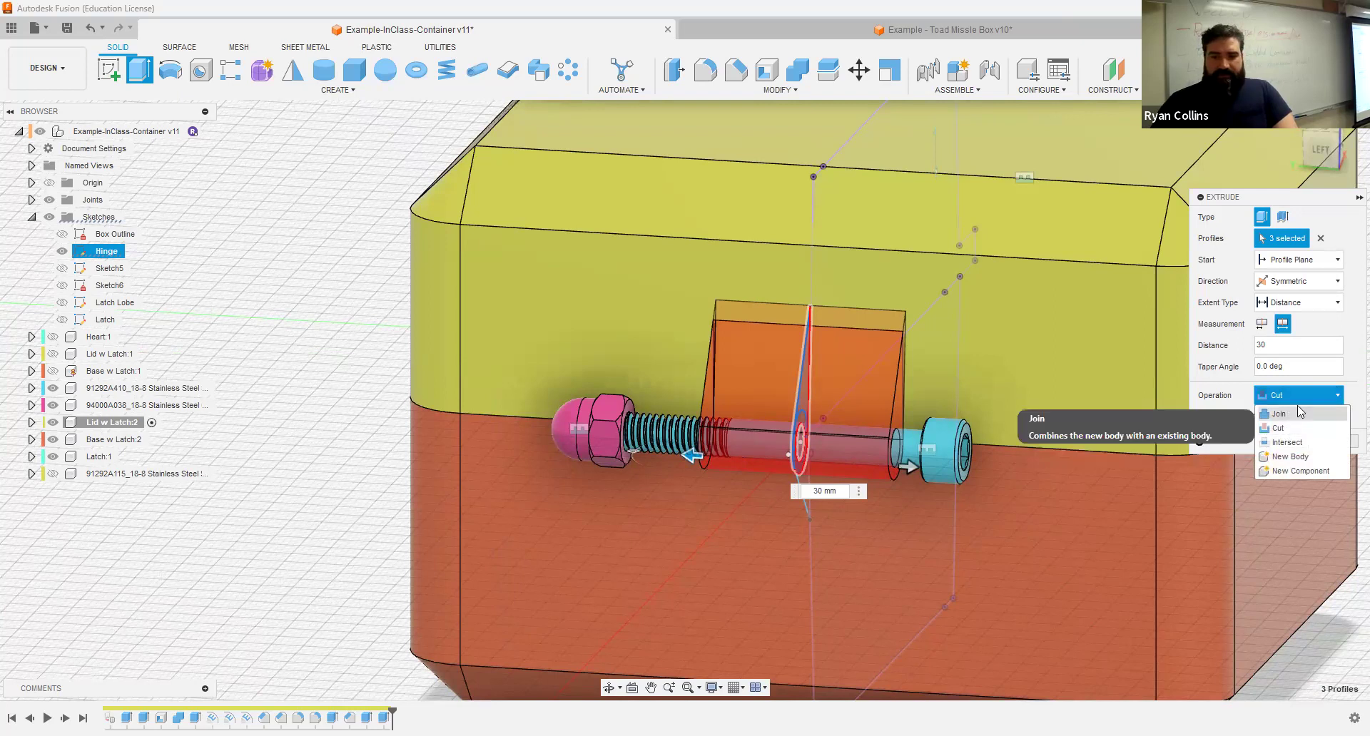
click(1281, 414)
click(1286, 421)
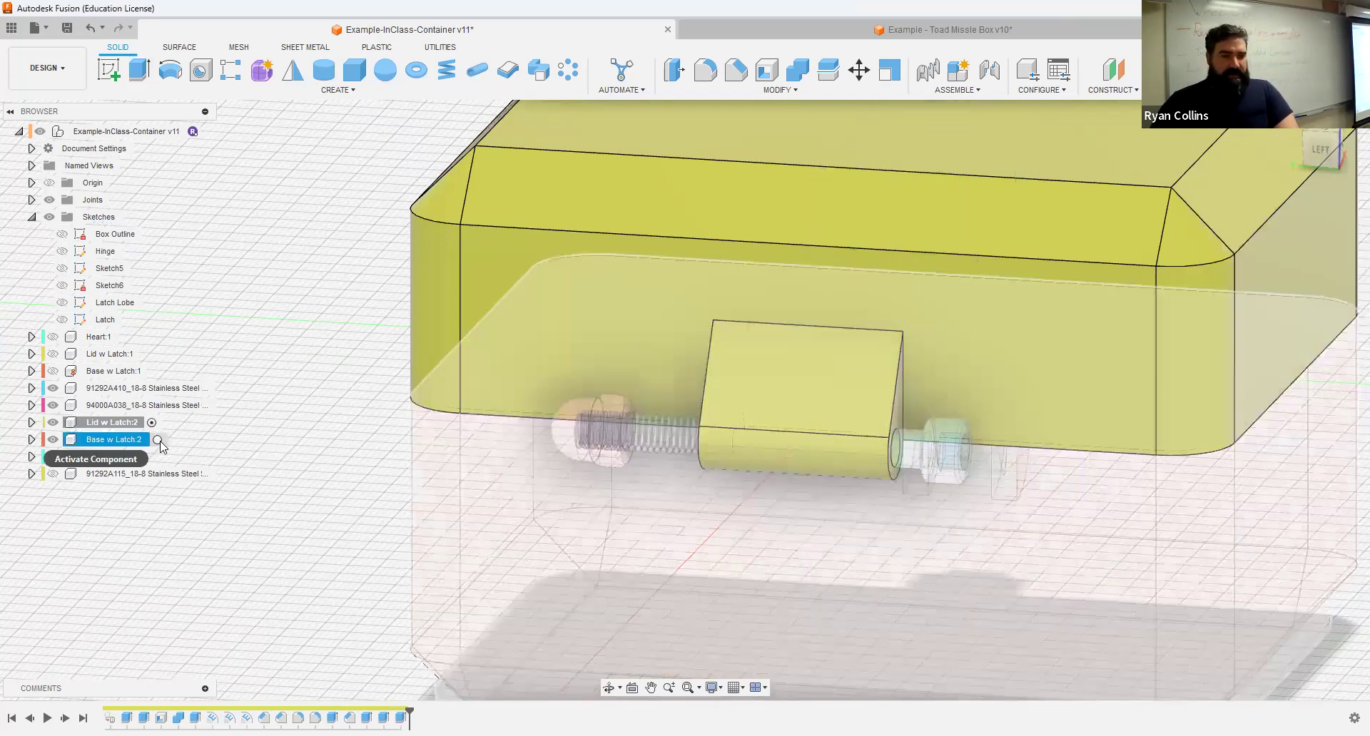
Step: Activate the Base w Latch:2 component, show the Hinge sketch, and select the three base-side hinge profiles for an extrusion
click(157, 440)
shift+drag(865, 425, 711, 404)
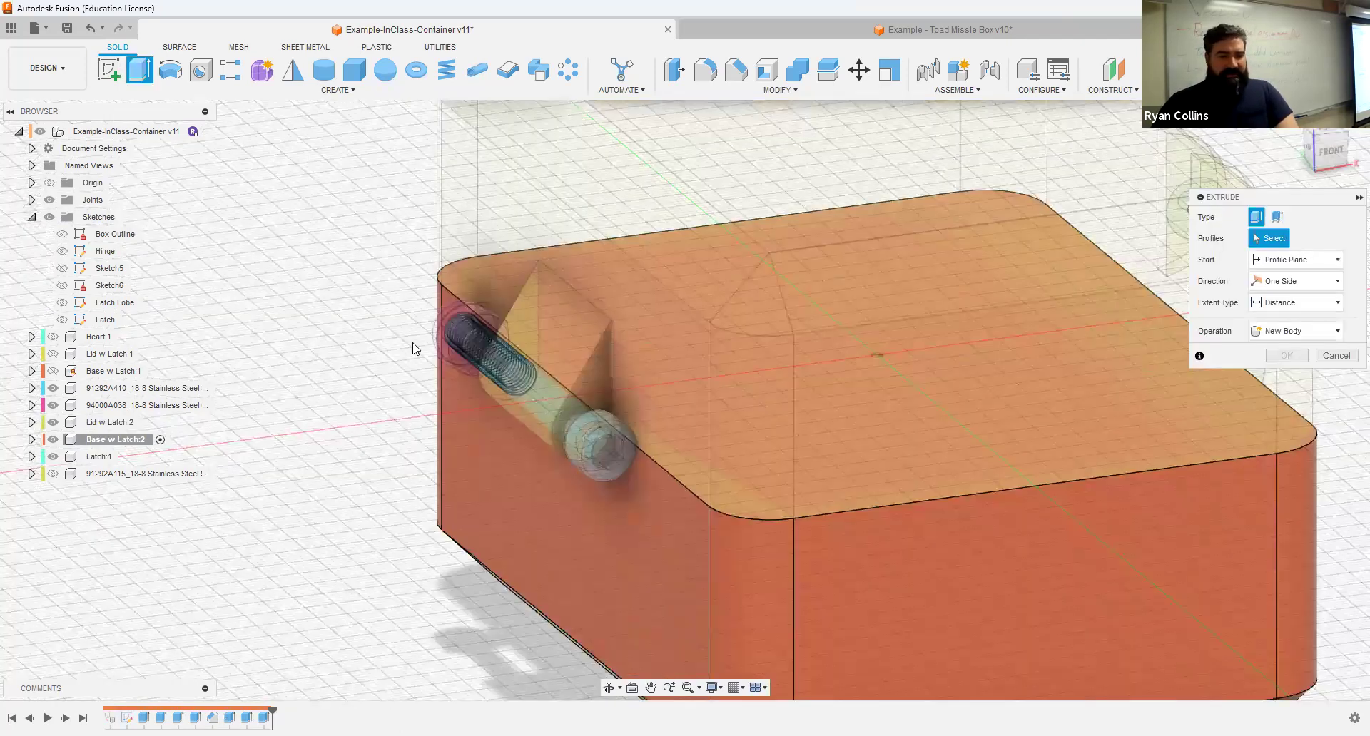
click(53, 423)
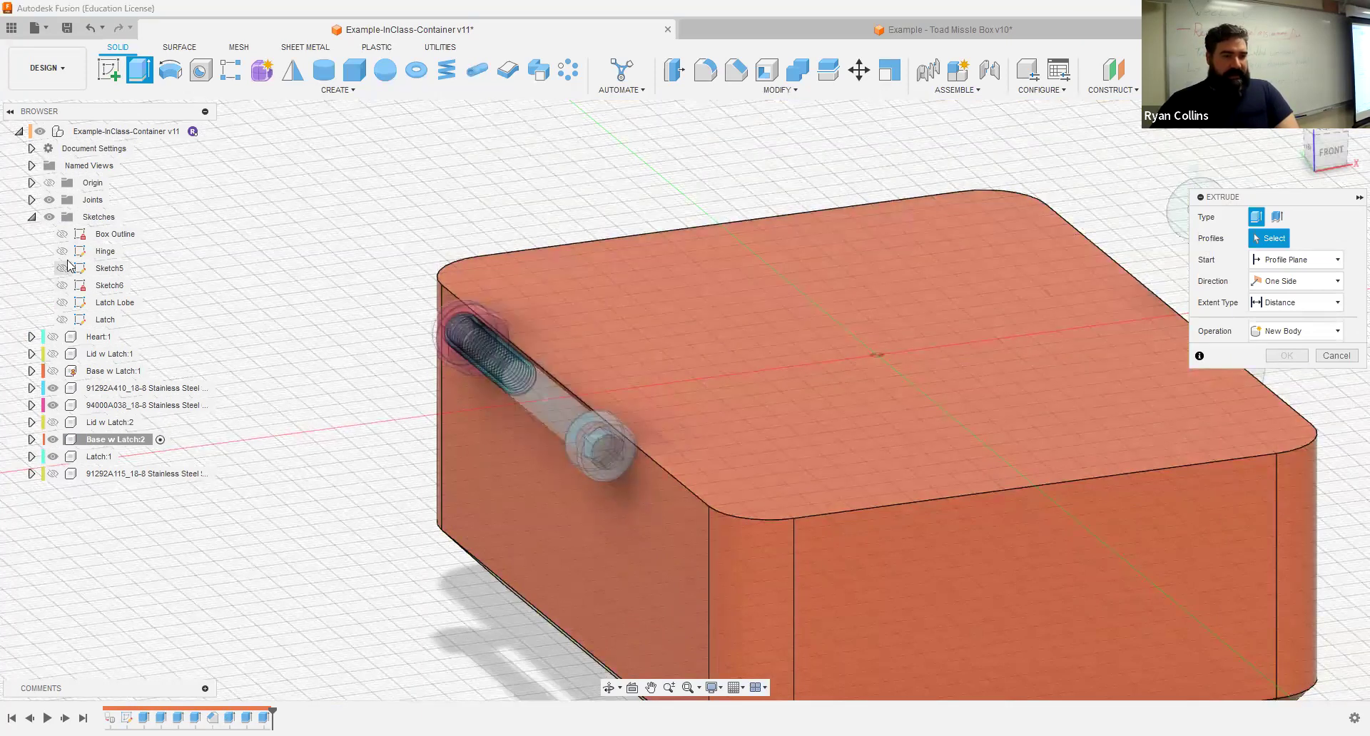
click(62, 252)
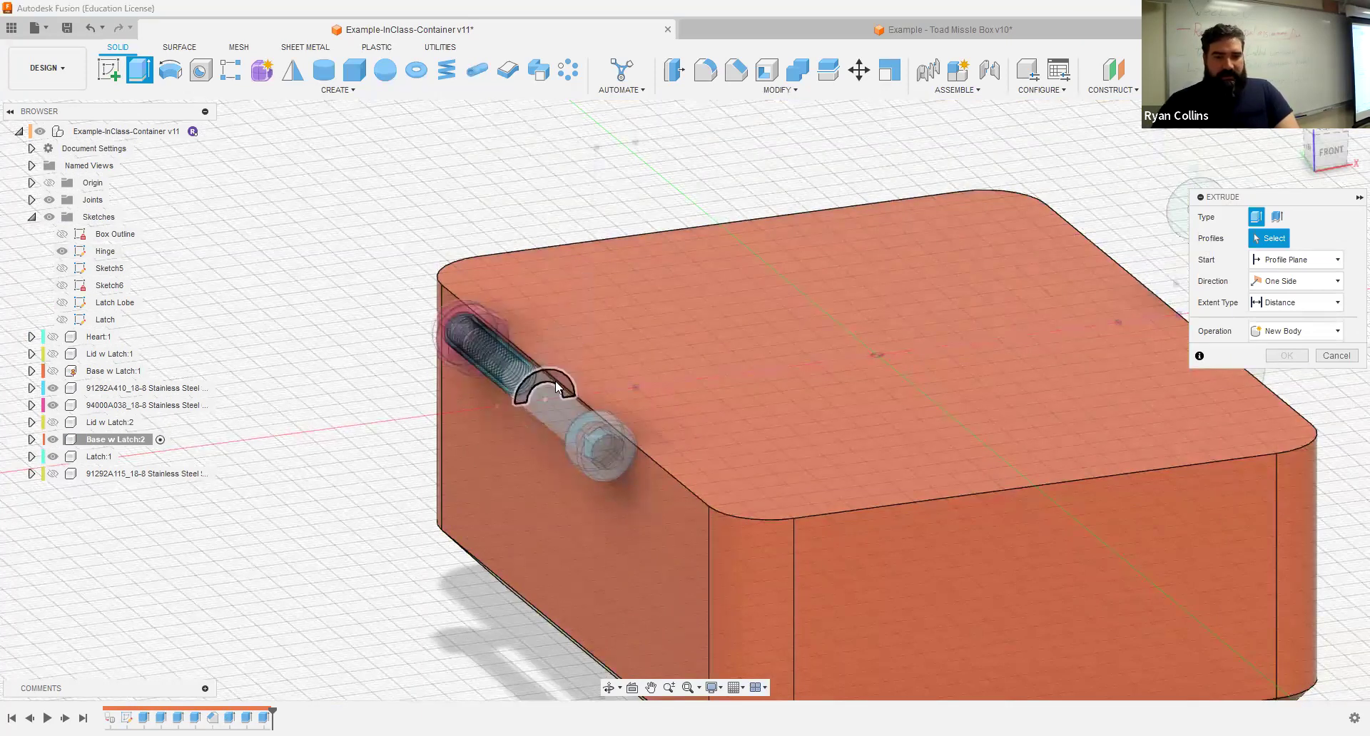
click(548, 433)
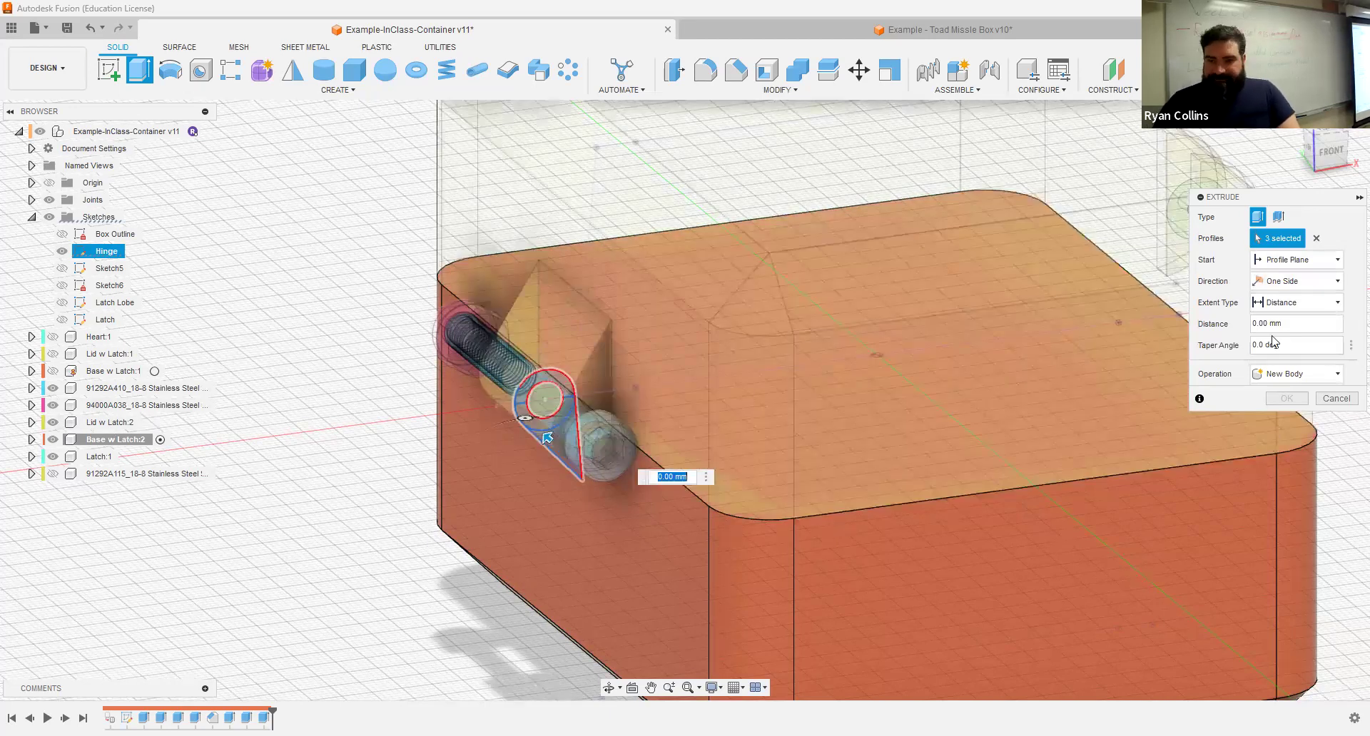
Step: Extrude the base hinge profiles -10 mm outward from the lid knuckle's screw-head-side face and join them to the base
click(1291, 261)
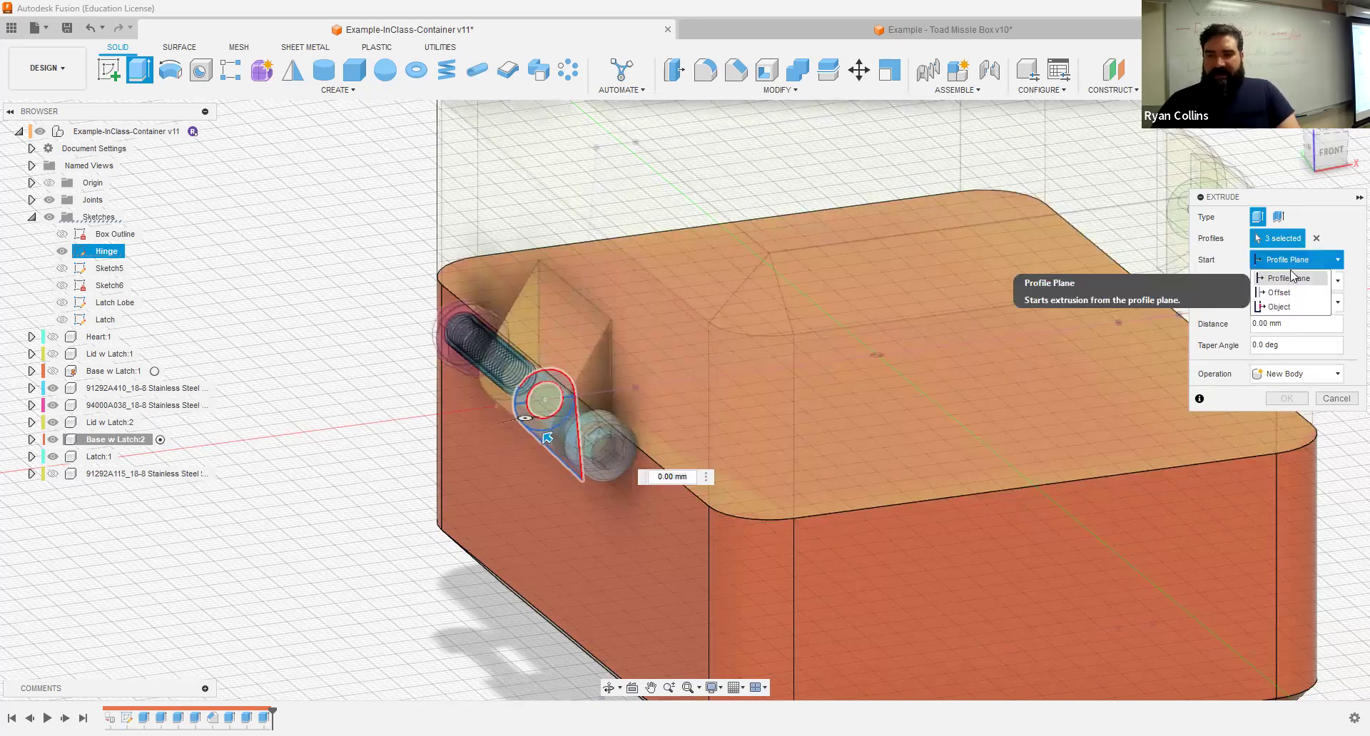
click(1288, 314)
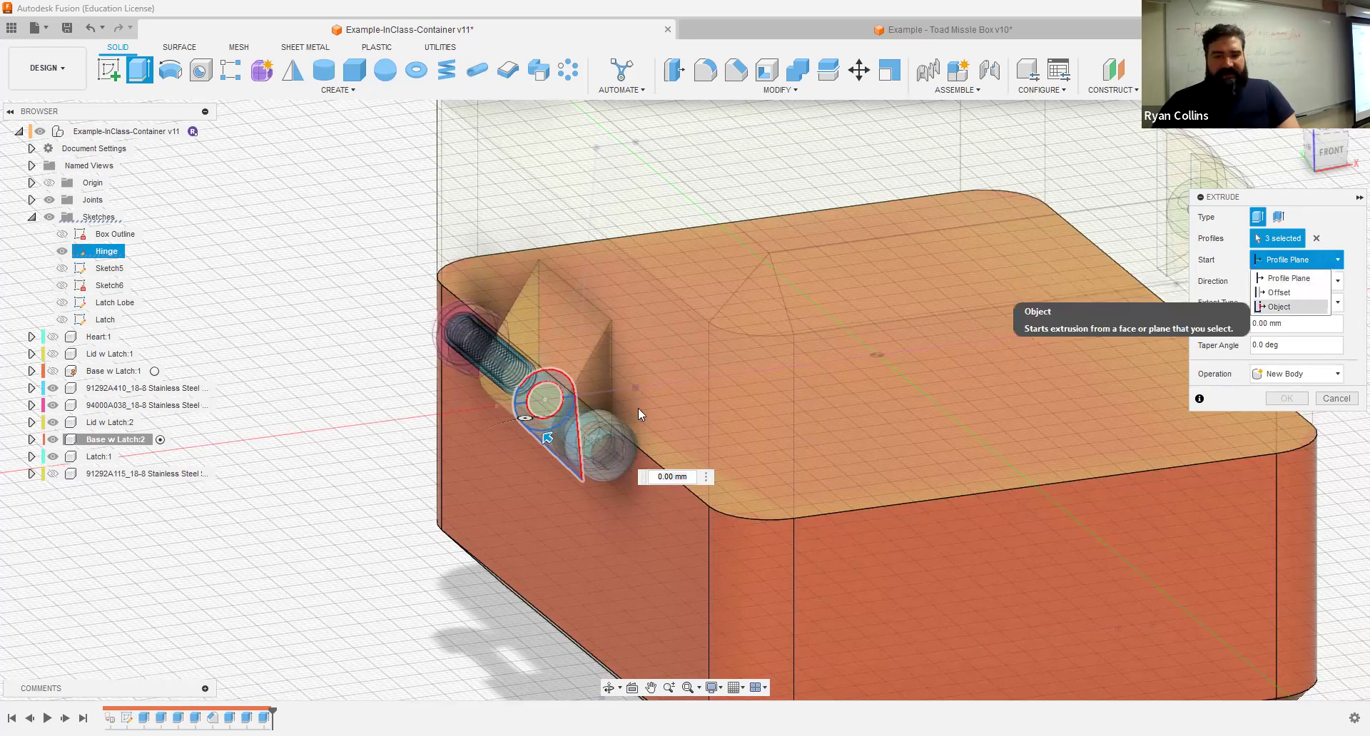
click(583, 363)
shift+middle_drag(663, 501, 708, 498)
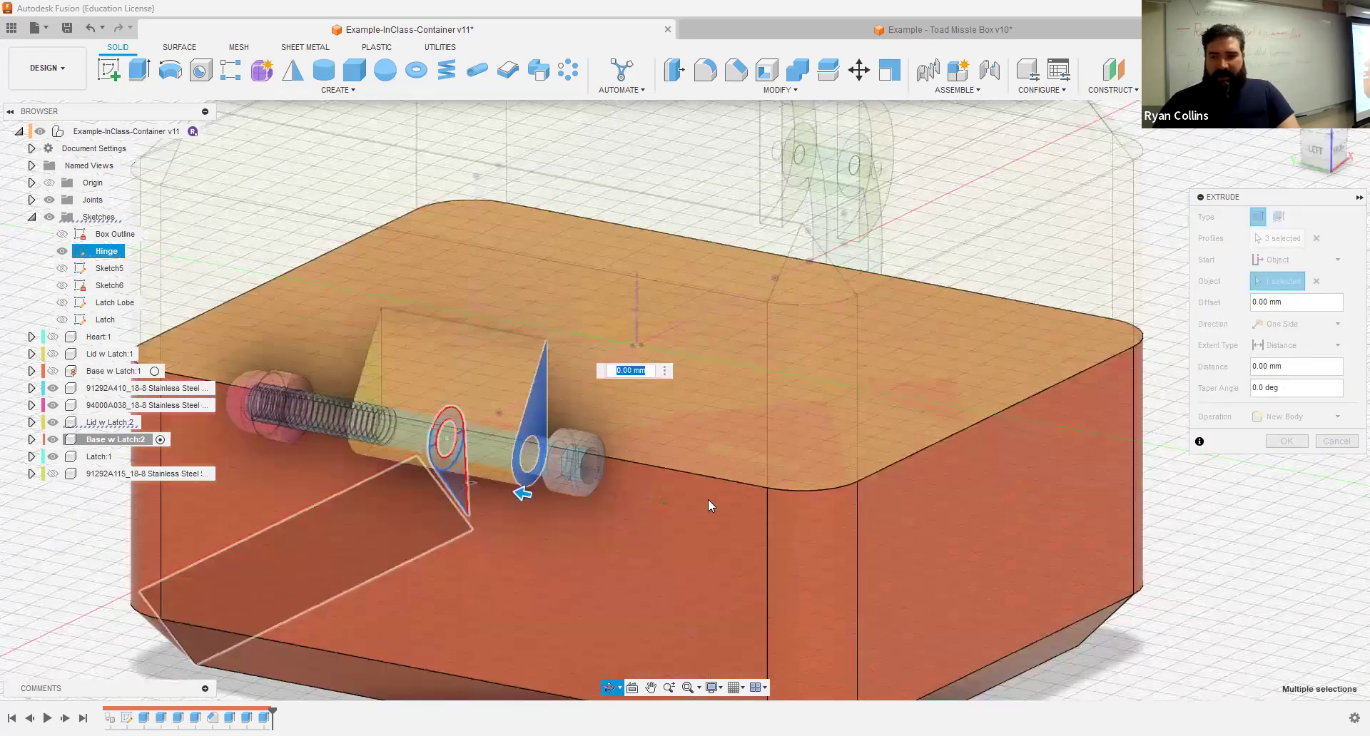
click(1312, 369)
text(10)
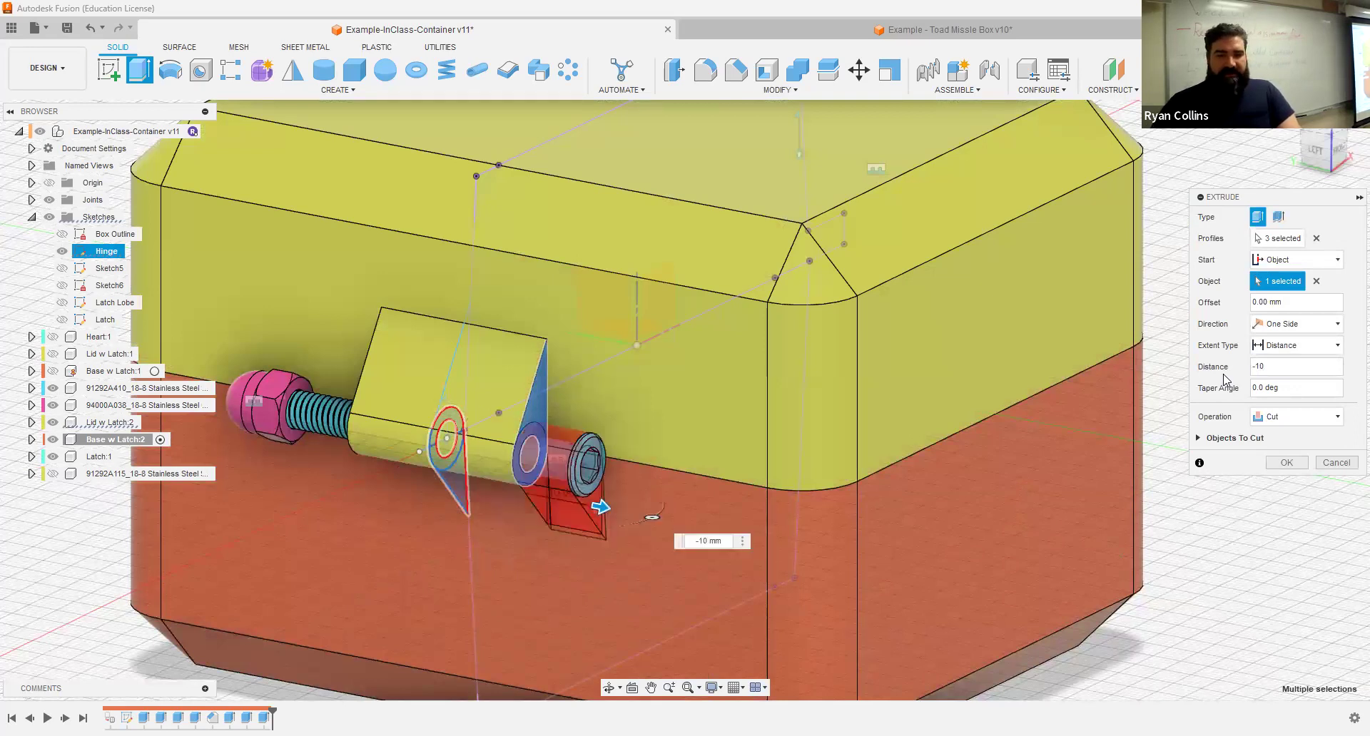
click(1304, 418)
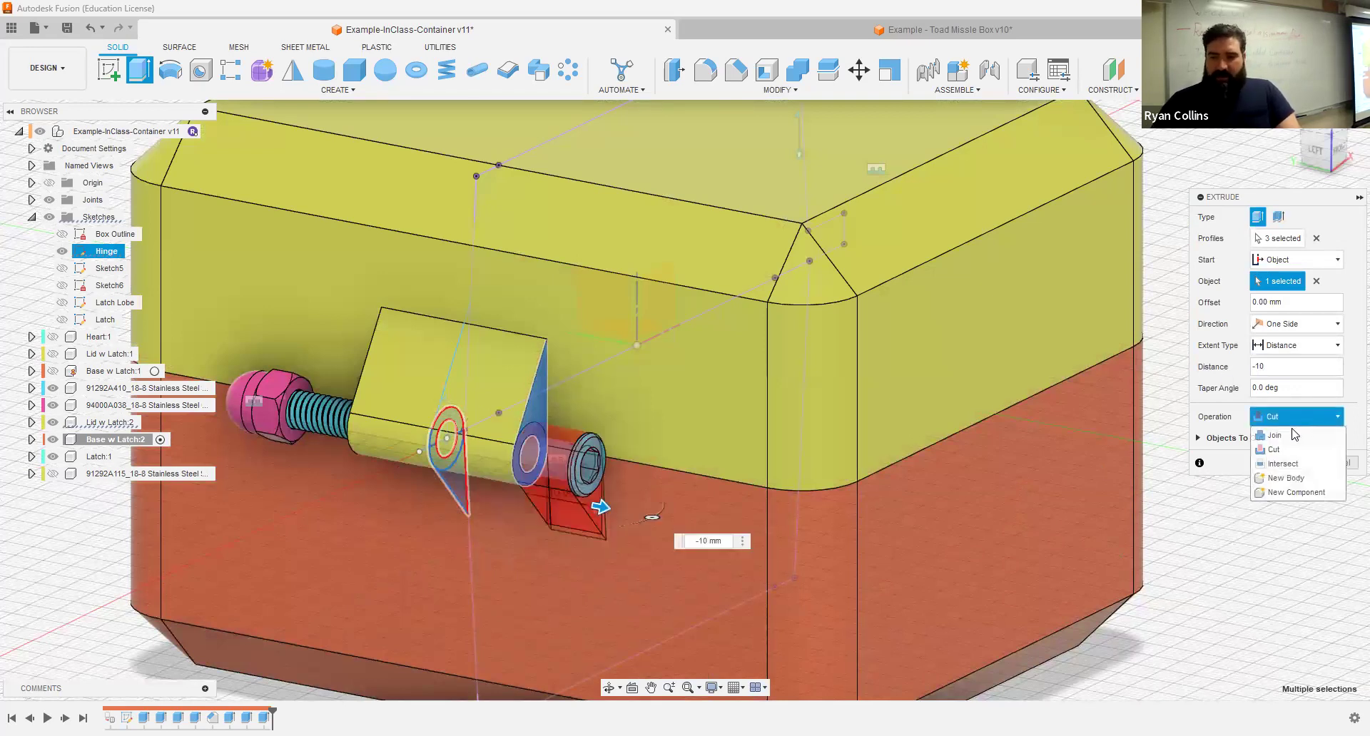
click(1275, 436)
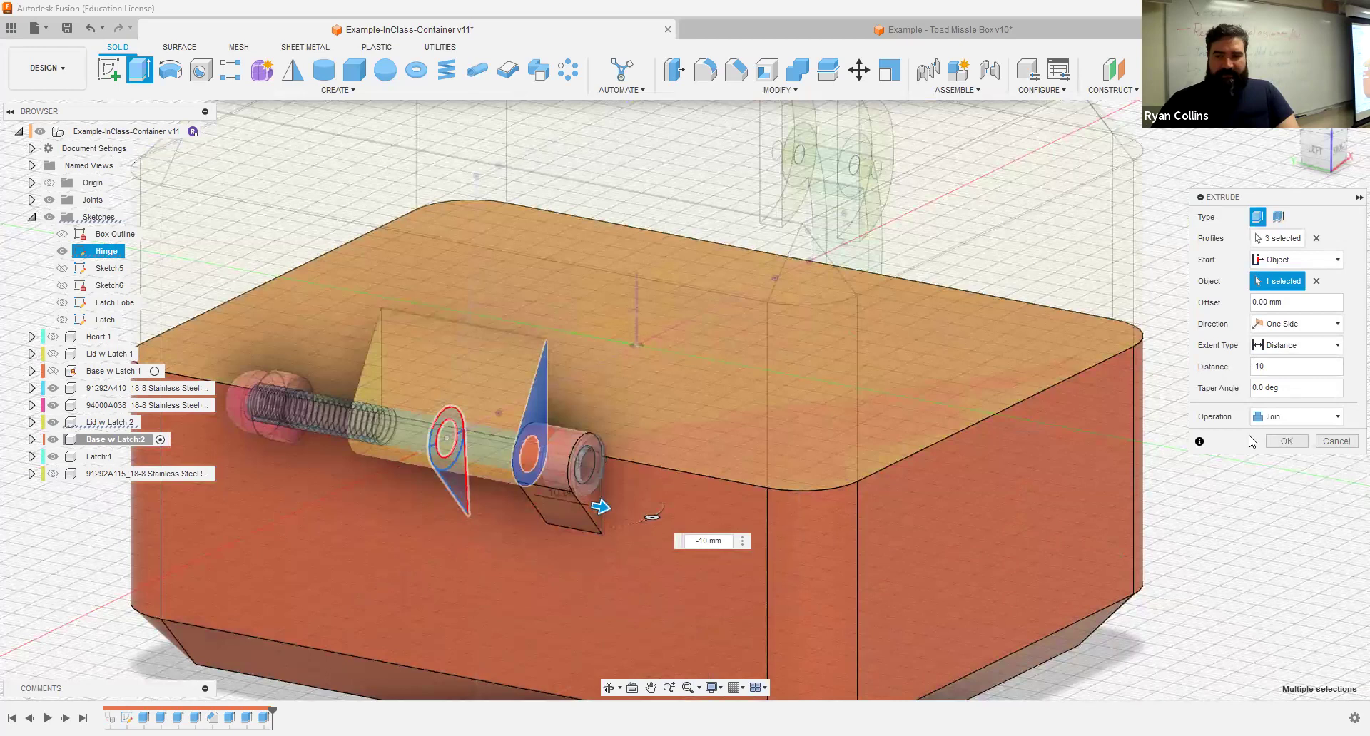
click(1291, 441)
Step: Extrude the three base hinge profiles 10 mm starting from the lid knuckle's nut-side face and join them to the base
shift+middle_drag(604, 508, 966, 426)
right_click(966, 427)
click(974, 378)
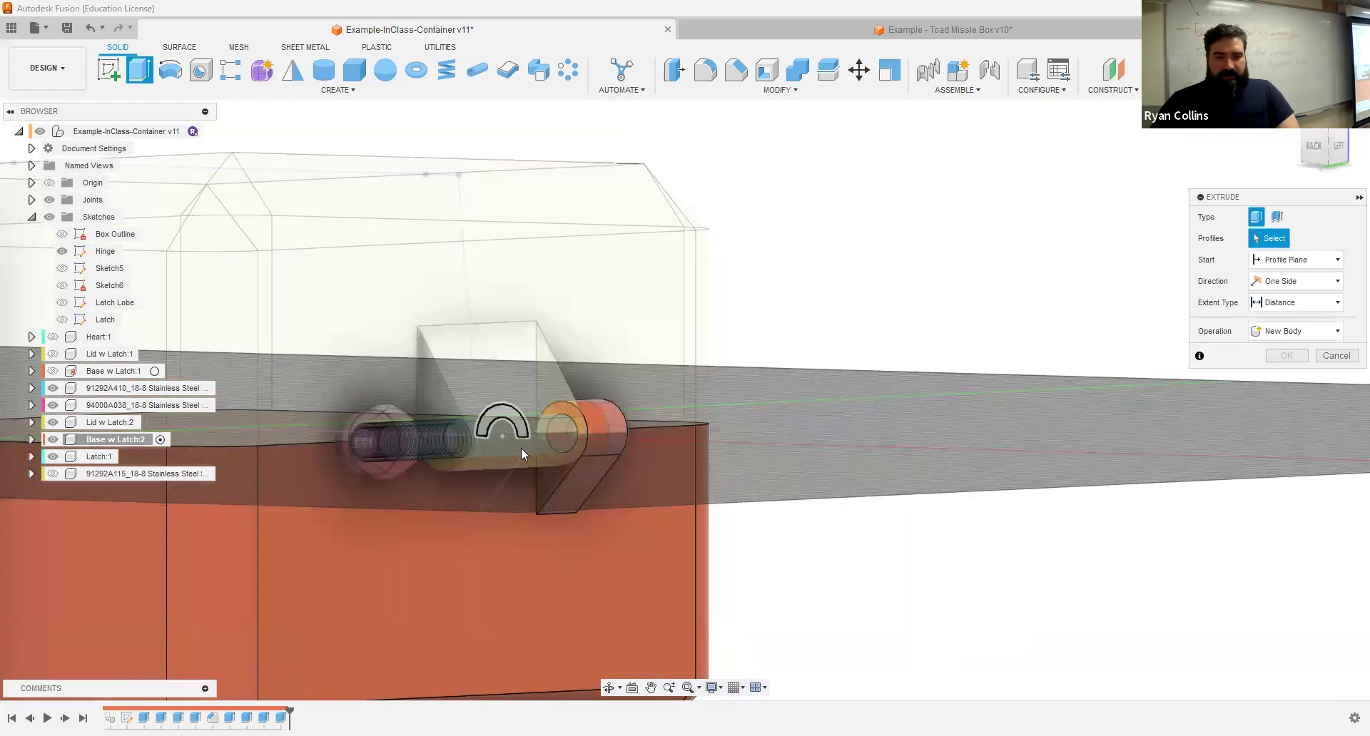
click(497, 481)
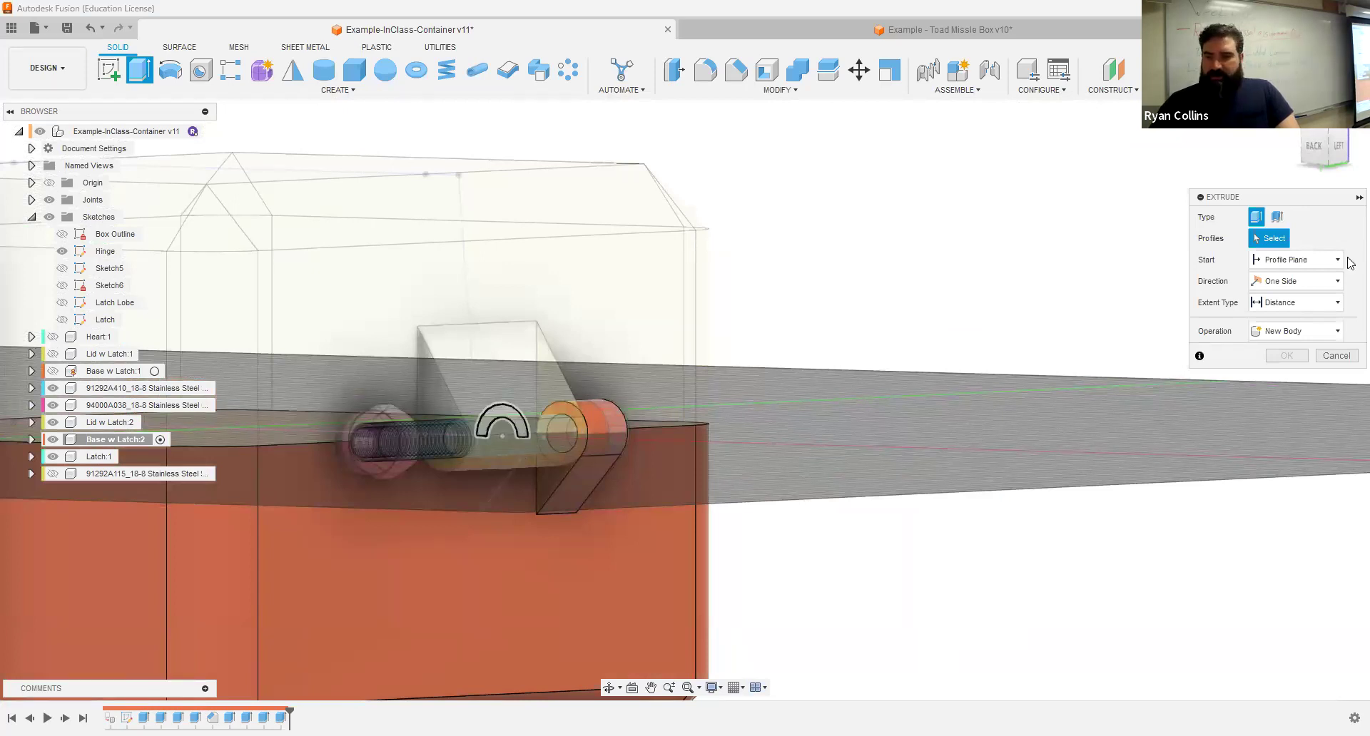
click(1311, 262)
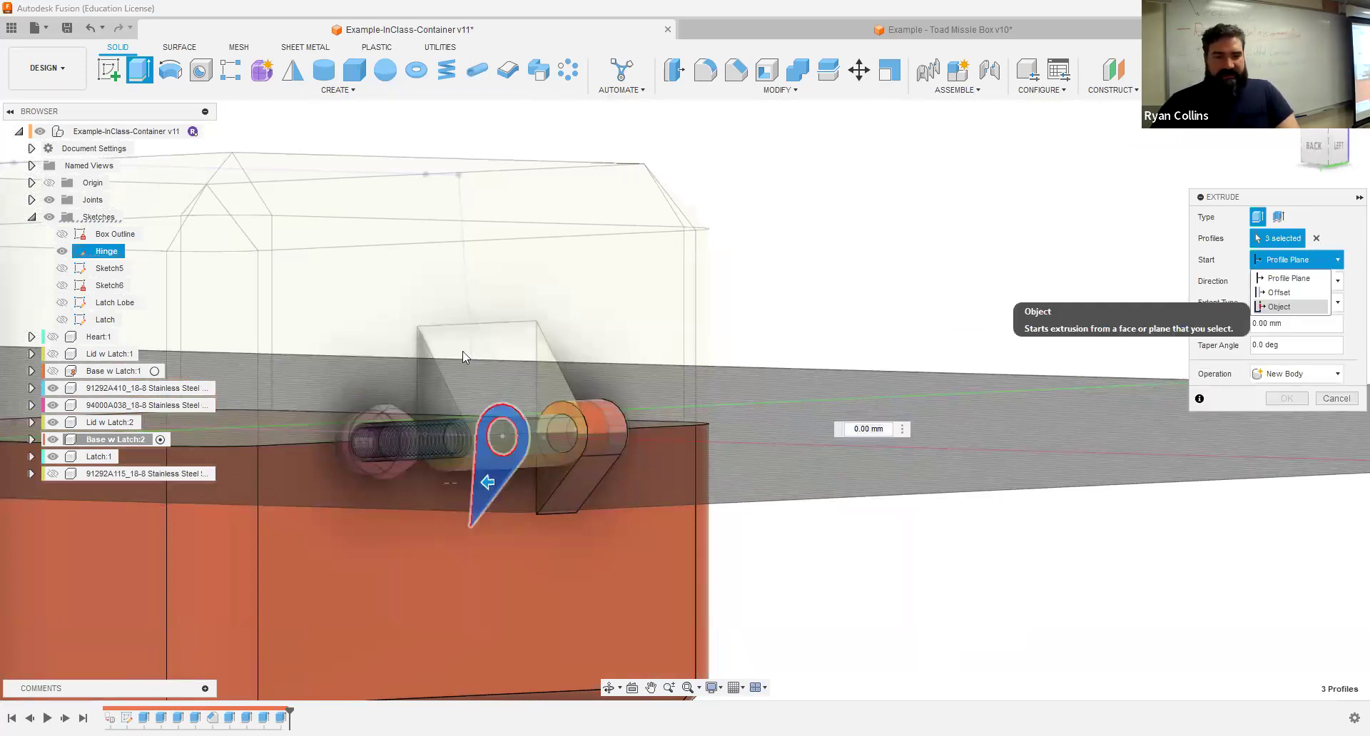
click(1288, 306)
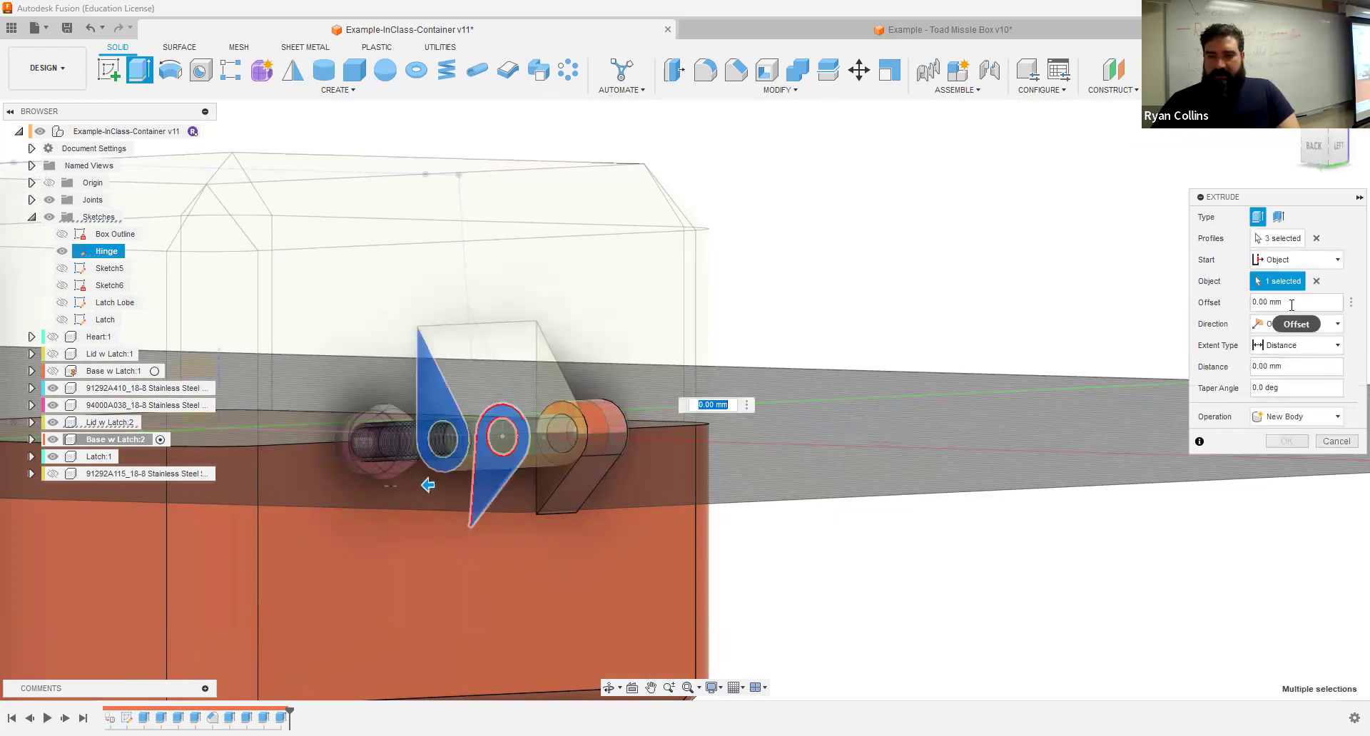
click(1307, 367)
text(10)
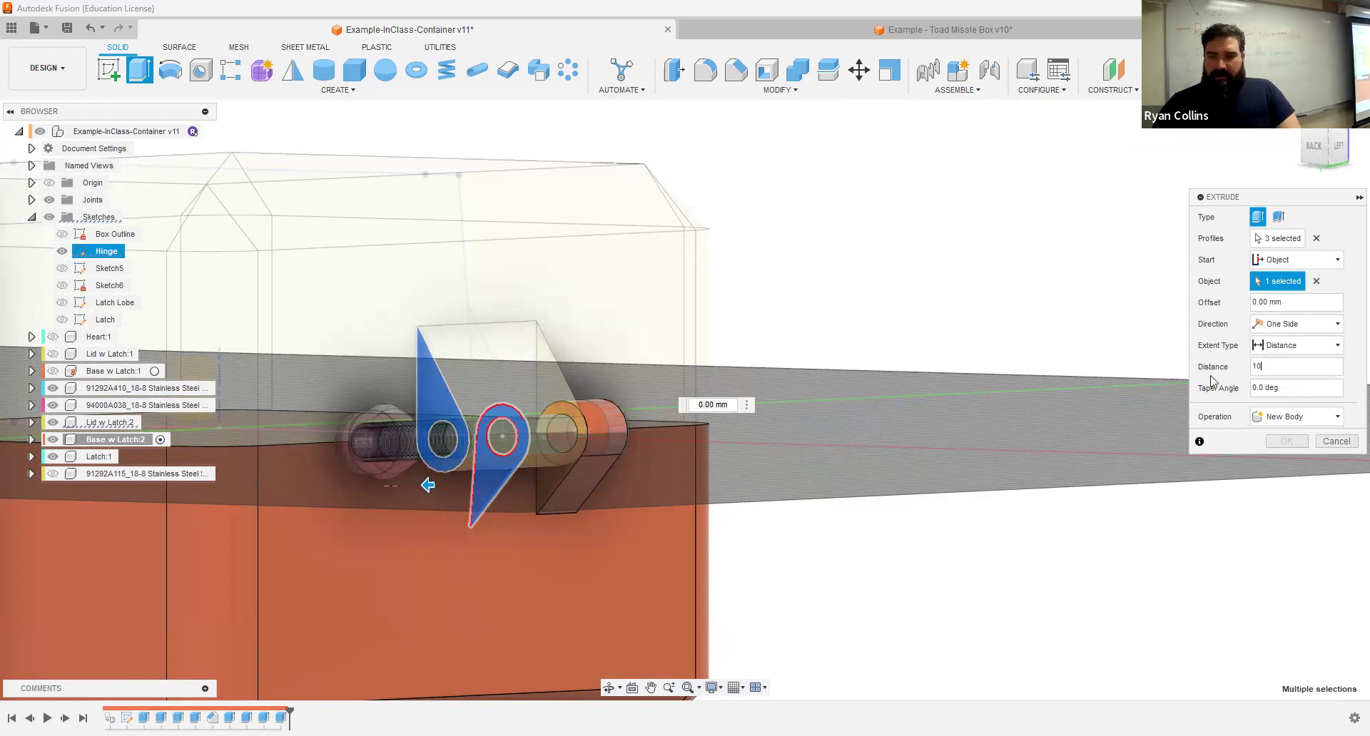
click(1284, 417)
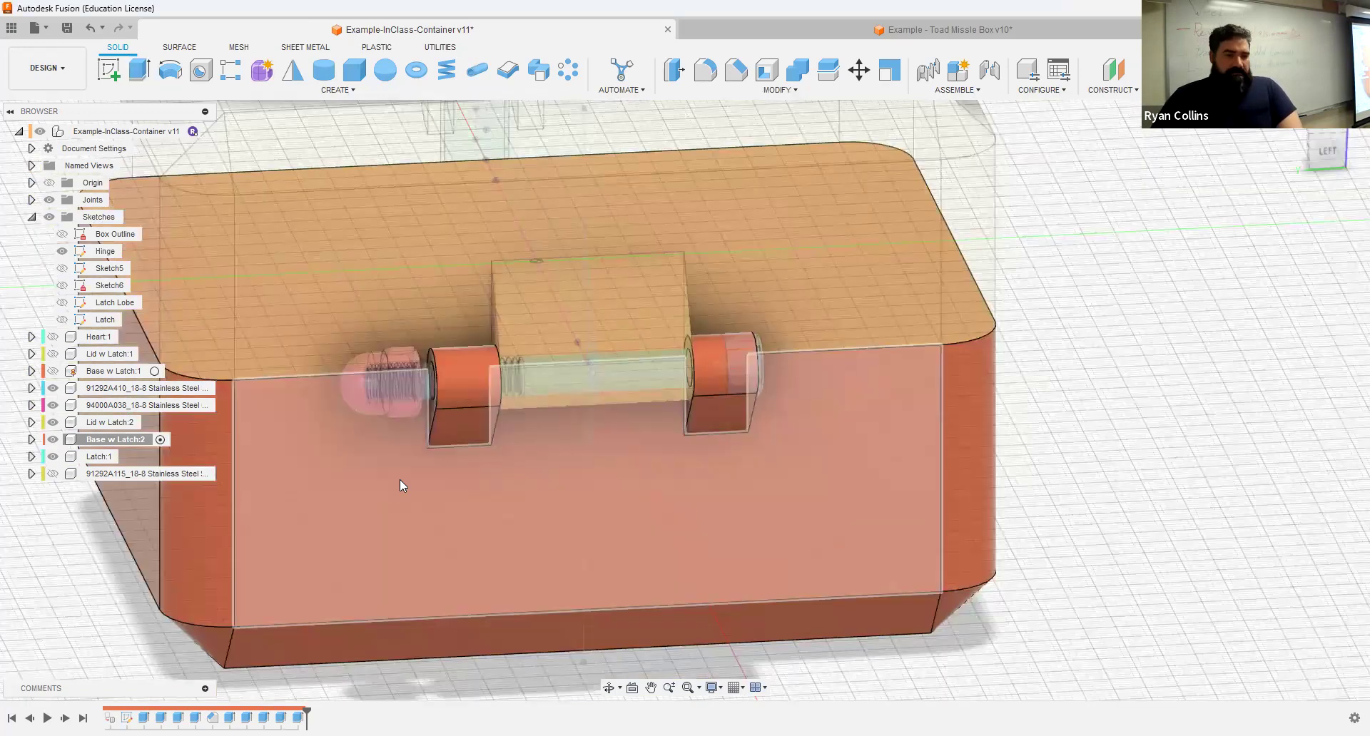
Step: Hide the hinge screw and nut components and make the top-level assembly active
click(60, 389)
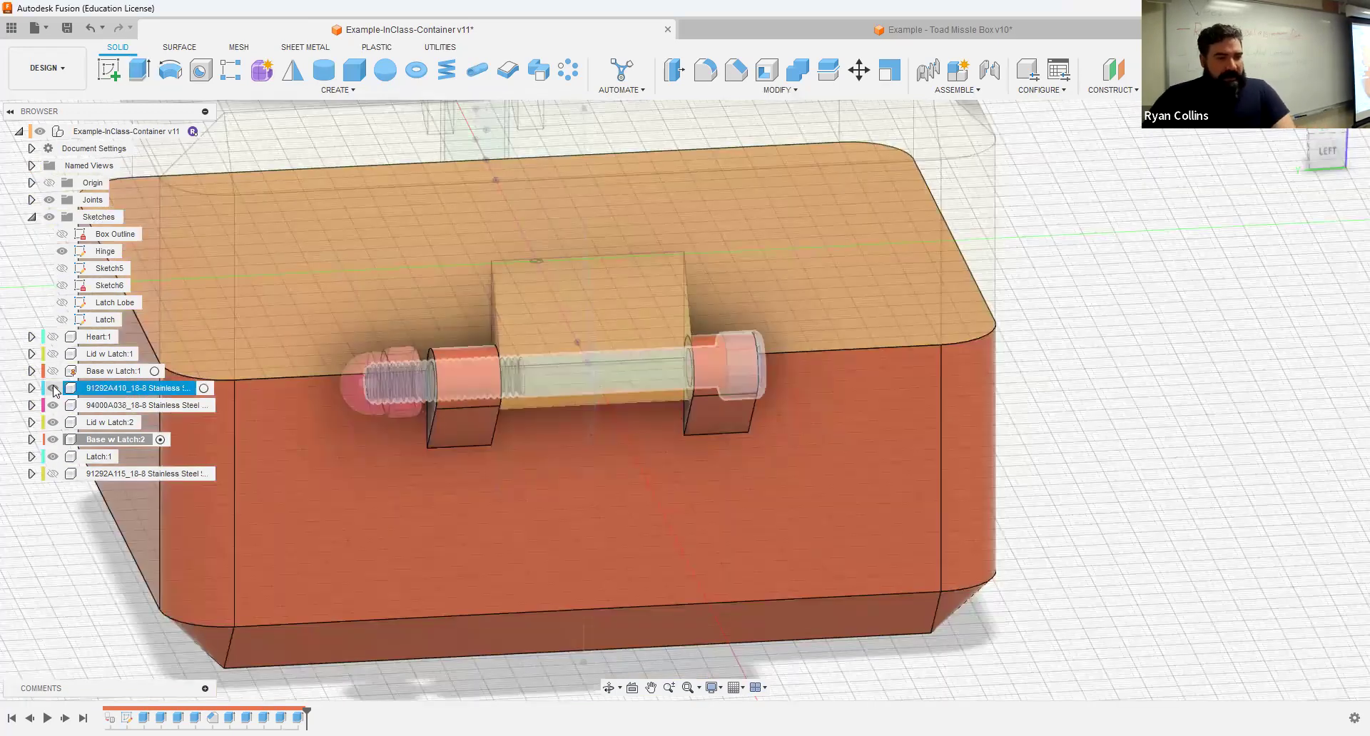
click(53, 389)
click(53, 405)
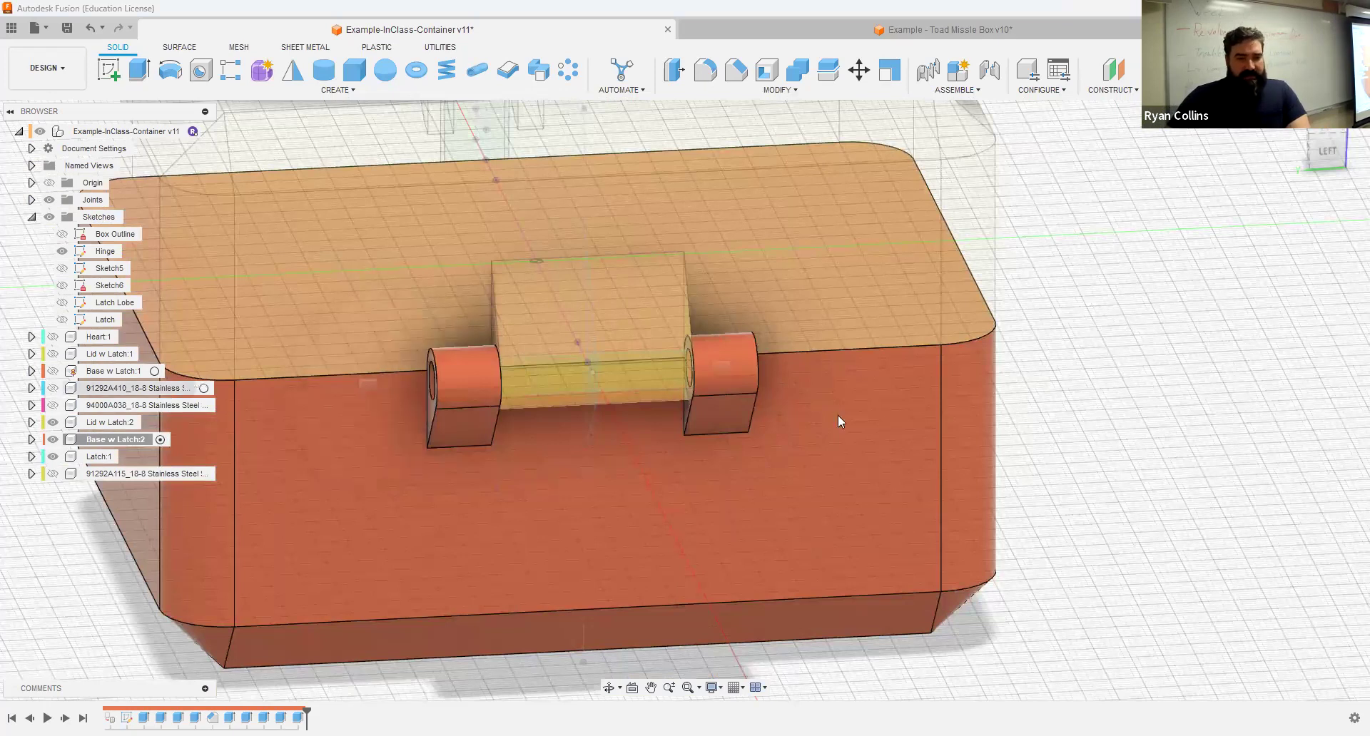
shift+middle_drag(1206, 475, 1186, 474)
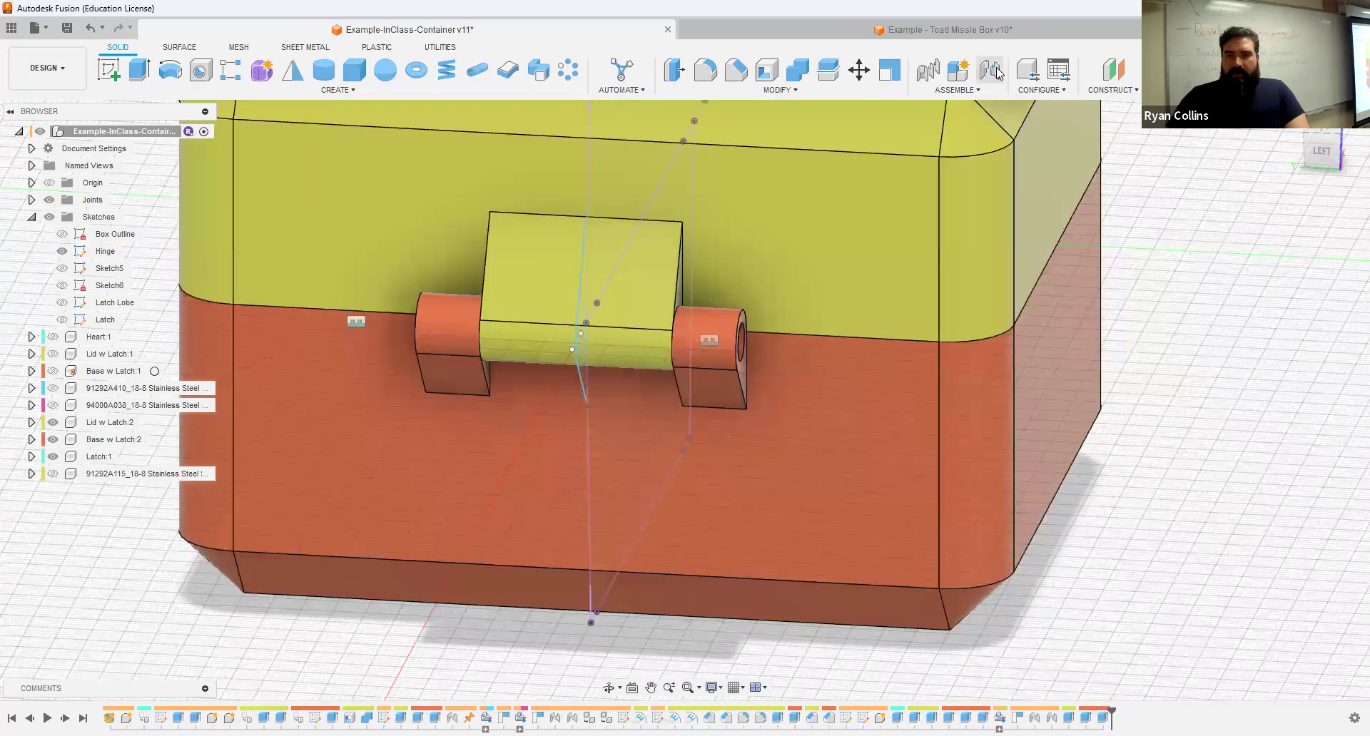
Step: Create a revolute joint about the Z axis between the hinge hole centres of the lid and base, previewing its motion
click(990, 70)
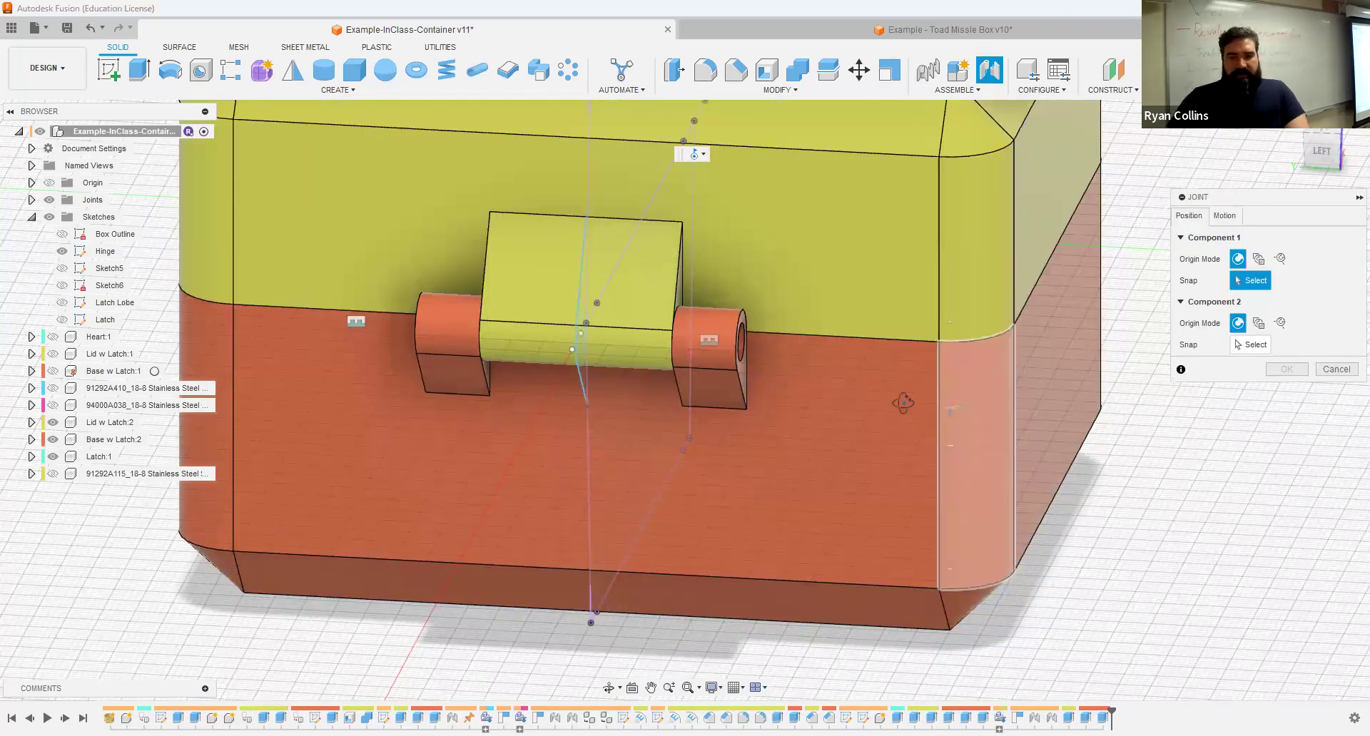
shift+middle_drag(957, 405, 779, 230)
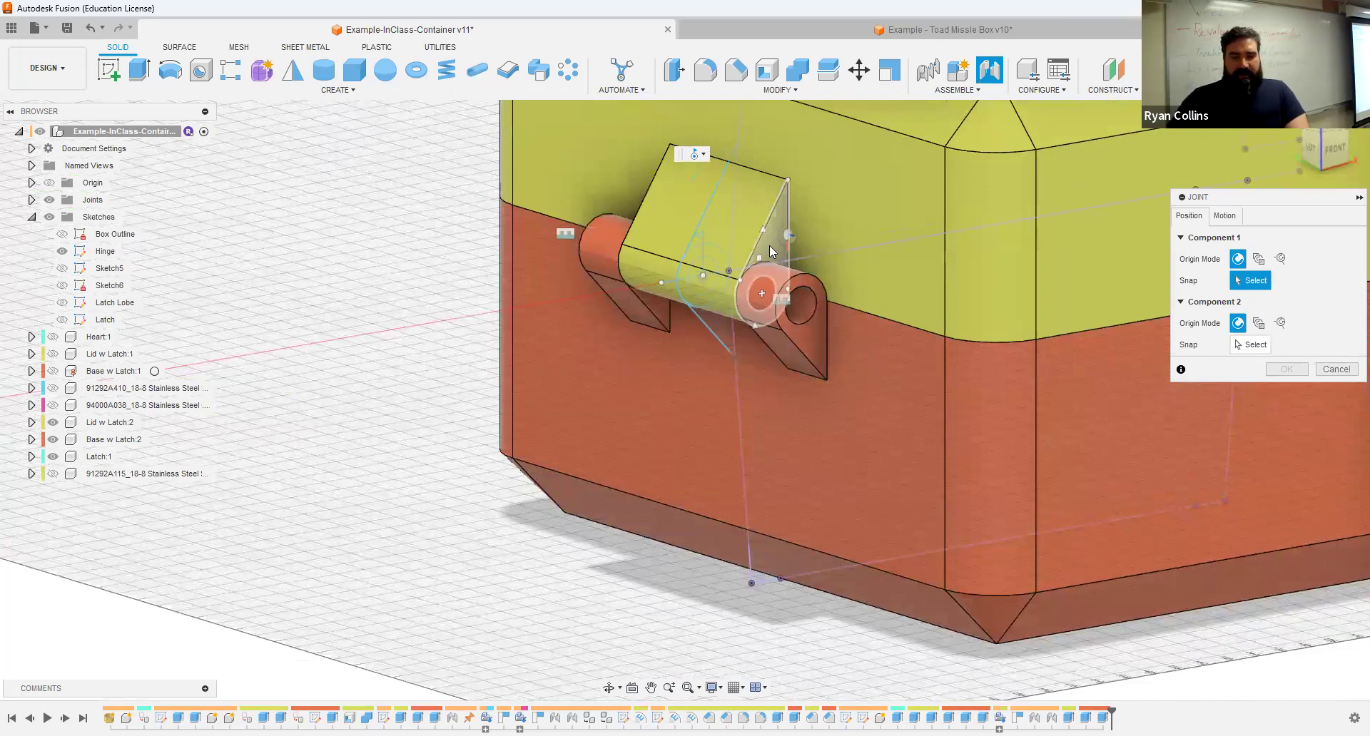
scroll(767, 256, up, 3)
click(746, 330)
shift+middle_drag(746, 329, 665, 422)
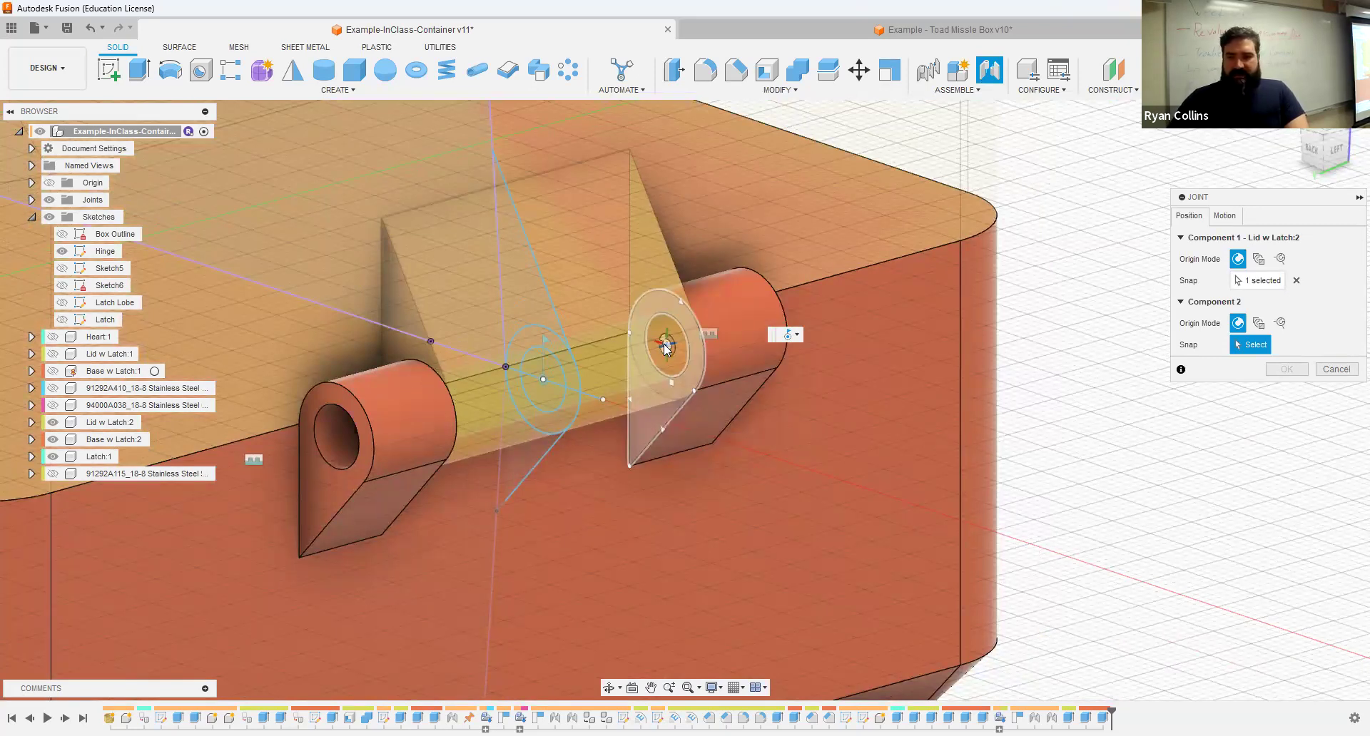
click(1223, 214)
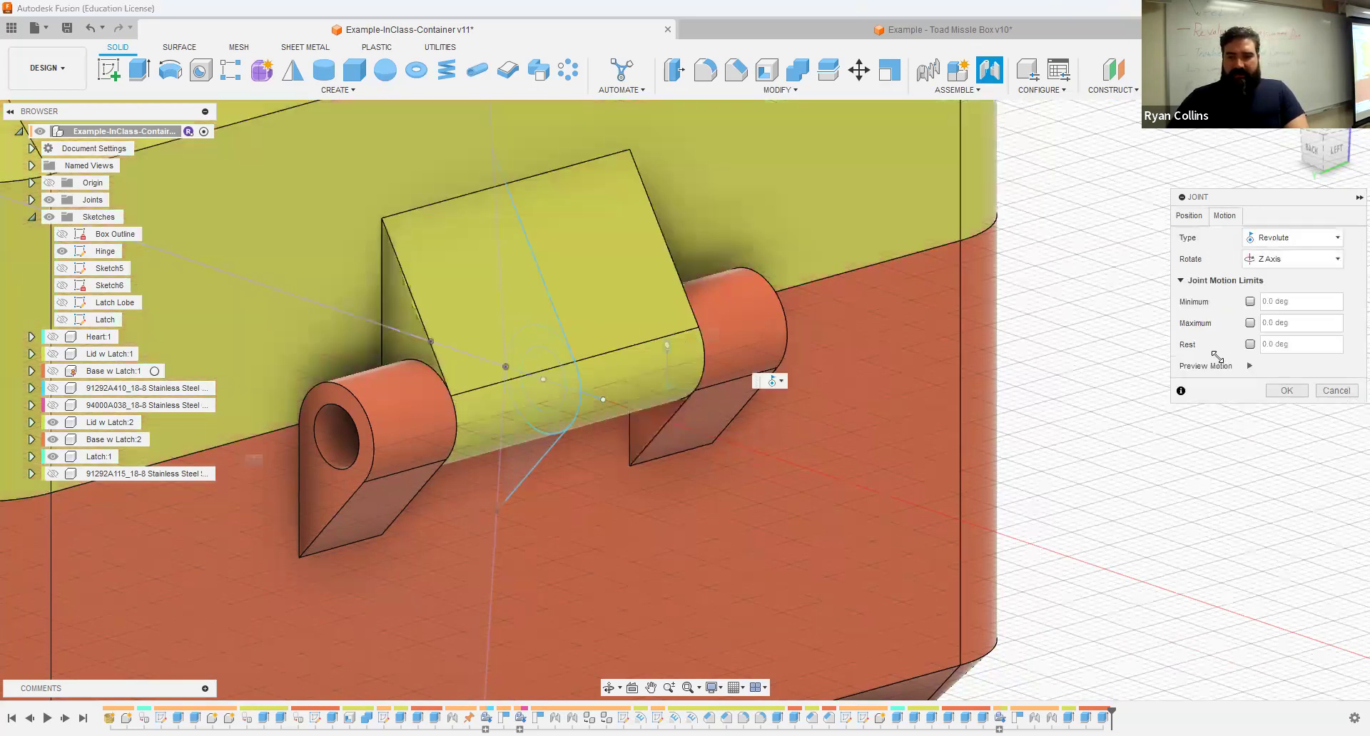
click(1249, 366)
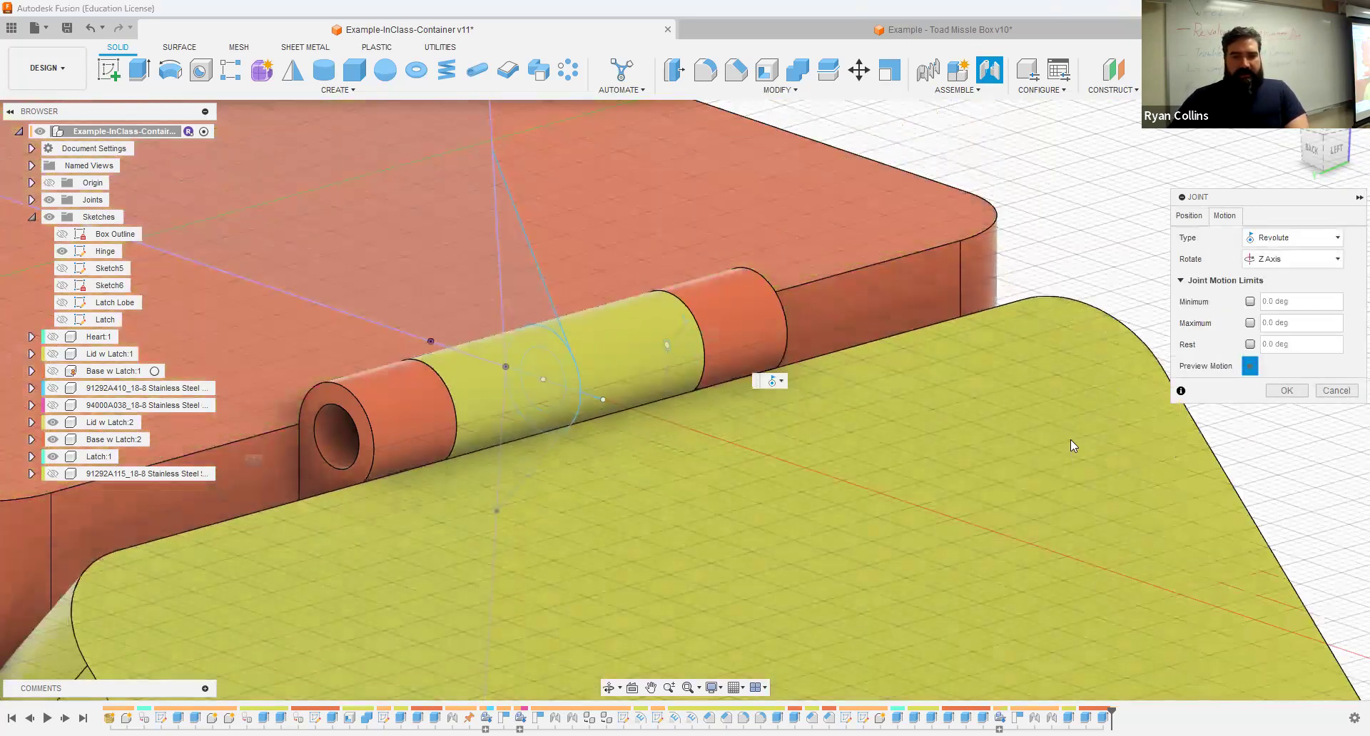
scroll(1020, 435, down, 5)
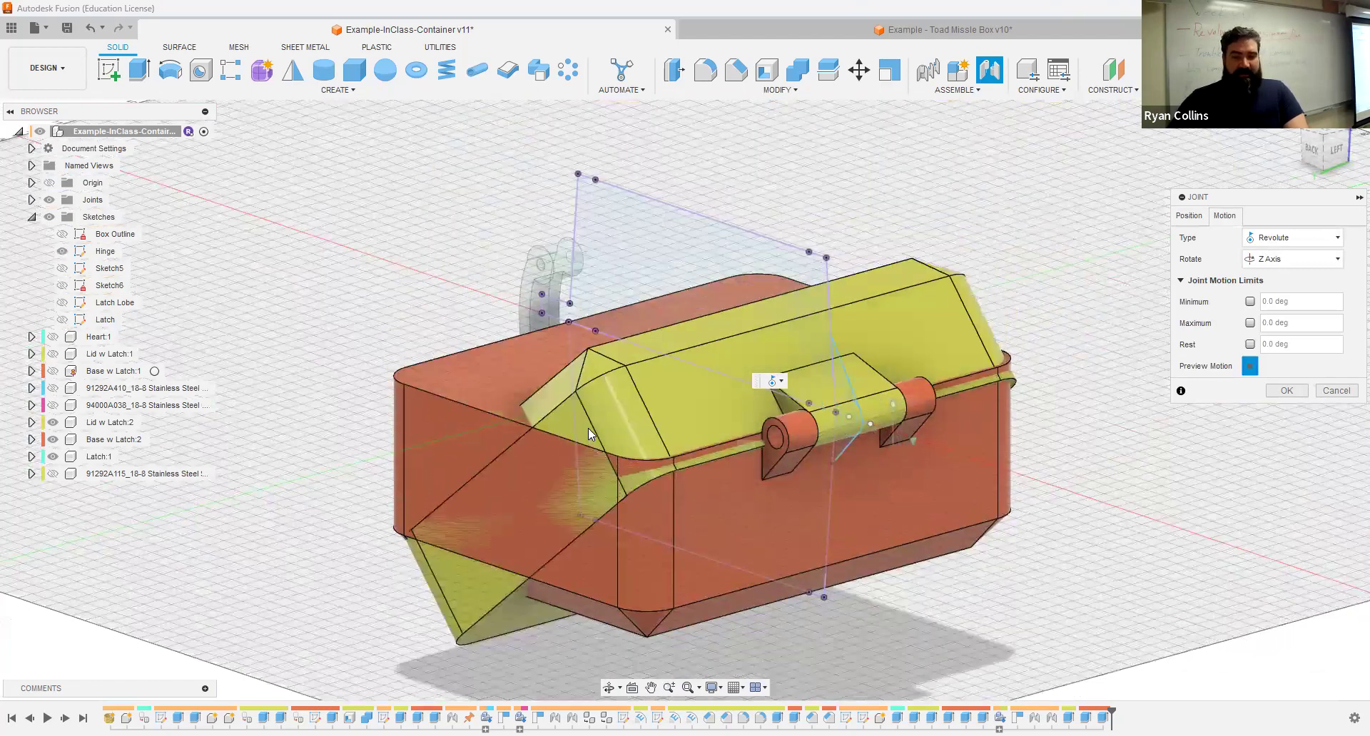
click(1286, 391)
Step: Set the Revolute 6 lid hinge joint's motion limits to minimum -115 deg and maximum 0 deg
shift+middle_drag(495, 367, 457, 371)
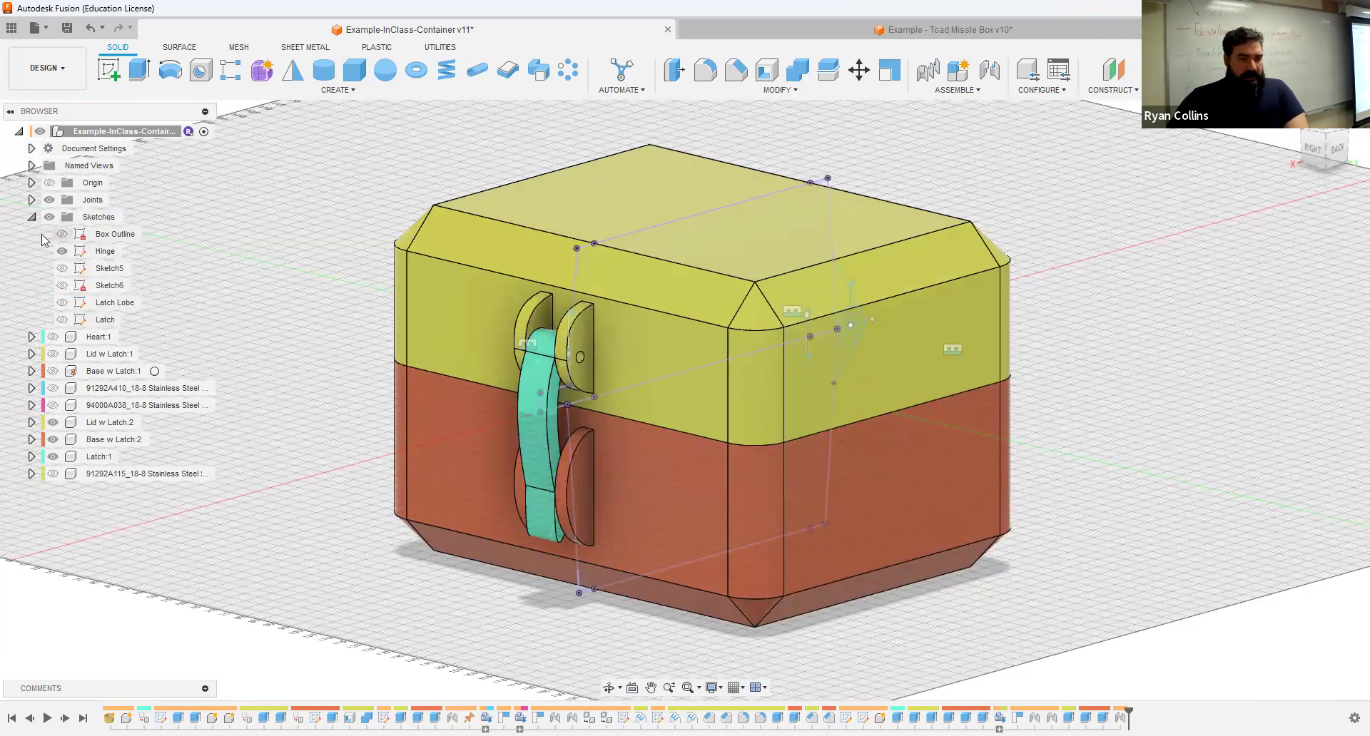
click(32, 217)
click(32, 200)
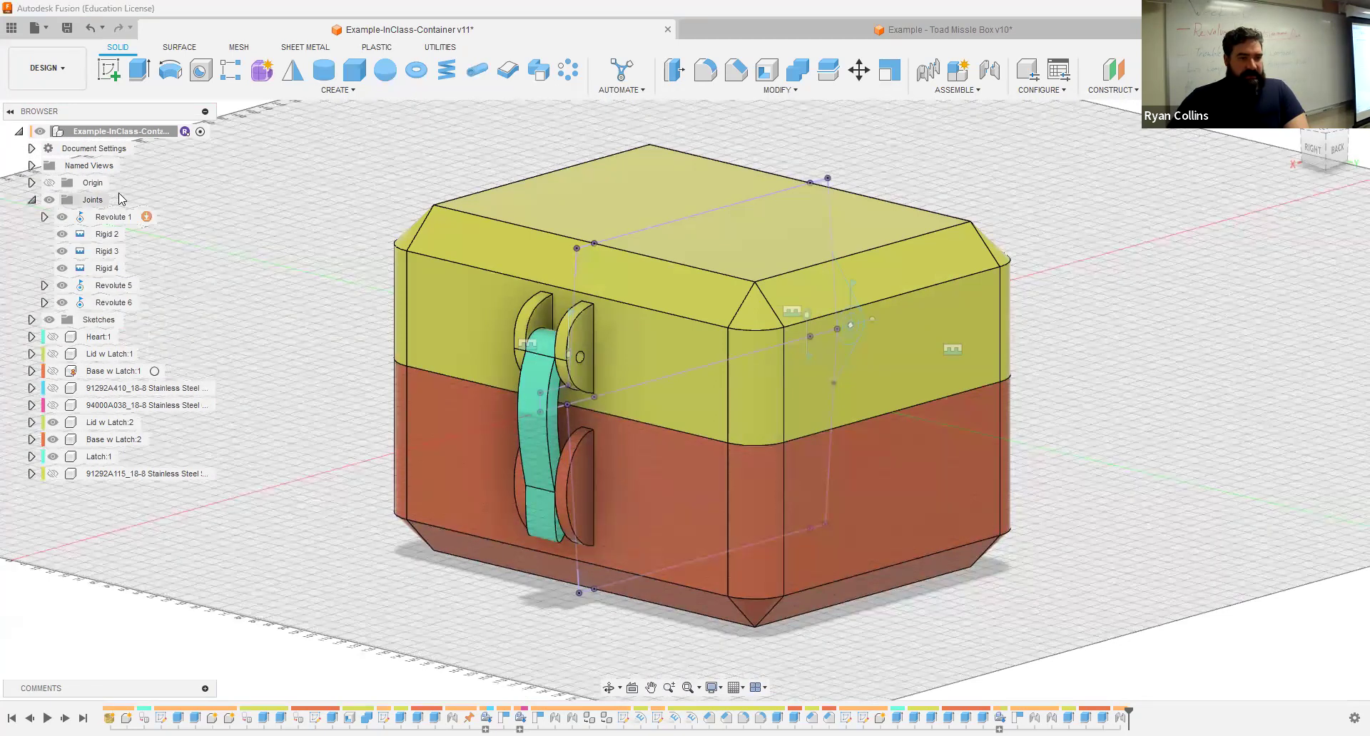
click(121, 302)
click(146, 303)
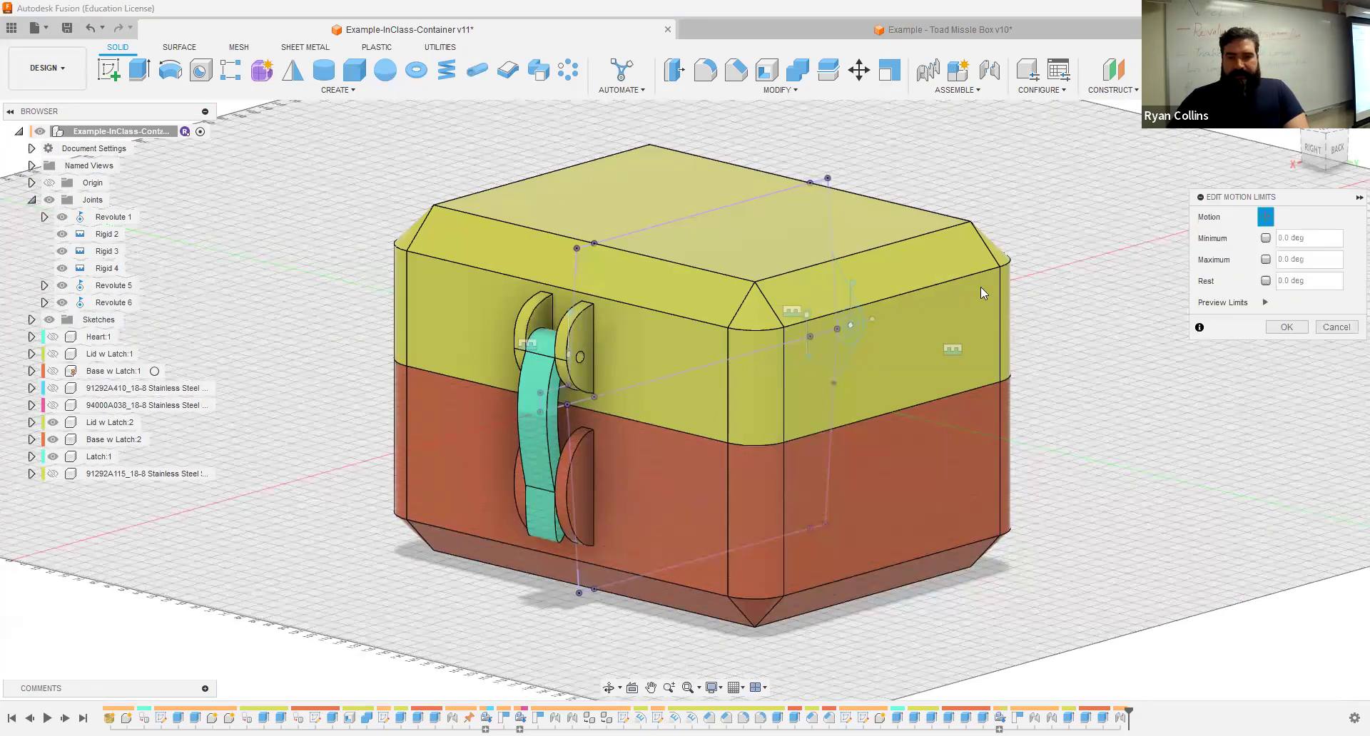
click(1265, 260)
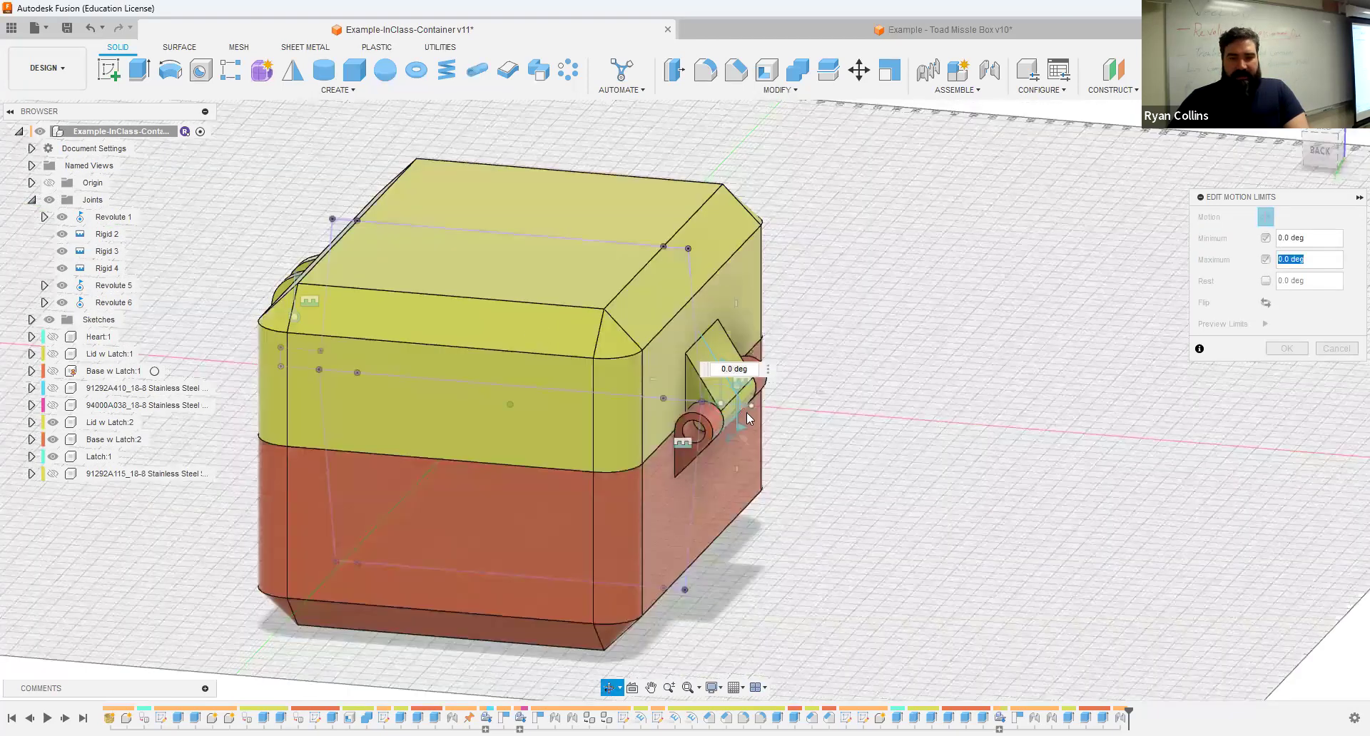
drag(737, 448, 674, 341)
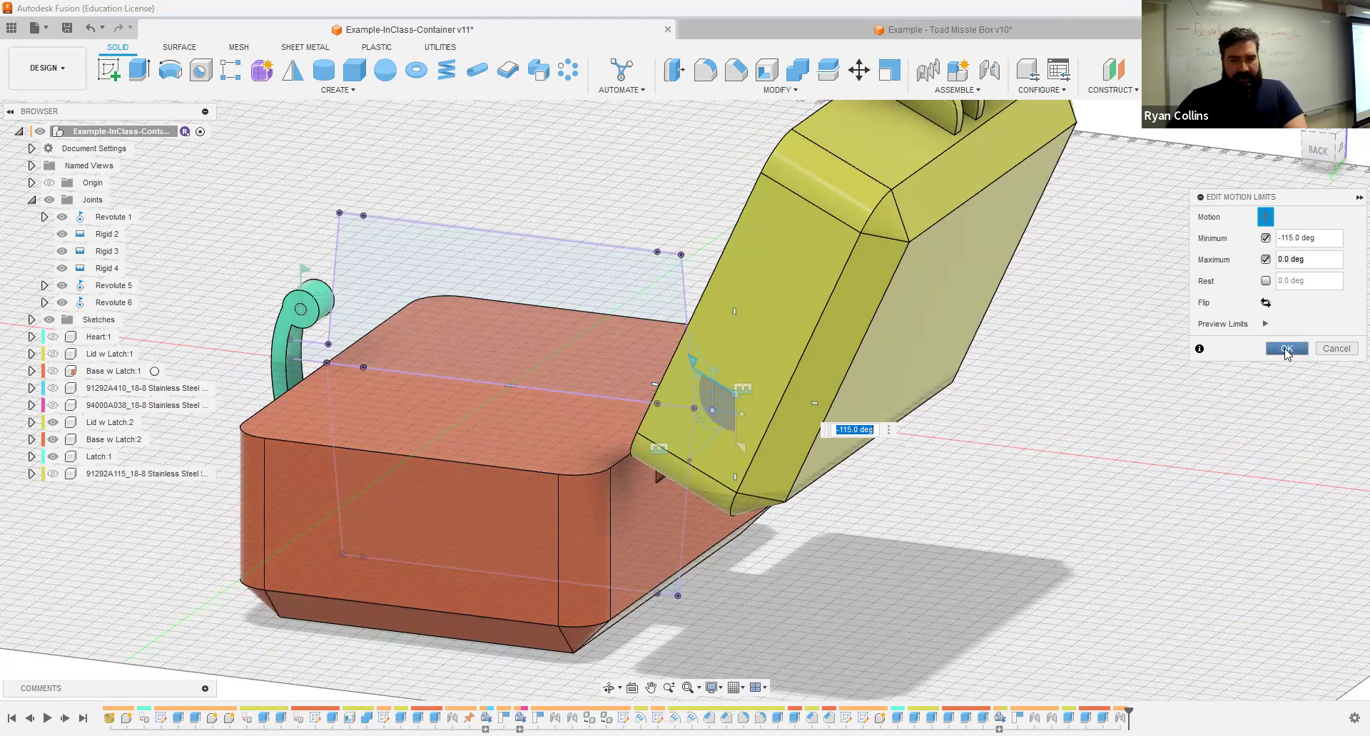
click(1285, 348)
Step: Ground the Base w Latch:2 component
shift+middle_drag(1091, 378, 1085, 351)
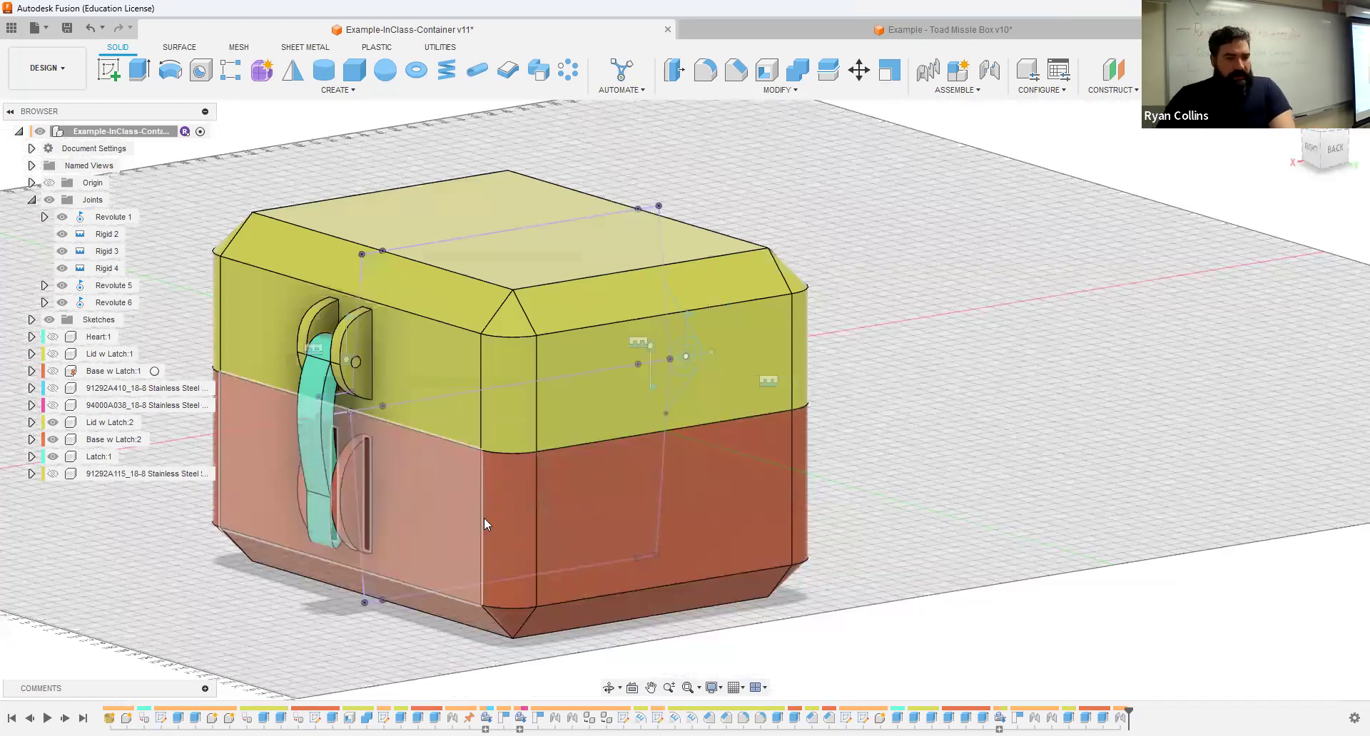
right_click(97, 443)
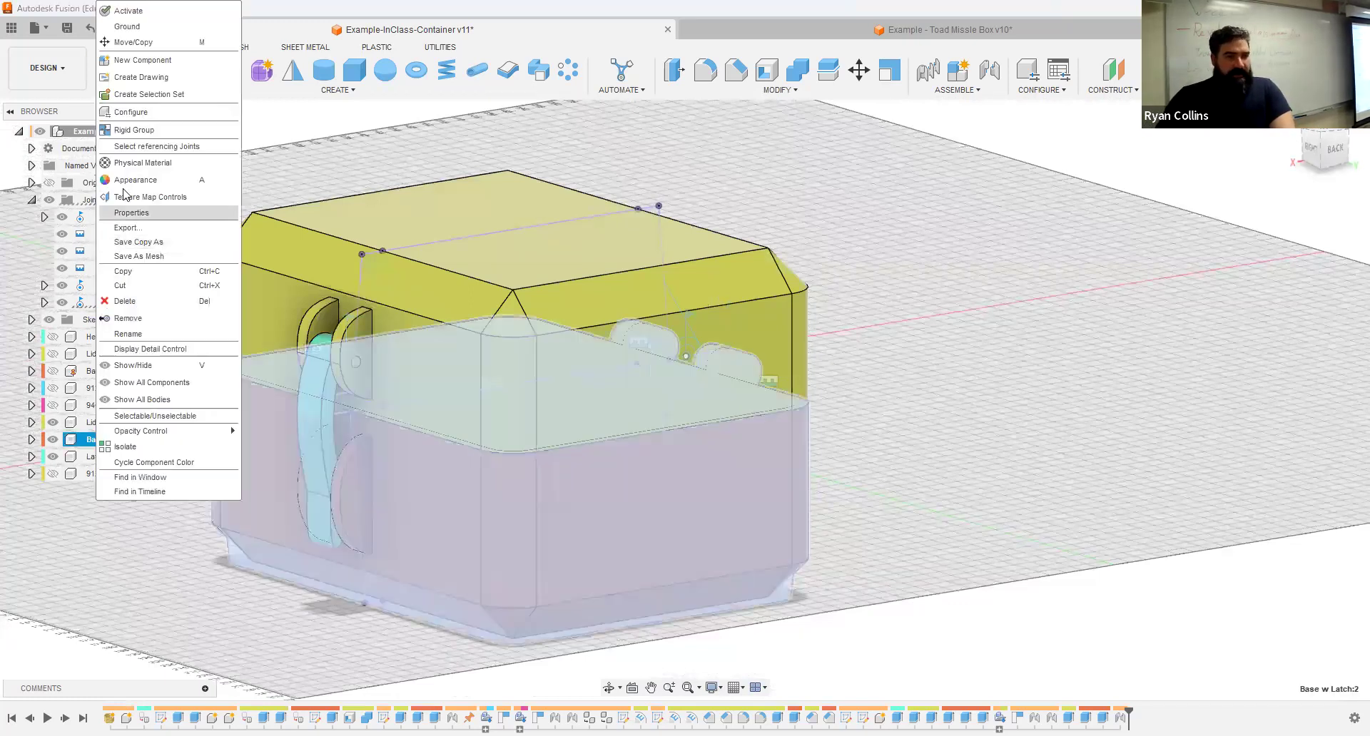
click(131, 29)
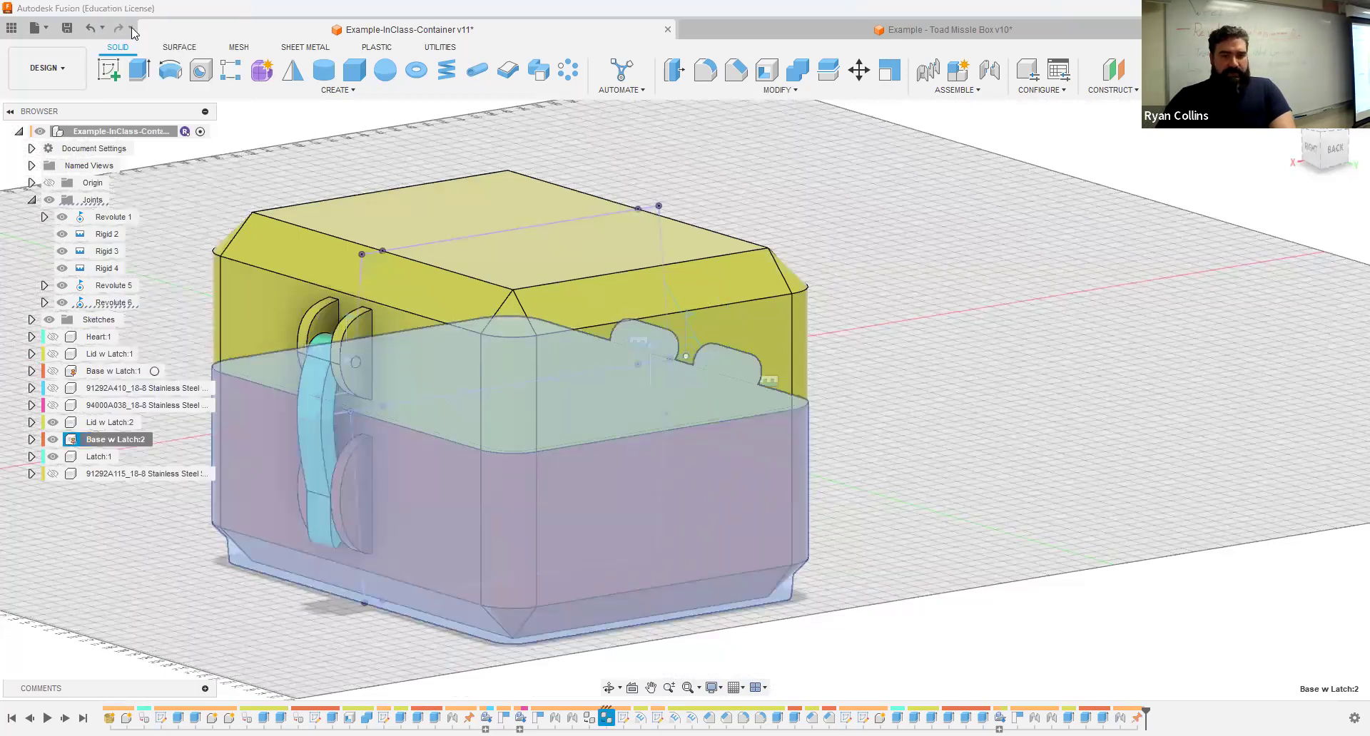
click(931, 391)
Step: Test the assembly's motion by swinging the latch and lid open and closing the lid again
drag(630, 387, 708, 337)
drag(462, 332, 356, 203)
scroll(404, 327, down, 5)
middle_drag(399, 325, 337, 384)
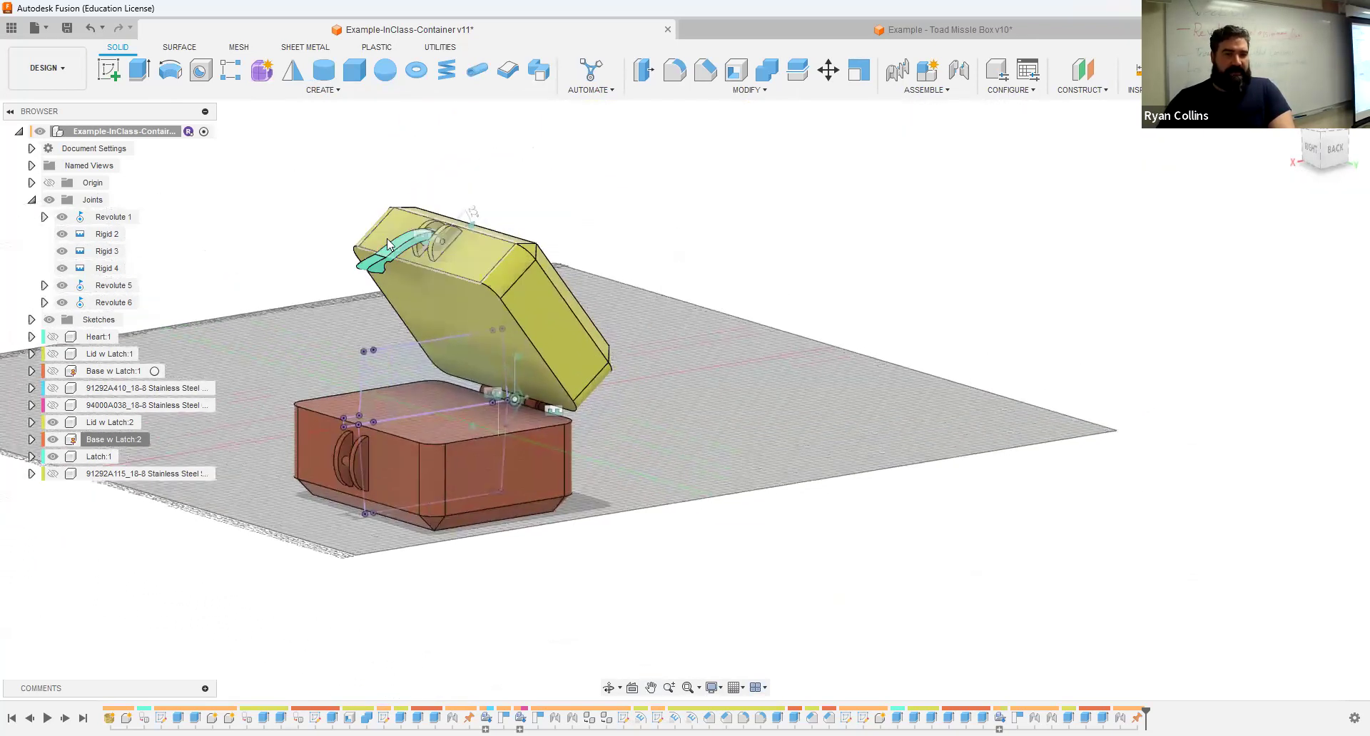
drag(378, 270, 448, 588)
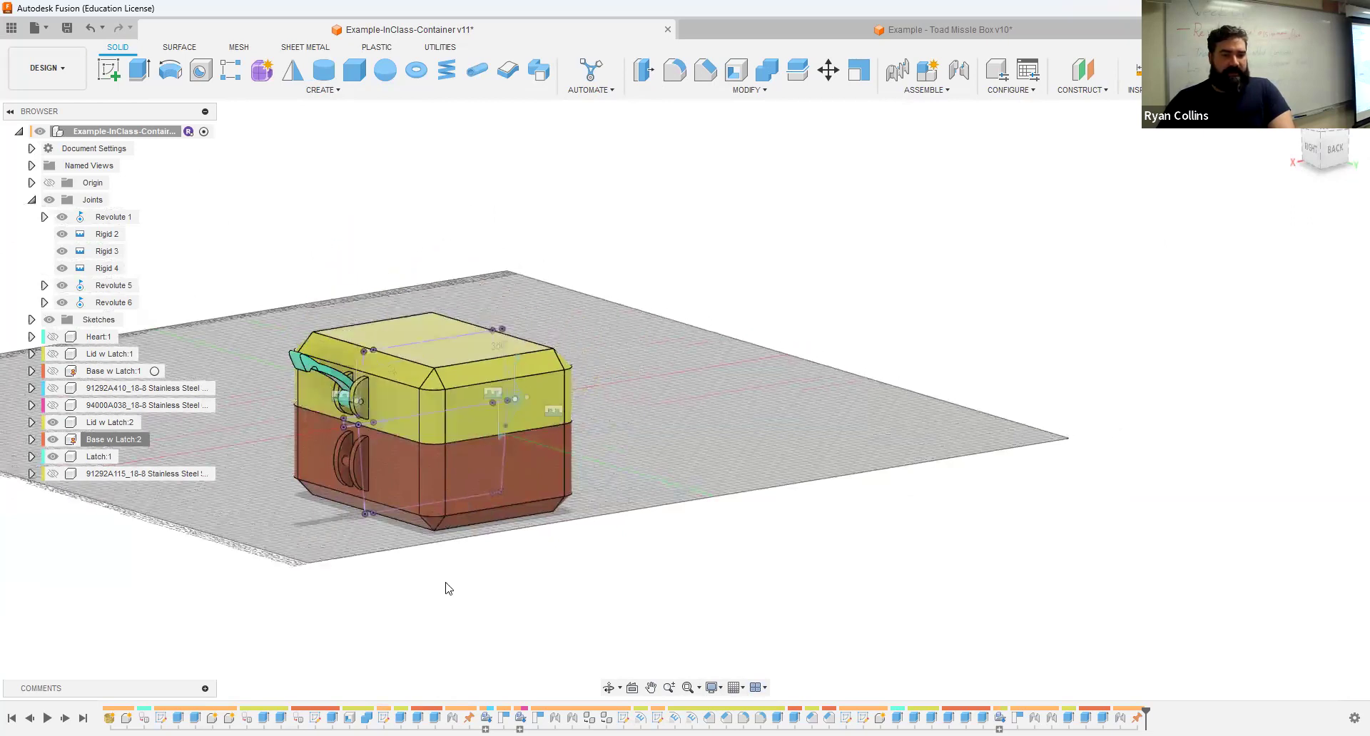
Step: Roll the design history back to before the latch and hinge features, and hide the Lid w Latch:2 component
click(1330, 69)
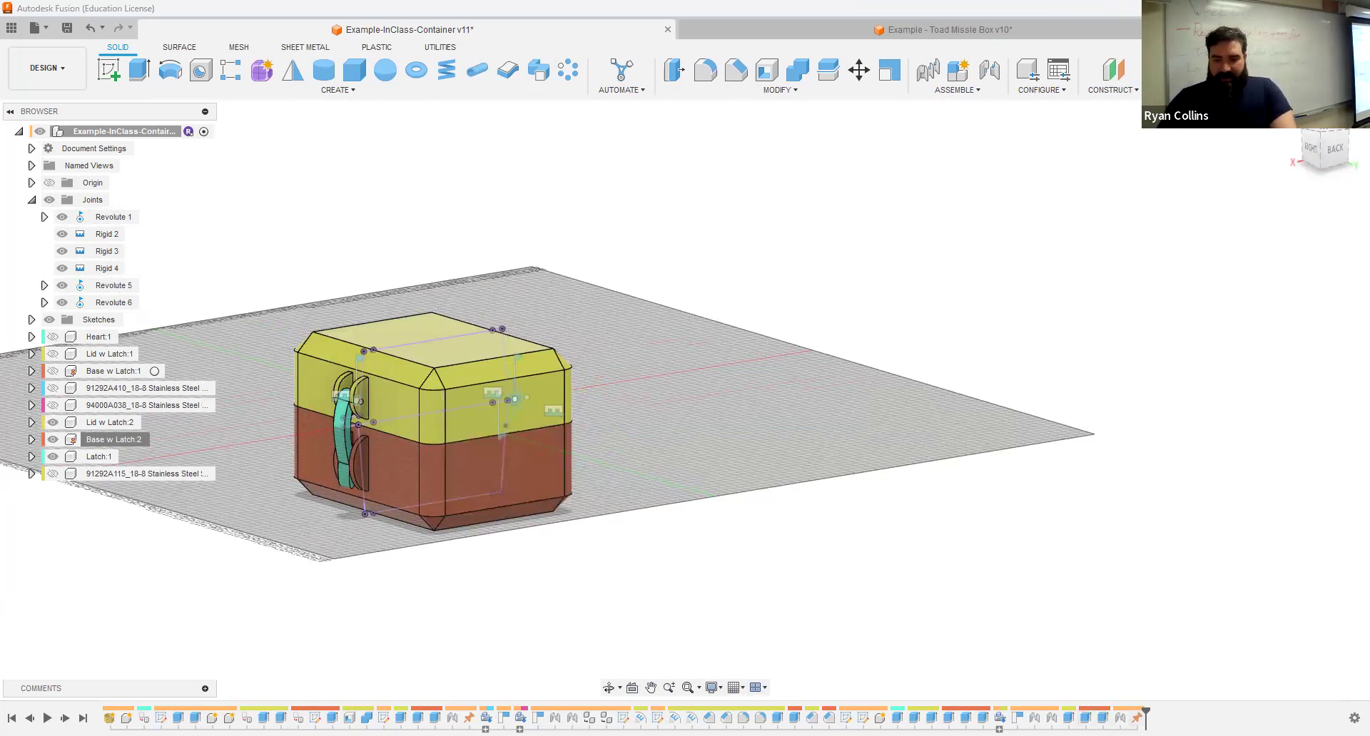
drag(1147, 712, 889, 713)
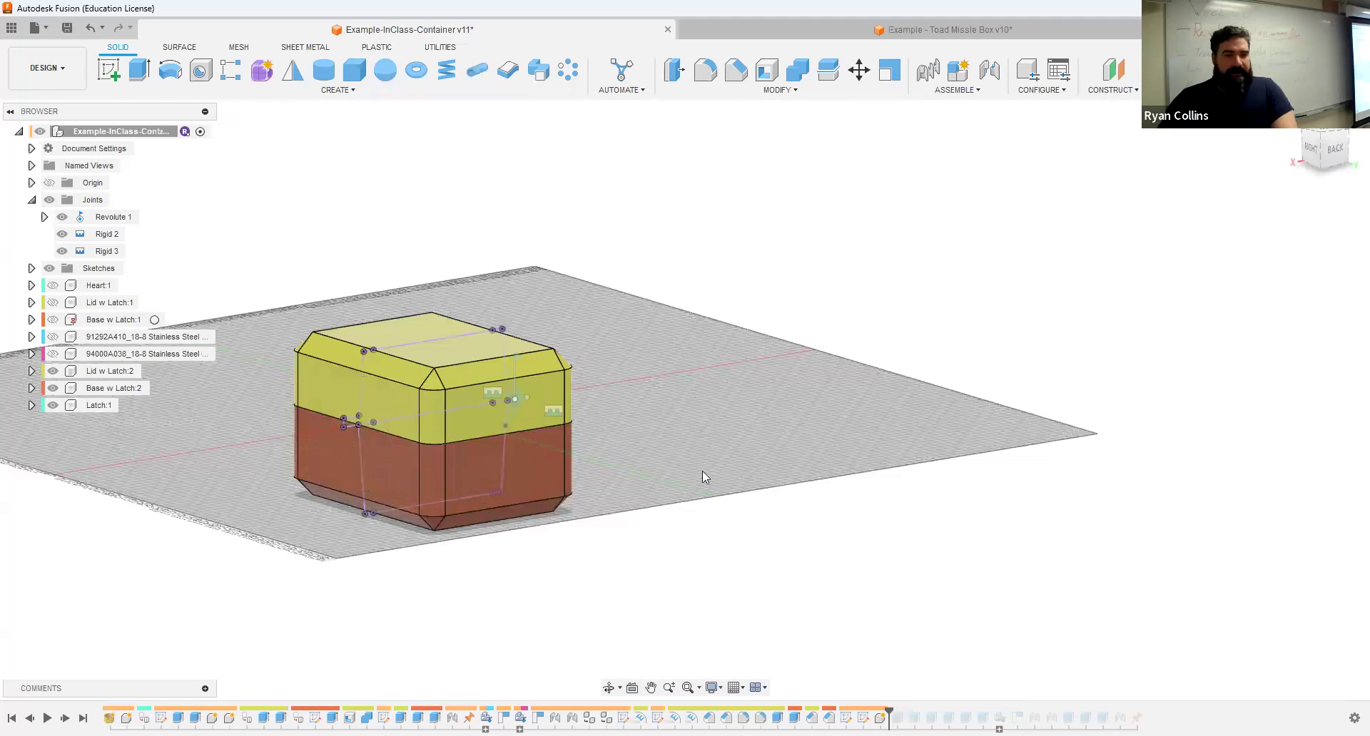
middle_drag(702, 470, 832, 522)
click(58, 374)
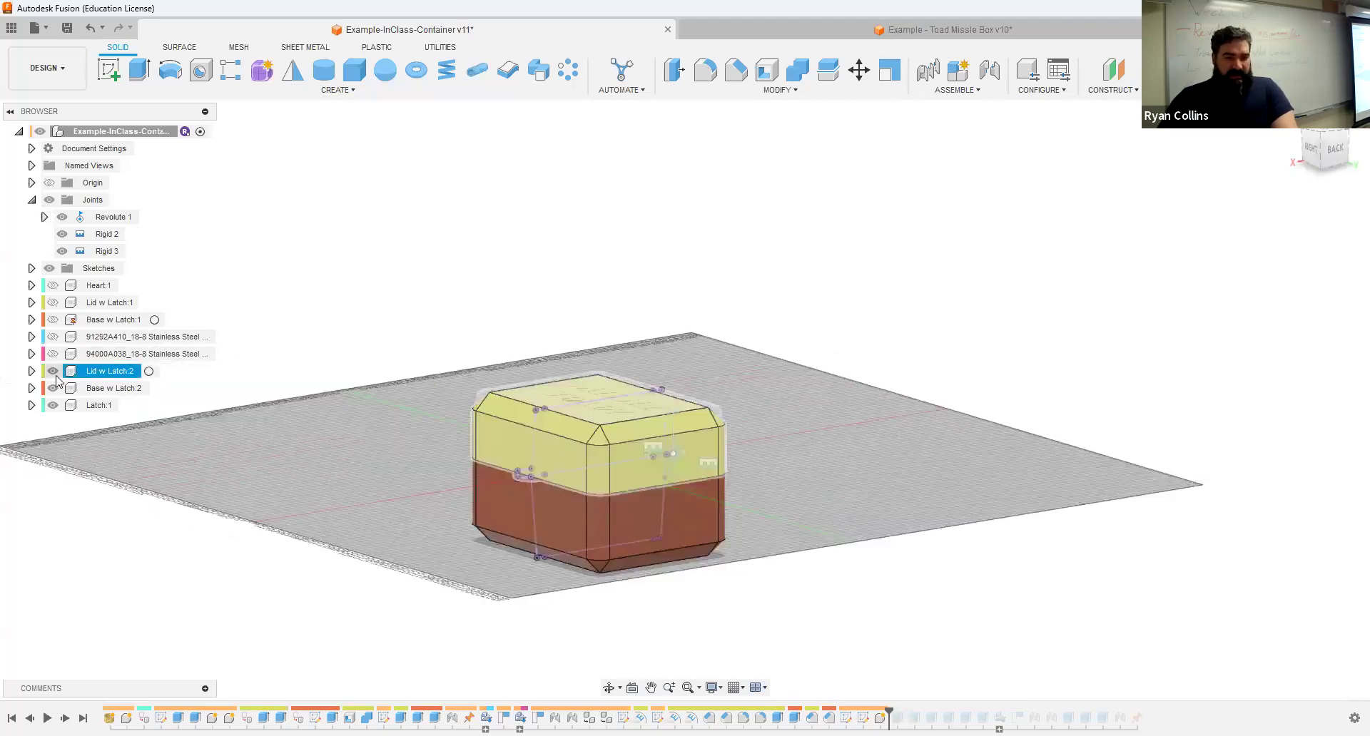
click(55, 374)
shift+middle_drag(930, 359, 852, 302)
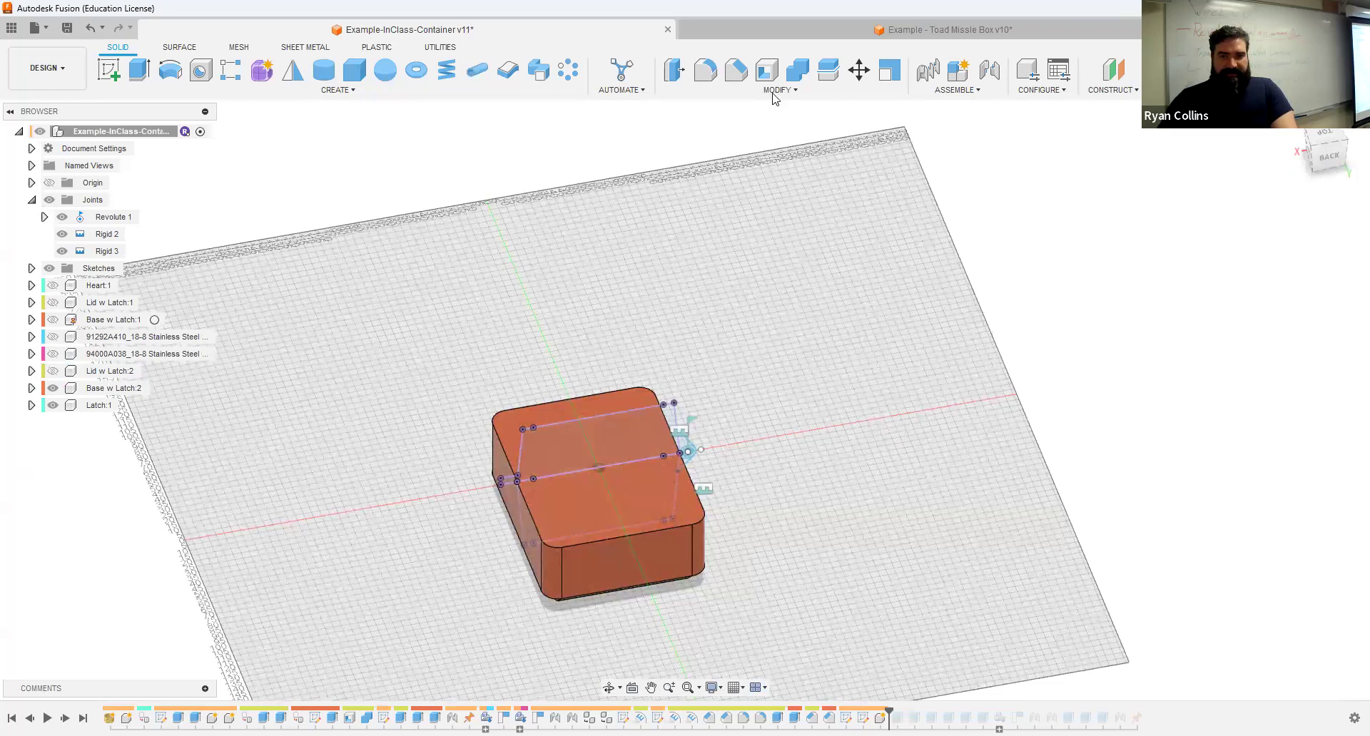
Step: Shell the base from its open top face with a 3 mm inside wall thickness
click(767, 71)
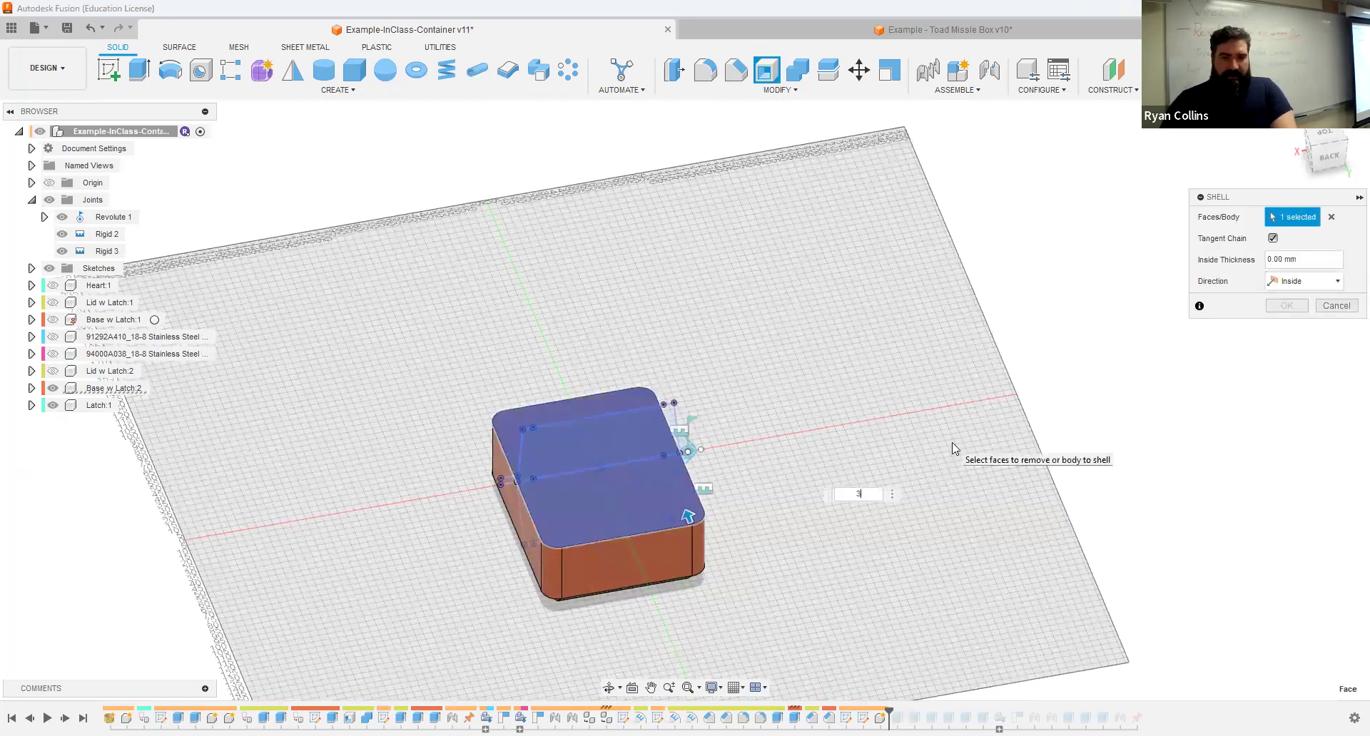
click(619, 524)
scroll(628, 524, up, 1)
scroll(628, 525, up, 5)
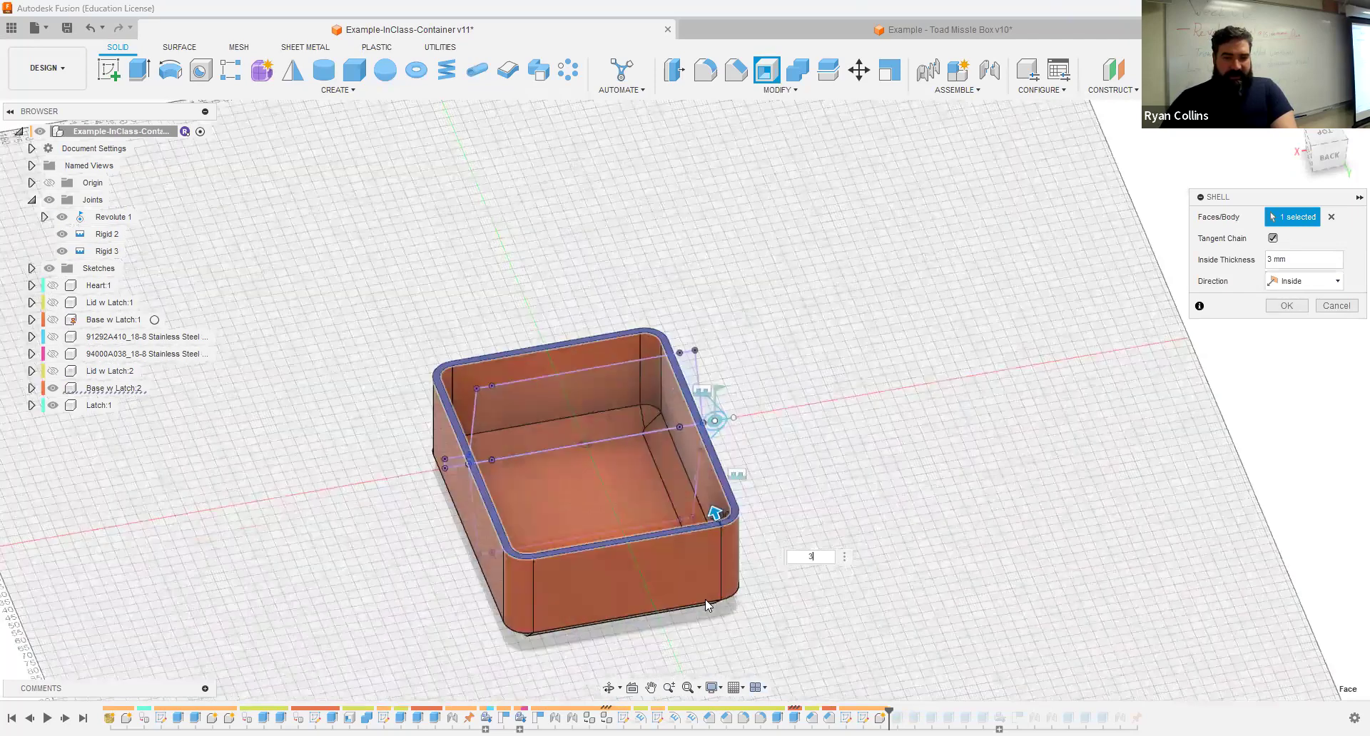
mouse_move(728, 598)
shift+middle_down()
mouse_move(689, 598)
mouse_move(722, 595)
shift+middle_up()
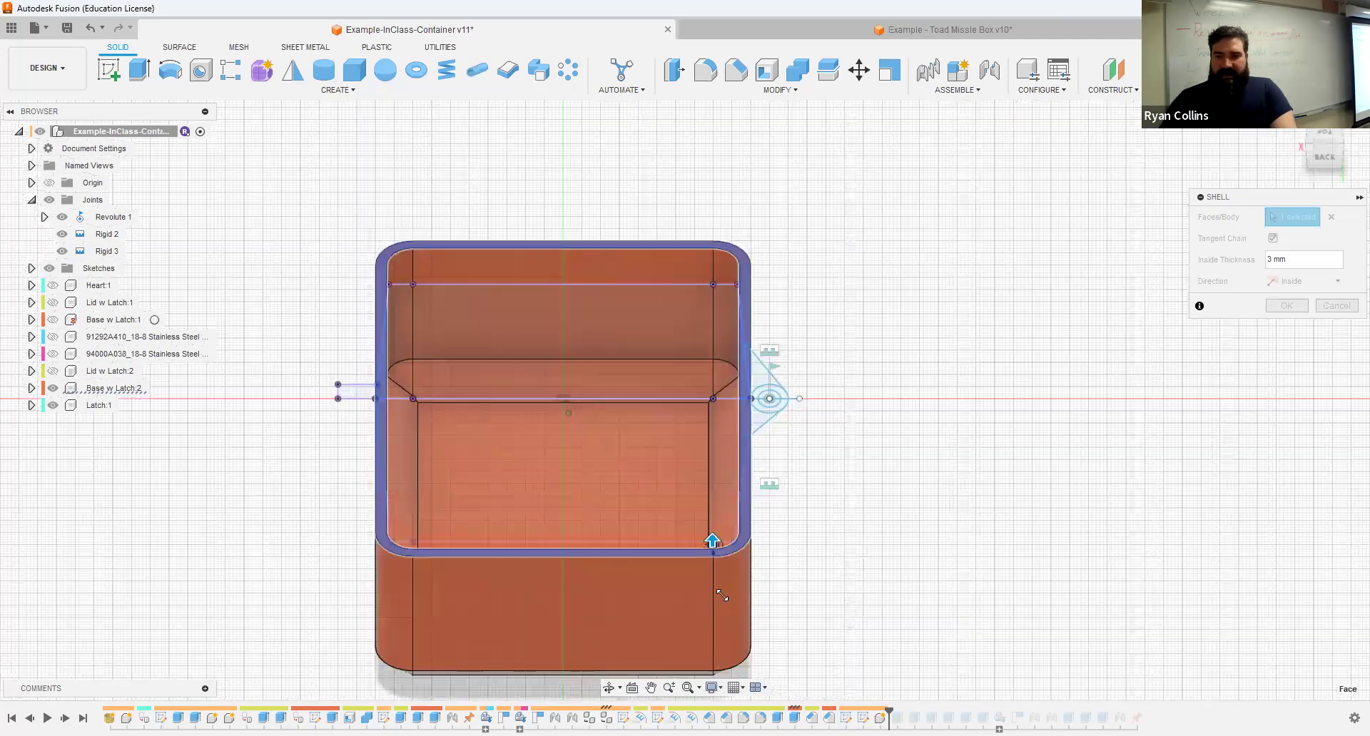
shift+middle_drag(712, 541, 793, 485)
click(1296, 309)
Step: Show only the lid instead of the base, and shell it from its underside face with a 3 mm inside thickness
click(53, 388)
click(53, 371)
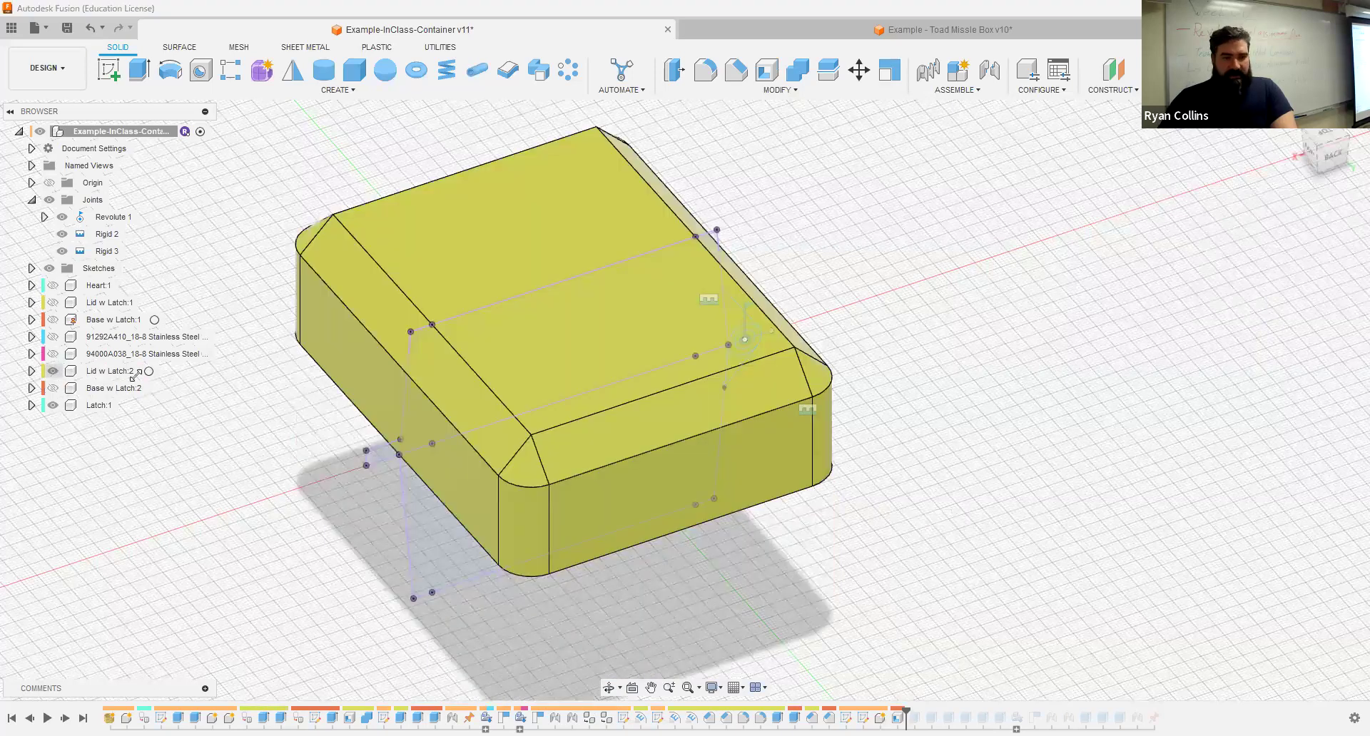
shift+middle_drag(890, 383, 773, 74)
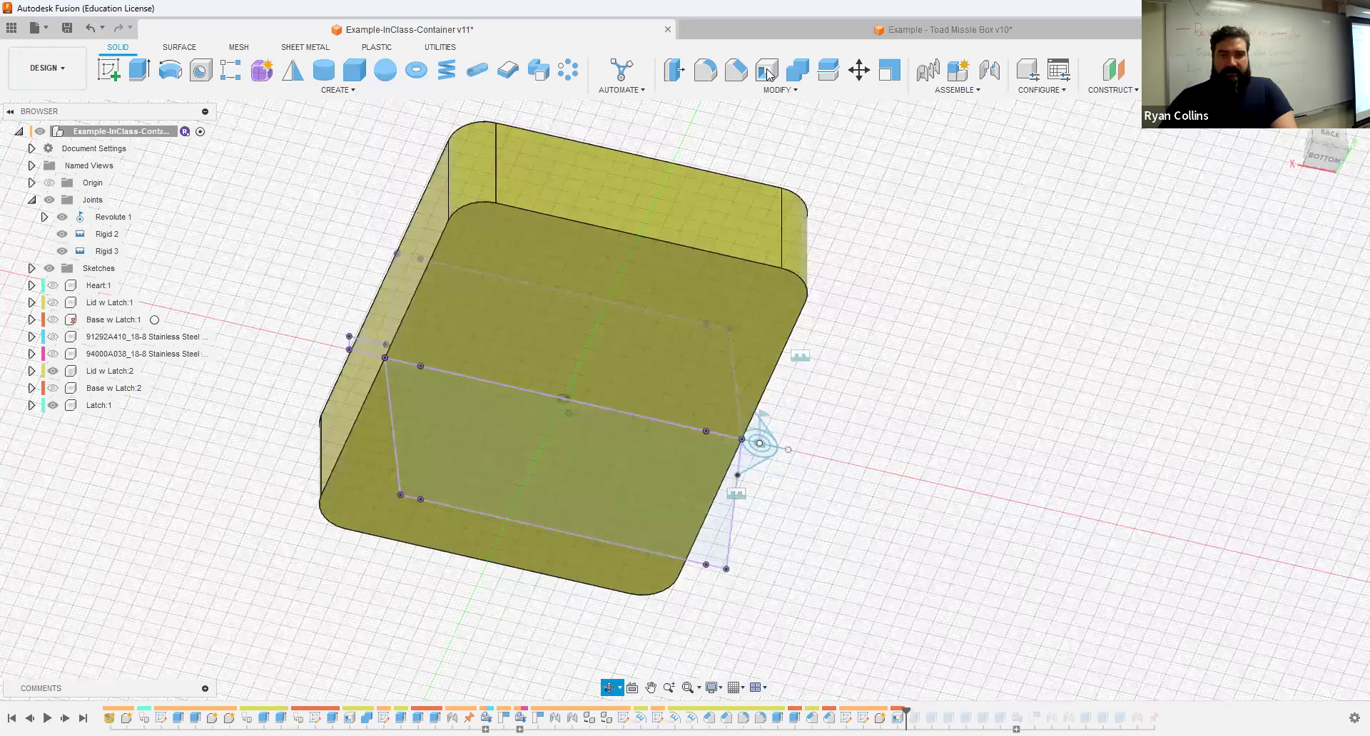
click(770, 72)
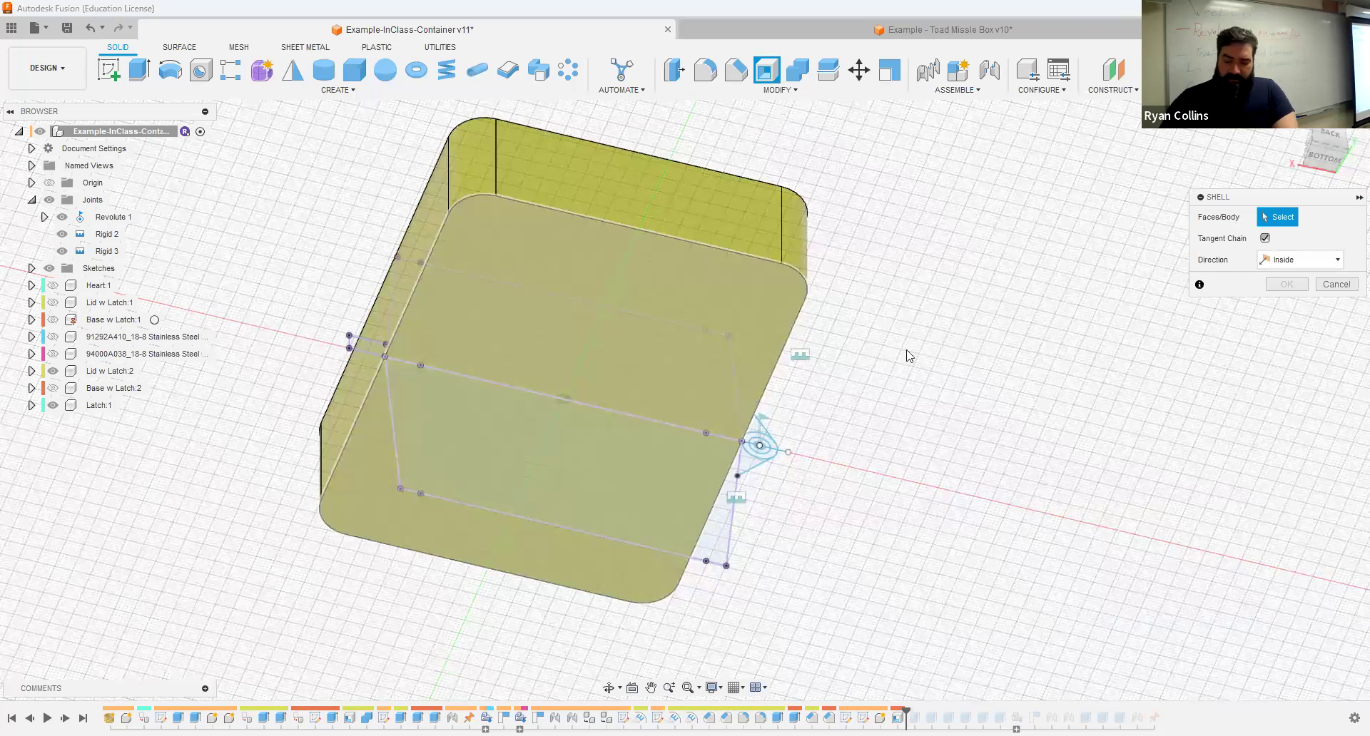
text(3)
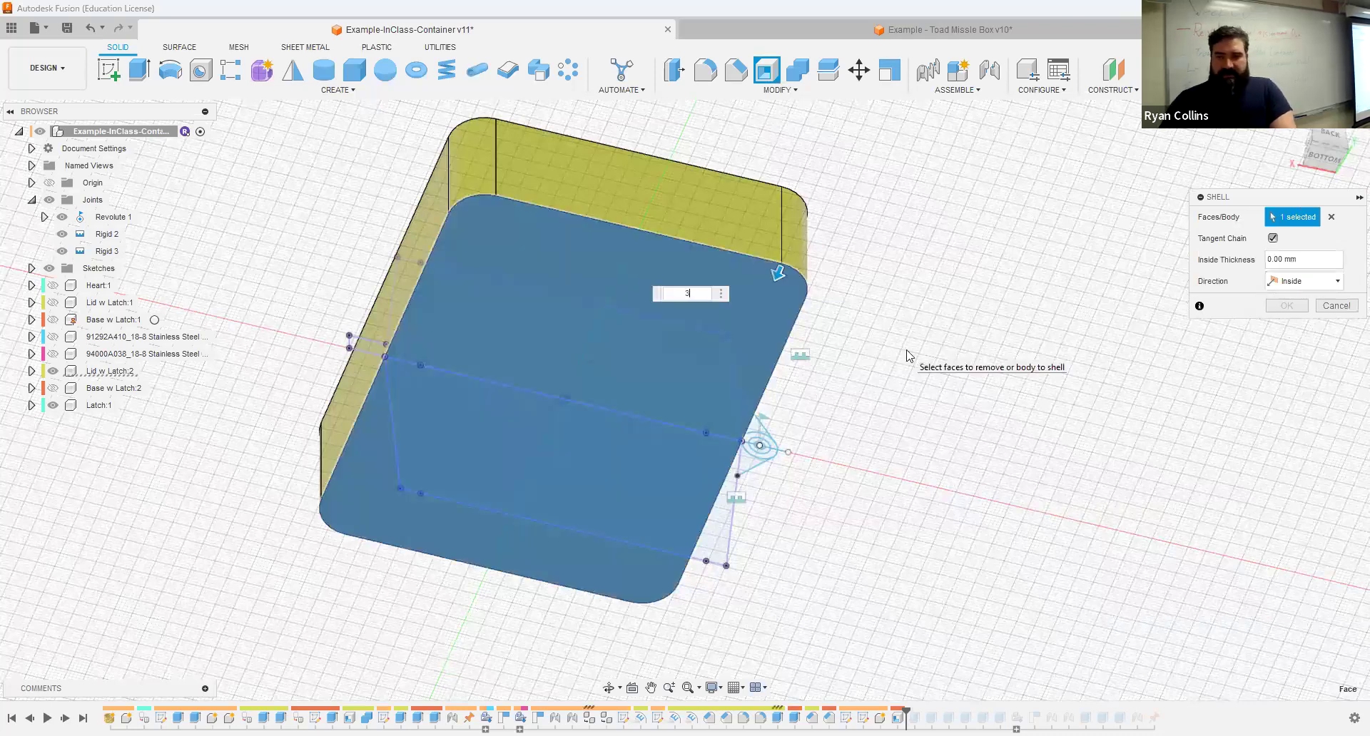
click(1286, 306)
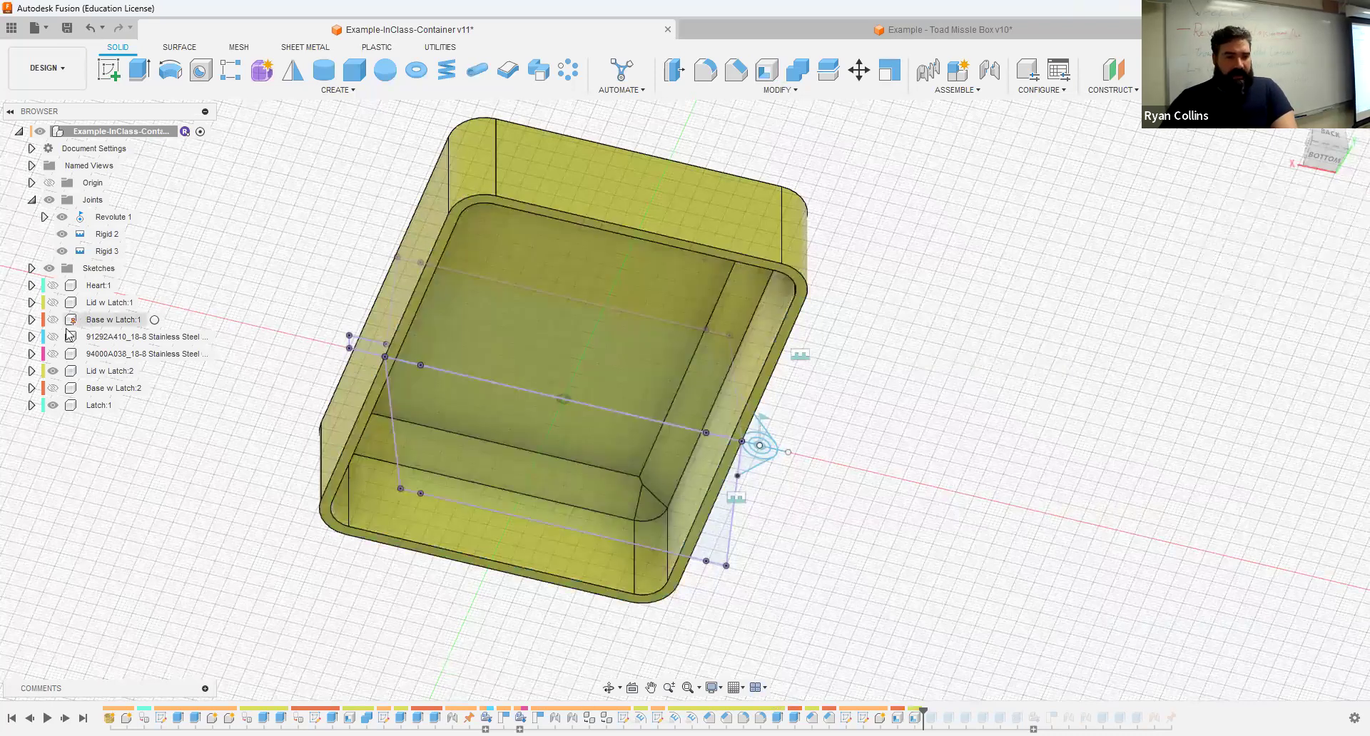
Step: Make the Base w Latch:2 component visible again and roll the design history forward to its end
click(50, 394)
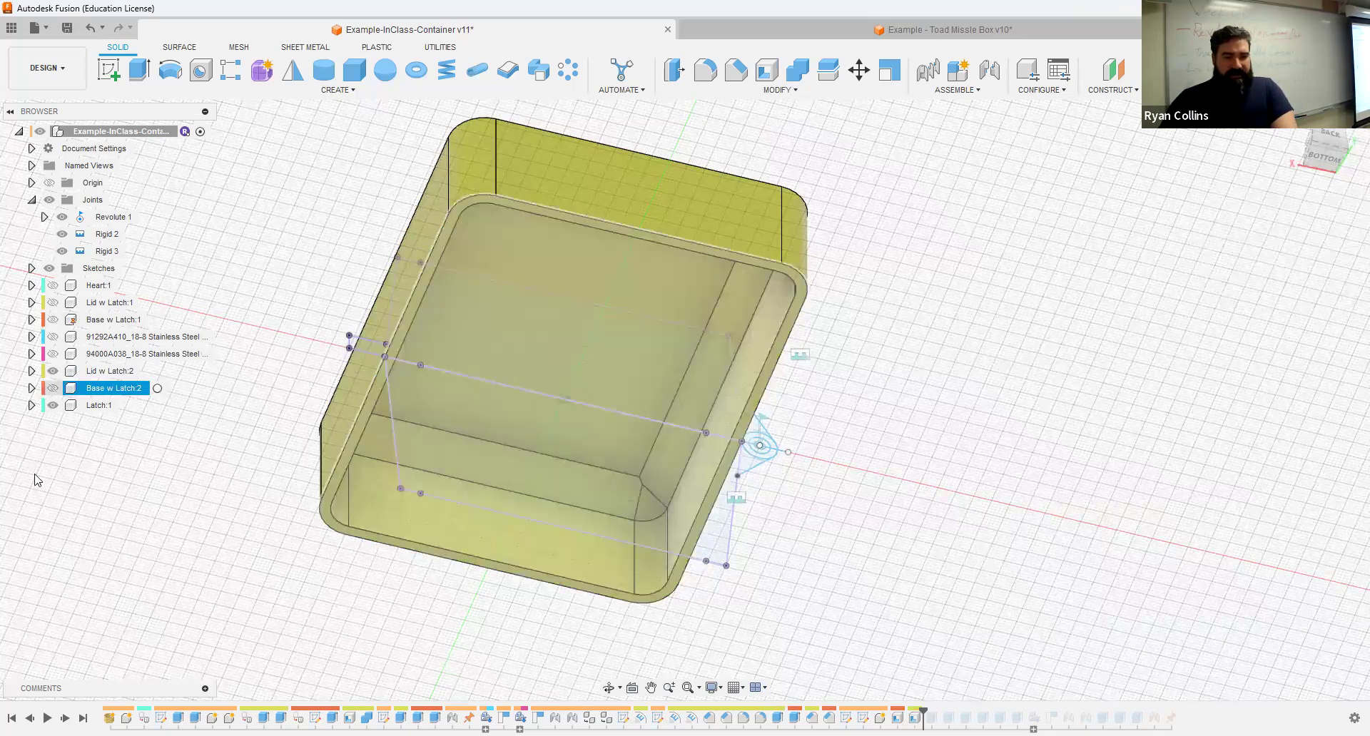
key(v)
click(83, 718)
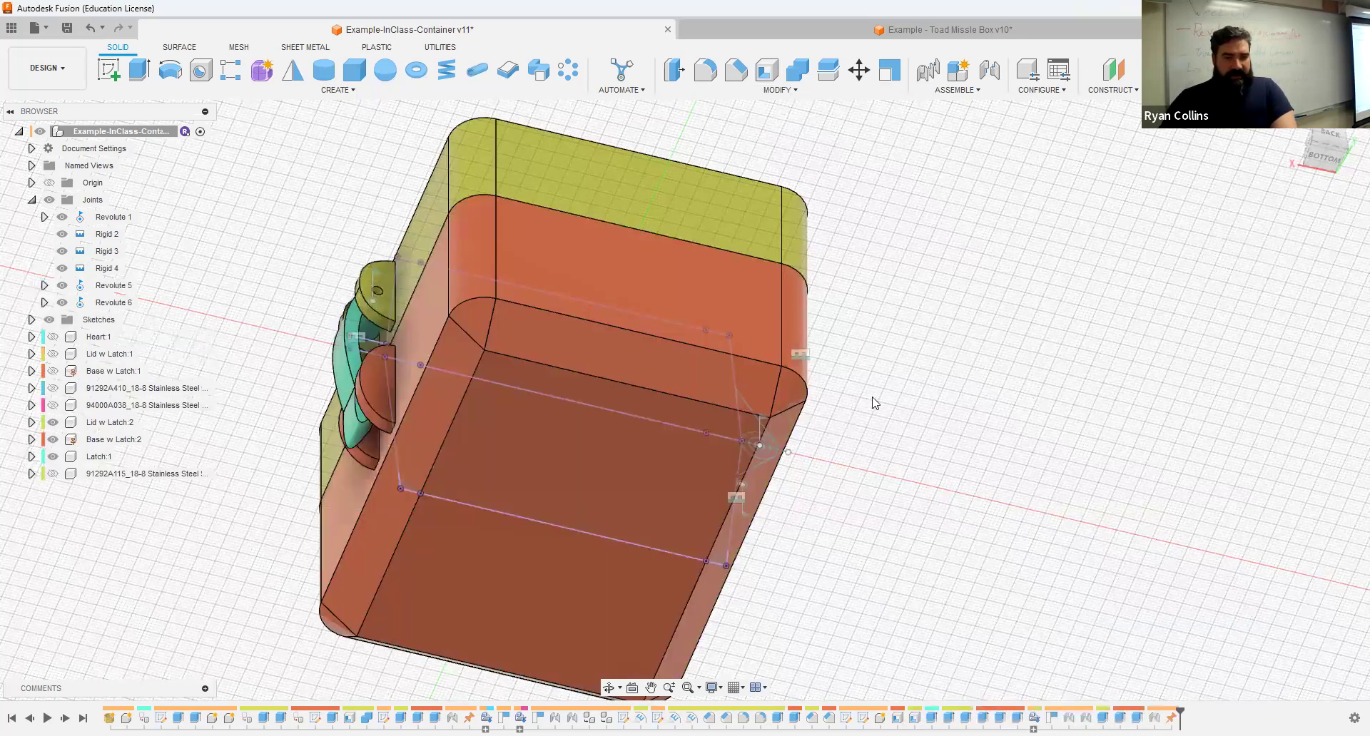
Step: View the closed container in an isometric view showing the latch, and collapse the Joints folder
mouse_move(330, 286)
shift+middle_down()
mouse_move(339, 346)
mouse_move(439, 458)
shift+middle_up()
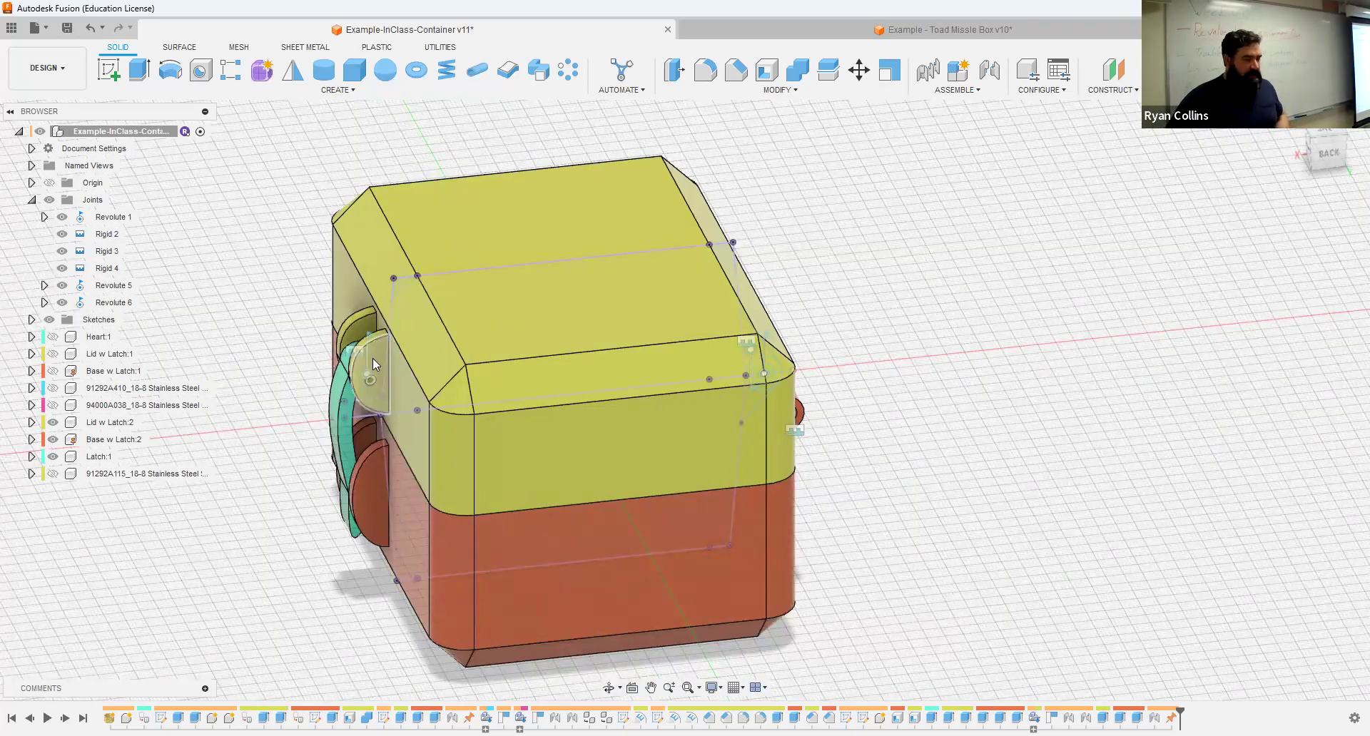
drag(501, 350, 557, 445)
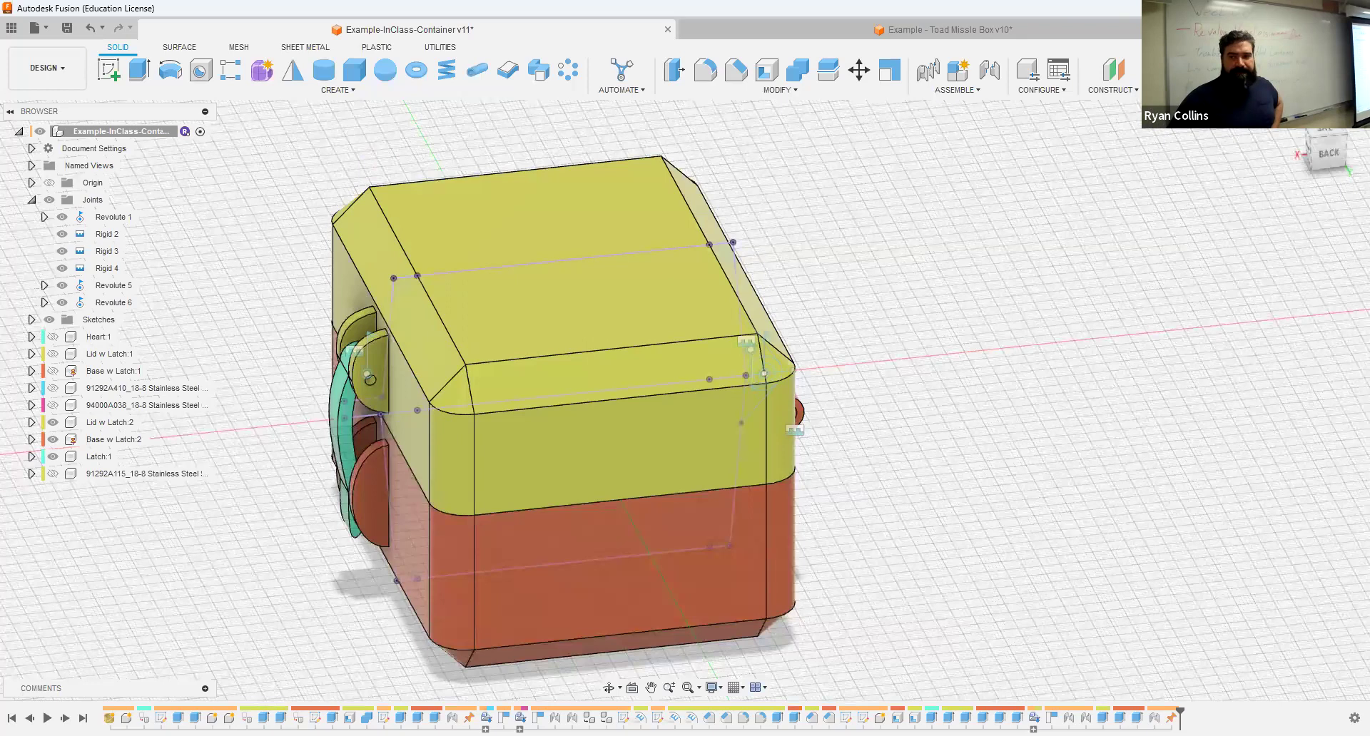
drag(1325, 151, 853, 524)
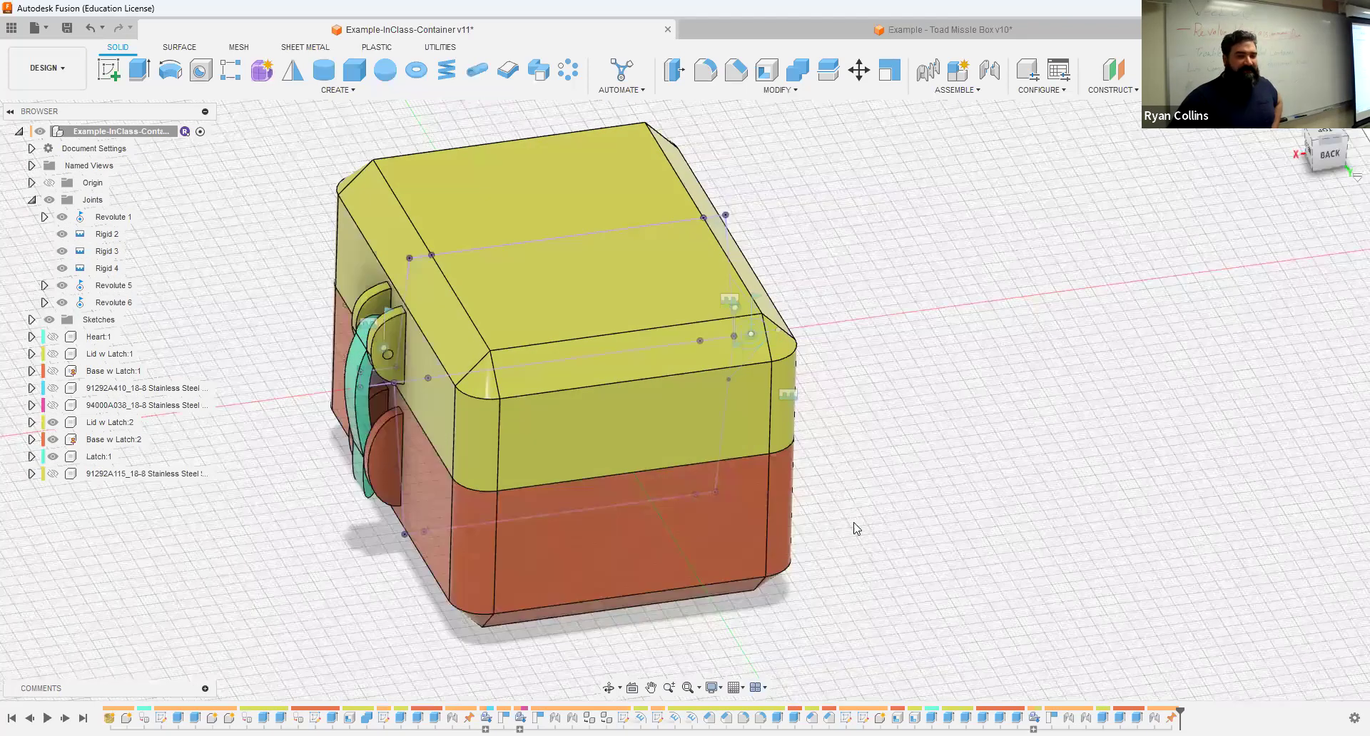
click(1296, 120)
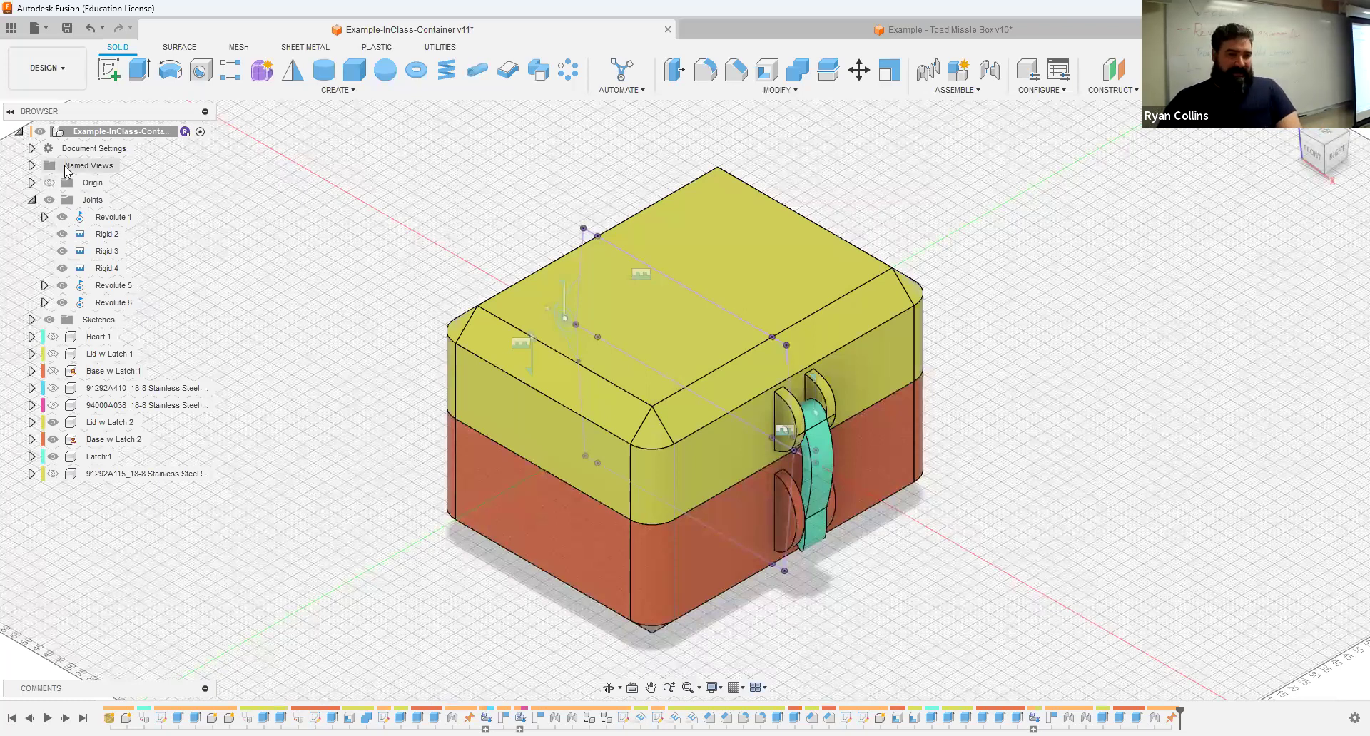
click(31, 201)
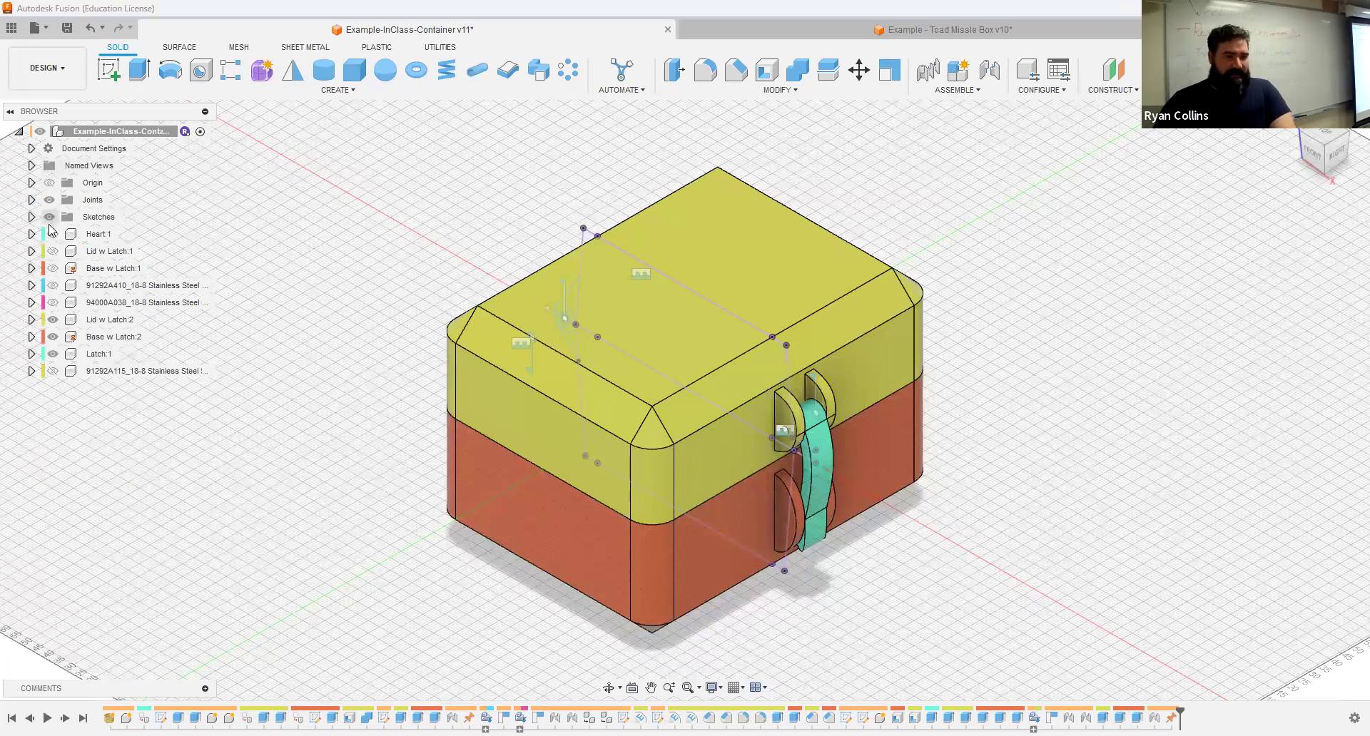